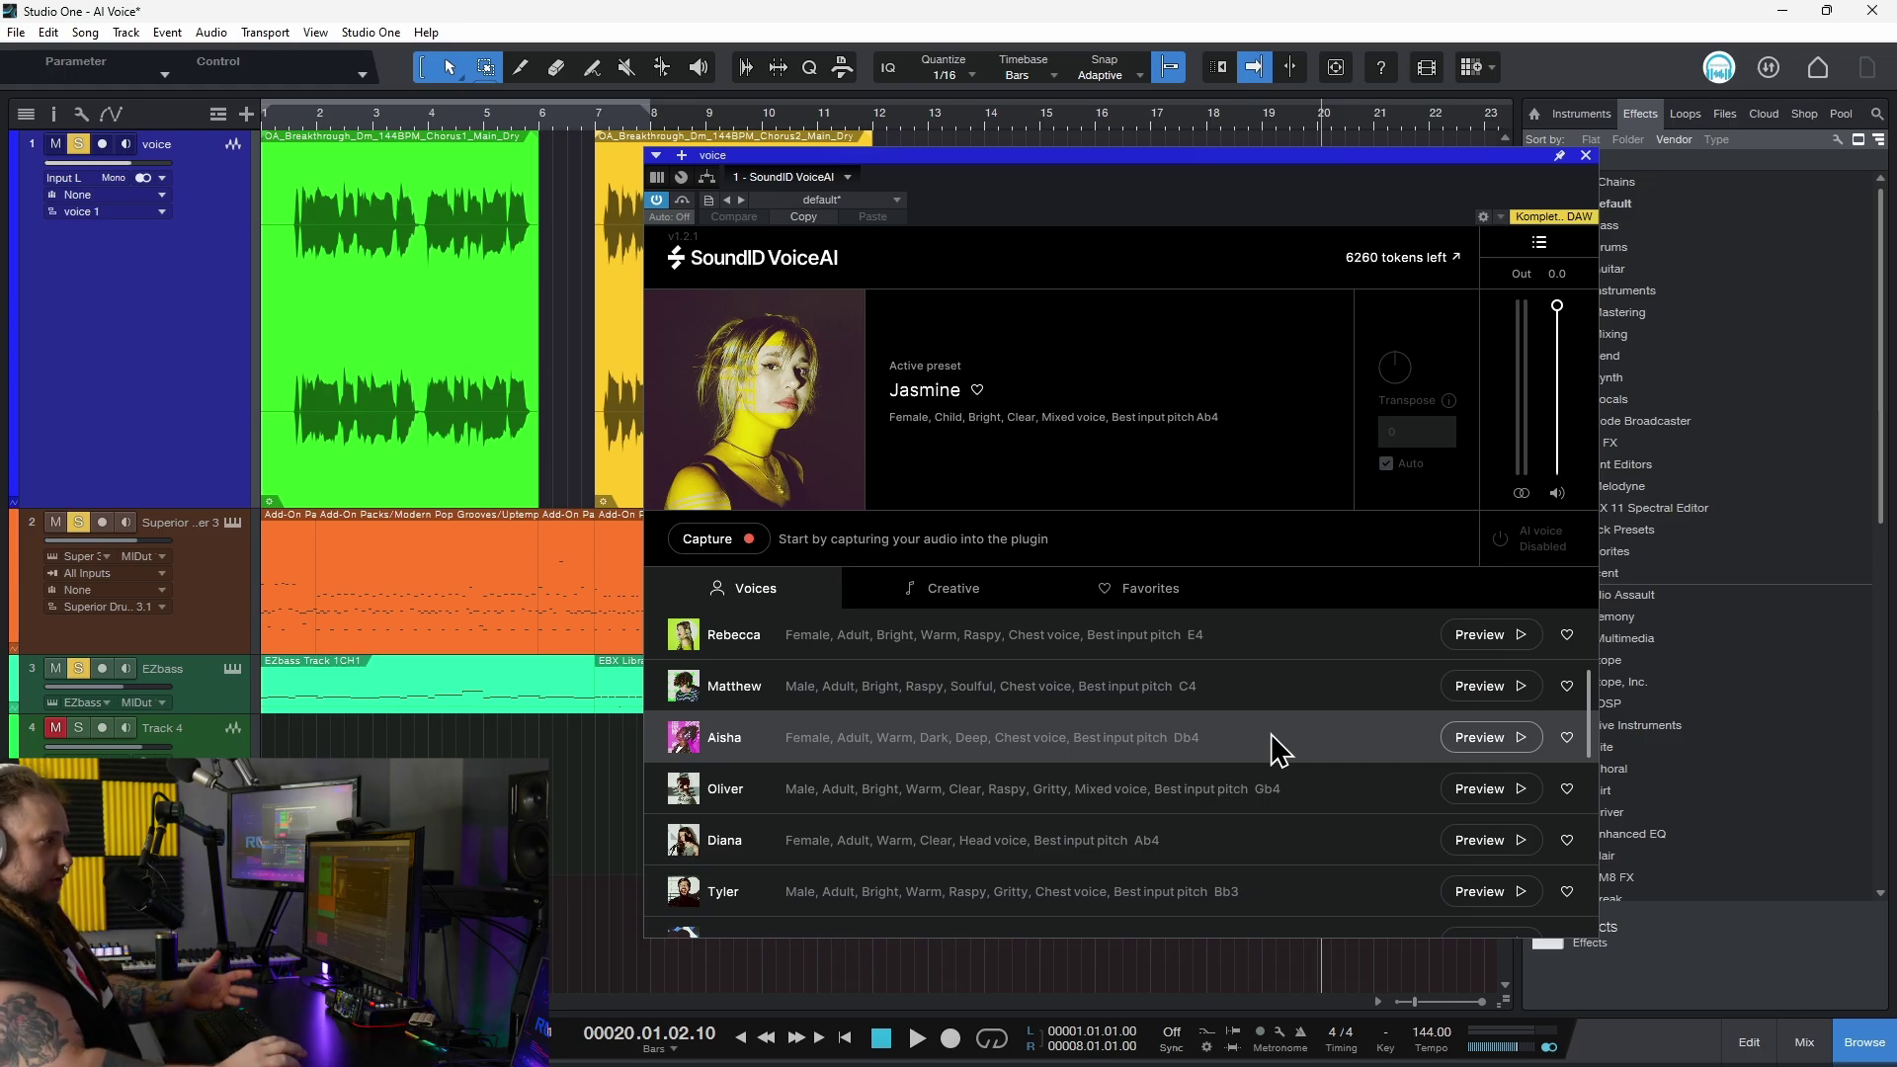
Browse the plugin's voice presets and creative instrument presets, and return to the list of voices.
scroll(1093, 756, down, 5)
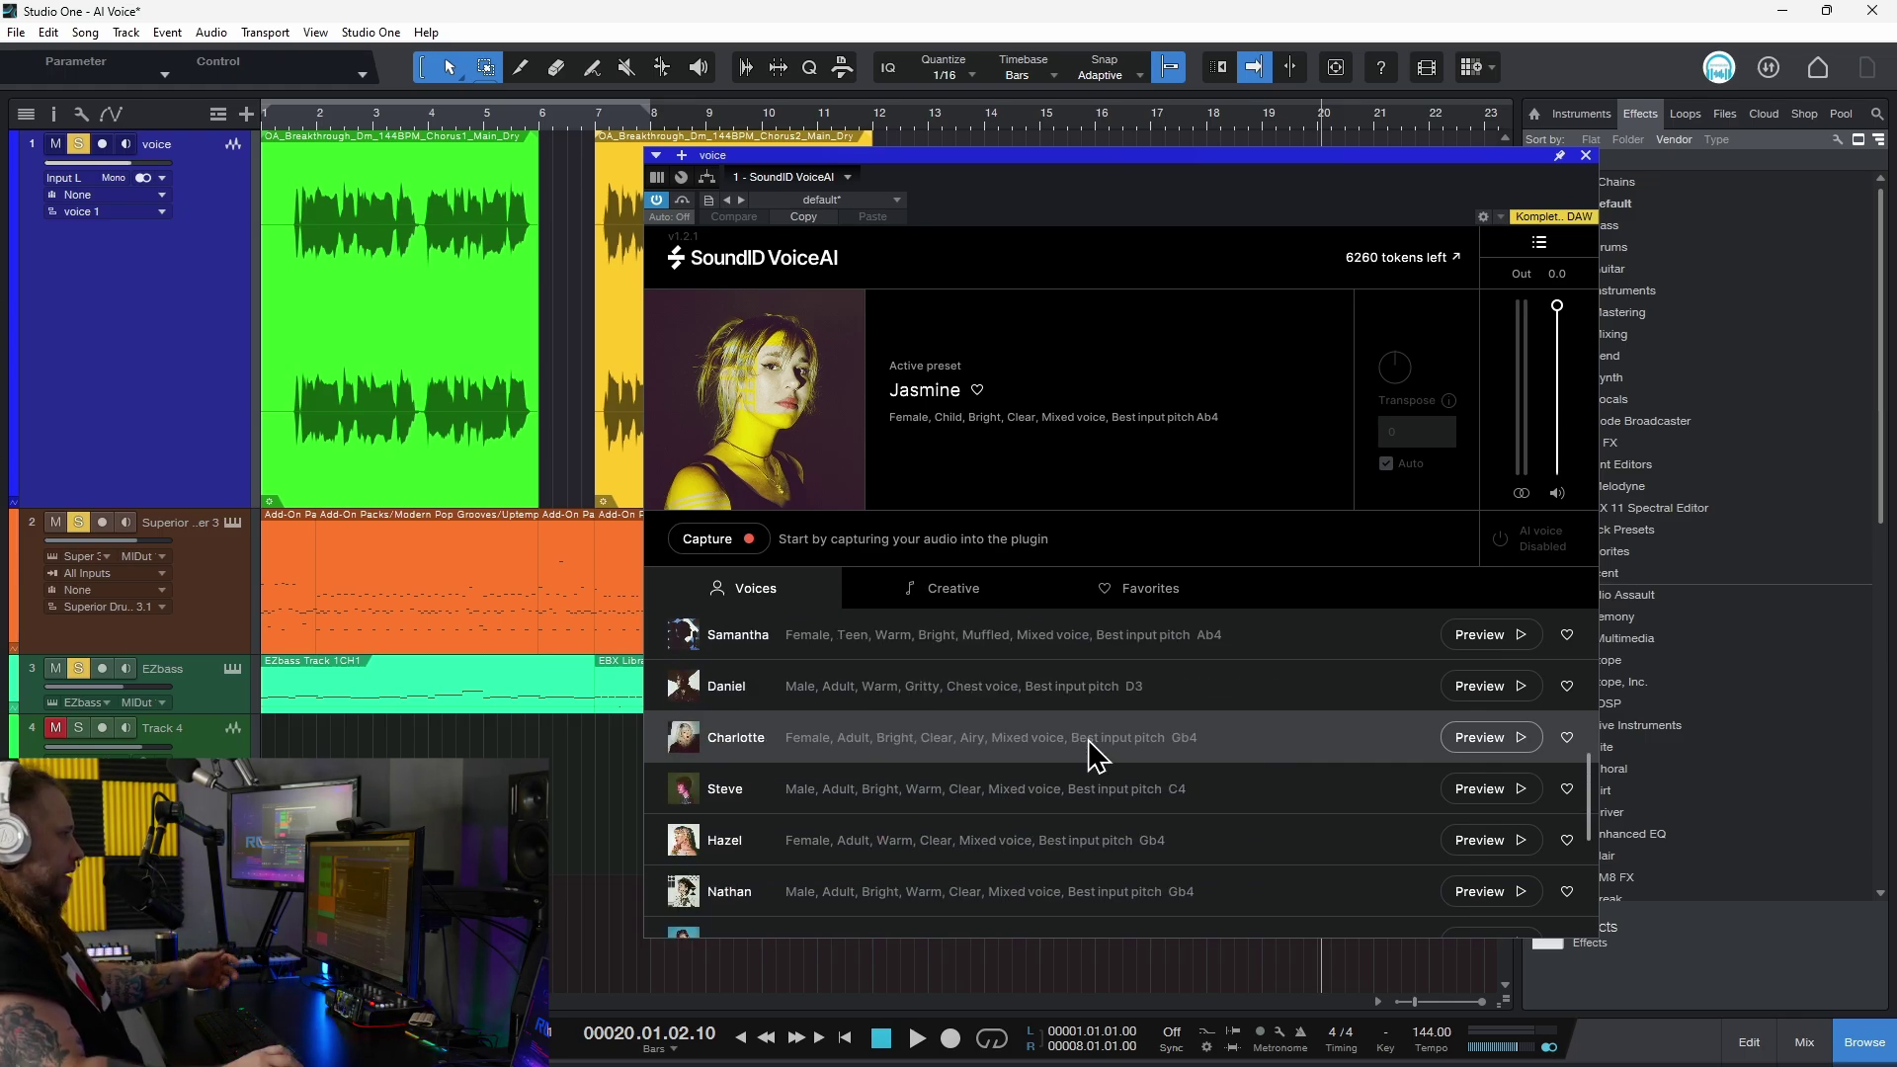
click(978, 595)
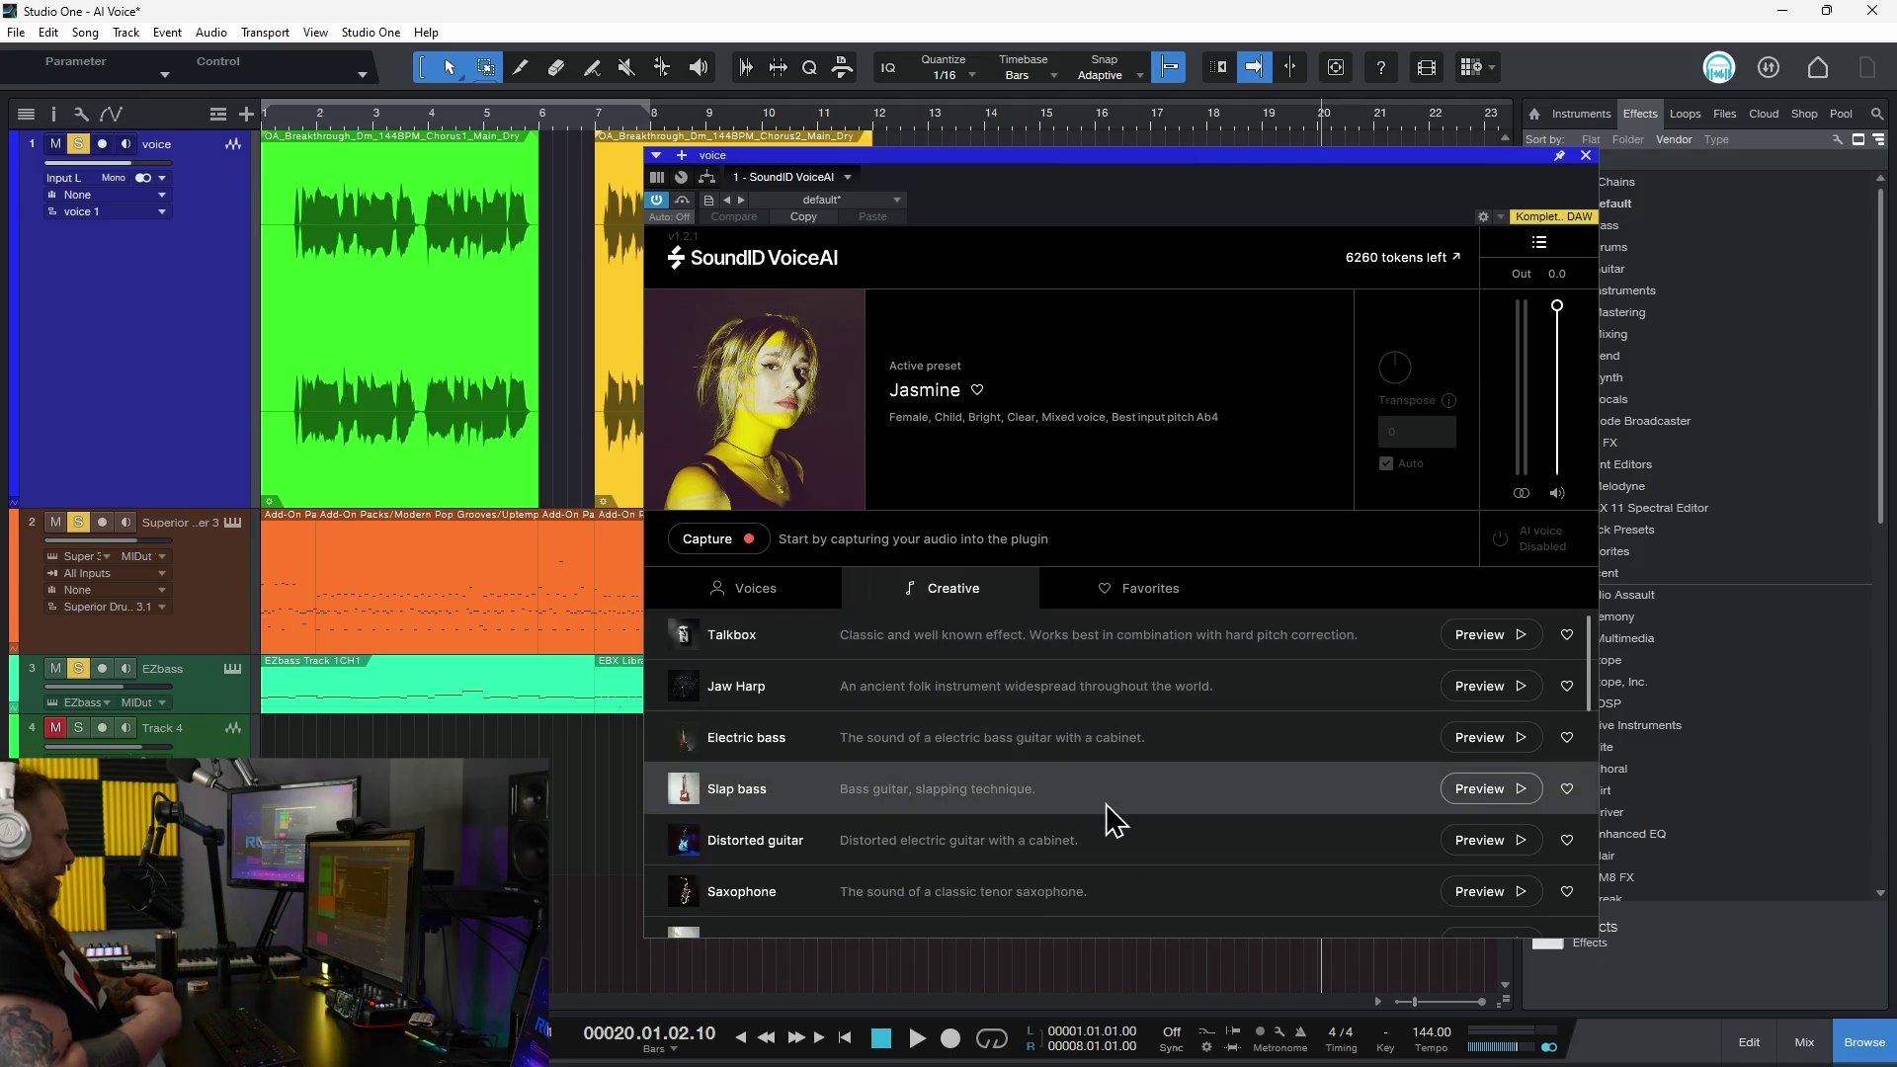
scroll(1105, 803, down, 4)
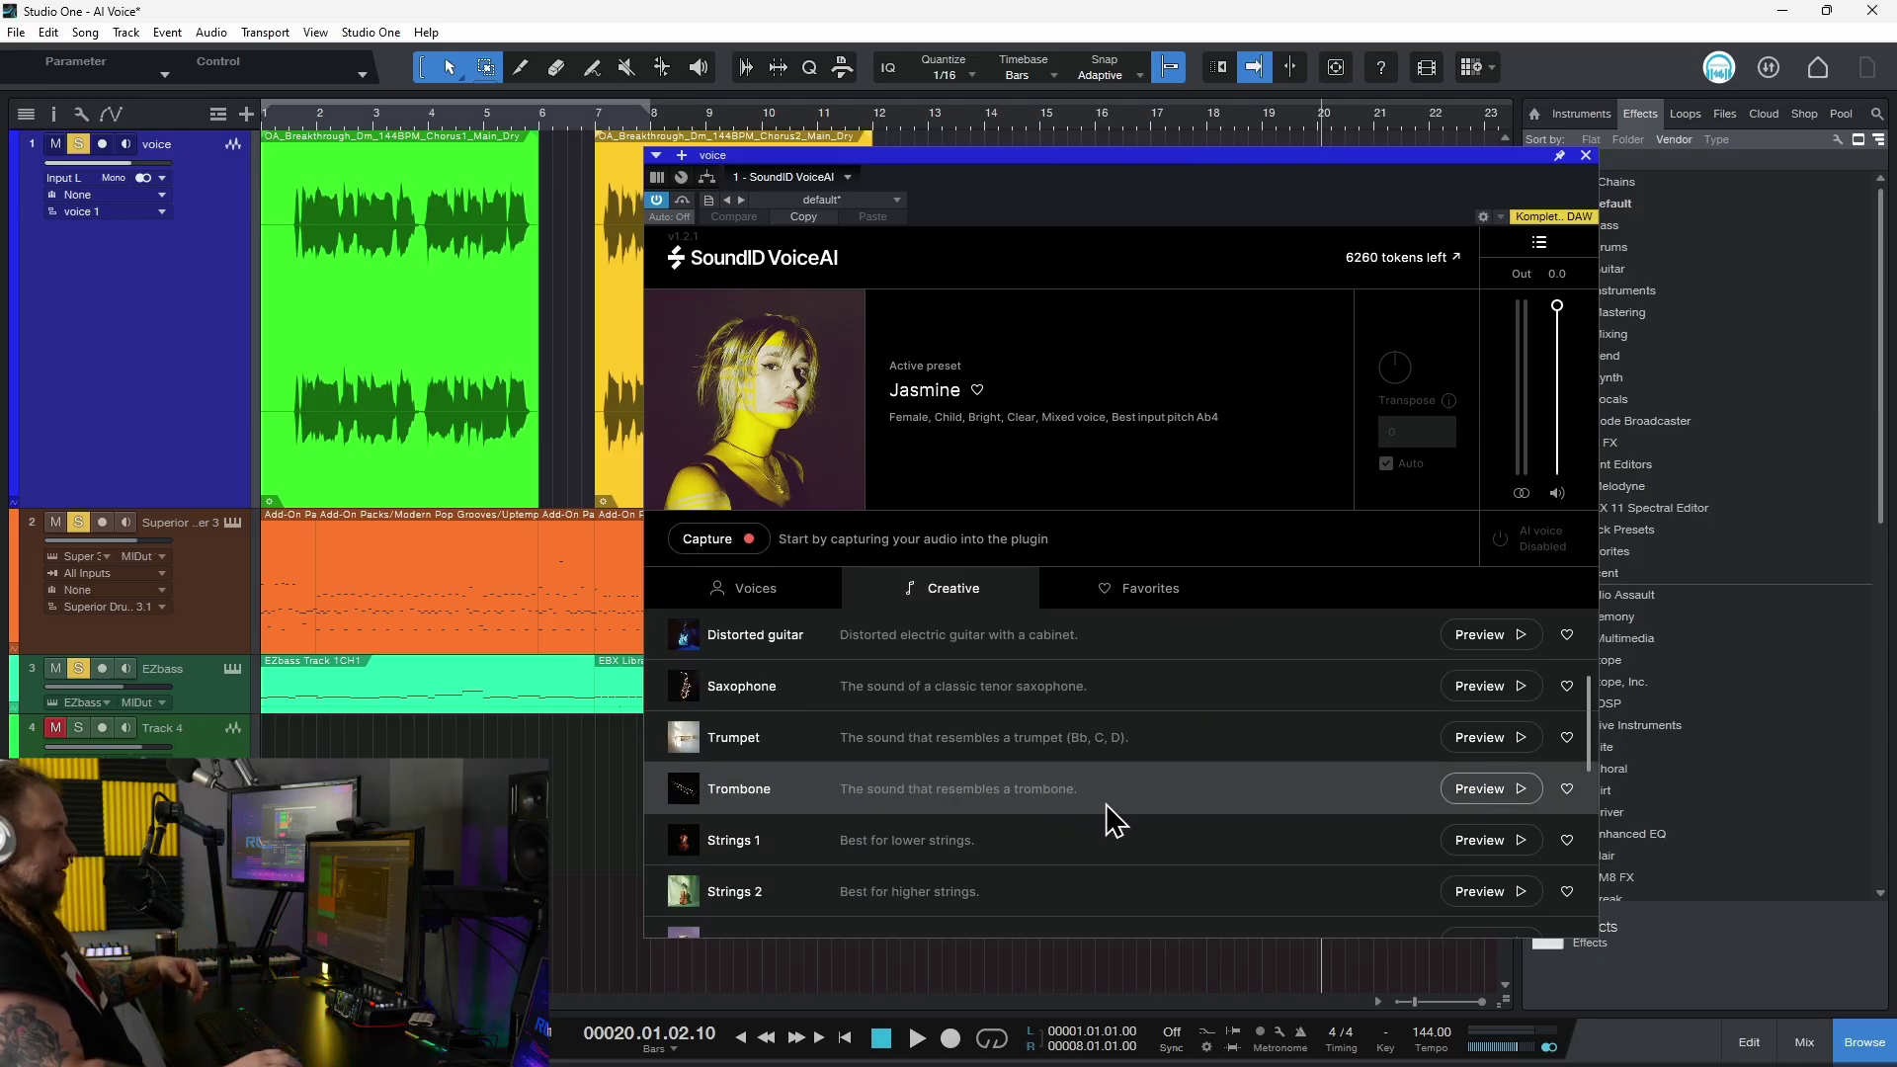
scroll(1106, 803, down, 3)
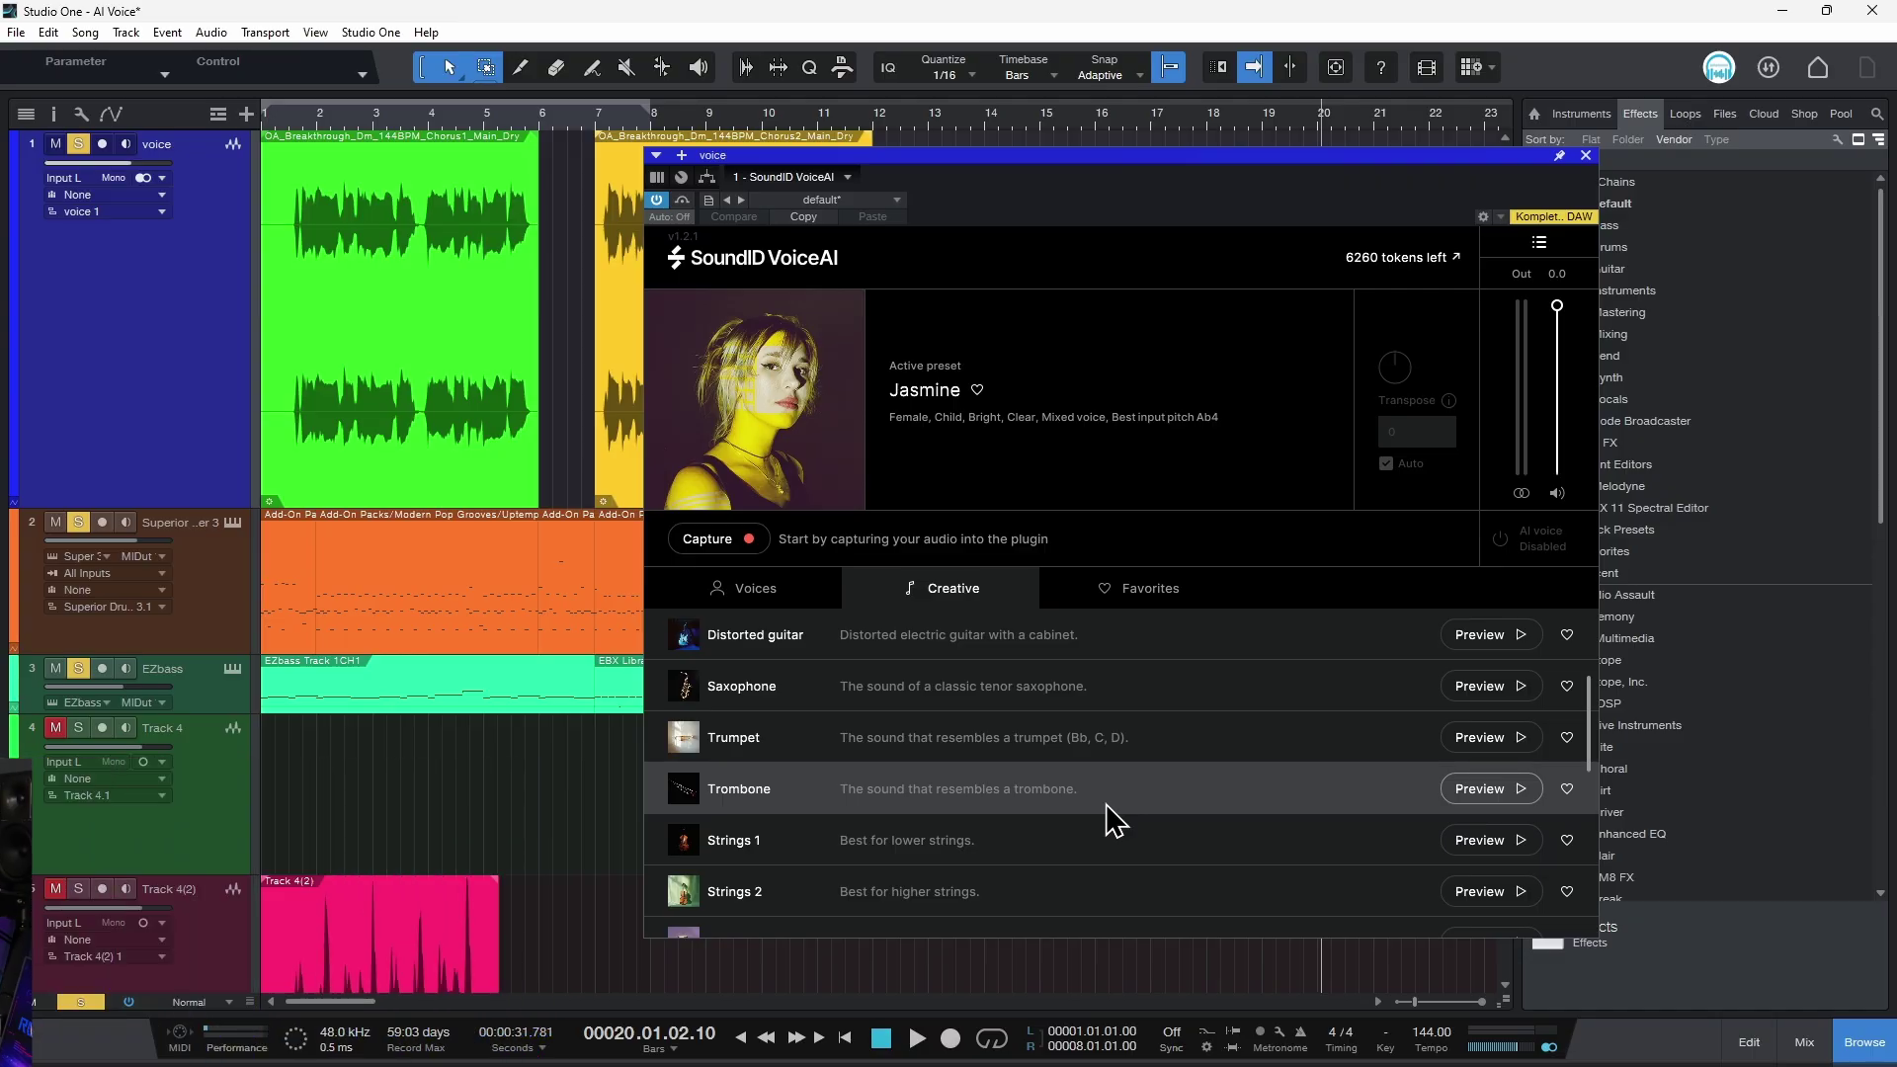
scroll(1106, 803, up, 2)
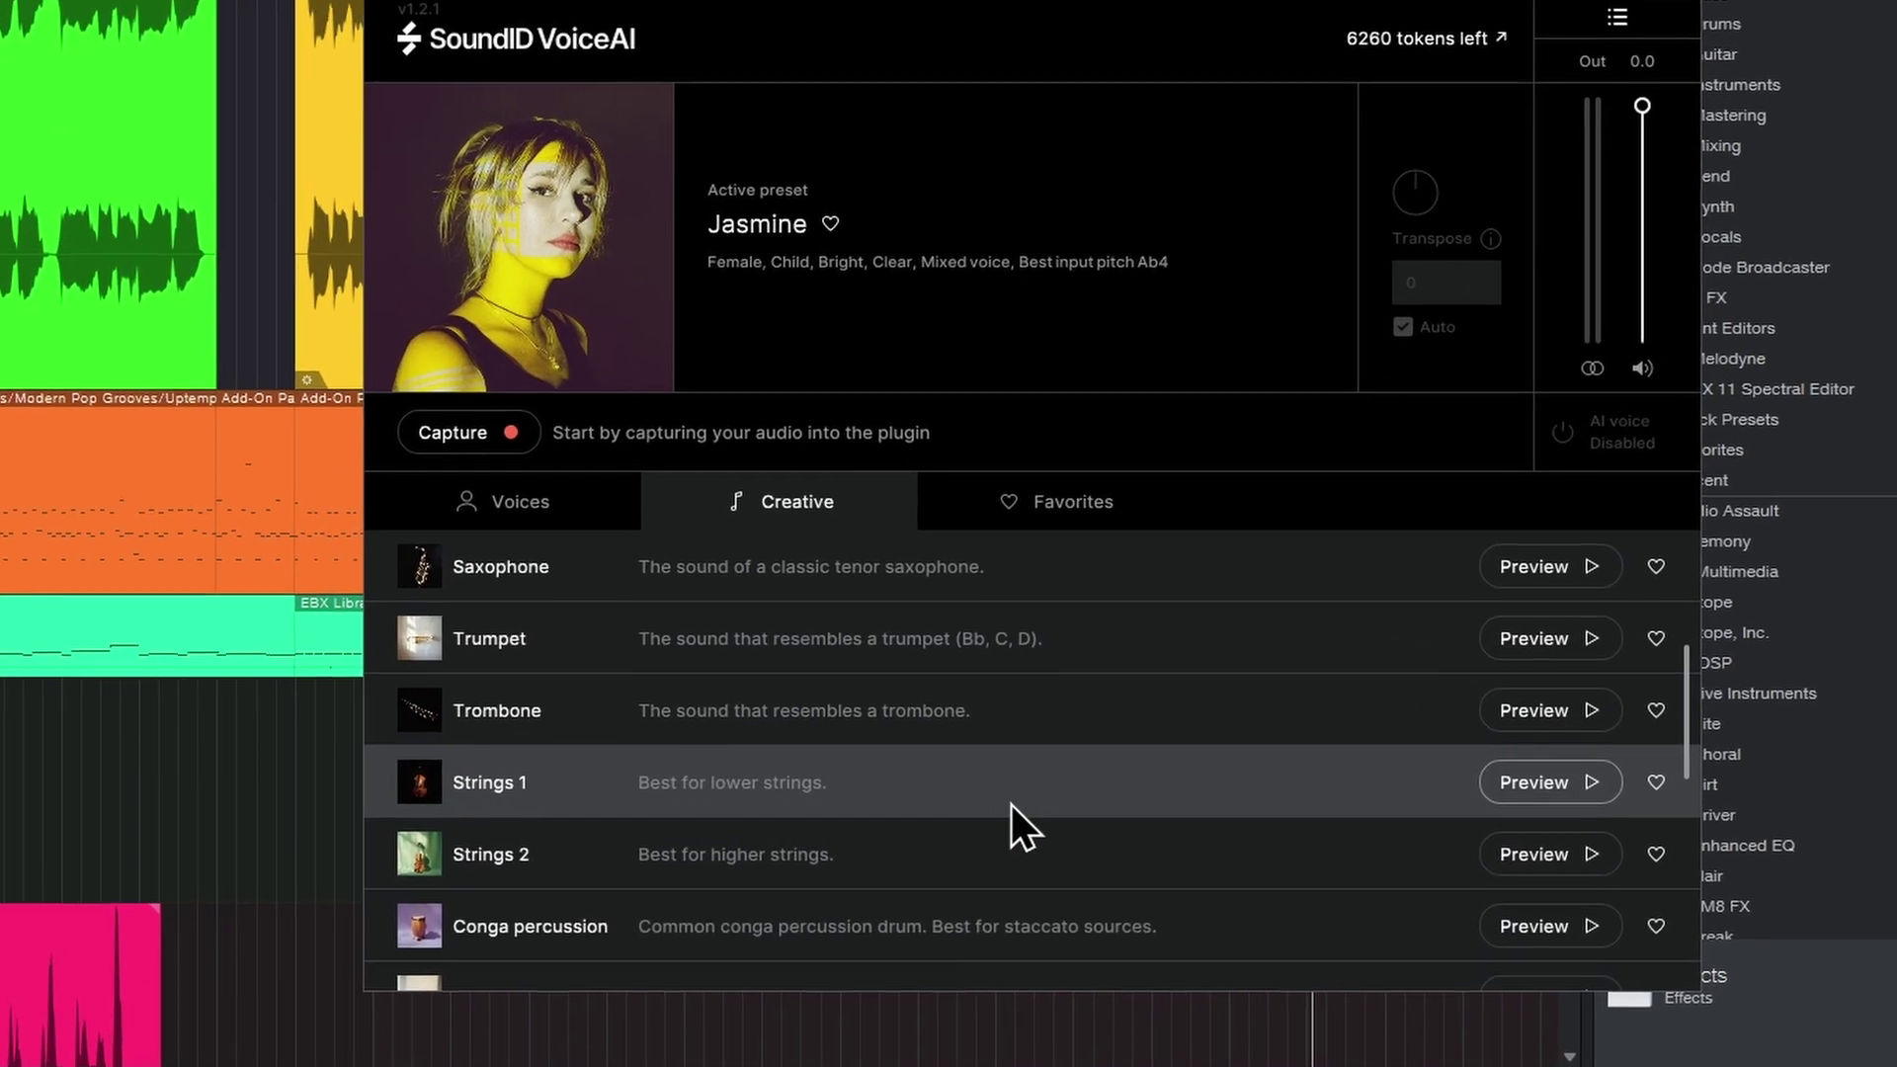
scroll(1073, 804, down, 2)
scroll(939, 835, down, 5)
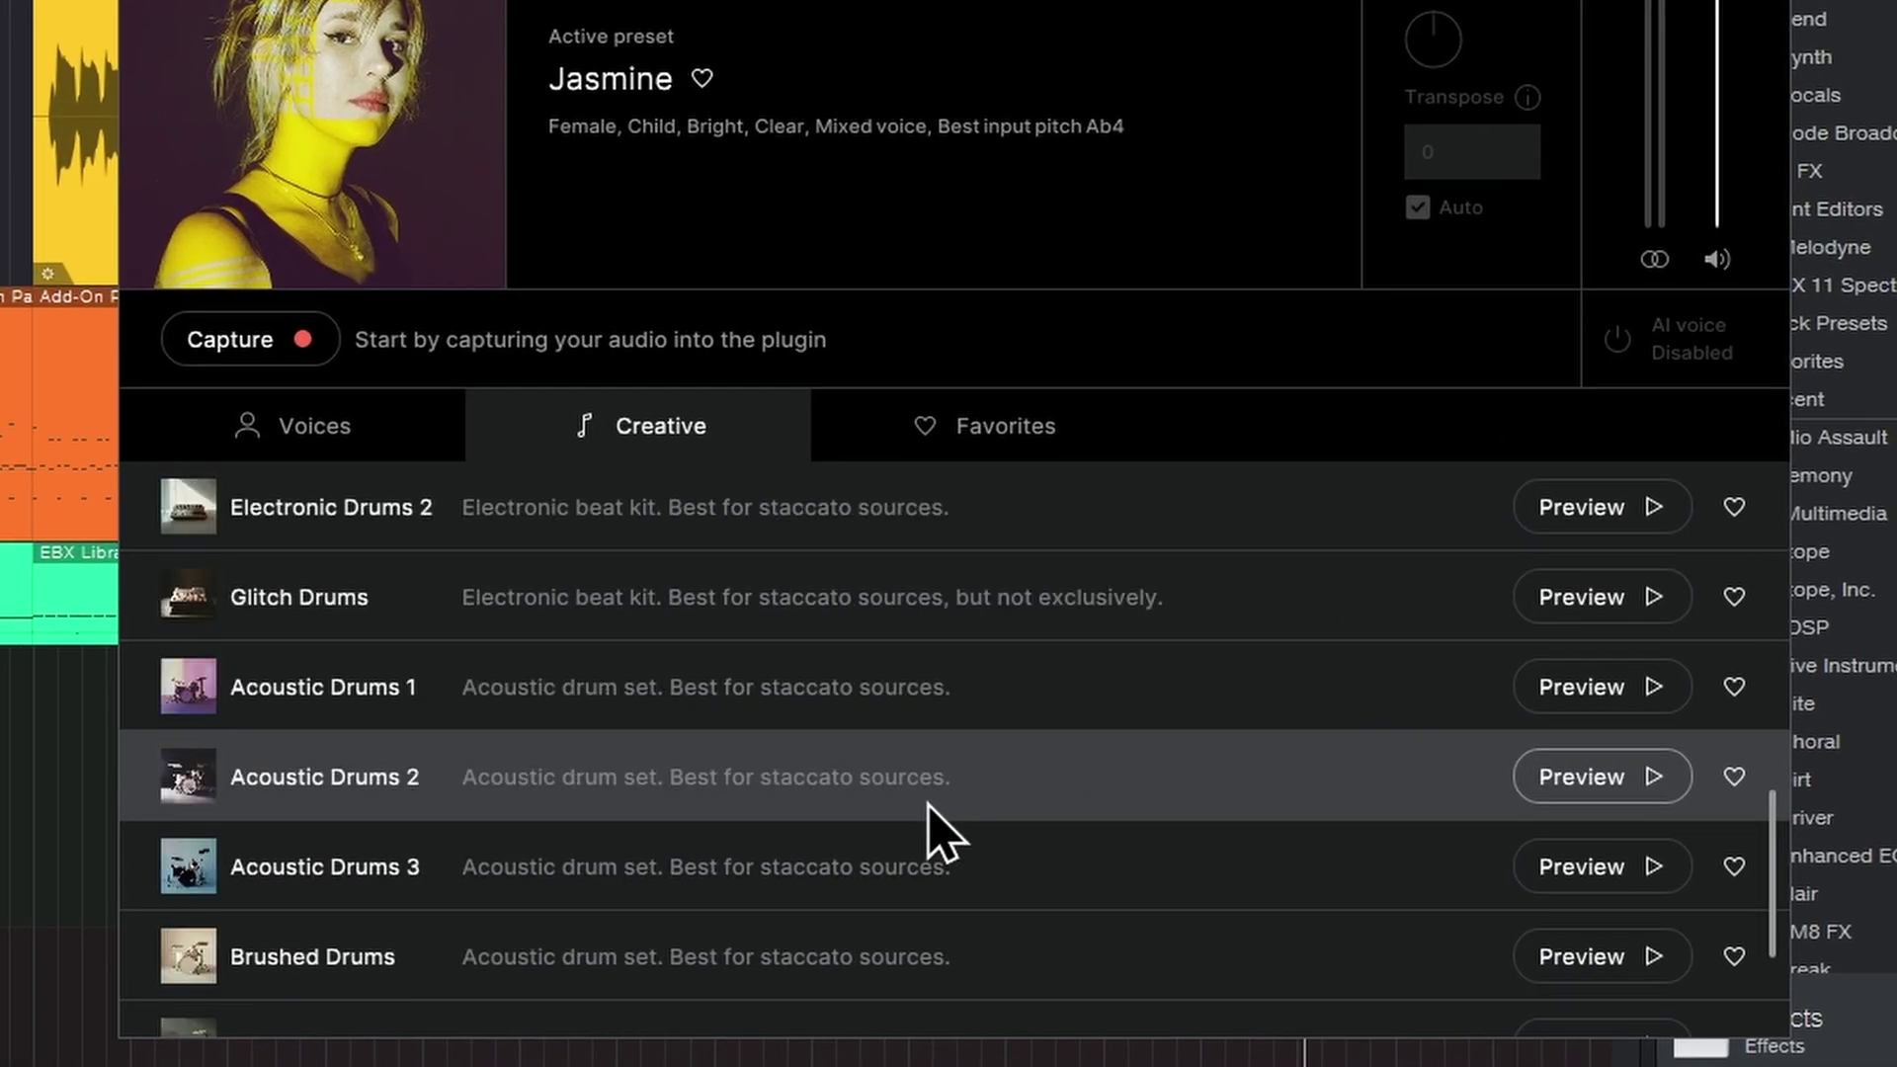
scroll(938, 834, down, 3)
scroll(931, 829, up, 15)
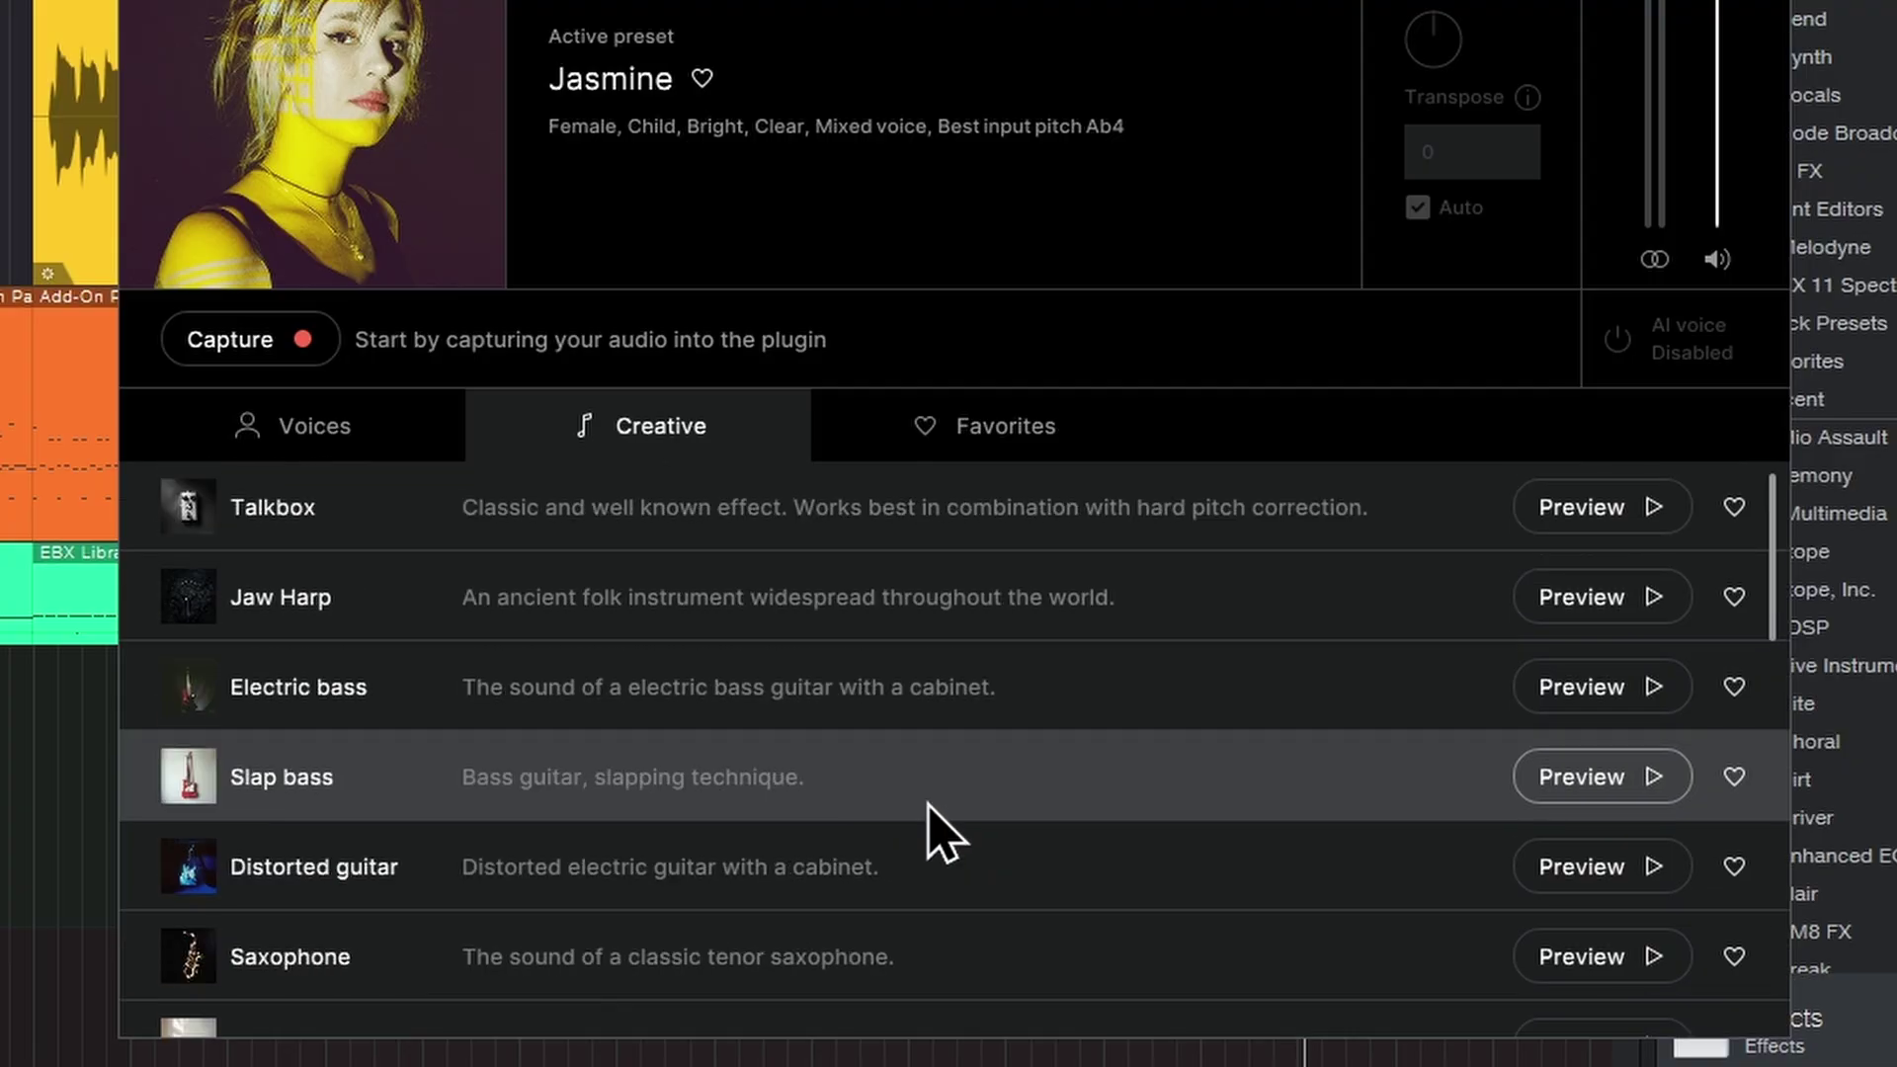
click(314, 426)
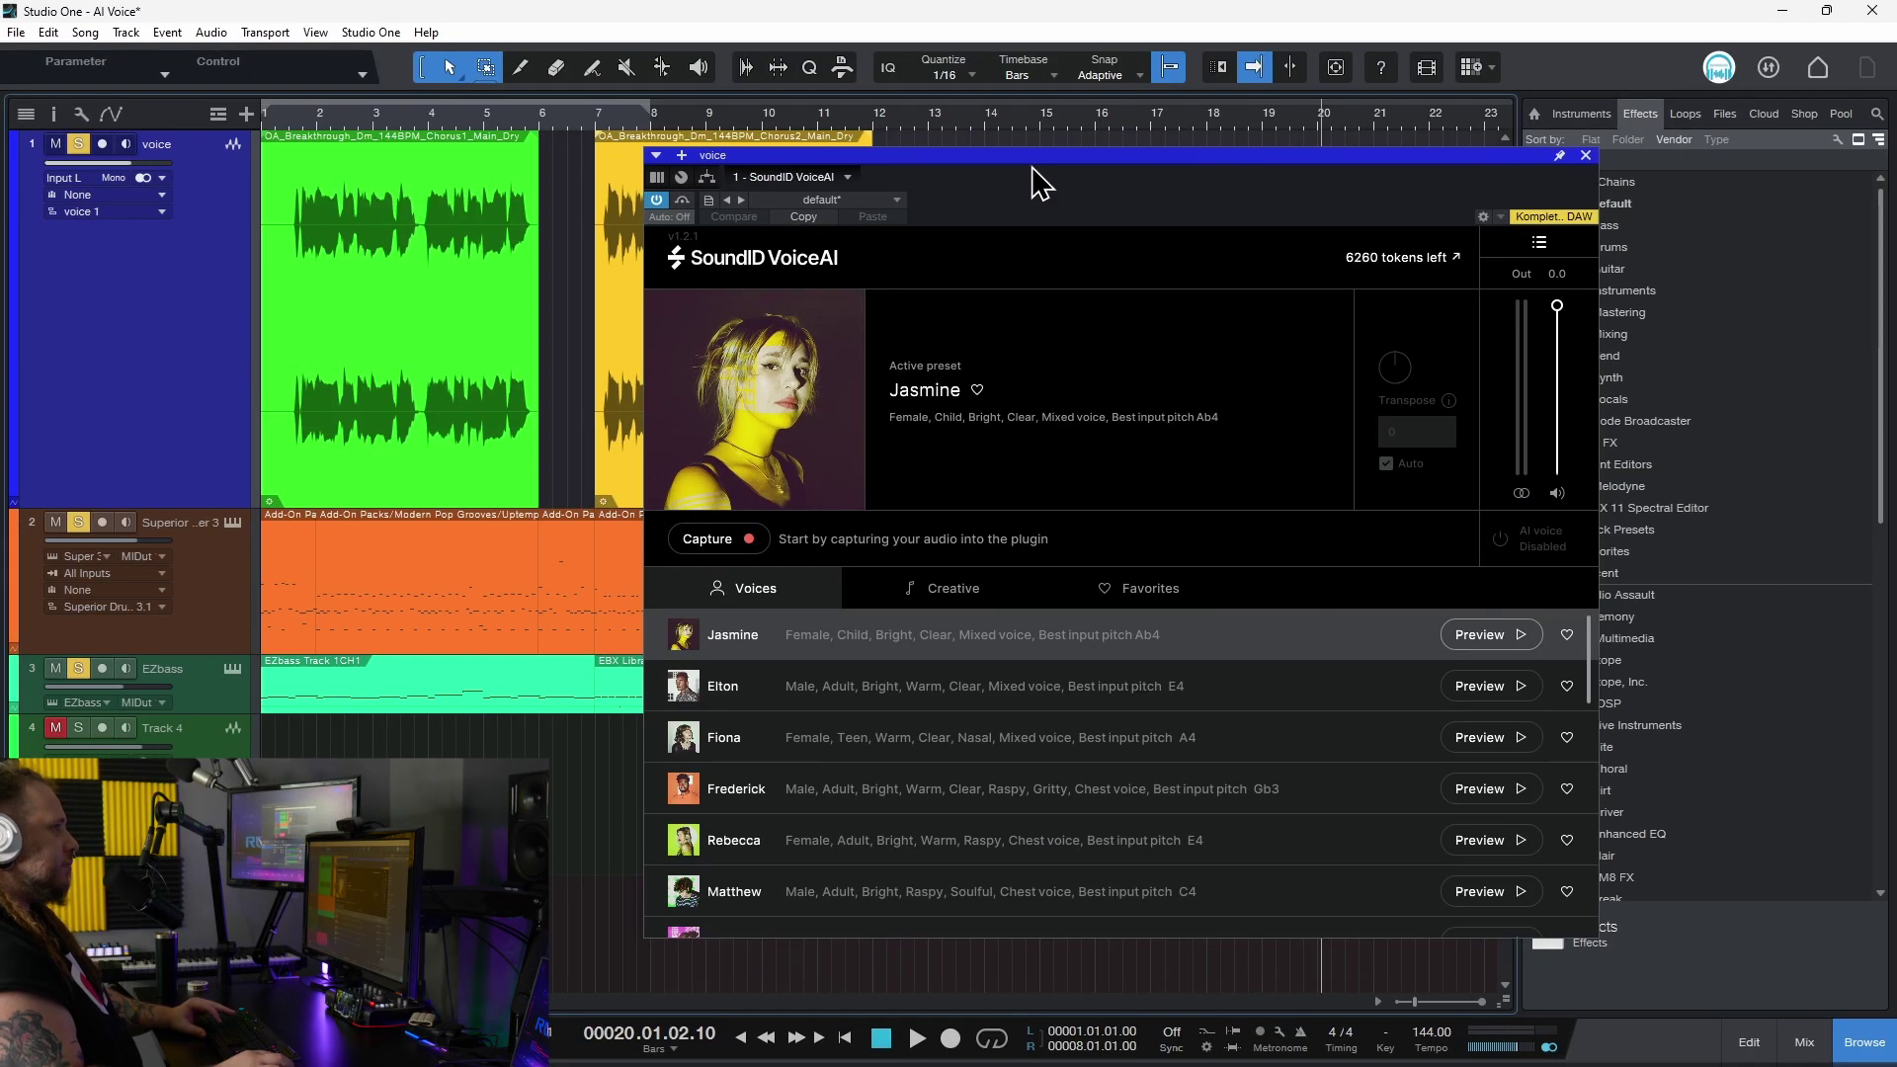
Move the plugin window clear of the vocal clips, play the song through both clips, and return the playhead to the start.
drag(1028, 180, 1322, 189)
key(space)
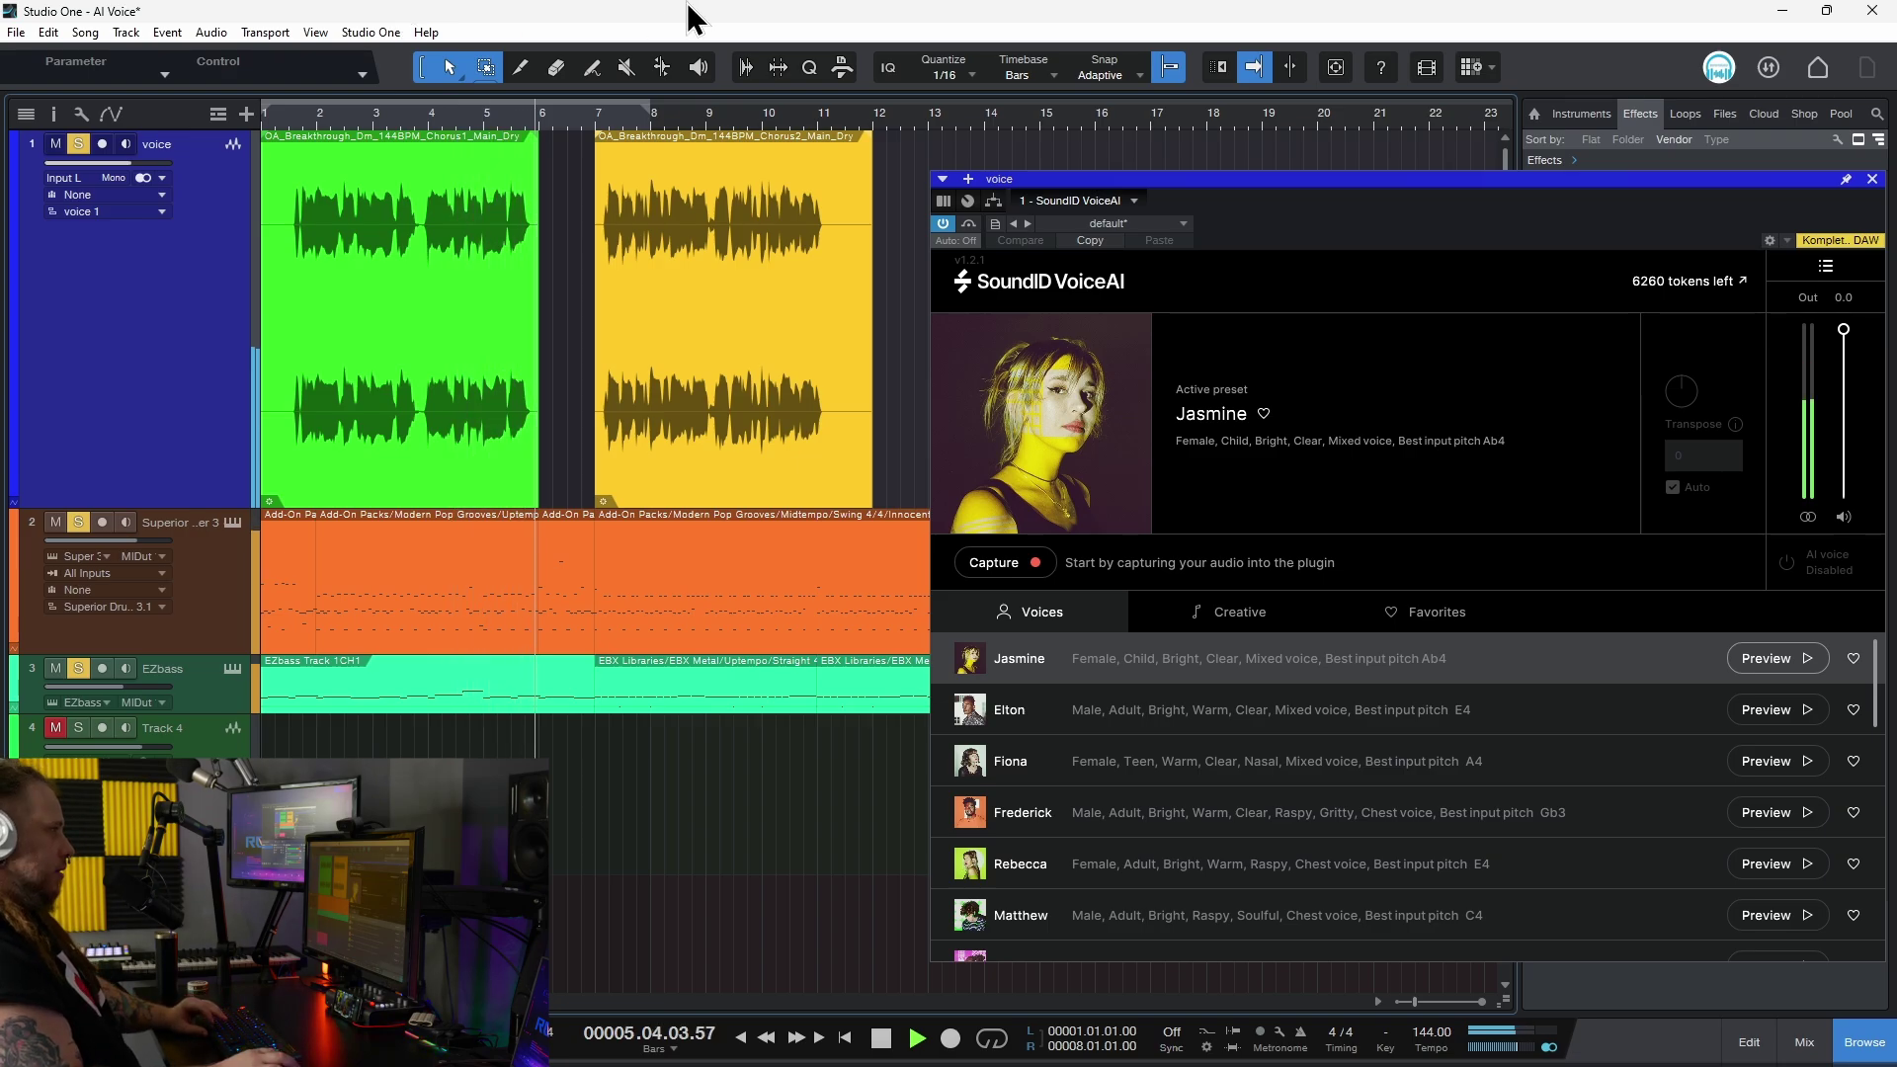
key(space)
key(space)
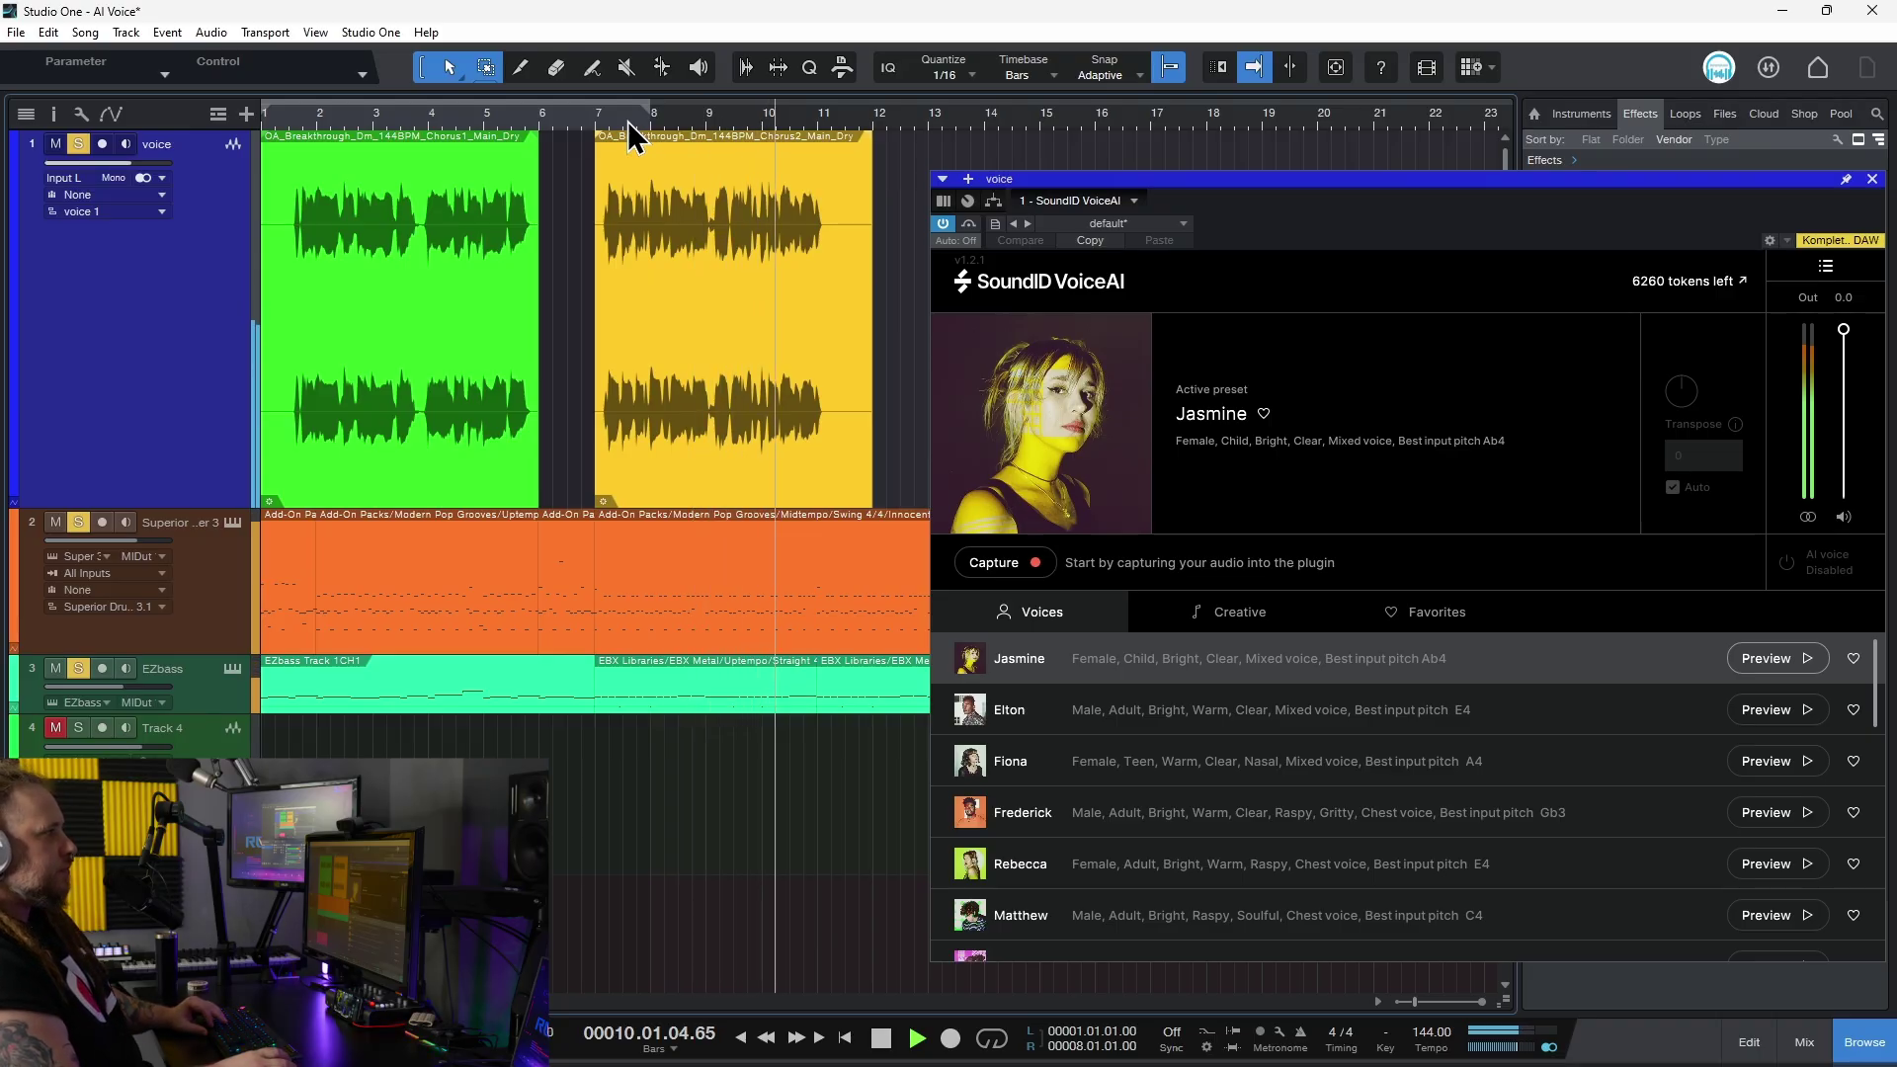
key(space)
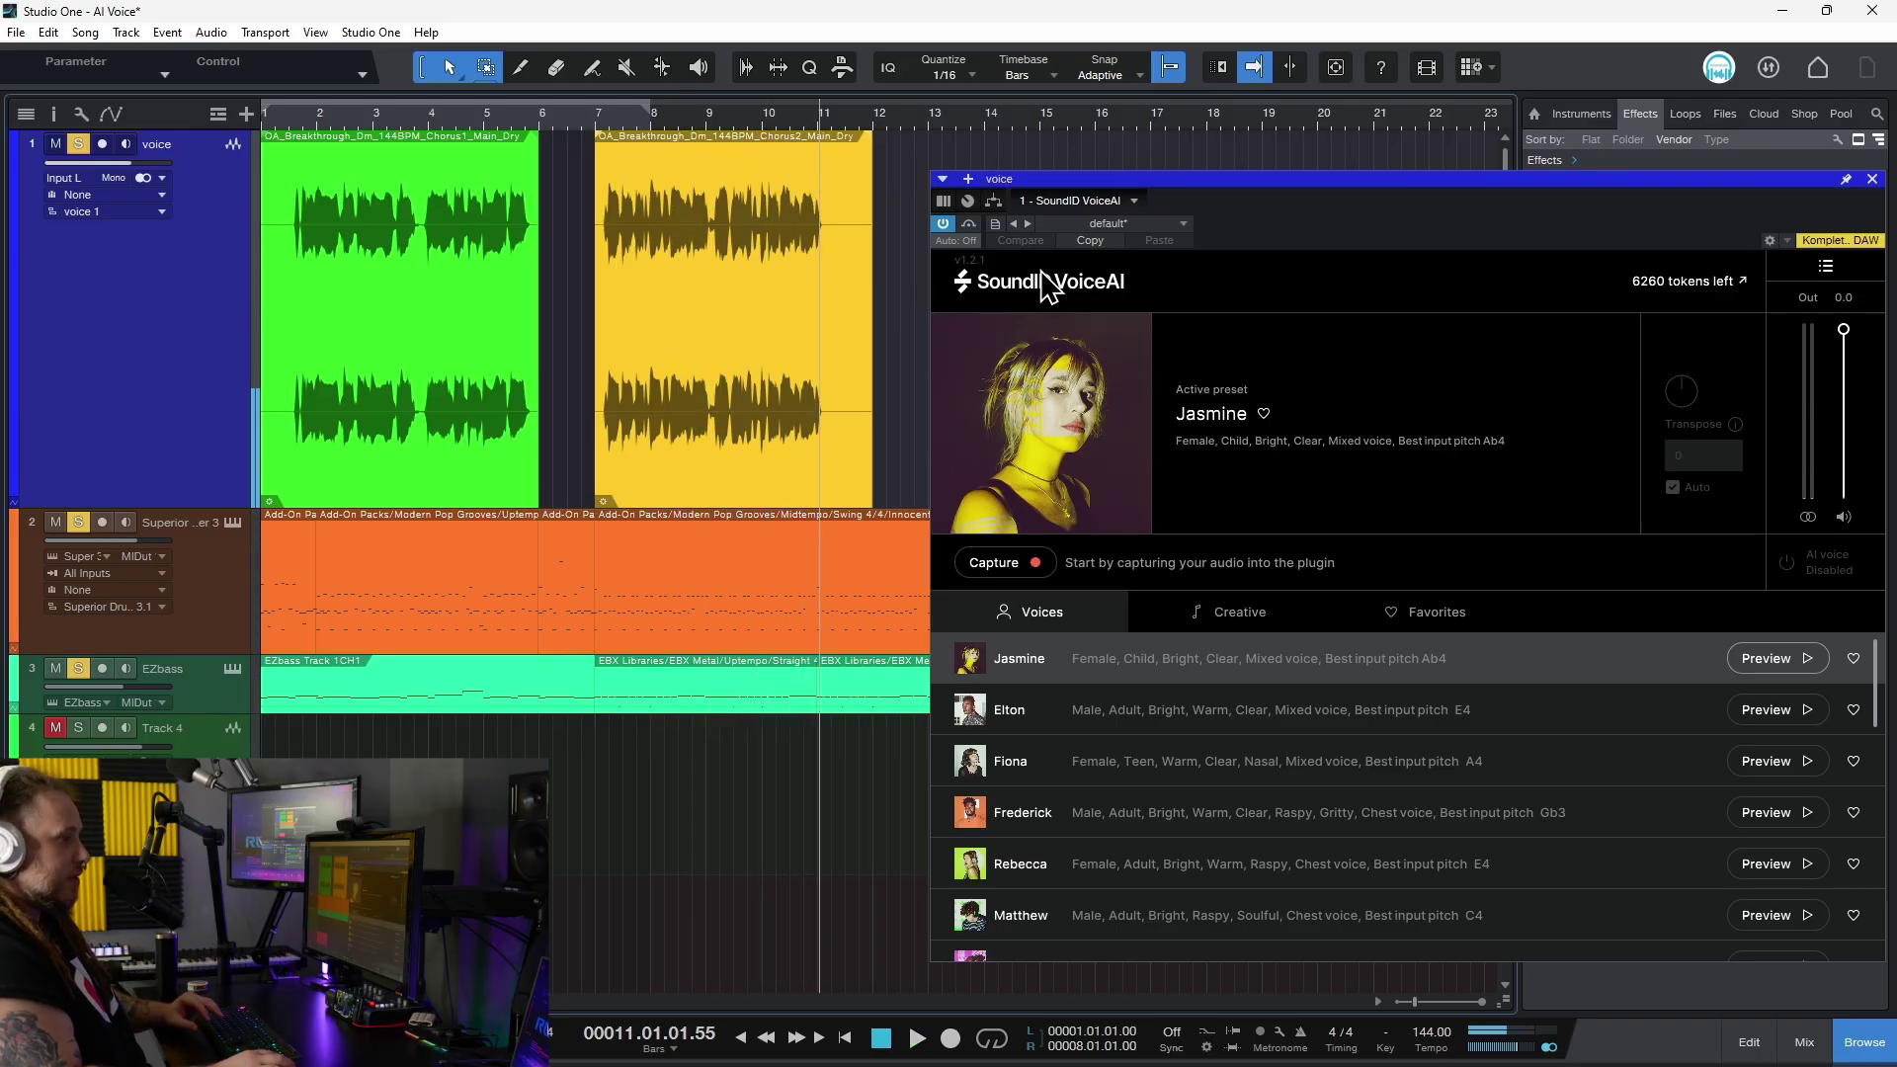
key(Home)
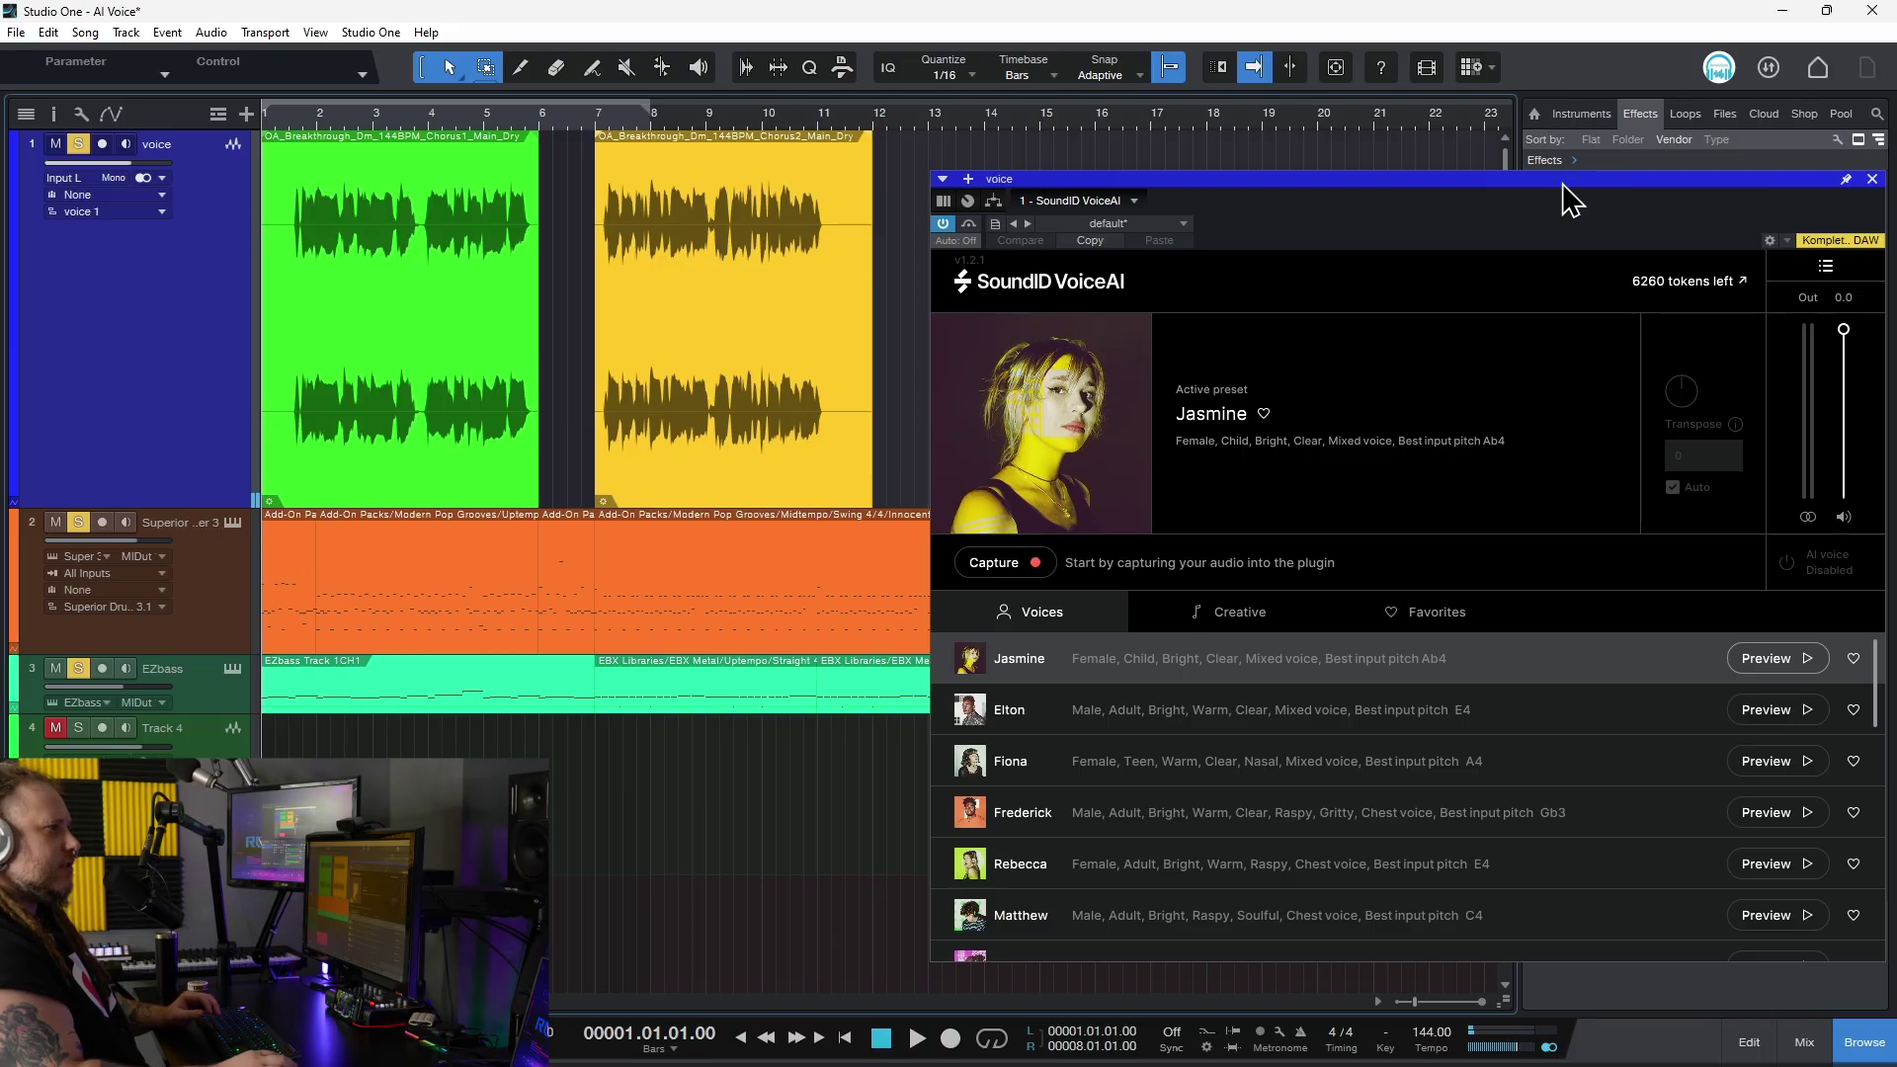
drag(1563, 184, 1431, 173)
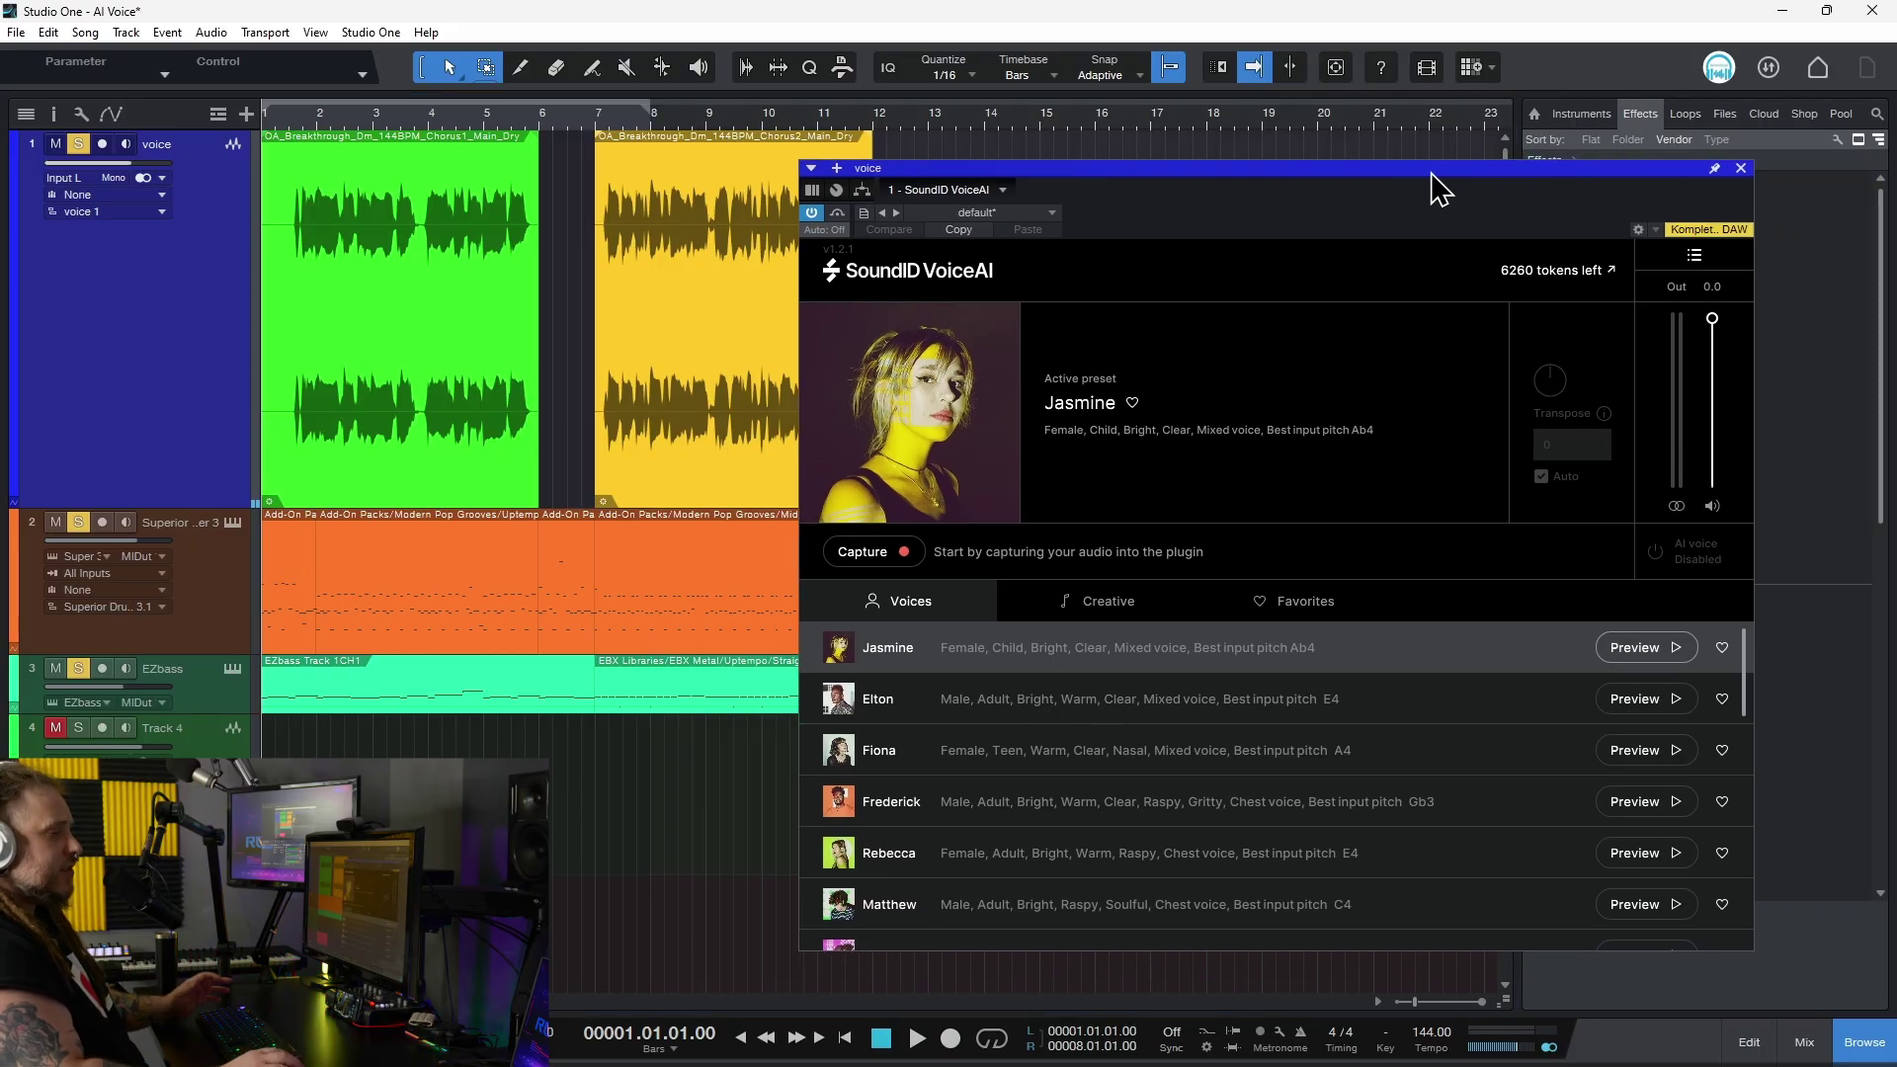
drag(1378, 171, 1182, 168)
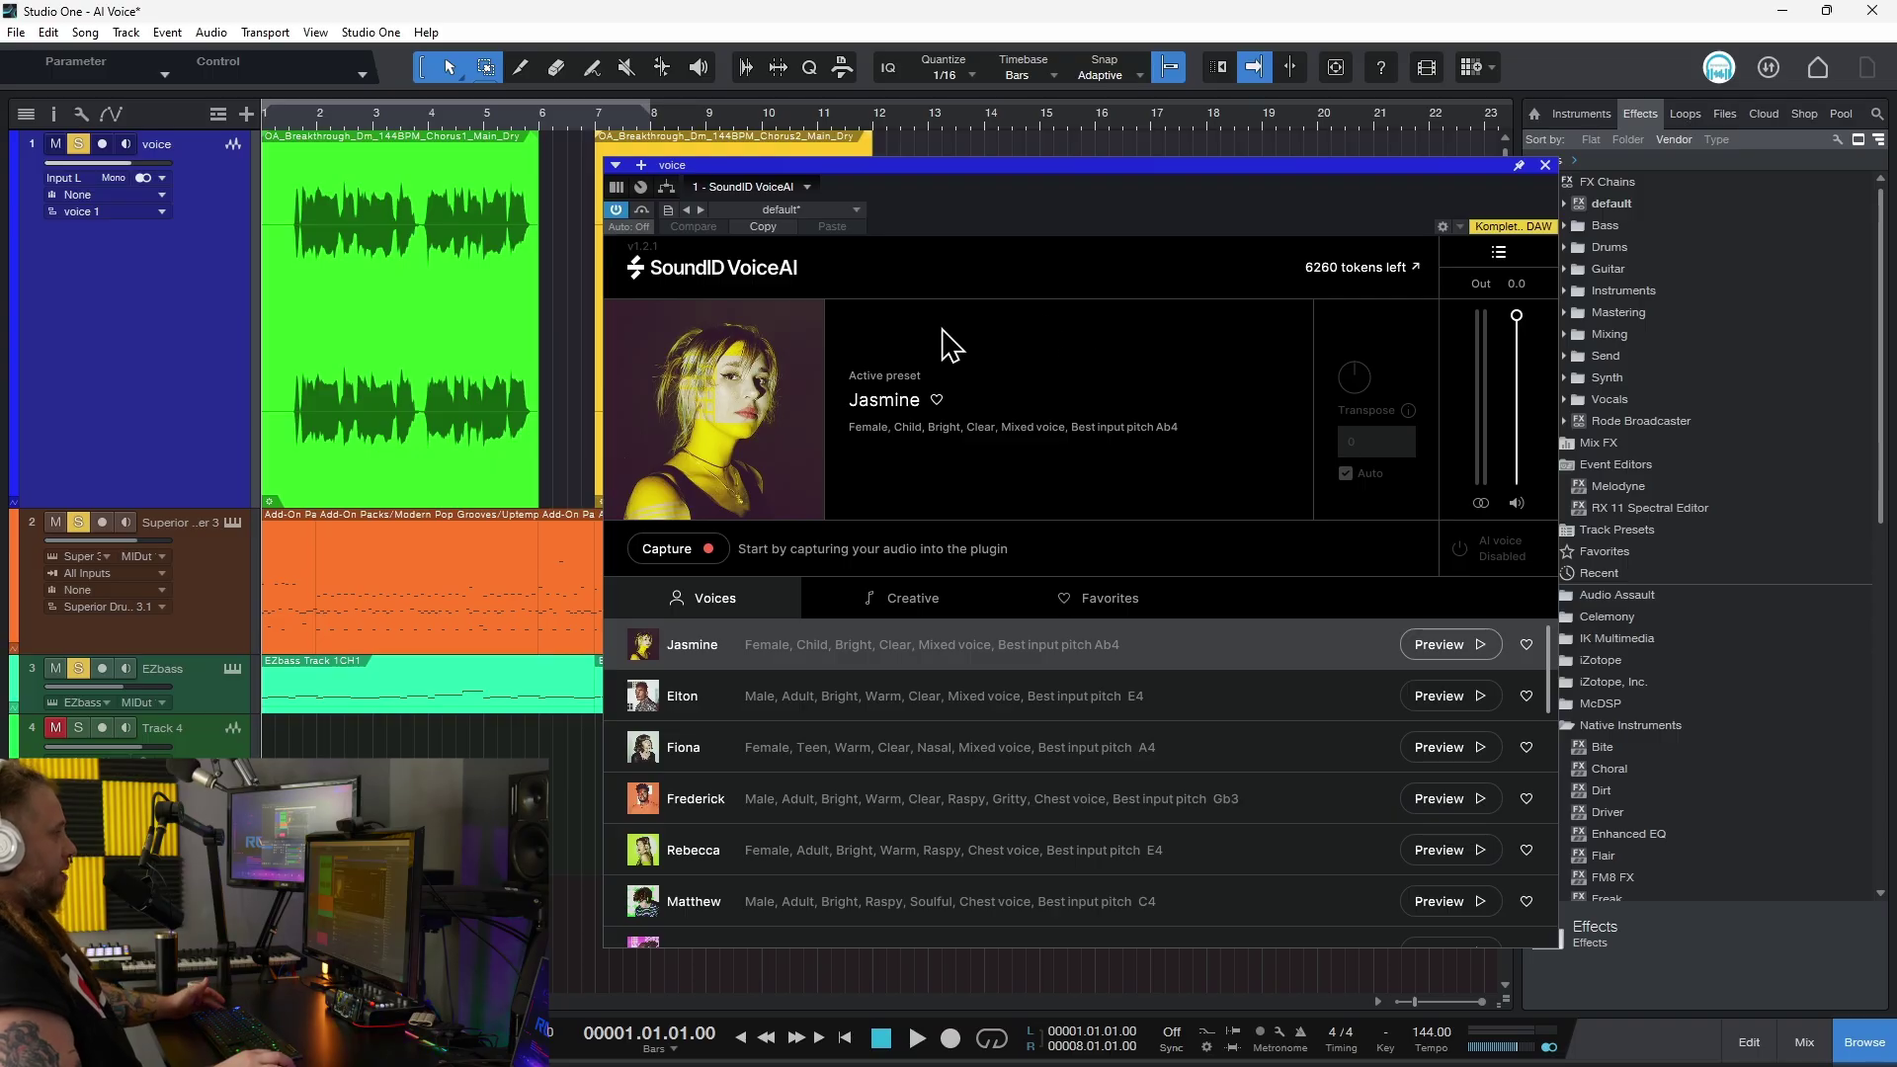
drag(1189, 168, 1134, 151)
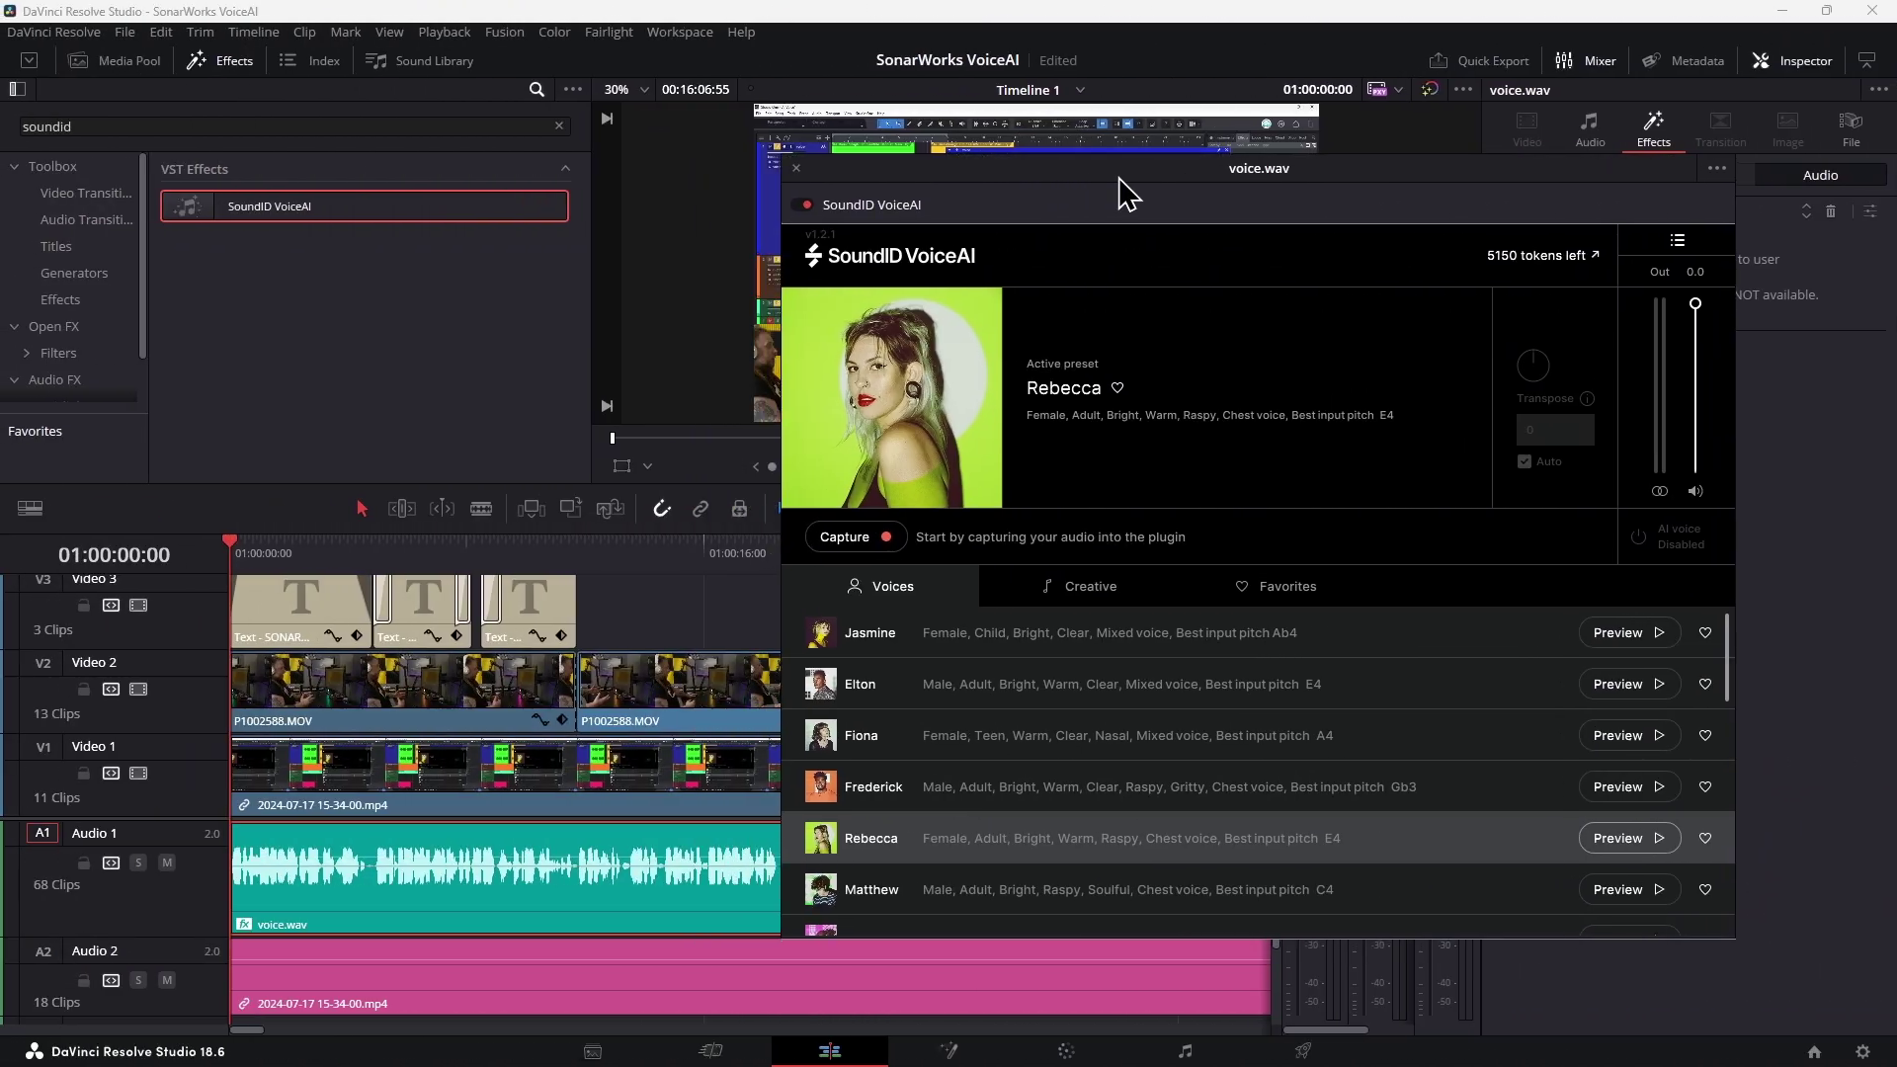
drag(1119, 180, 1003, 161)
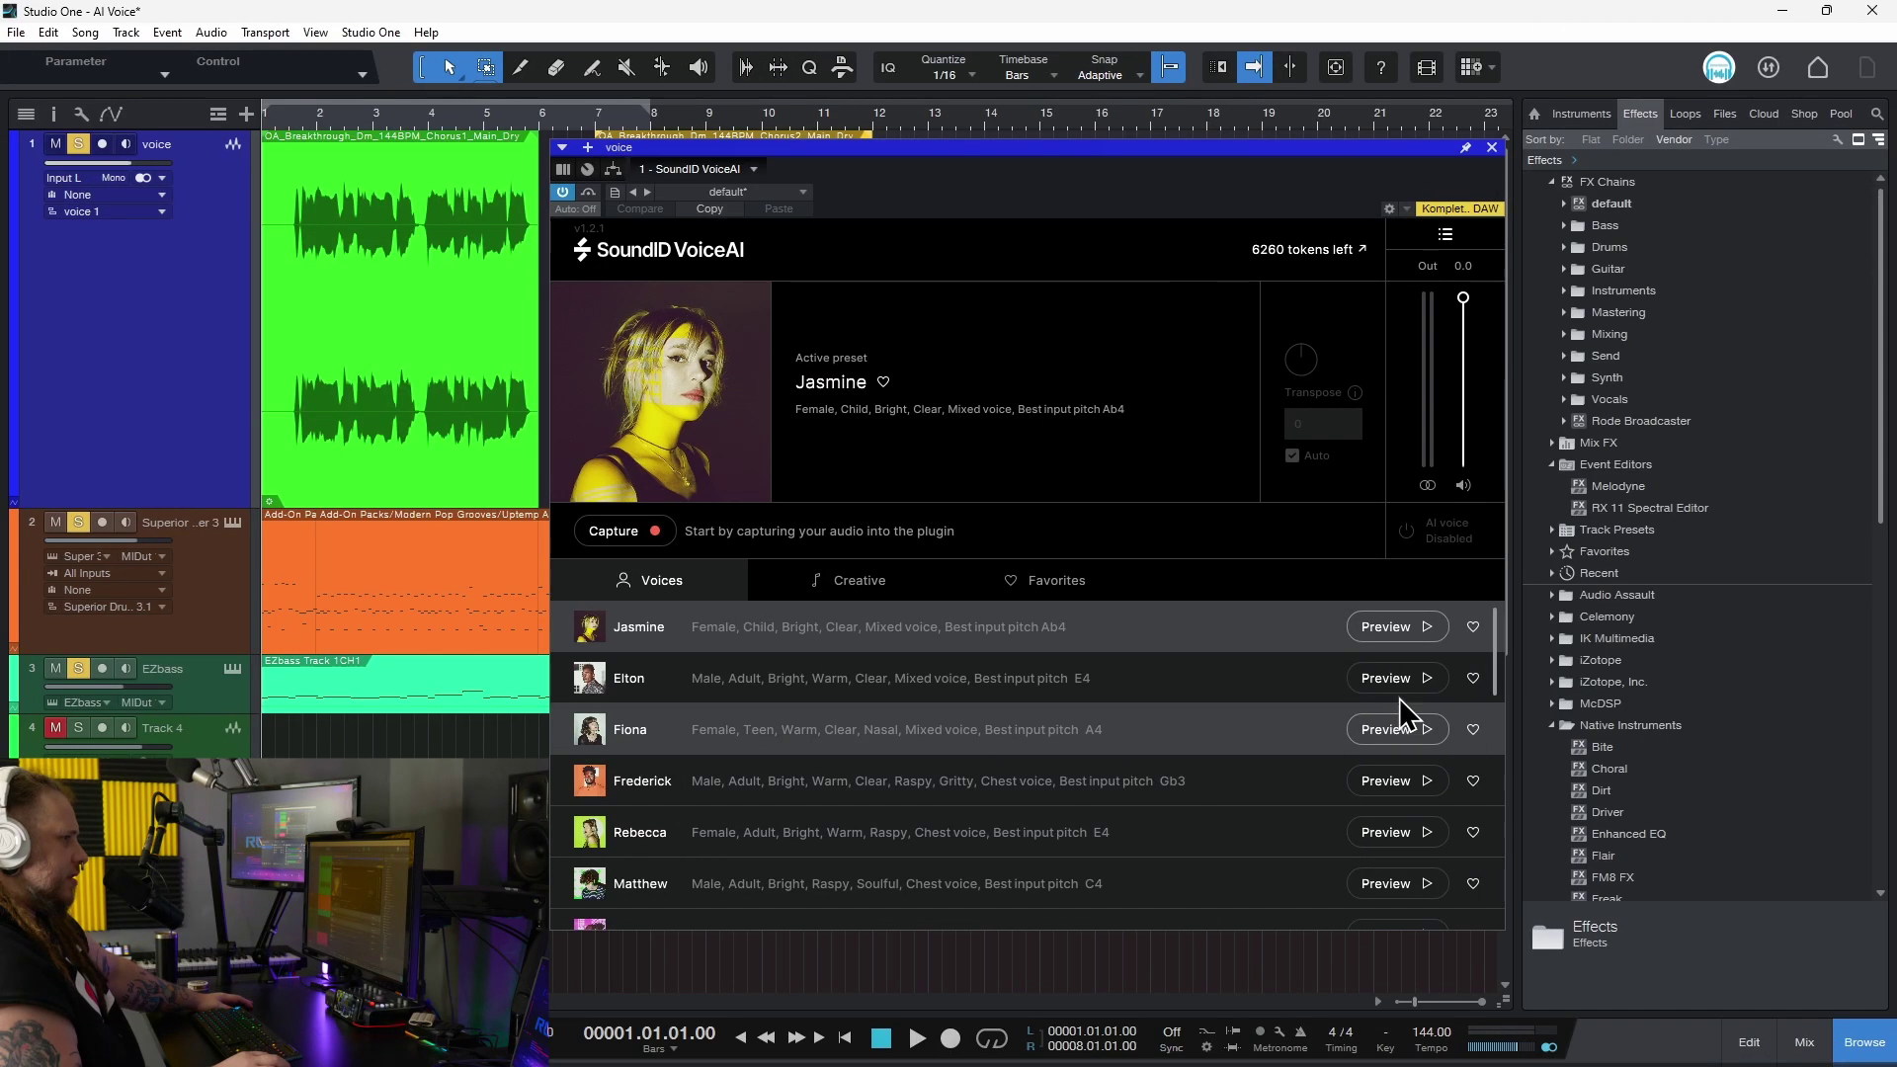
Listen to the previews of the Elton, Fiona and Matthew voices.
click(1398, 682)
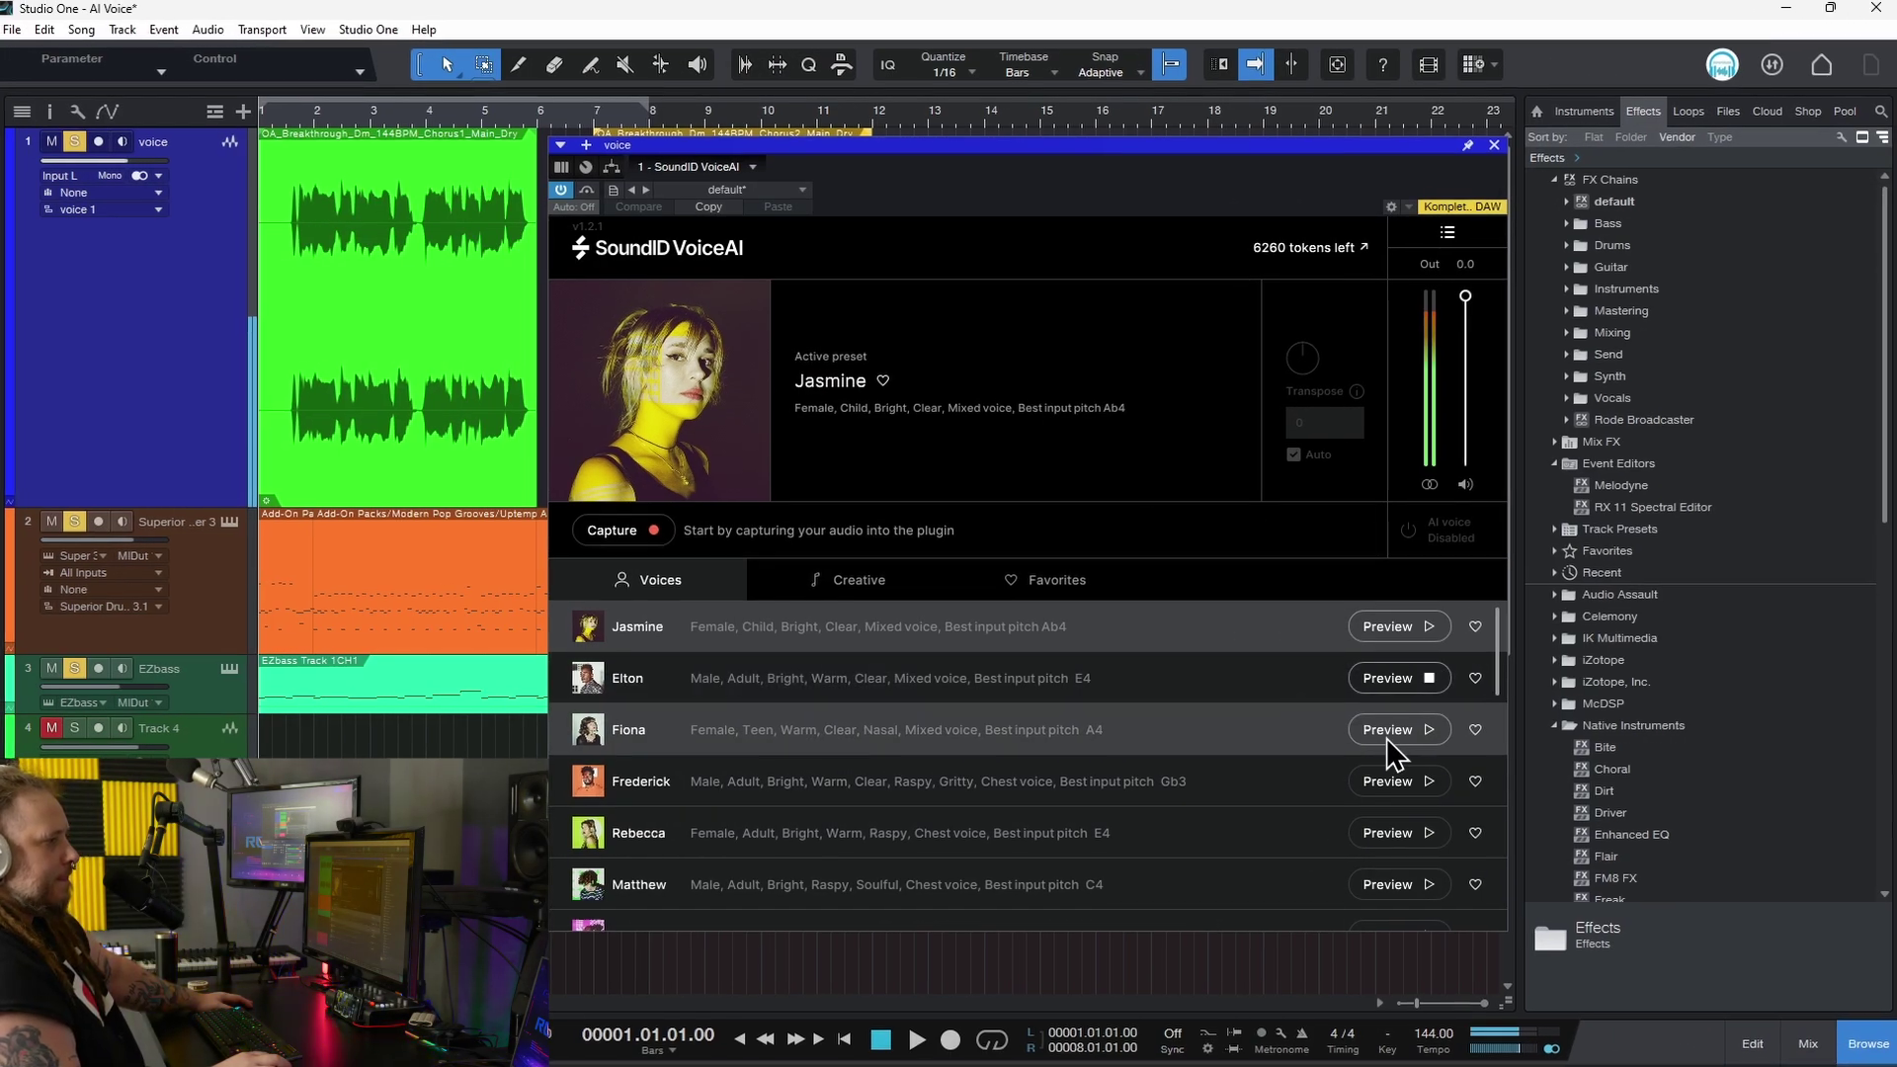
click(1387, 731)
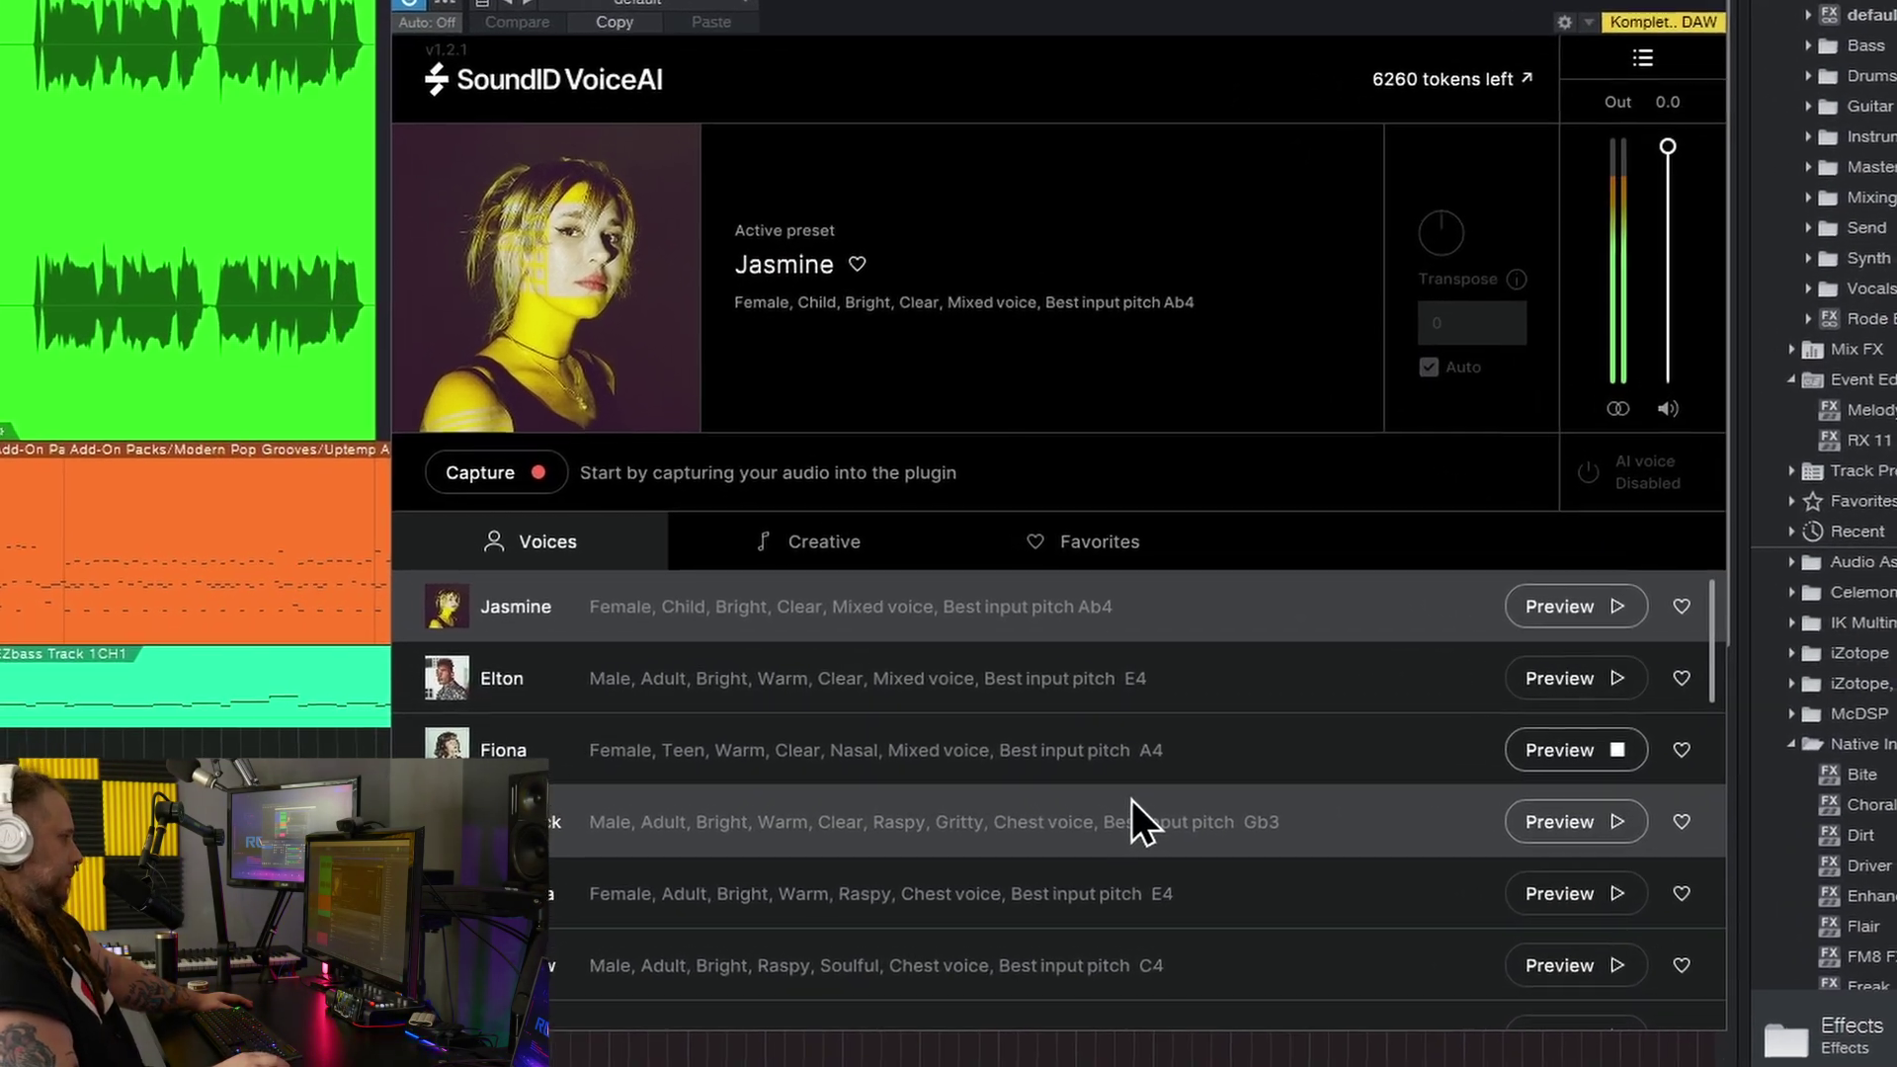
scroll(1130, 798, down, 2)
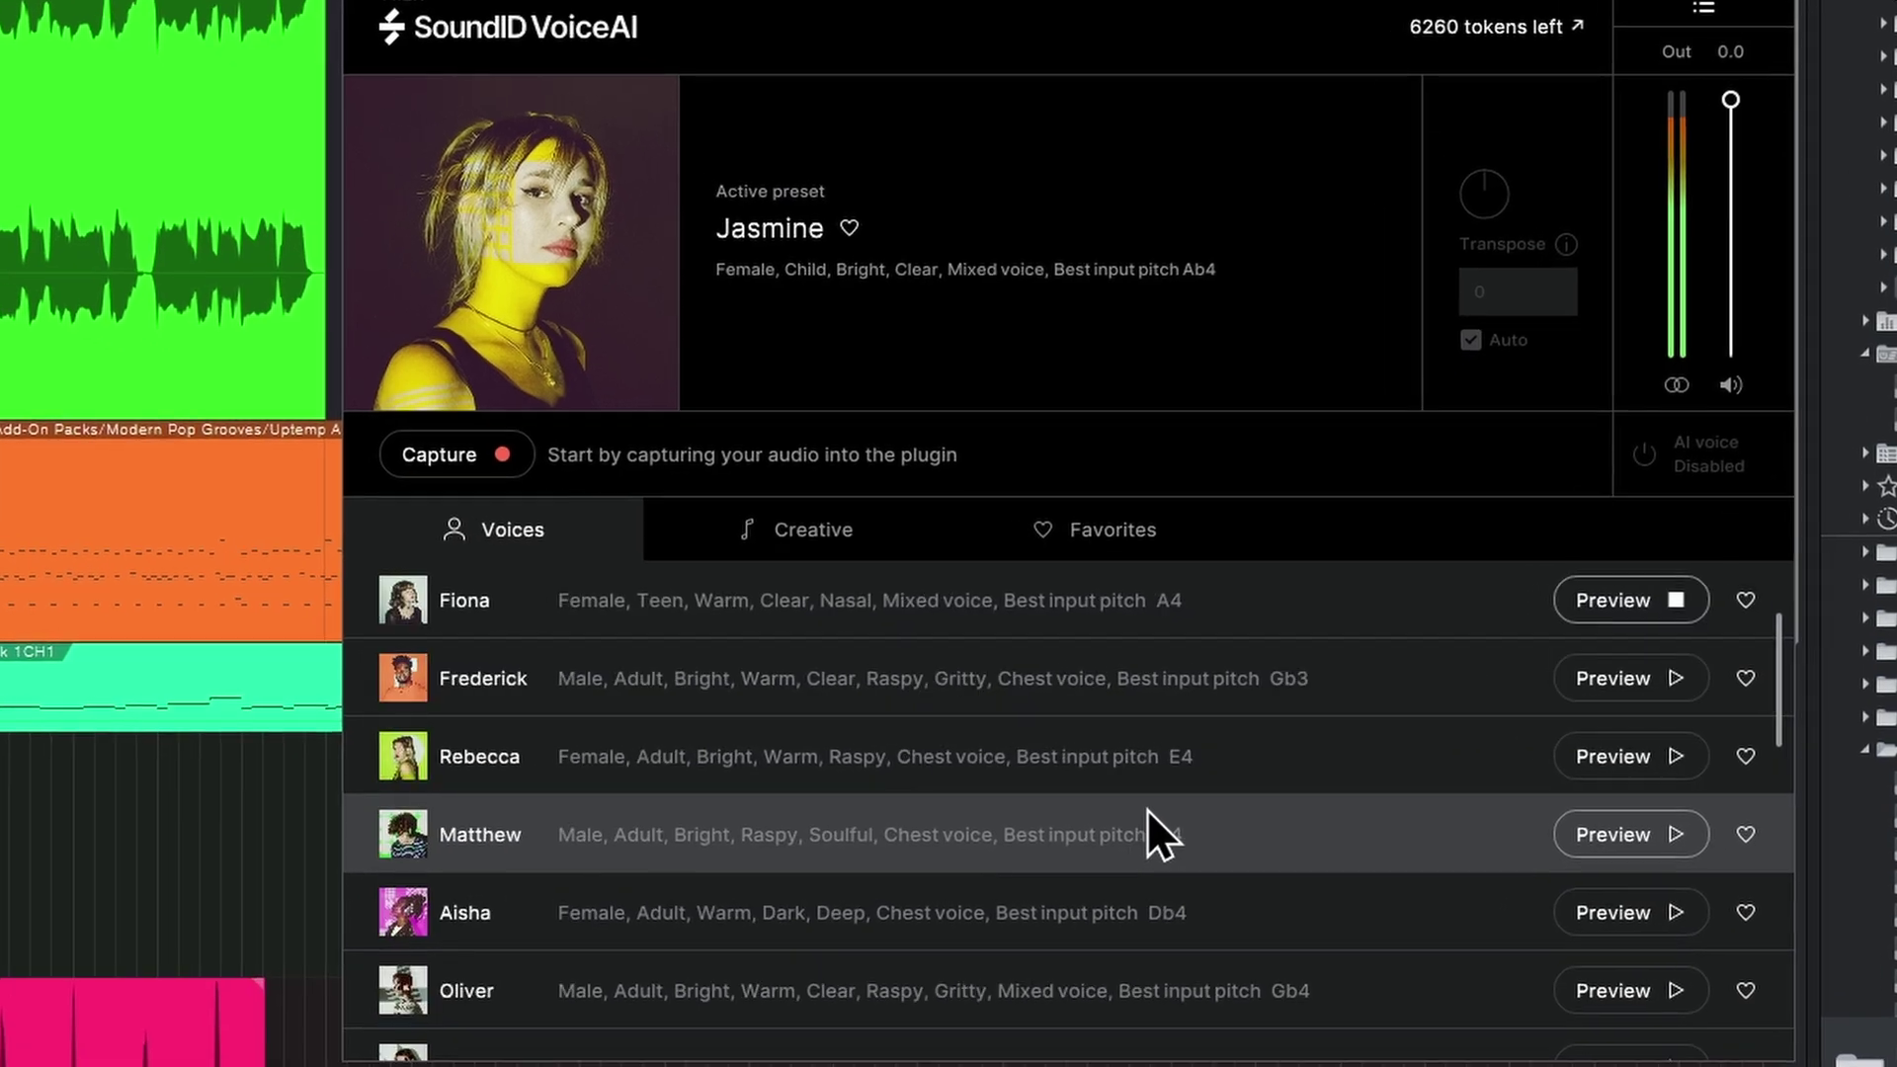
click(1616, 833)
scroll(1136, 761, down, 2)
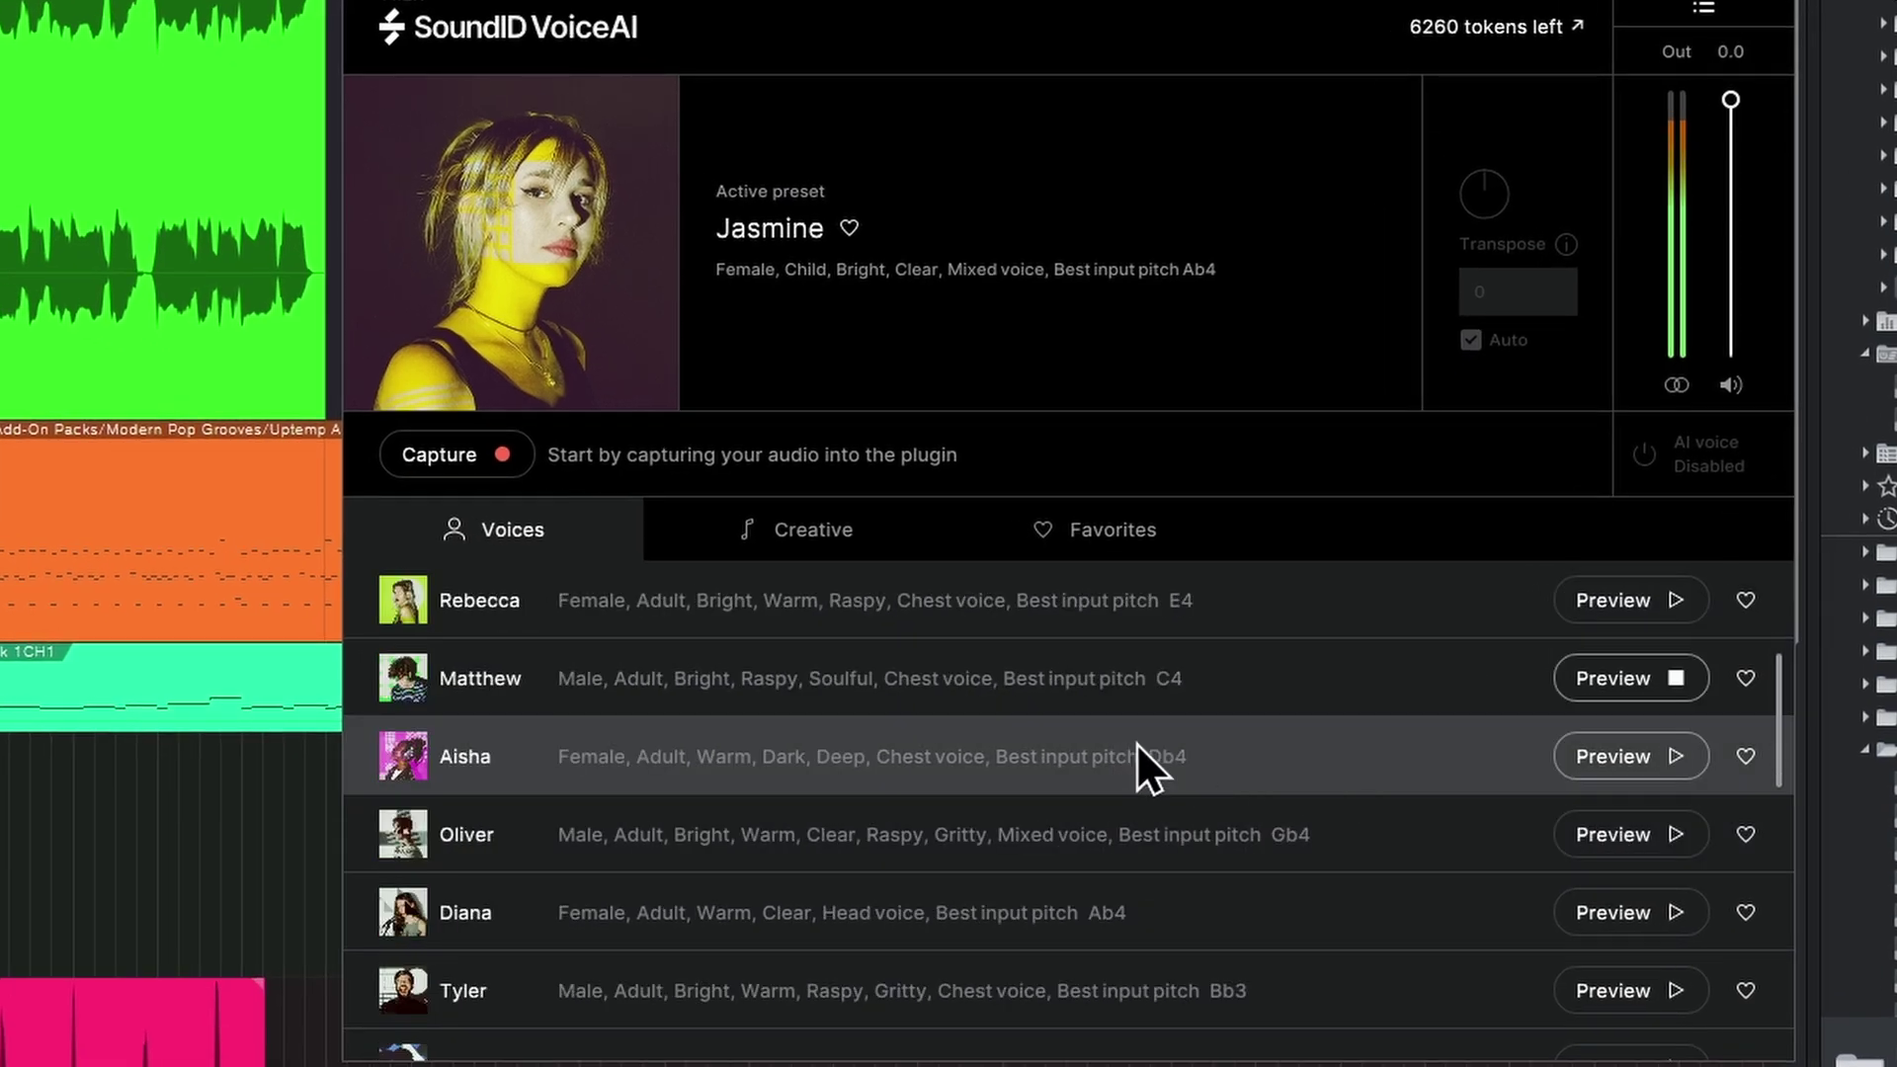
Select the Diana voice as the active preset and compare its preview with the original vocal played from near bar 2.
click(650, 930)
click(1675, 913)
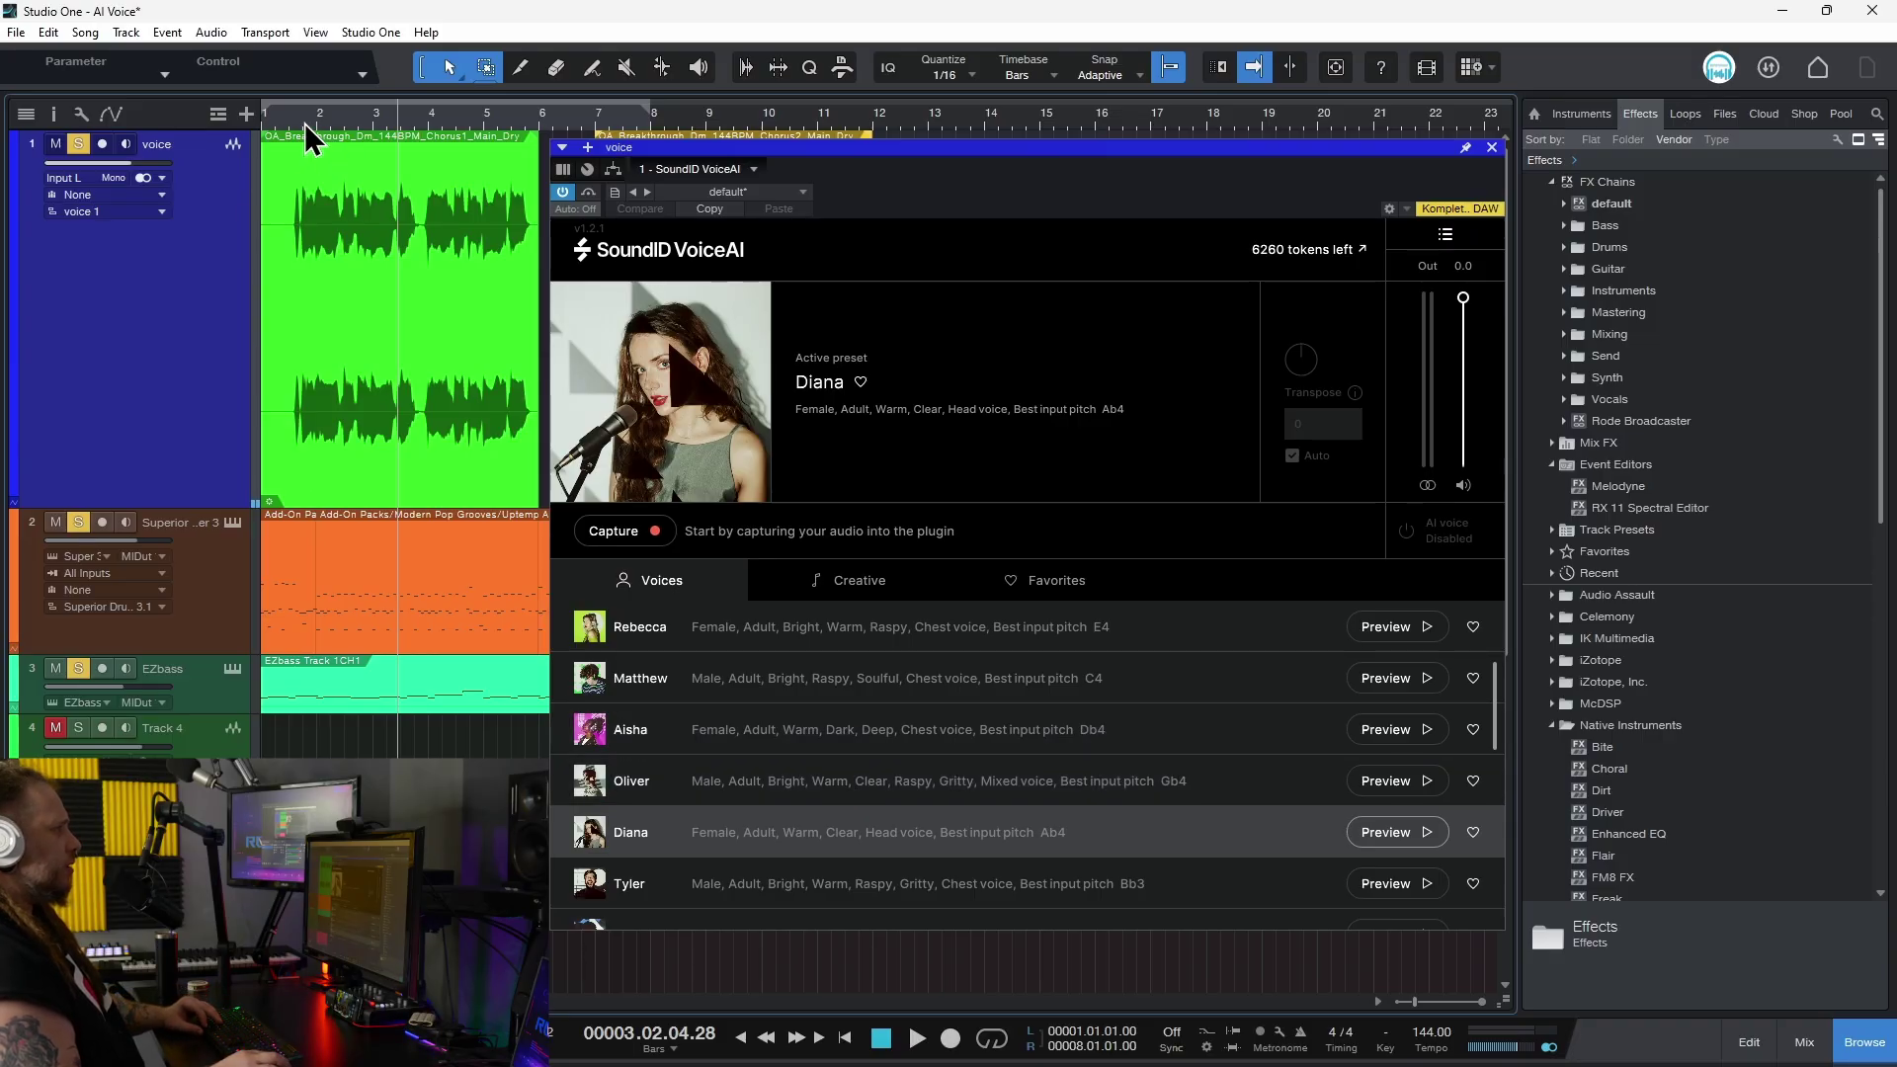
click(304, 122)
key(space)
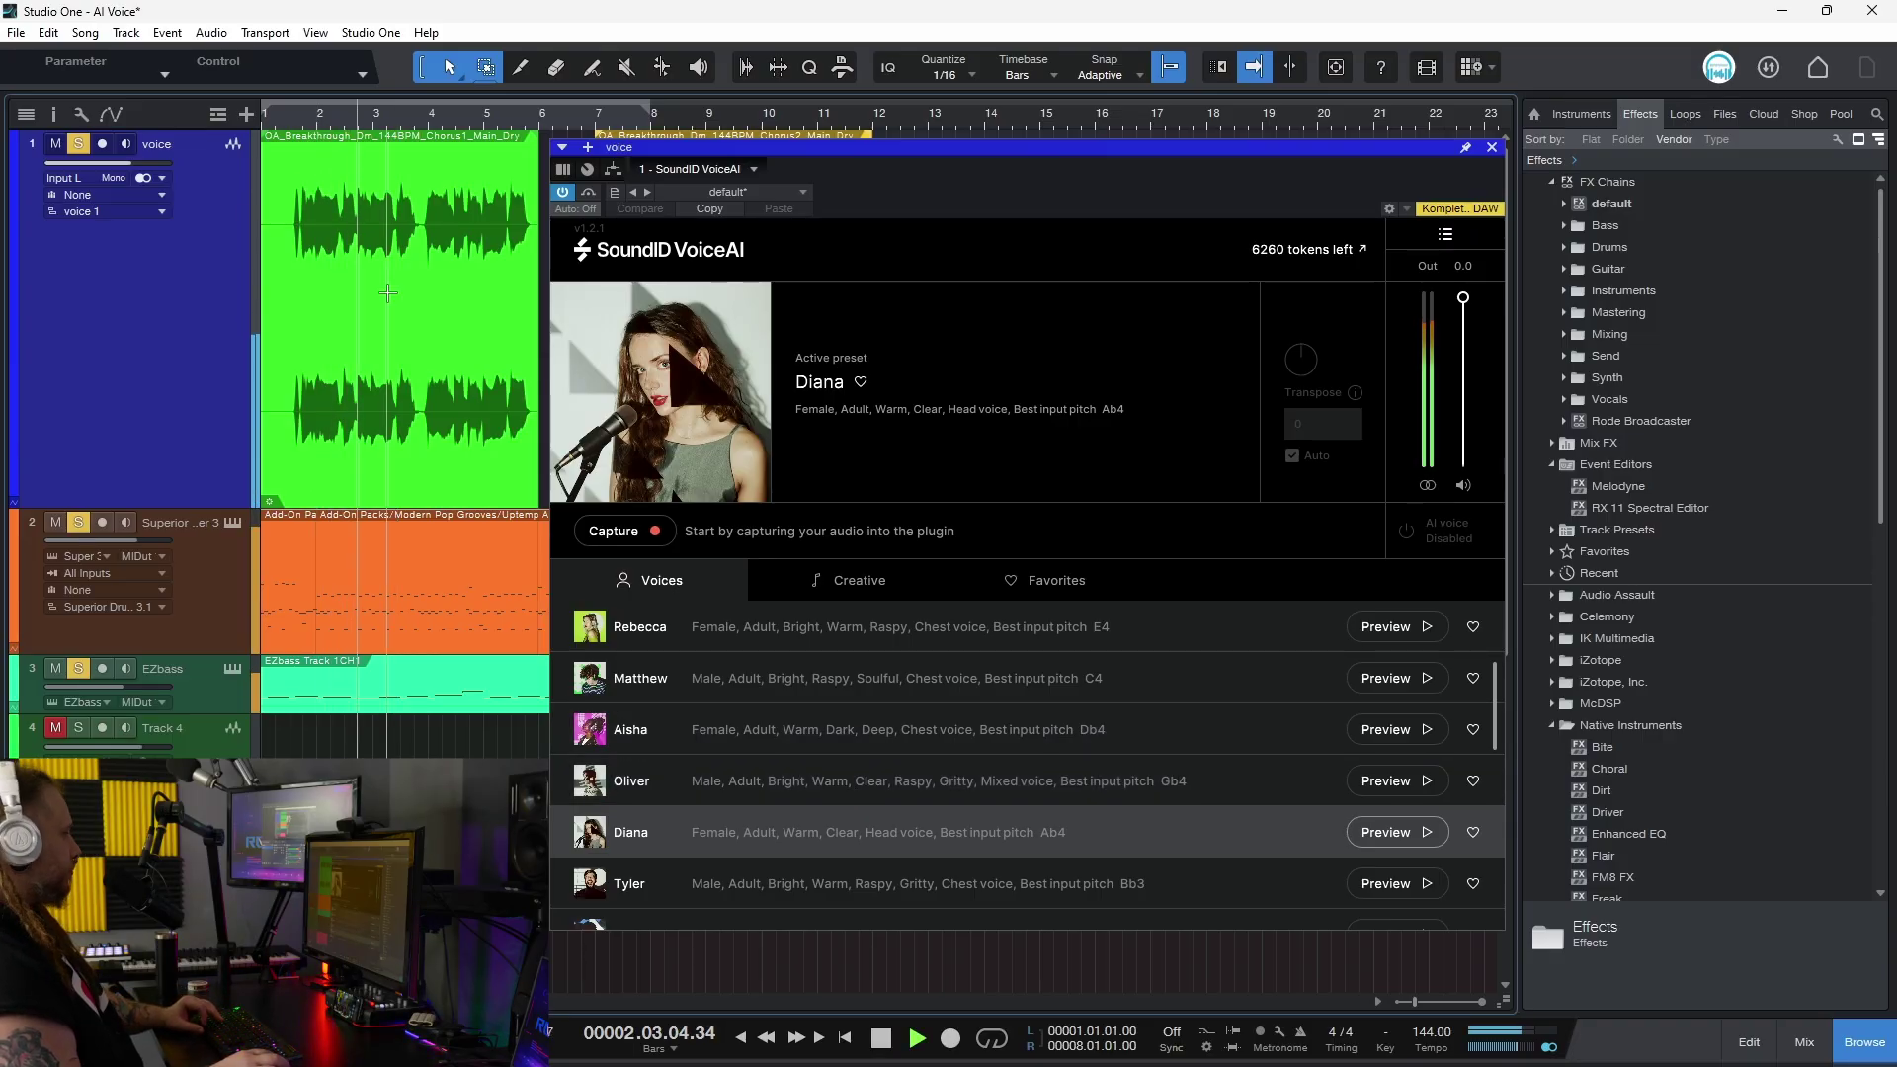
click(1393, 838)
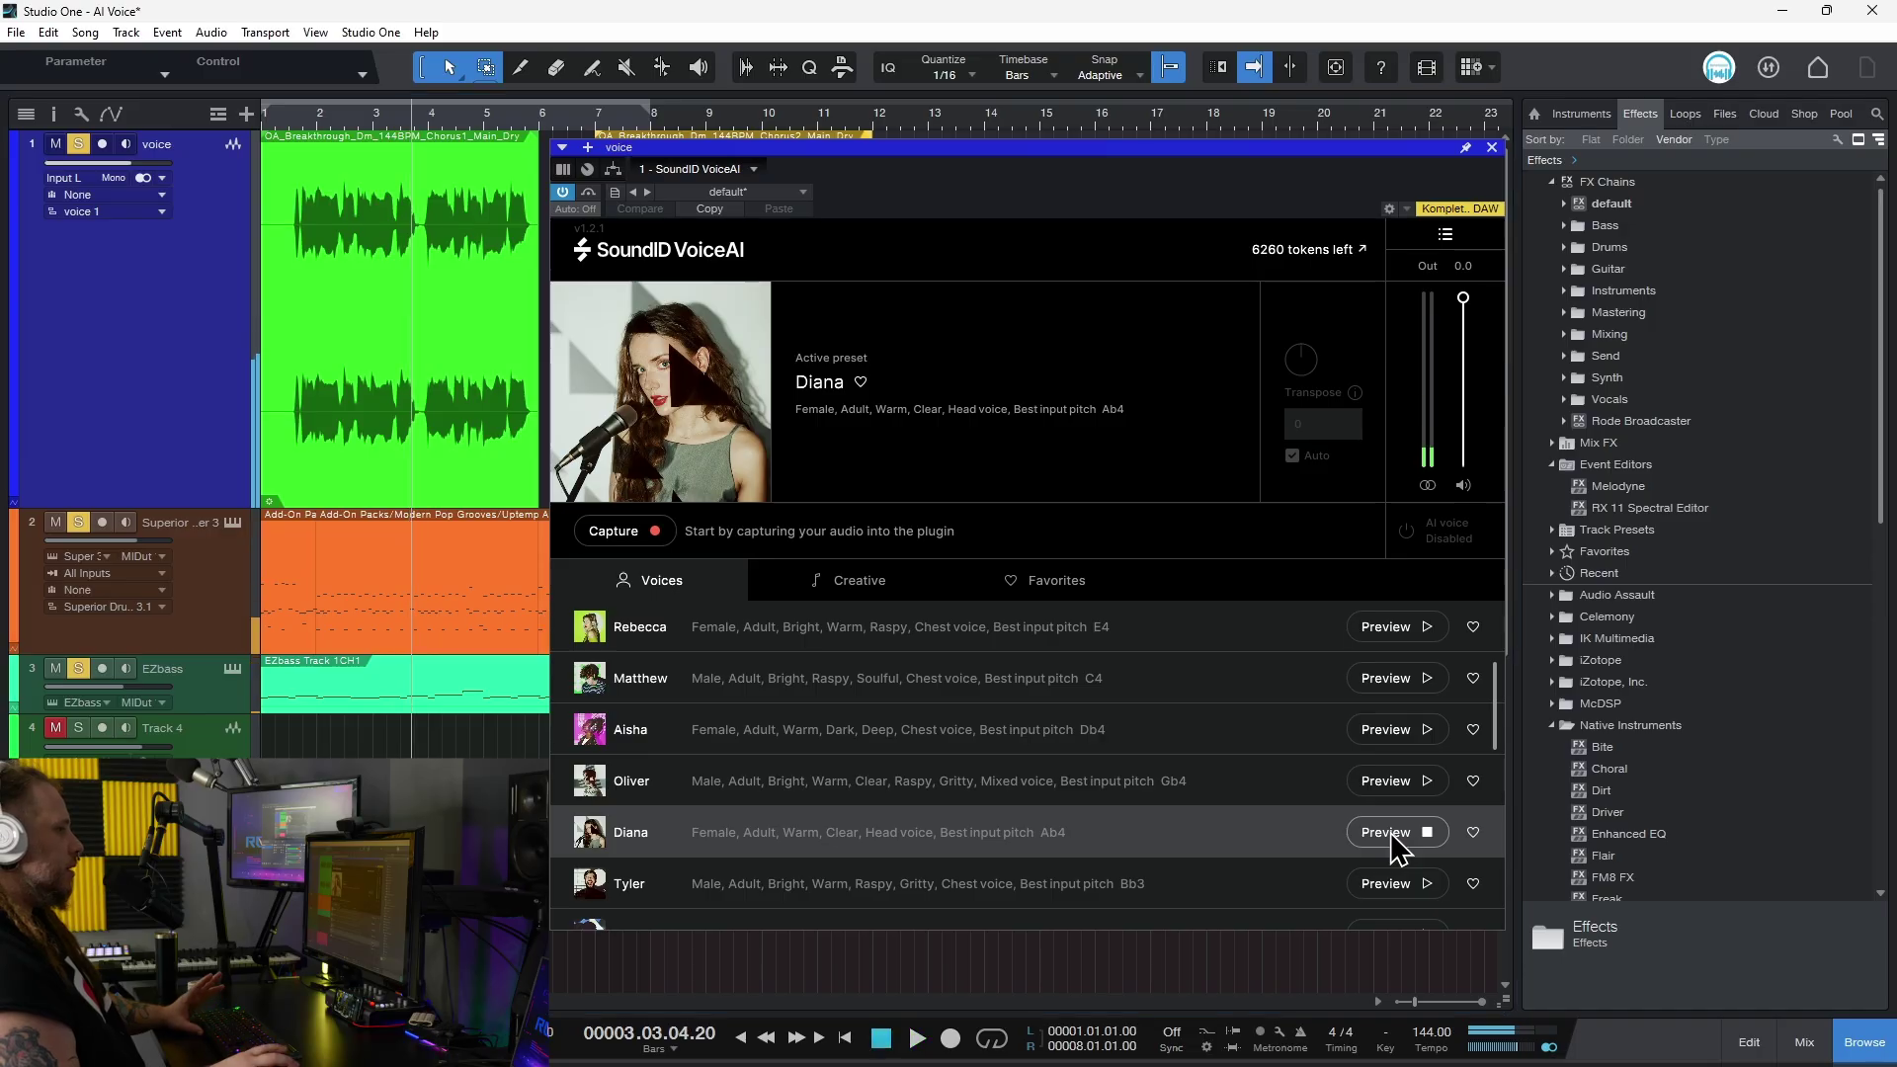
click(1392, 835)
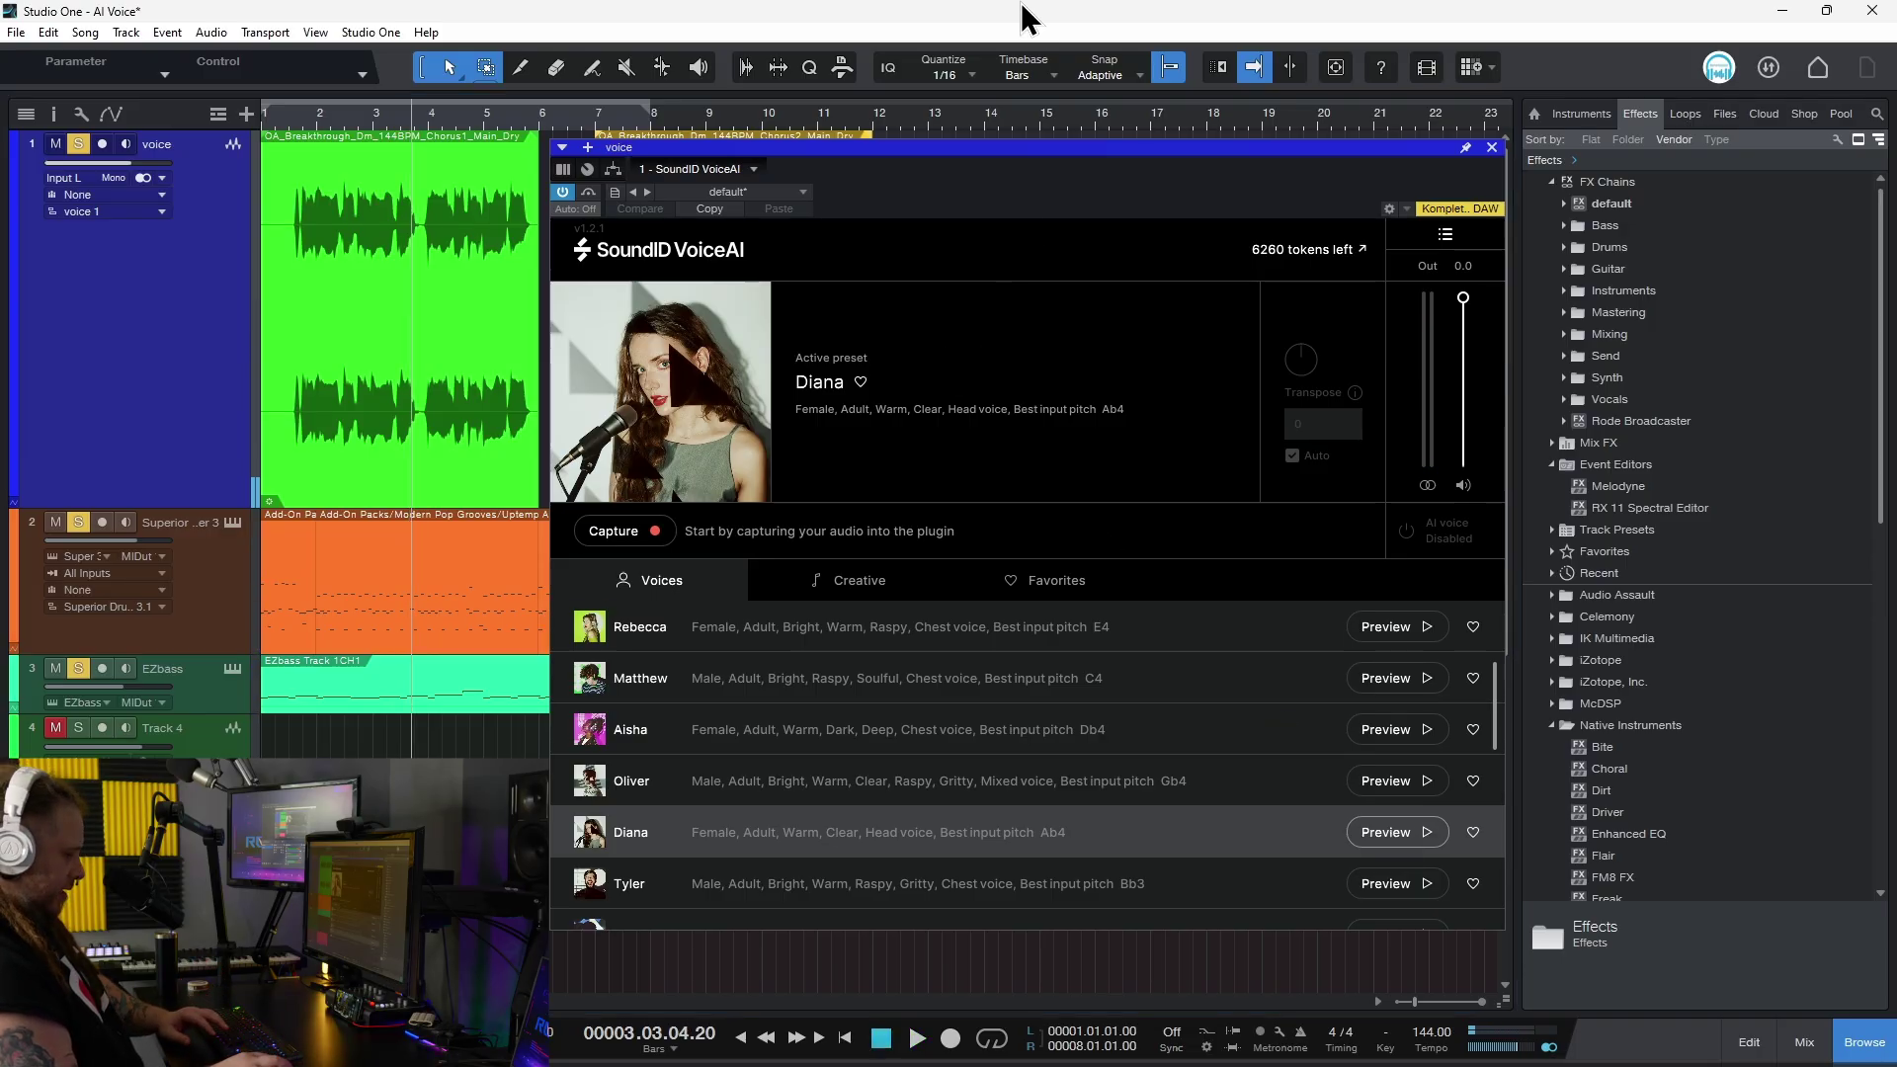
Capture about 18 seconds of the vocal from the song's start into the plugin and process it with the Diana voice and Auto transpose.
drag(981, 146, 1047, 146)
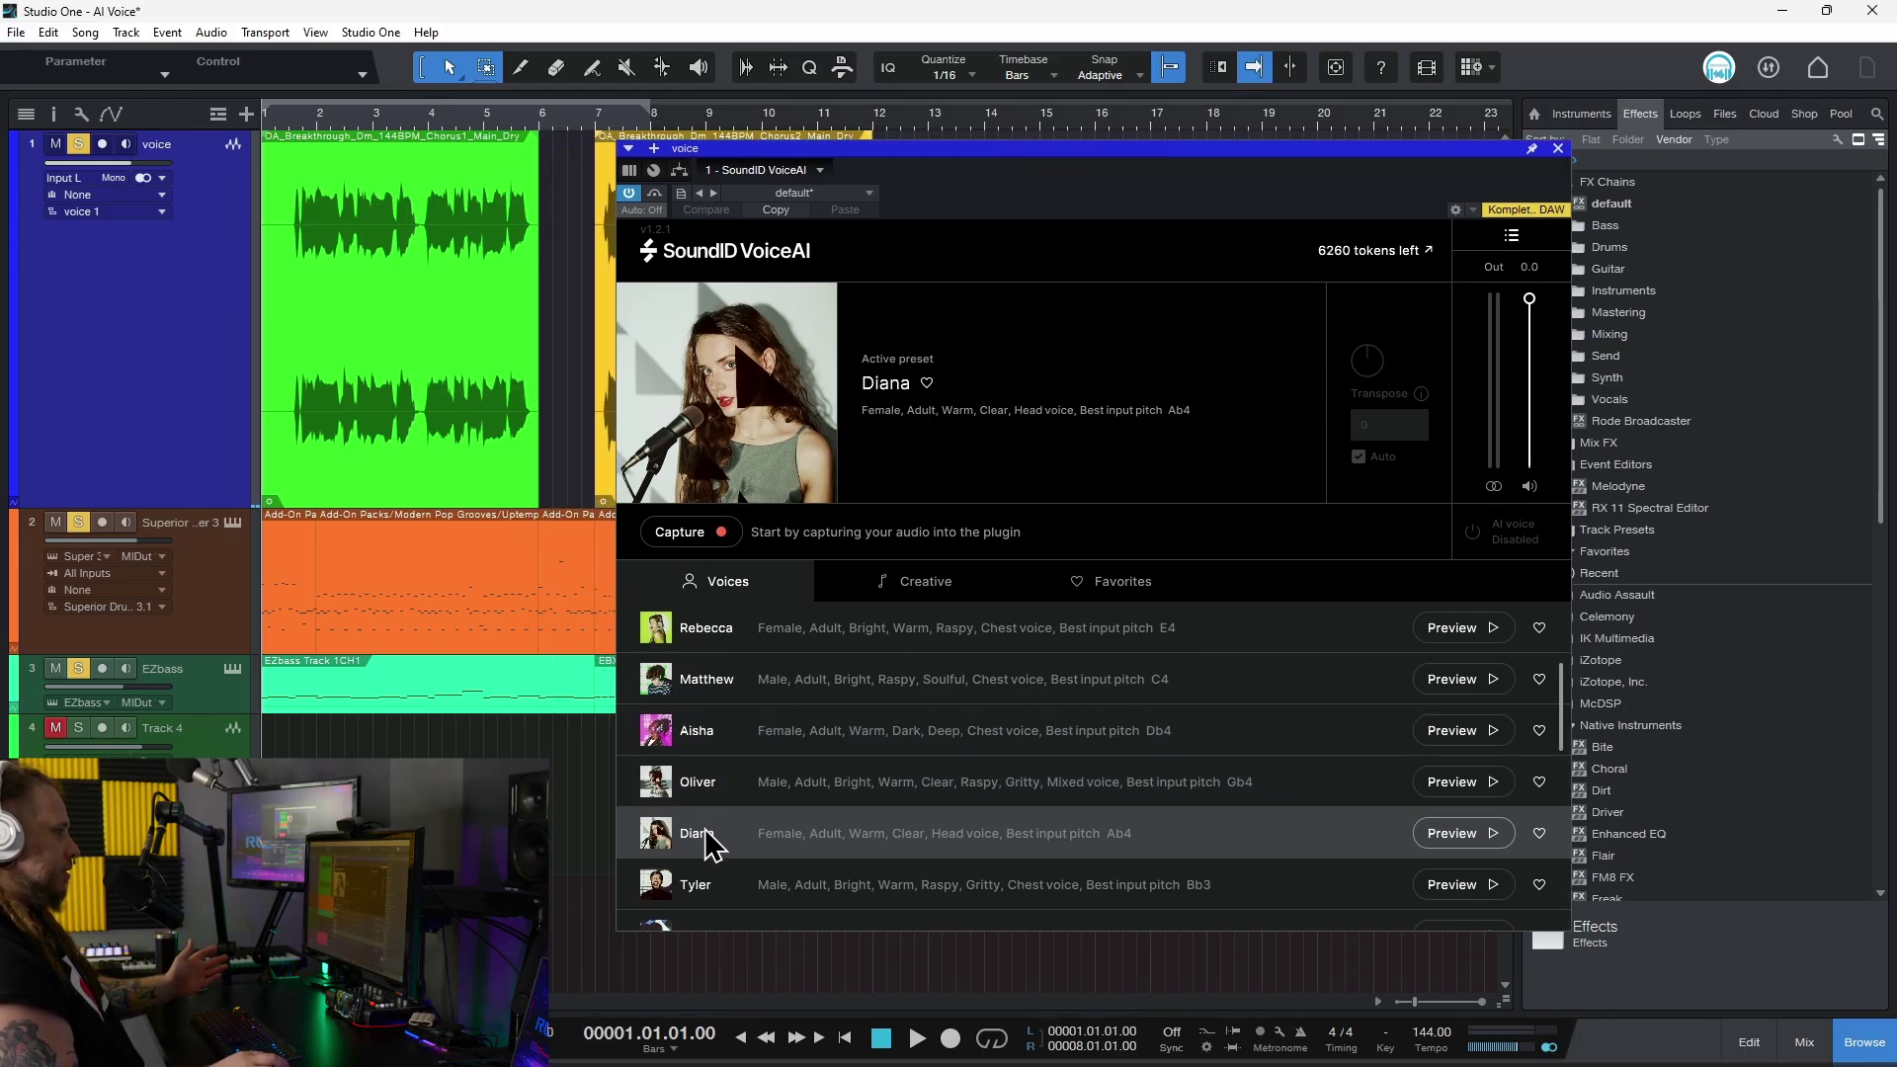
click(691, 533)
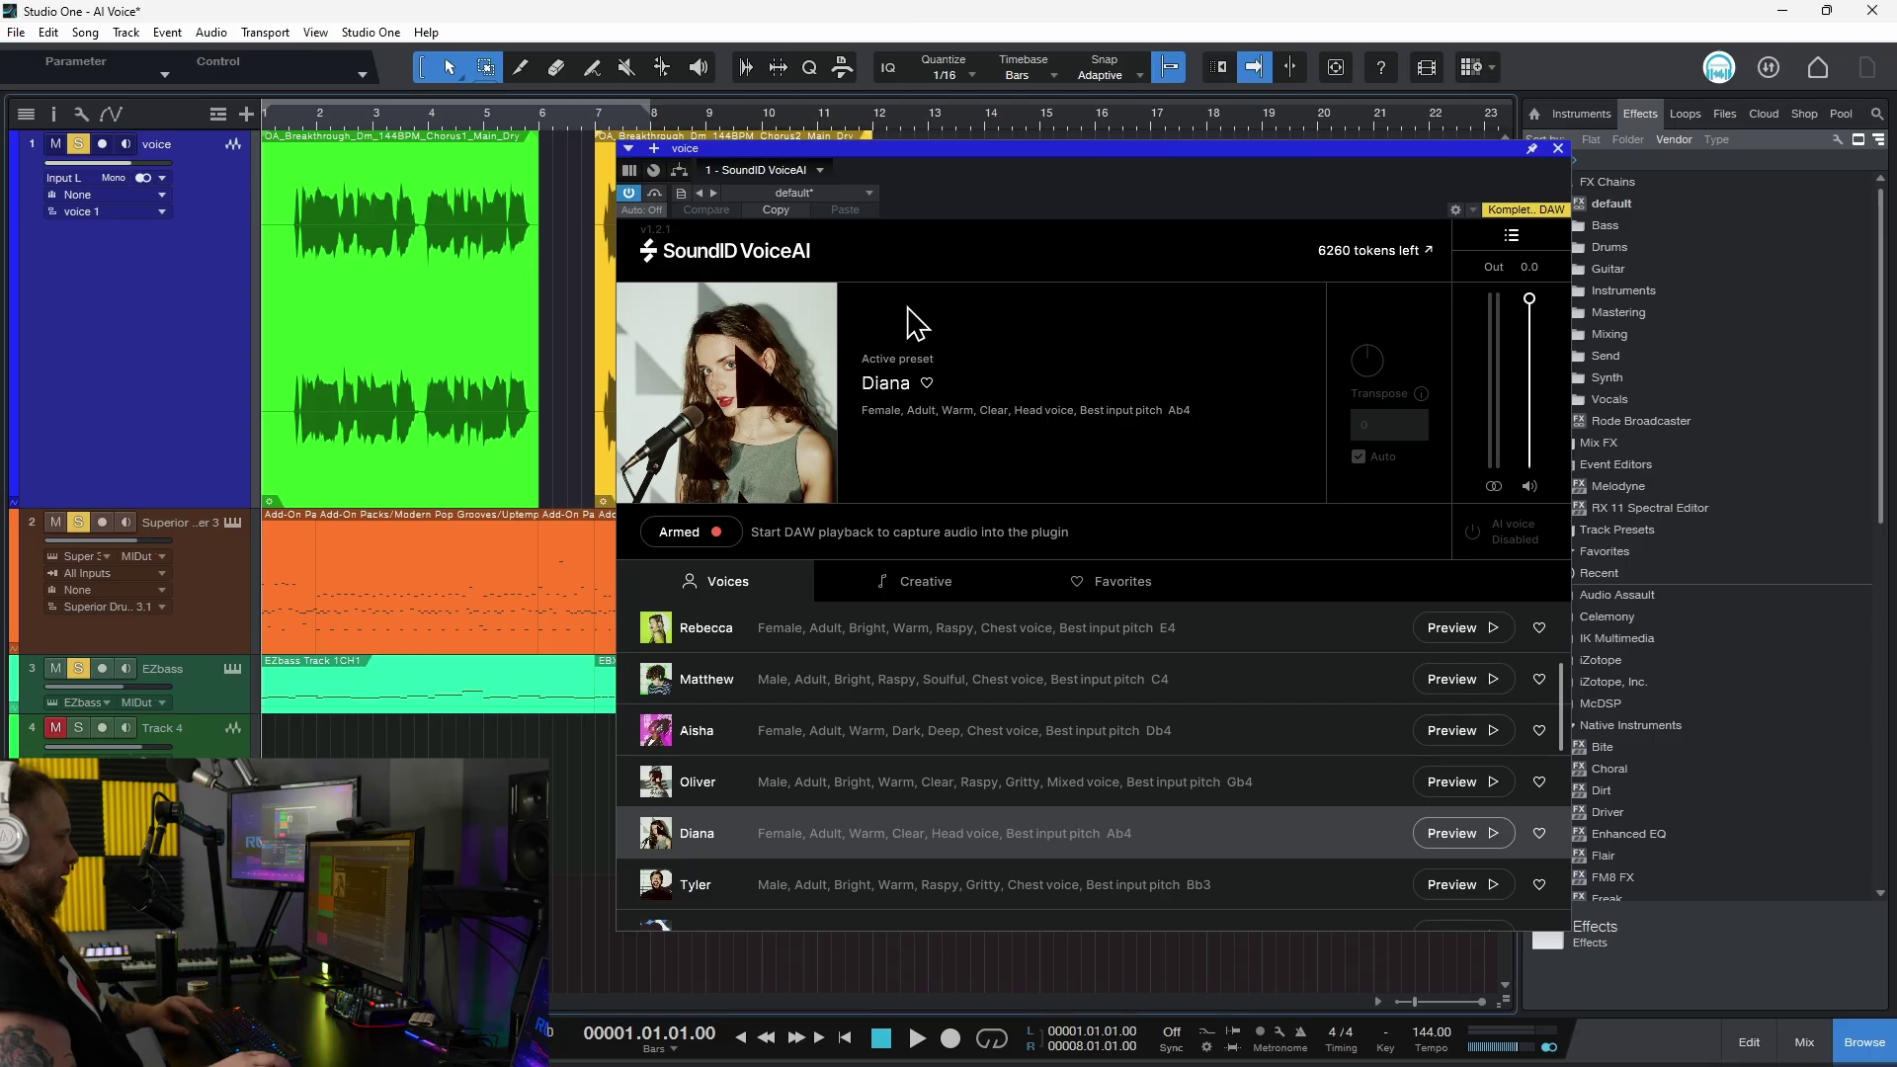
key(space)
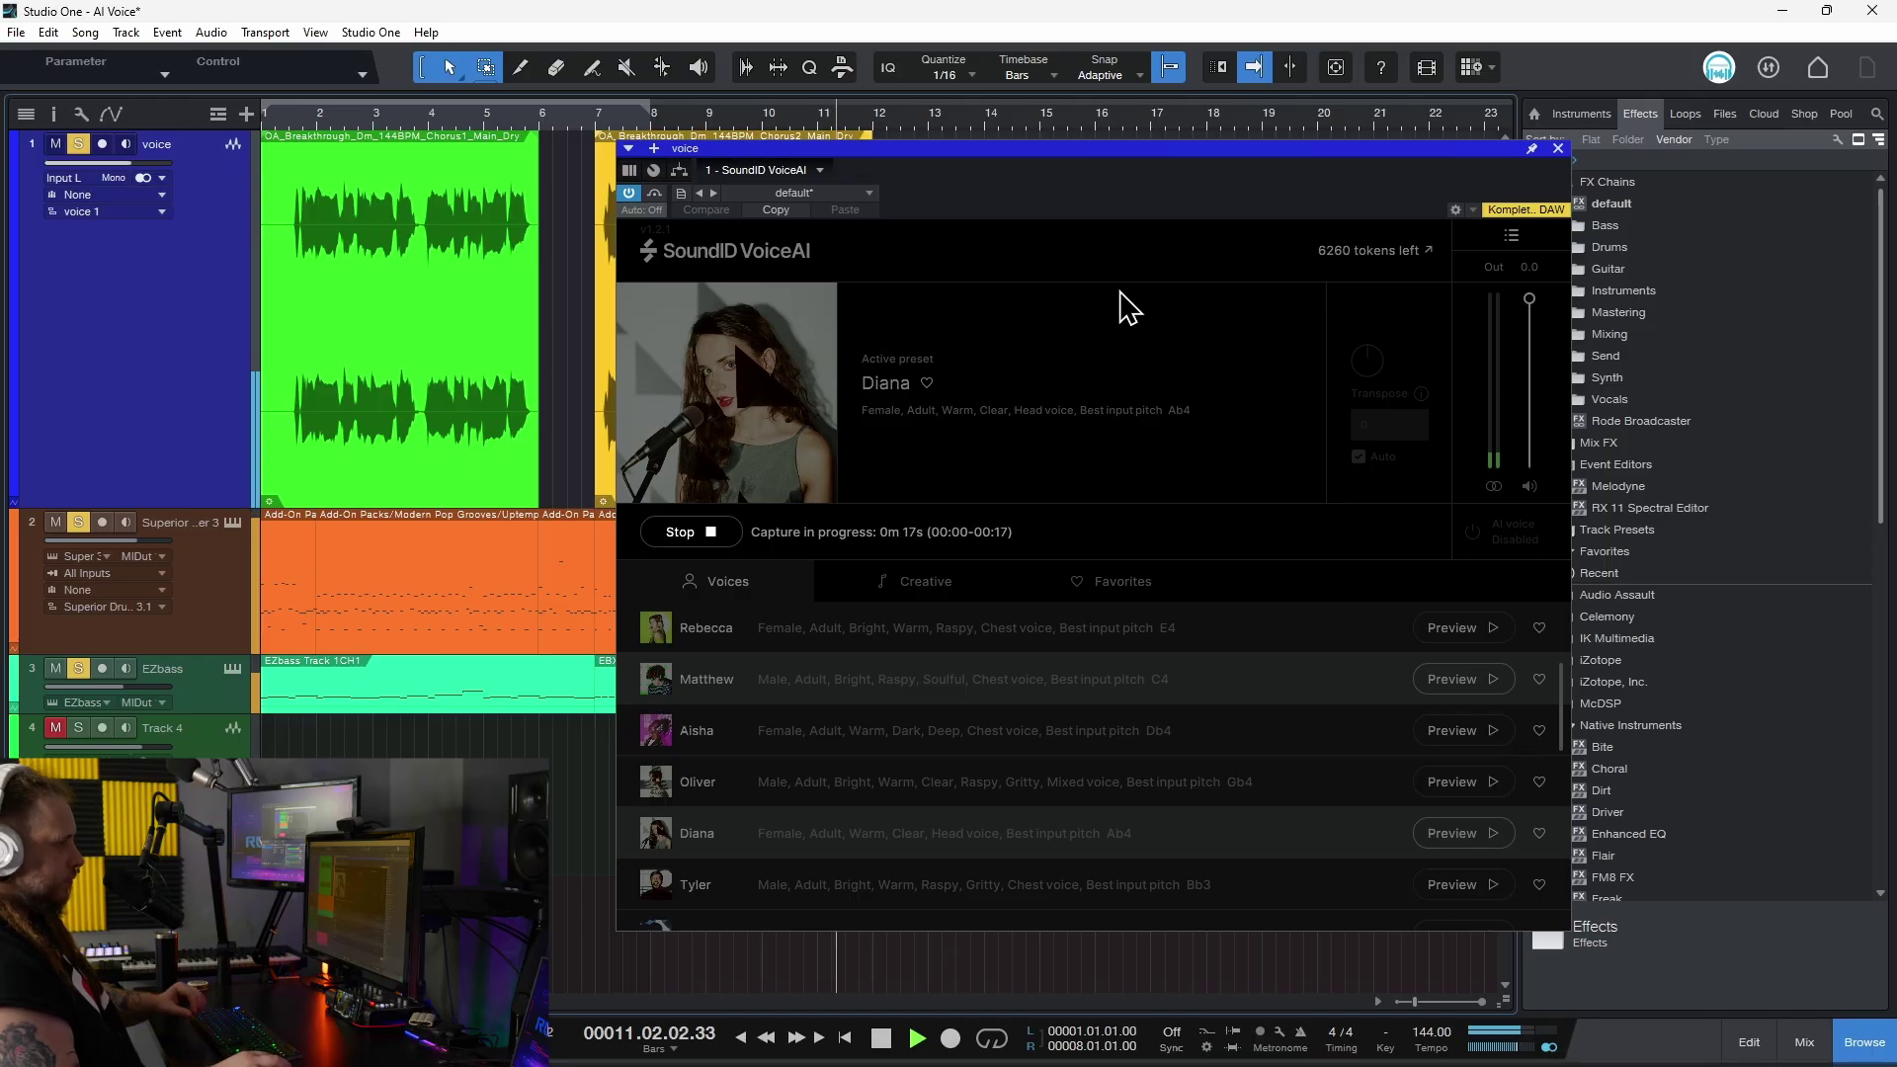
key(space)
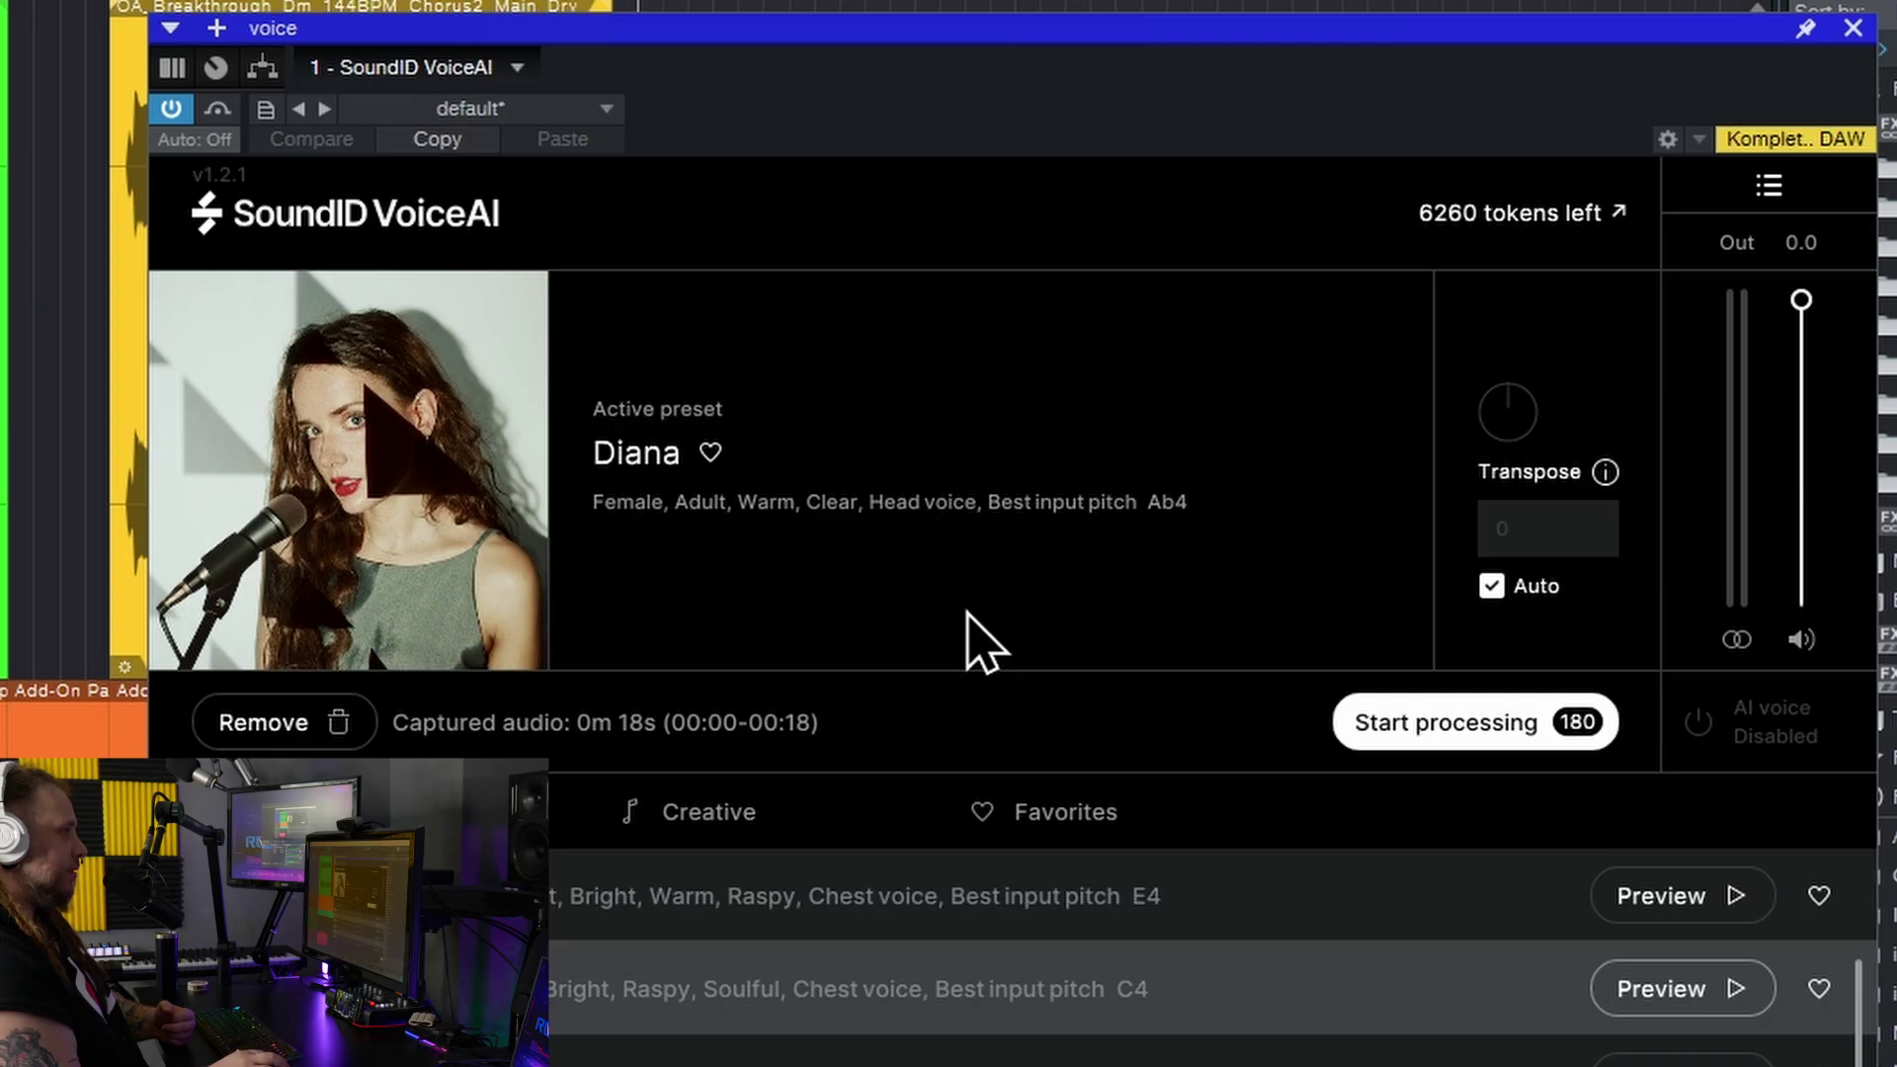
click(1407, 743)
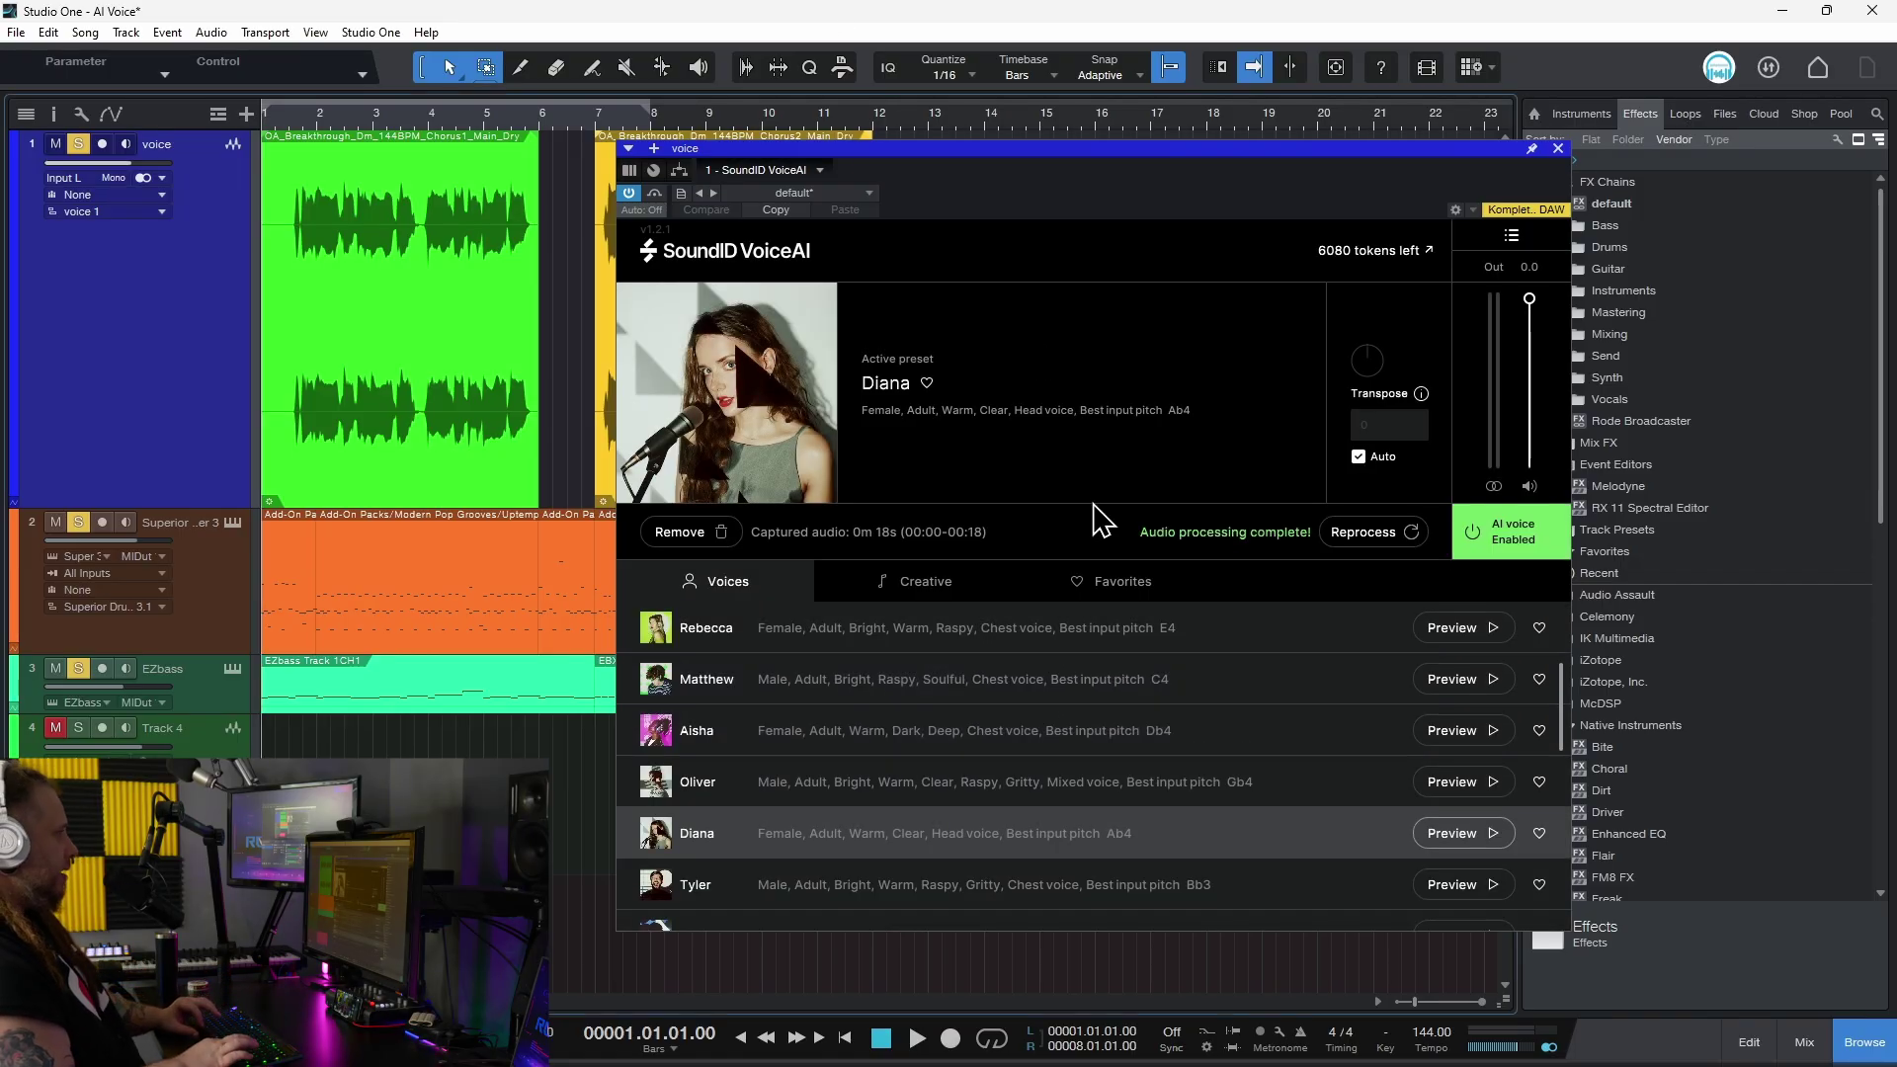
Play the song from the start to audition the vocal processed with the Diana voice.
key(space)
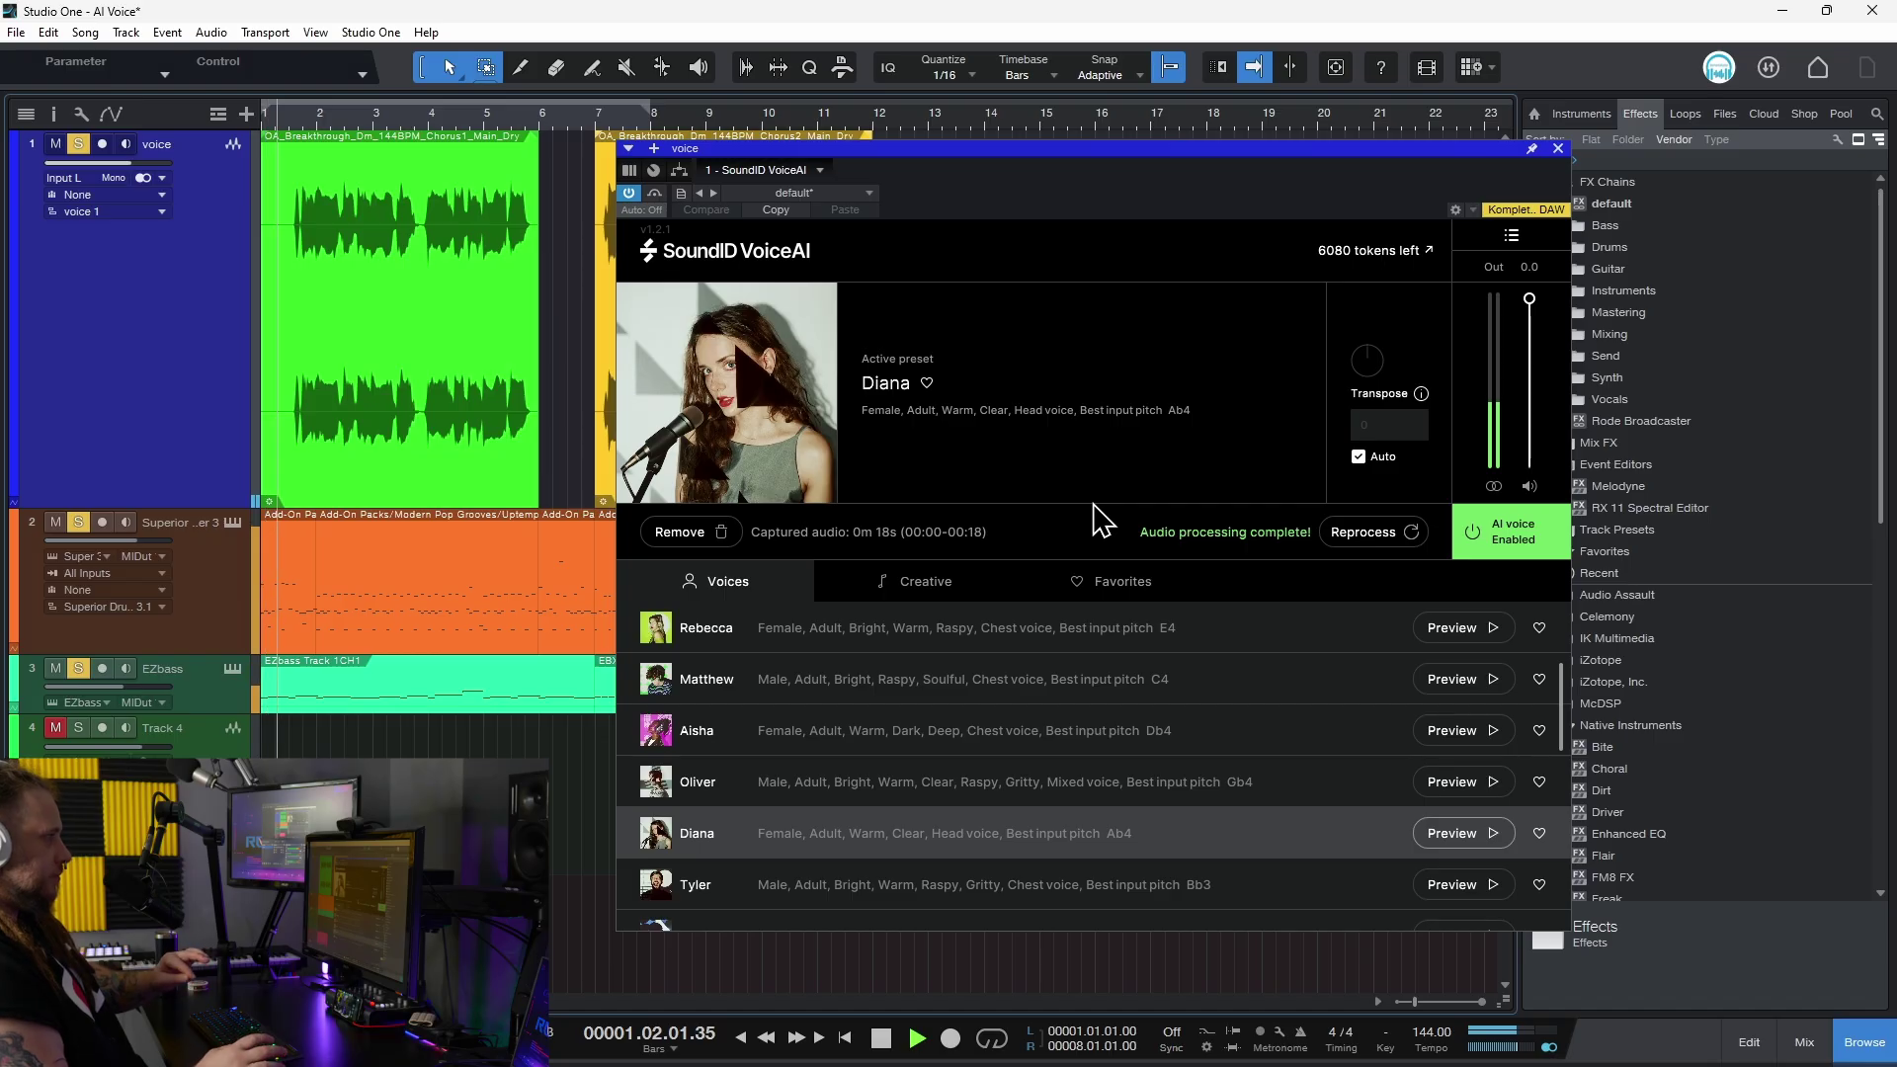
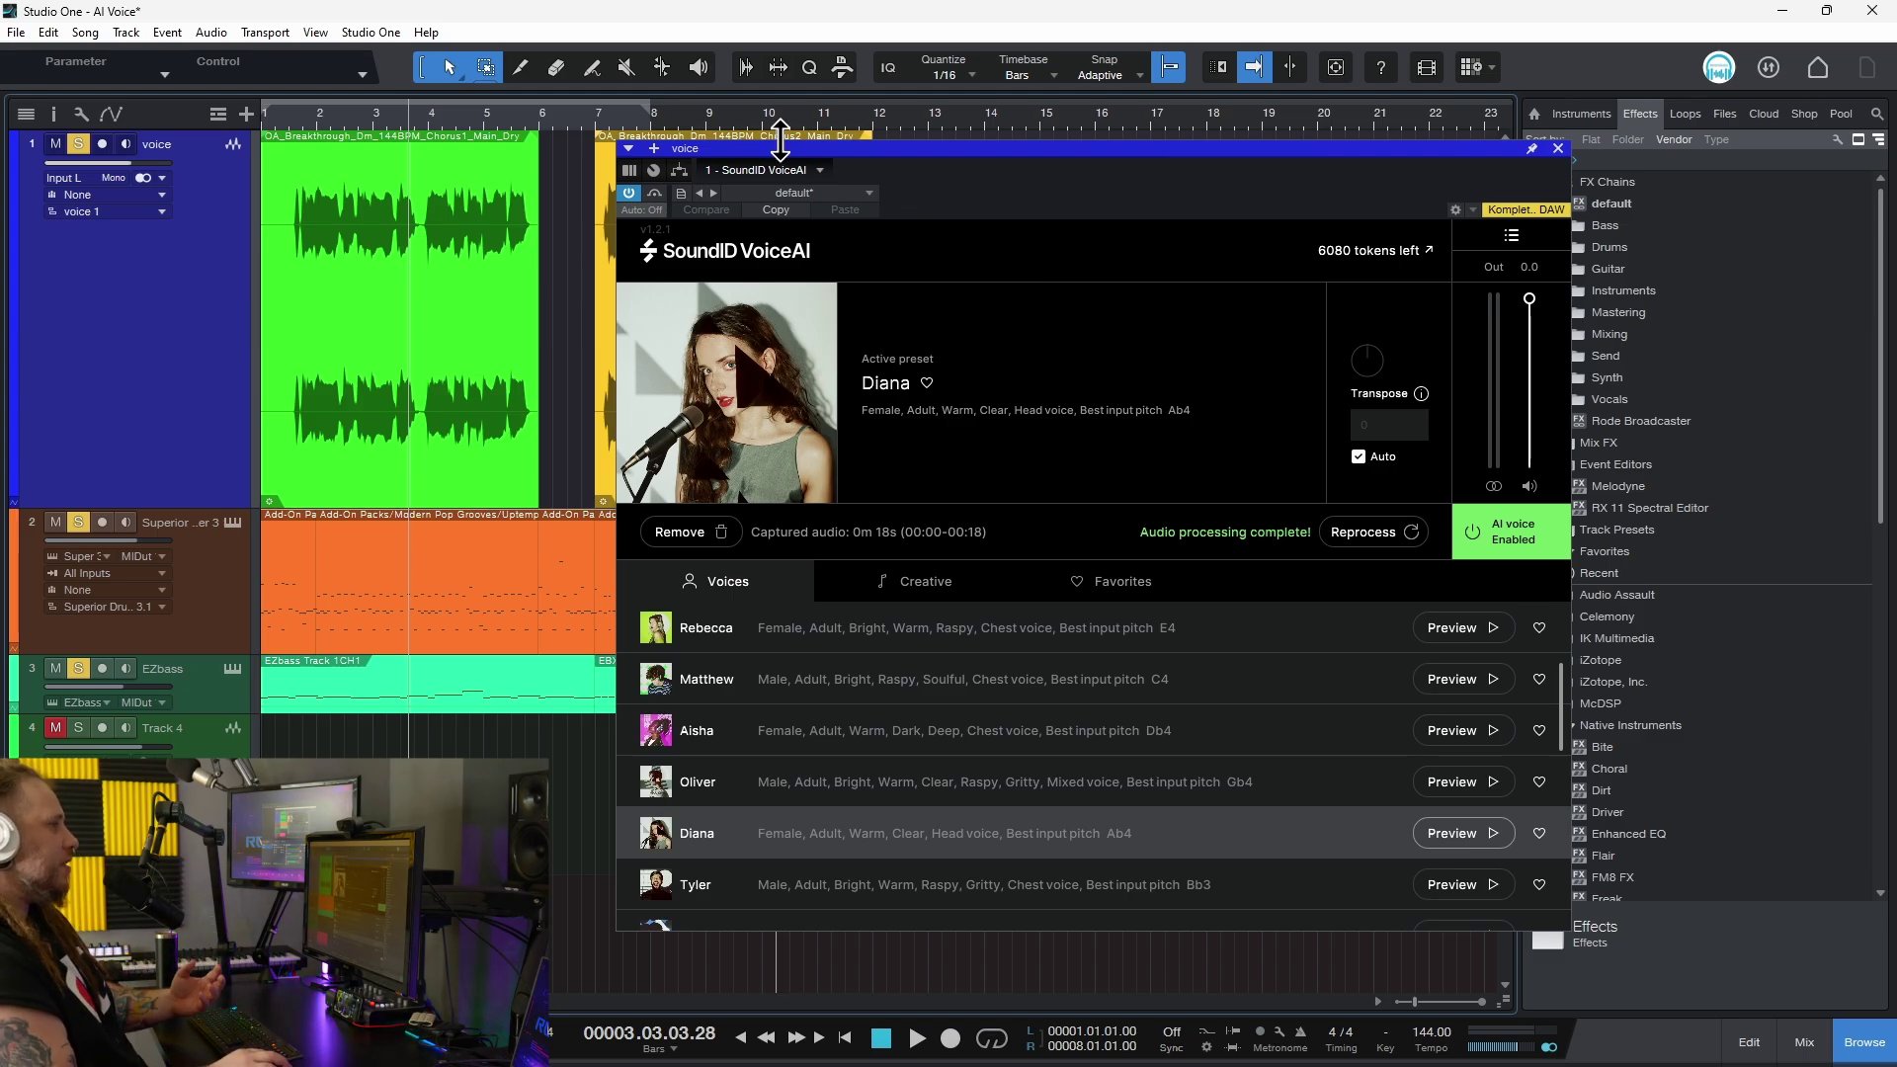
drag(1090, 171, 998, 240)
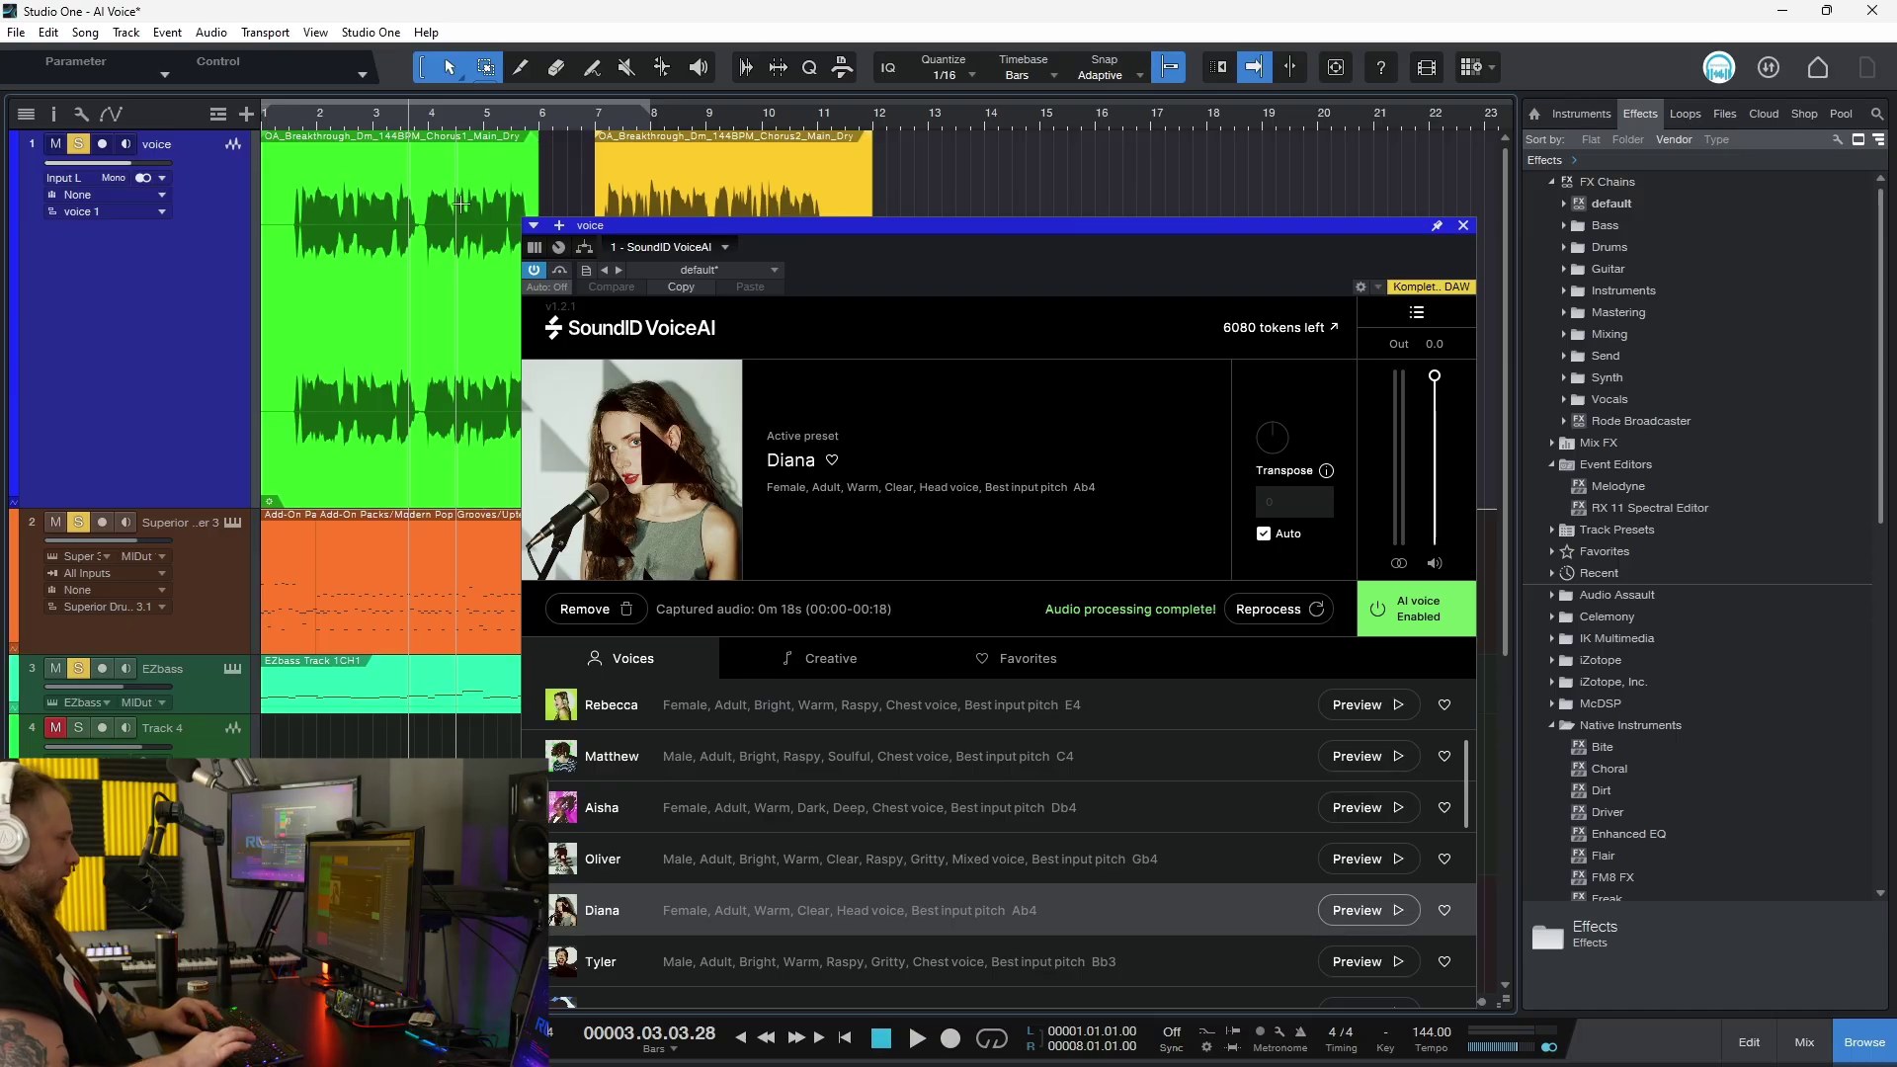
key(Home)
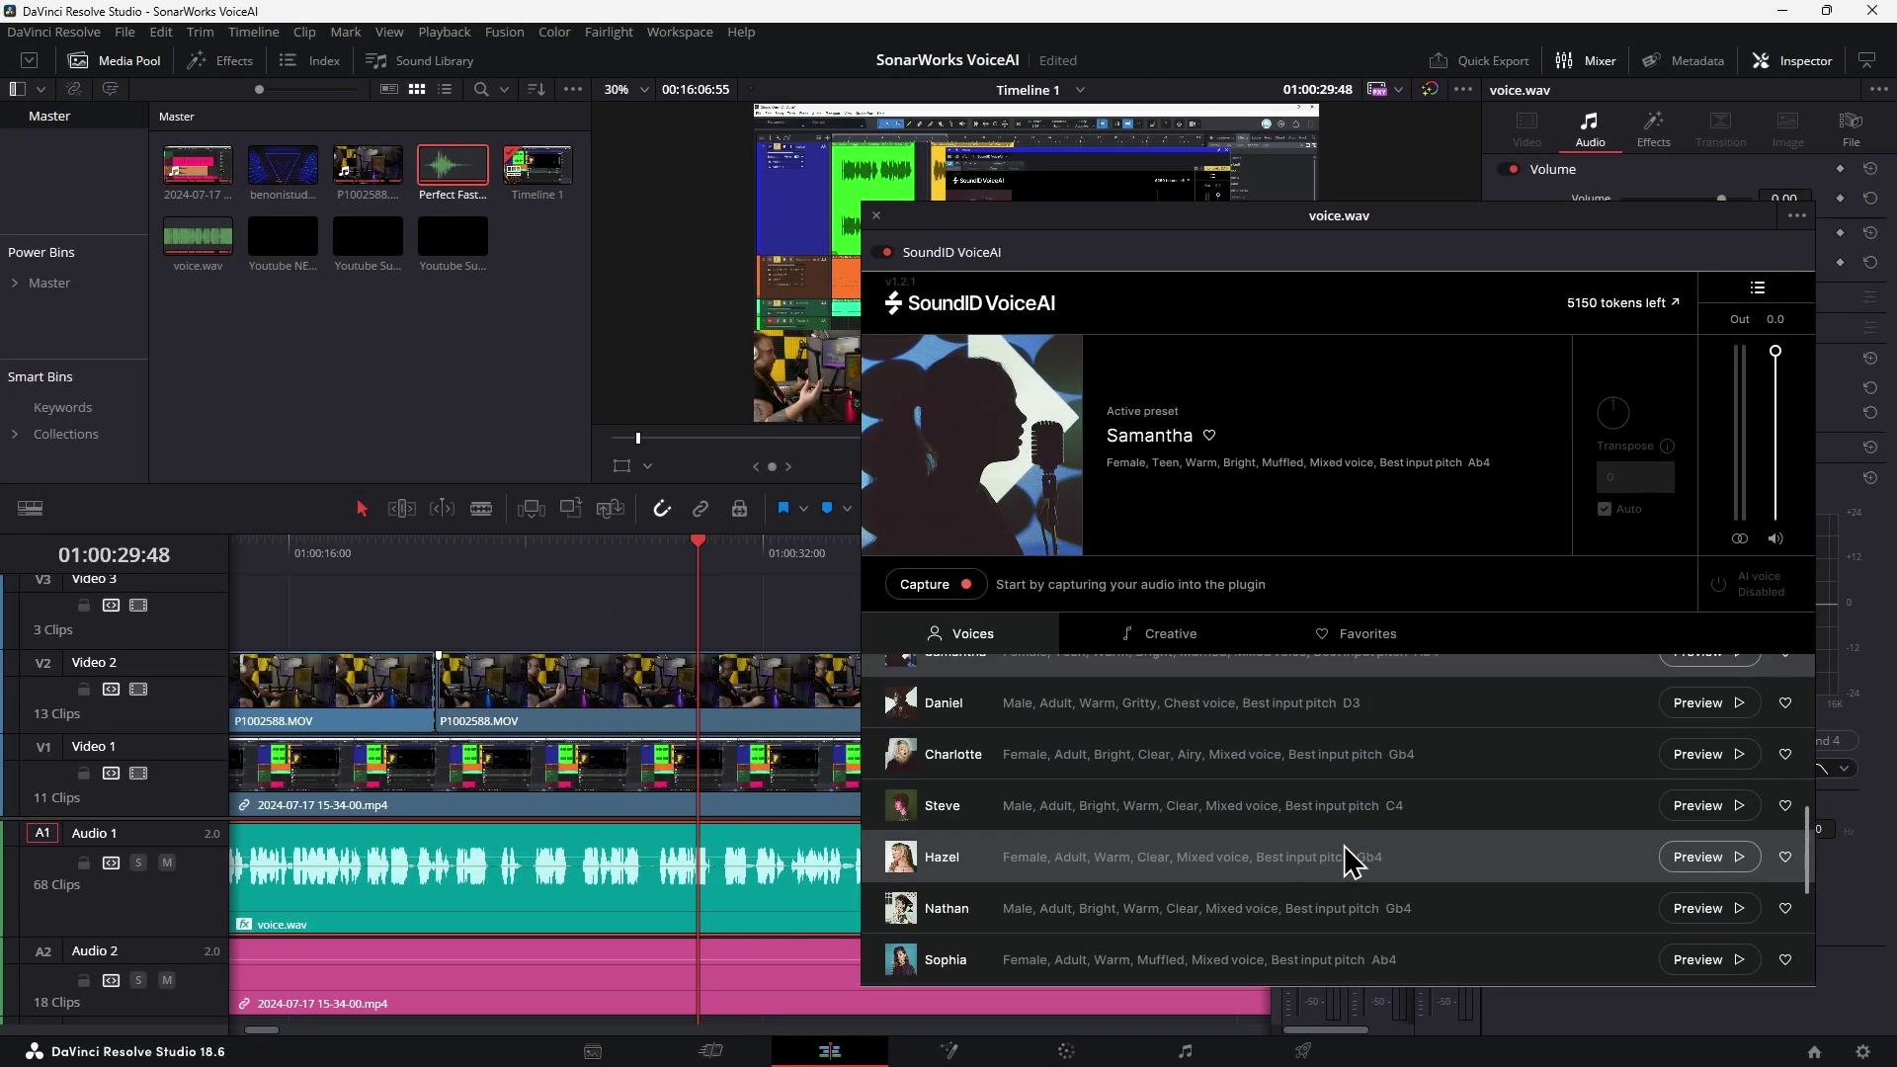
scroll(1346, 858, up, 4)
scroll(1441, 762, up, 1)
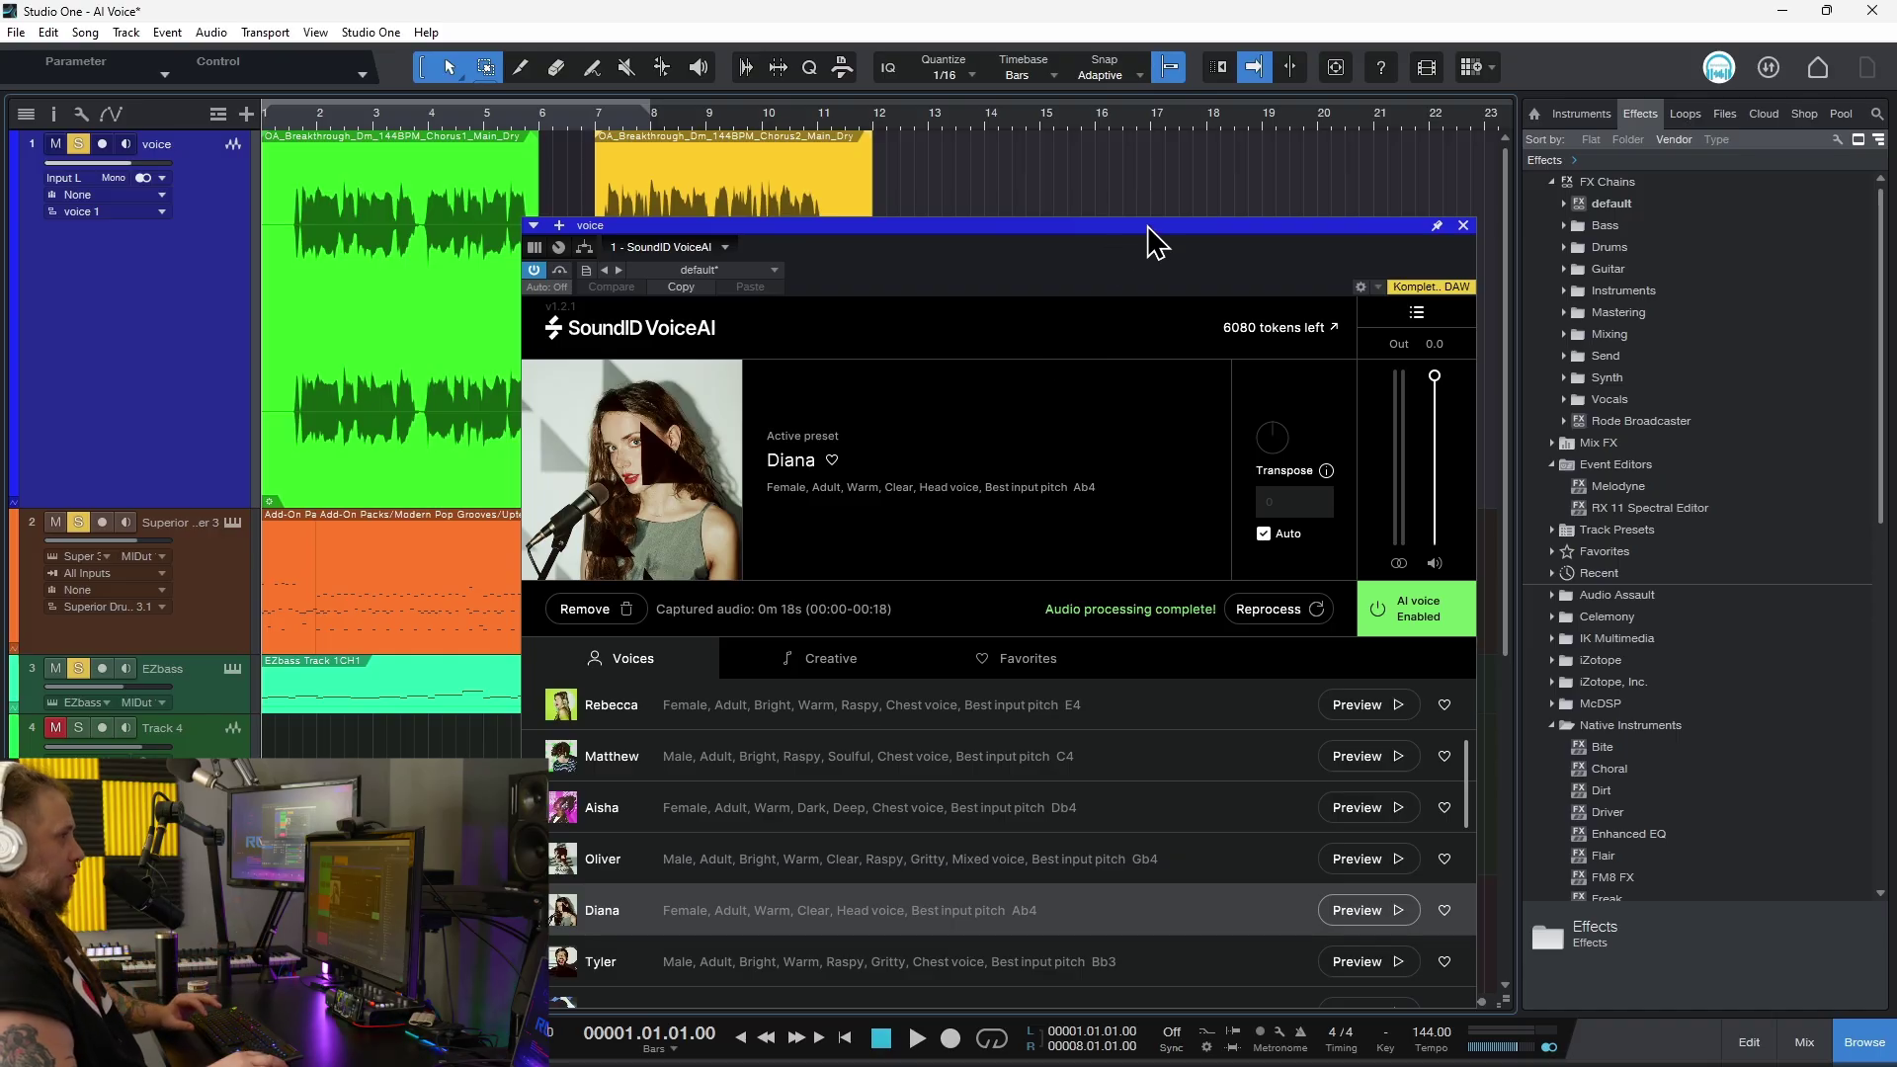
drag(1148, 227, 1167, 205)
key(space)
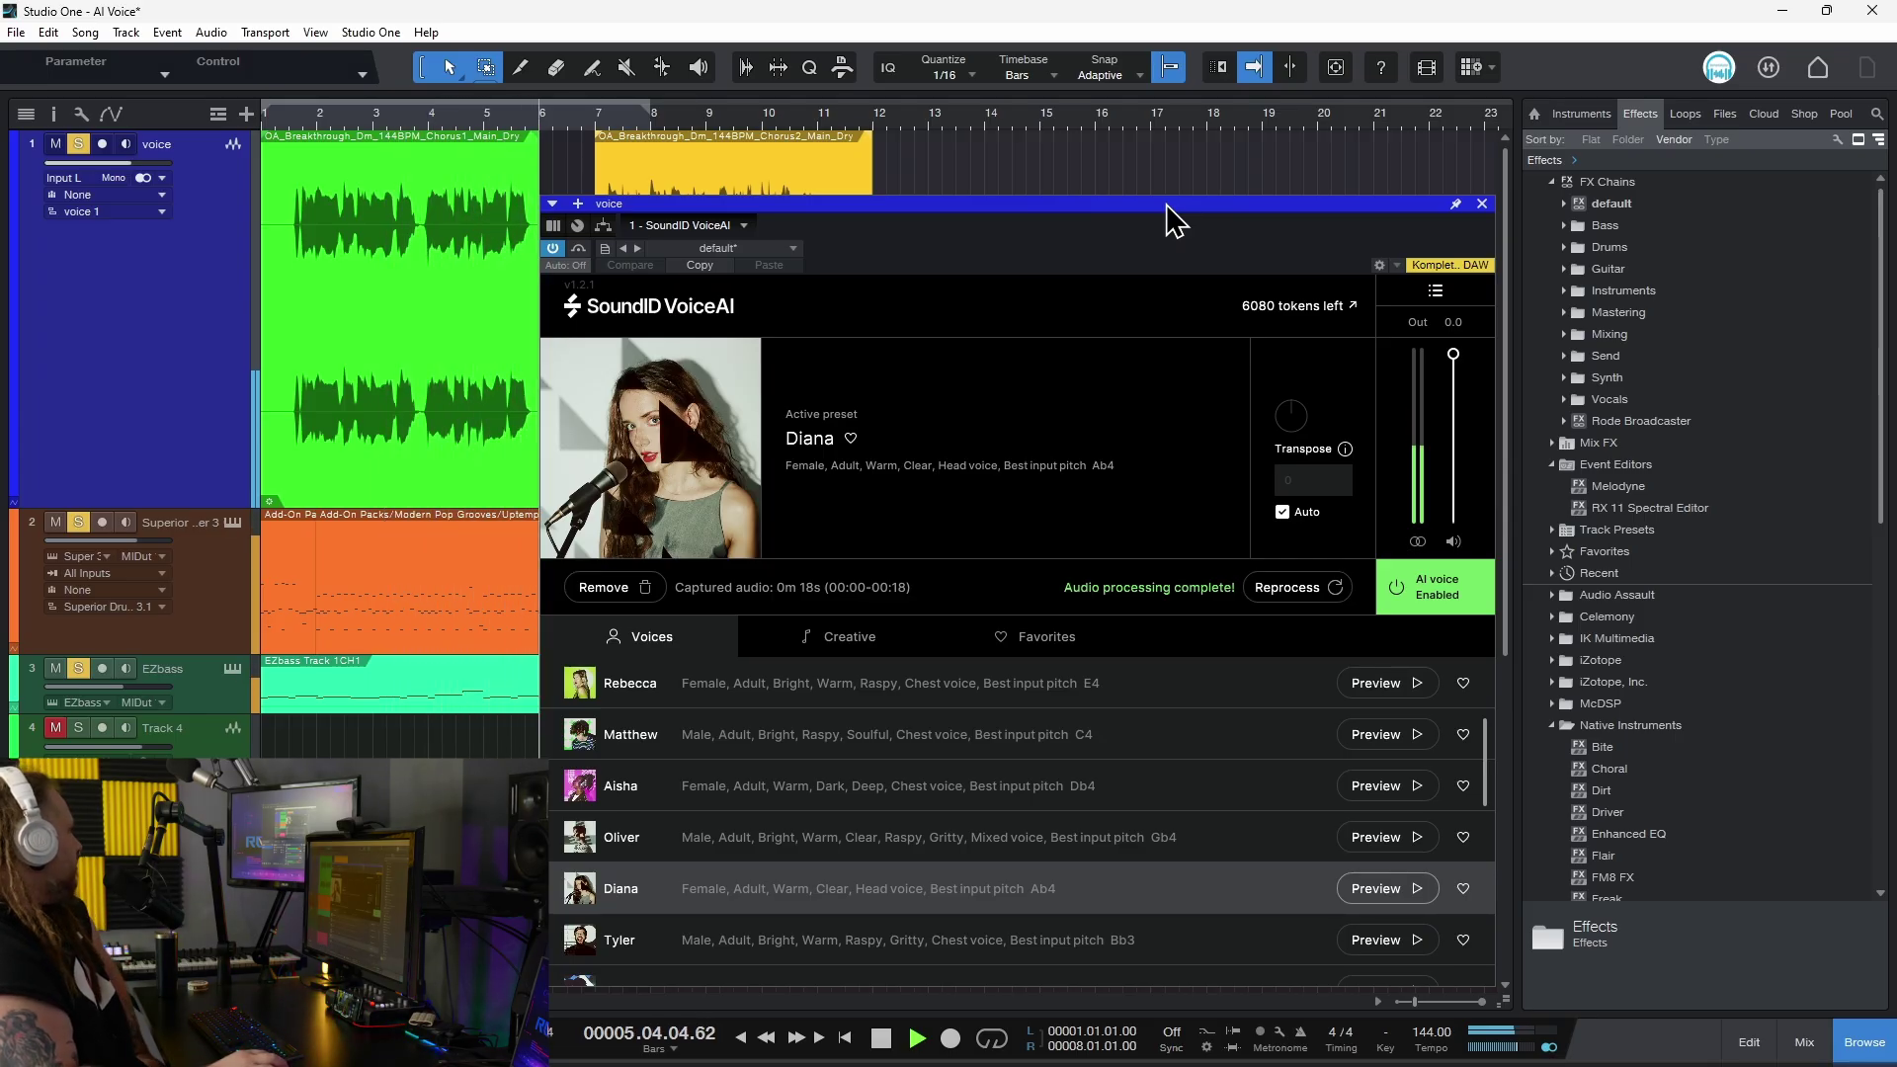
Play the second vocal clip from bar 7 with the AI voice disabled and the plugin window moved clear of the clip's start.
drag(1165, 204, 1520, 119)
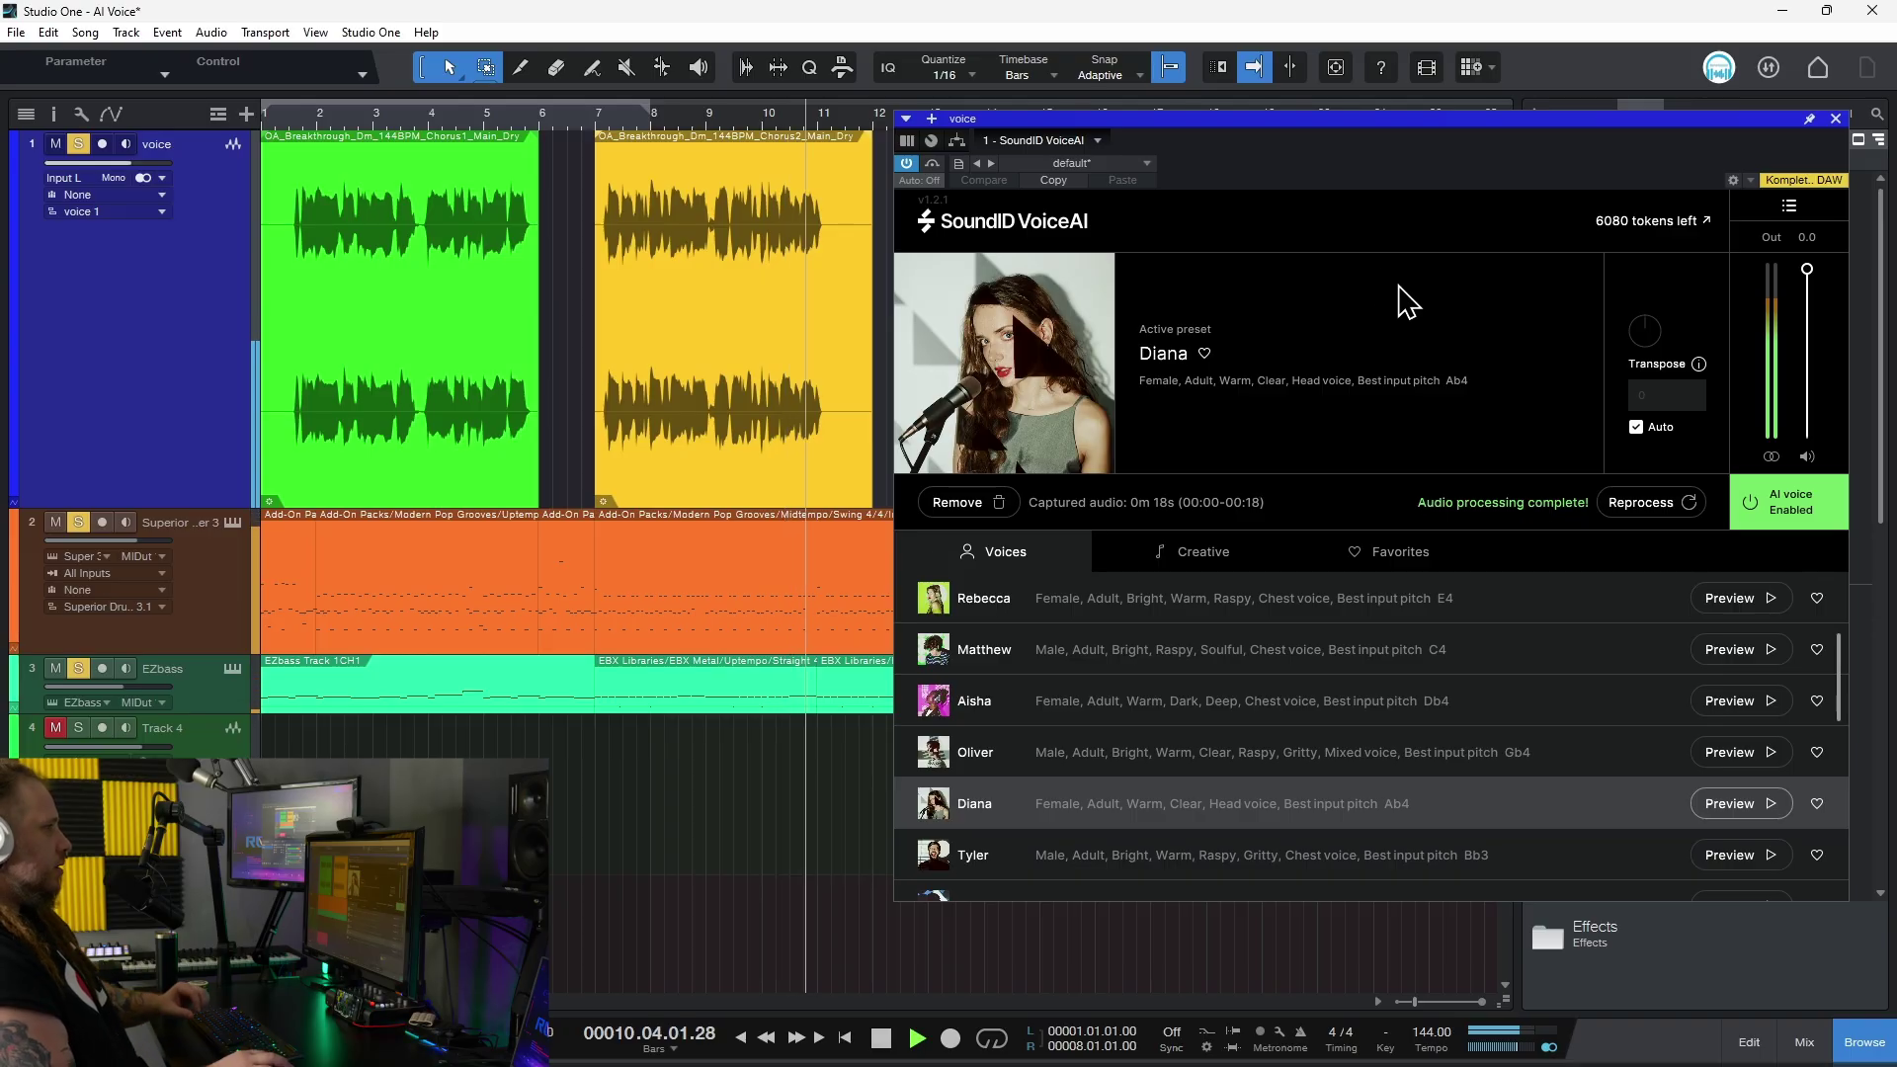
key(space)
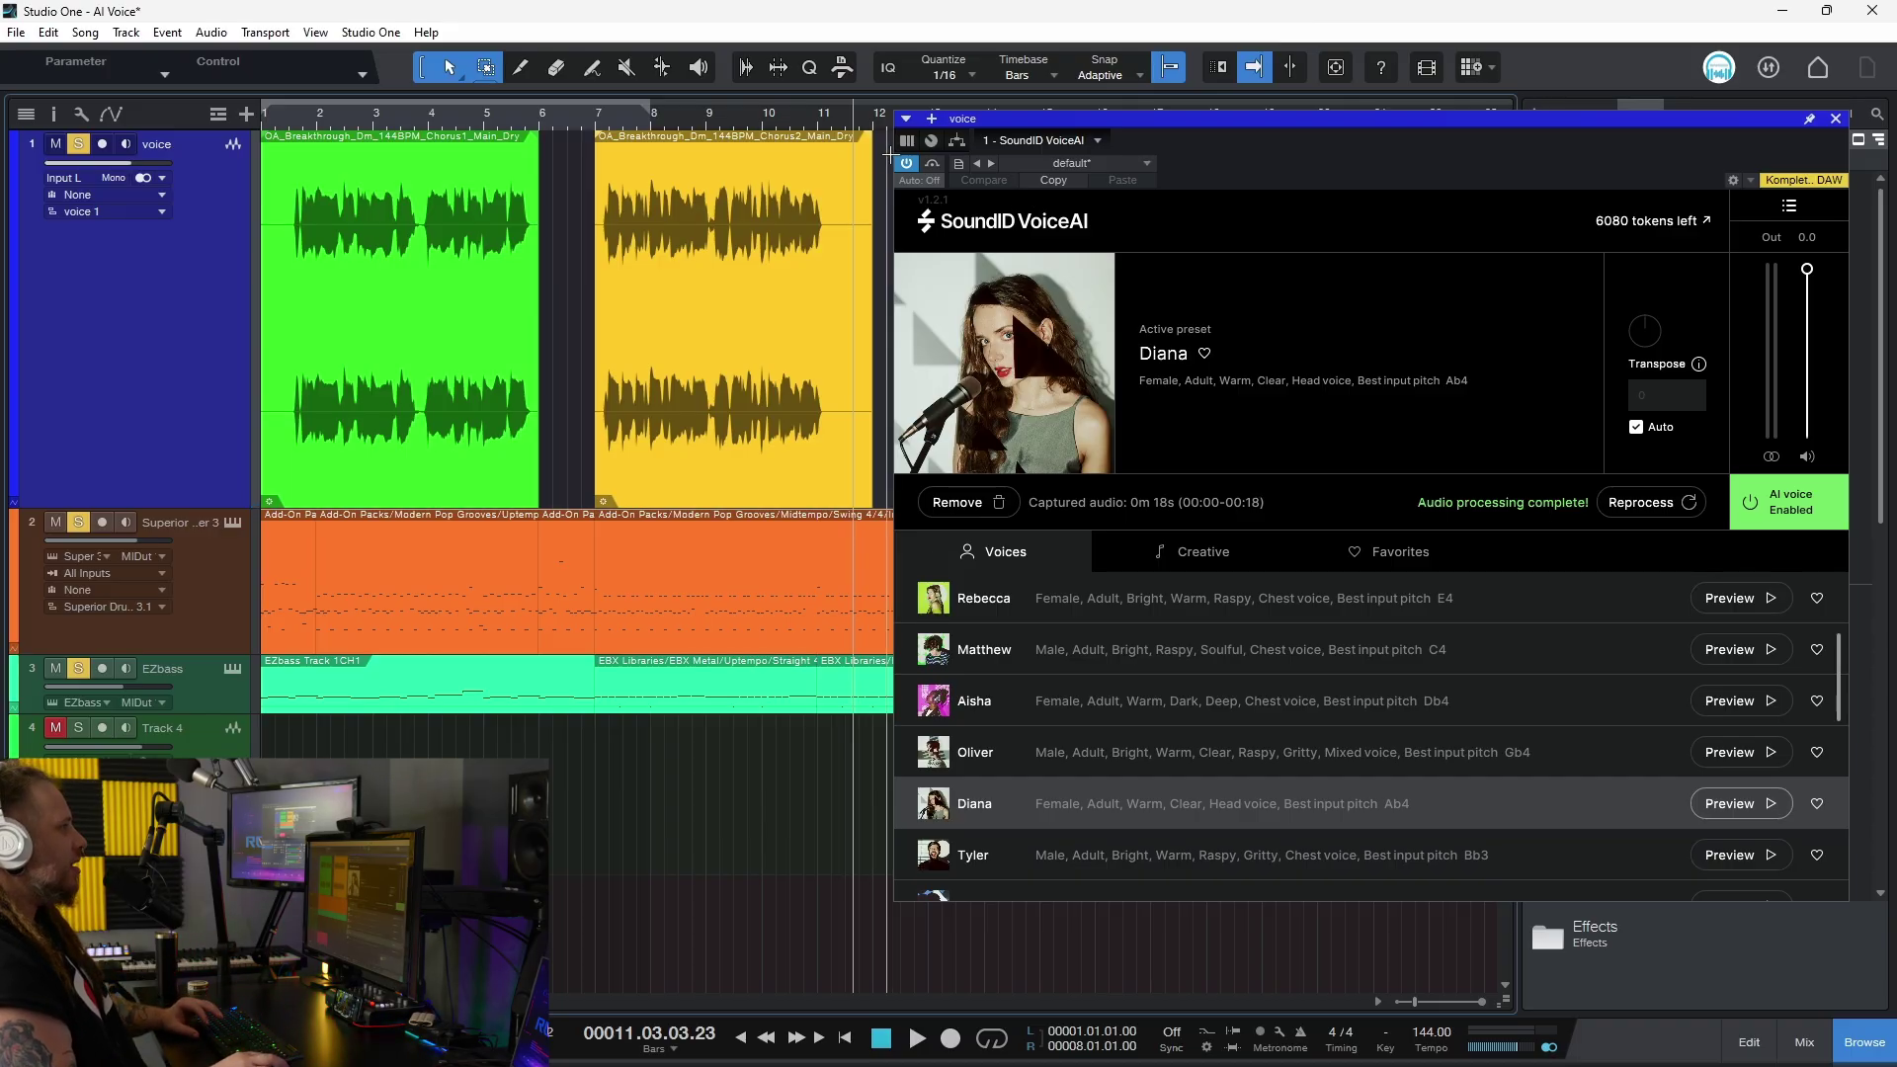
click(598, 120)
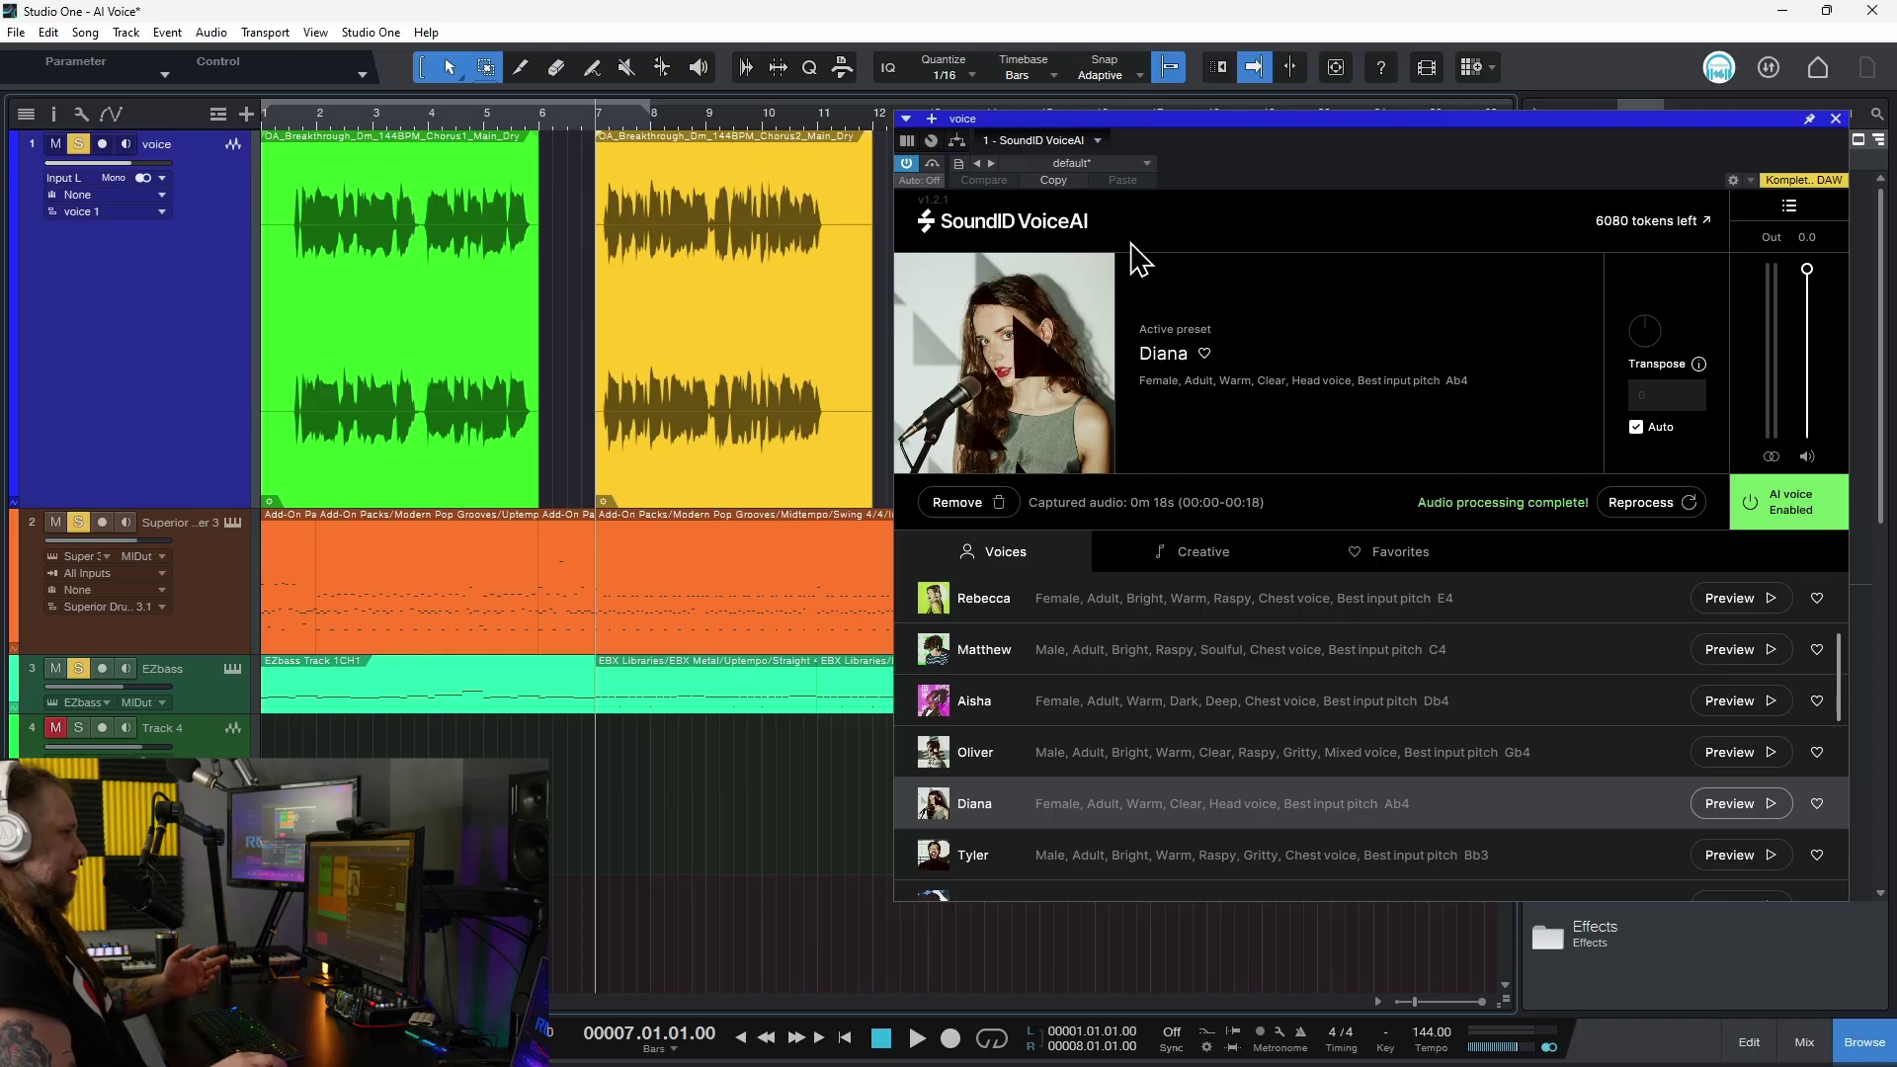
drag(1443, 120, 1364, 124)
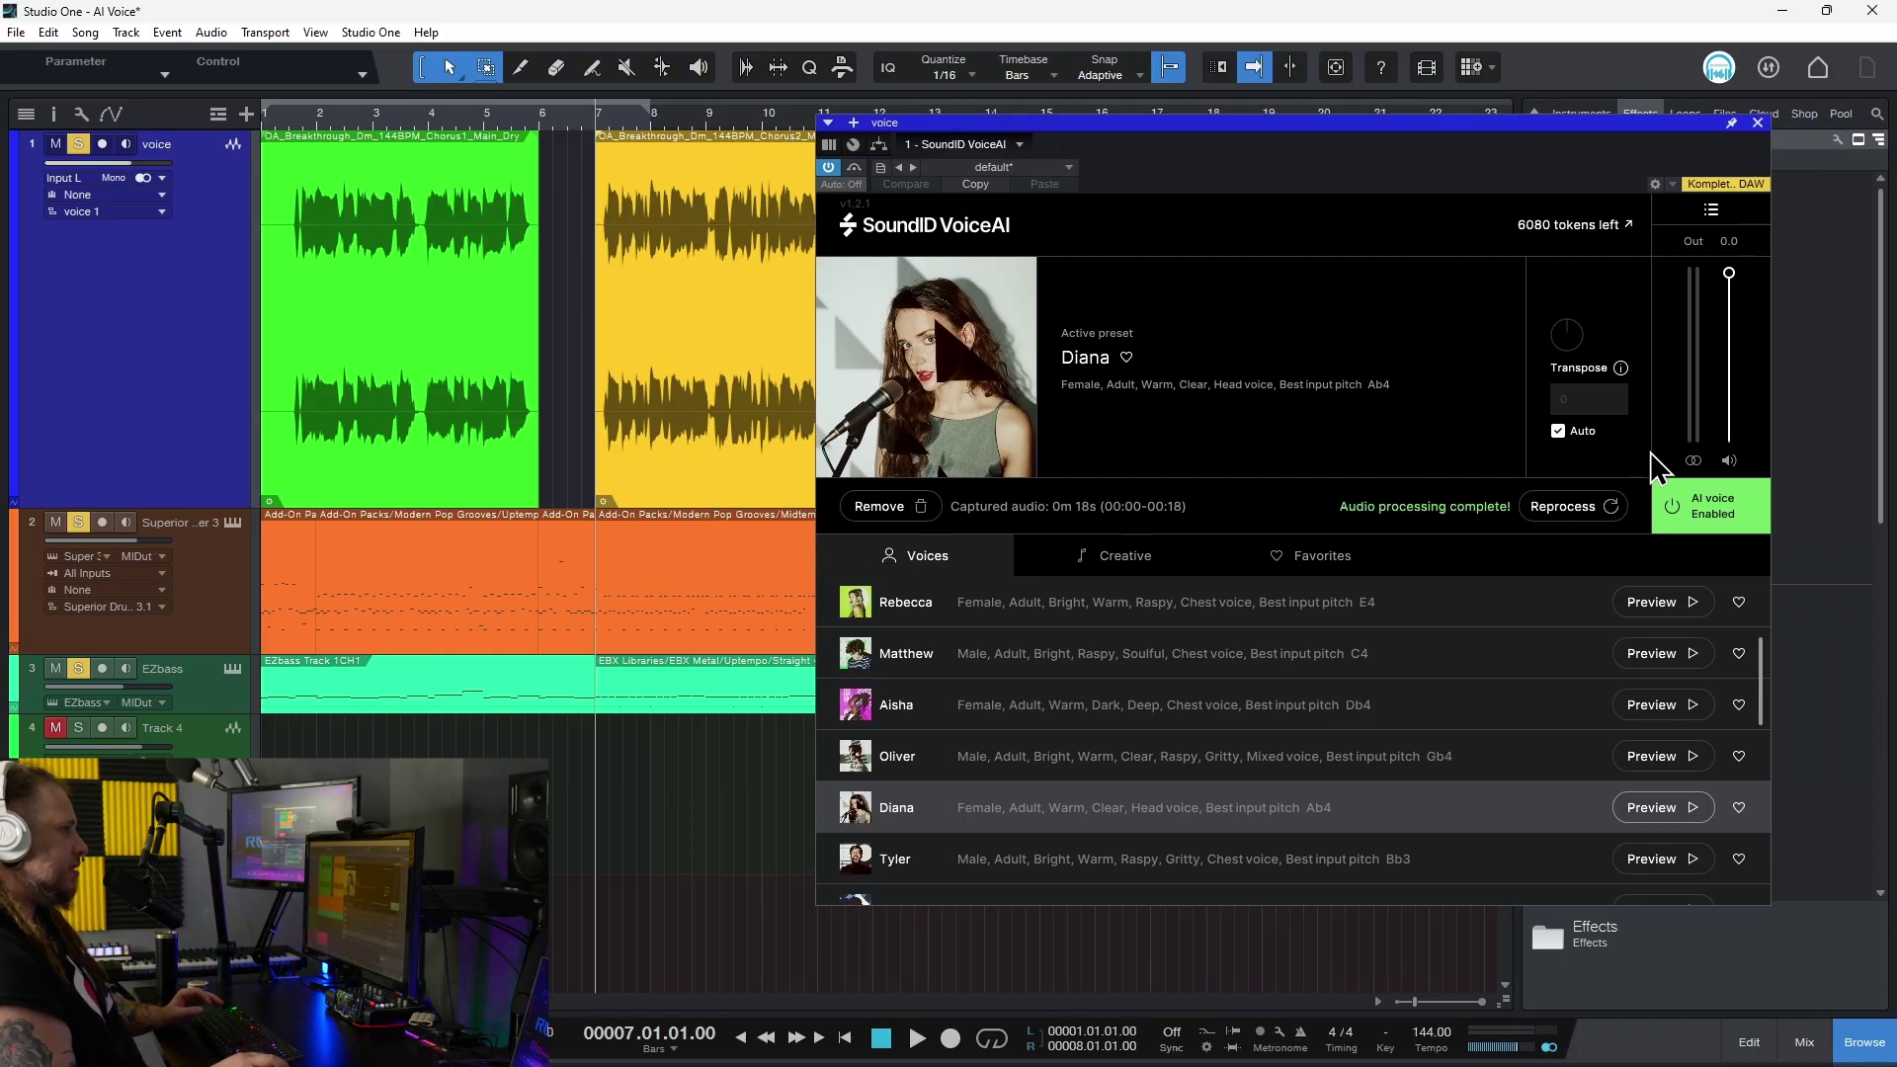
click(1712, 515)
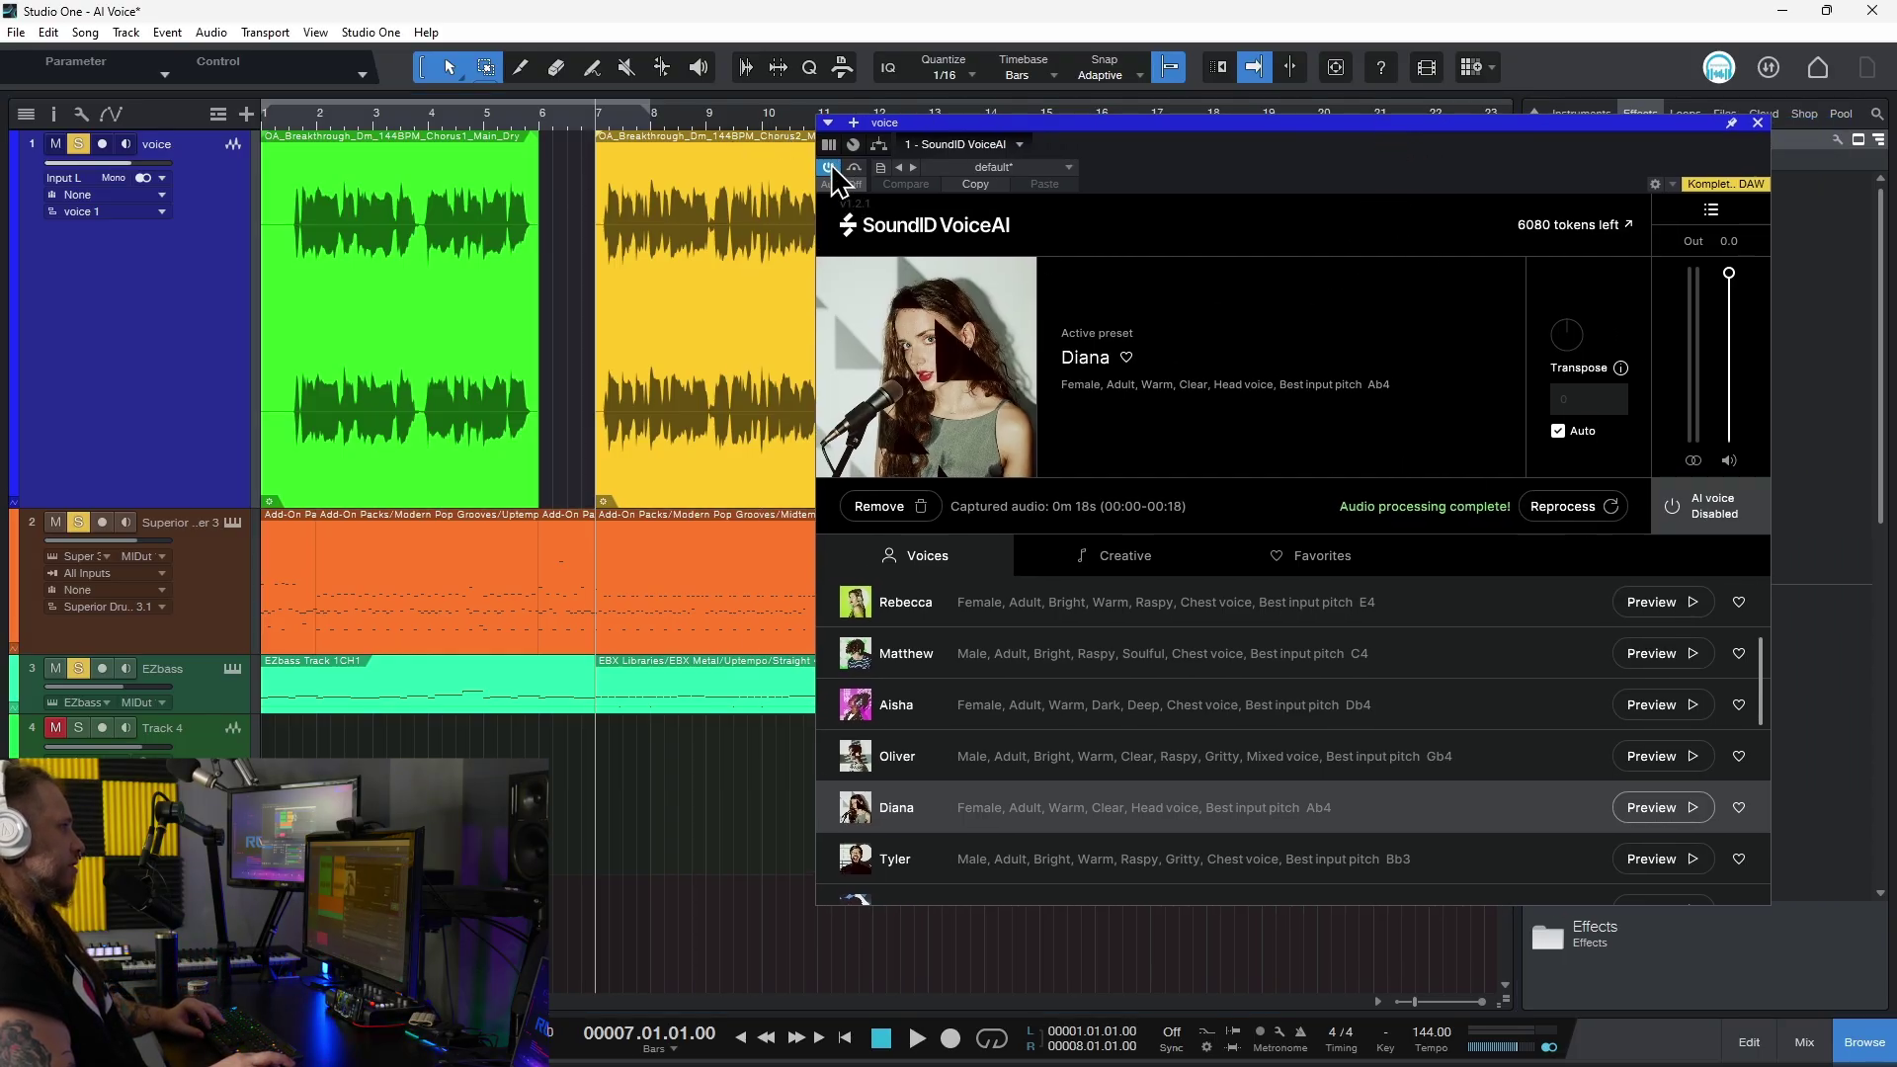
key(space)
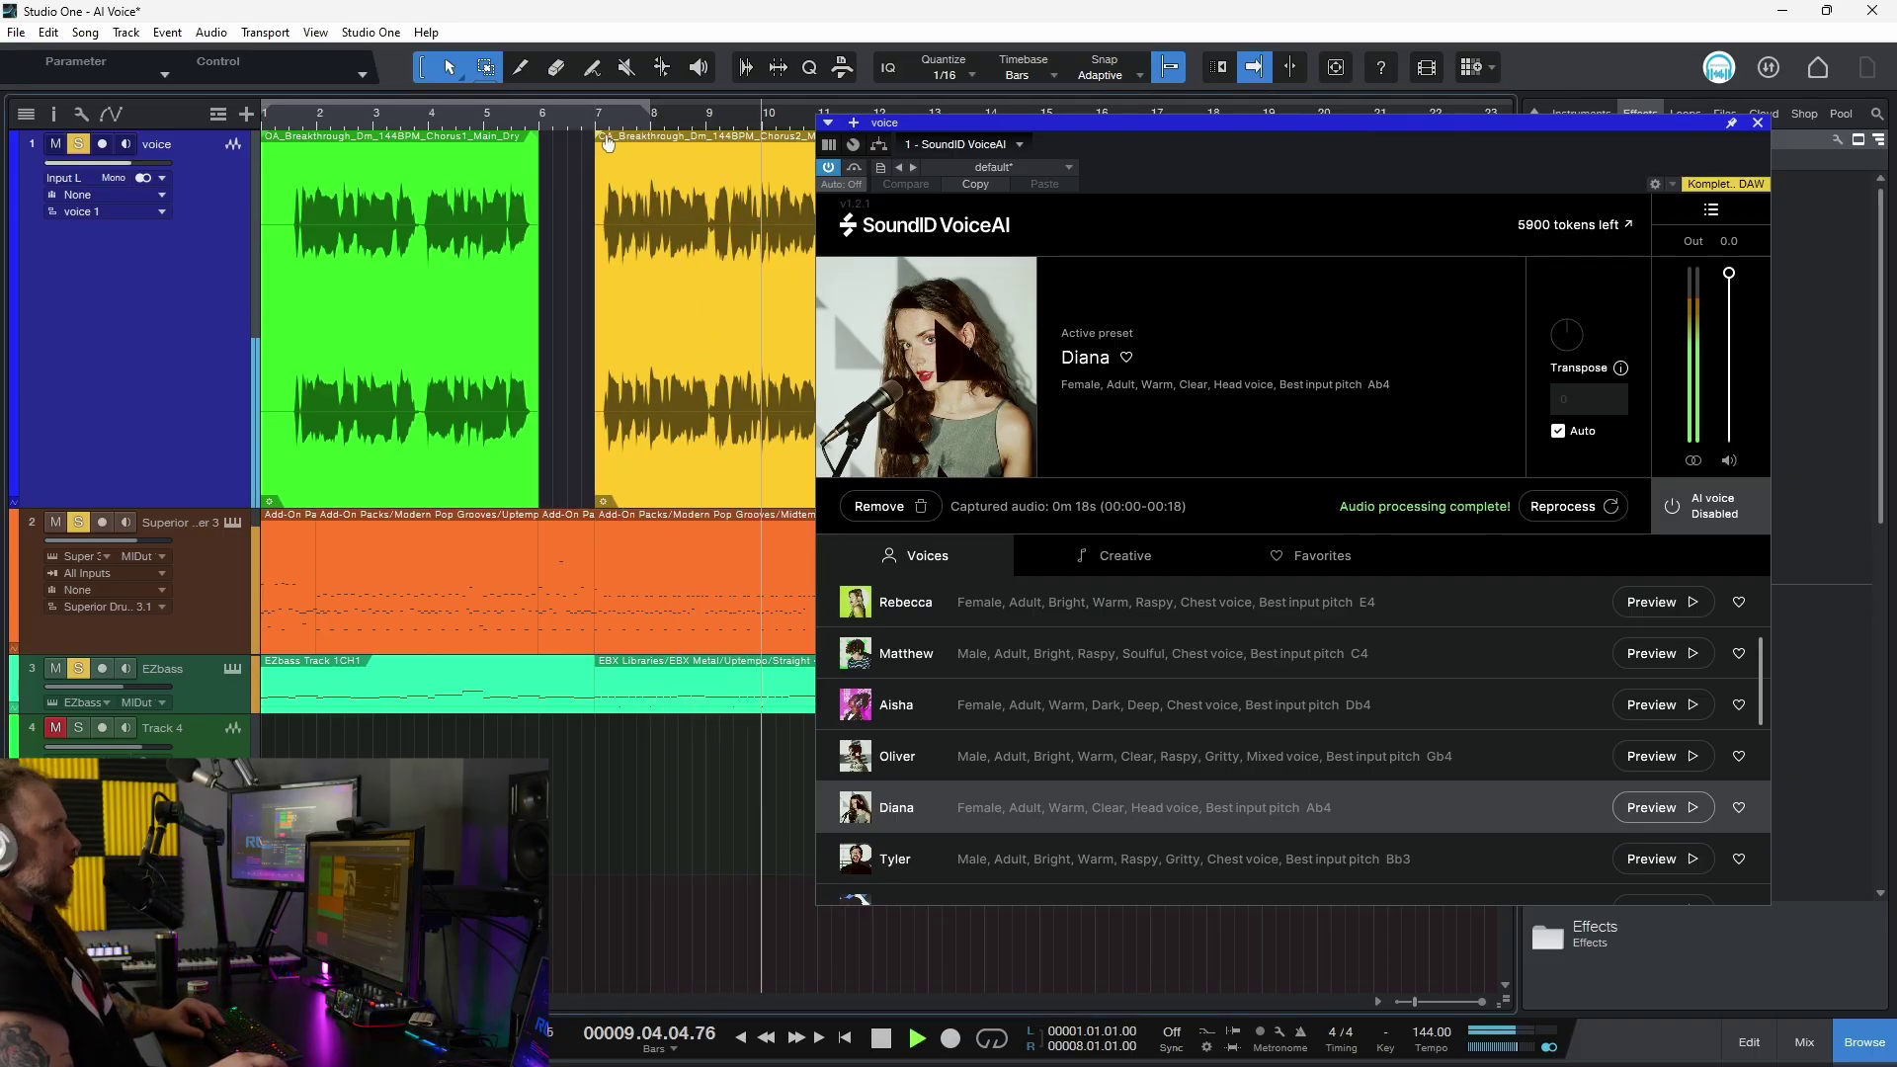
key(space)
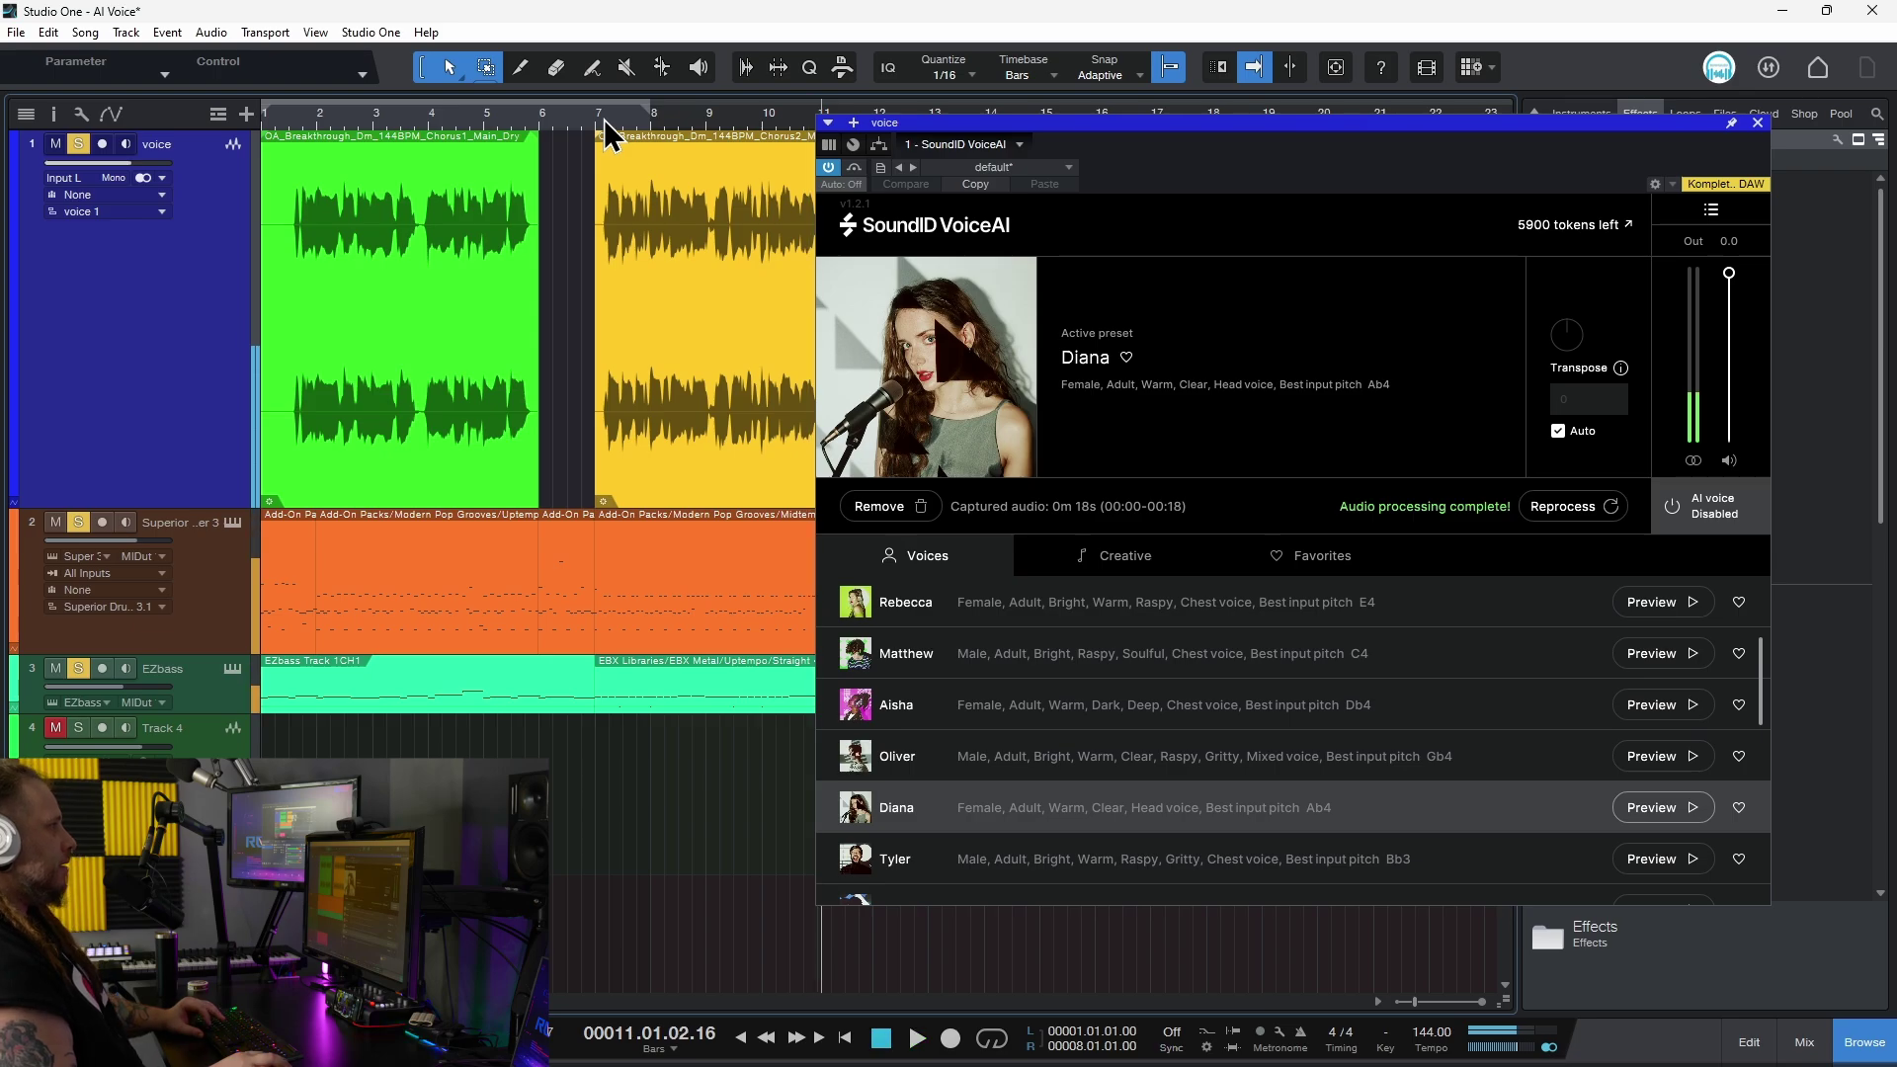
Re-enable the AI voice, play the second vocal clip from near bar 7 for comparison, and close the plugin window.
click(605, 122)
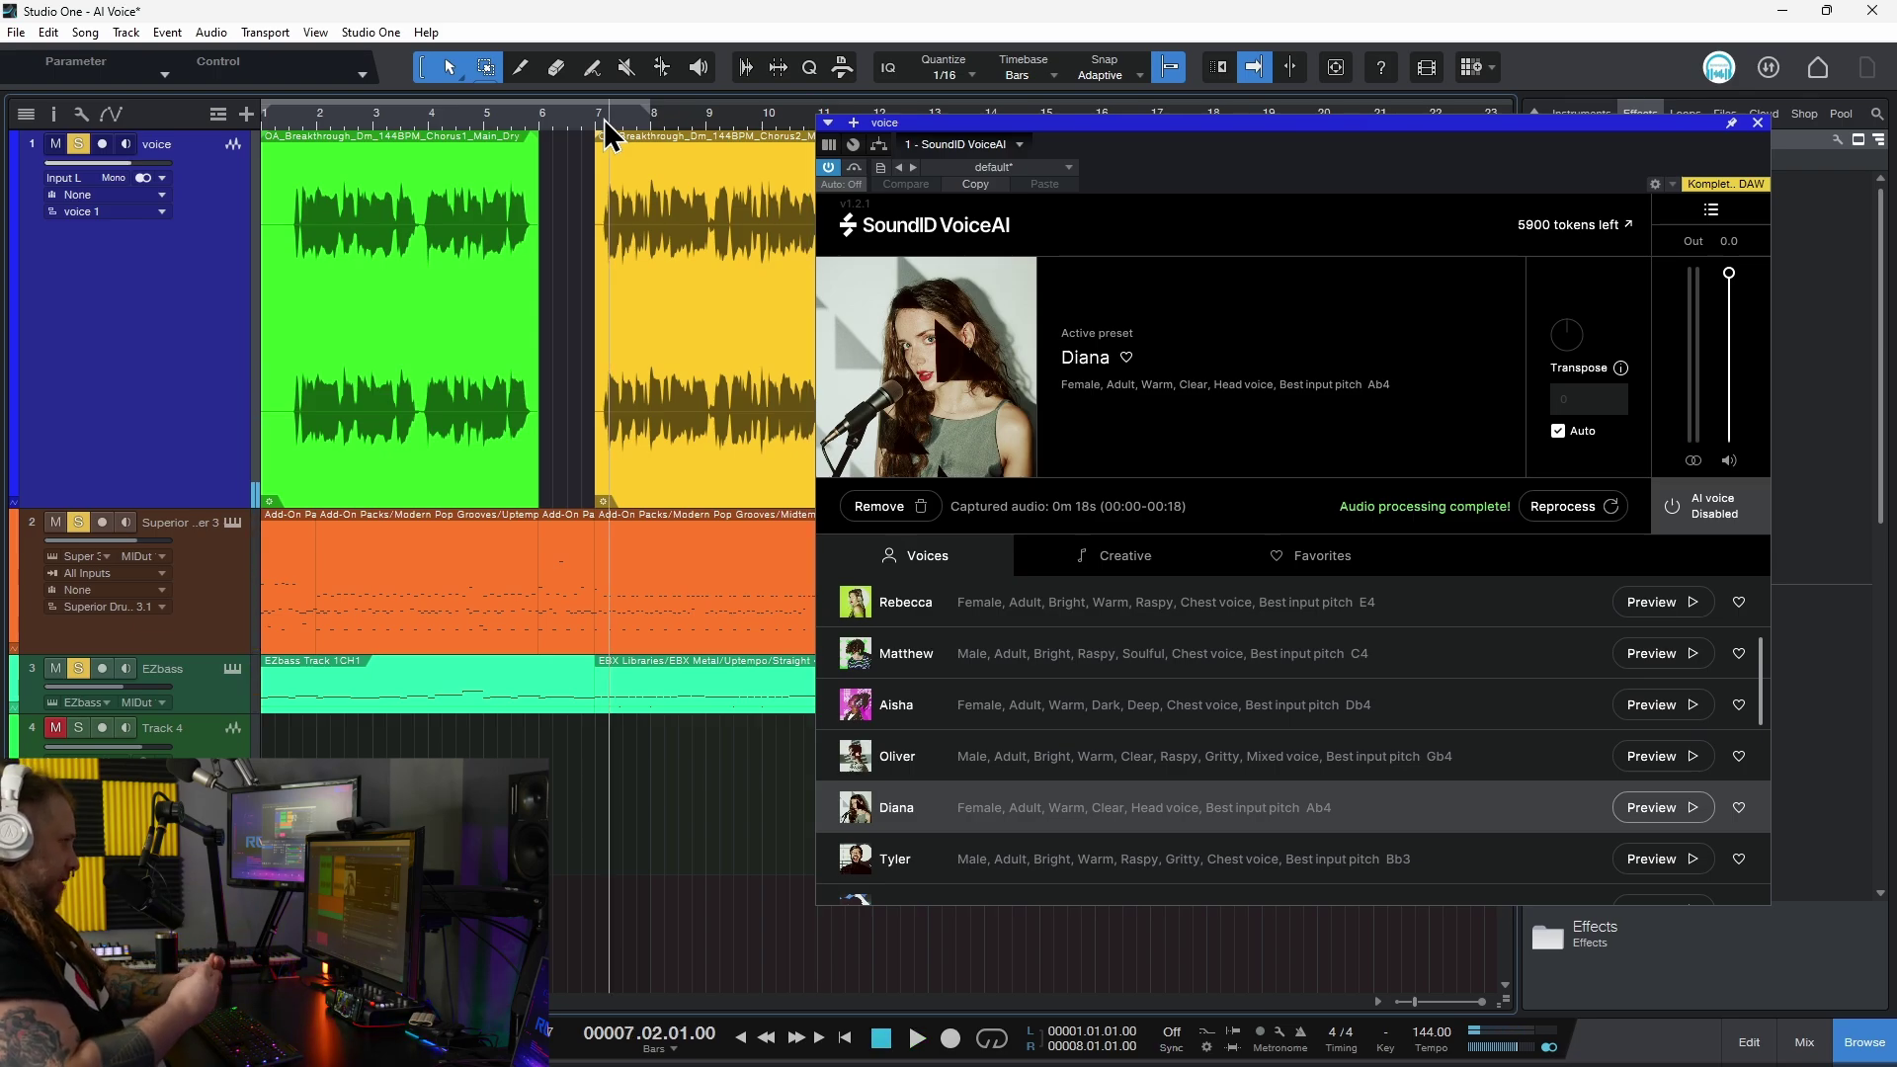
click(1716, 513)
key(space)
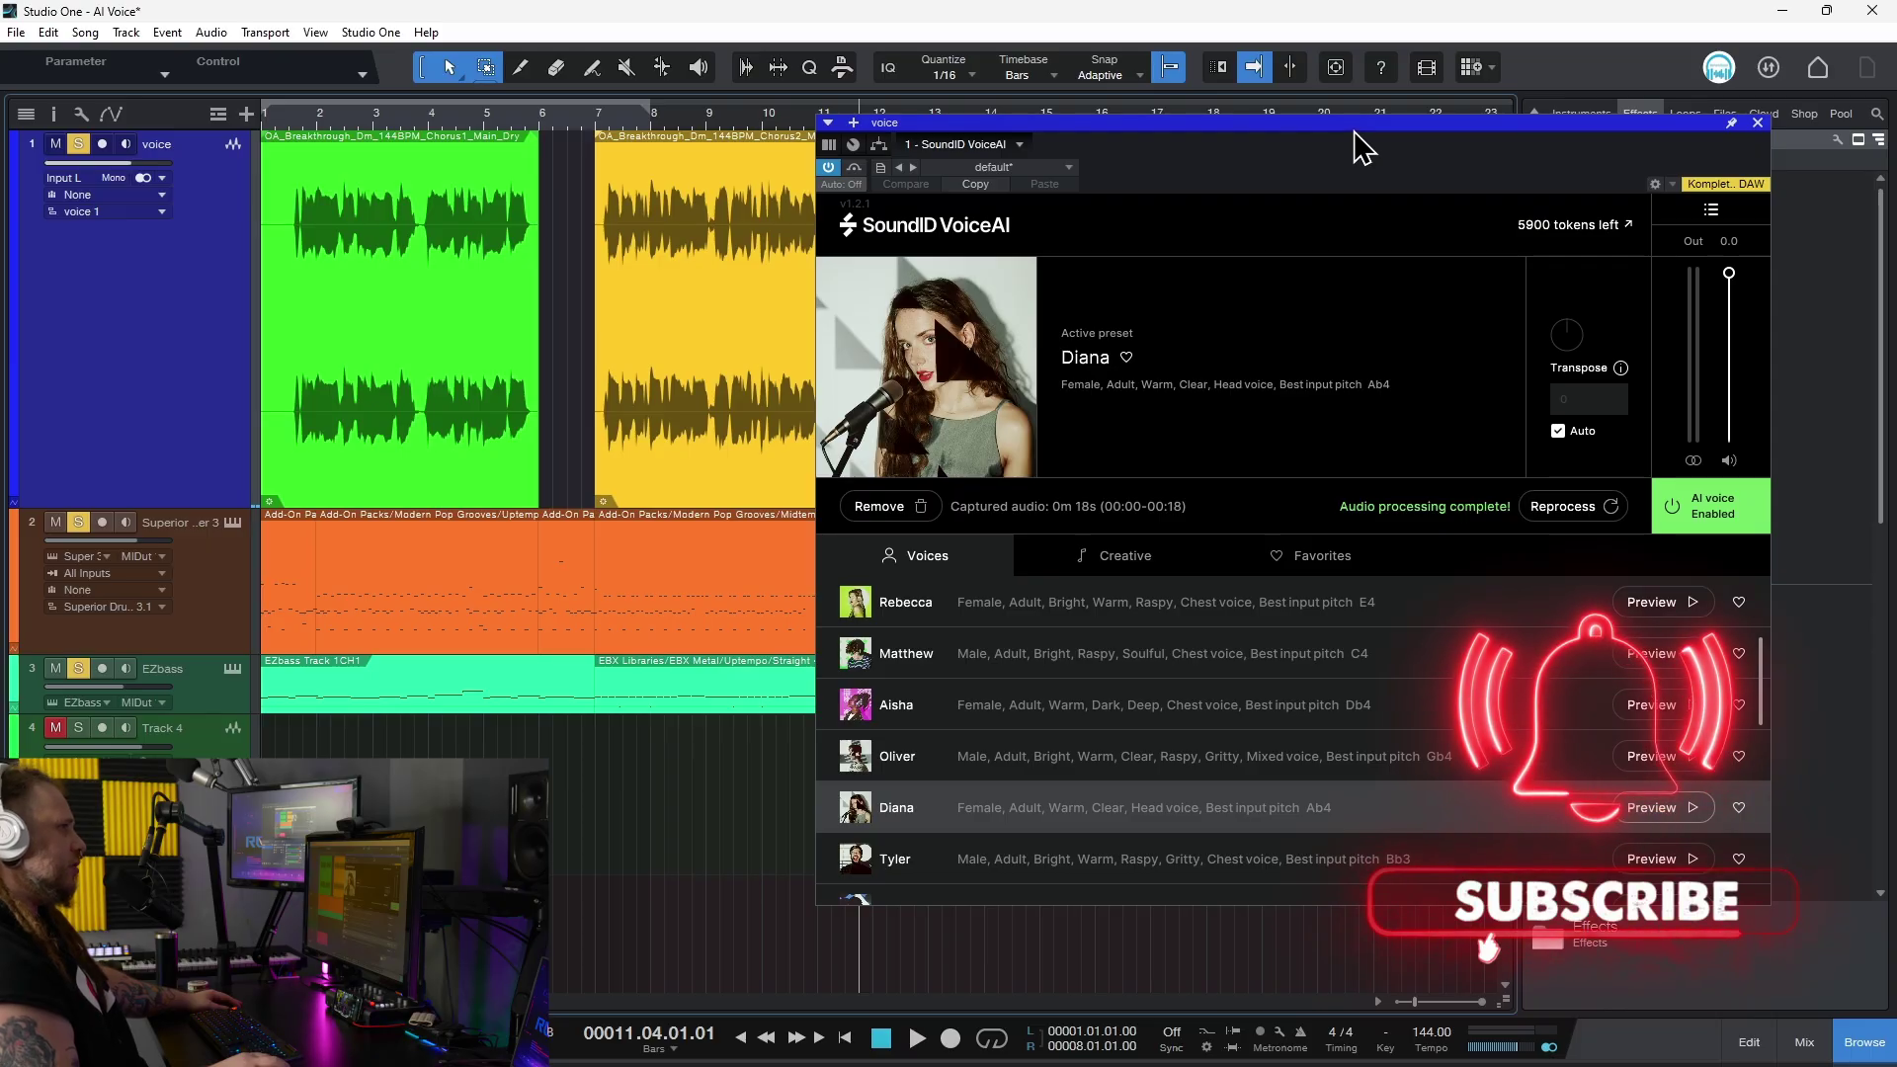
click(1684, 124)
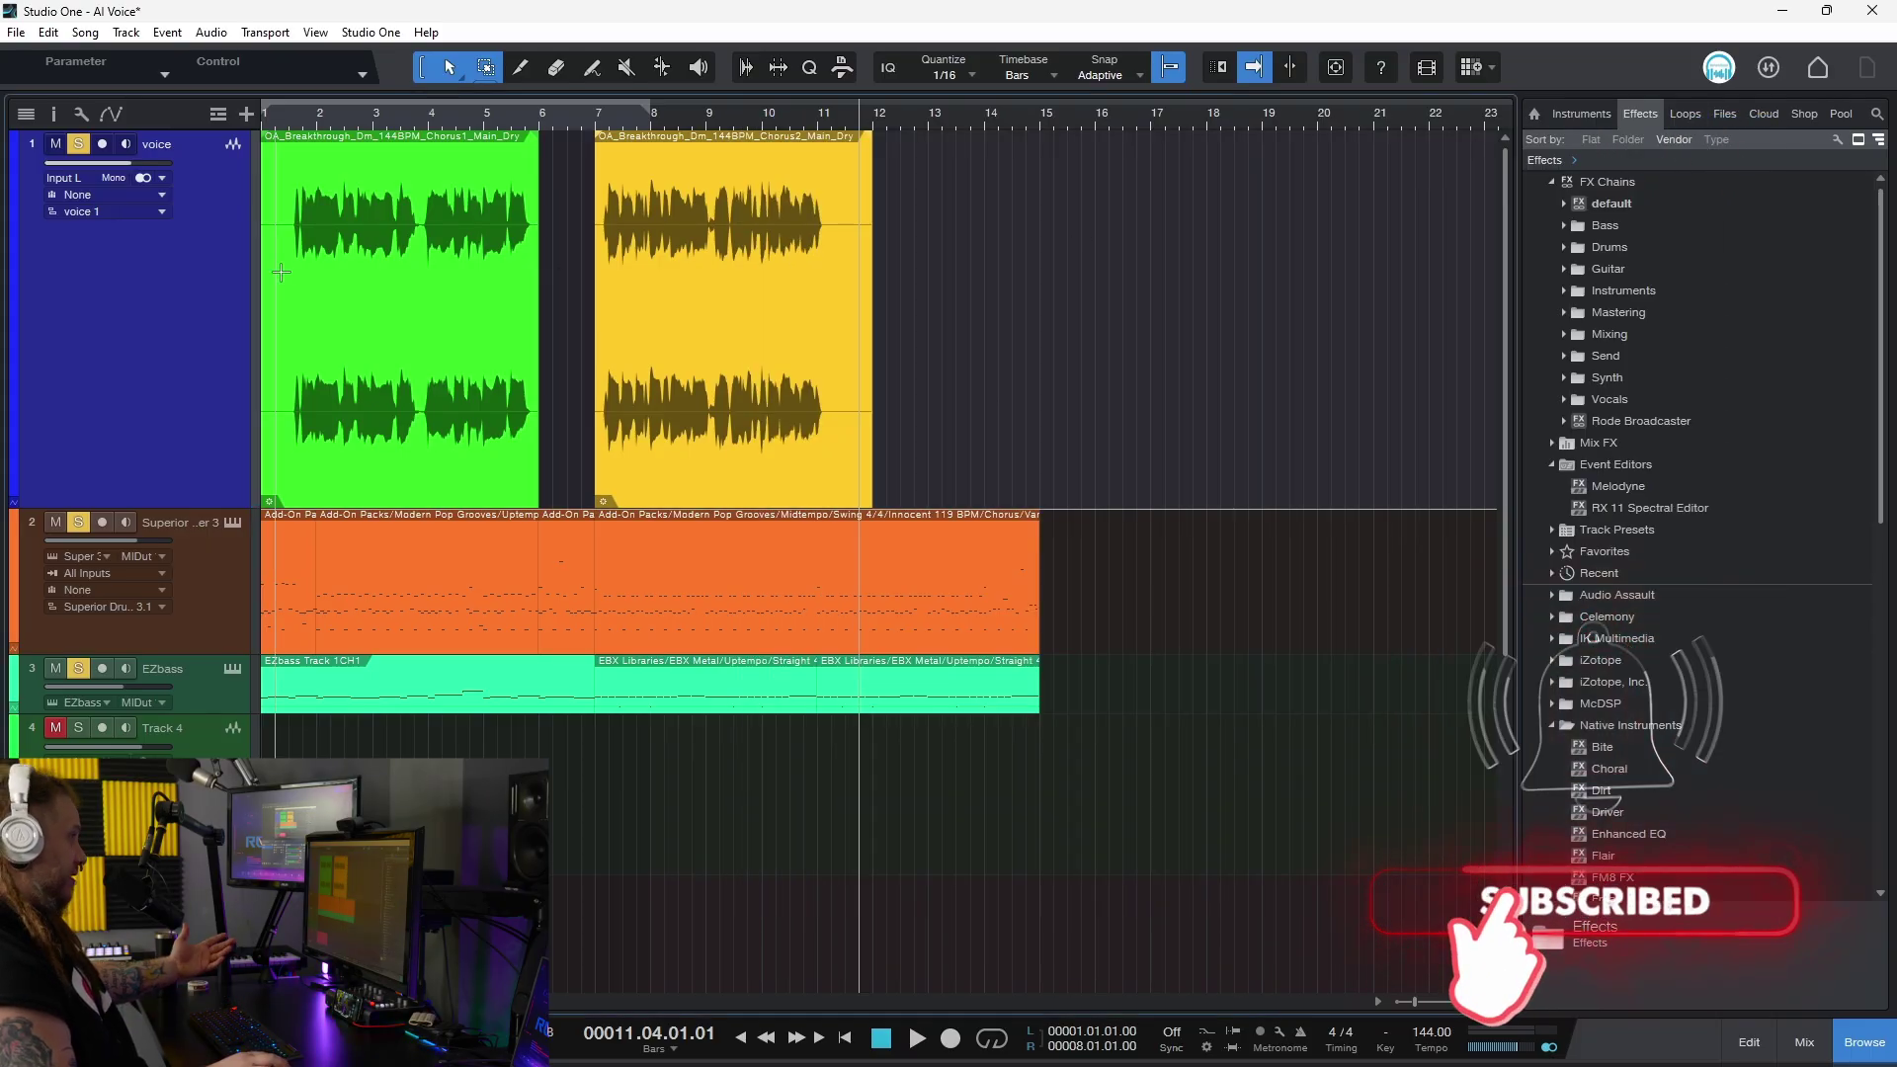
Increase the height of Track 4, then unmute and solo Track 4(2).
key(Home)
scroll(808, 411, down, 5)
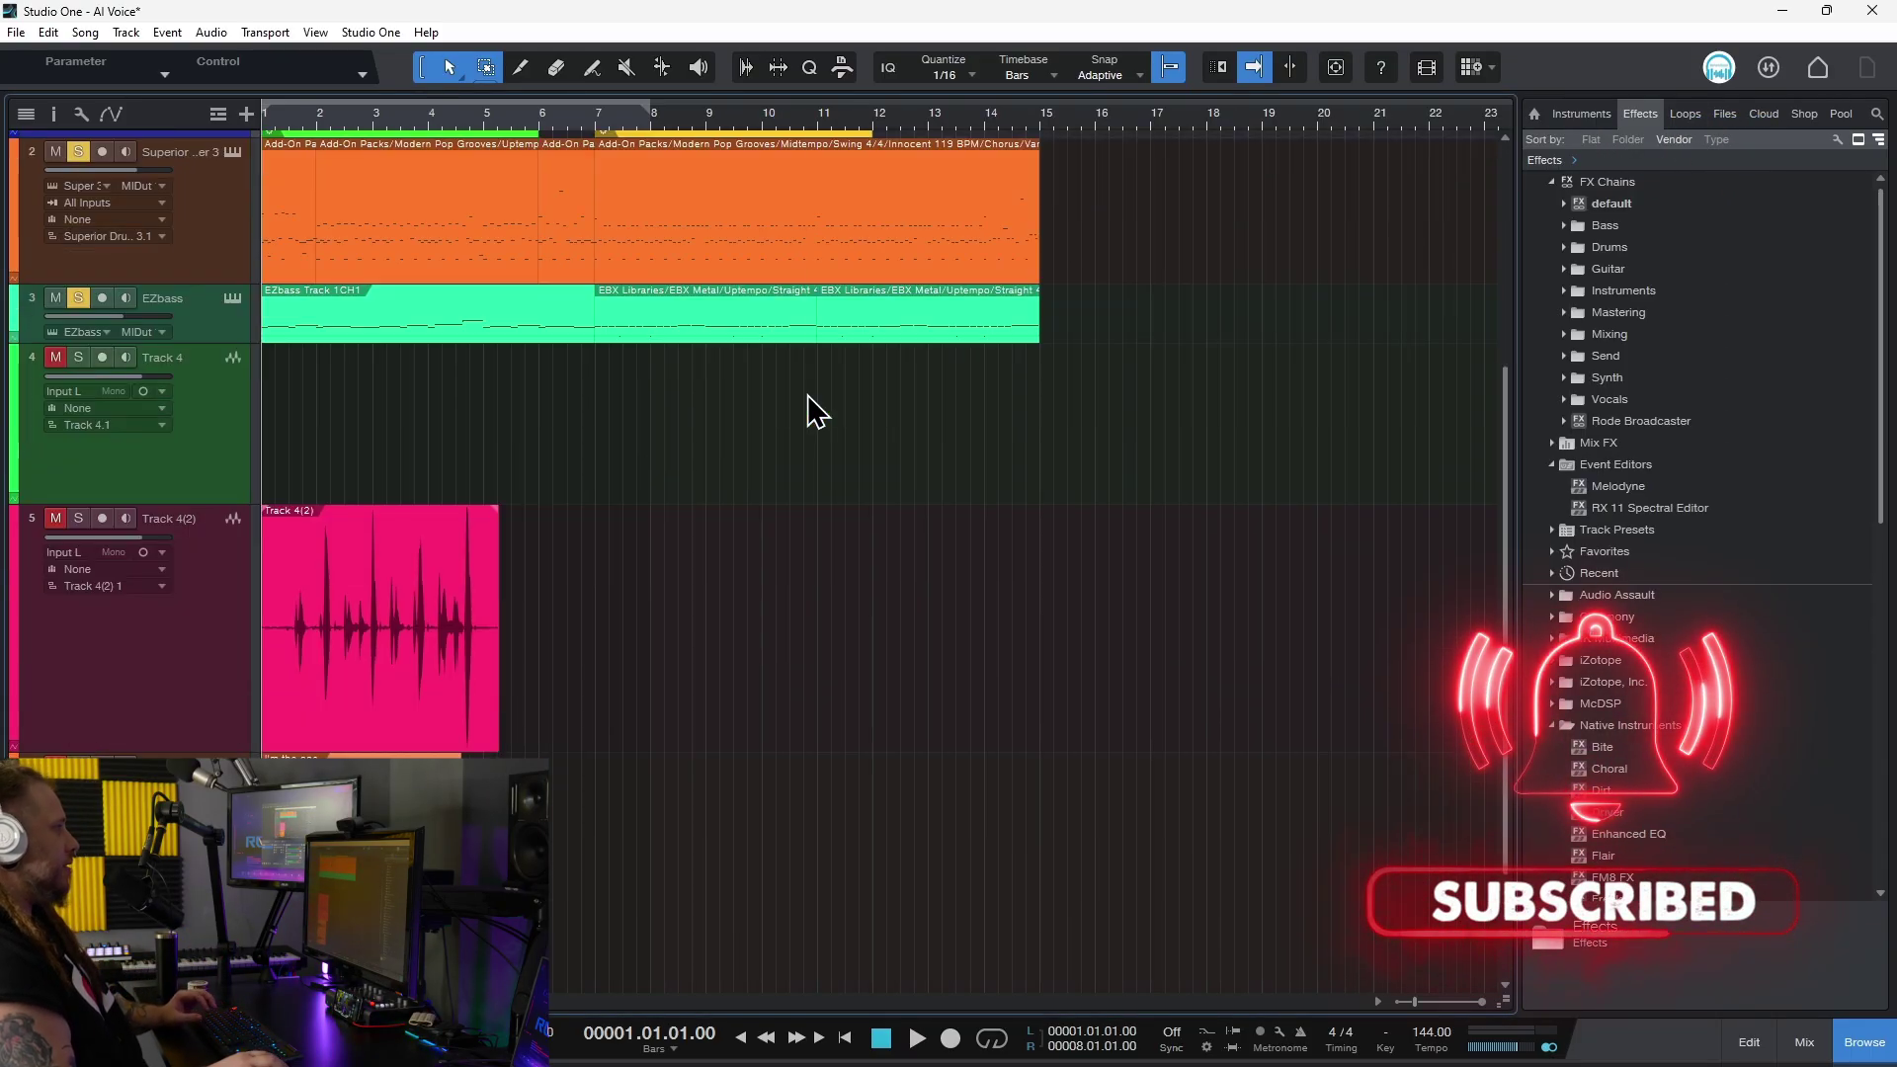
drag(241, 501, 241, 576)
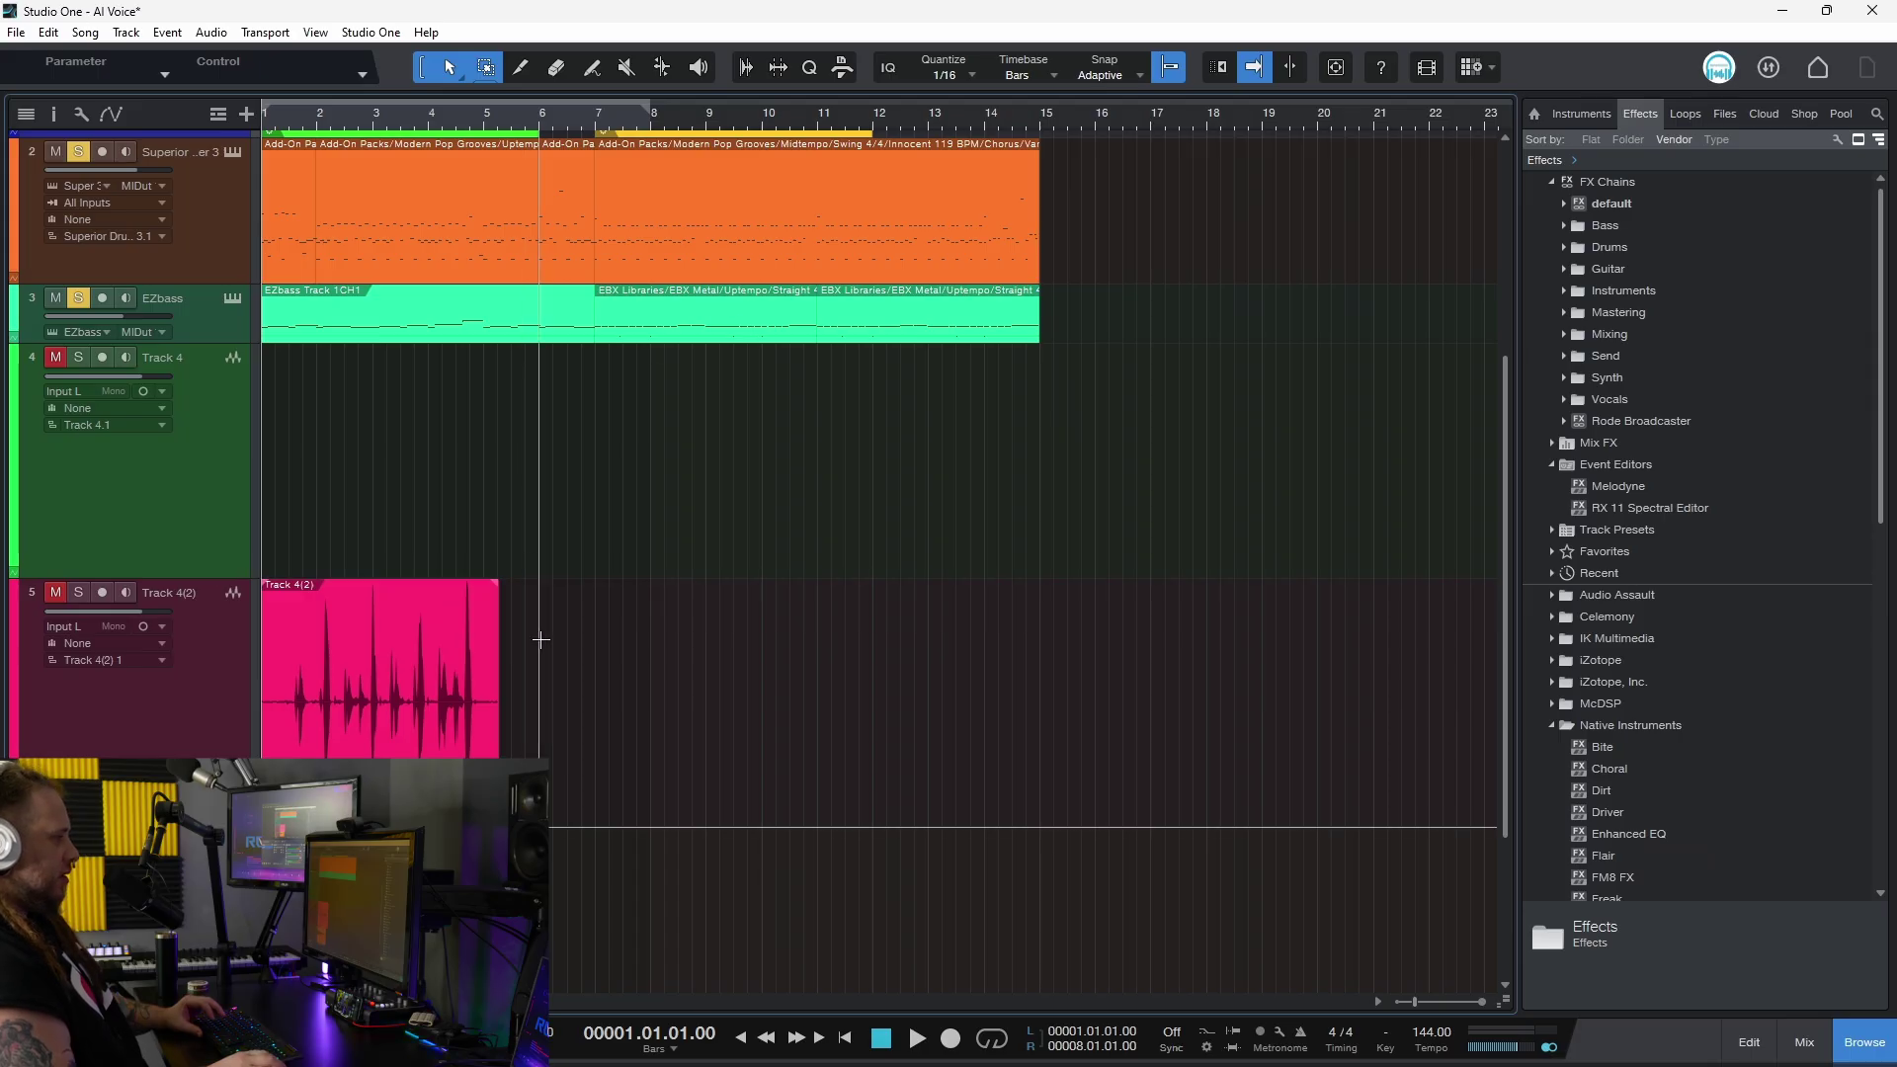
scroll(538, 625, down, 3)
key(e)
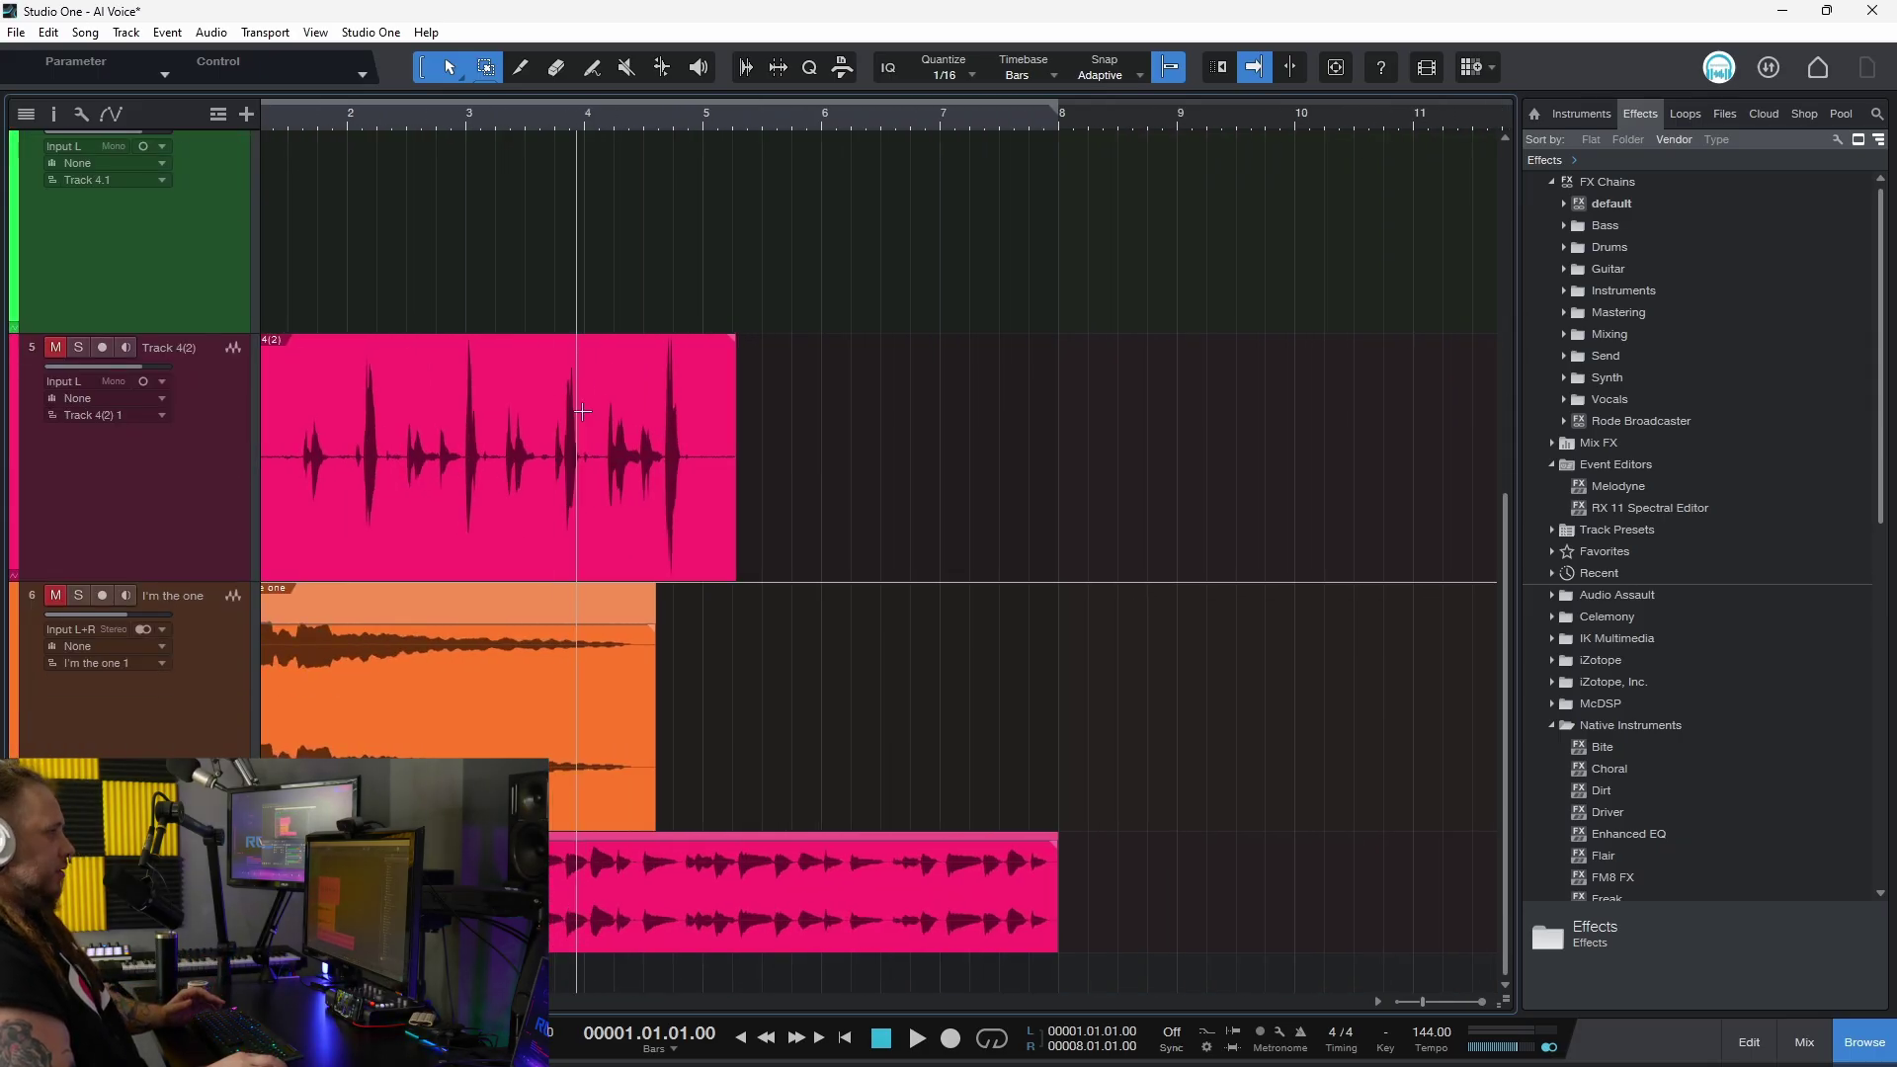
click(53, 348)
click(78, 348)
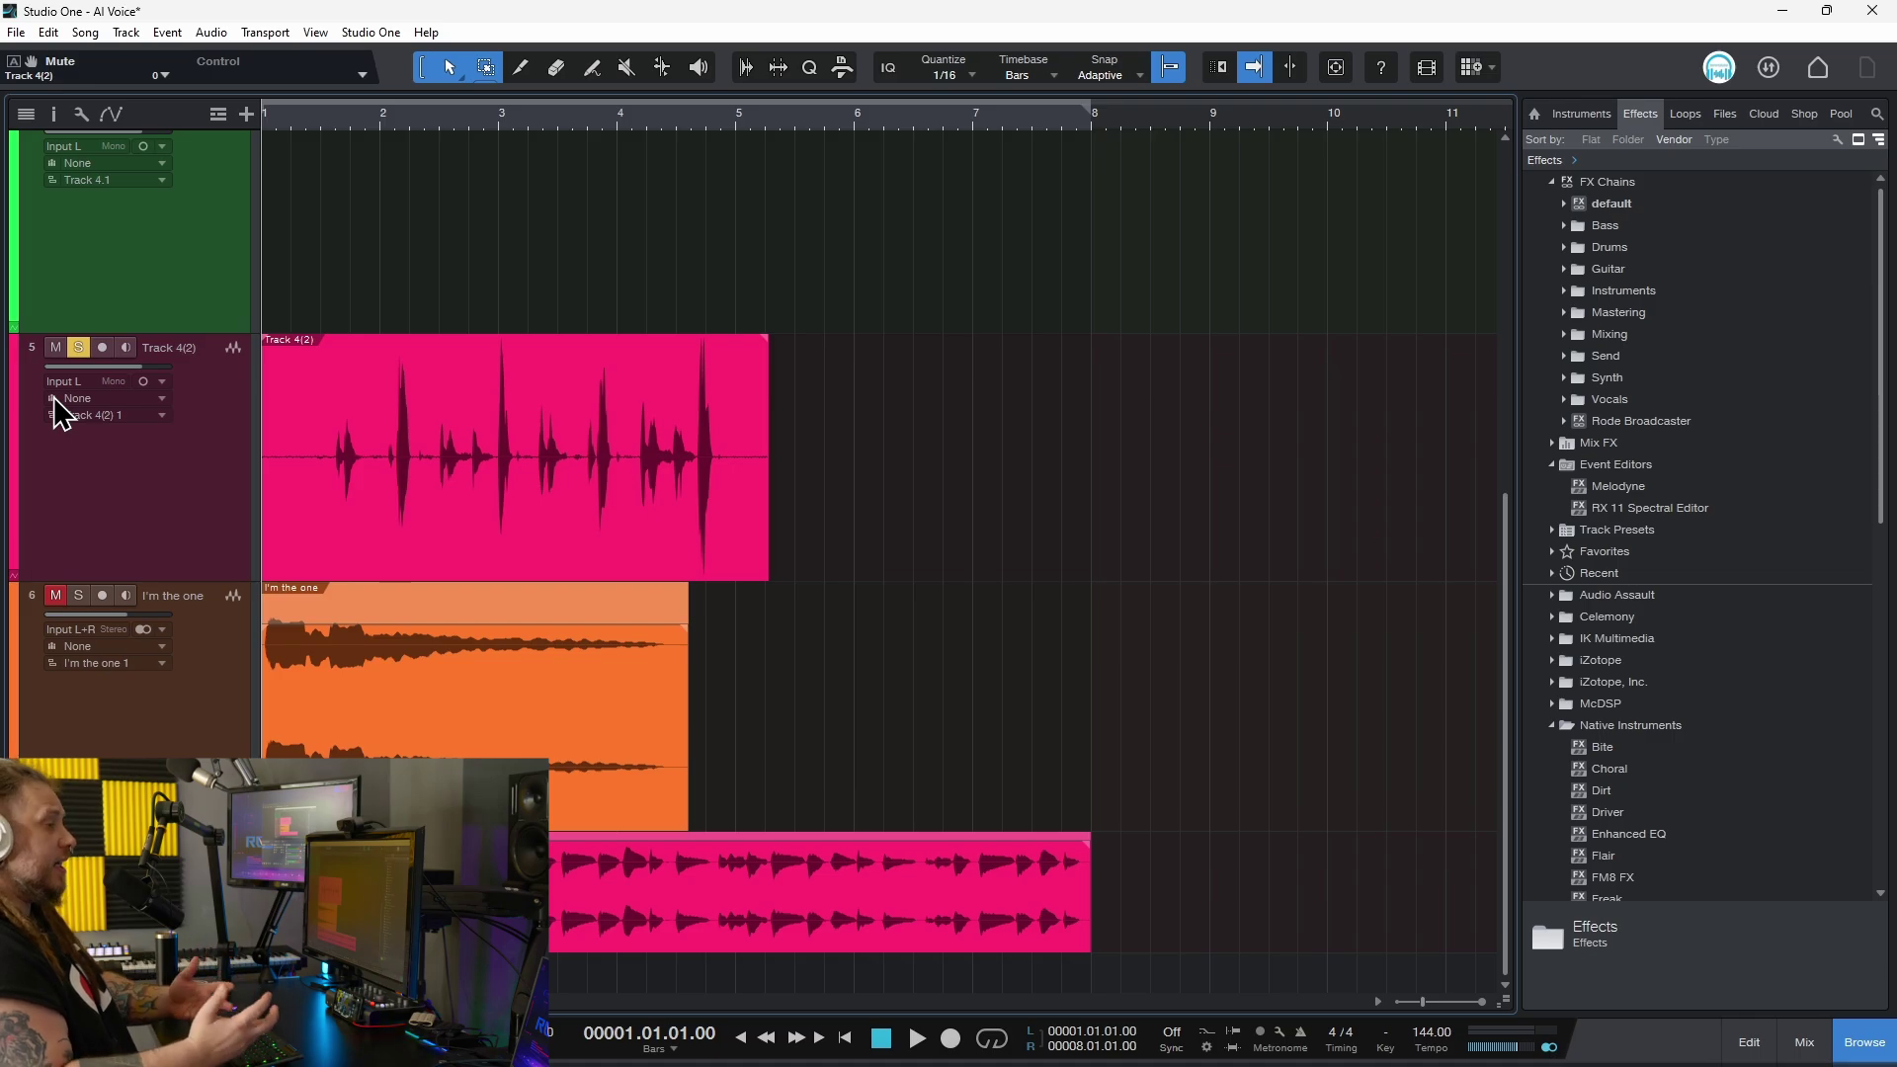
Set the loop range to the Track 4(2) clip and remove the solo from the voice, Superior Drummer and EZbass tracks.
click(368, 563)
scroll(356, 533, up, 5)
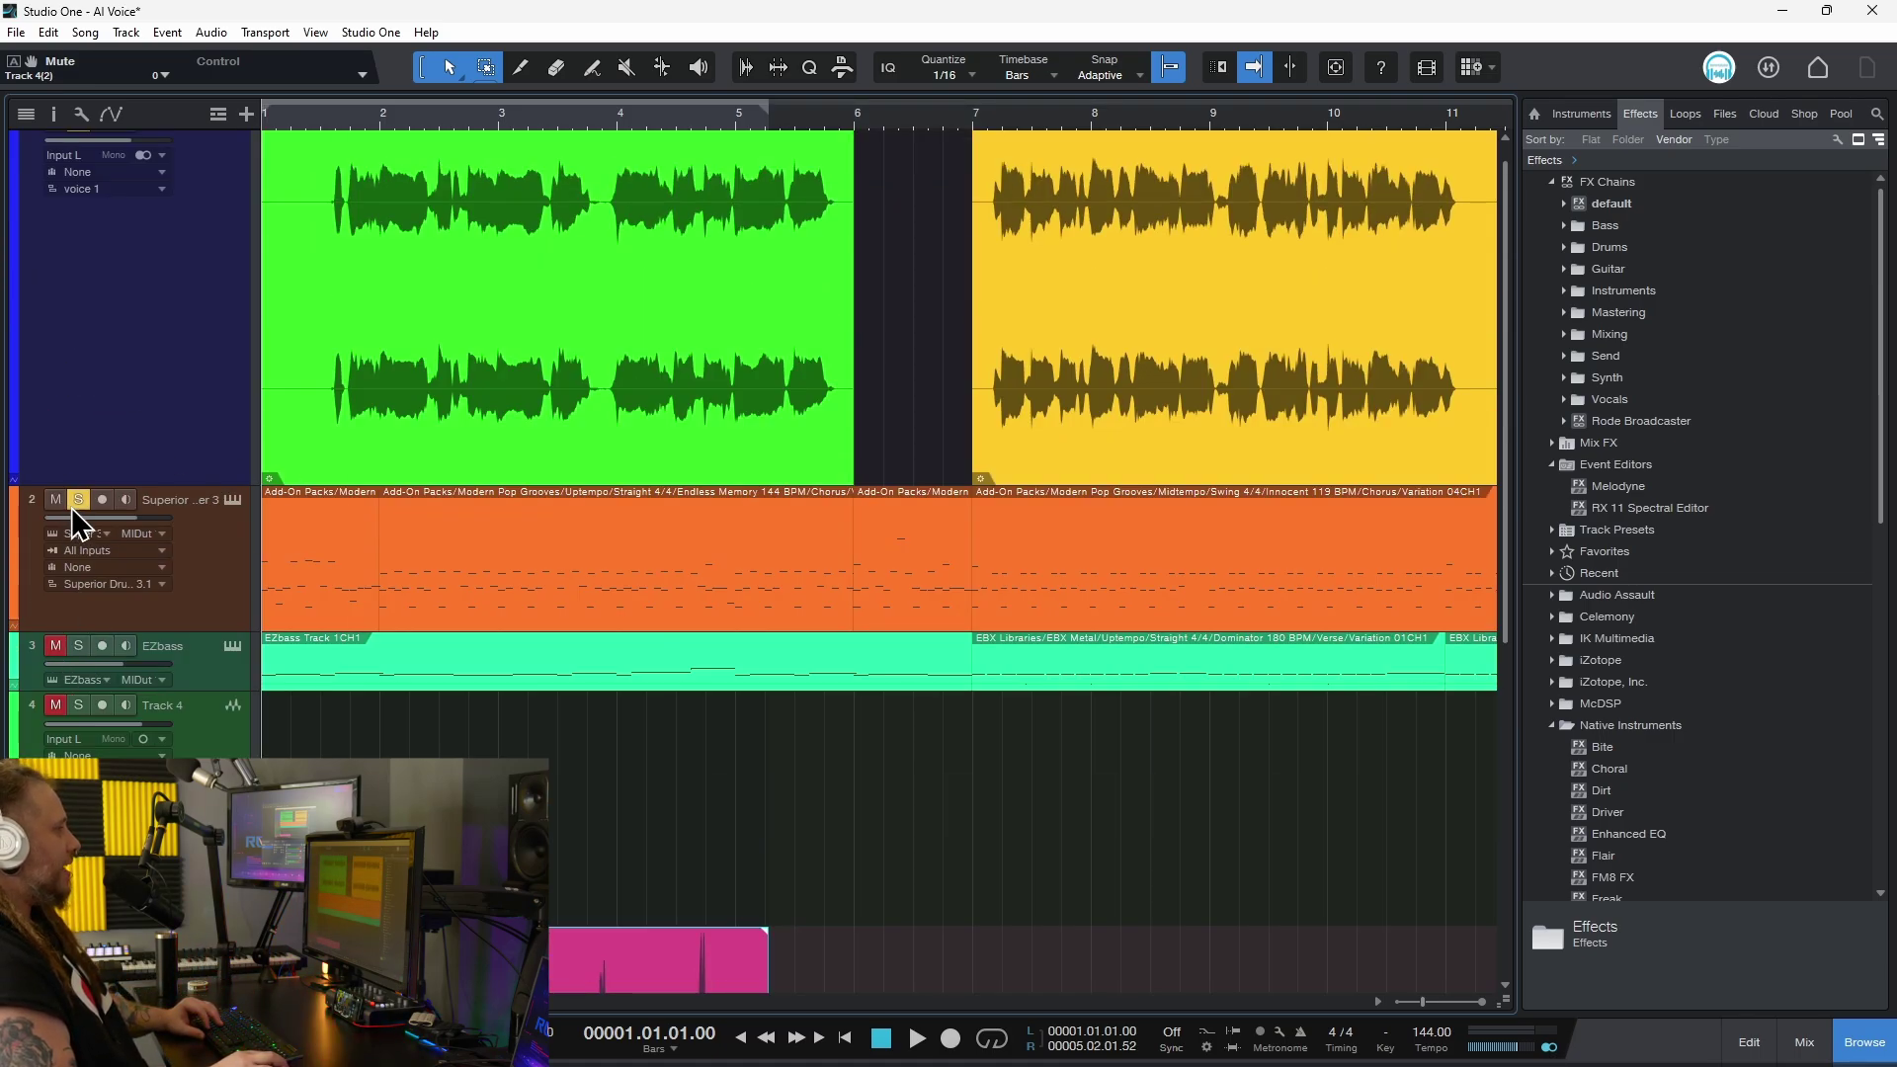
scroll(83, 118, up, 1)
click(78, 143)
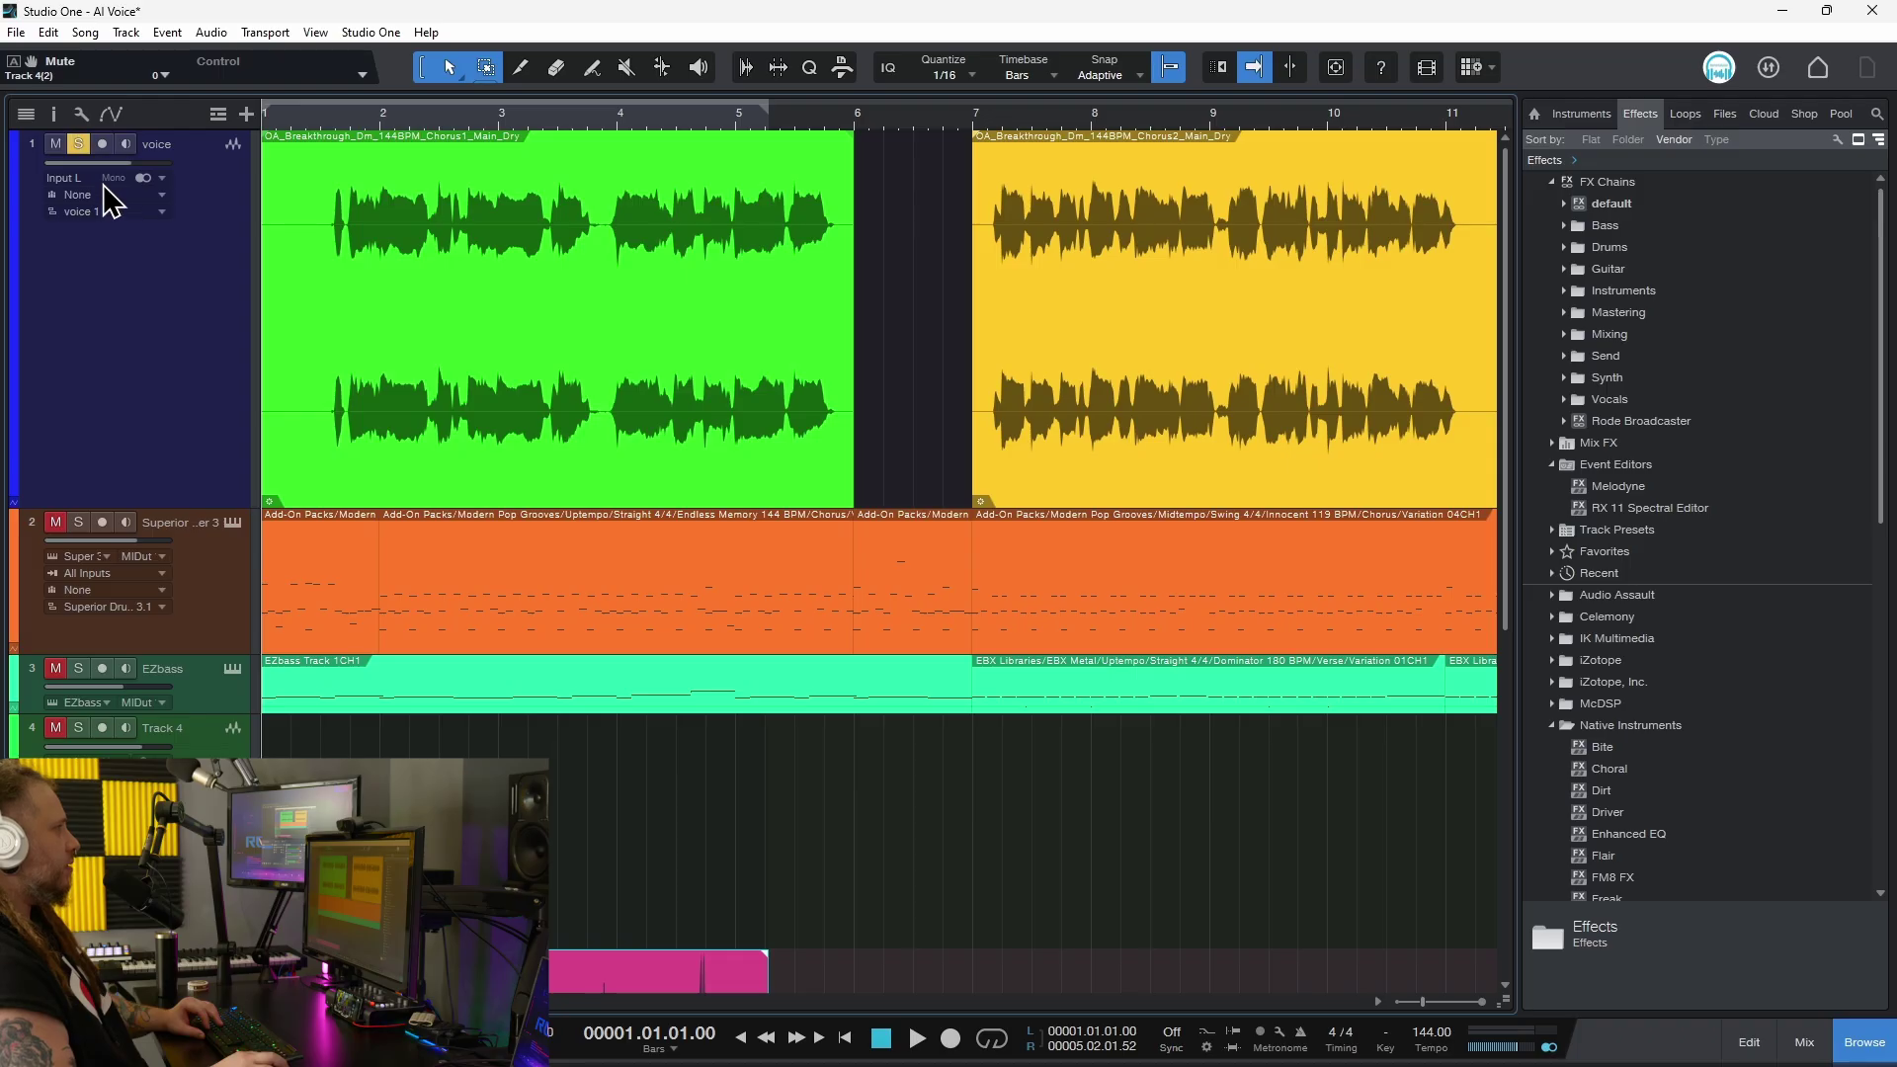
Play the soloed Track 4(2) recording from the song's start to hear it unprocessed.
scroll(79, 154, down, 8)
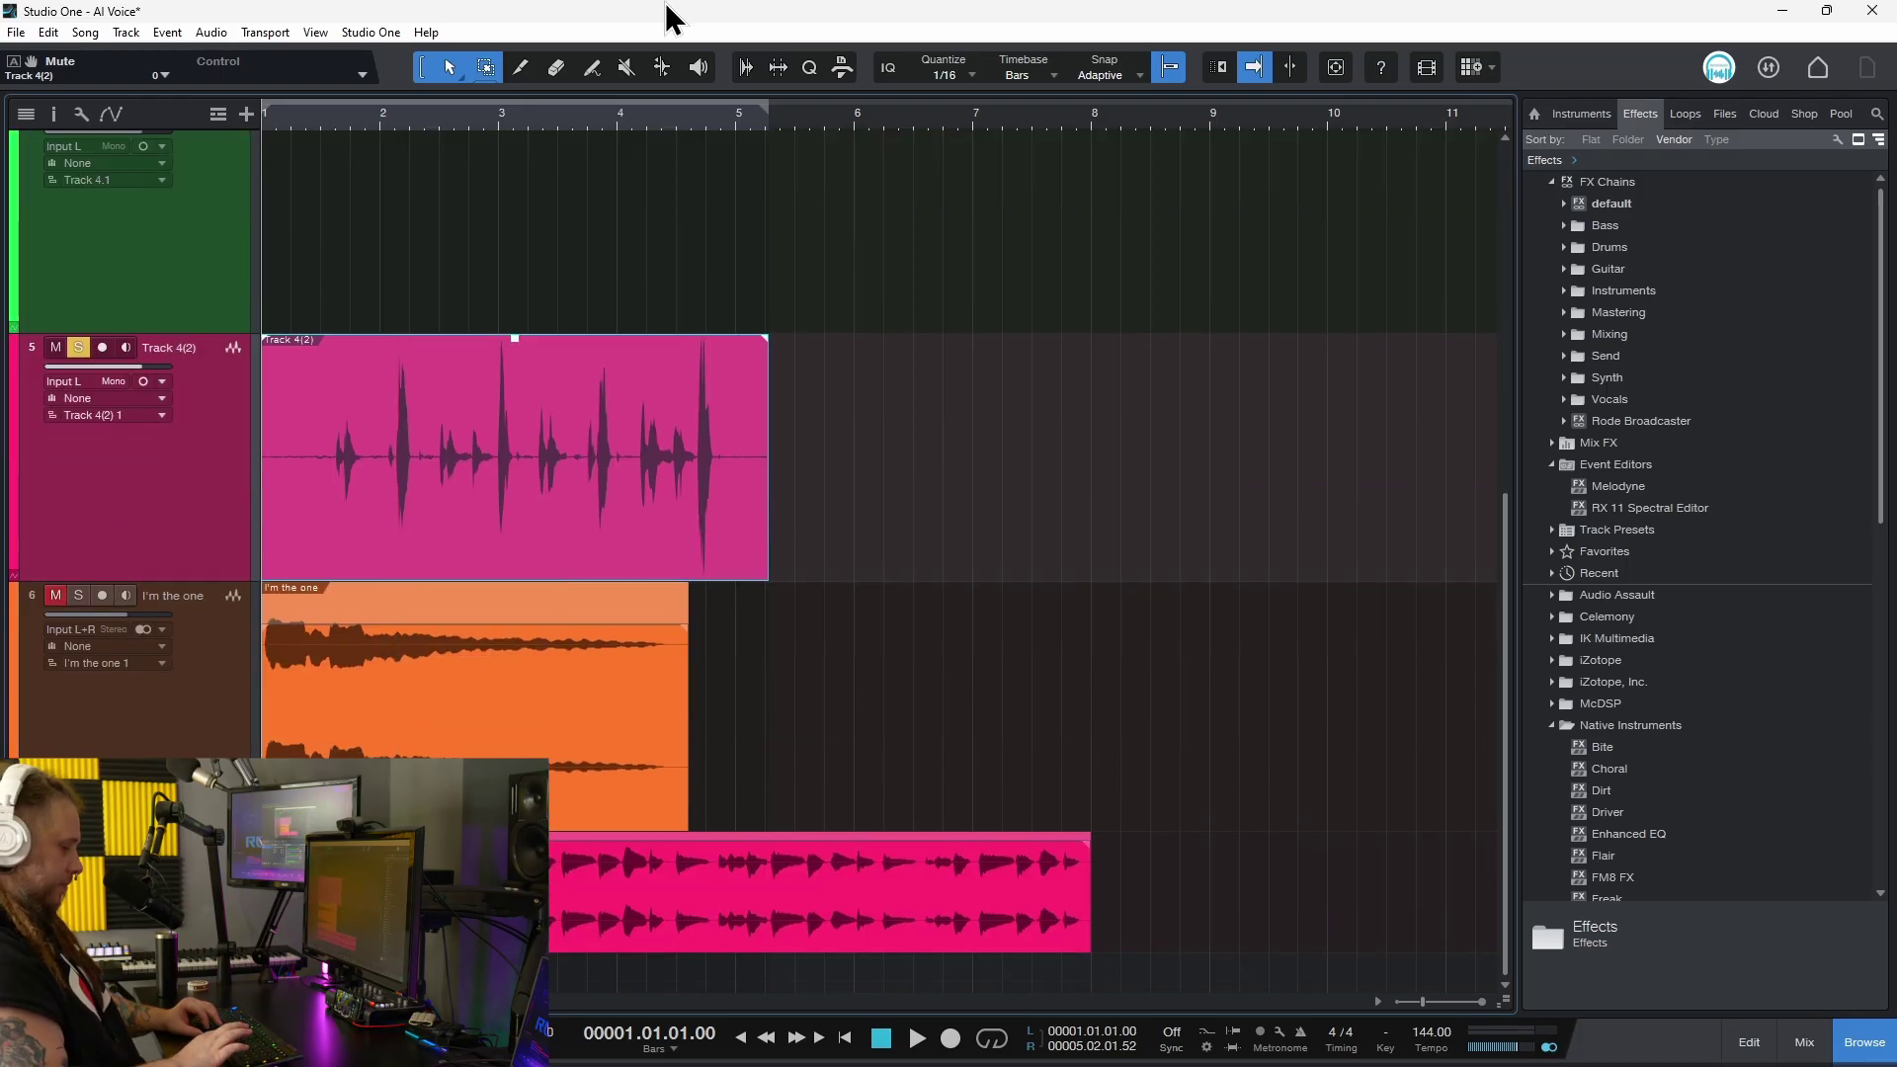
key(space)
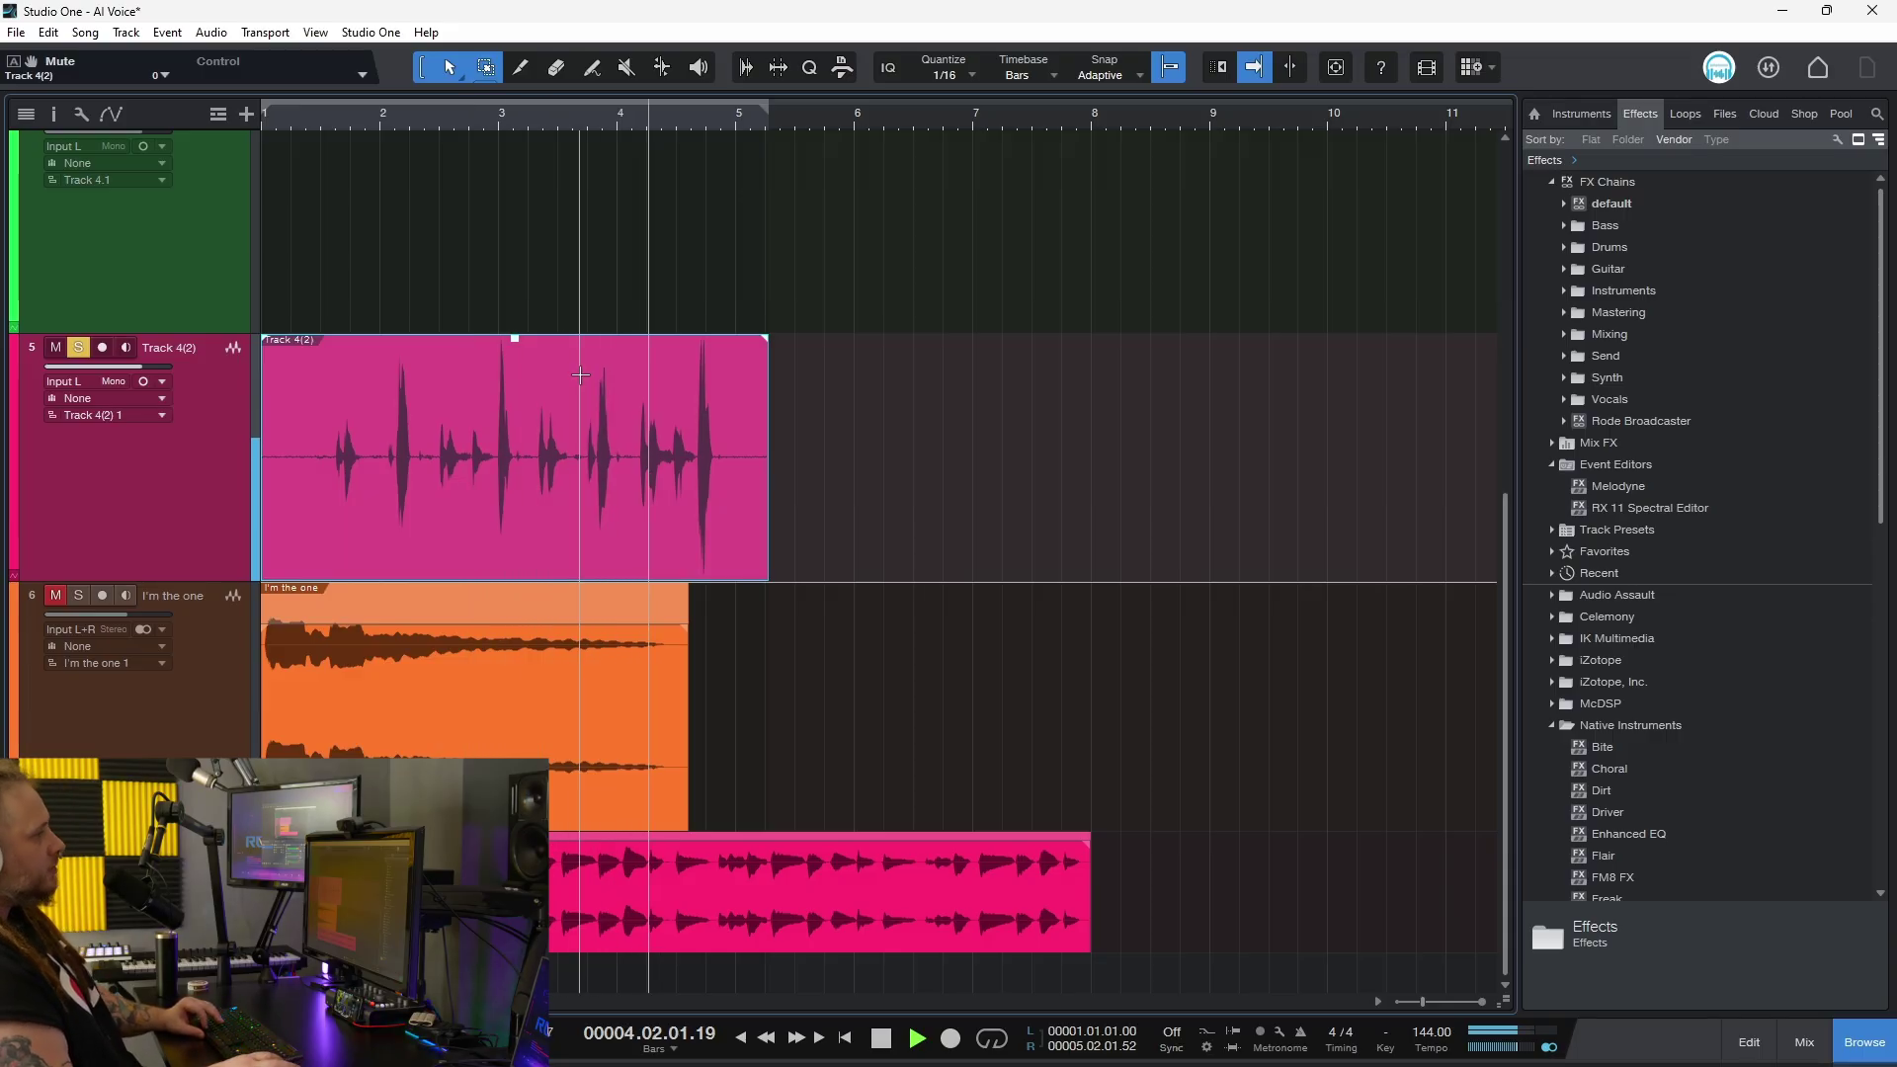
key(space)
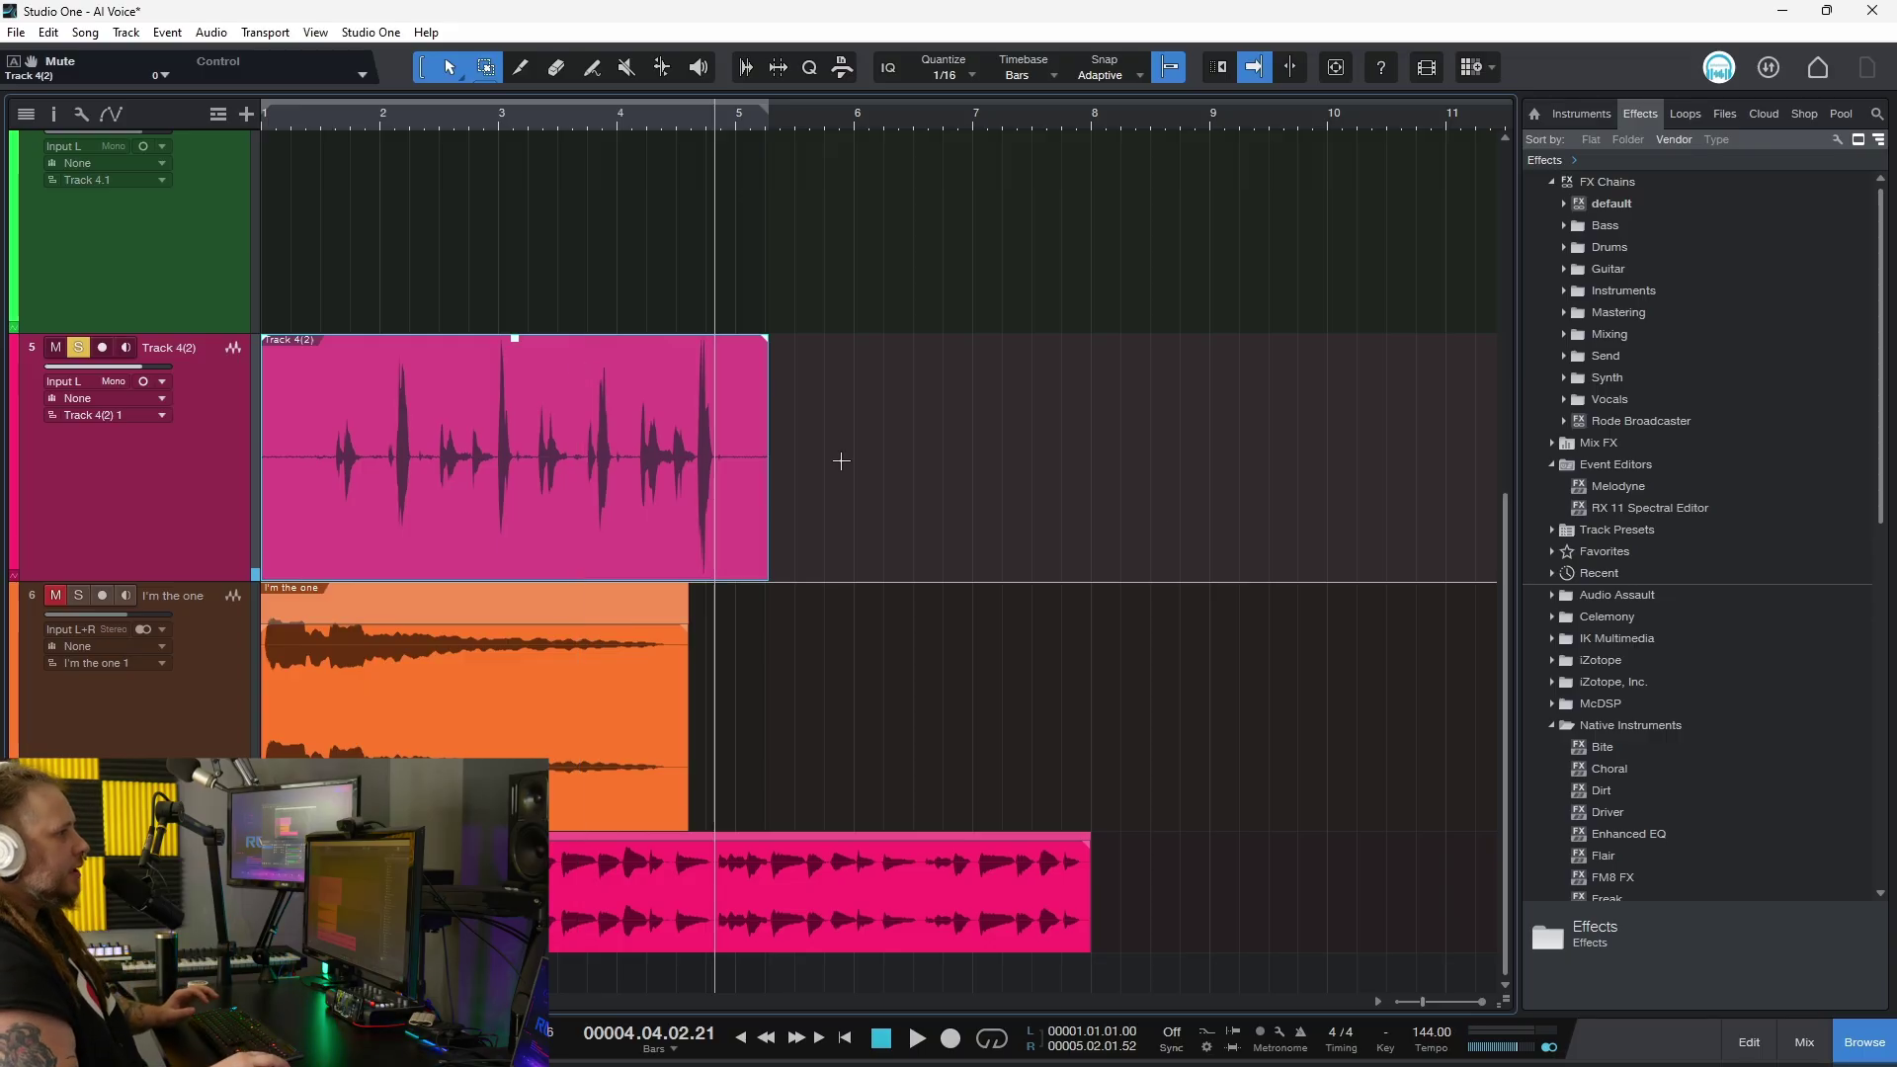
Open SoundID VoiceAI on Track 4(2) and remove its previously captured audio.
scroll(1644, 420, down, 2)
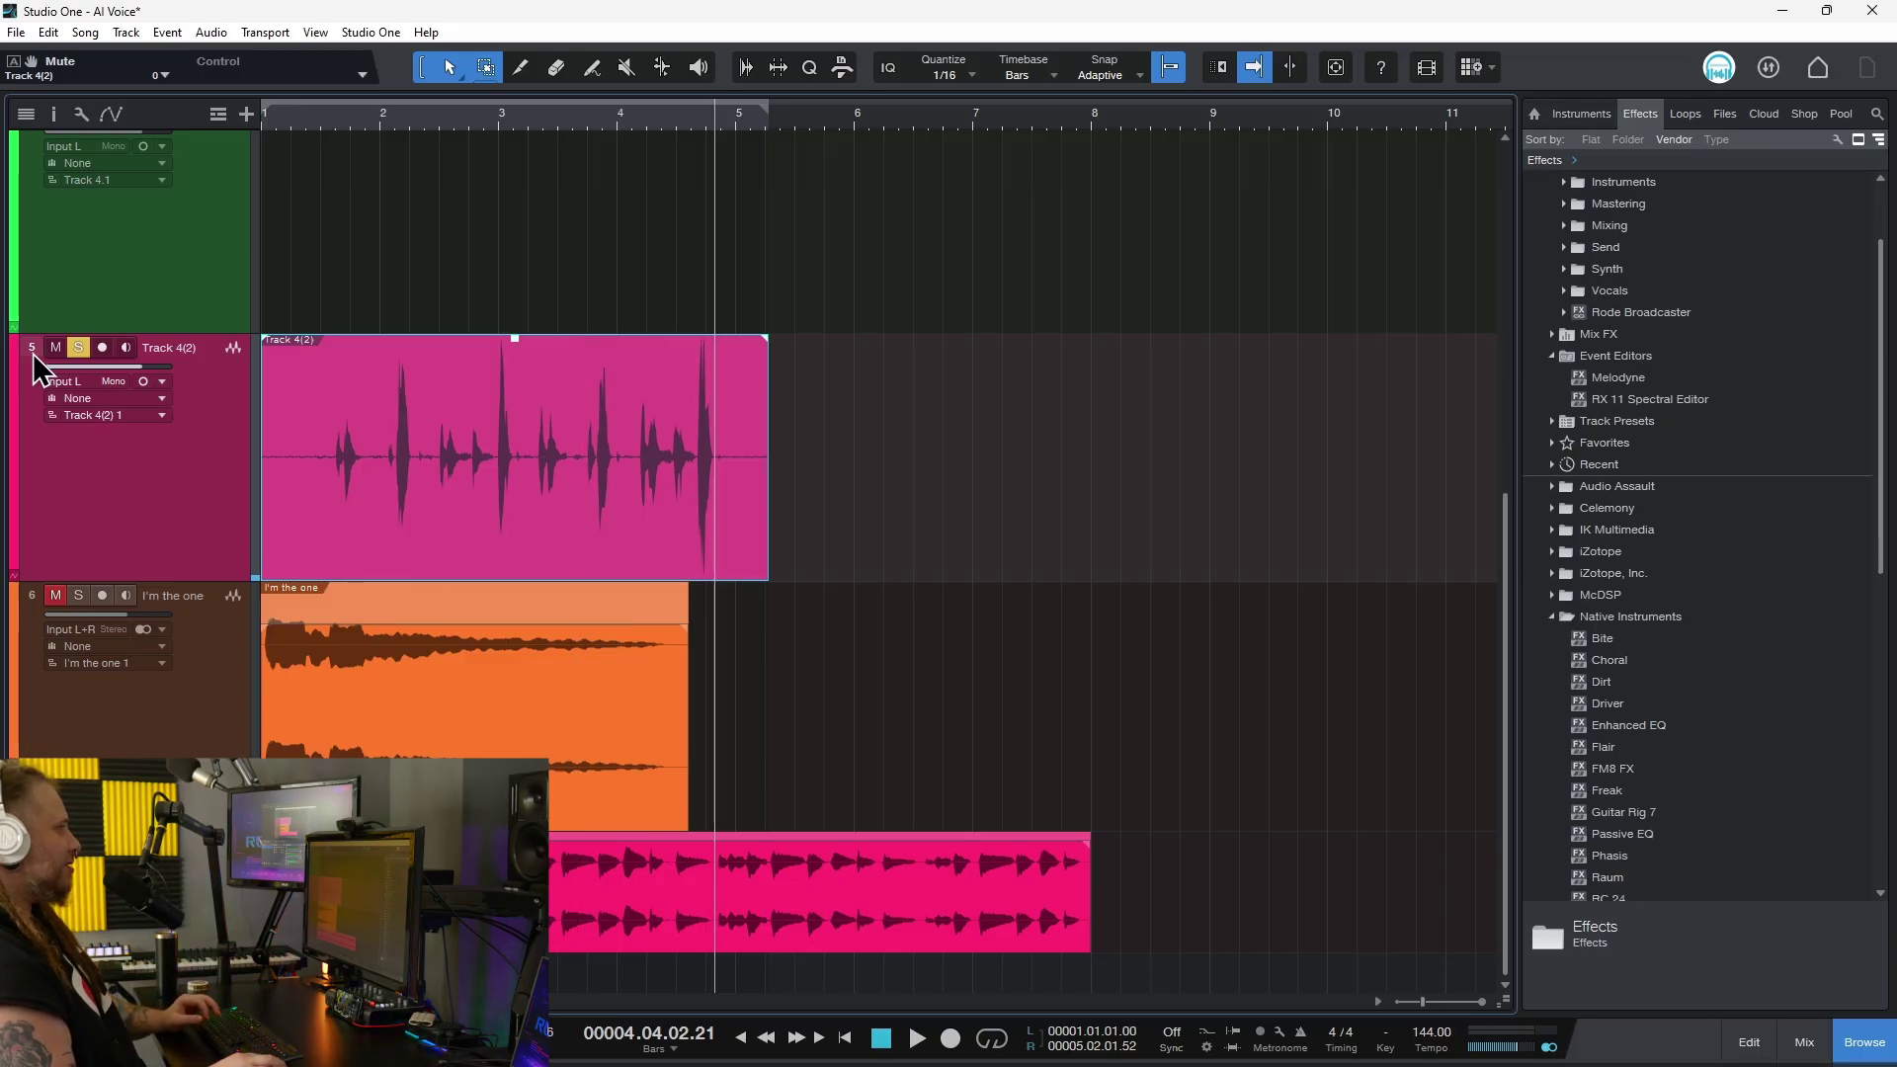
key(F11)
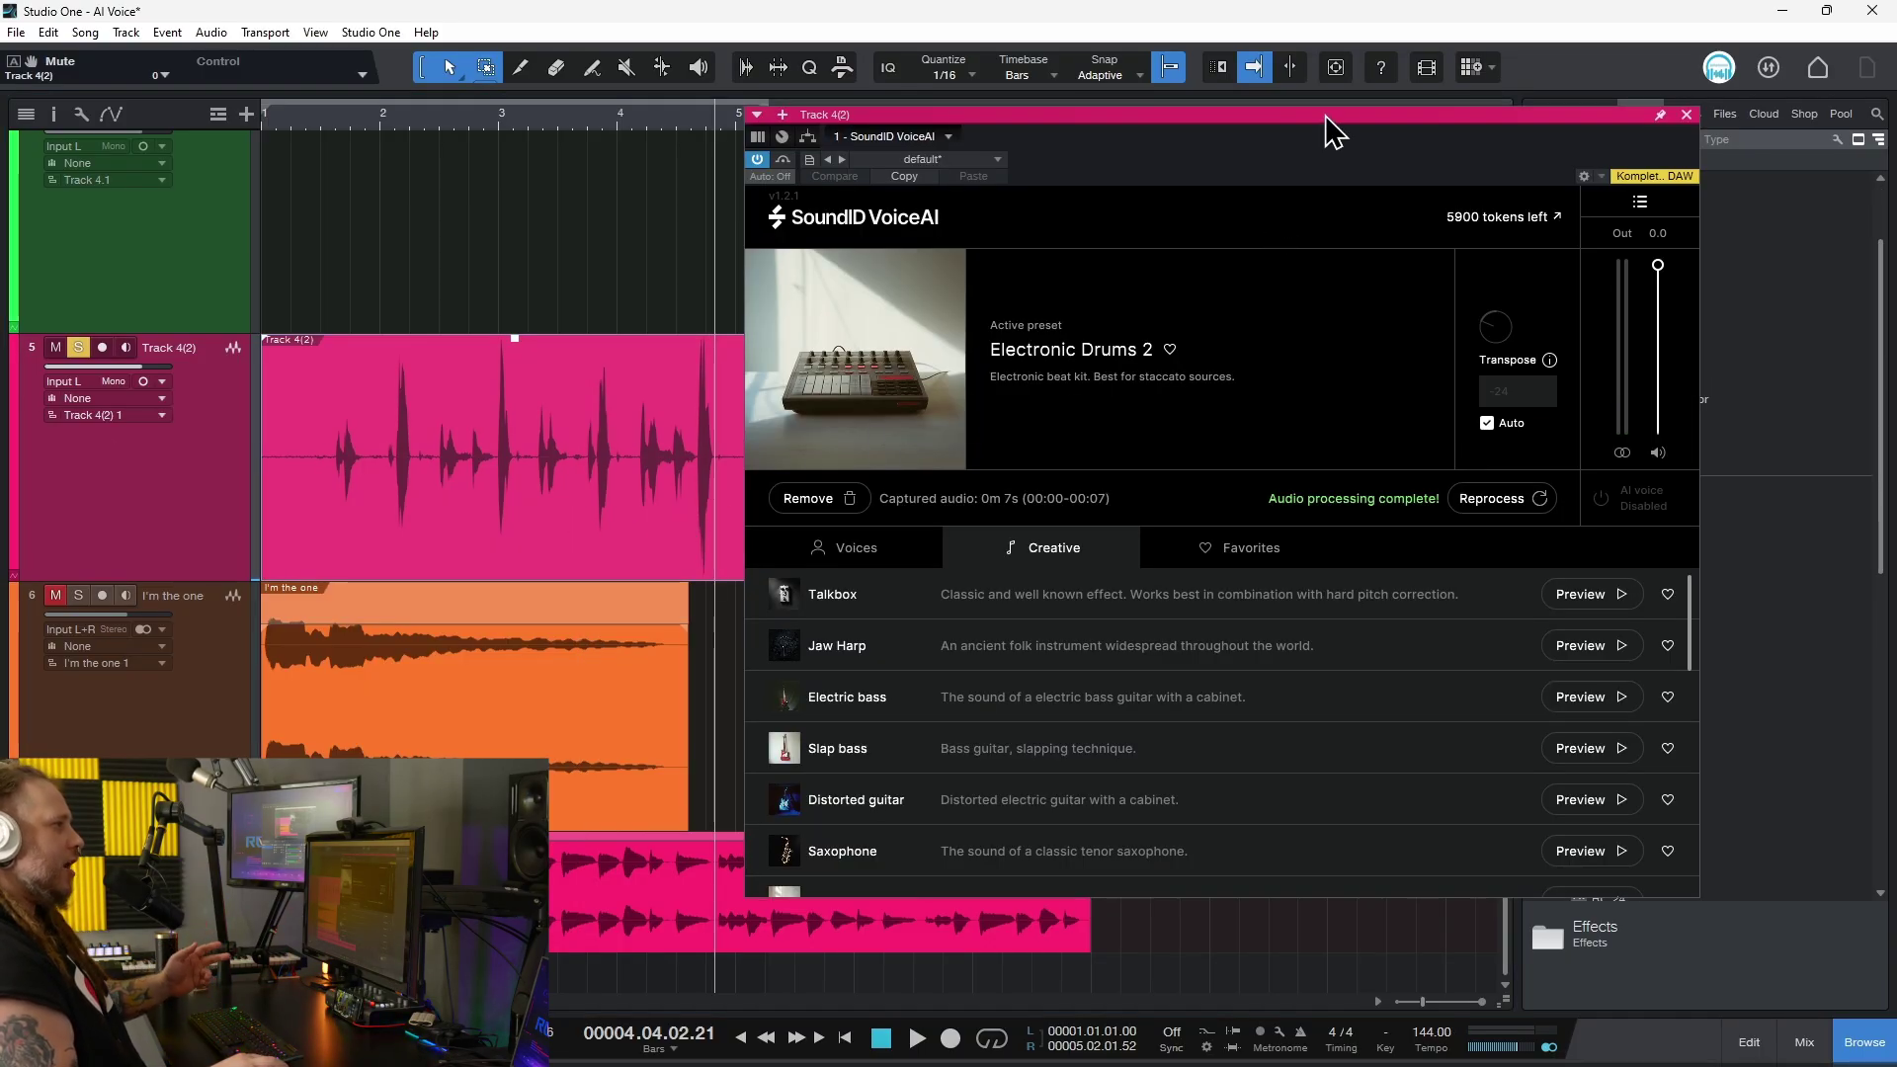
drag(1326, 116, 1313, 130)
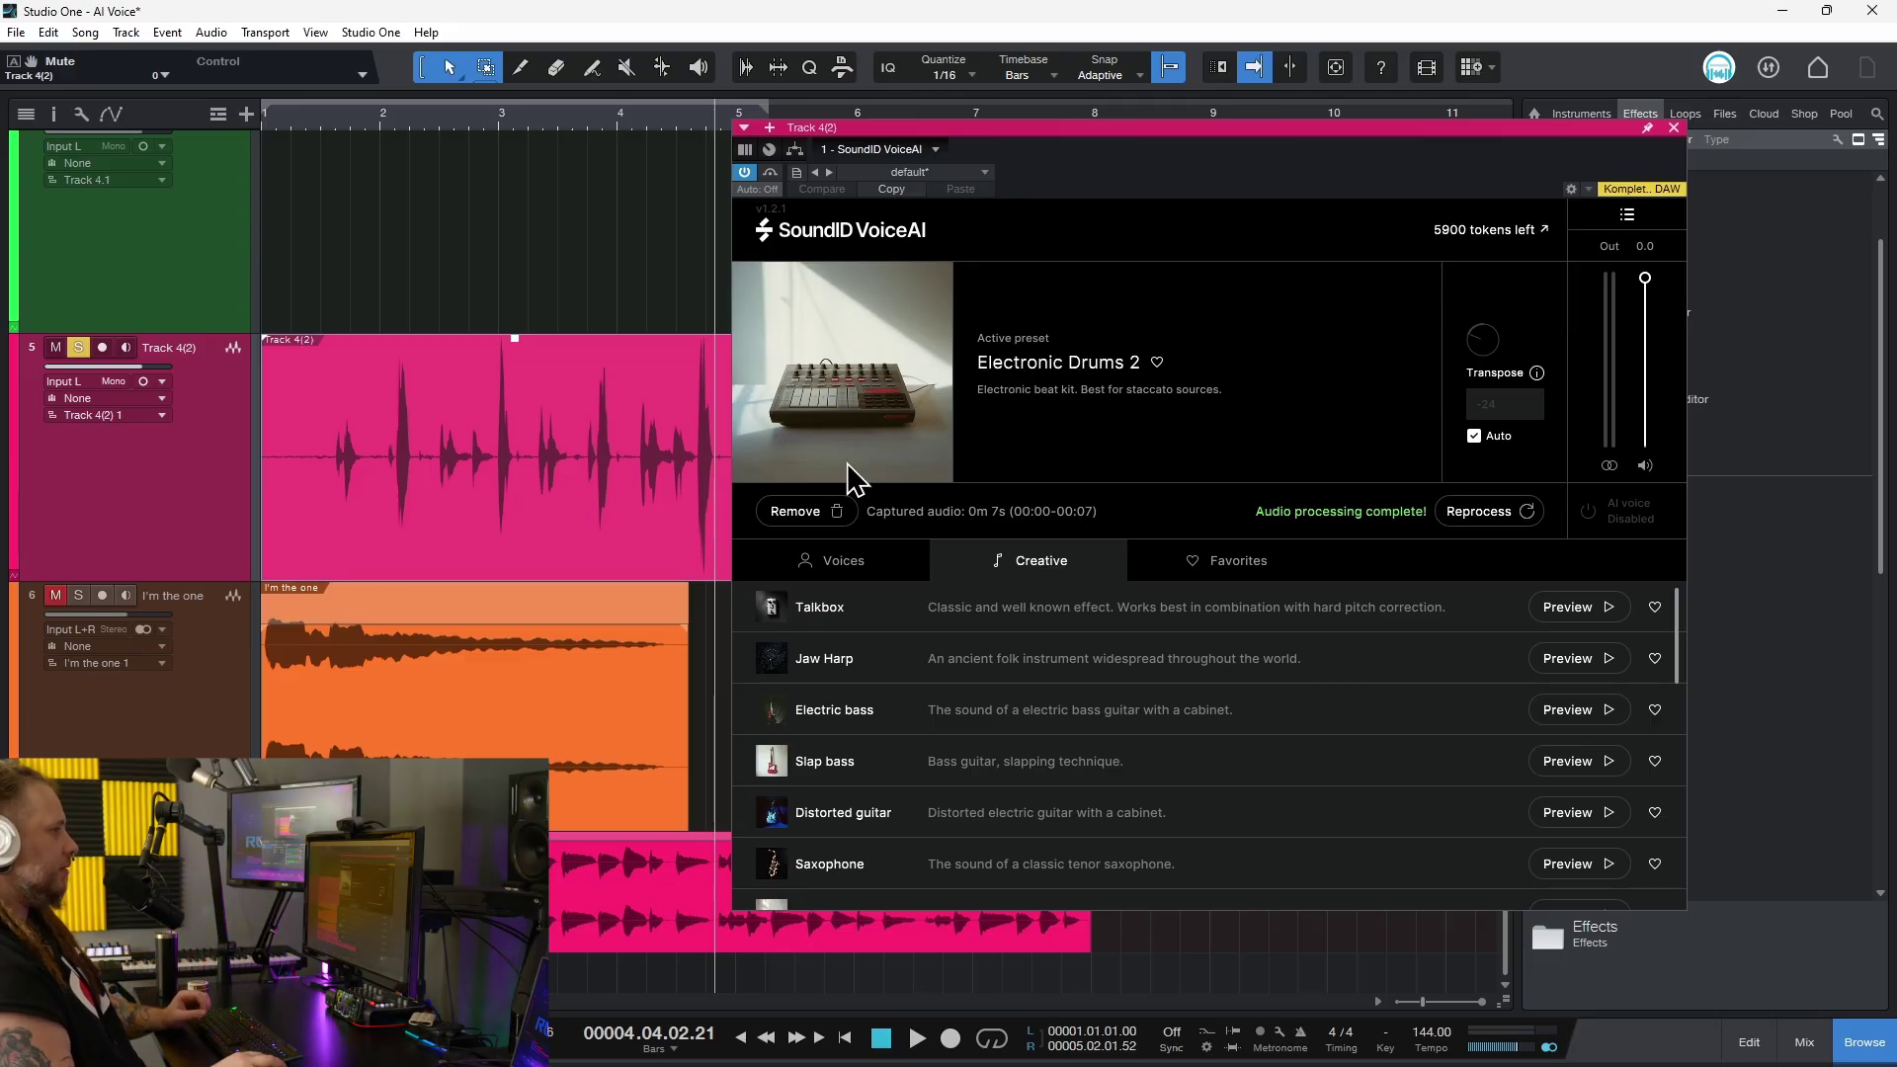
click(795, 513)
click(1384, 593)
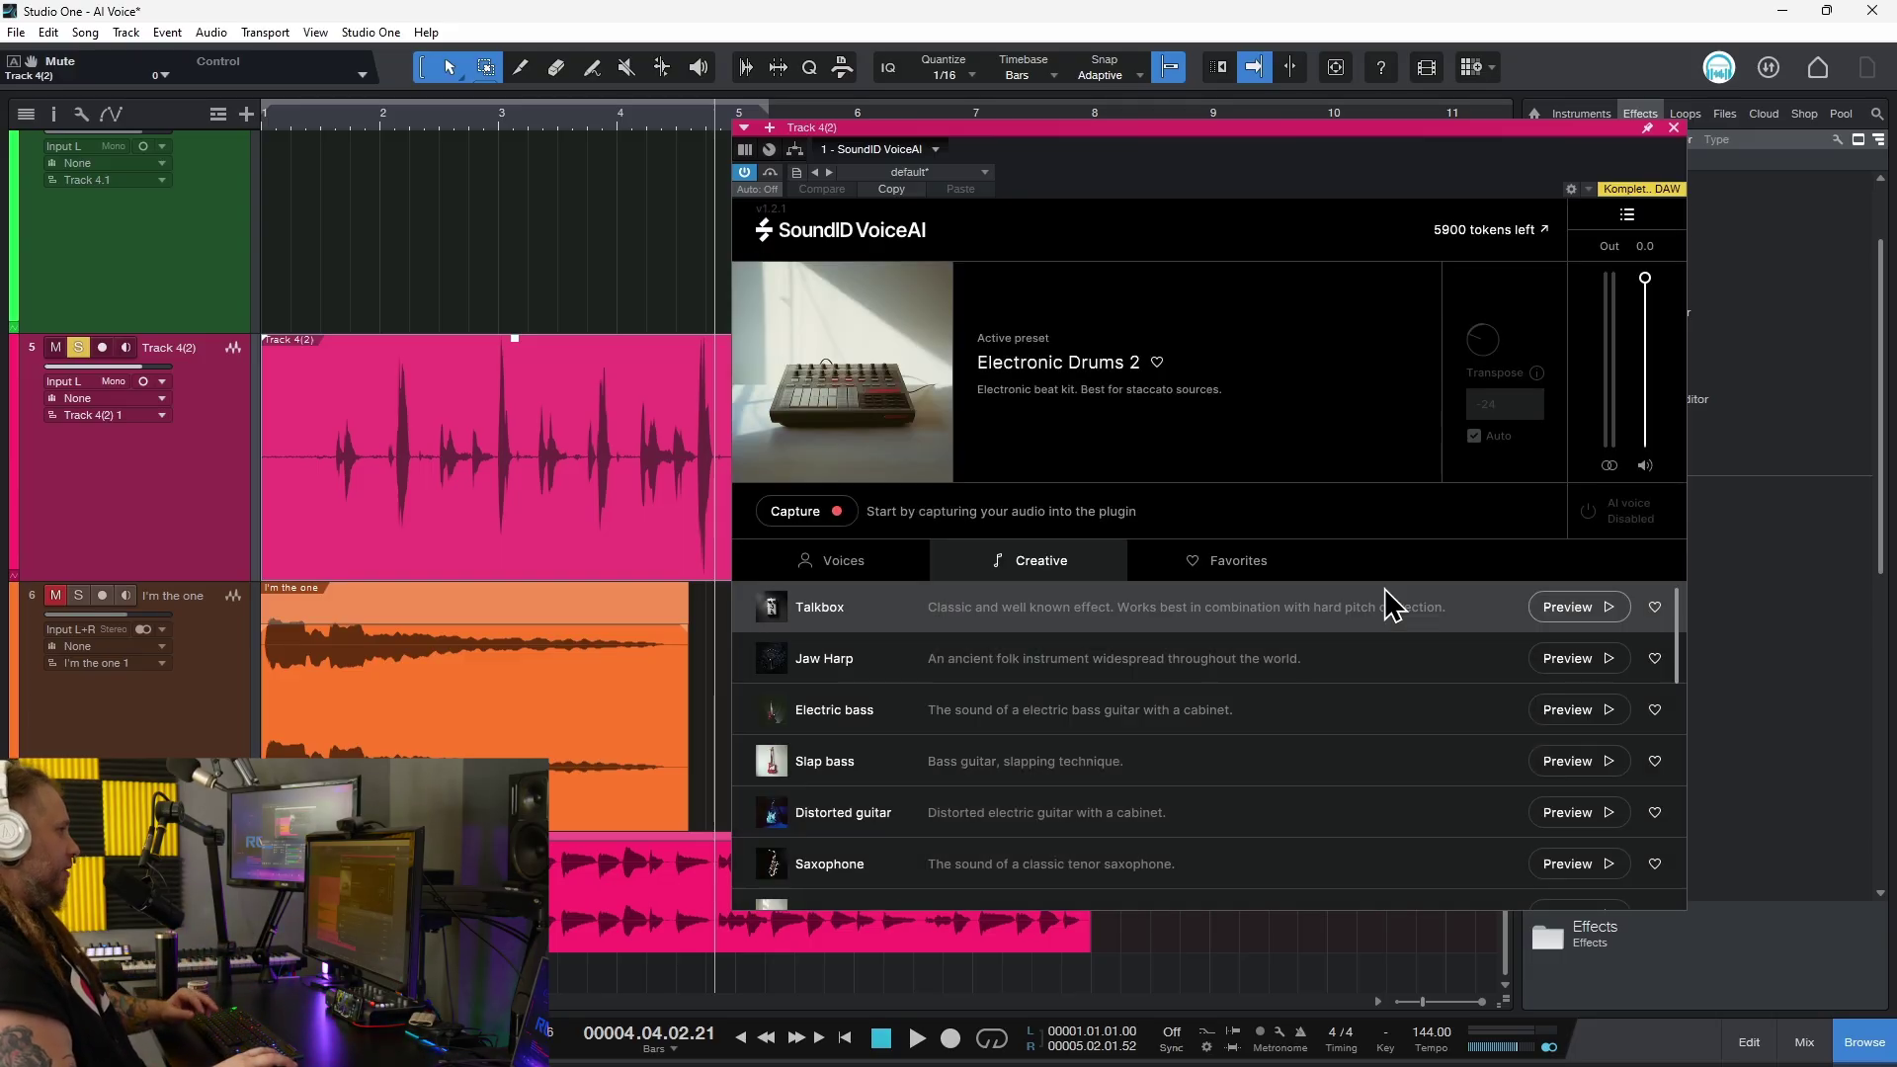
Capture about 7 seconds of Track 4(2) from the song's start and process it with Electronic Drums 2 and Auto transpose.
key(Home)
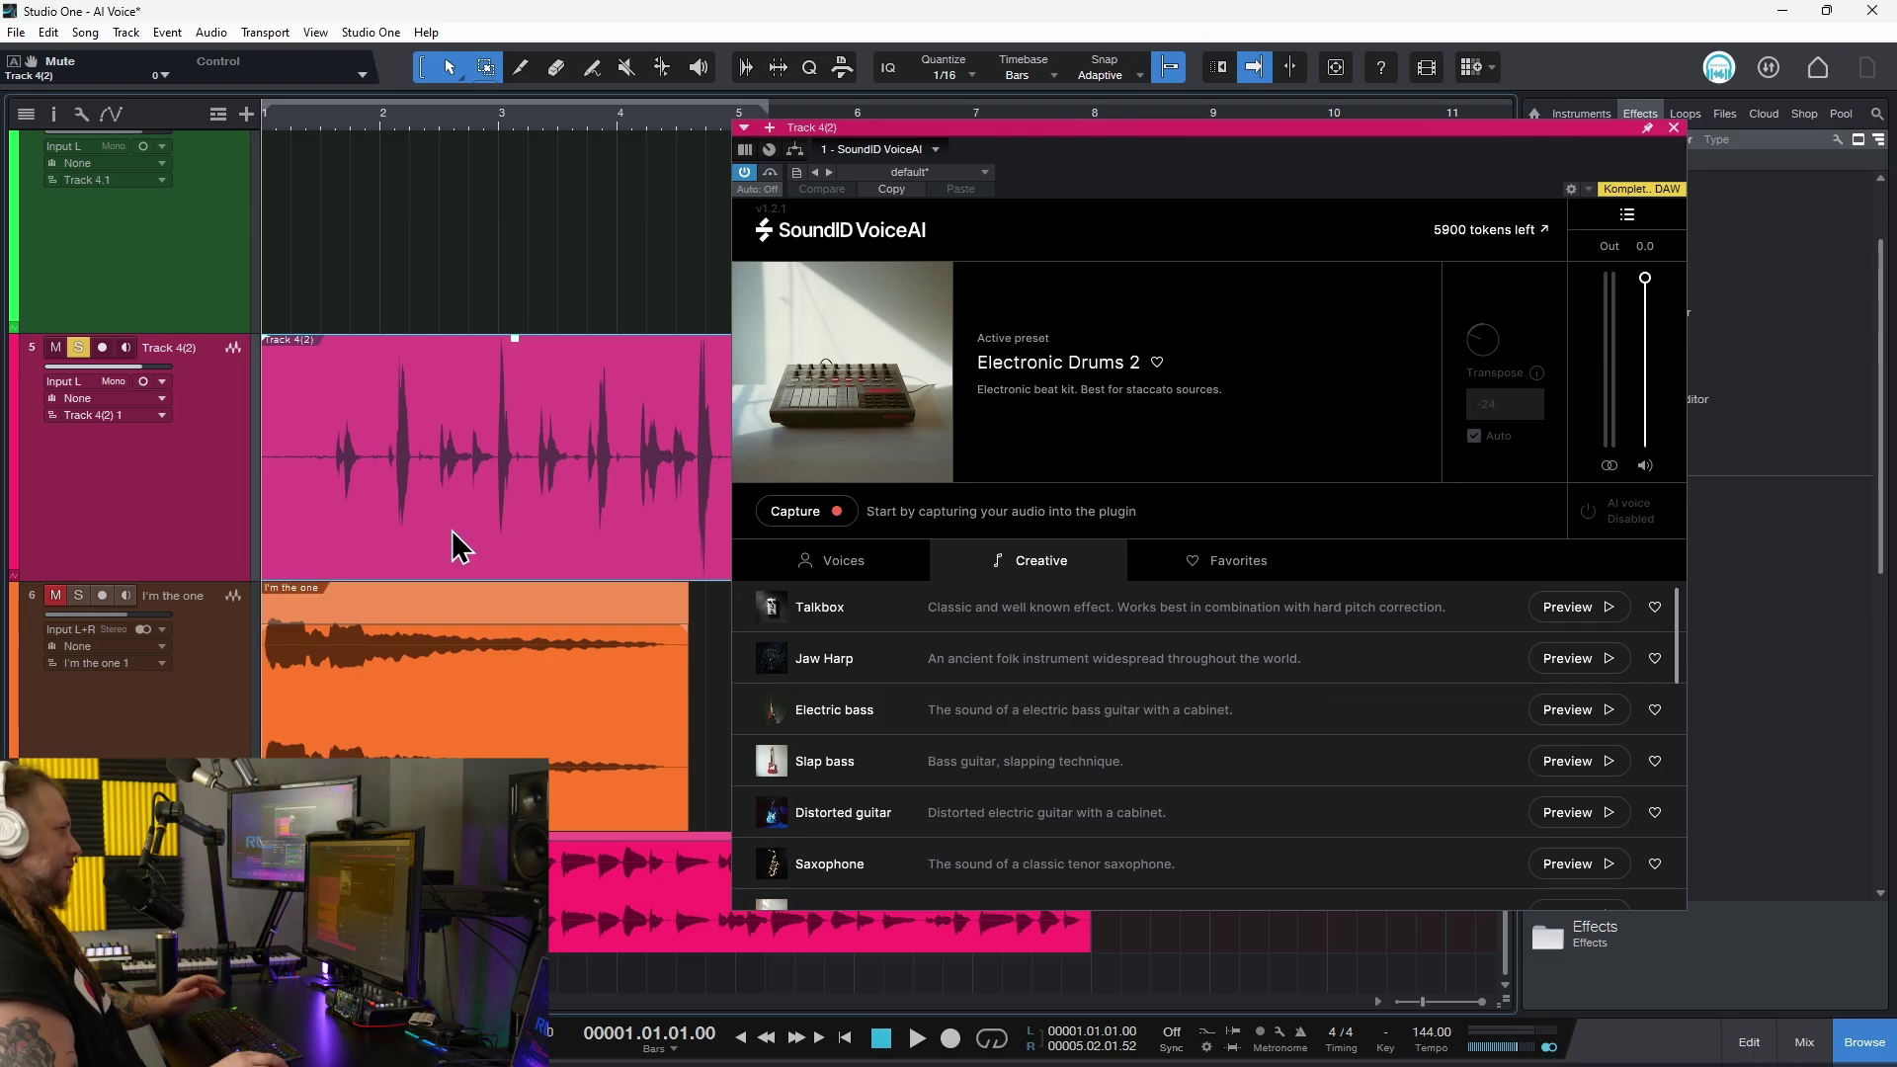
click(802, 523)
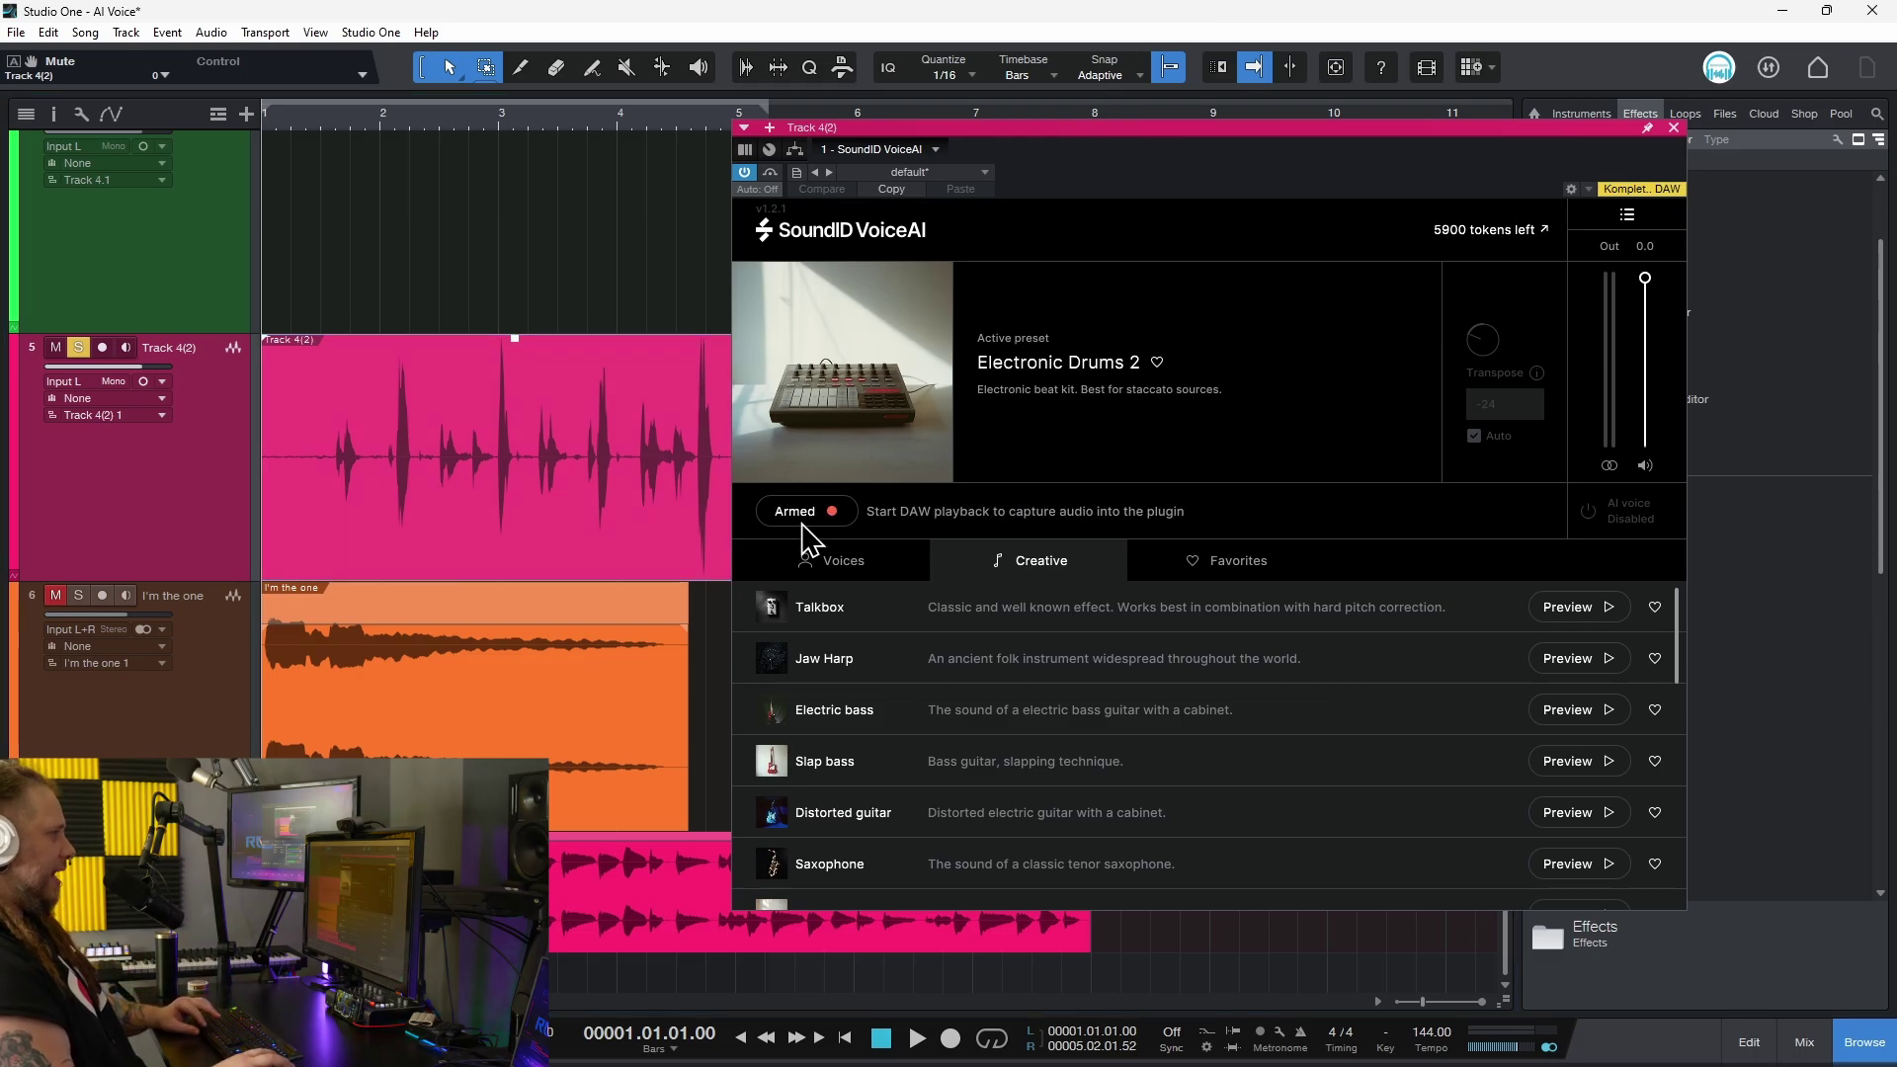
key(space)
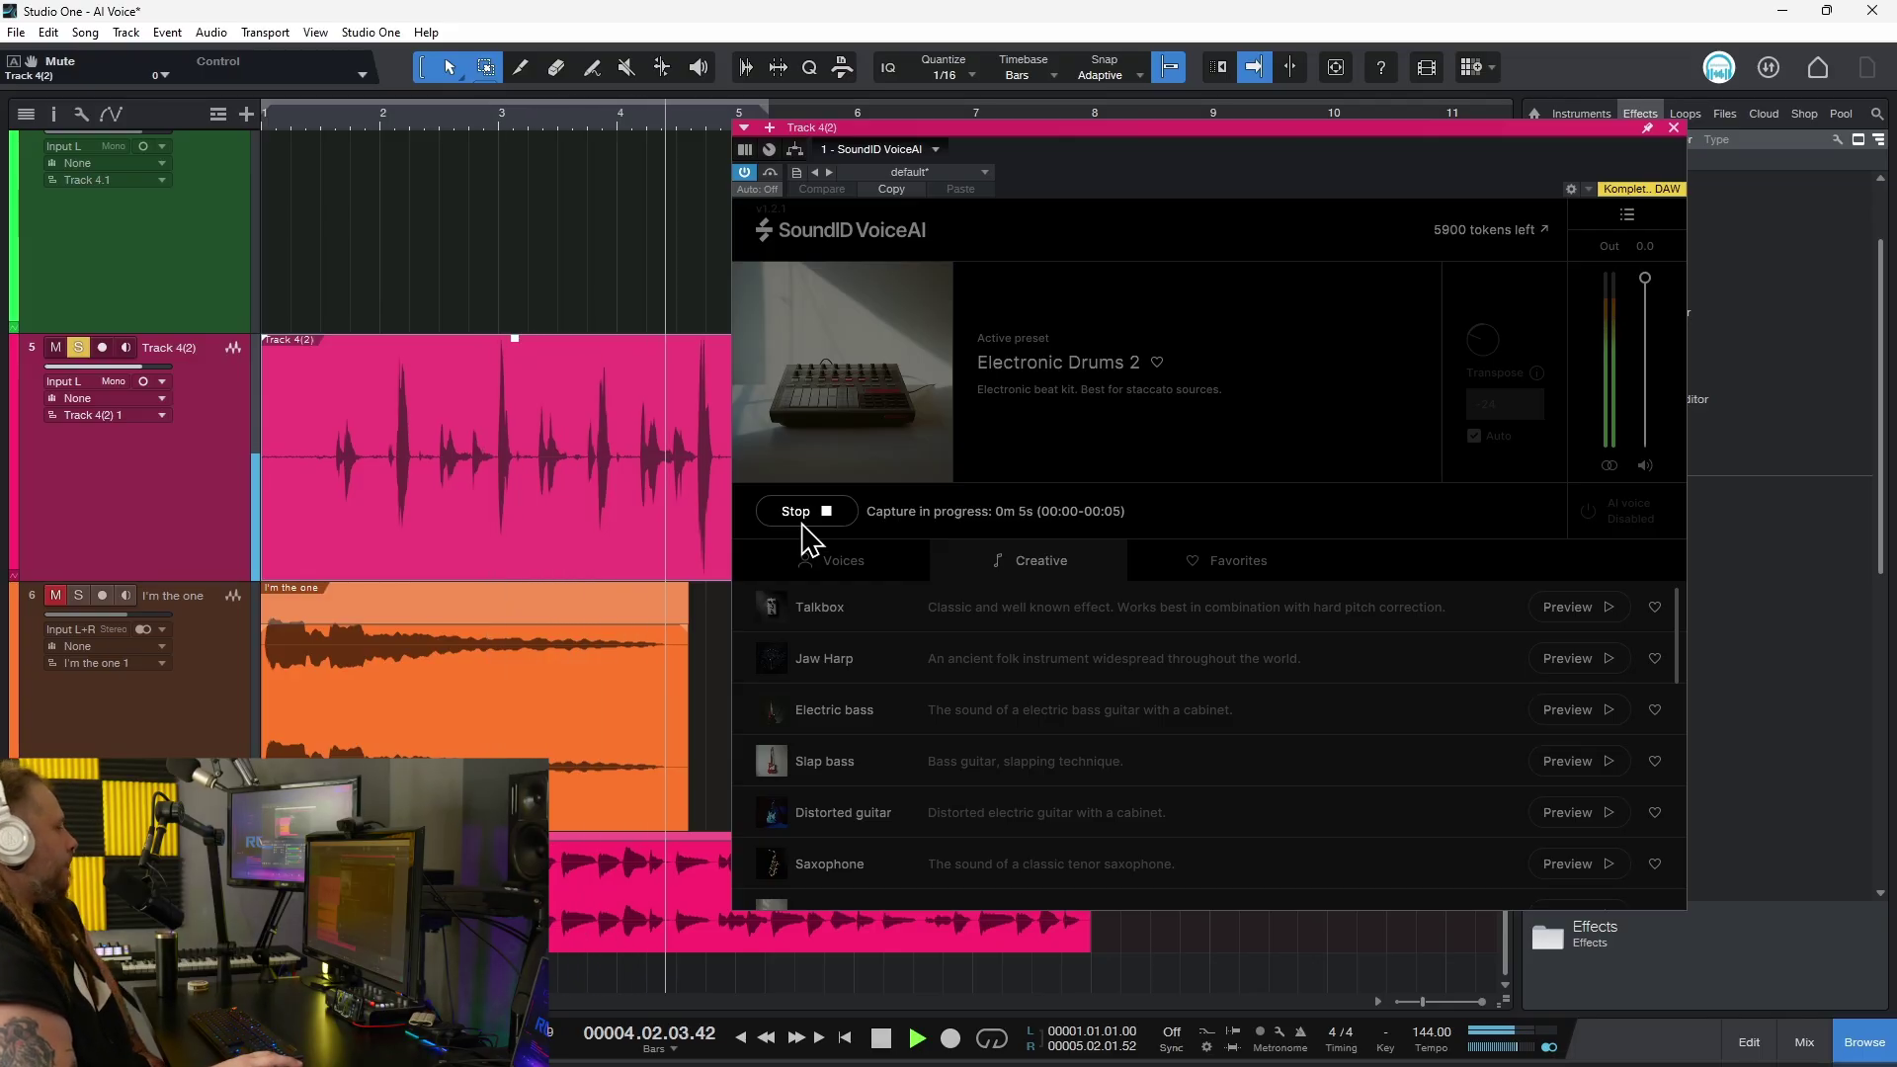
key(space)
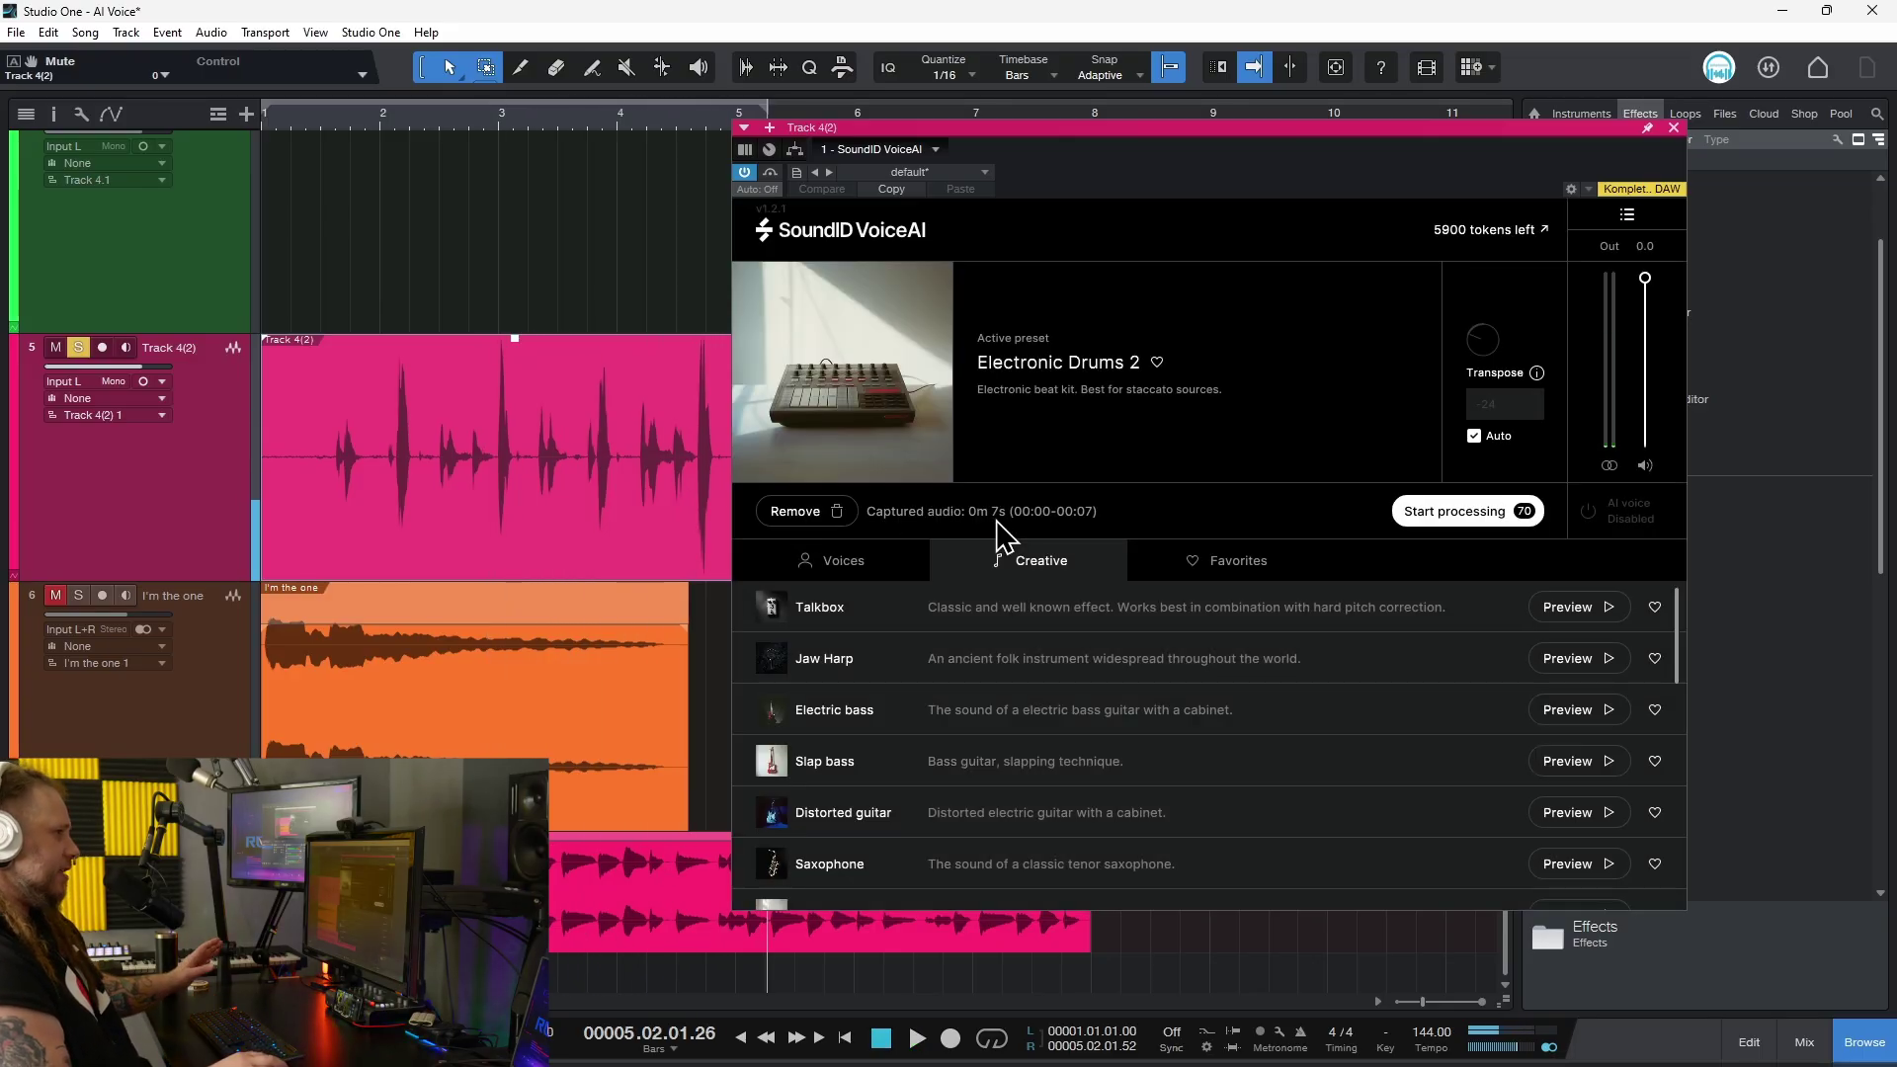
click(1472, 512)
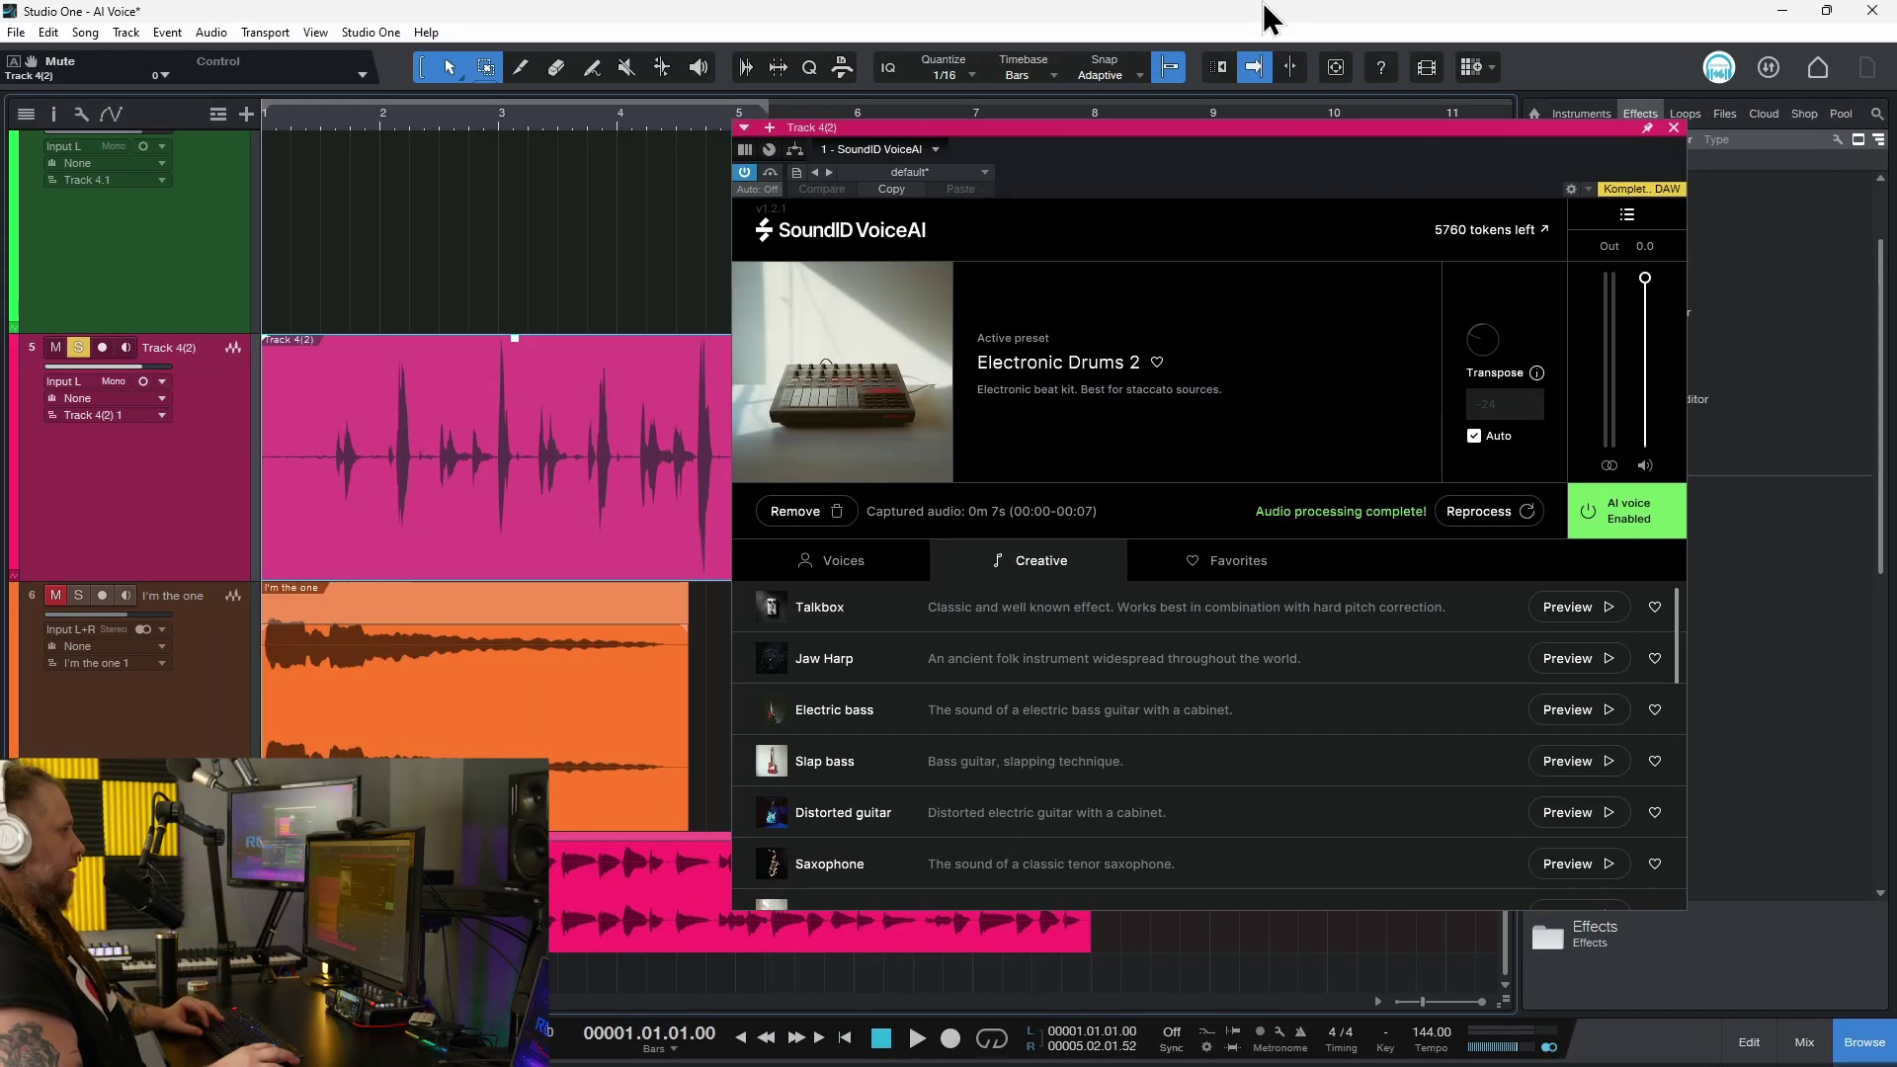
Play Track 4(2) from the song's start to audition the Electronic Drums 2 result.
key(space)
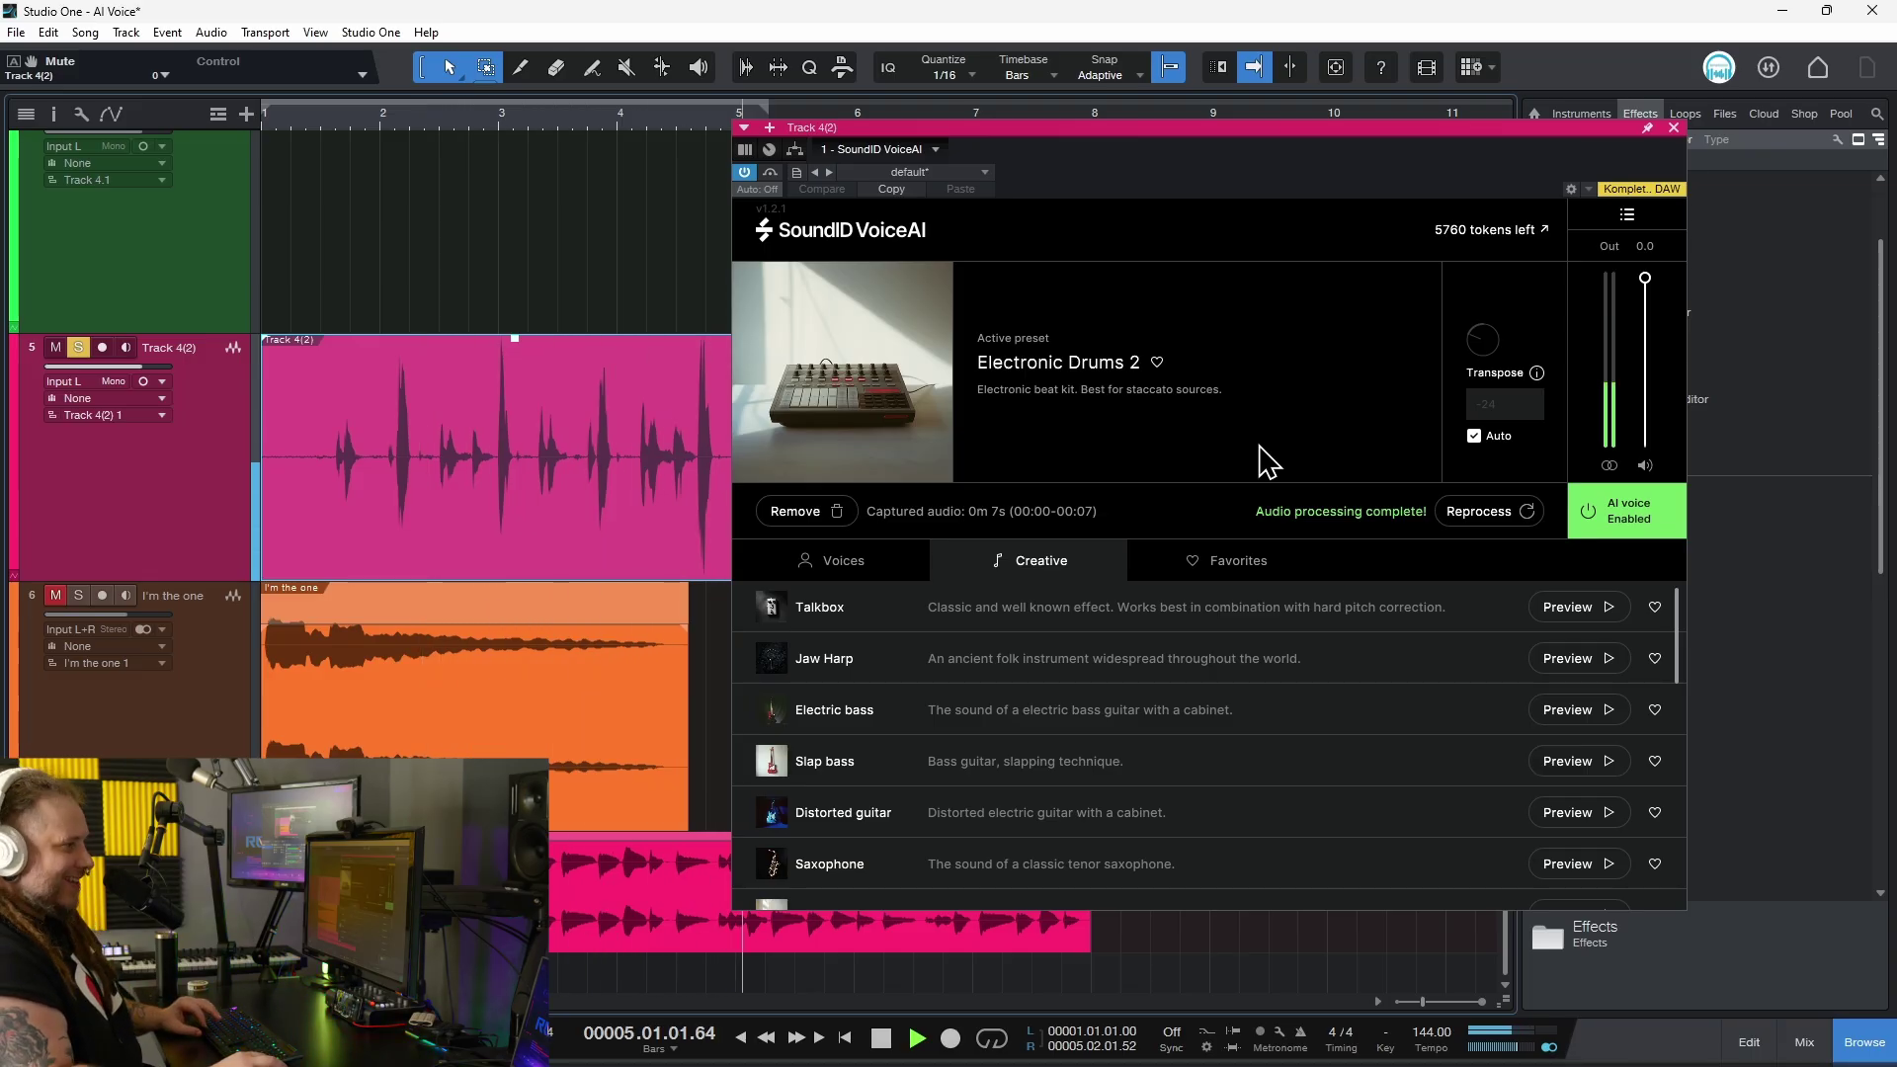
key(space)
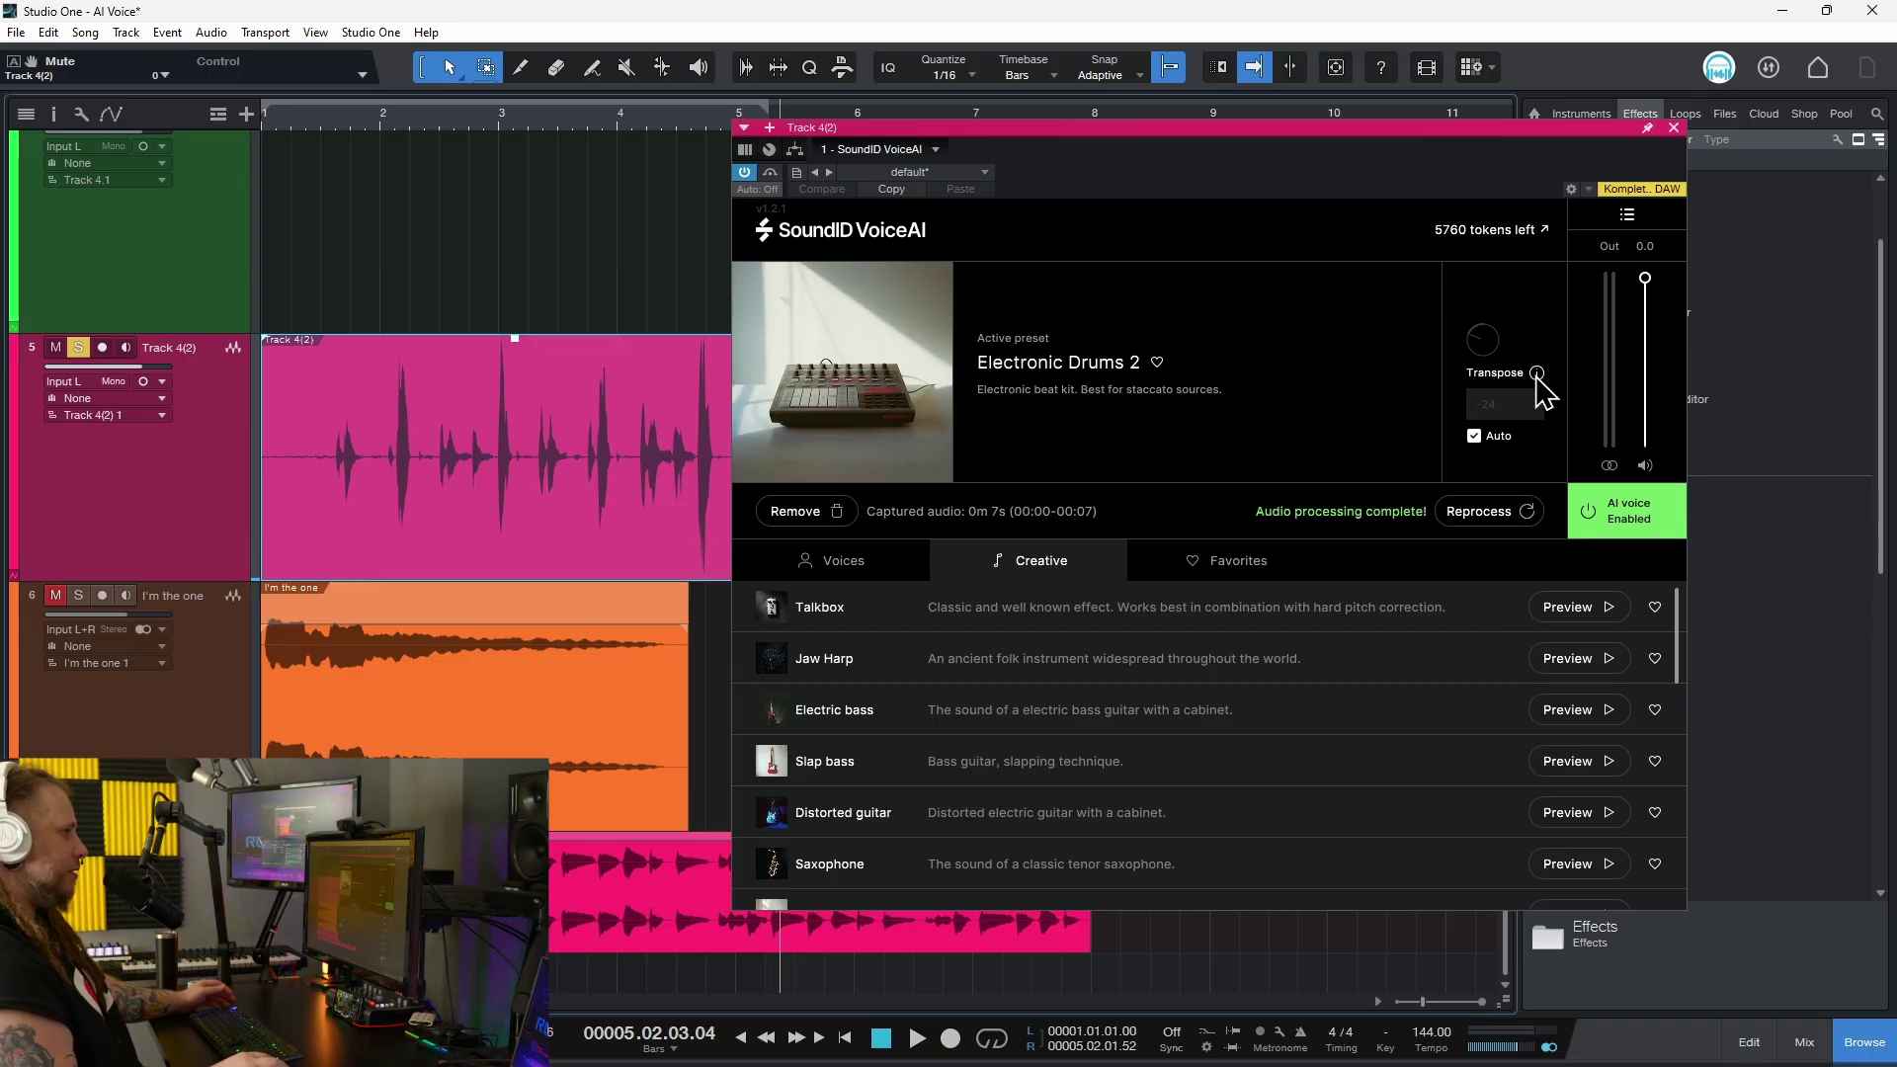
Try a manual Transpose value of -20 for the Electronic Drums 2 preset and return Transpose to Auto.
click(1474, 435)
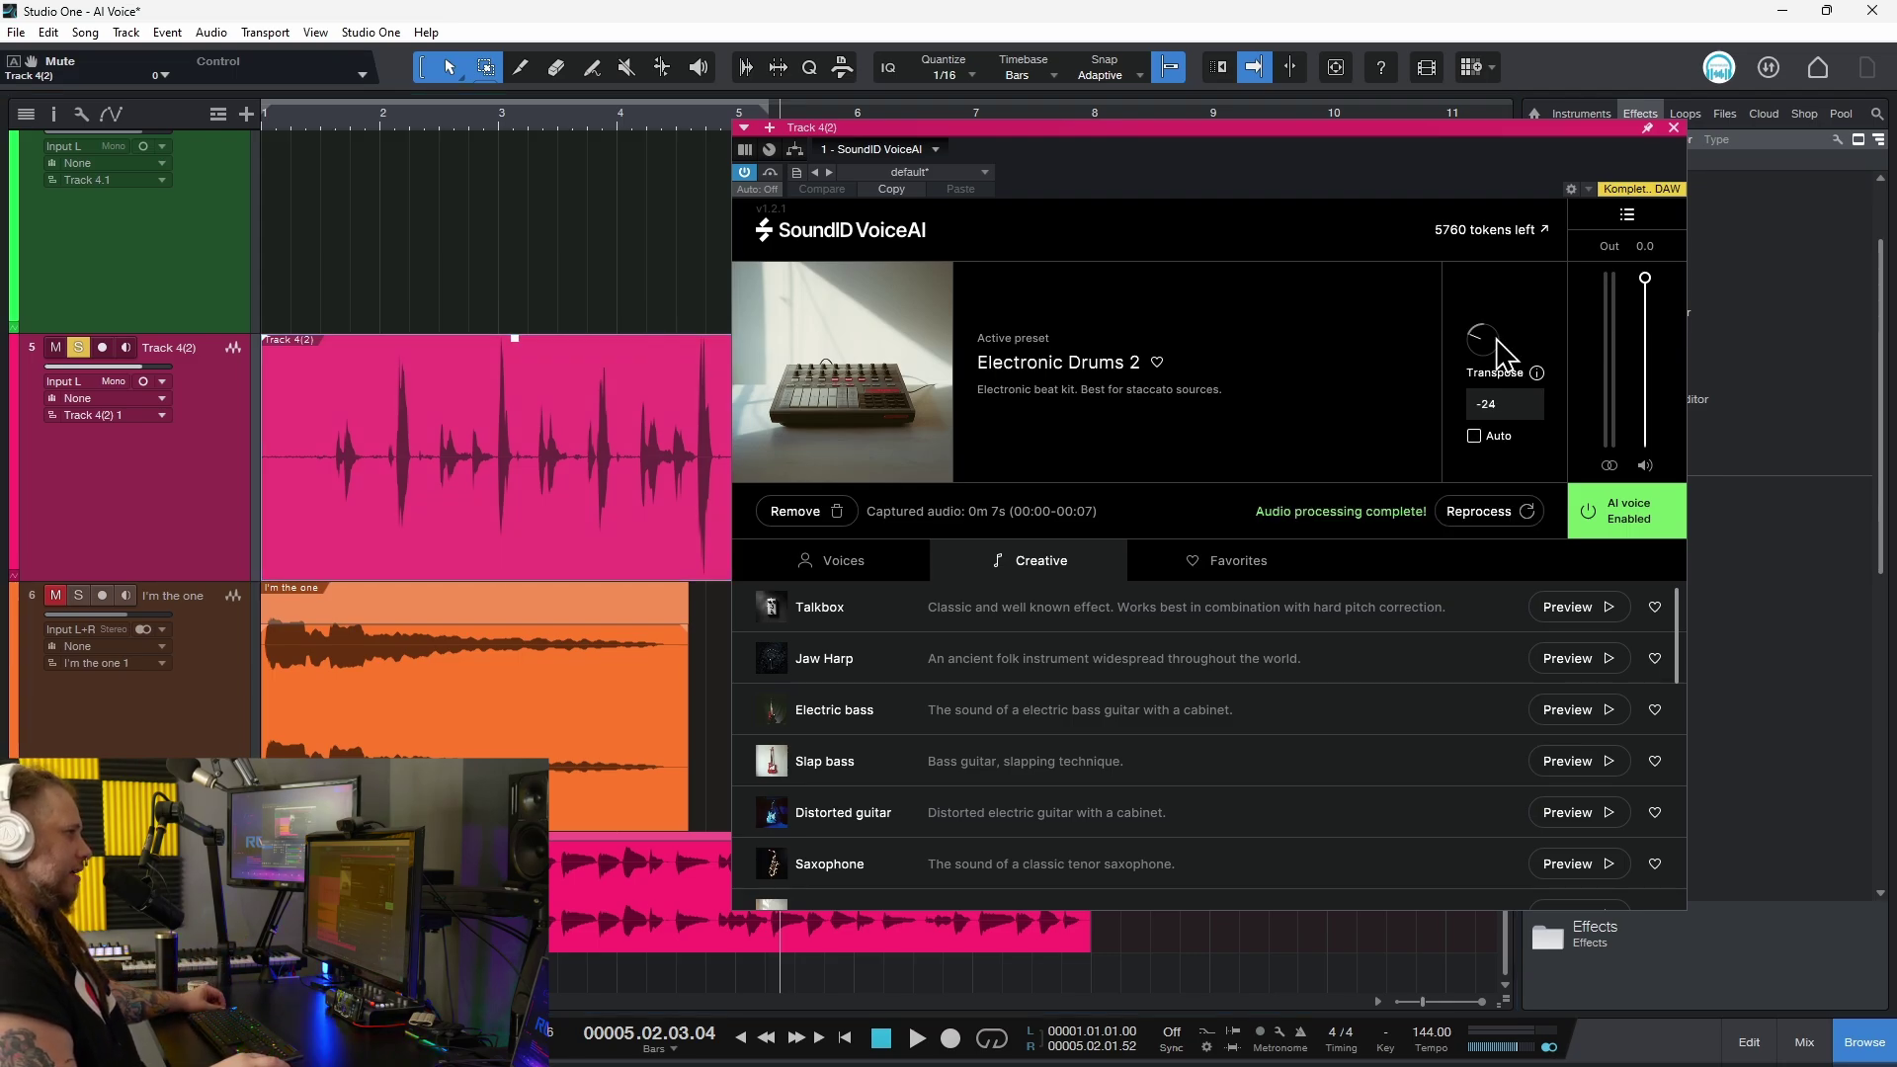
drag(1496, 324, 1489, 455)
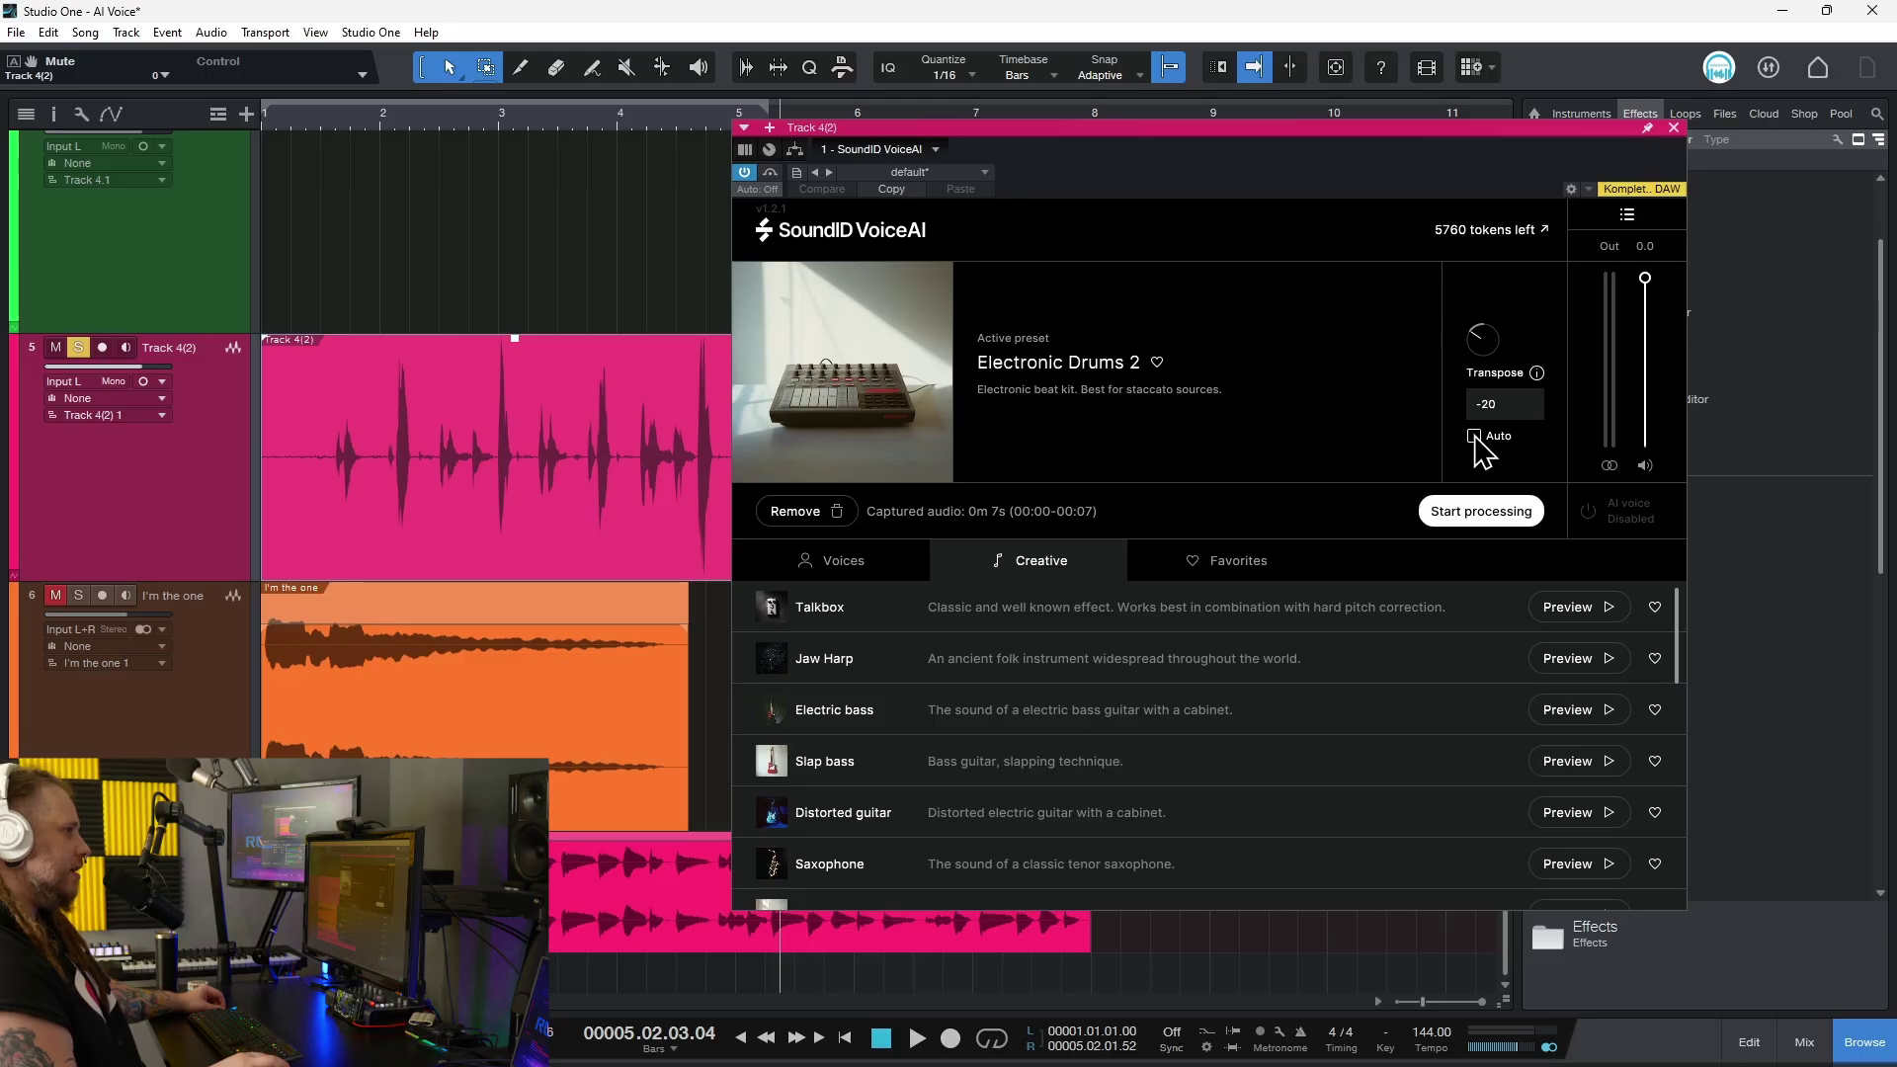
click(1474, 435)
Replay the processed electronic drums from bar 2 to about bar 3.
scroll(854, 775, down, 1)
scroll(885, 771, up, 1)
click(380, 115)
key(space)
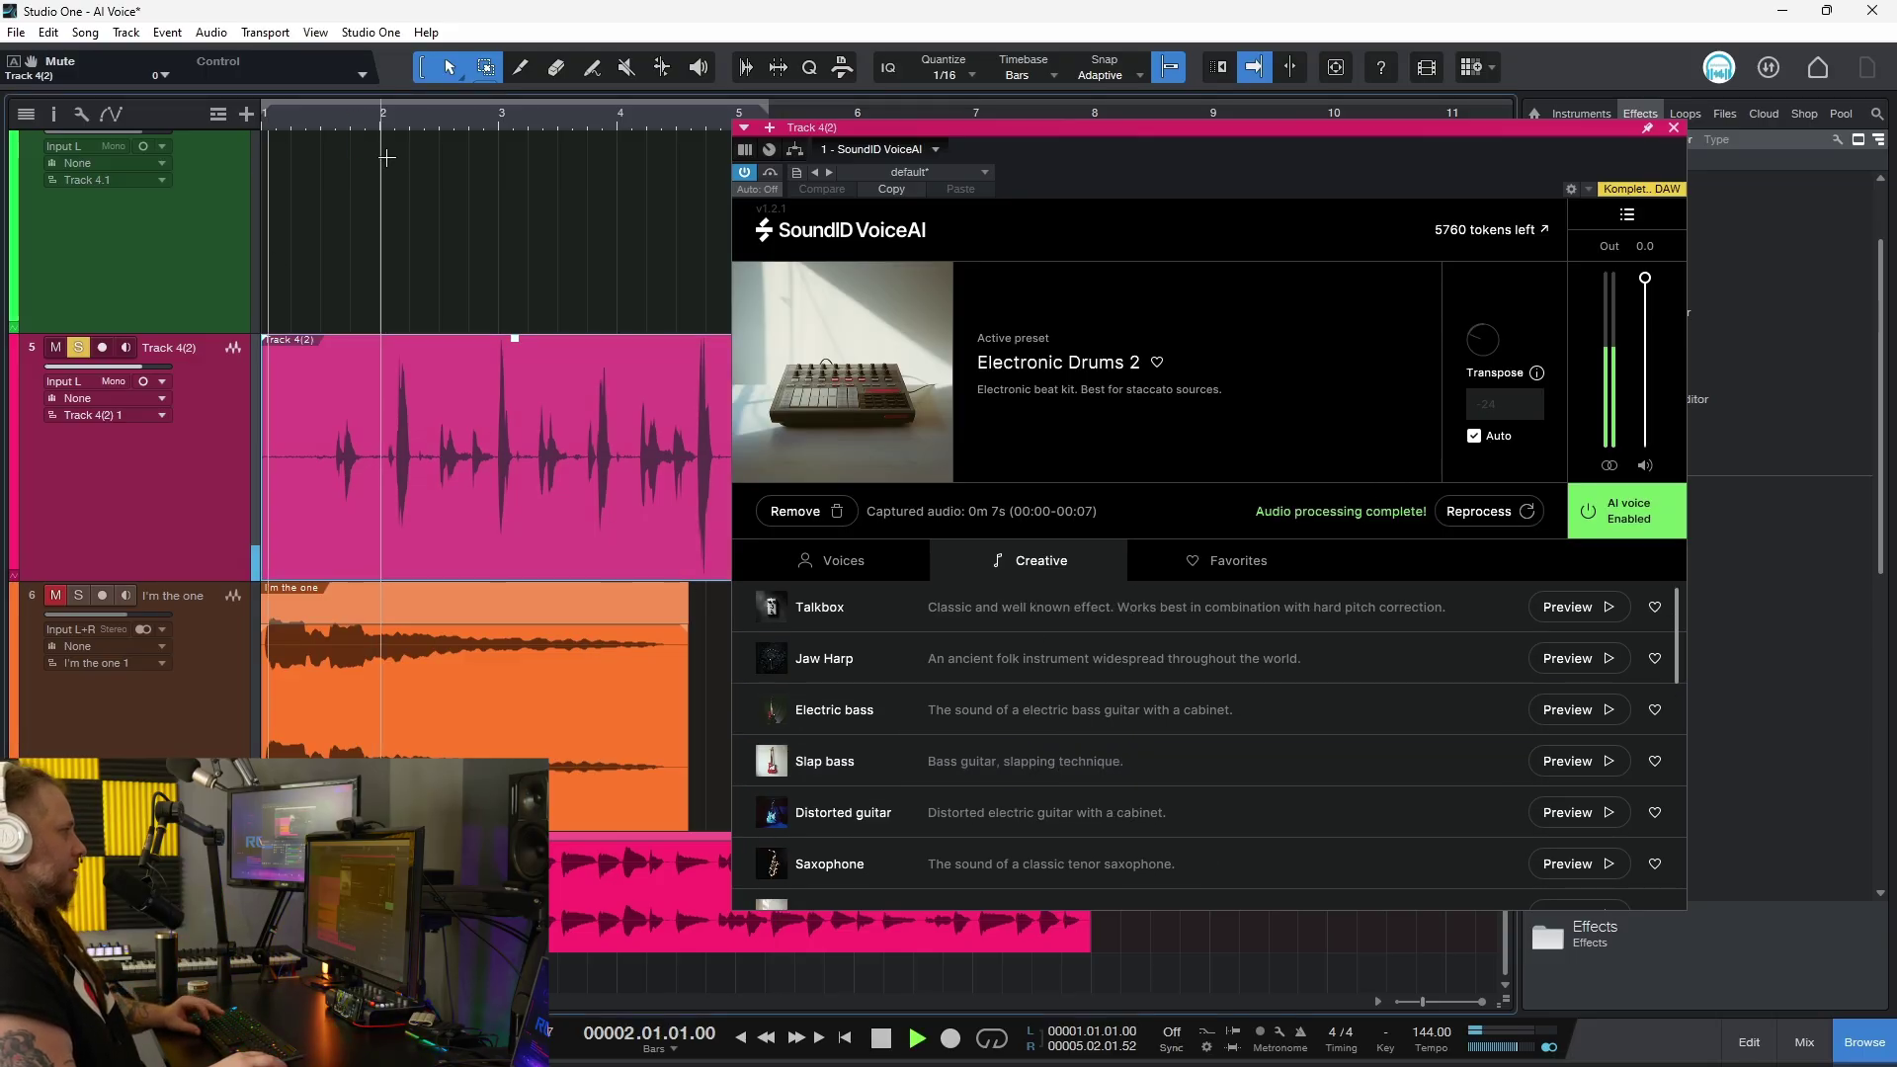
key(space)
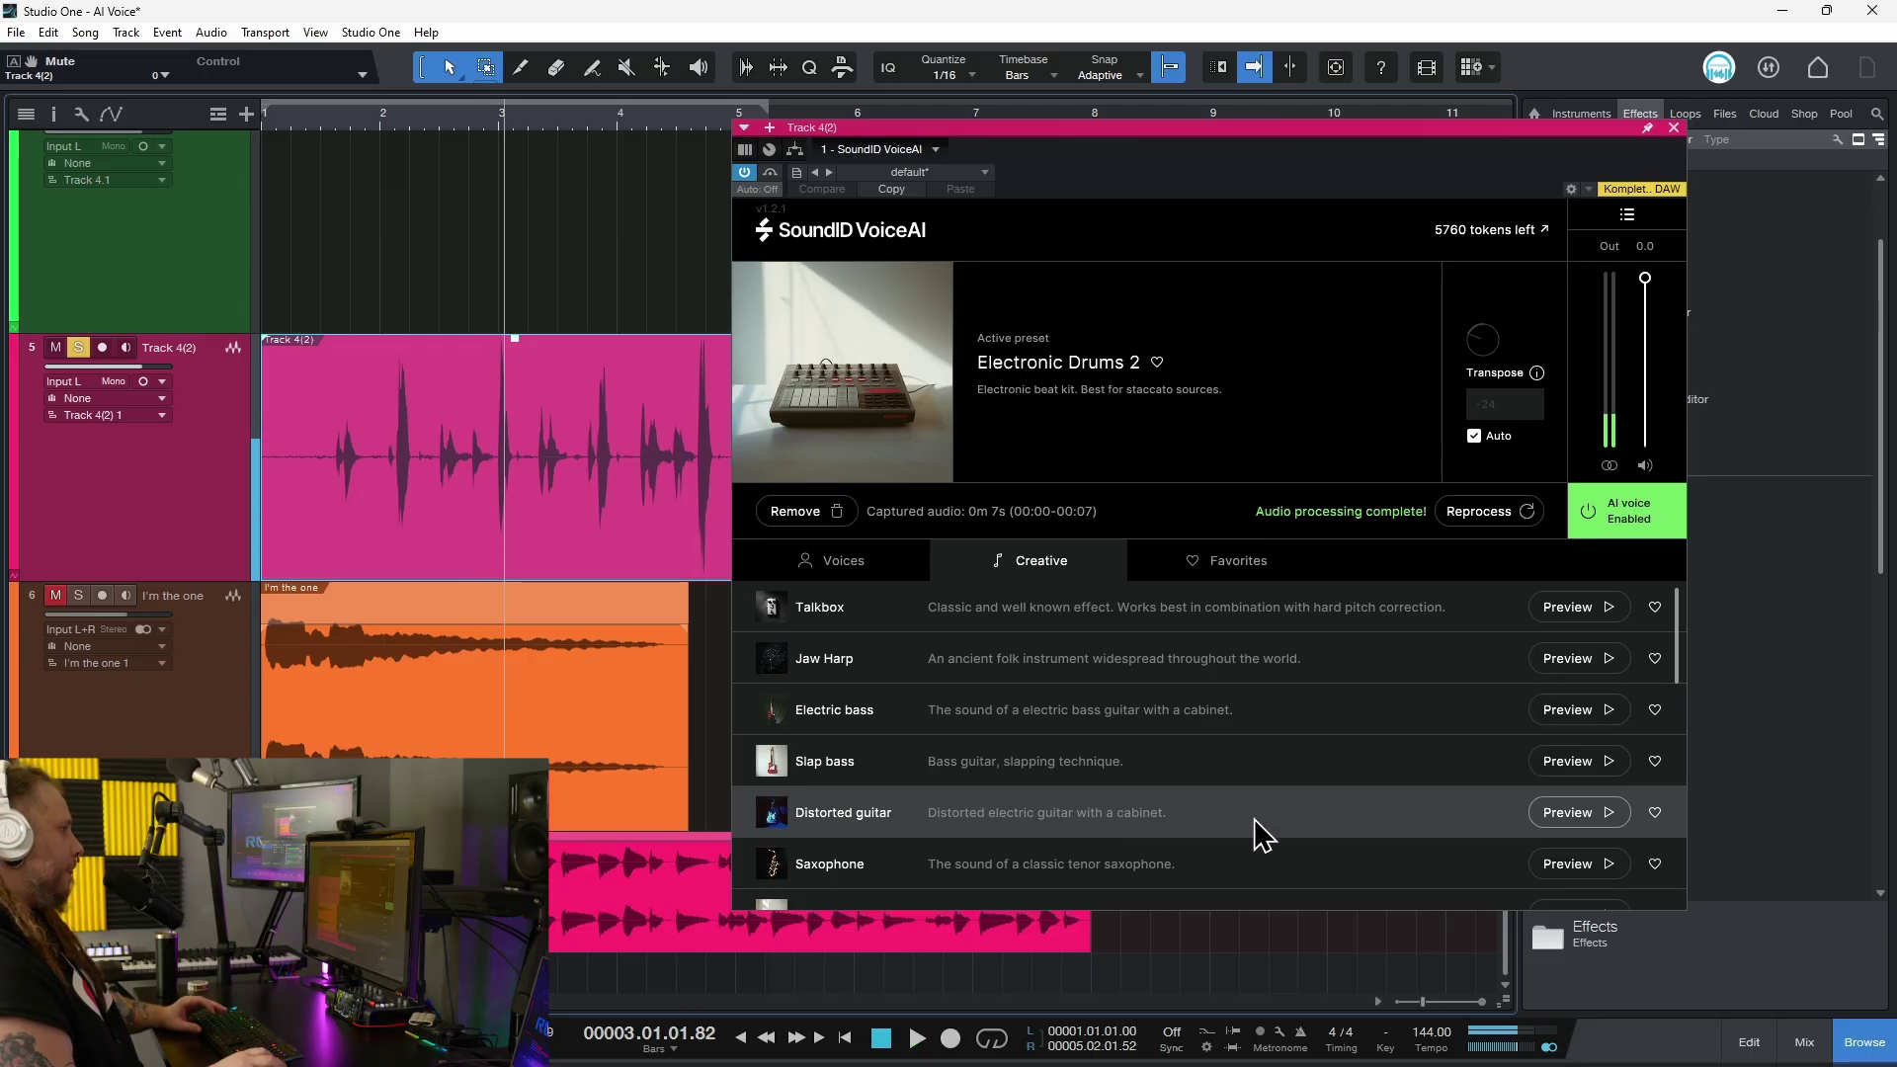
Choose the Acoustic Drums 1 creative preset, preview it, and process the captured Track 4(2) audio with Auto transpose.
scroll(1080, 775, down, 4)
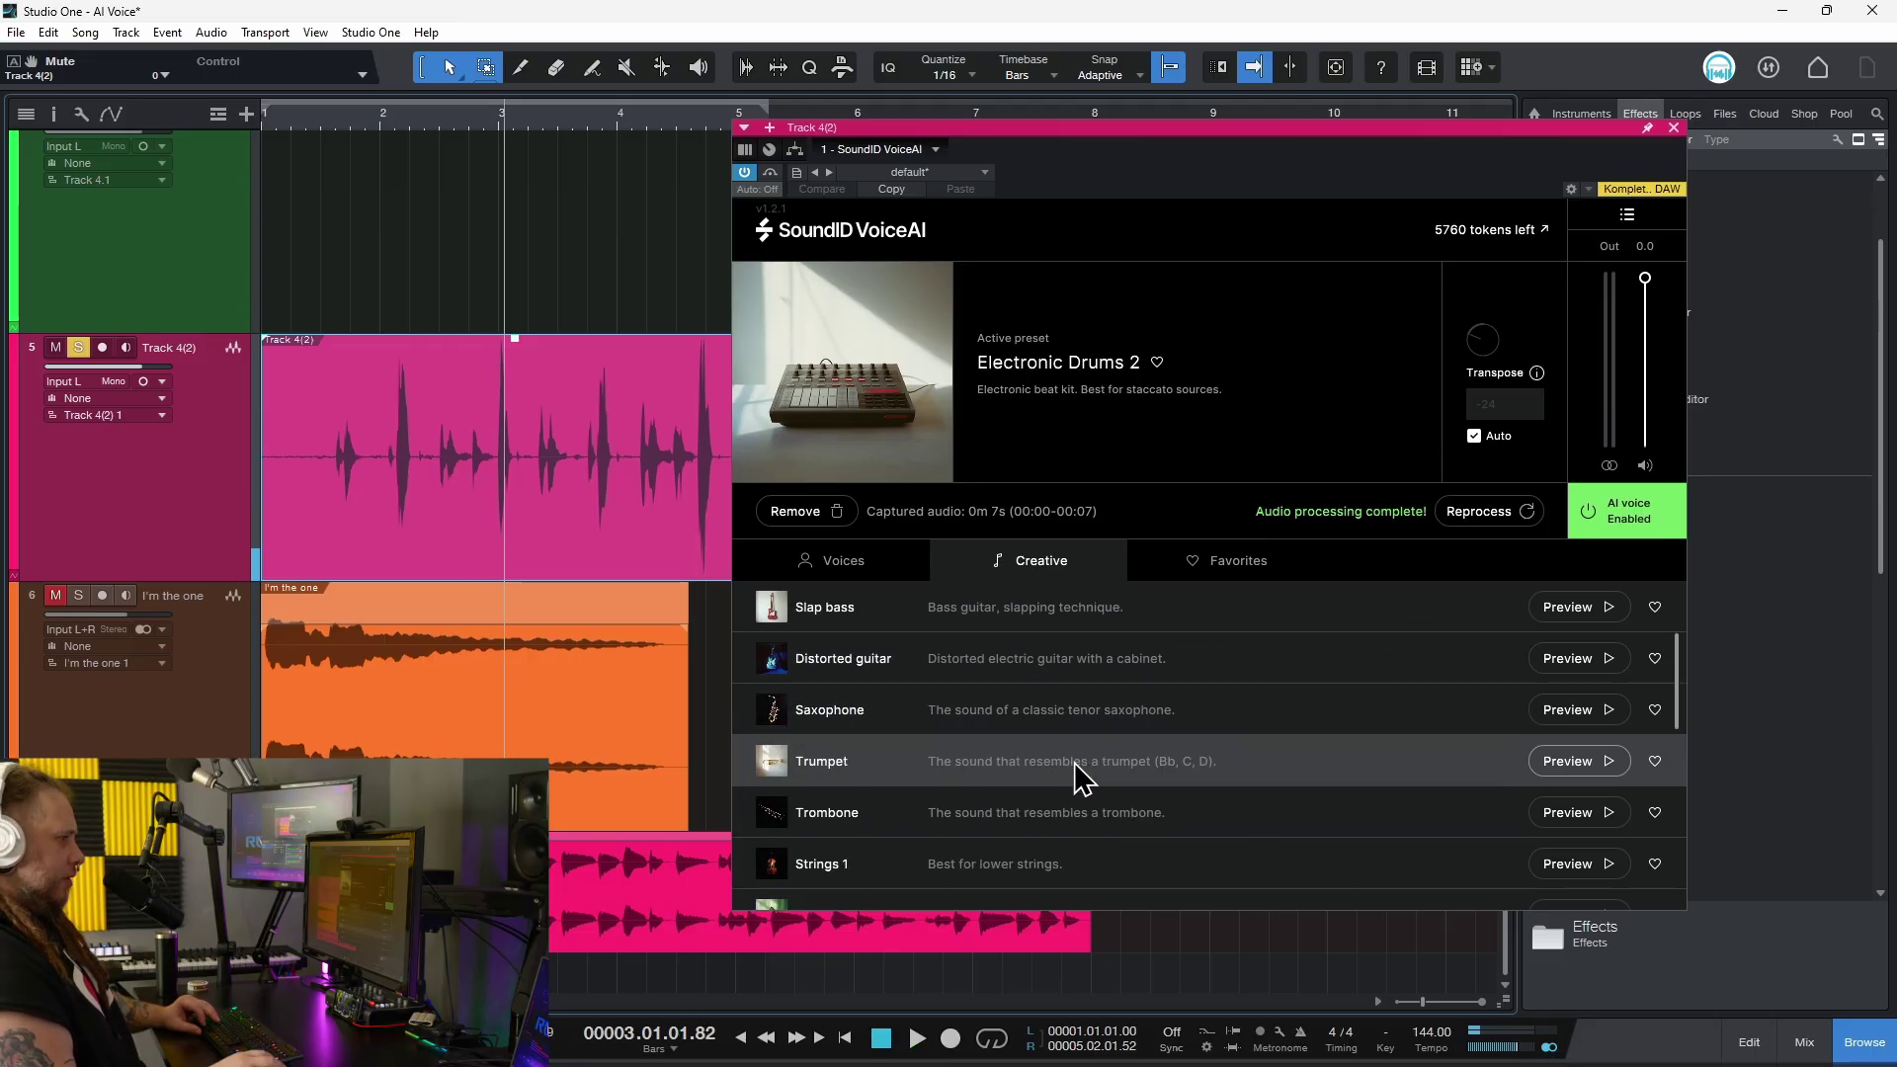
scroll(1080, 775, down, 6)
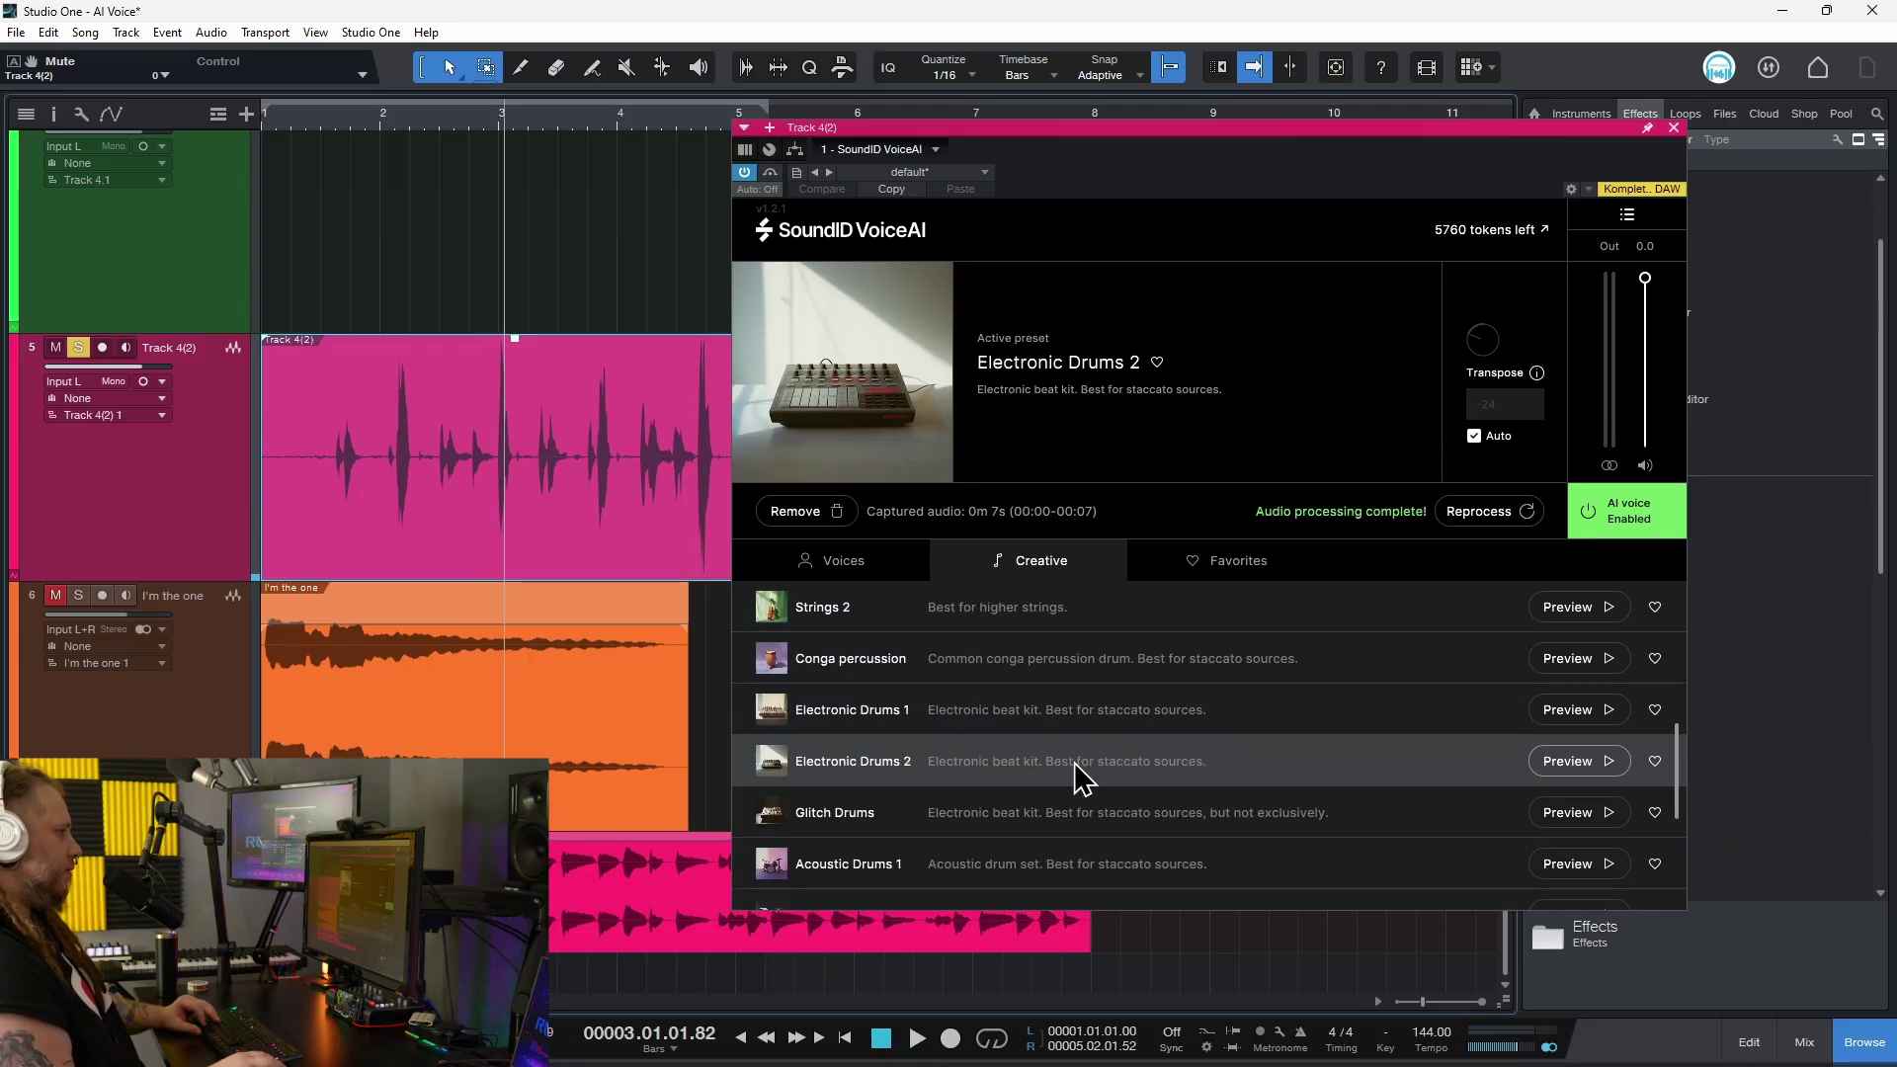
scroll(1080, 774, down, 1)
click(1050, 781)
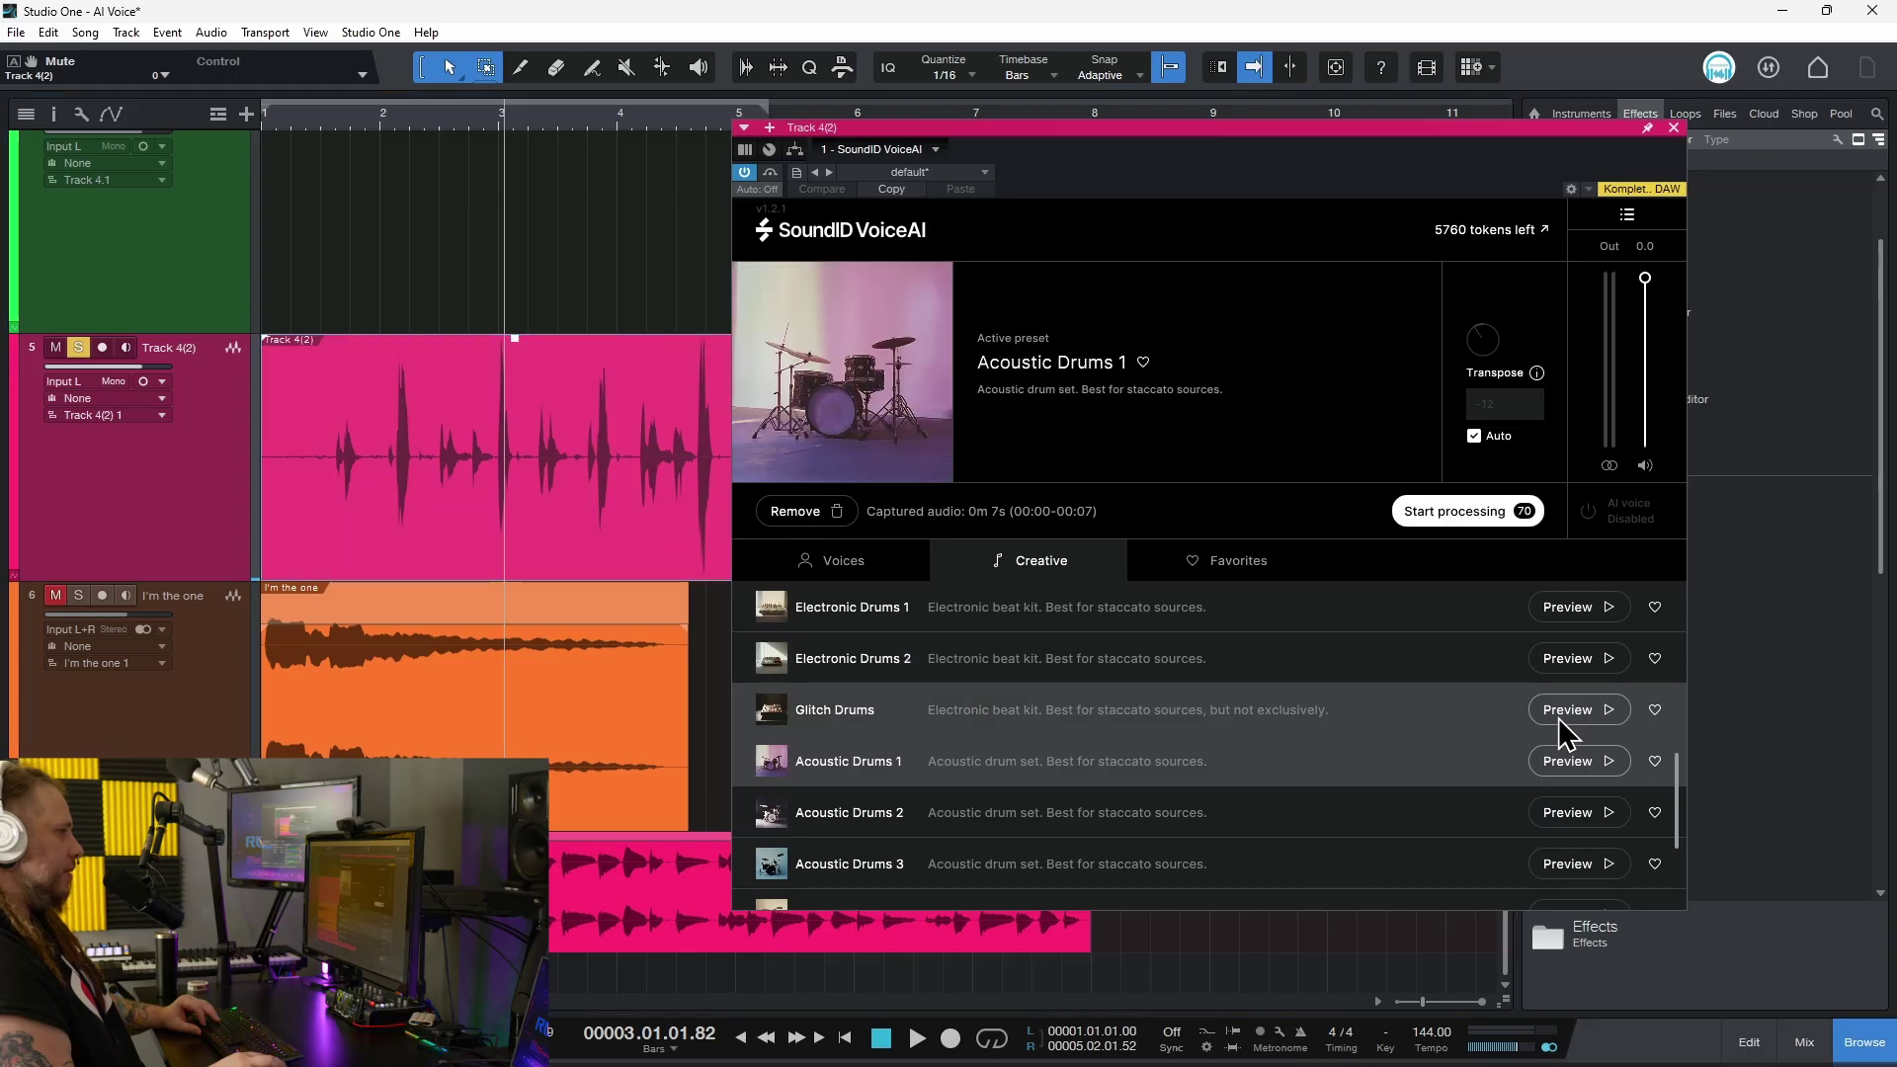
click(1563, 770)
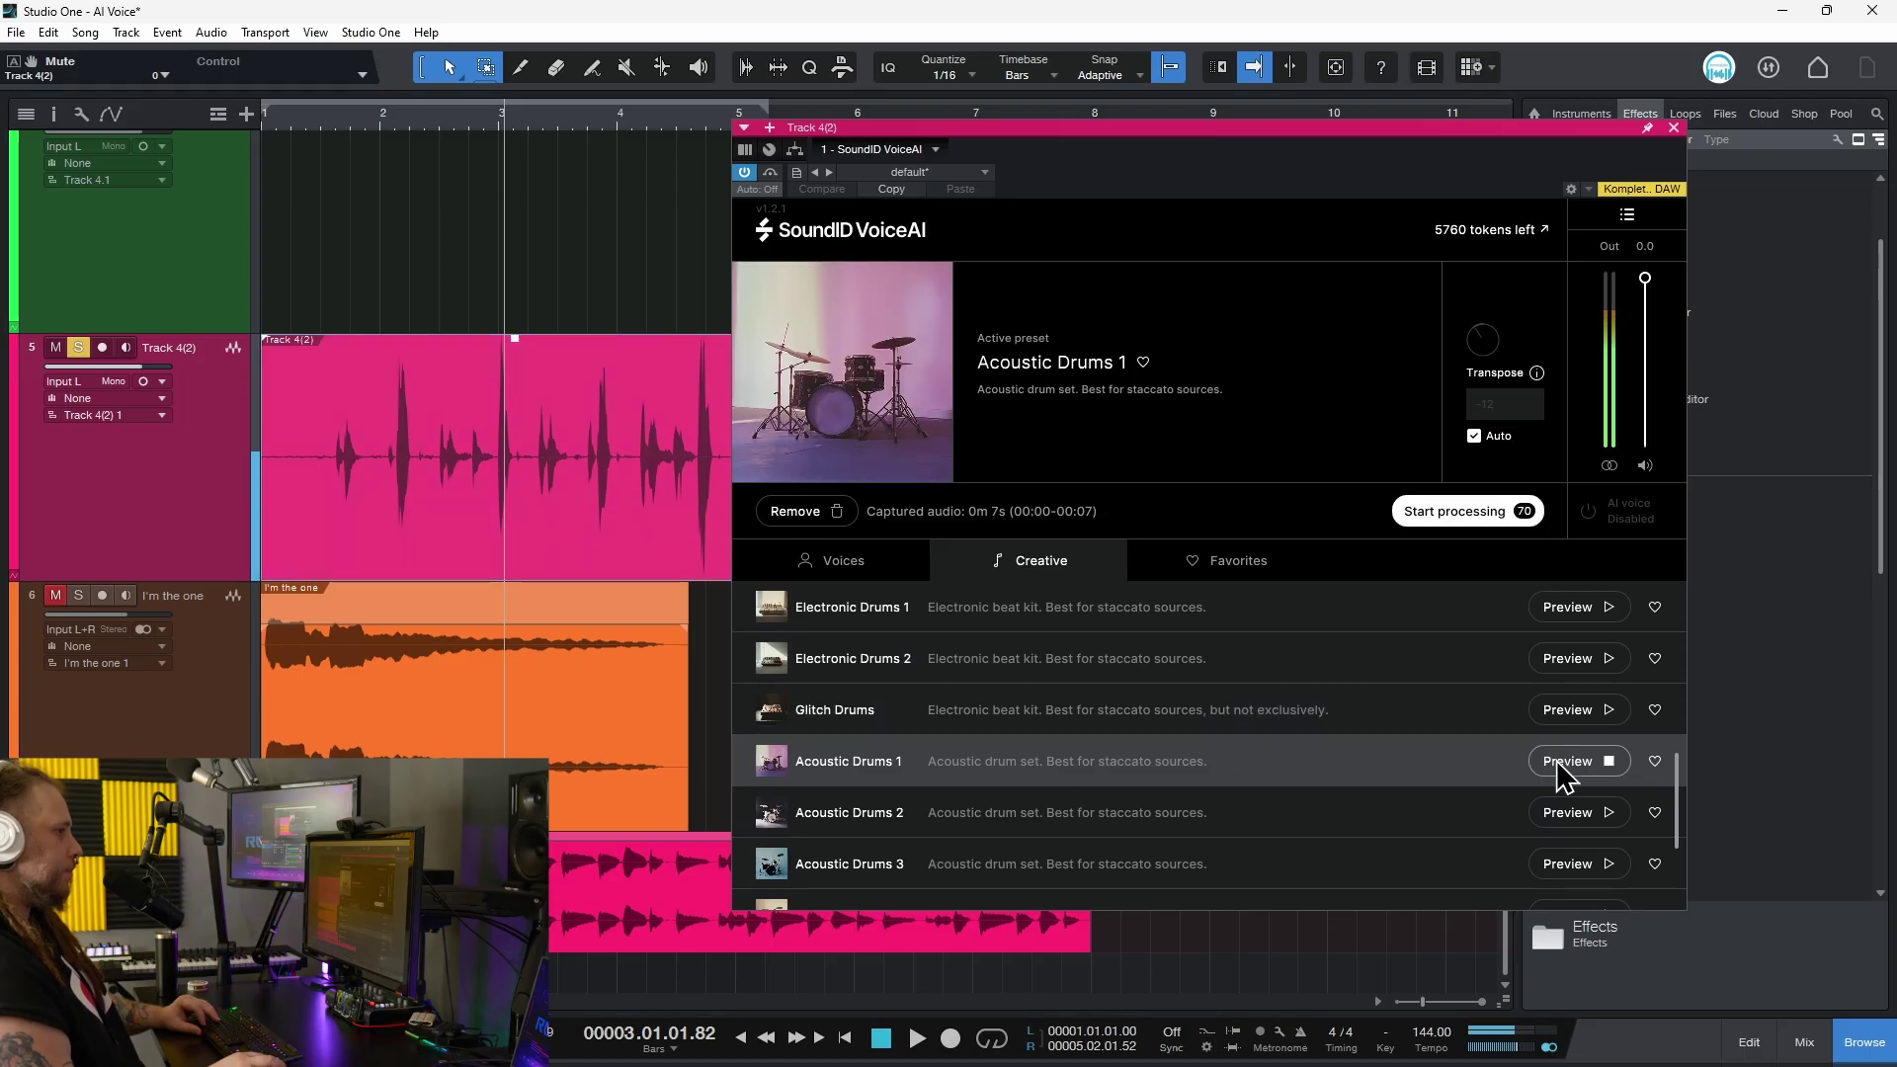
click(1561, 763)
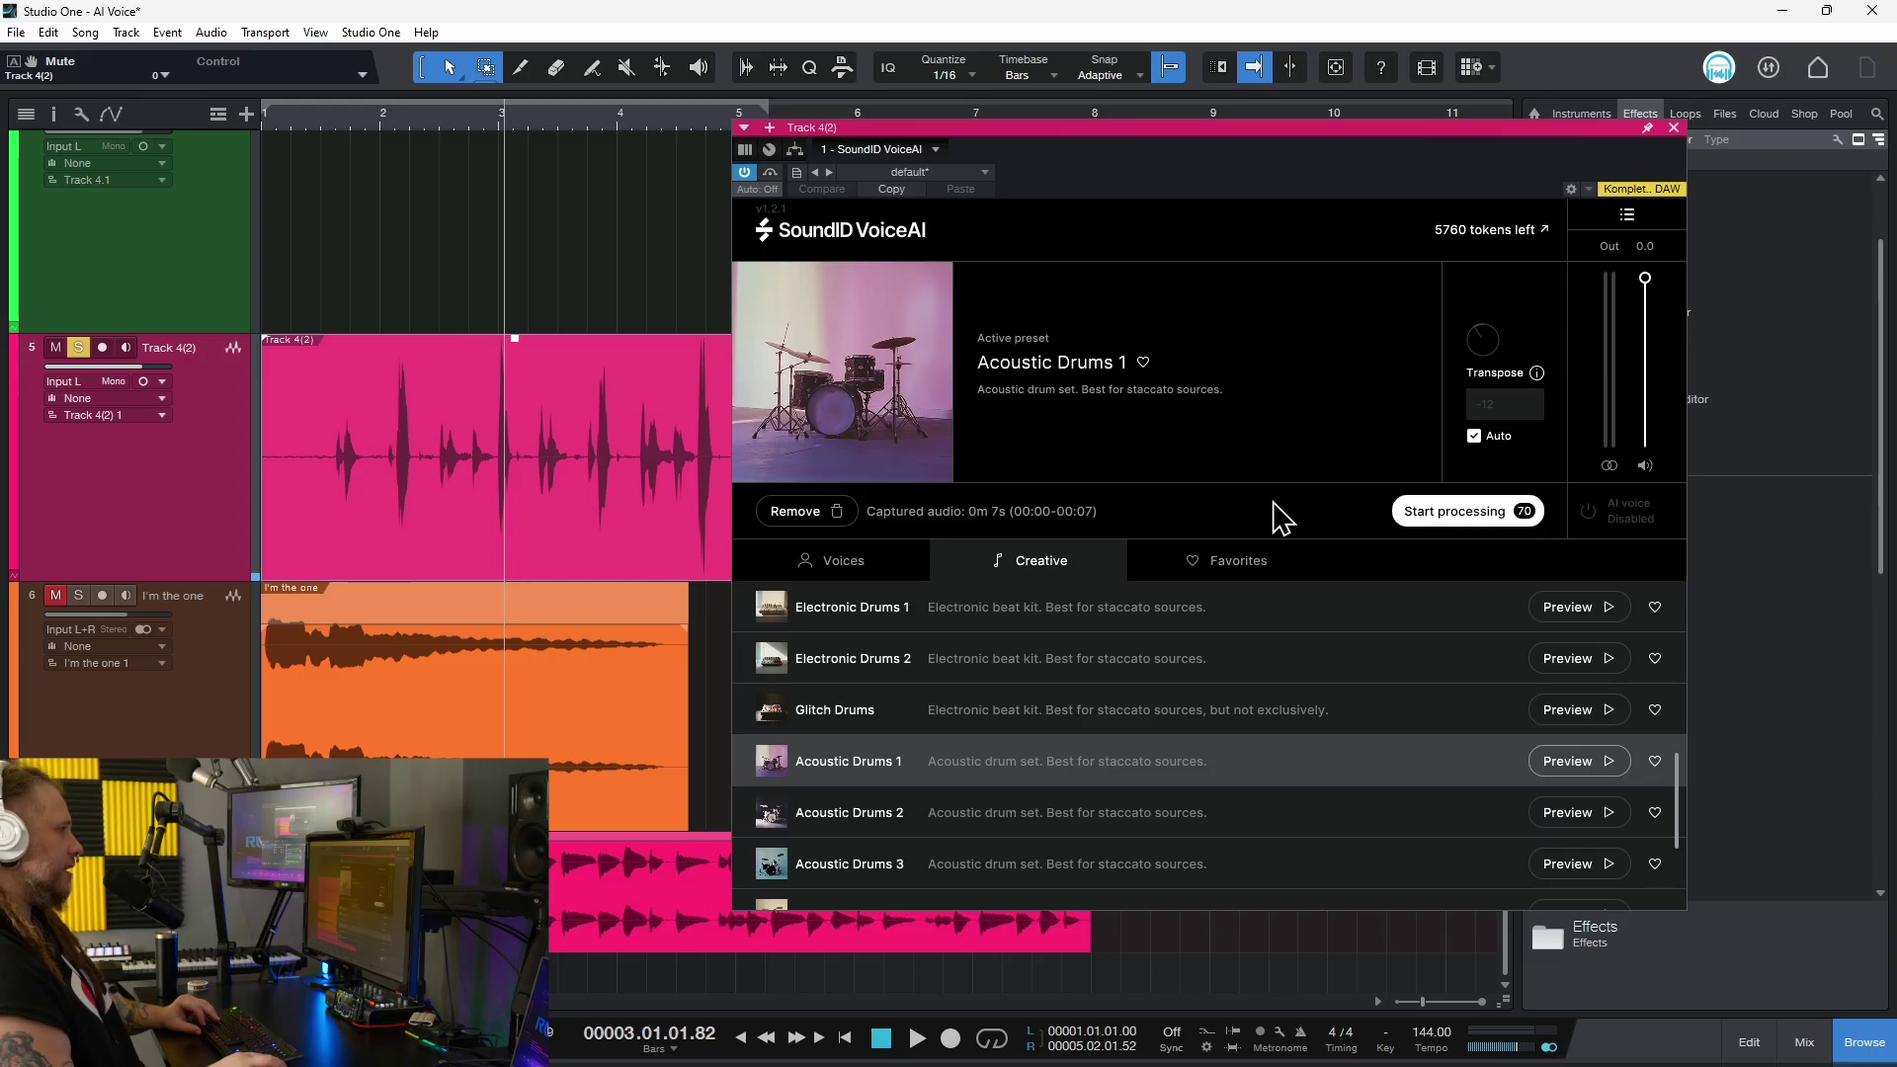
click(1470, 512)
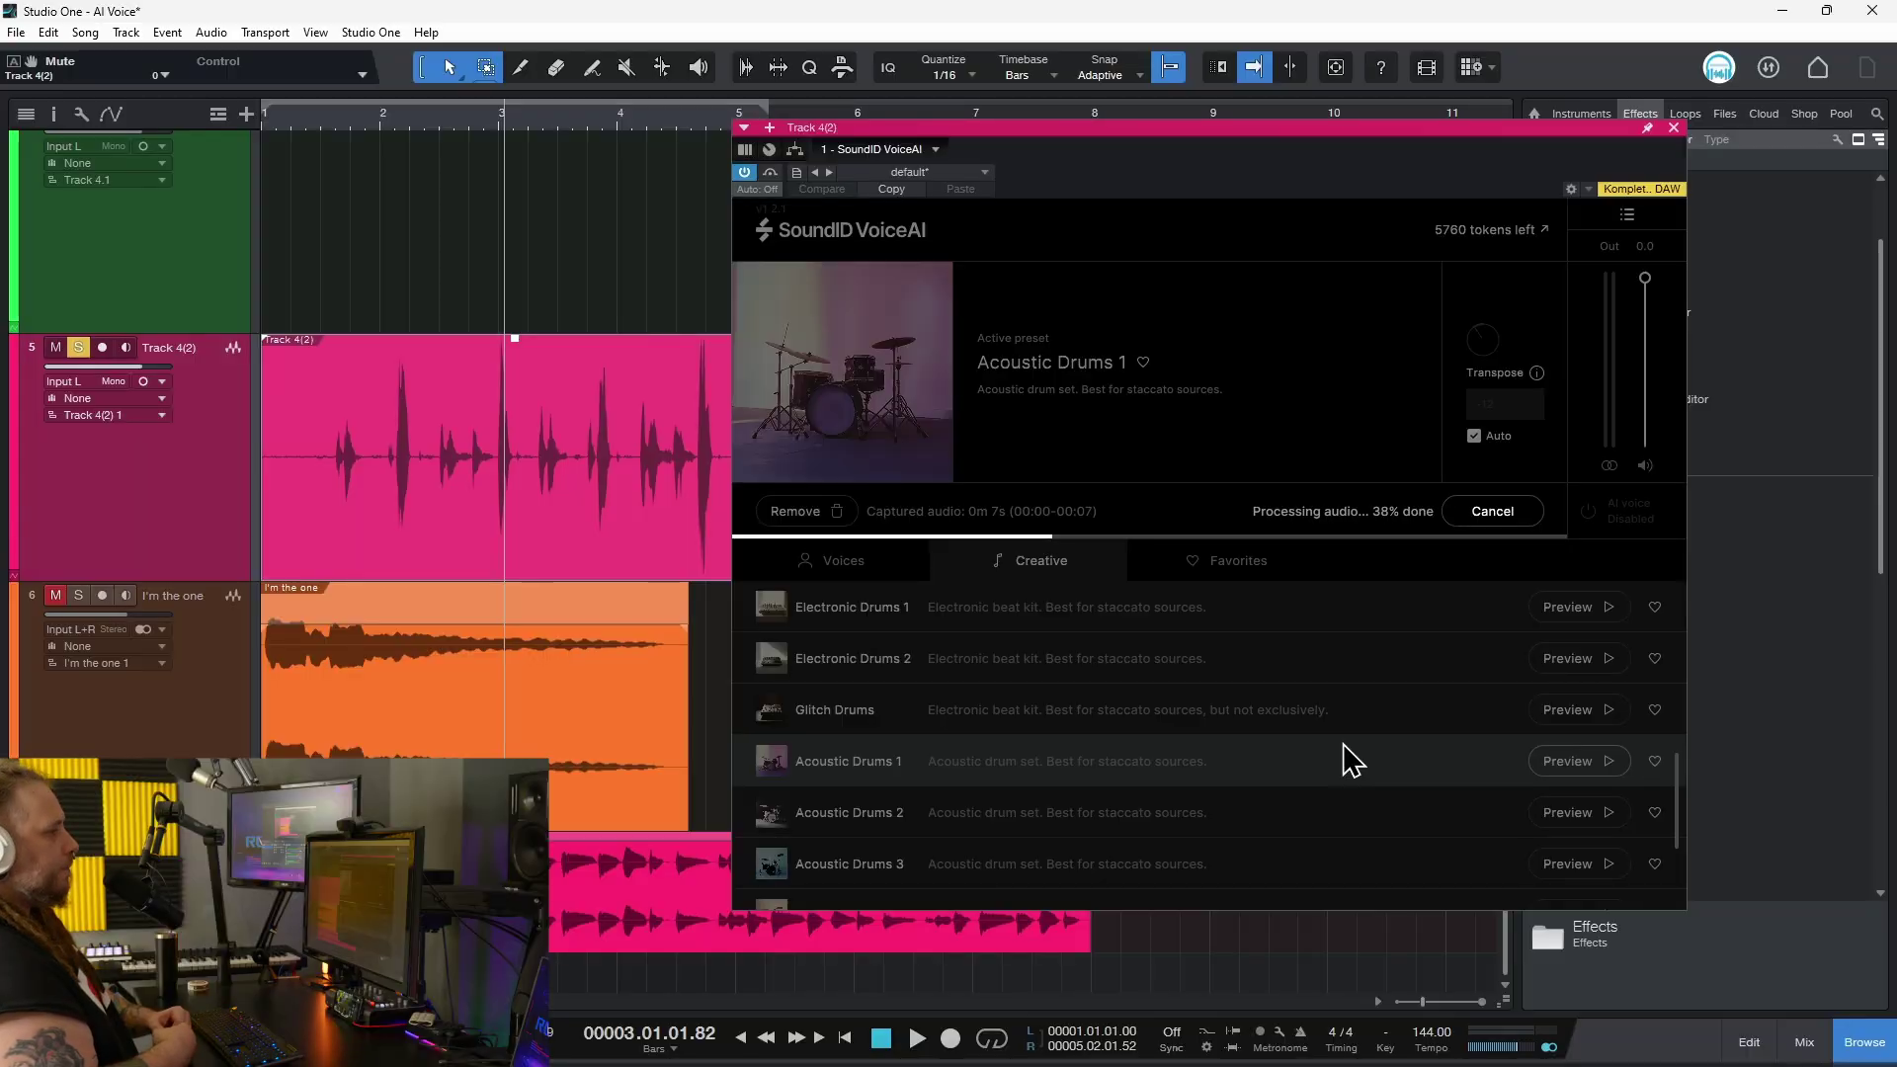
Audition the Acoustic Drums 1 result on Track 4(2), comparing playback from bar 1 beat 3 with the plug-in bypassed and enabled.
key(space)
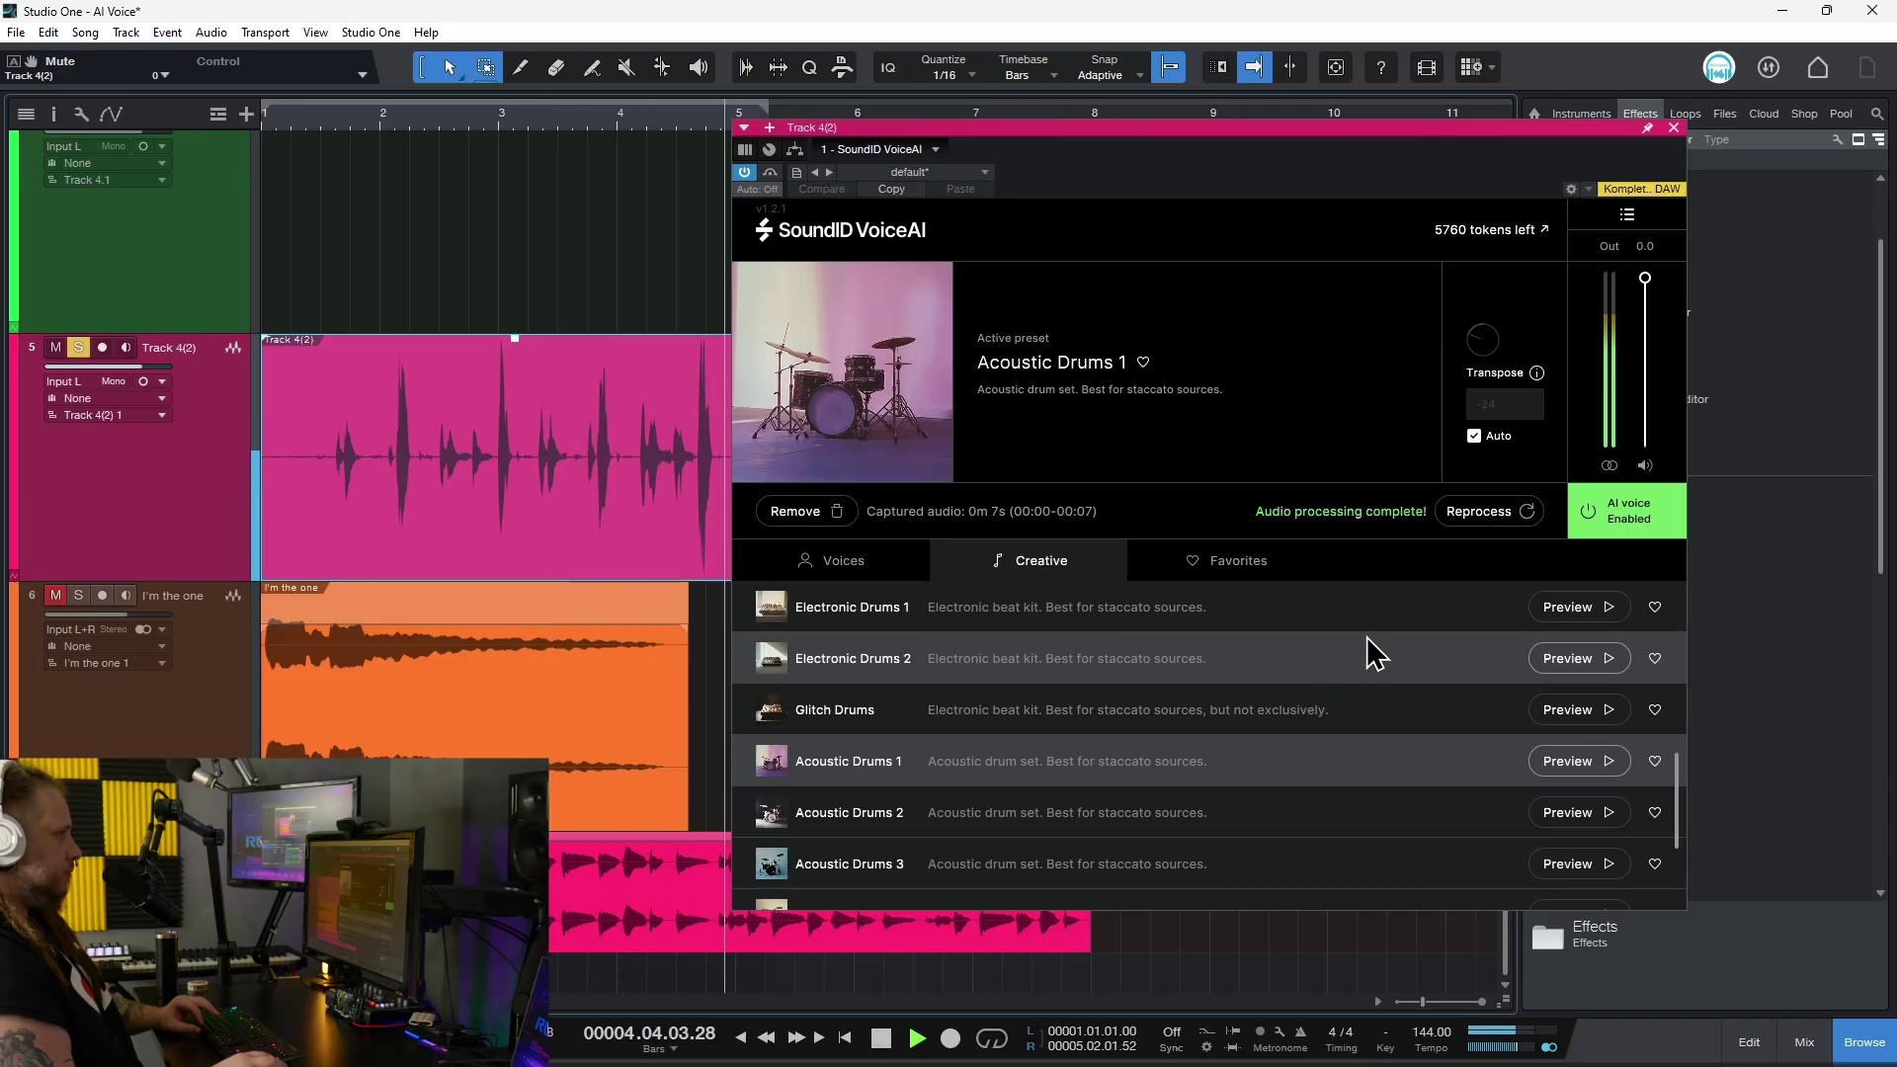
click(341, 120)
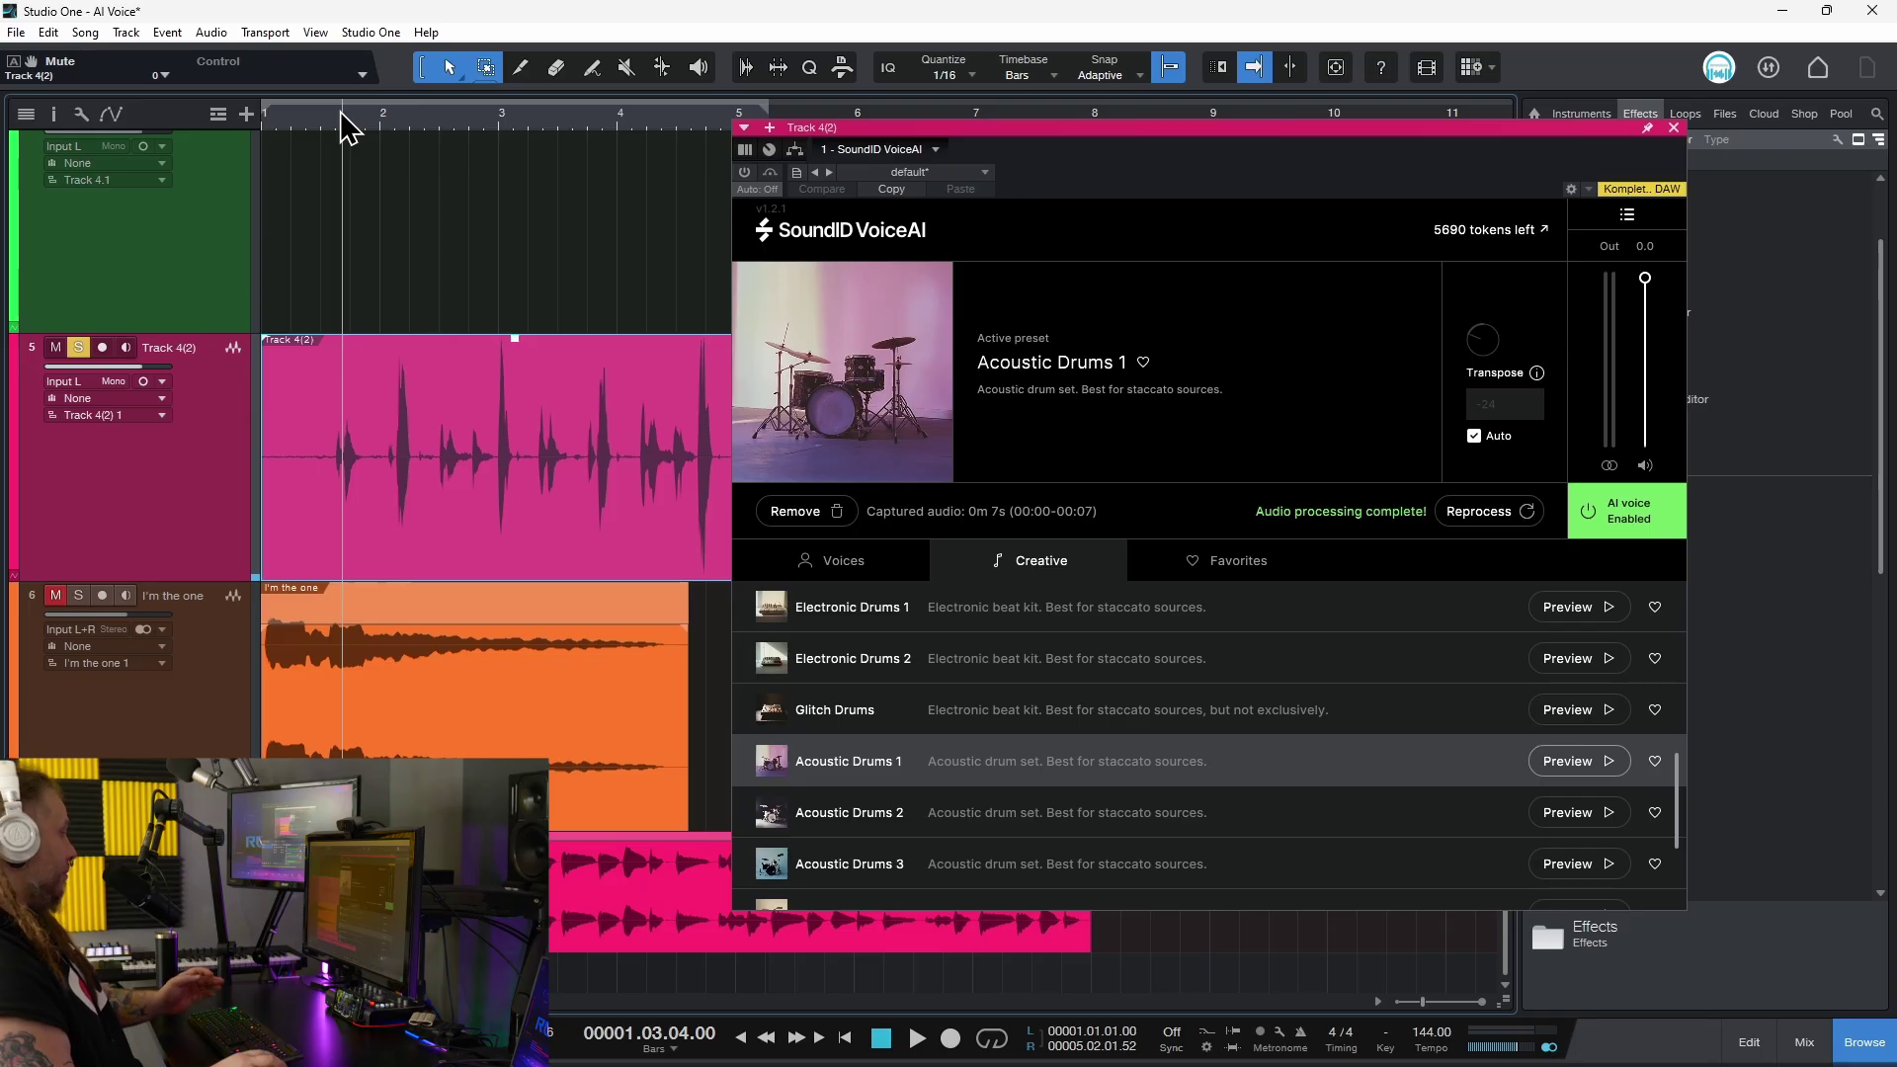
key(space)
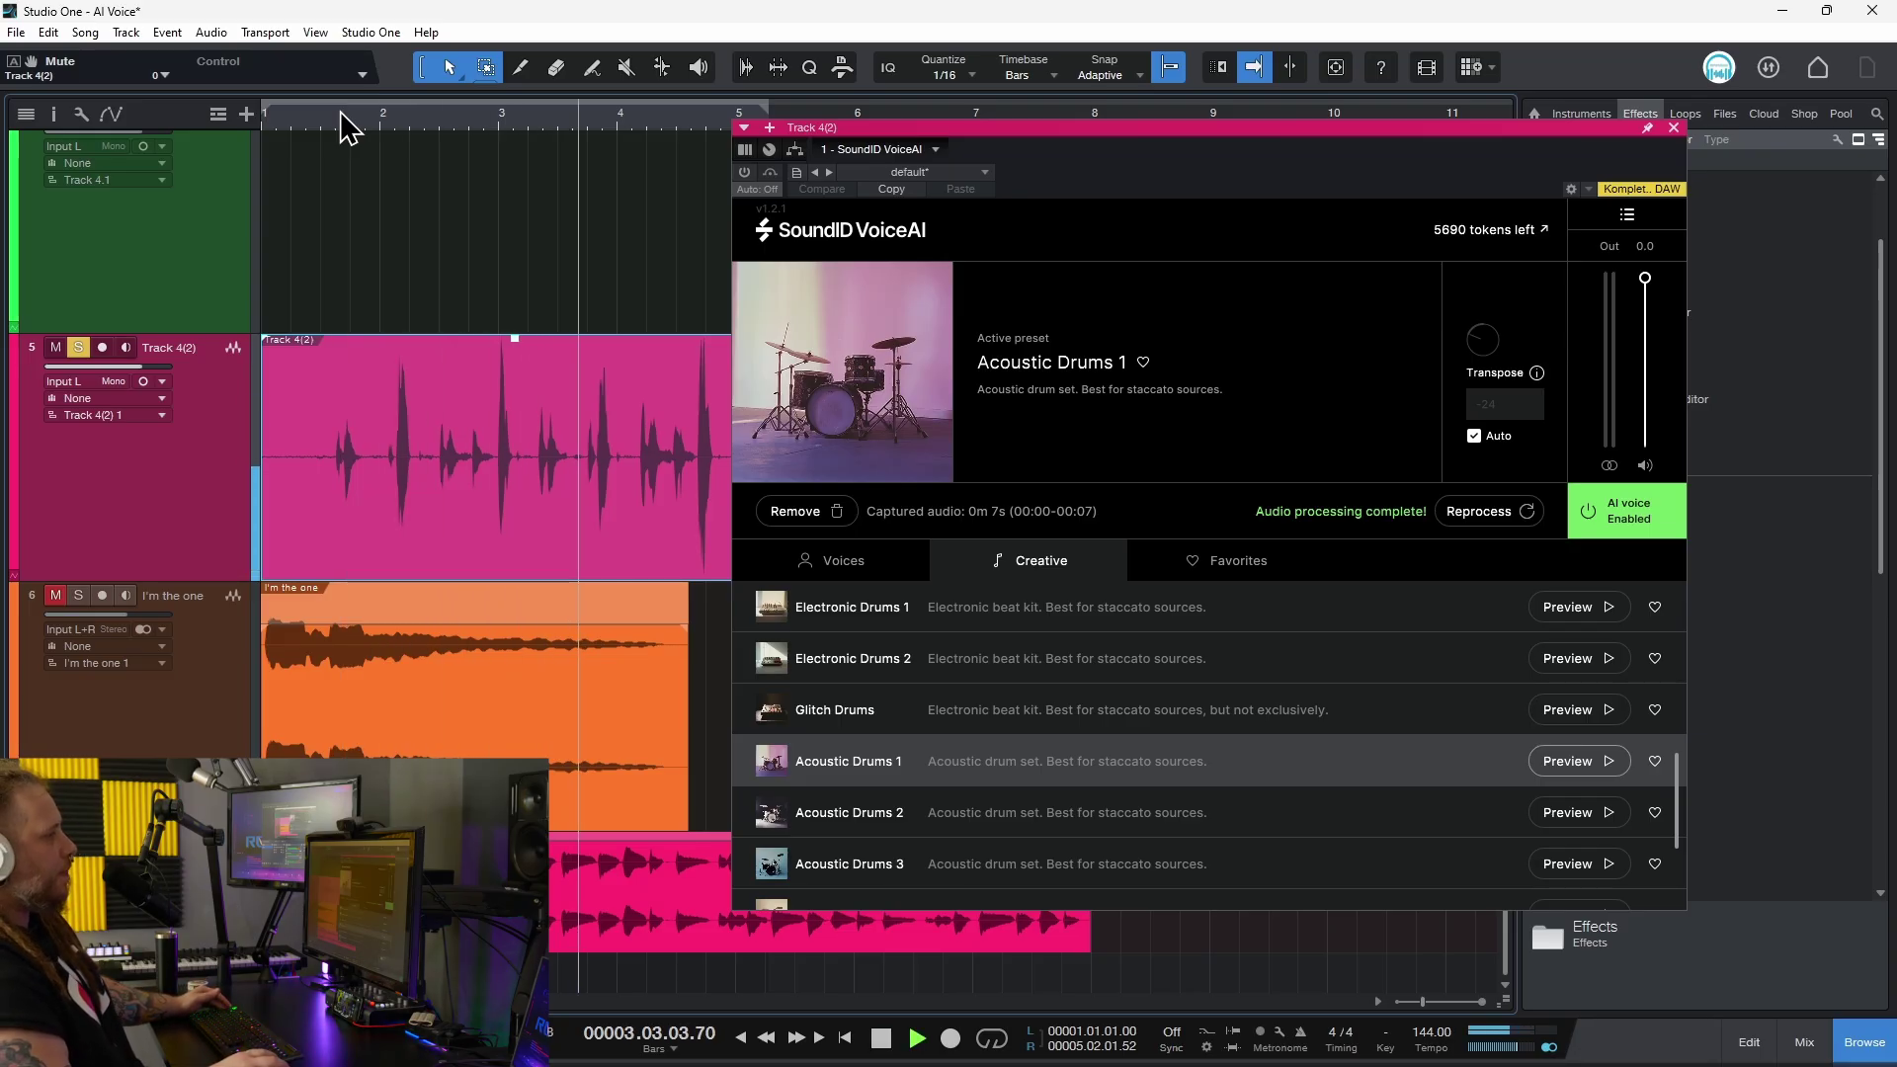
key(space)
click(334, 113)
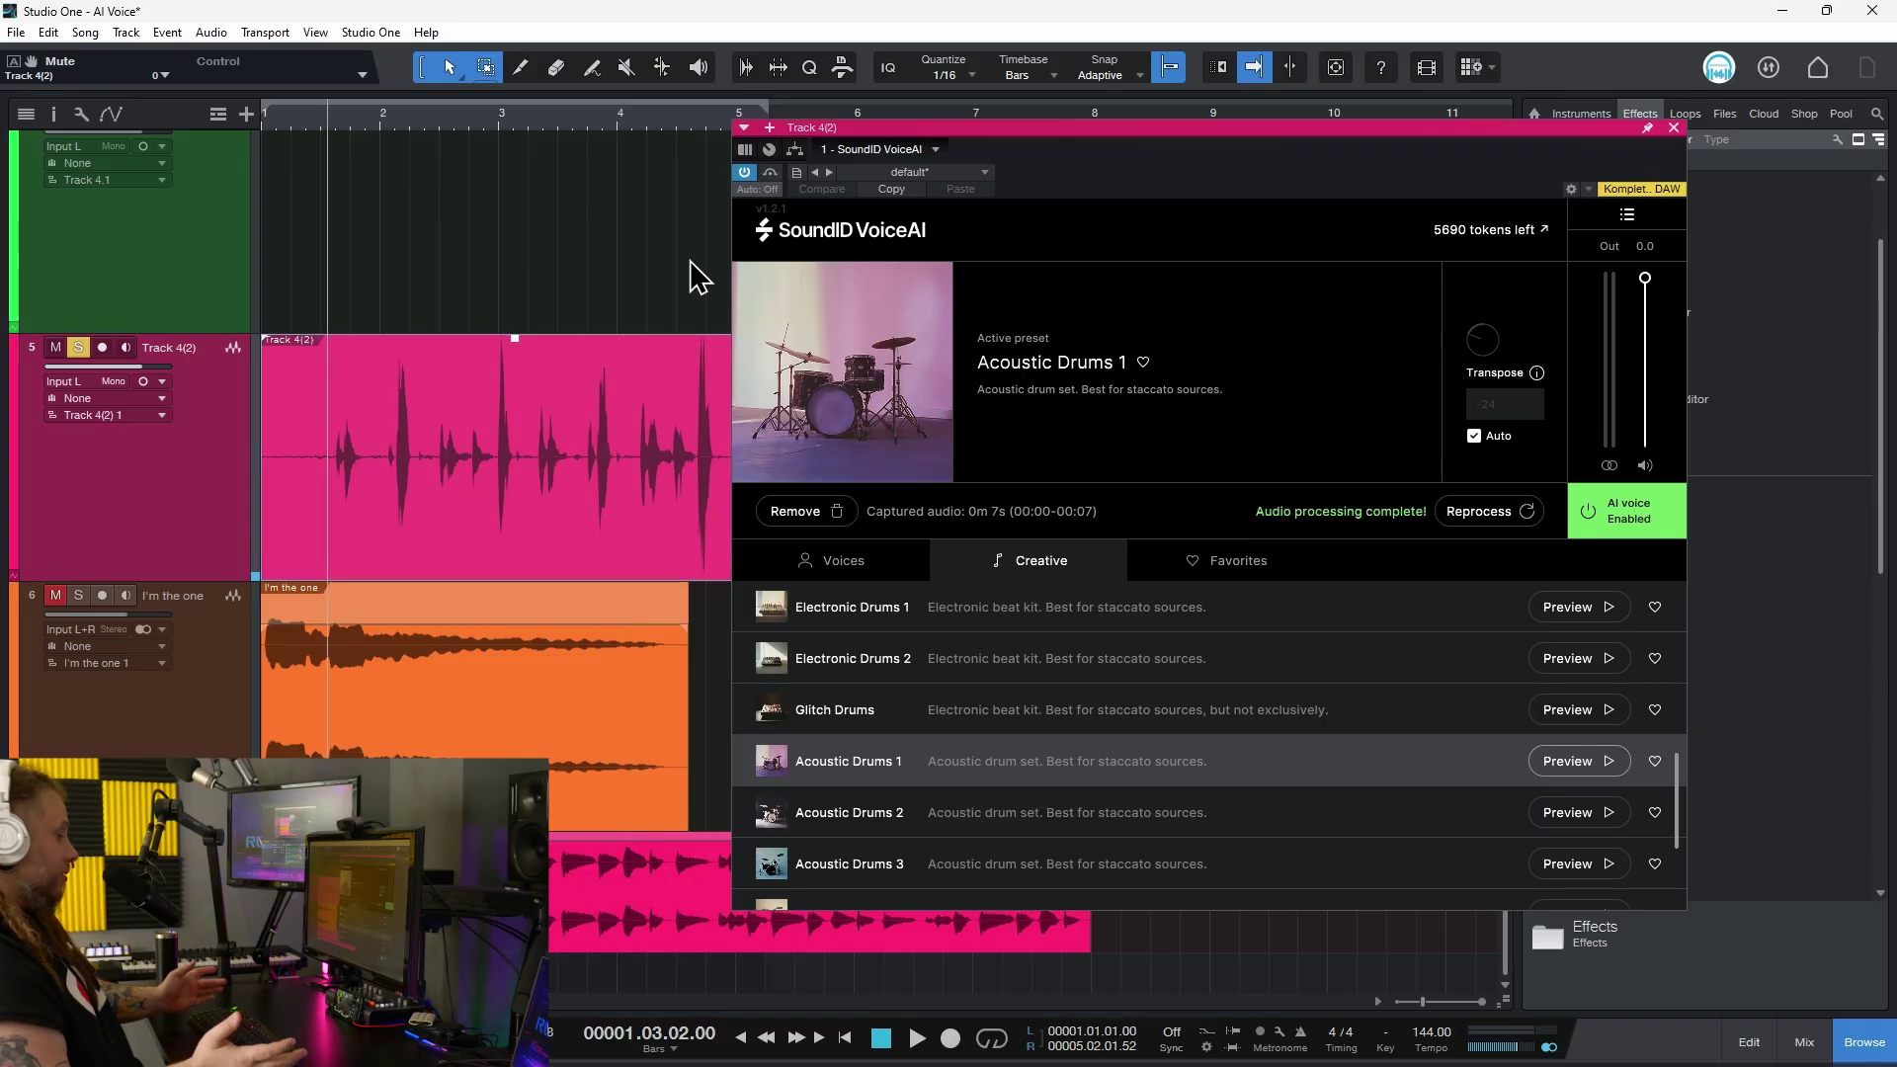
key(space)
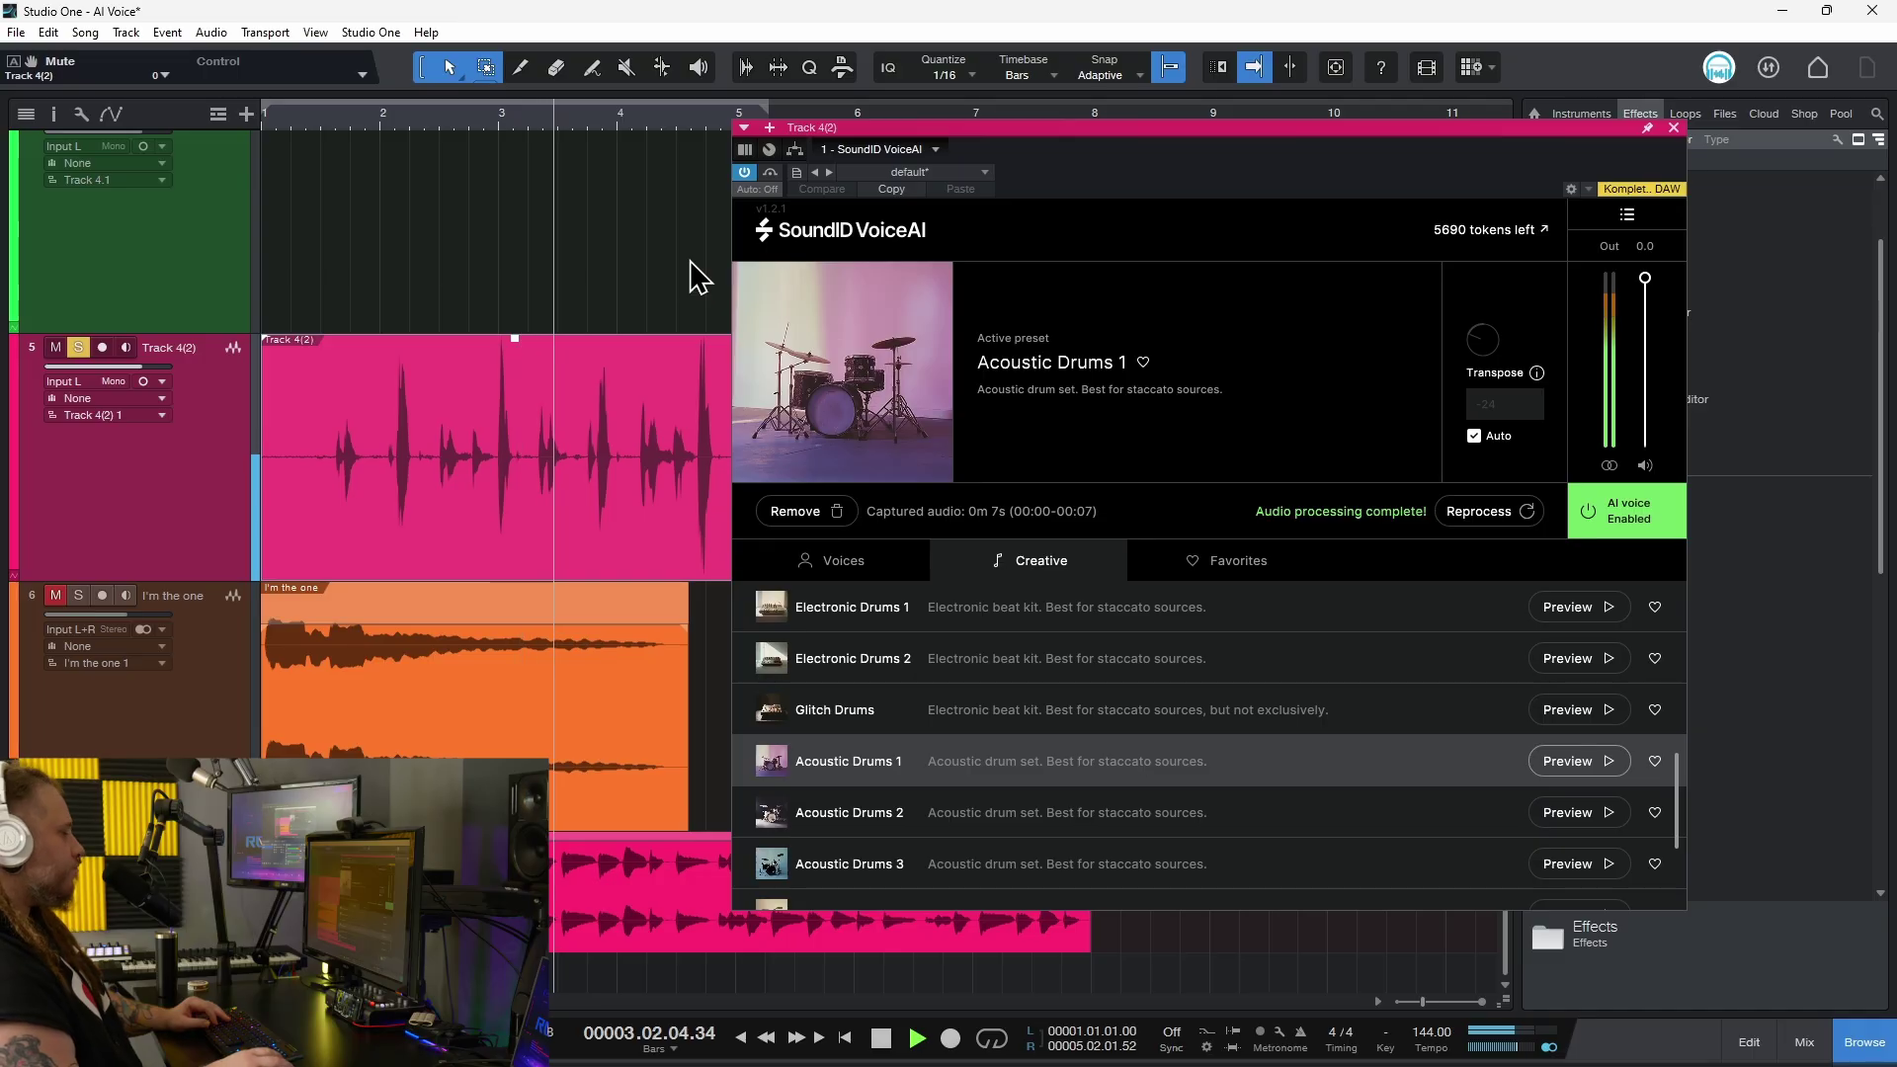
key(space)
Solo the I'm the one track and play its original recording from the song's start.
key(Home)
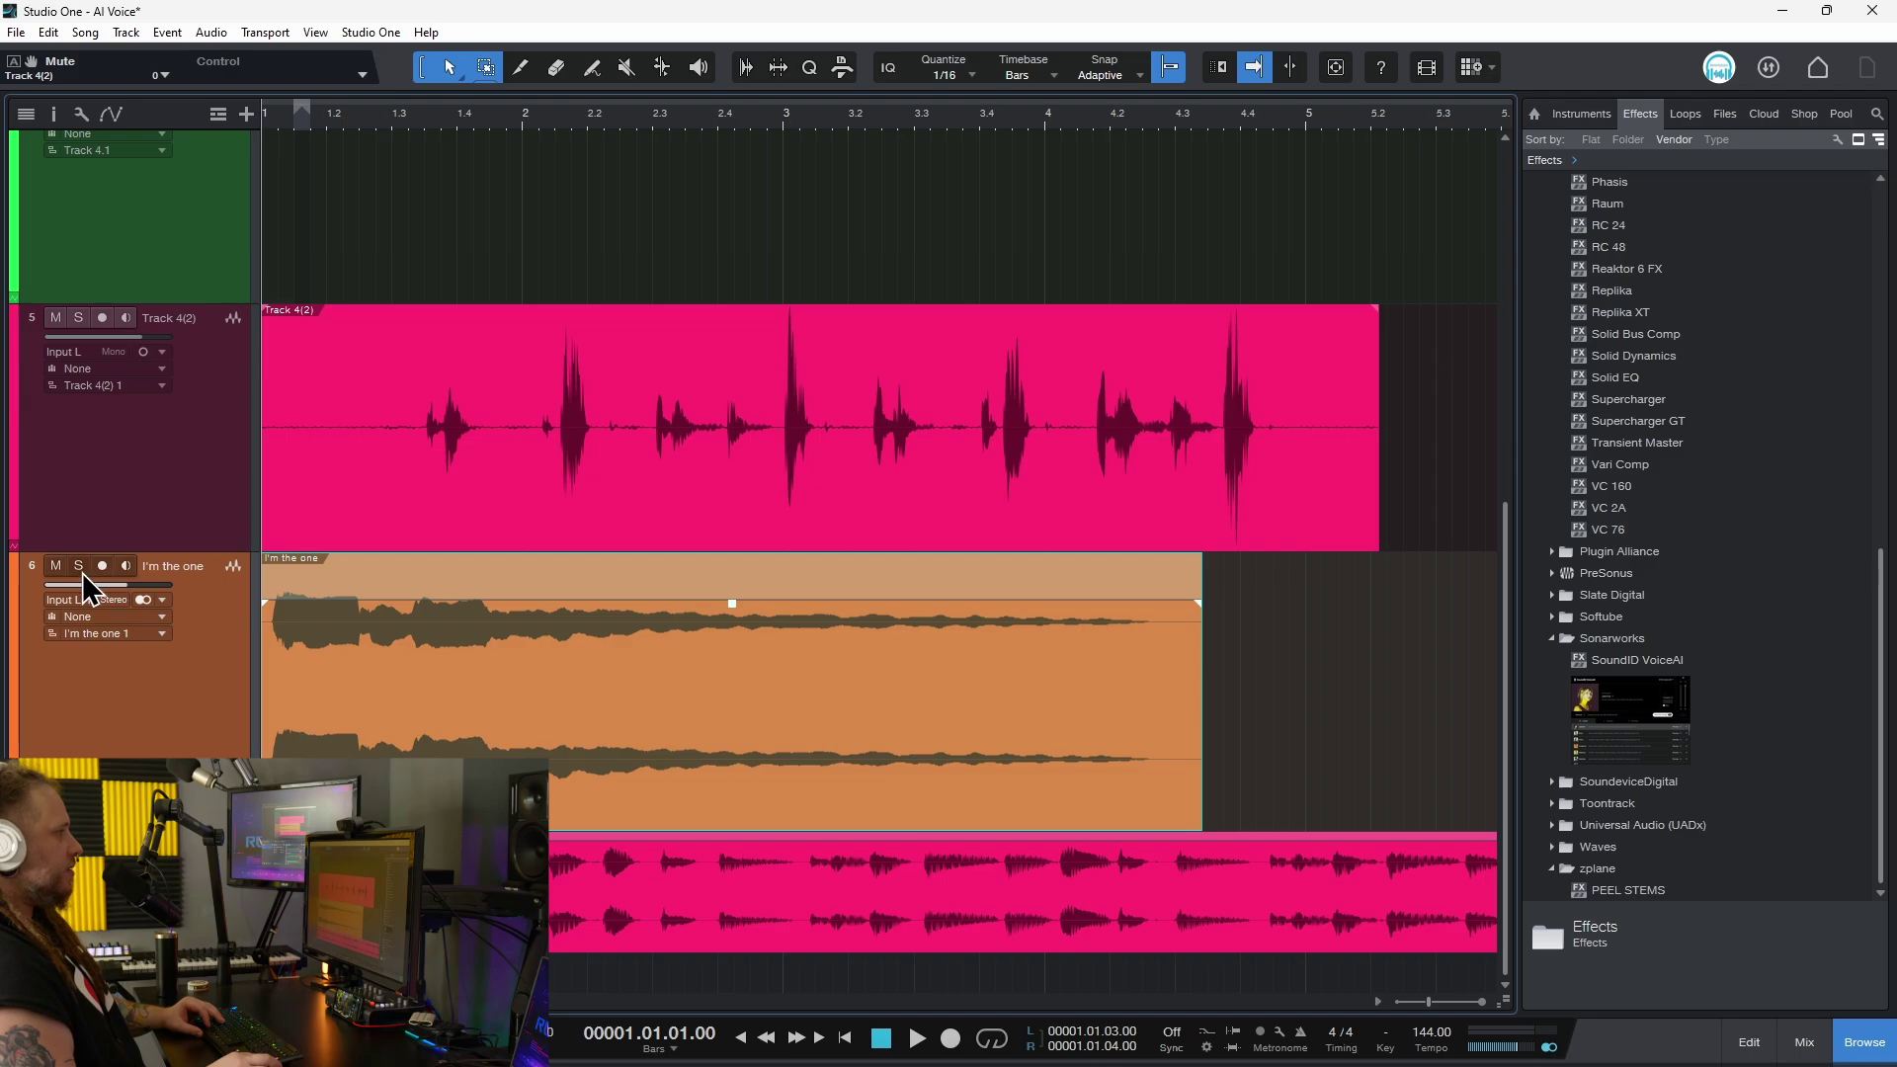
key(space)
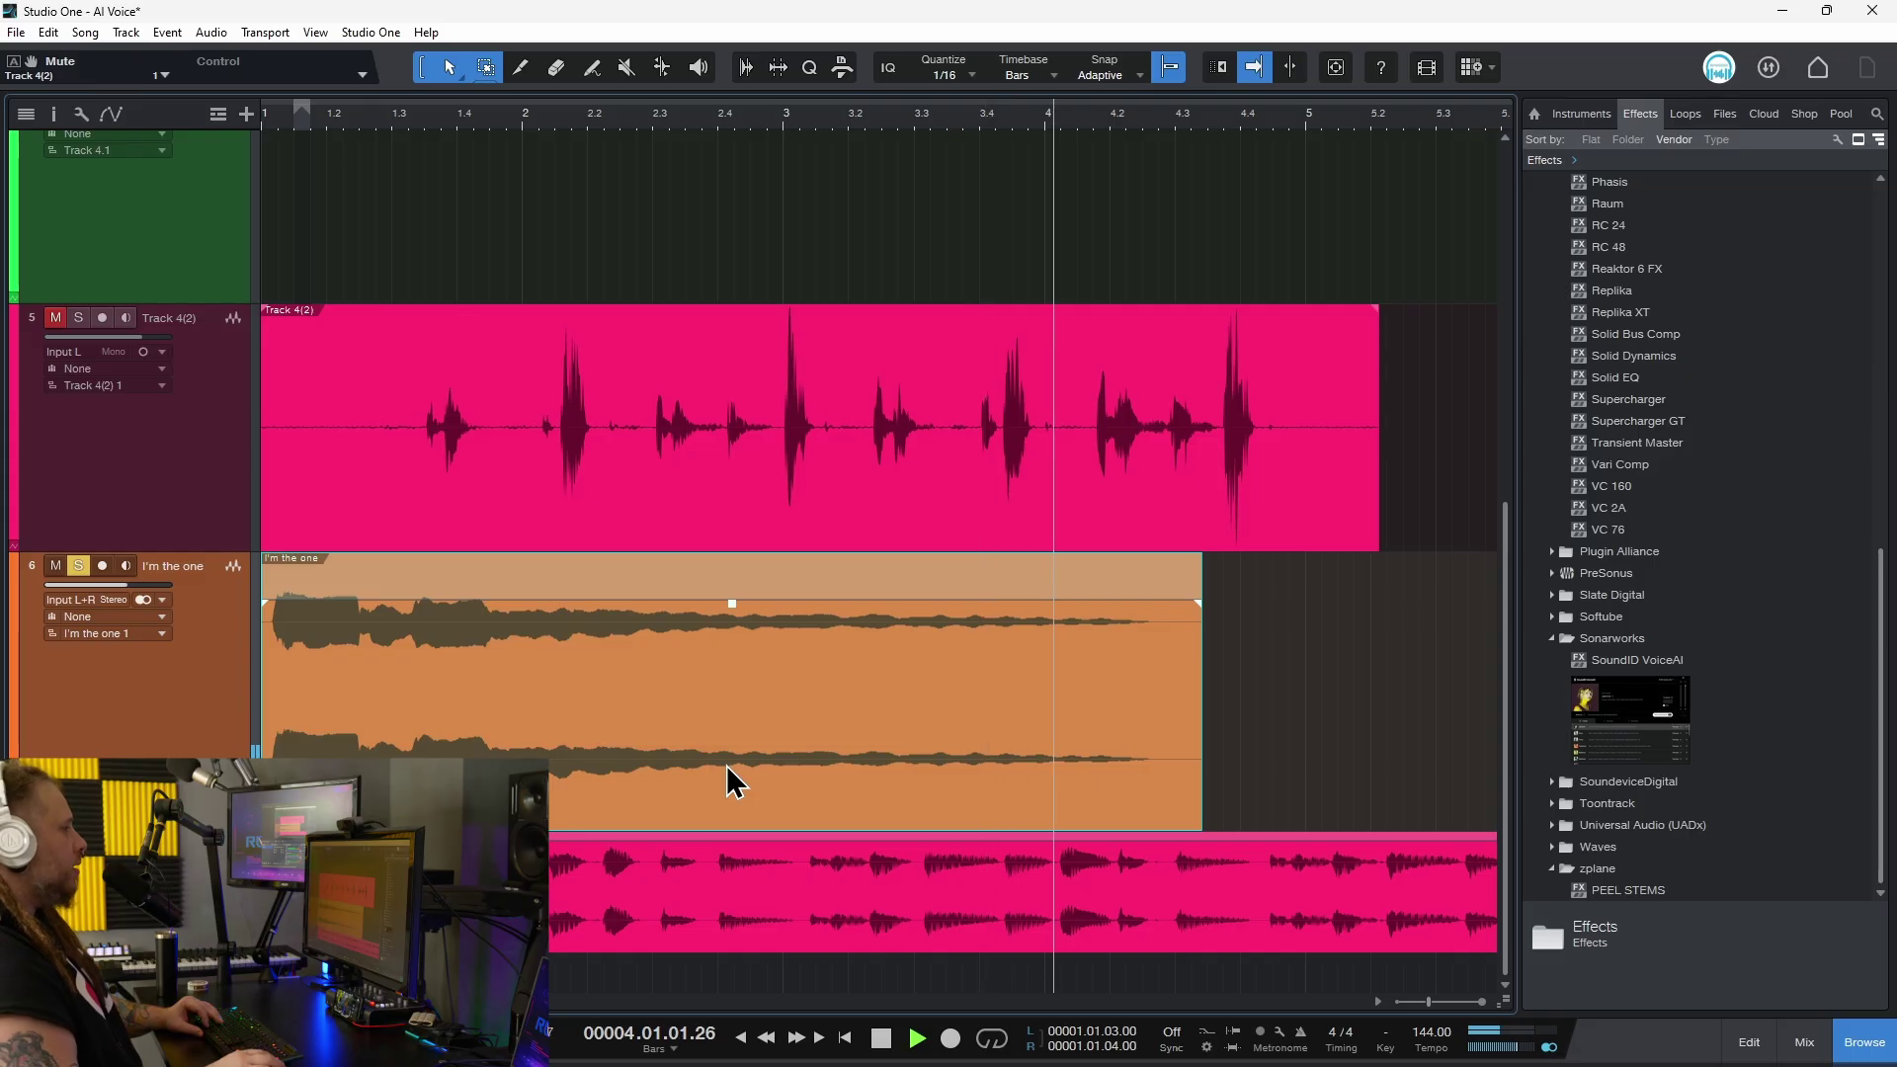
key(space)
Insert SoundID VoiceAI on the I'm the one track and preview the Matthew voice.
drag(1625, 692, 375, 721)
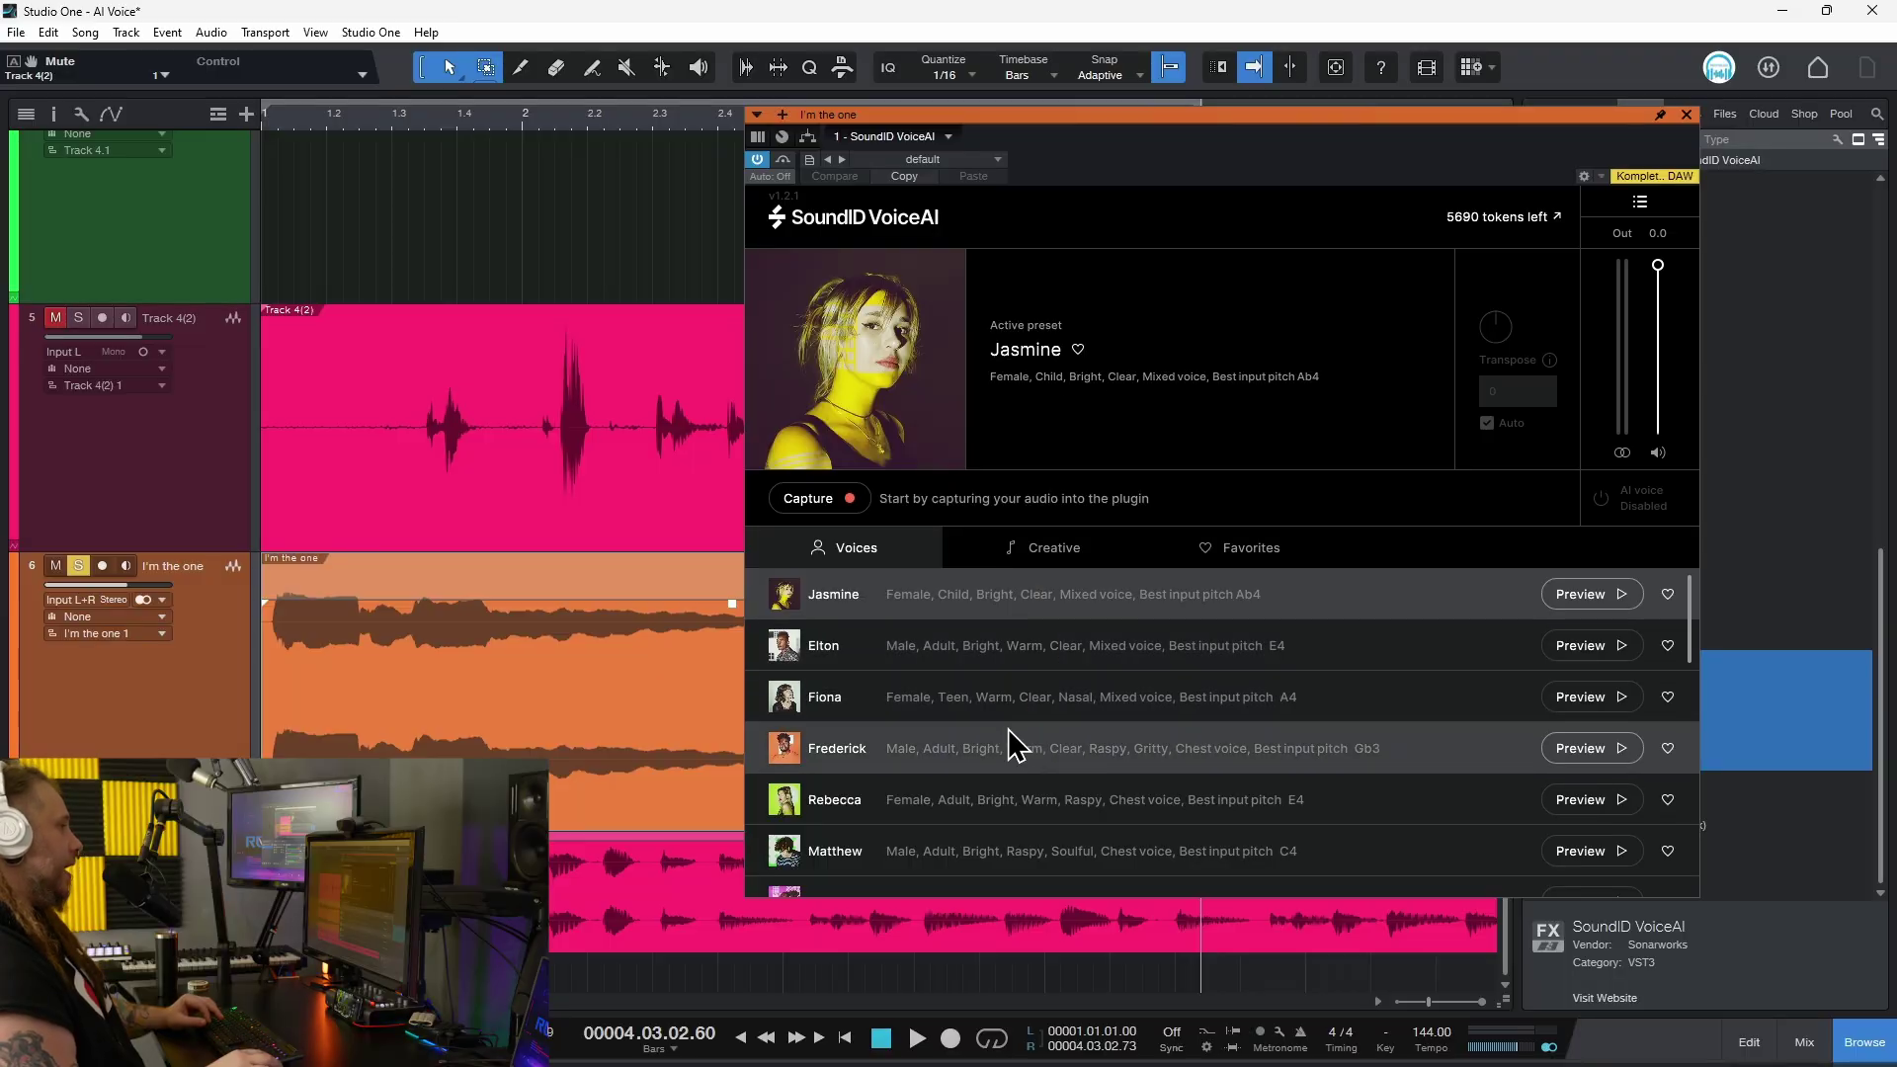
scroll(978, 761, down, 2)
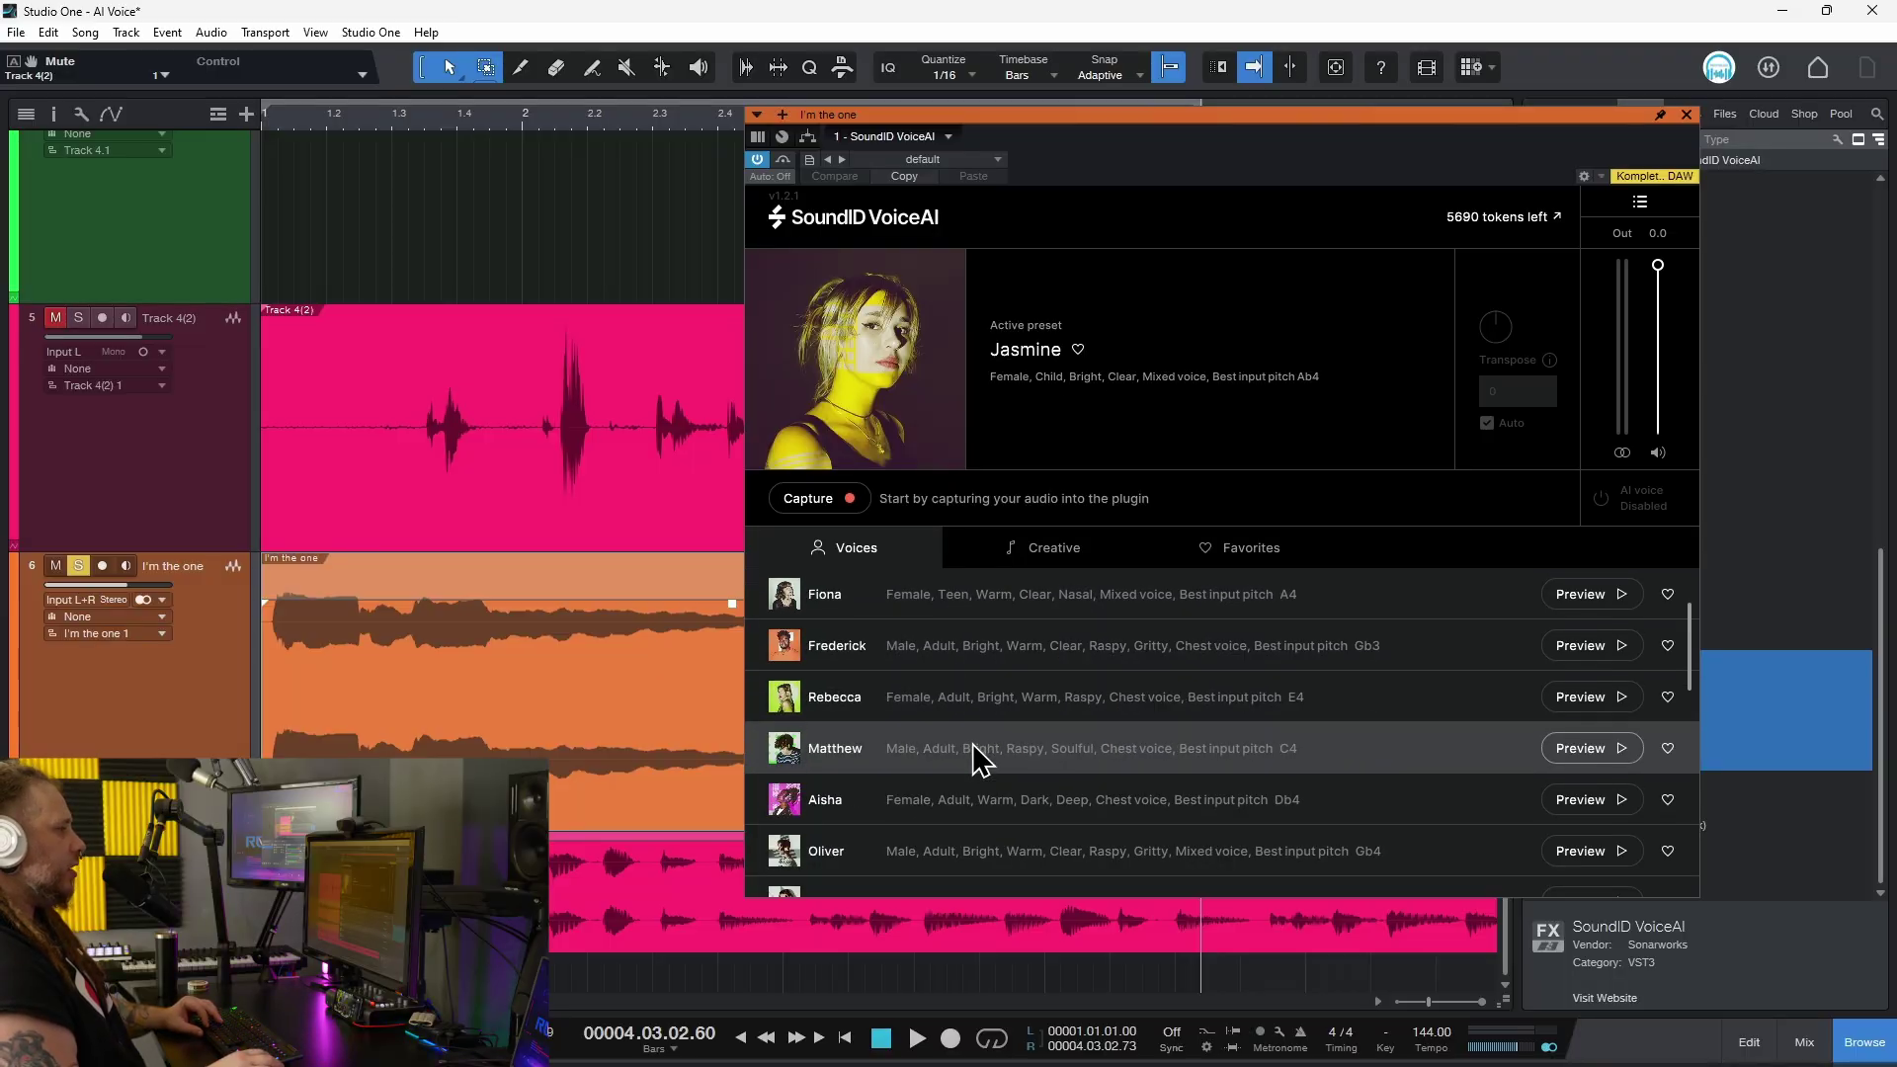
click(978, 760)
click(1580, 751)
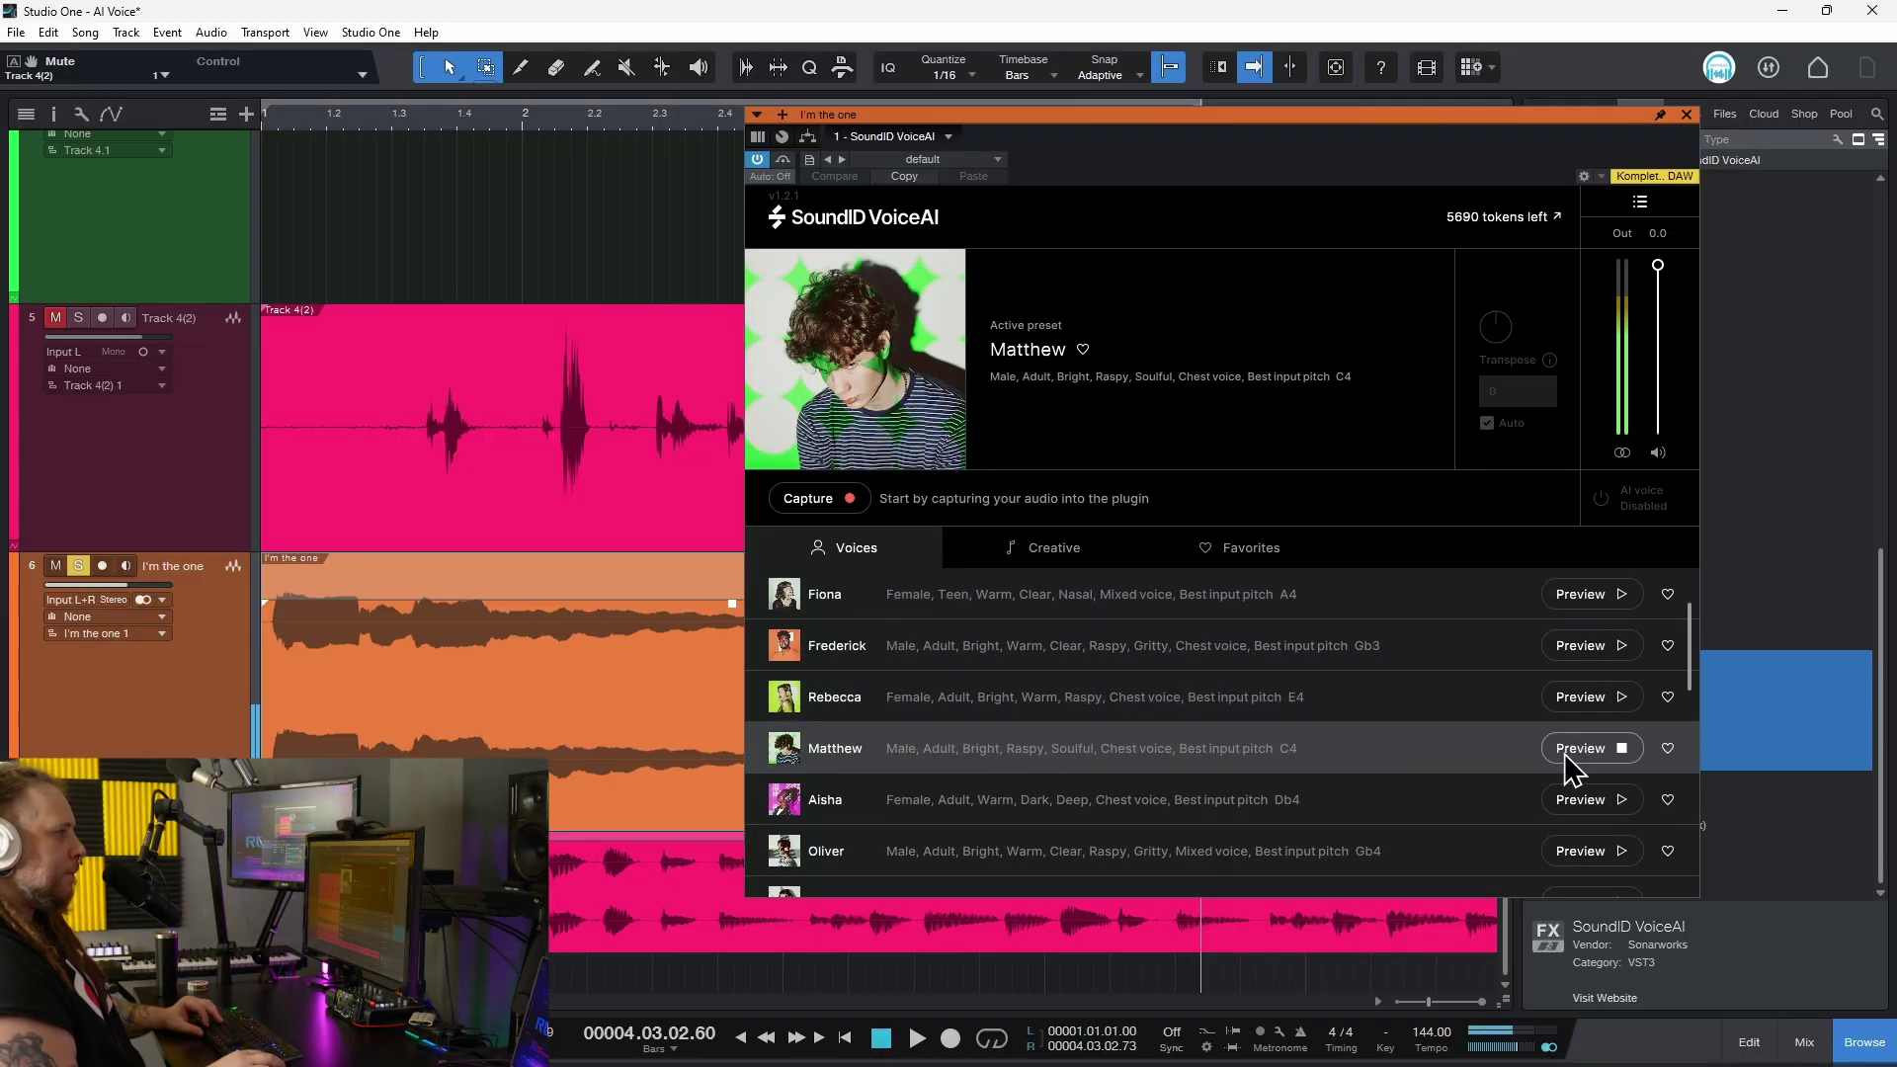
Preview the Oliver voice and select Tyler as the voice preset for the I'm the one track.
scroll(1292, 706, down, 2)
click(1378, 747)
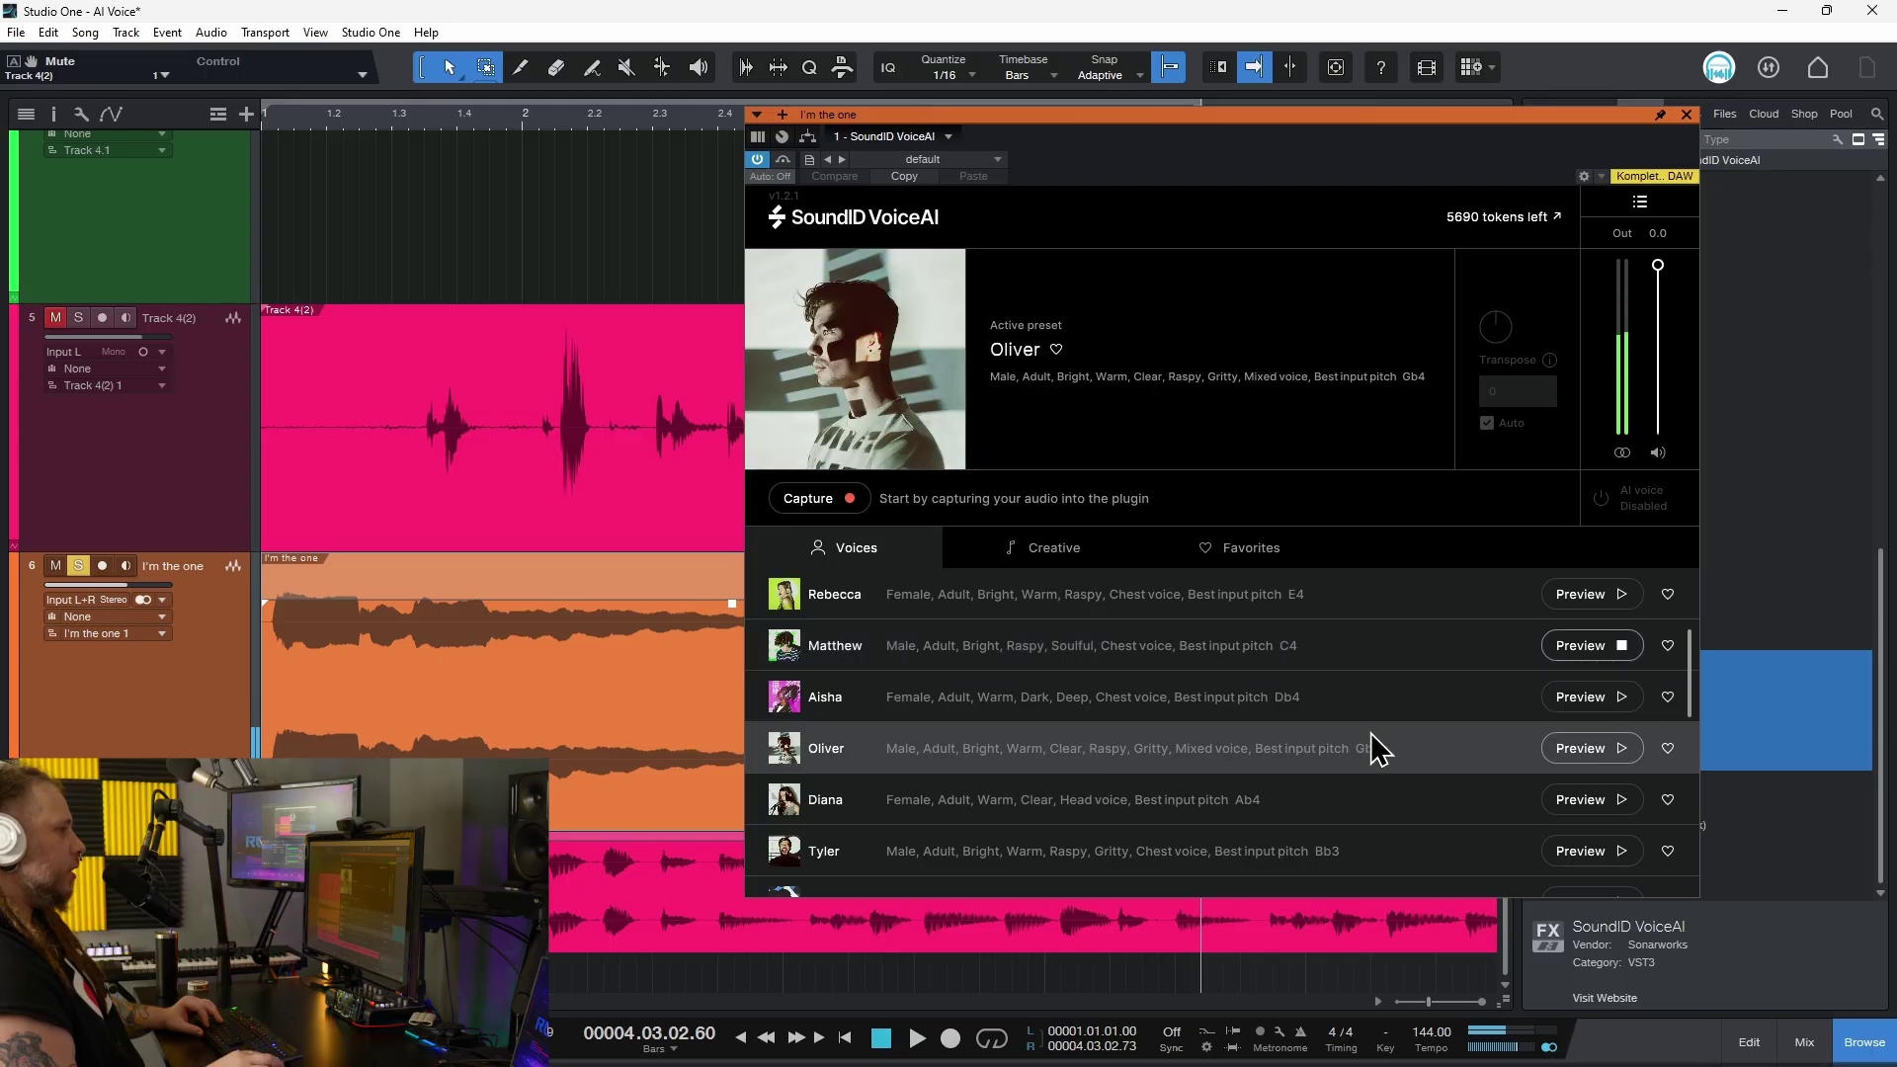
click(1569, 751)
scroll(1185, 692, down, 1)
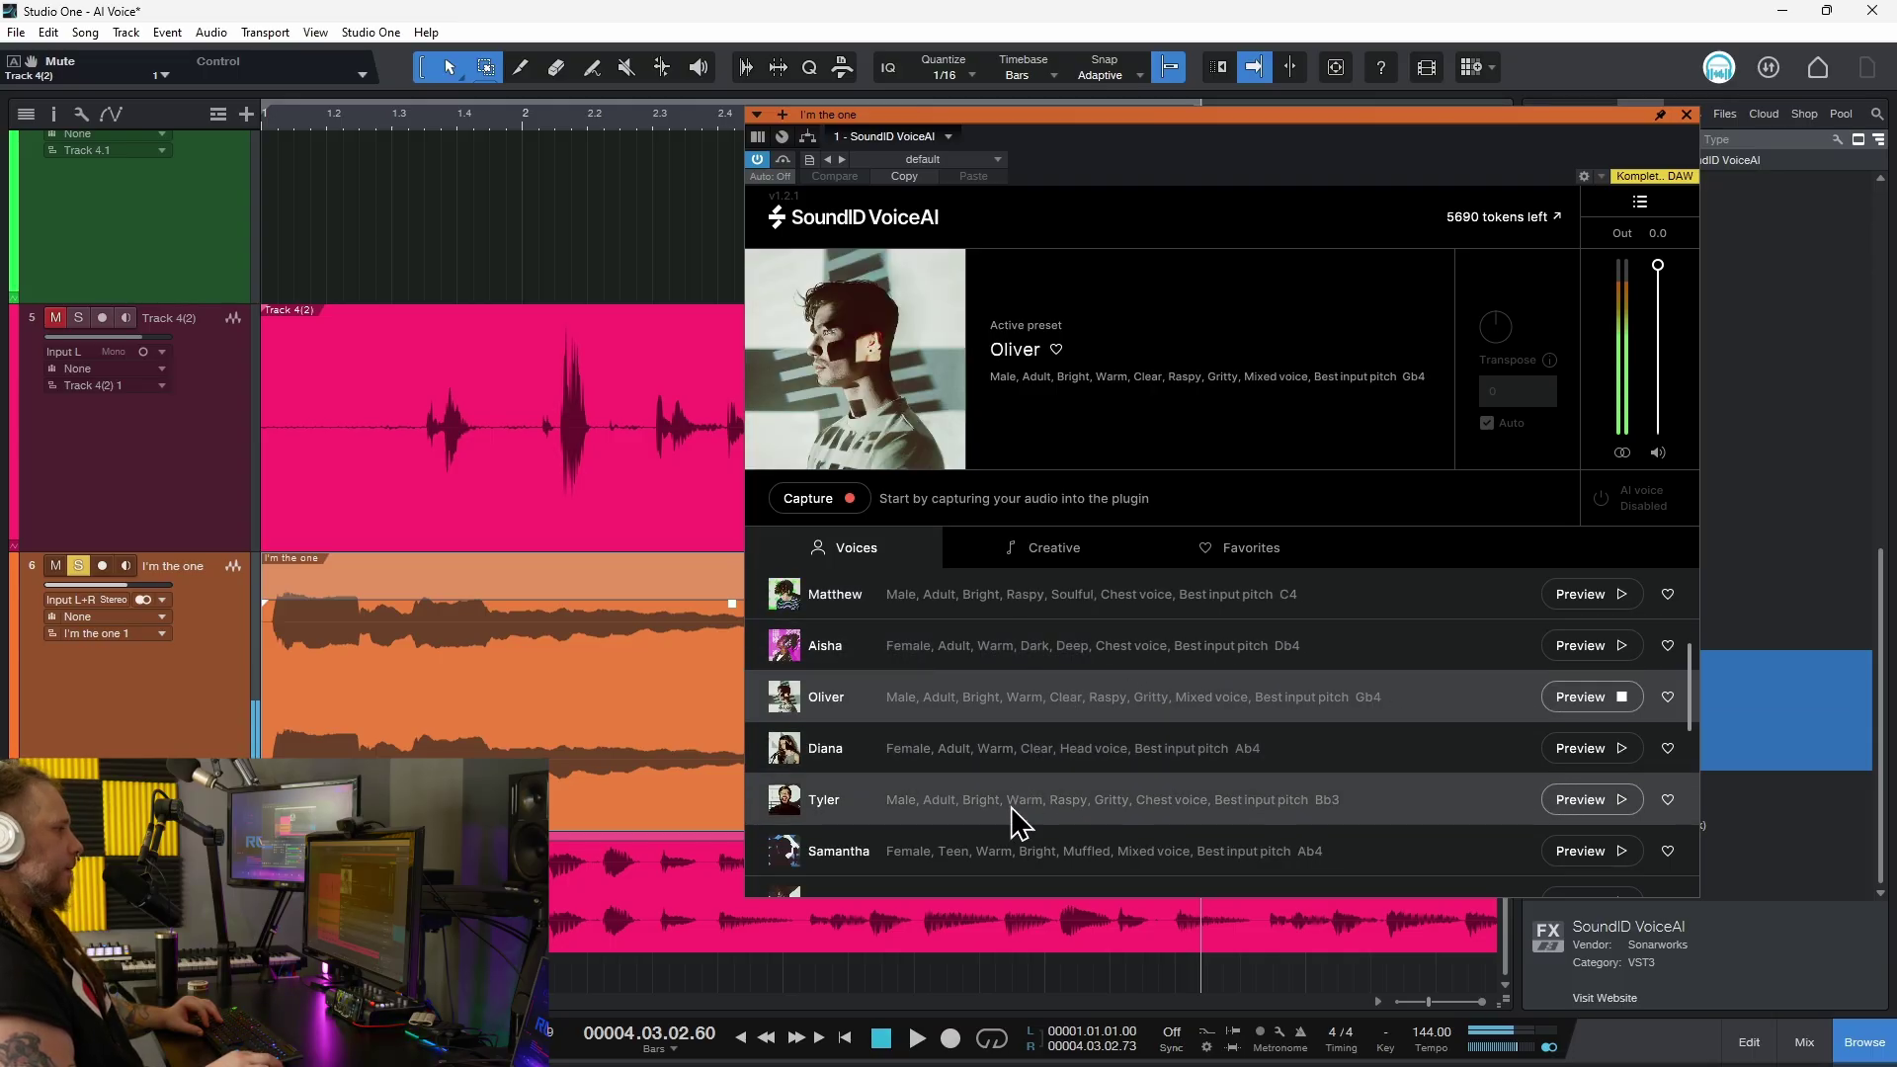
click(1136, 815)
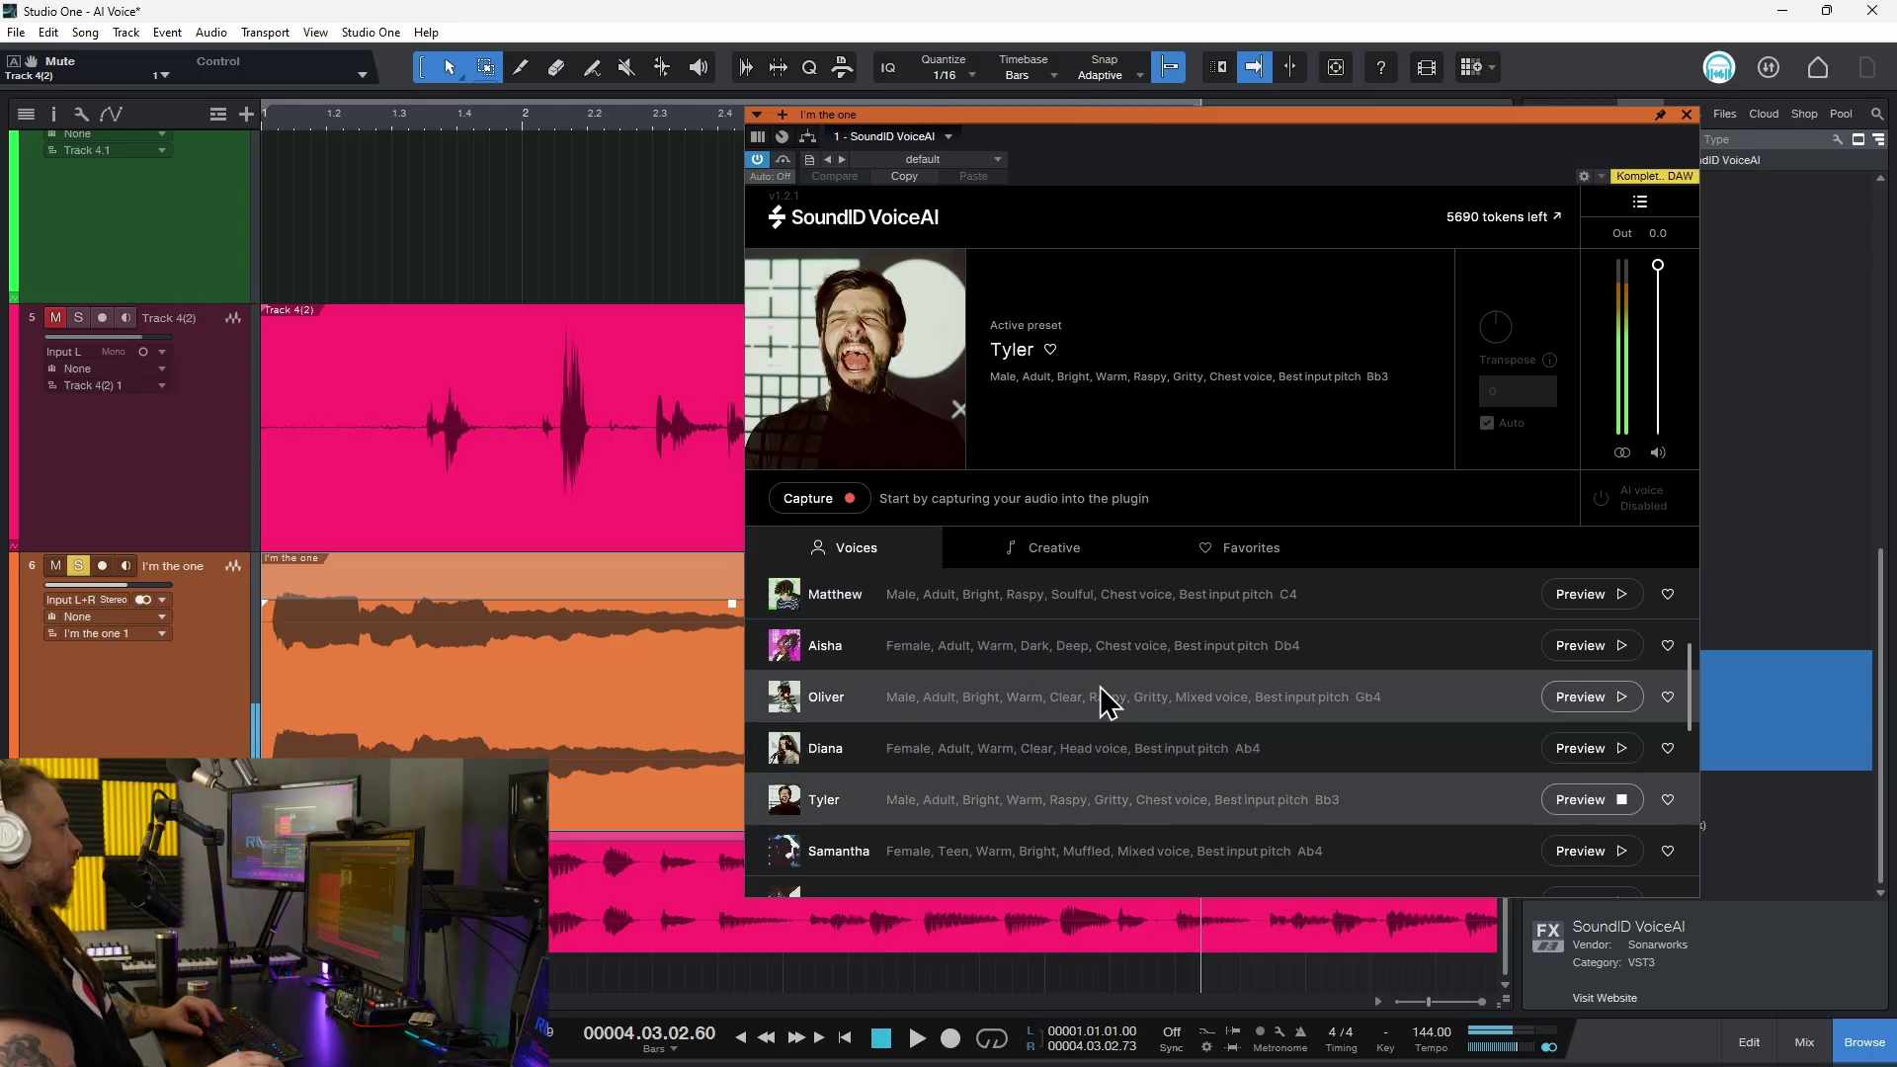
scroll(1101, 699, down, 1)
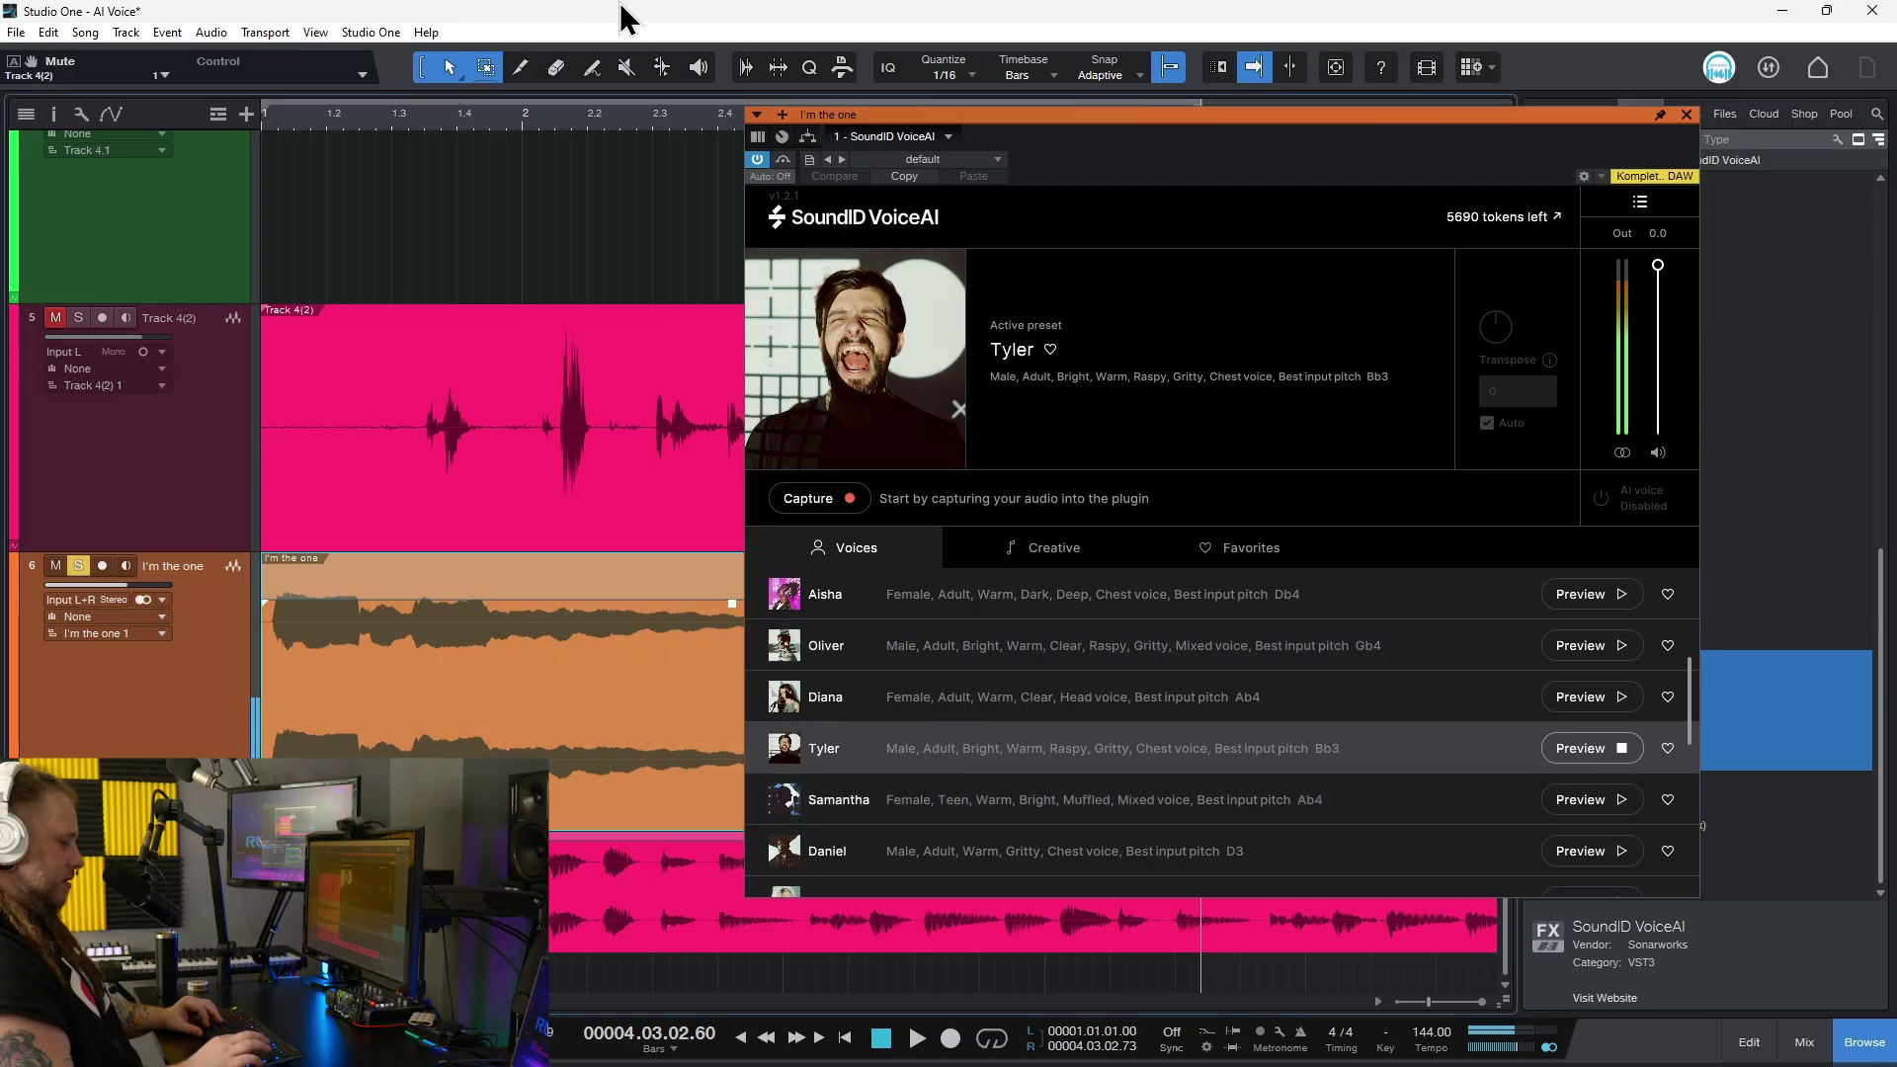
Capture about 6 seconds of the I'm the one track from the song's start, process it with Tyler, and play the result.
click(809, 496)
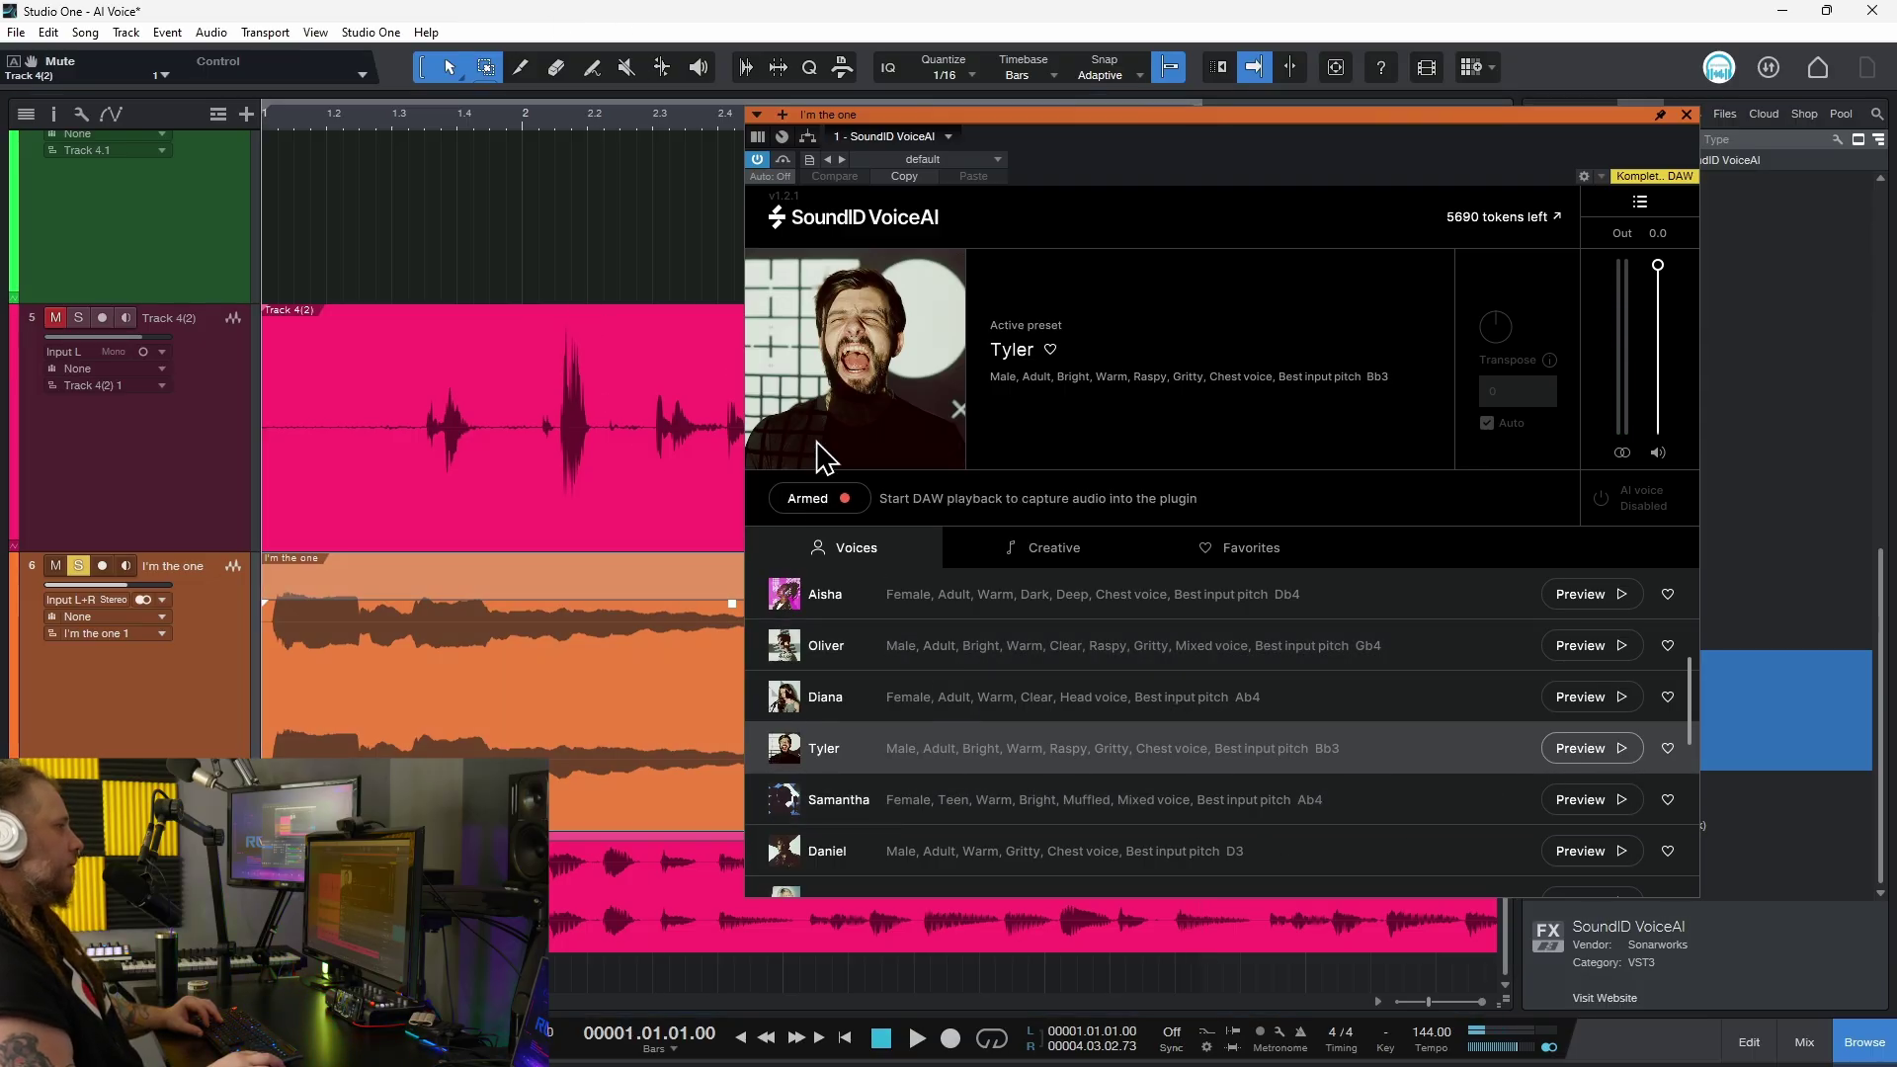
key(space)
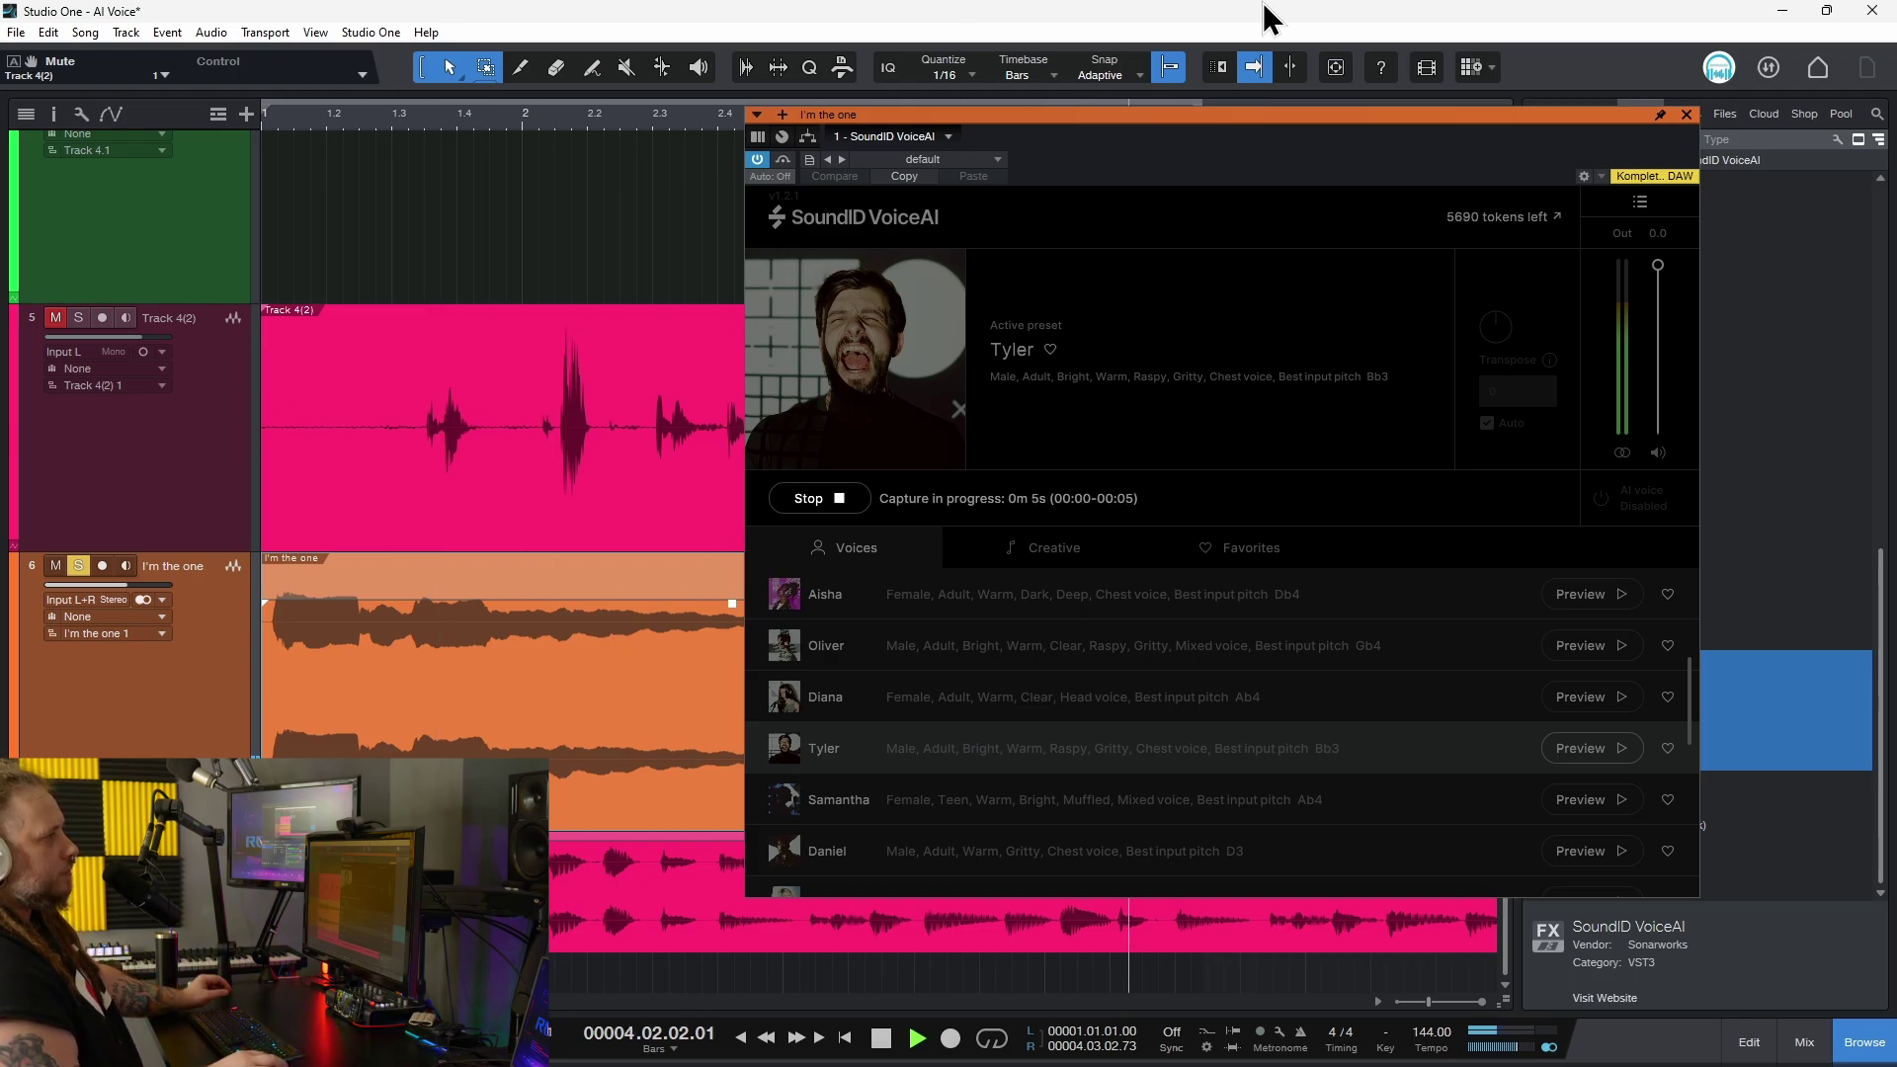
key(space)
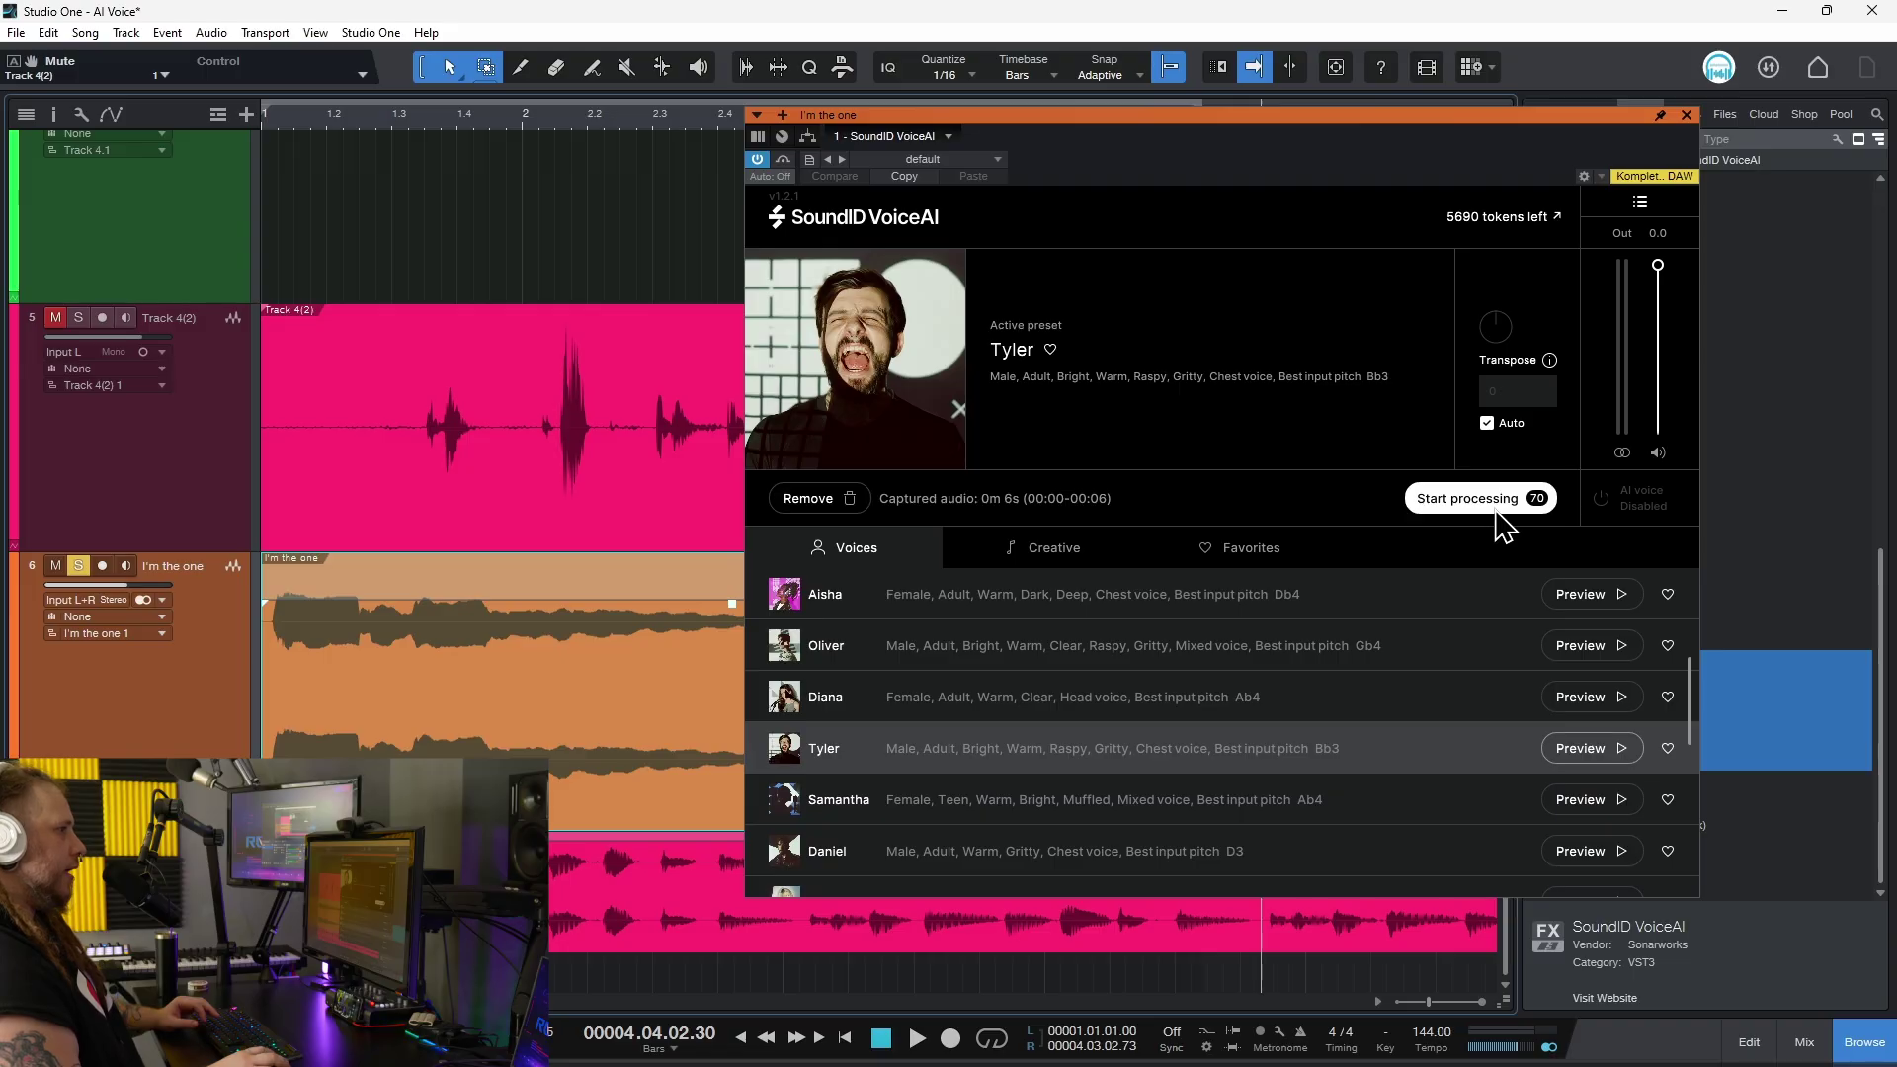
click(1499, 499)
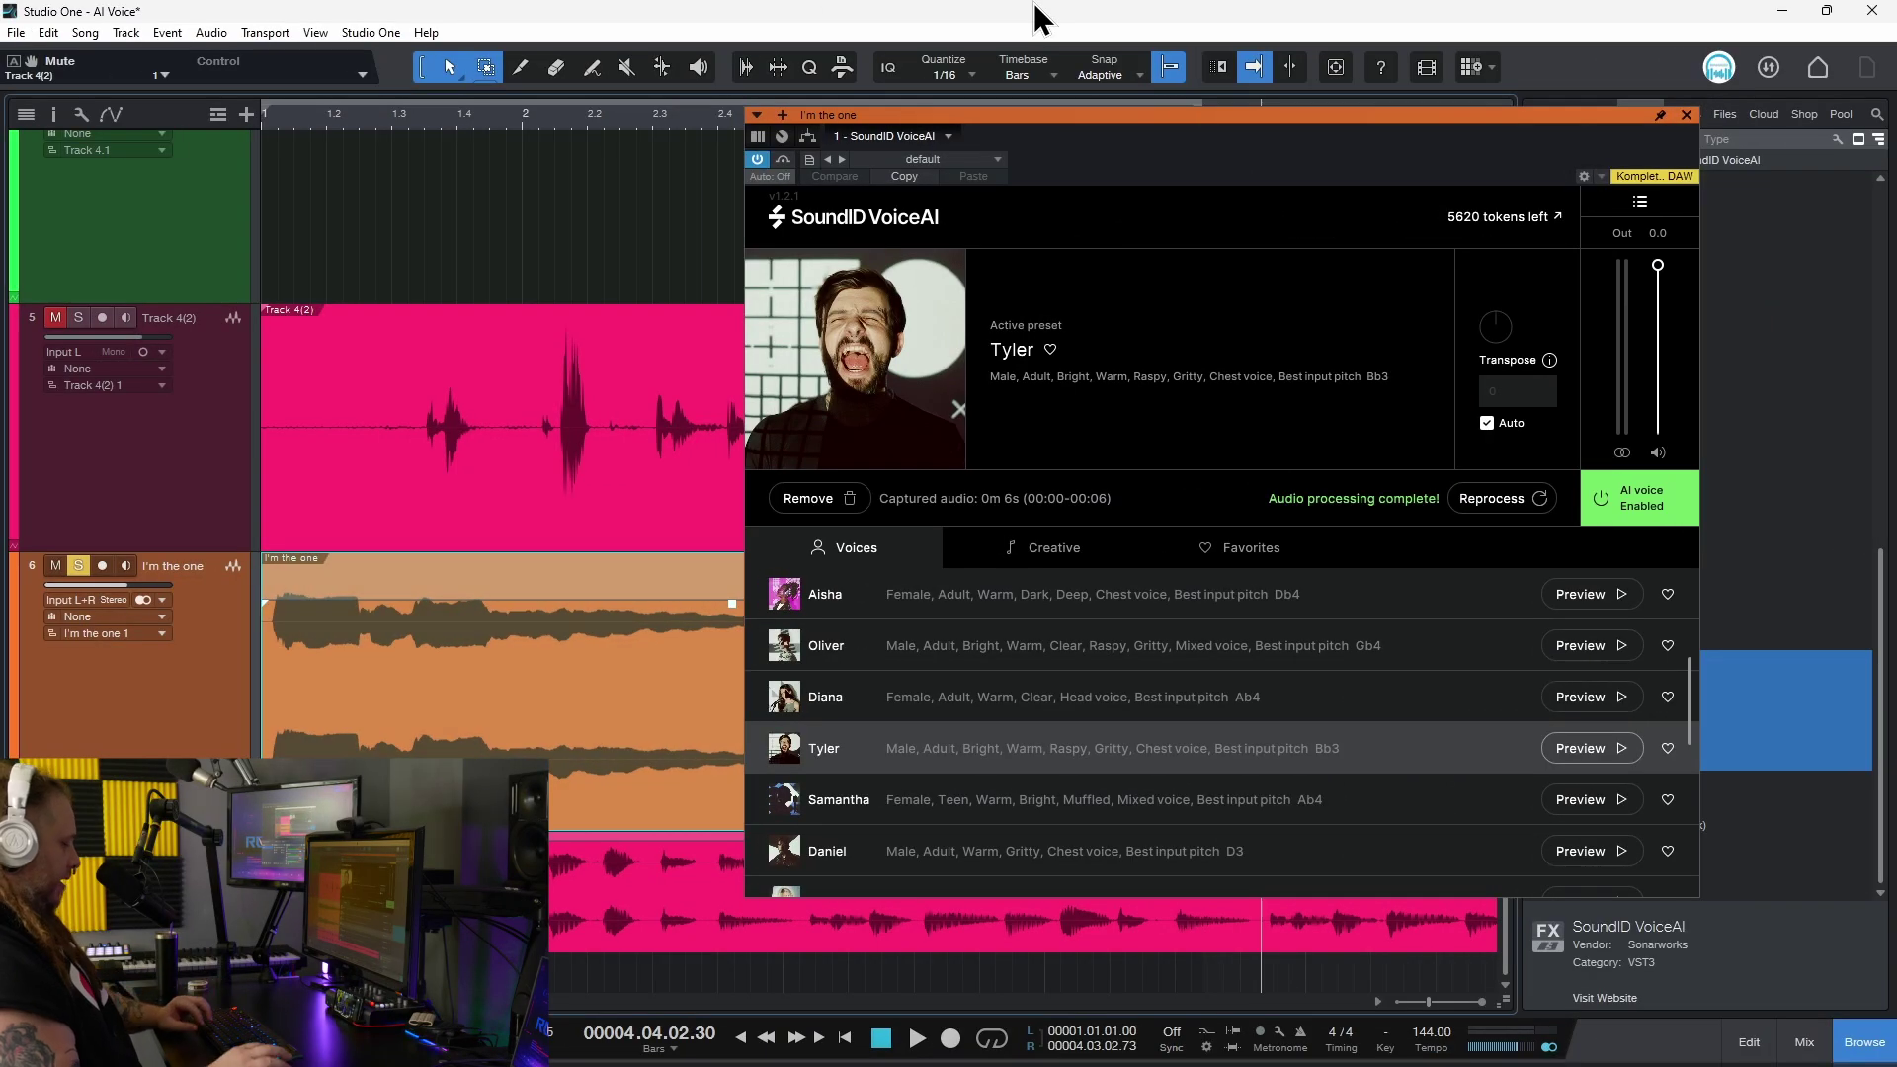
key(space)
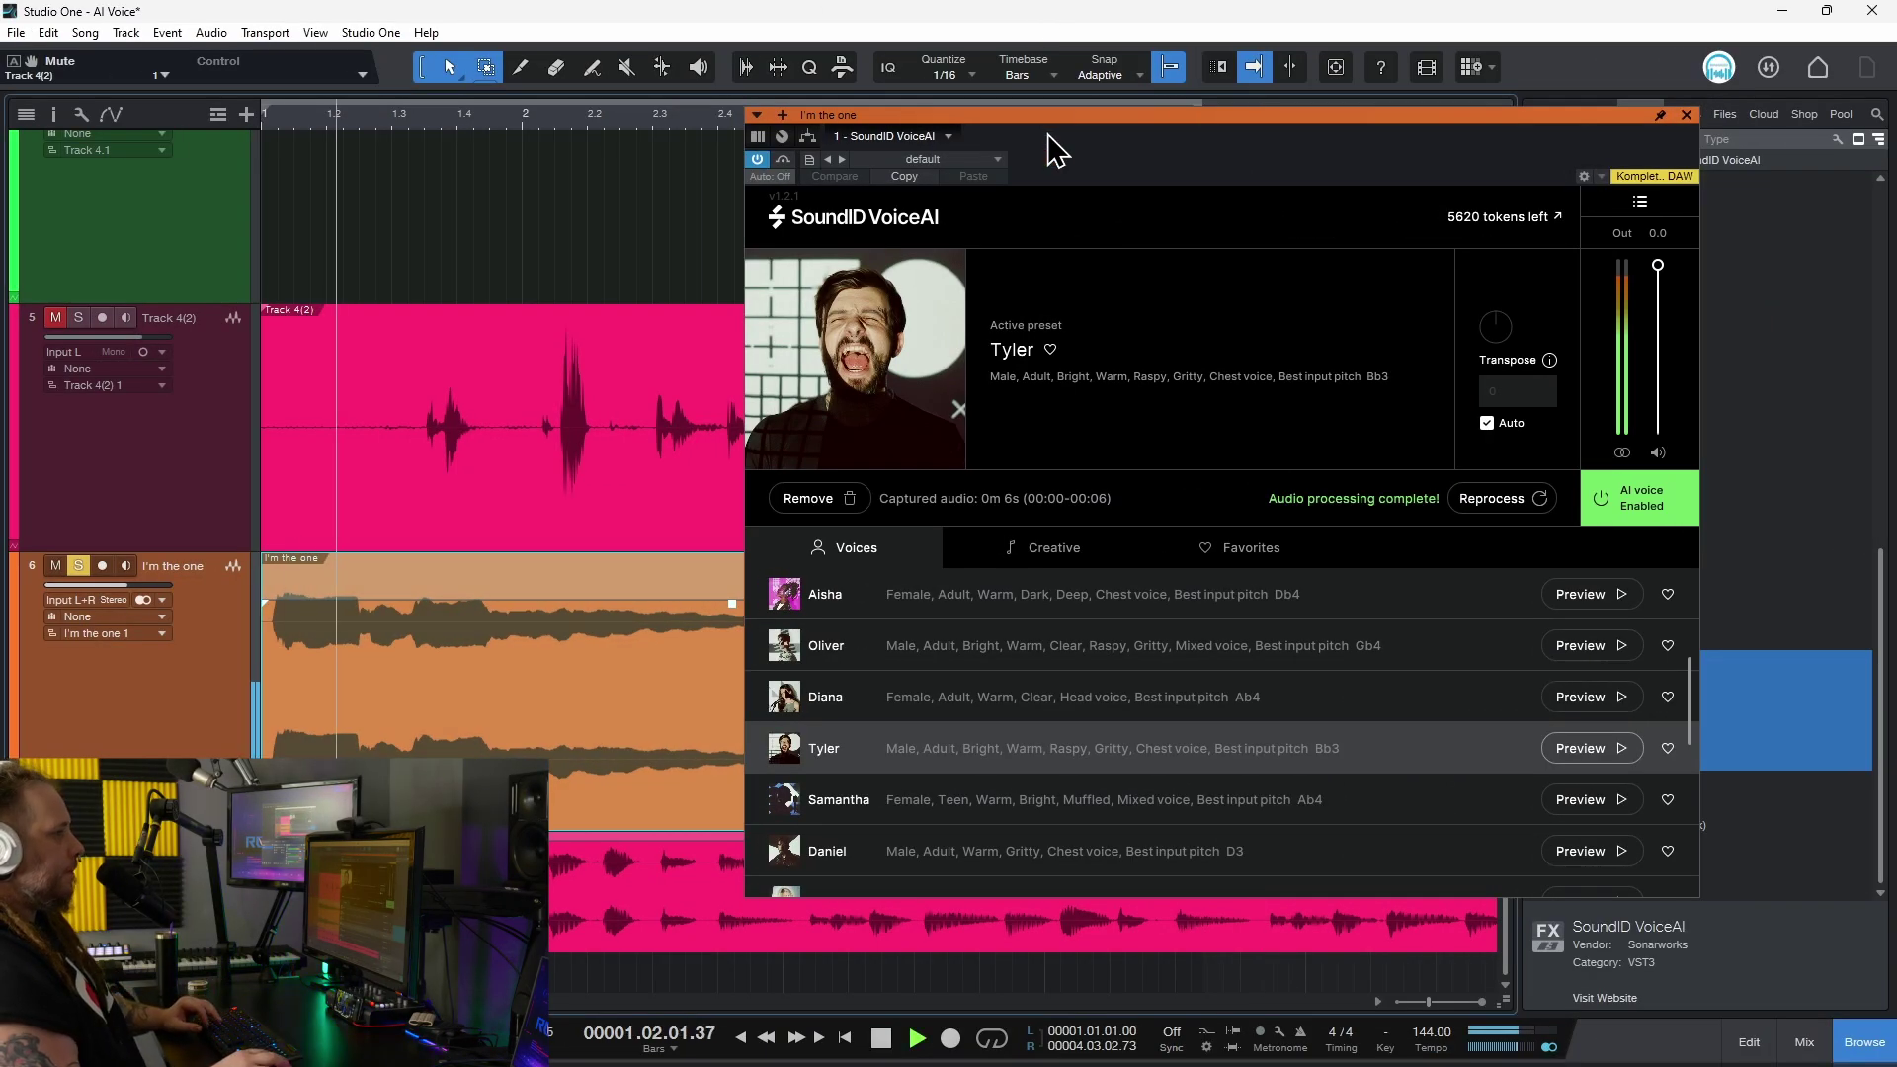
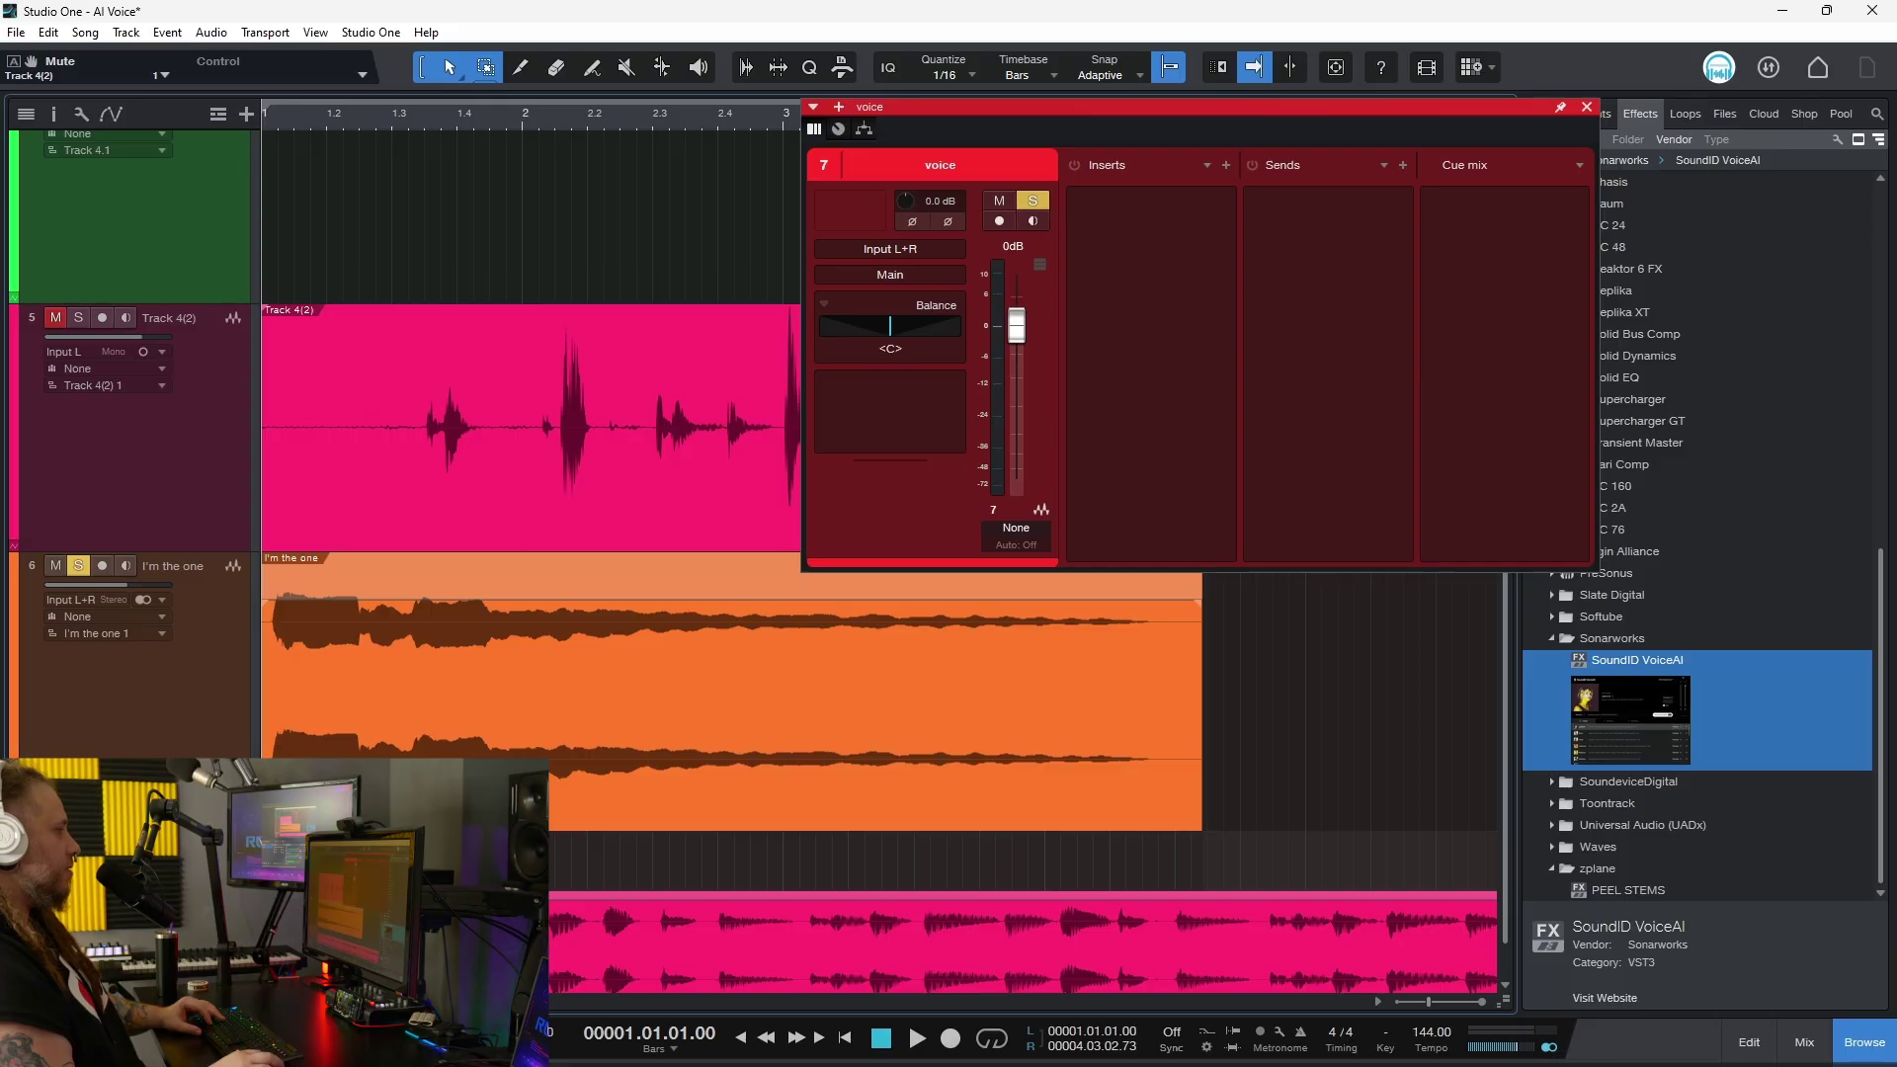
Close the voice channel window and move the I'm the one audio event down onto the voice track, keeping its start position.
scroll(682, 554, down, 3)
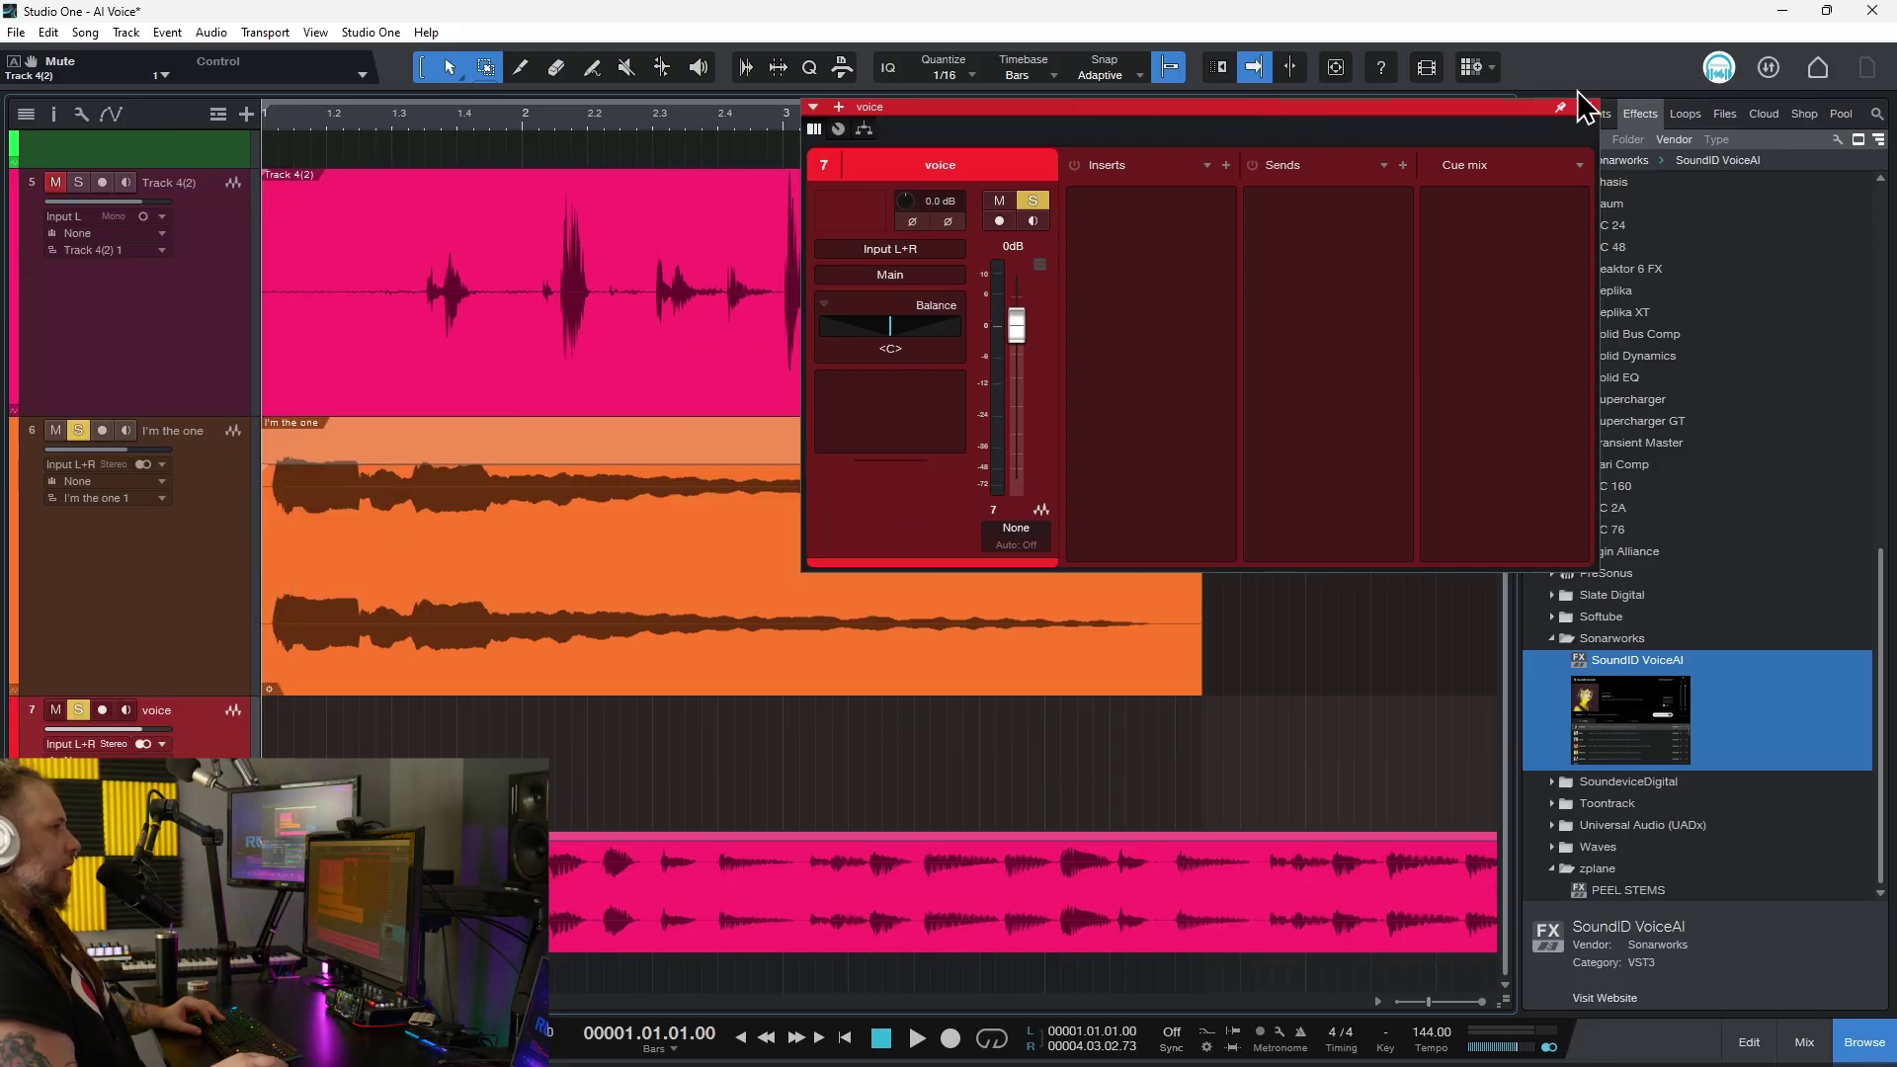
click(1587, 107)
click(462, 678)
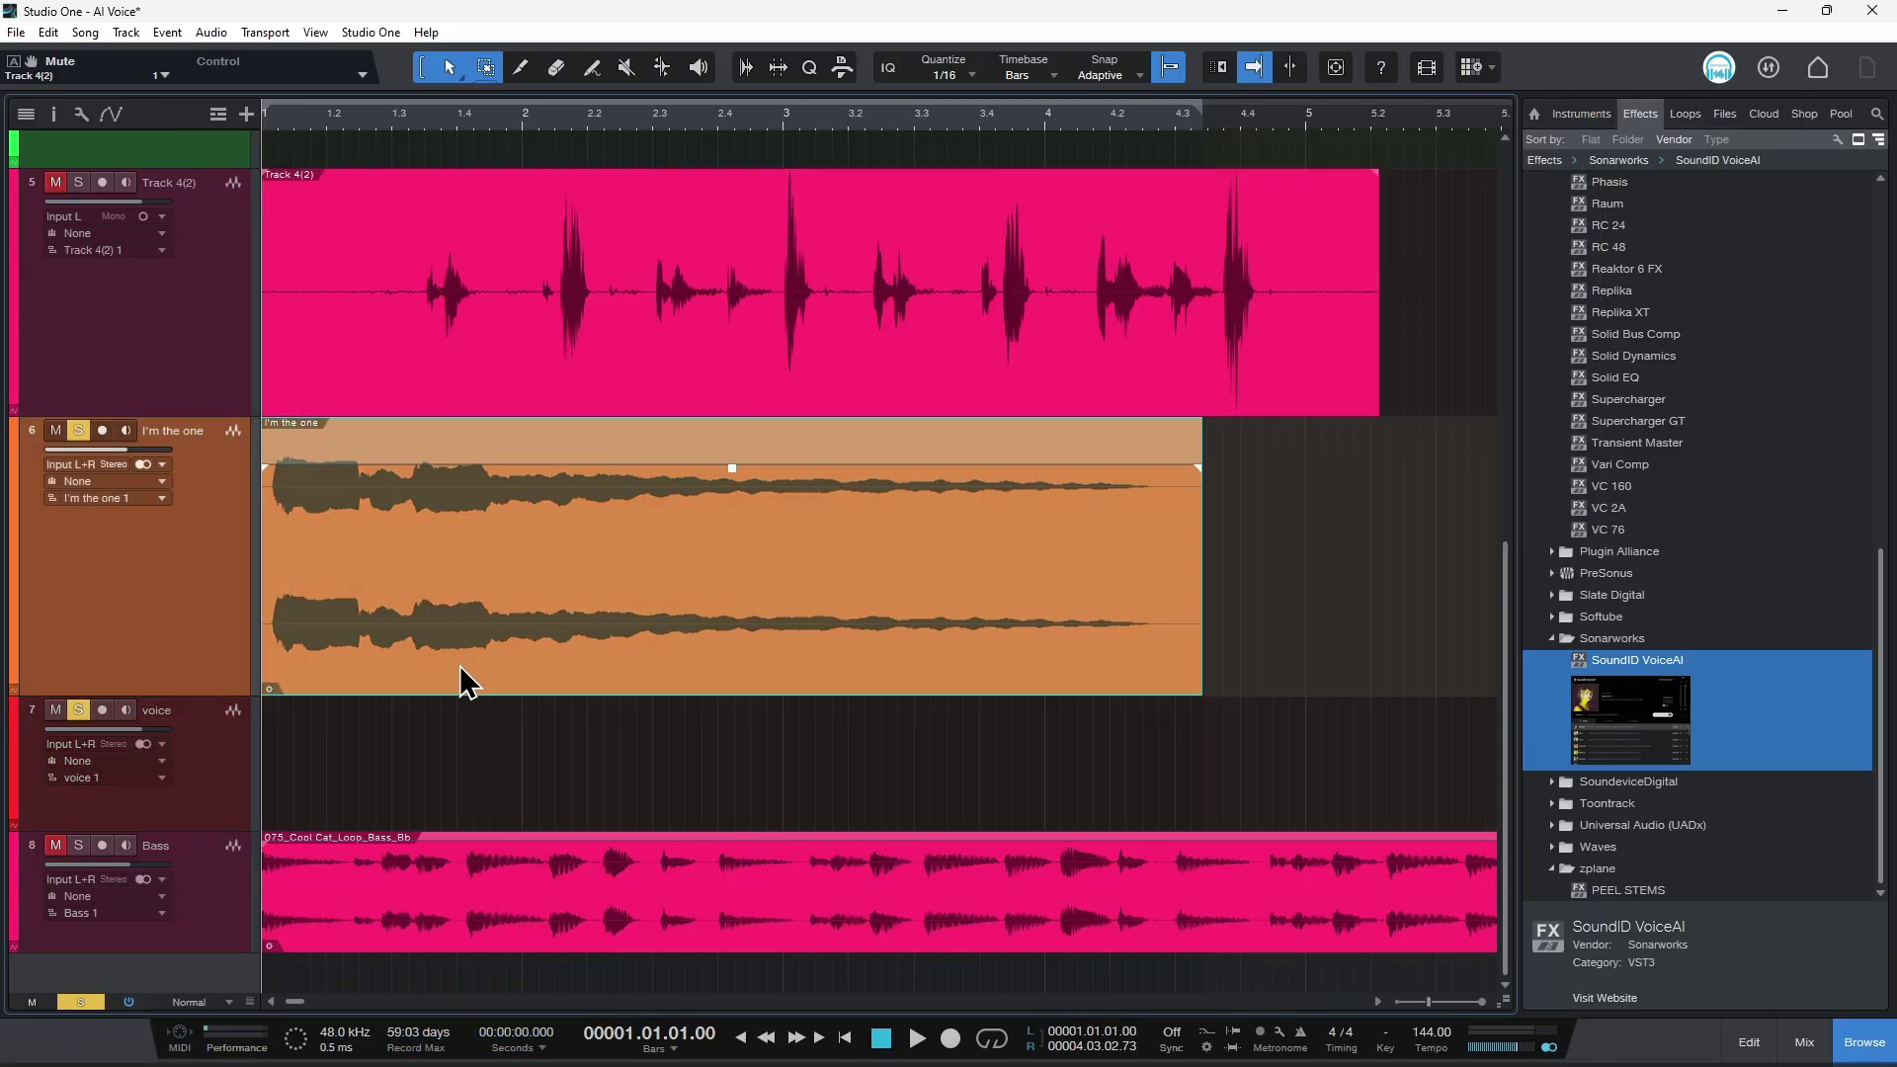
drag(462, 670, 430, 728)
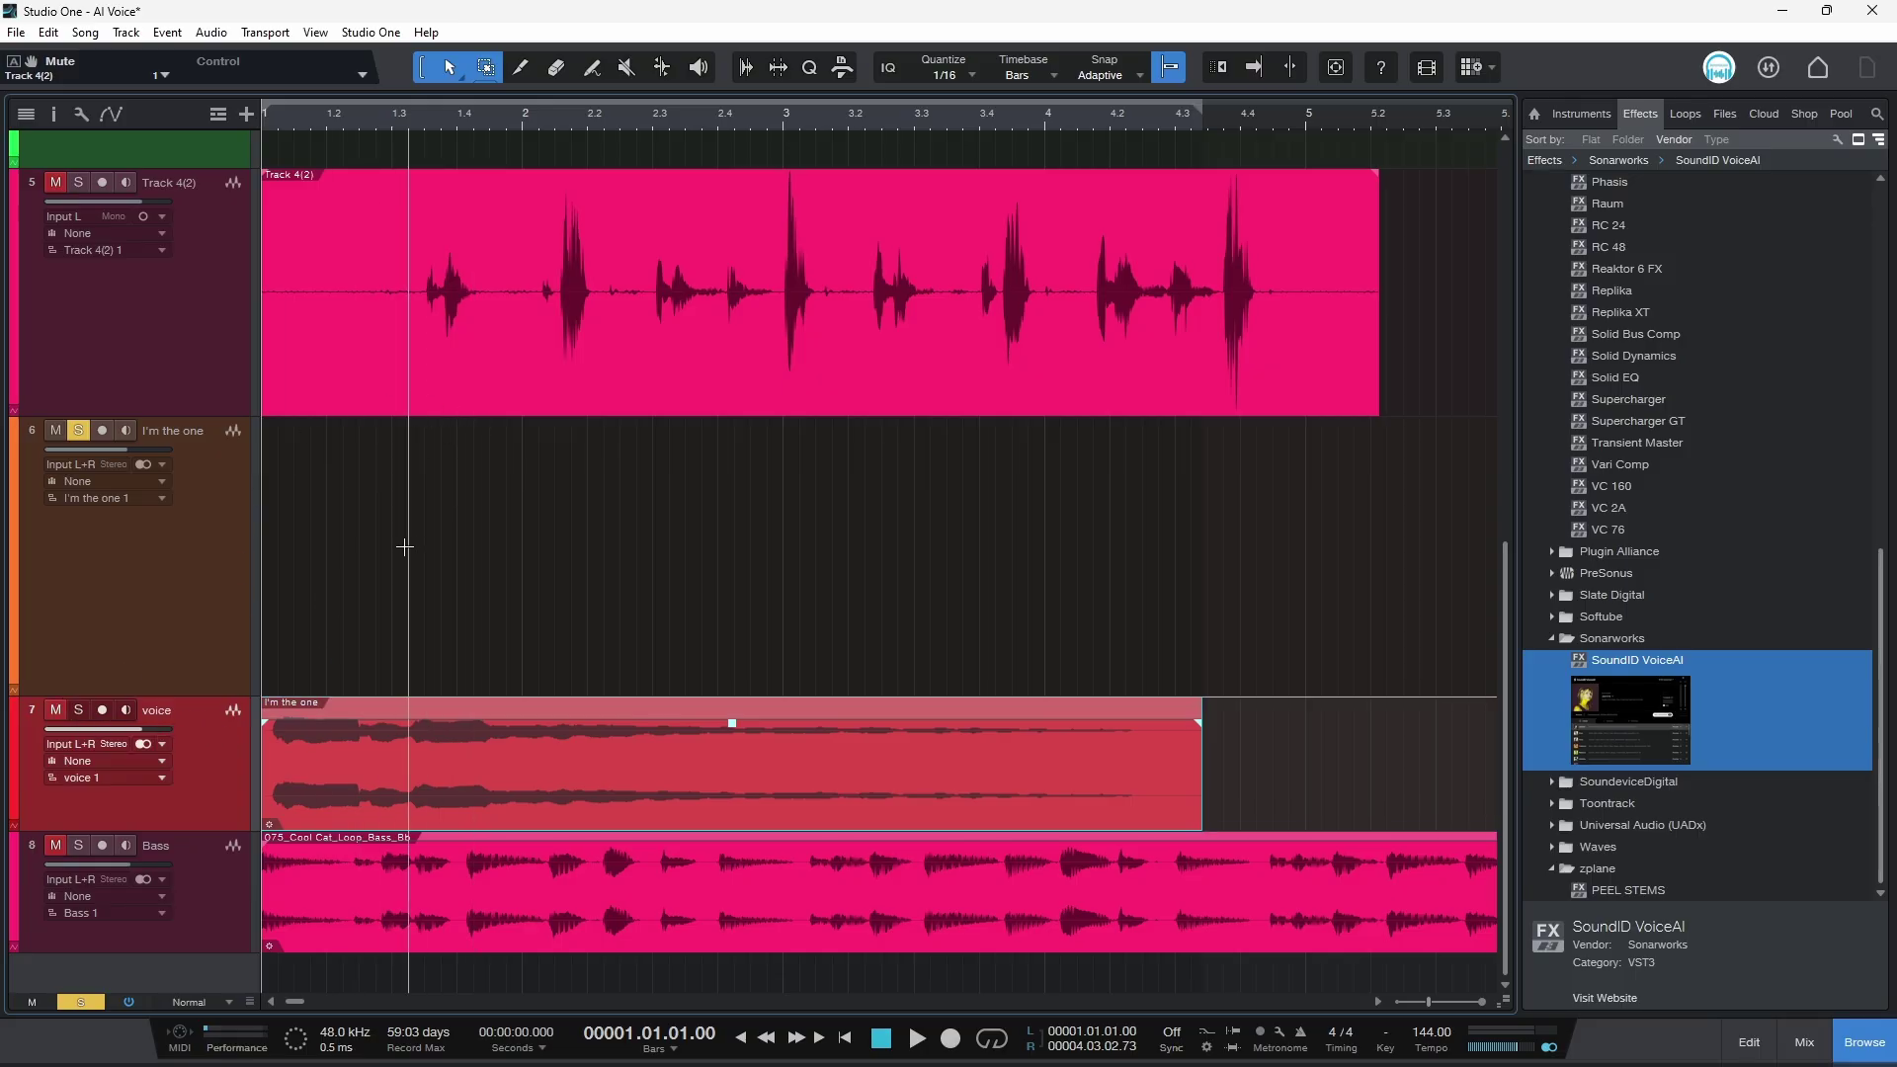
Mark a range on the emptied I'm the one track, reopen its SoundID VoiceAI, and play the track from the song's start.
drag(341, 521, 816, 499)
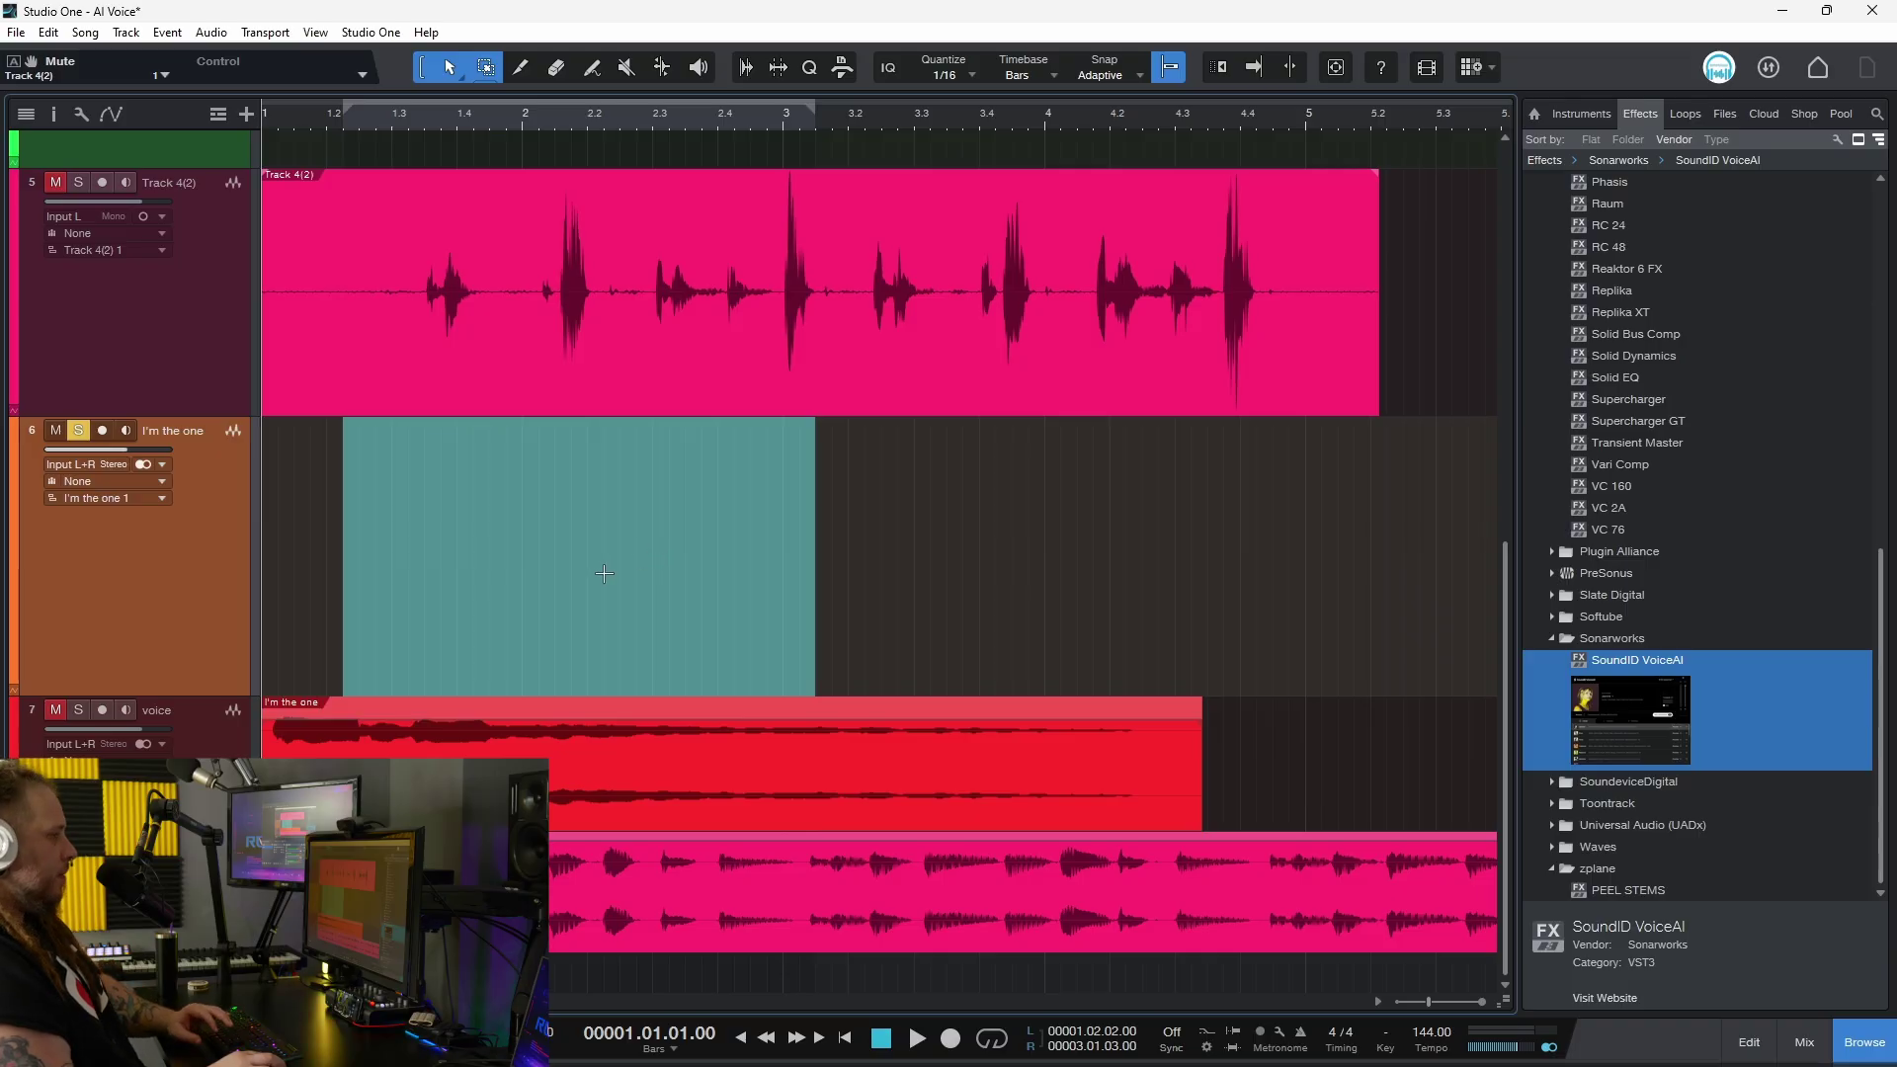
click(271, 111)
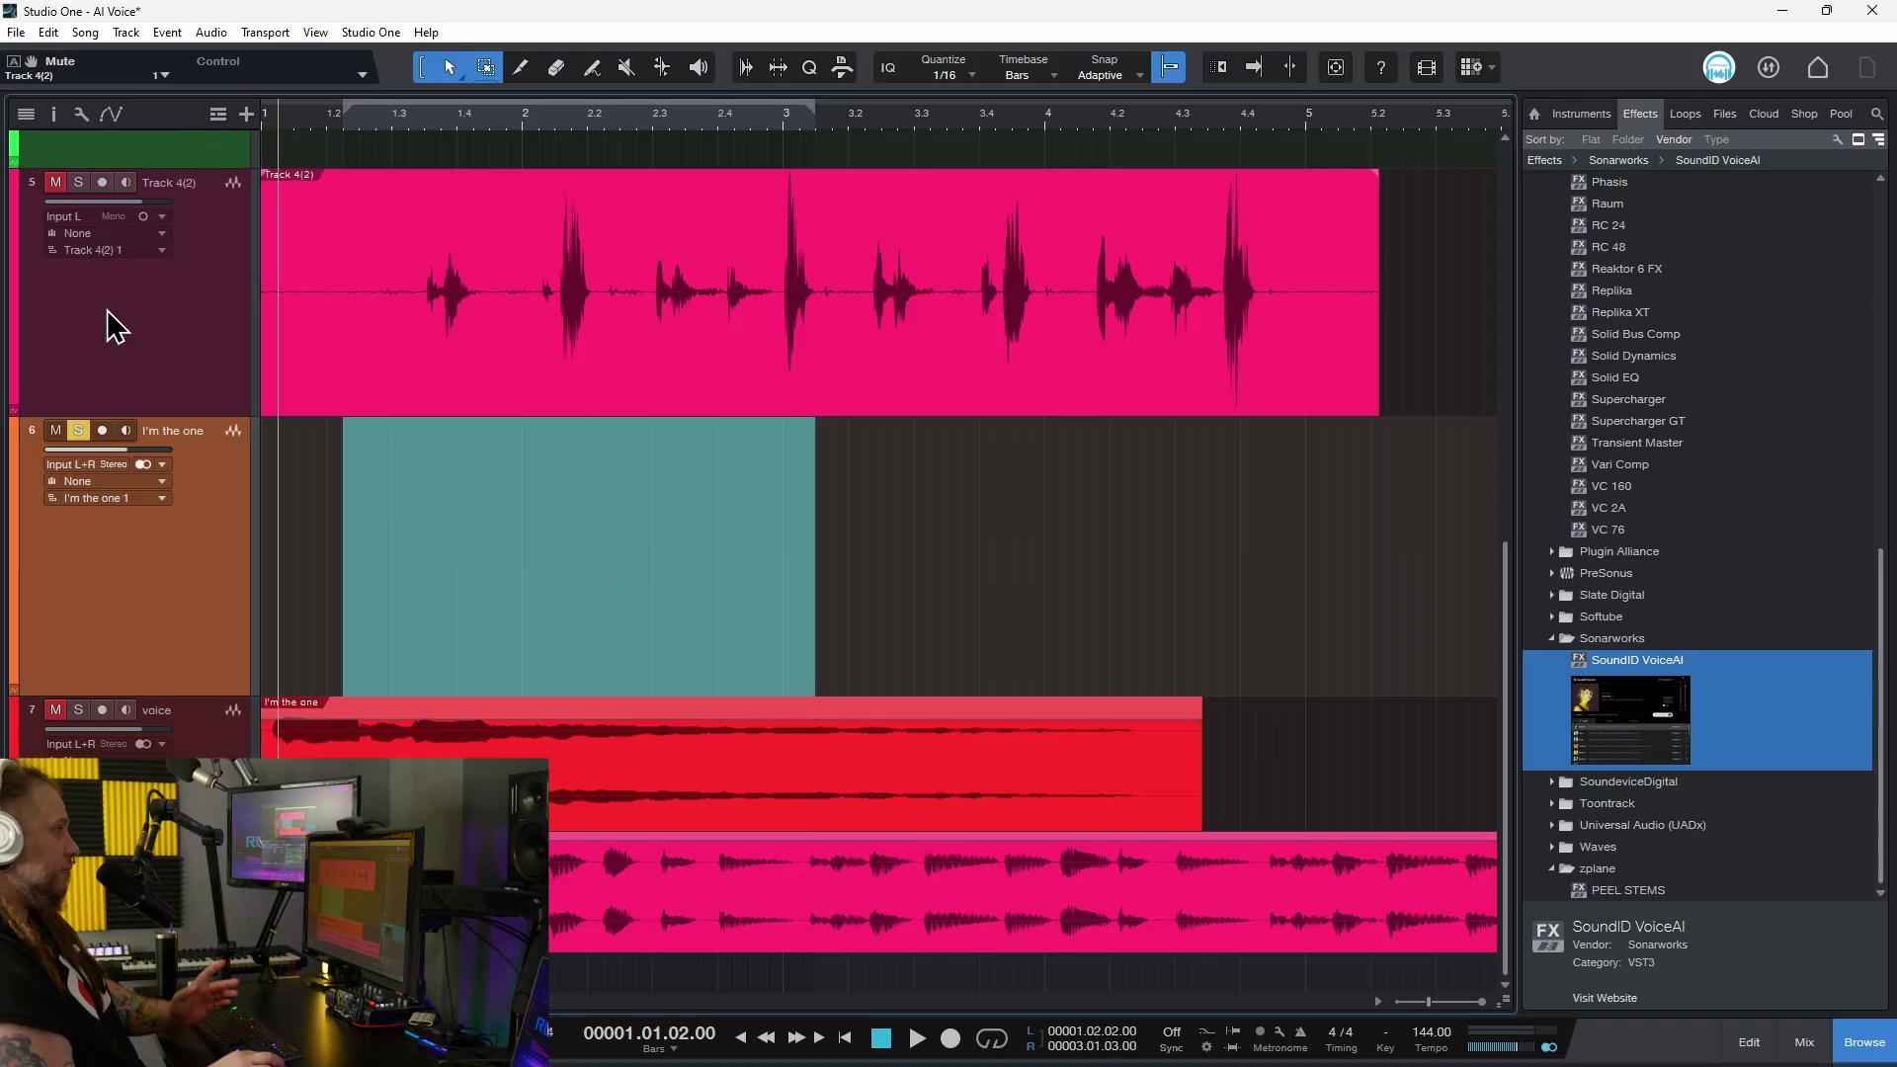
click(33, 436)
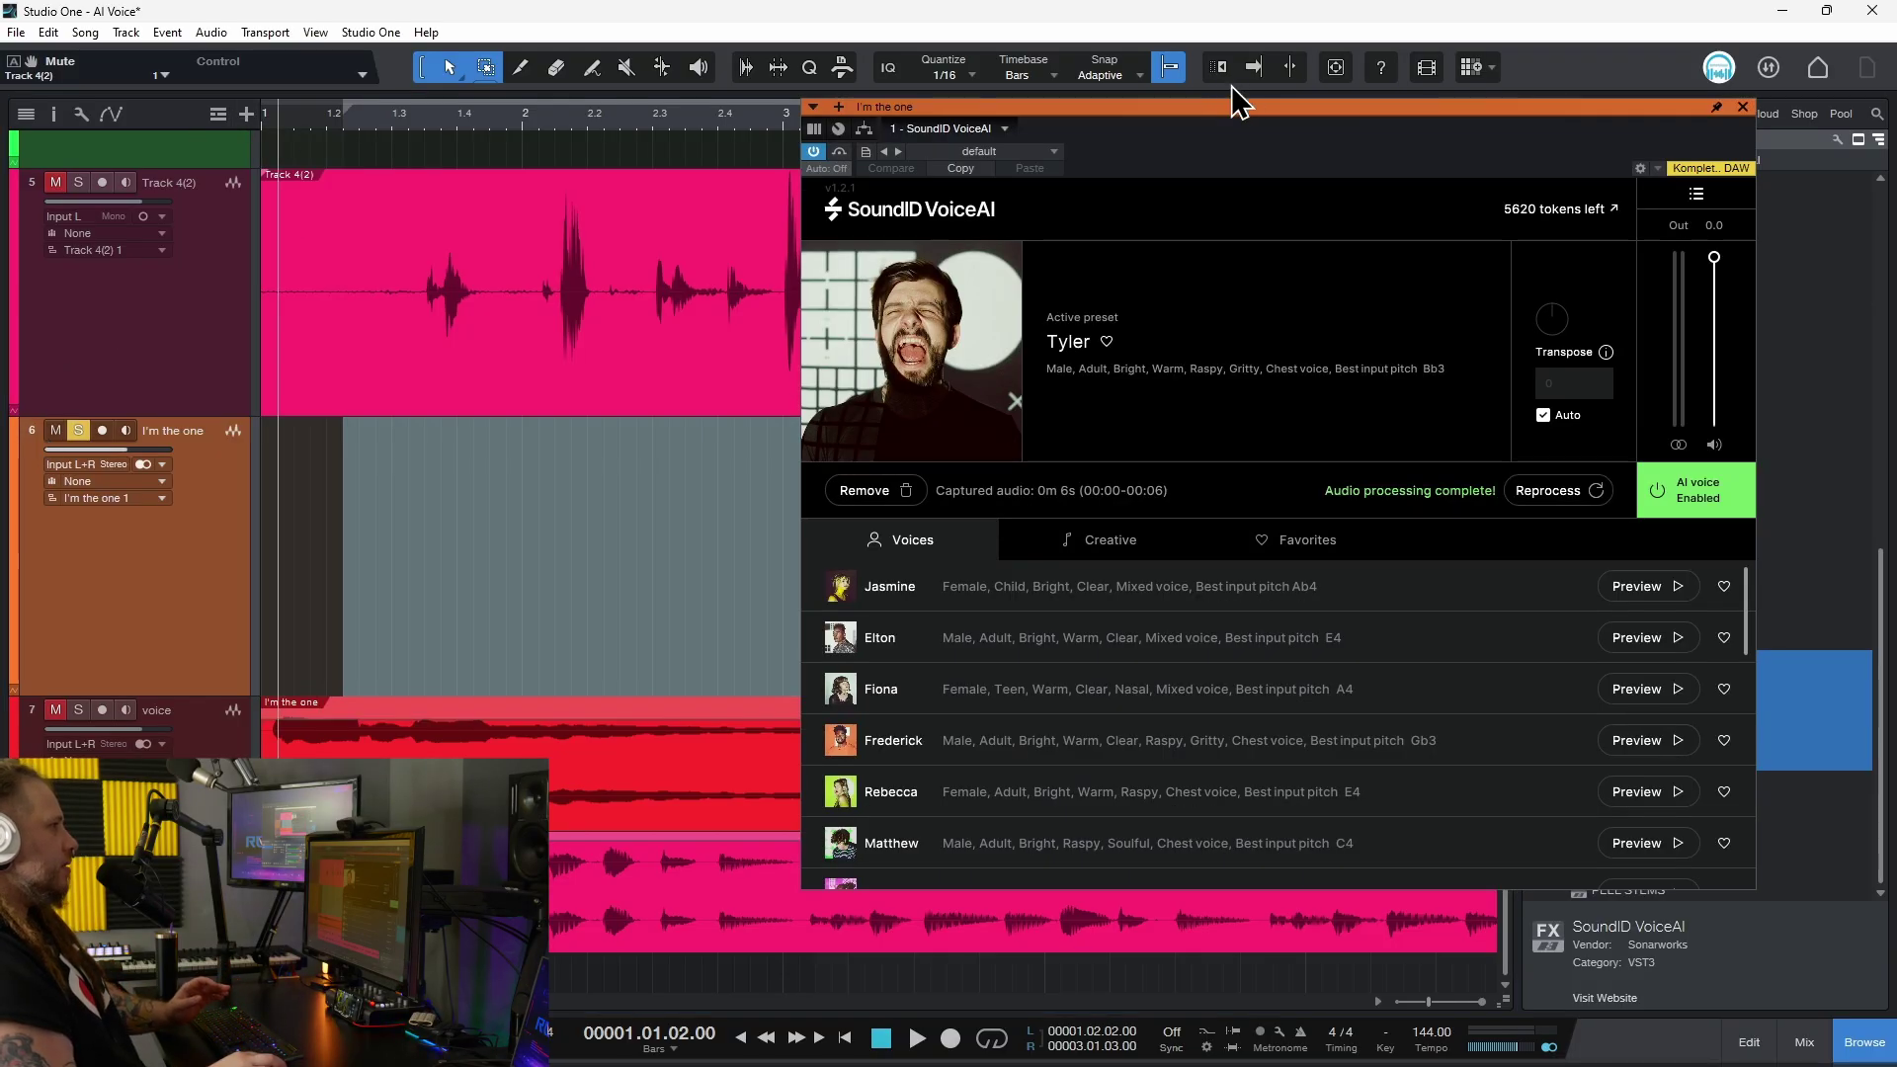
drag(1224, 110, 1258, 114)
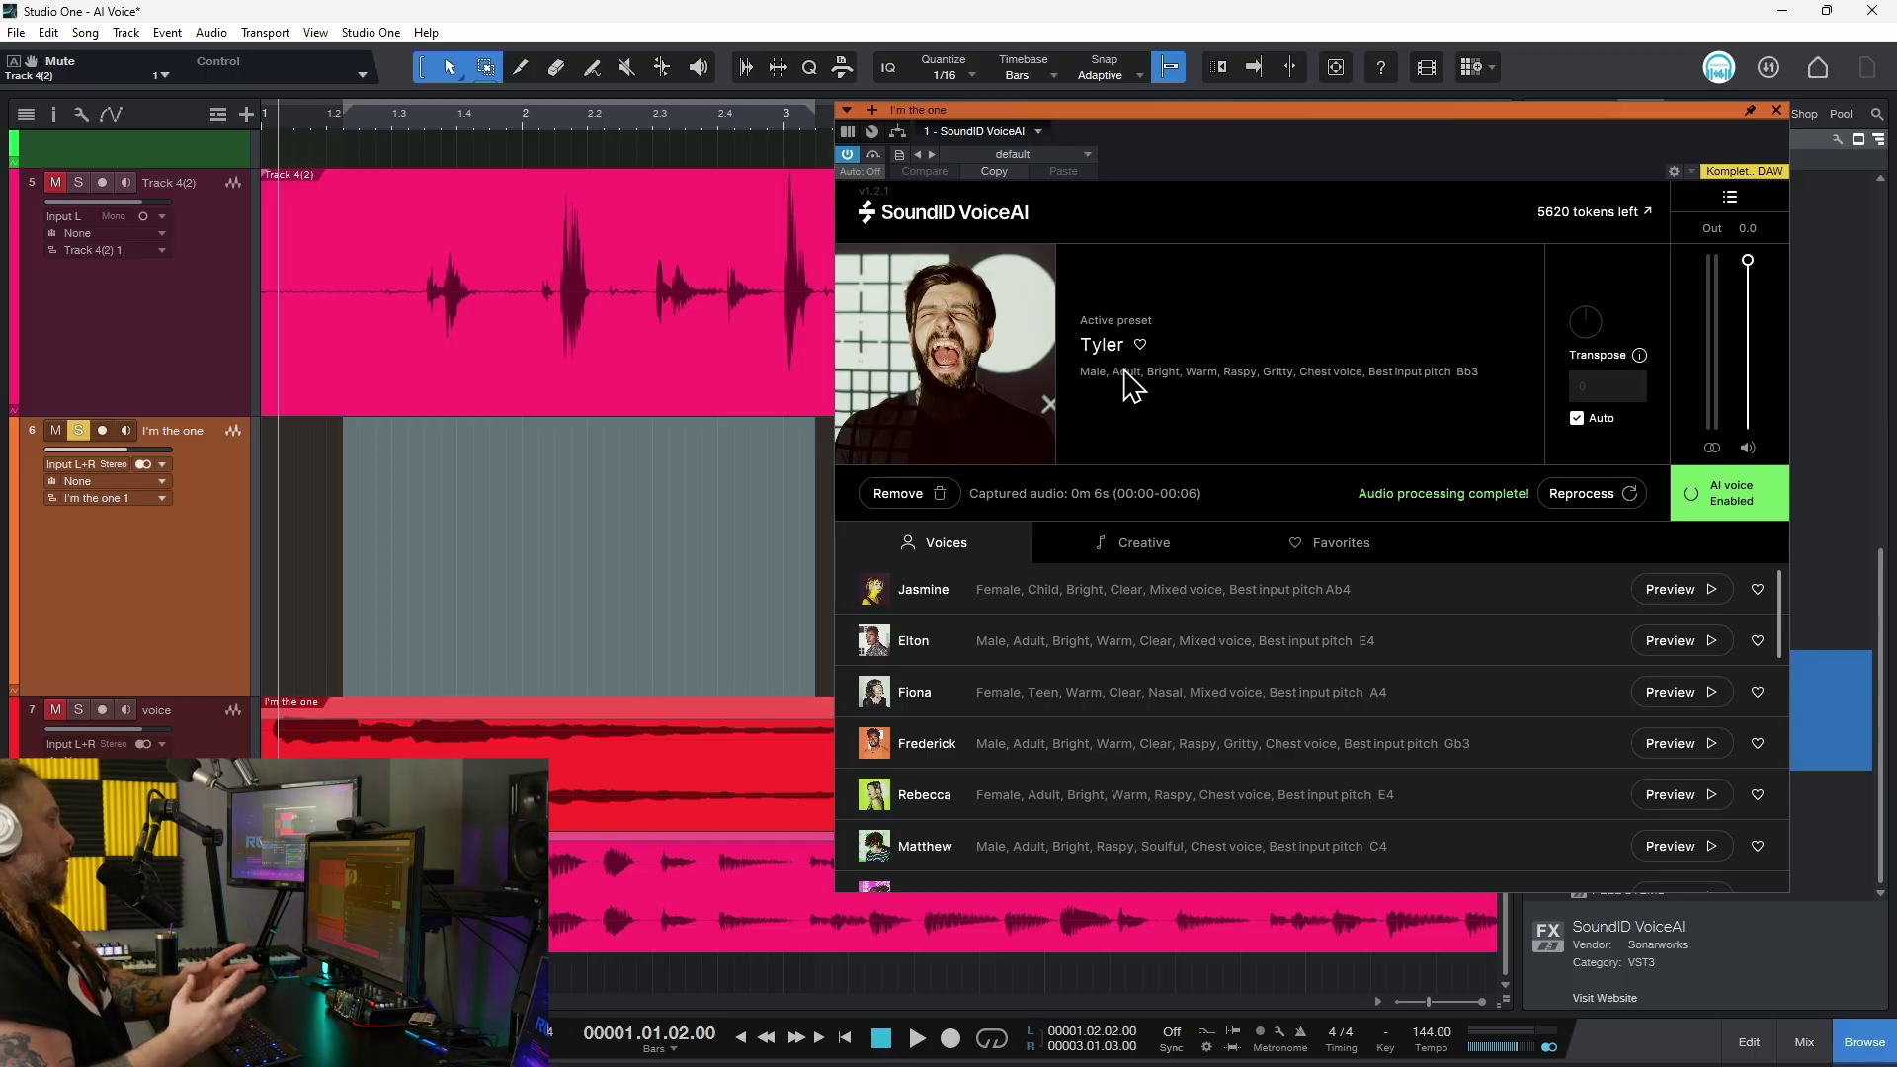
key(comma)
key(space)
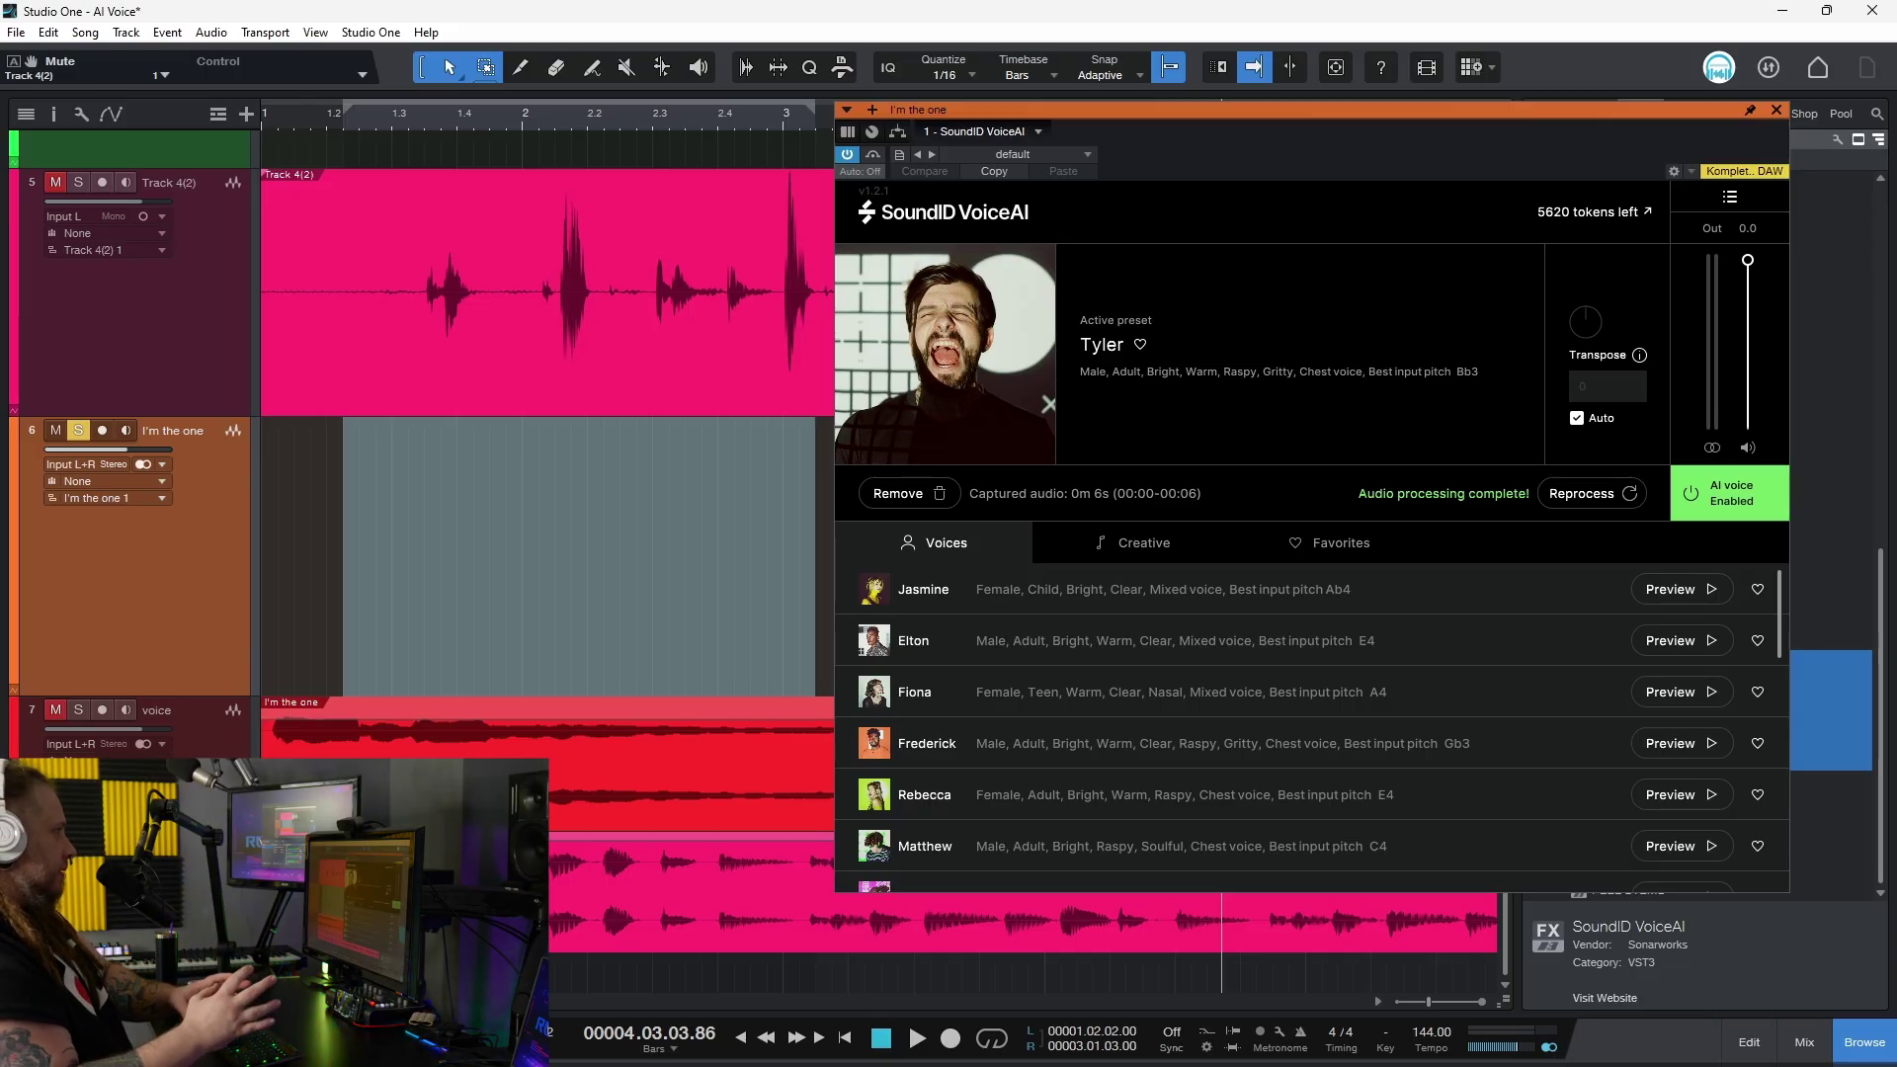
Select the moved event on the voice track and display that track's channel window.
mouse_move(446, 731)
mouse_down()
mouse_move(529, 618)
mouse_move(869, 591)
mouse_move(643, 569)
mouse_move(549, 604)
mouse_move(802, 576)
mouse_move(821, 732)
mouse_move(609, 788)
mouse_move(450, 736)
mouse_up()
drag(1461, 111, 1409, 148)
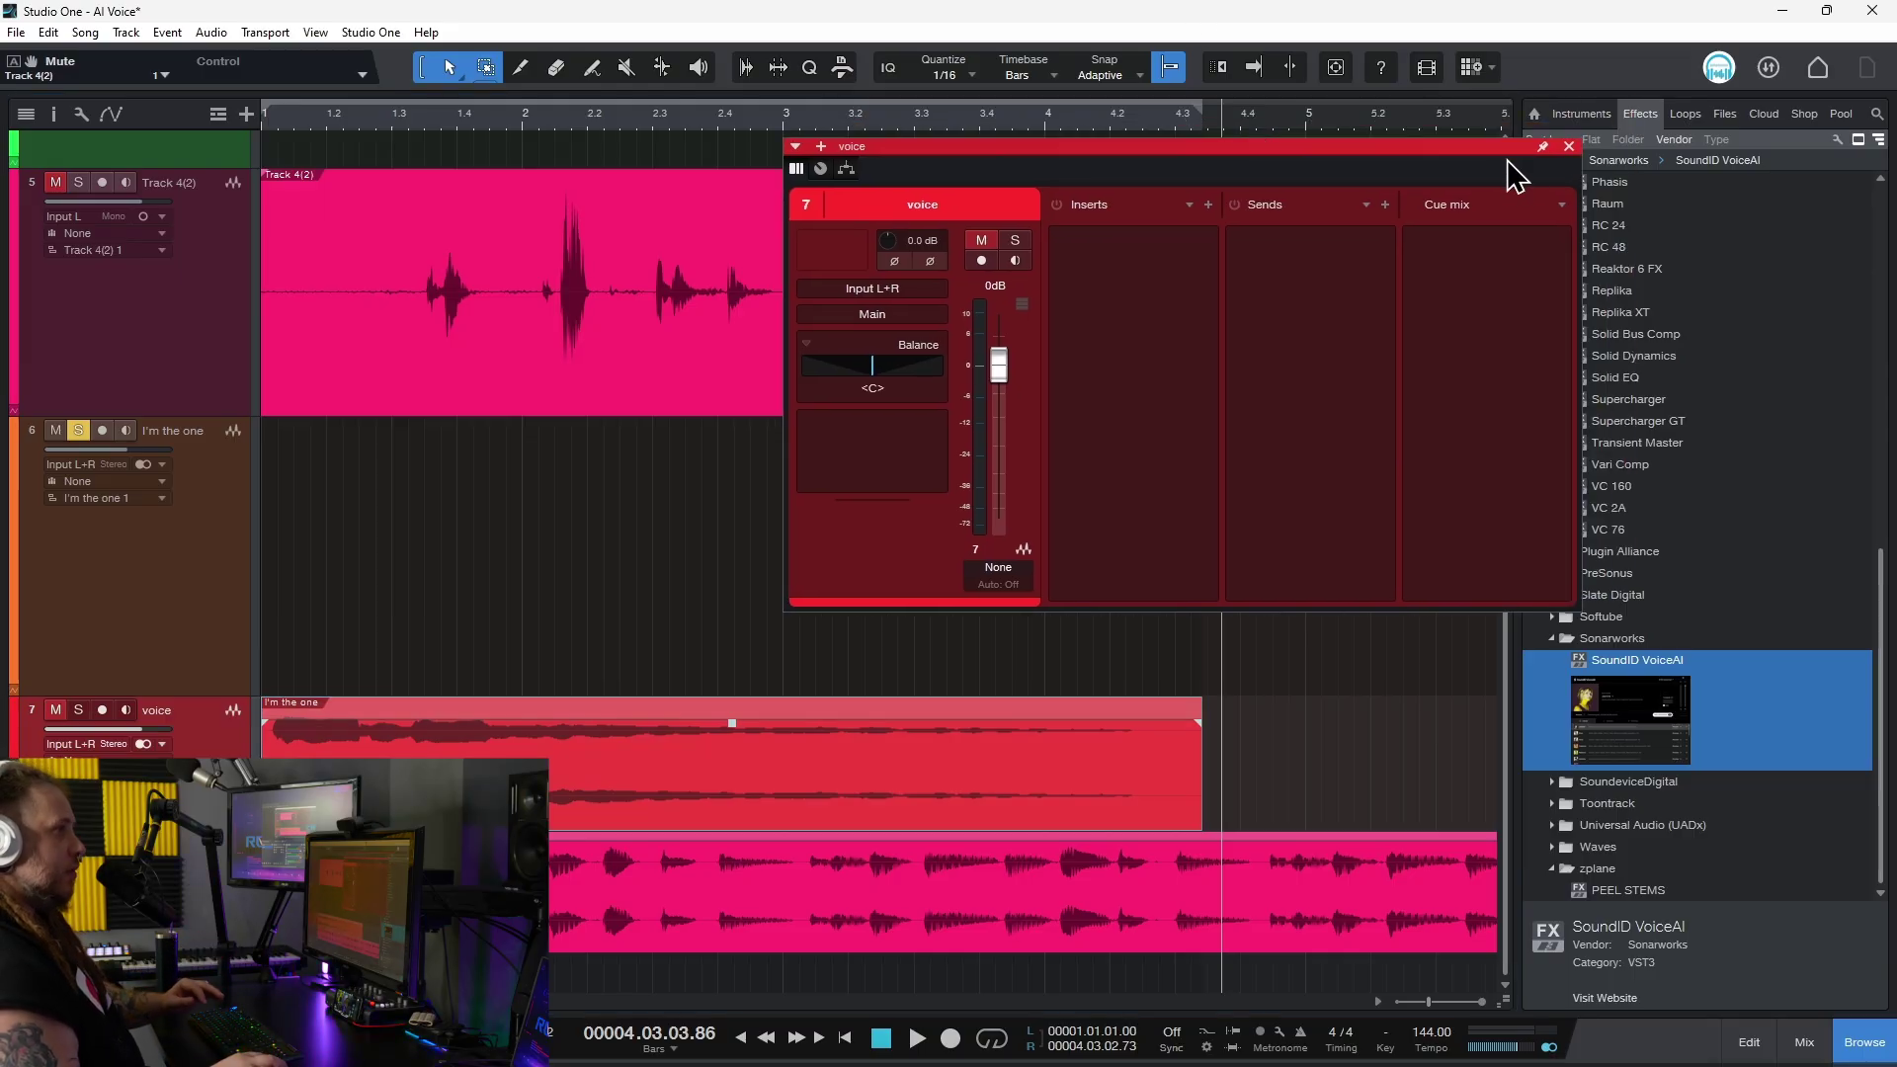
Close the voice channel window, switch solo from the I'm the one track to the voice track, and play it from the song's start.
click(1569, 147)
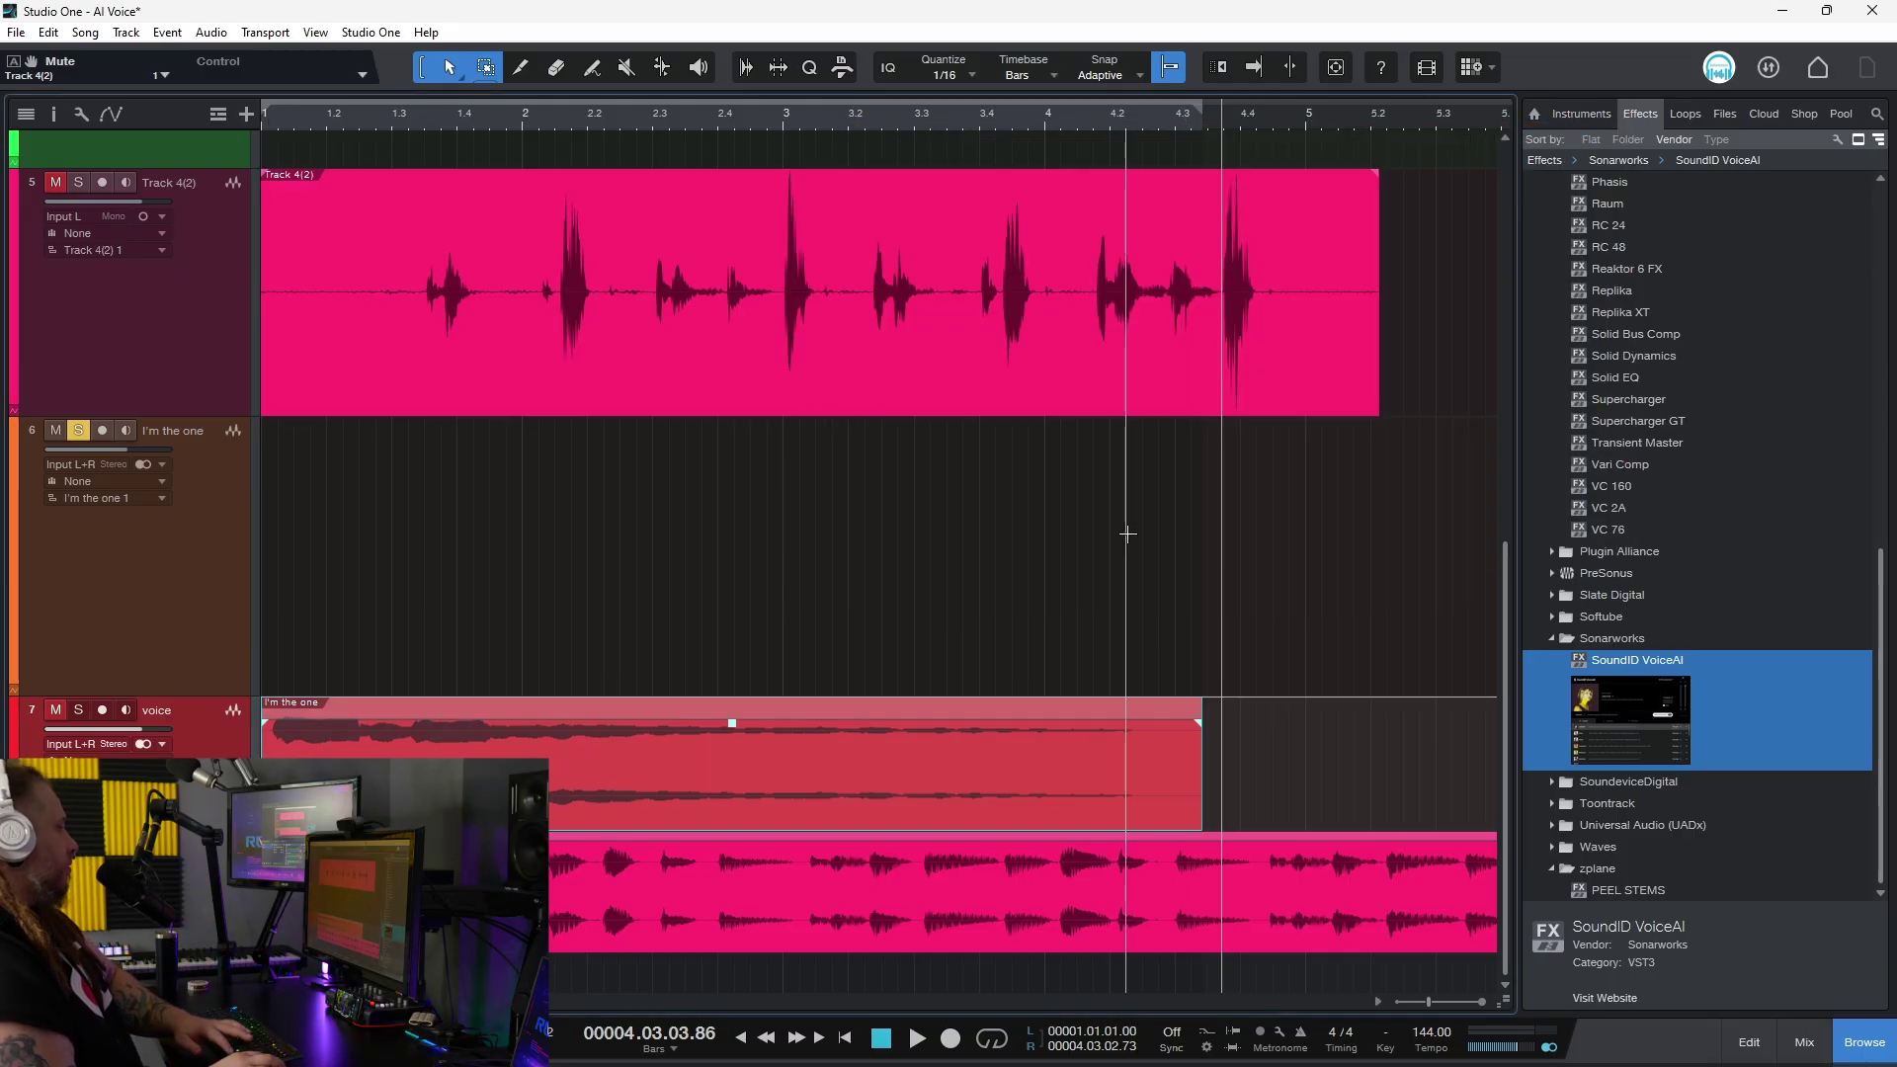
click(70, 430)
click(78, 709)
key(space)
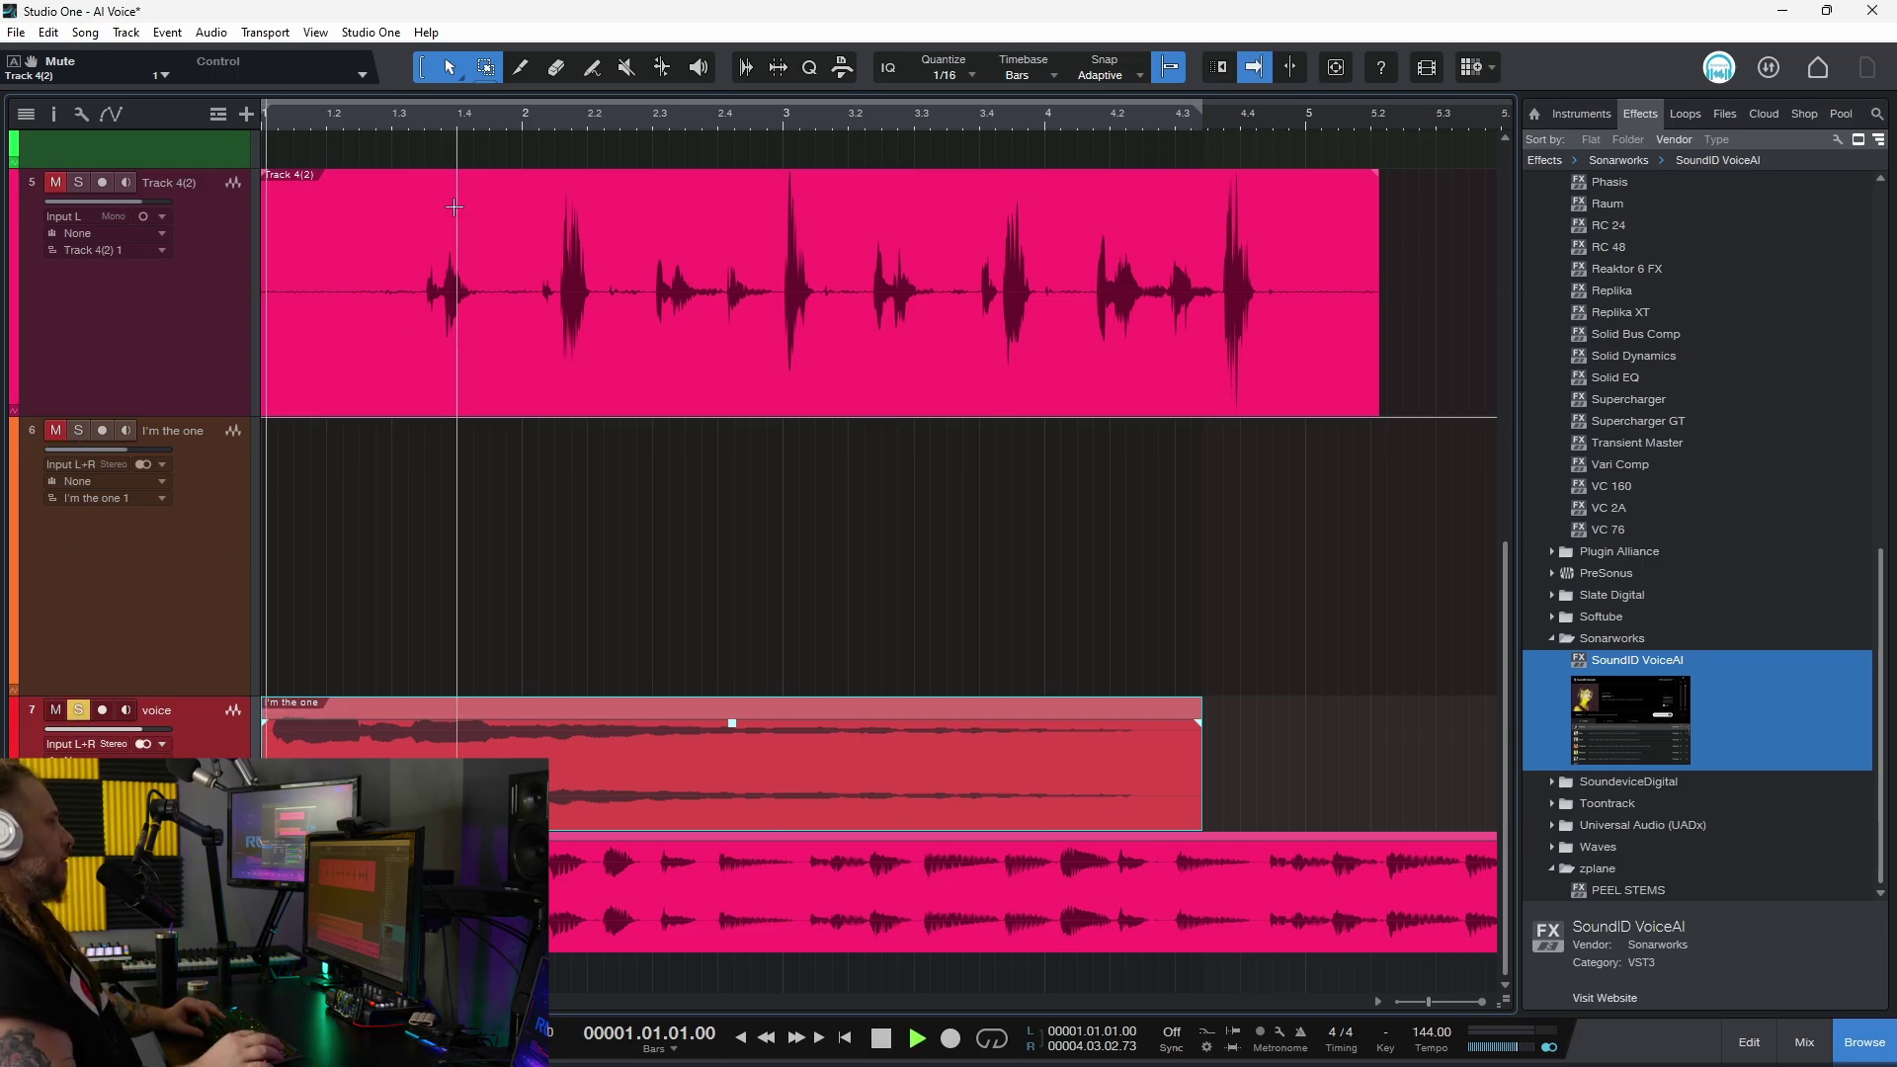
key(space)
key(Home)
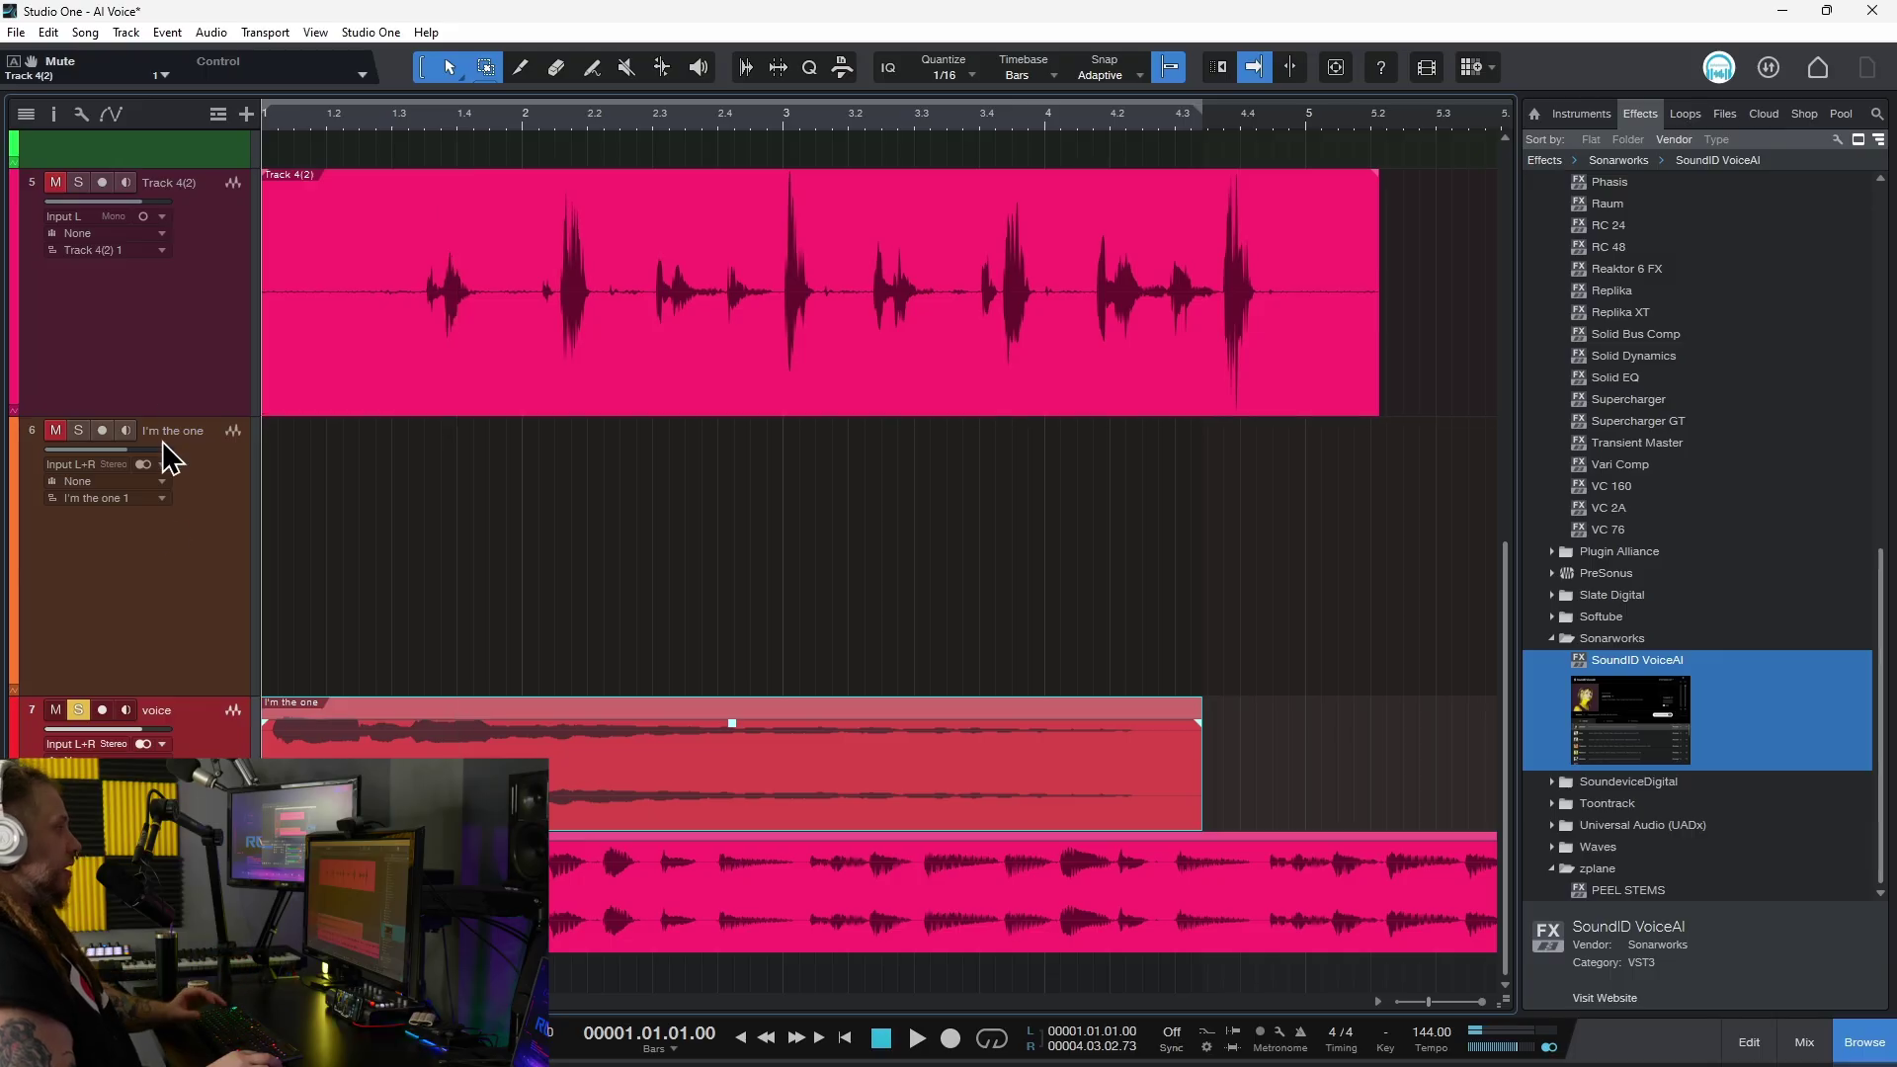
Solo the I'm the one track together with the voice track and set its volume to about -12.5 dB while both play.
click(62, 436)
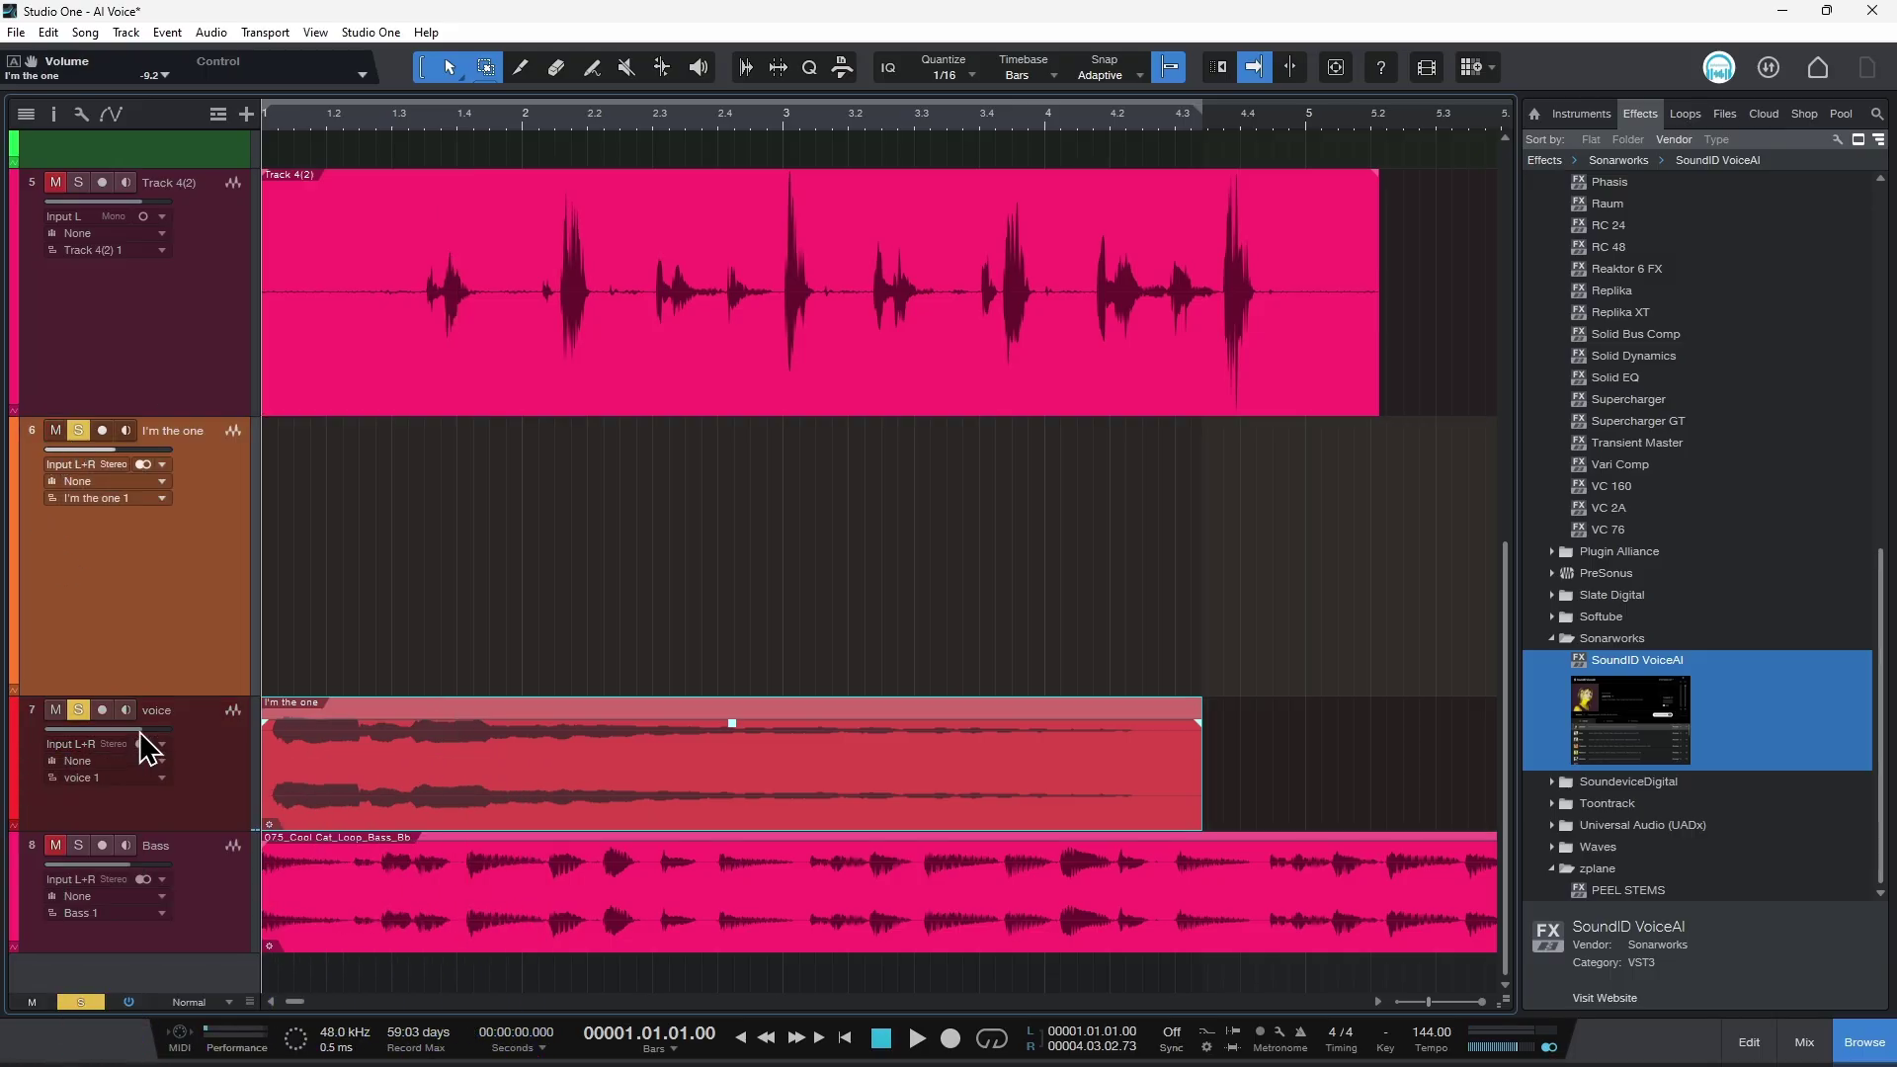
key(space)
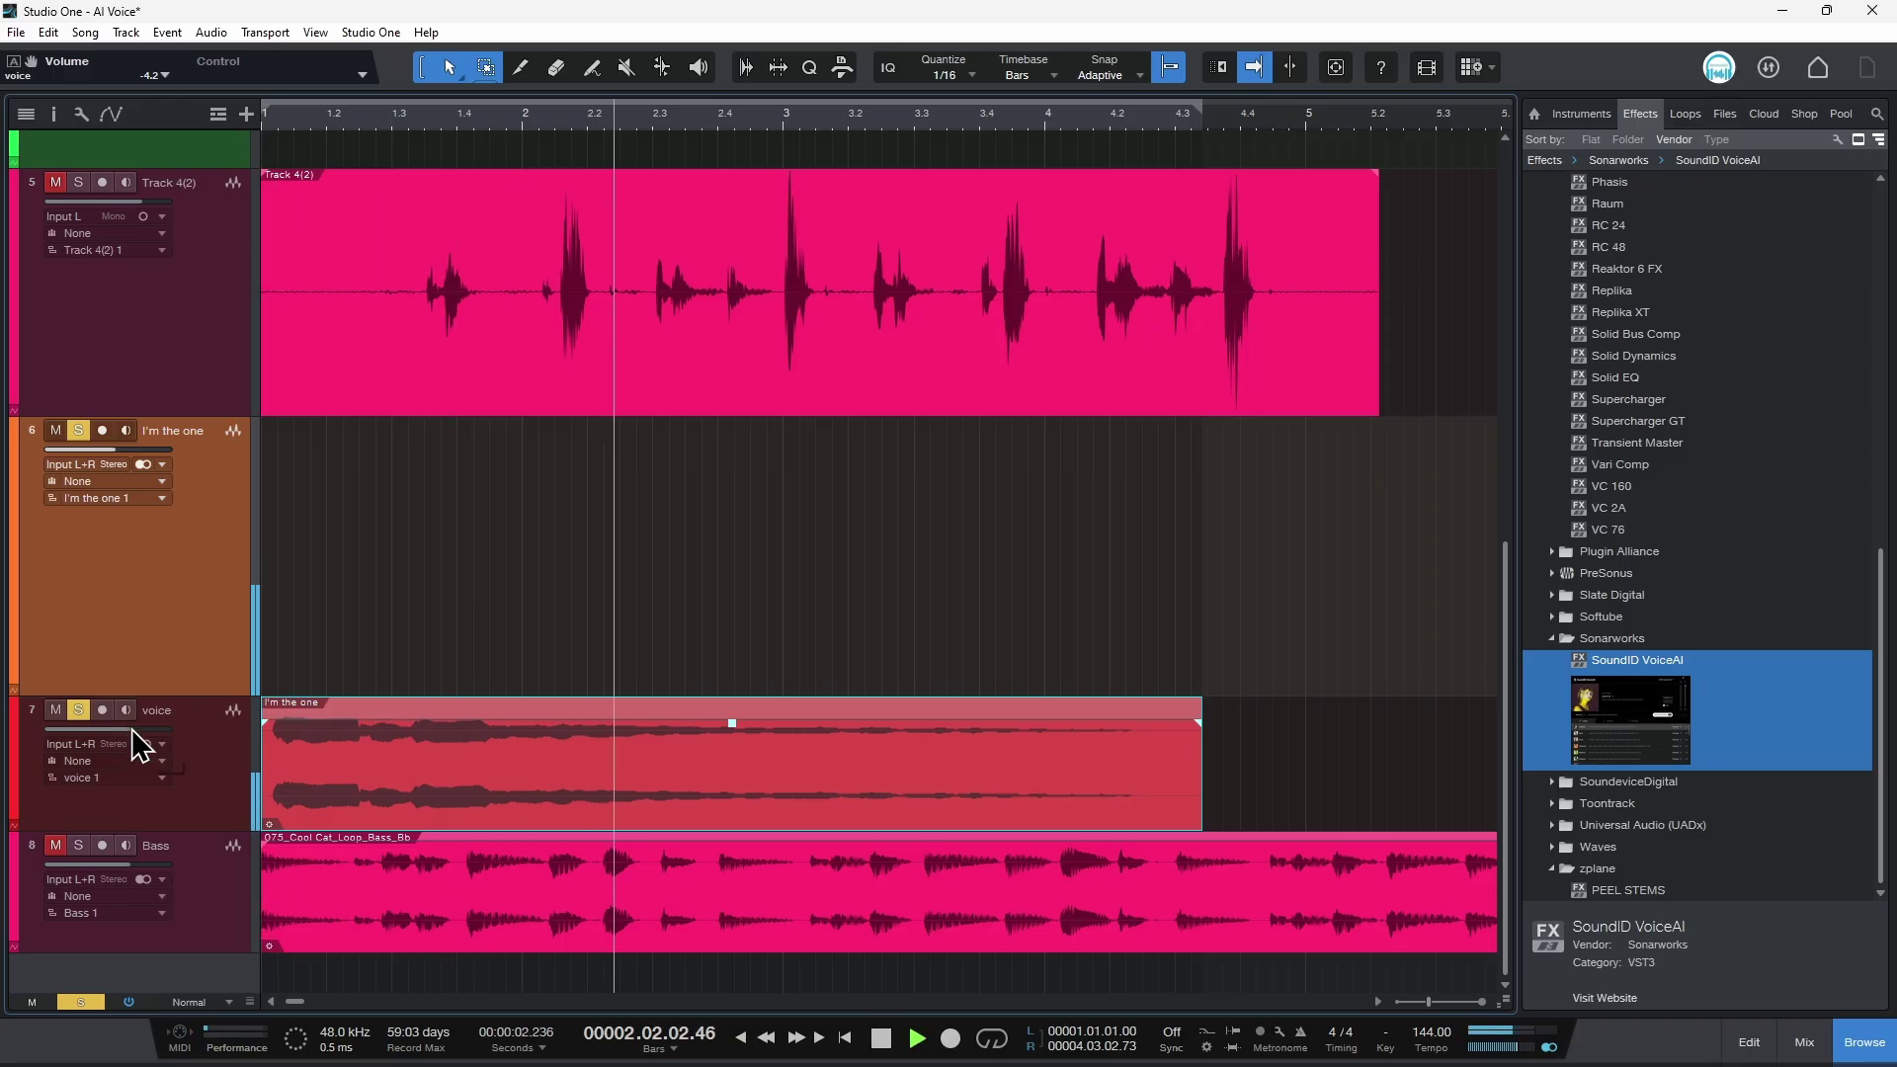
click(110, 464)
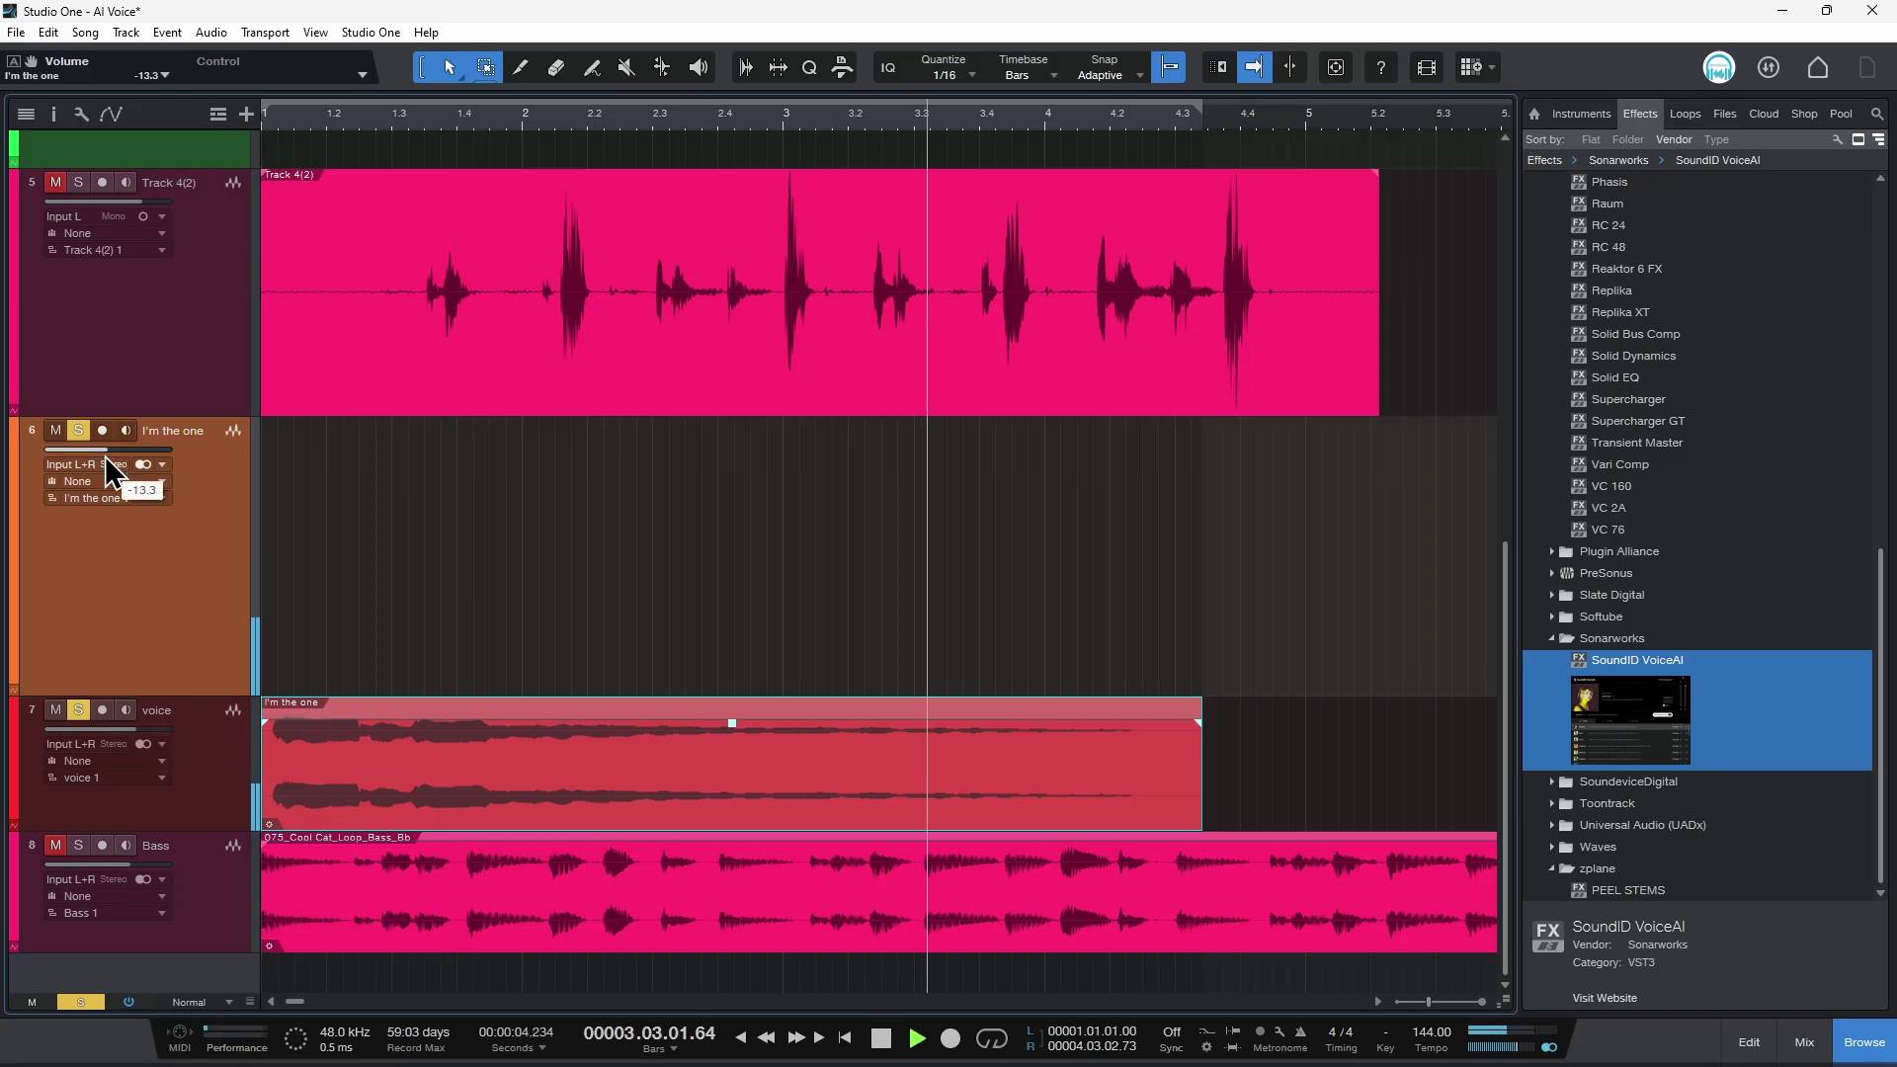
key(space)
key(space)
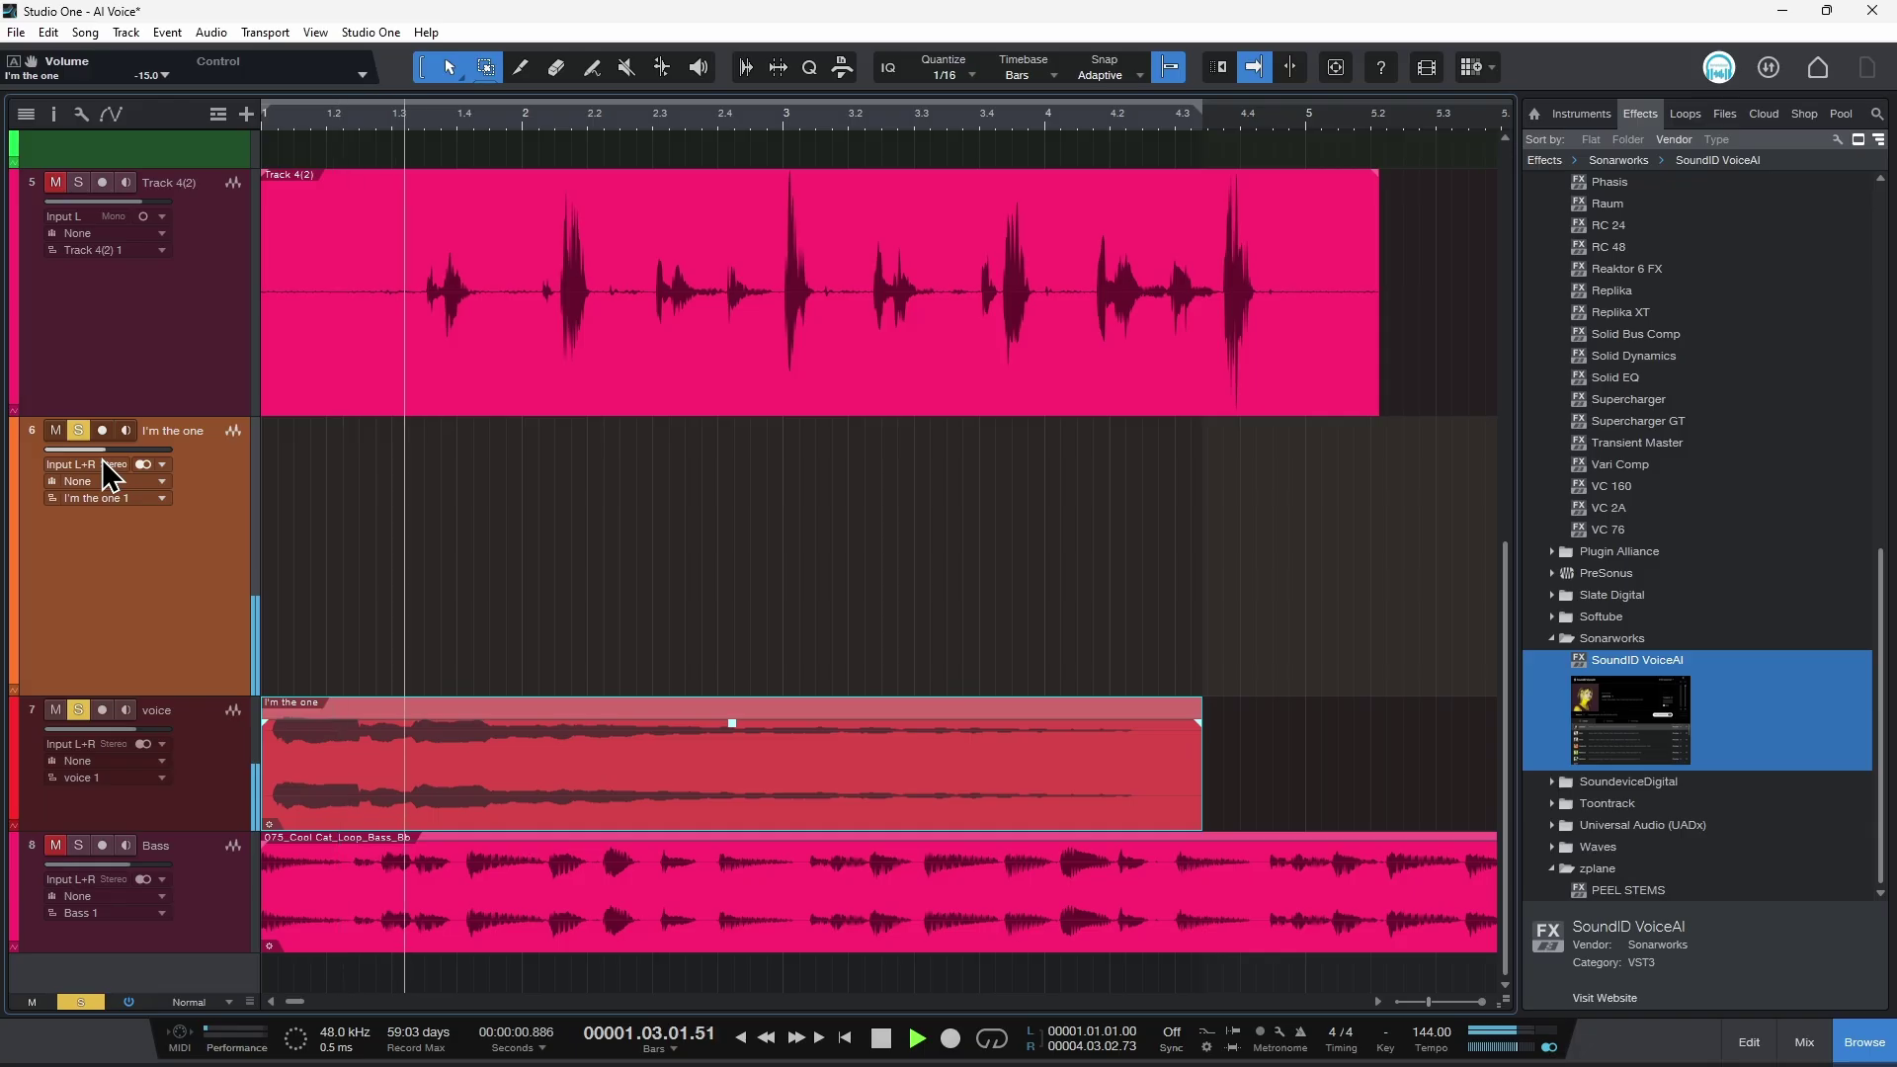
scroll(103, 452, down, 5)
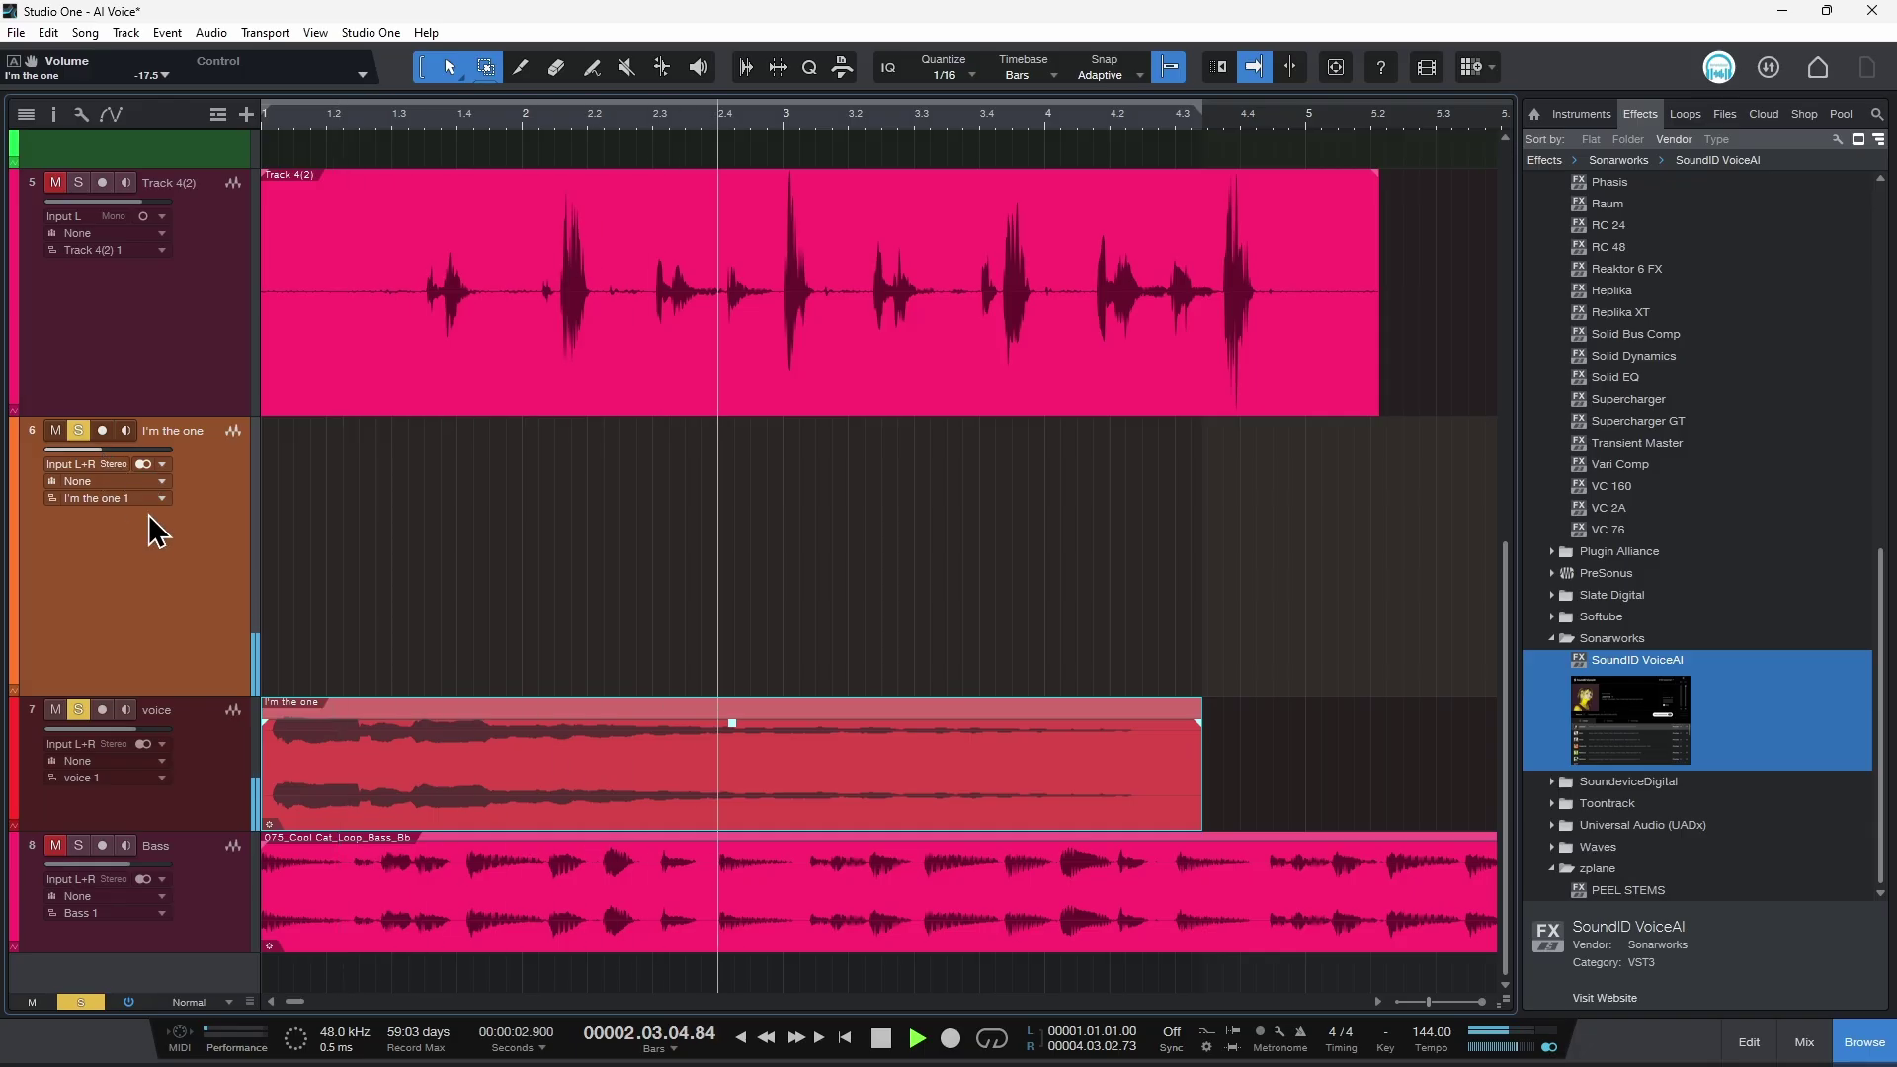
scroll(95, 451, up, 10)
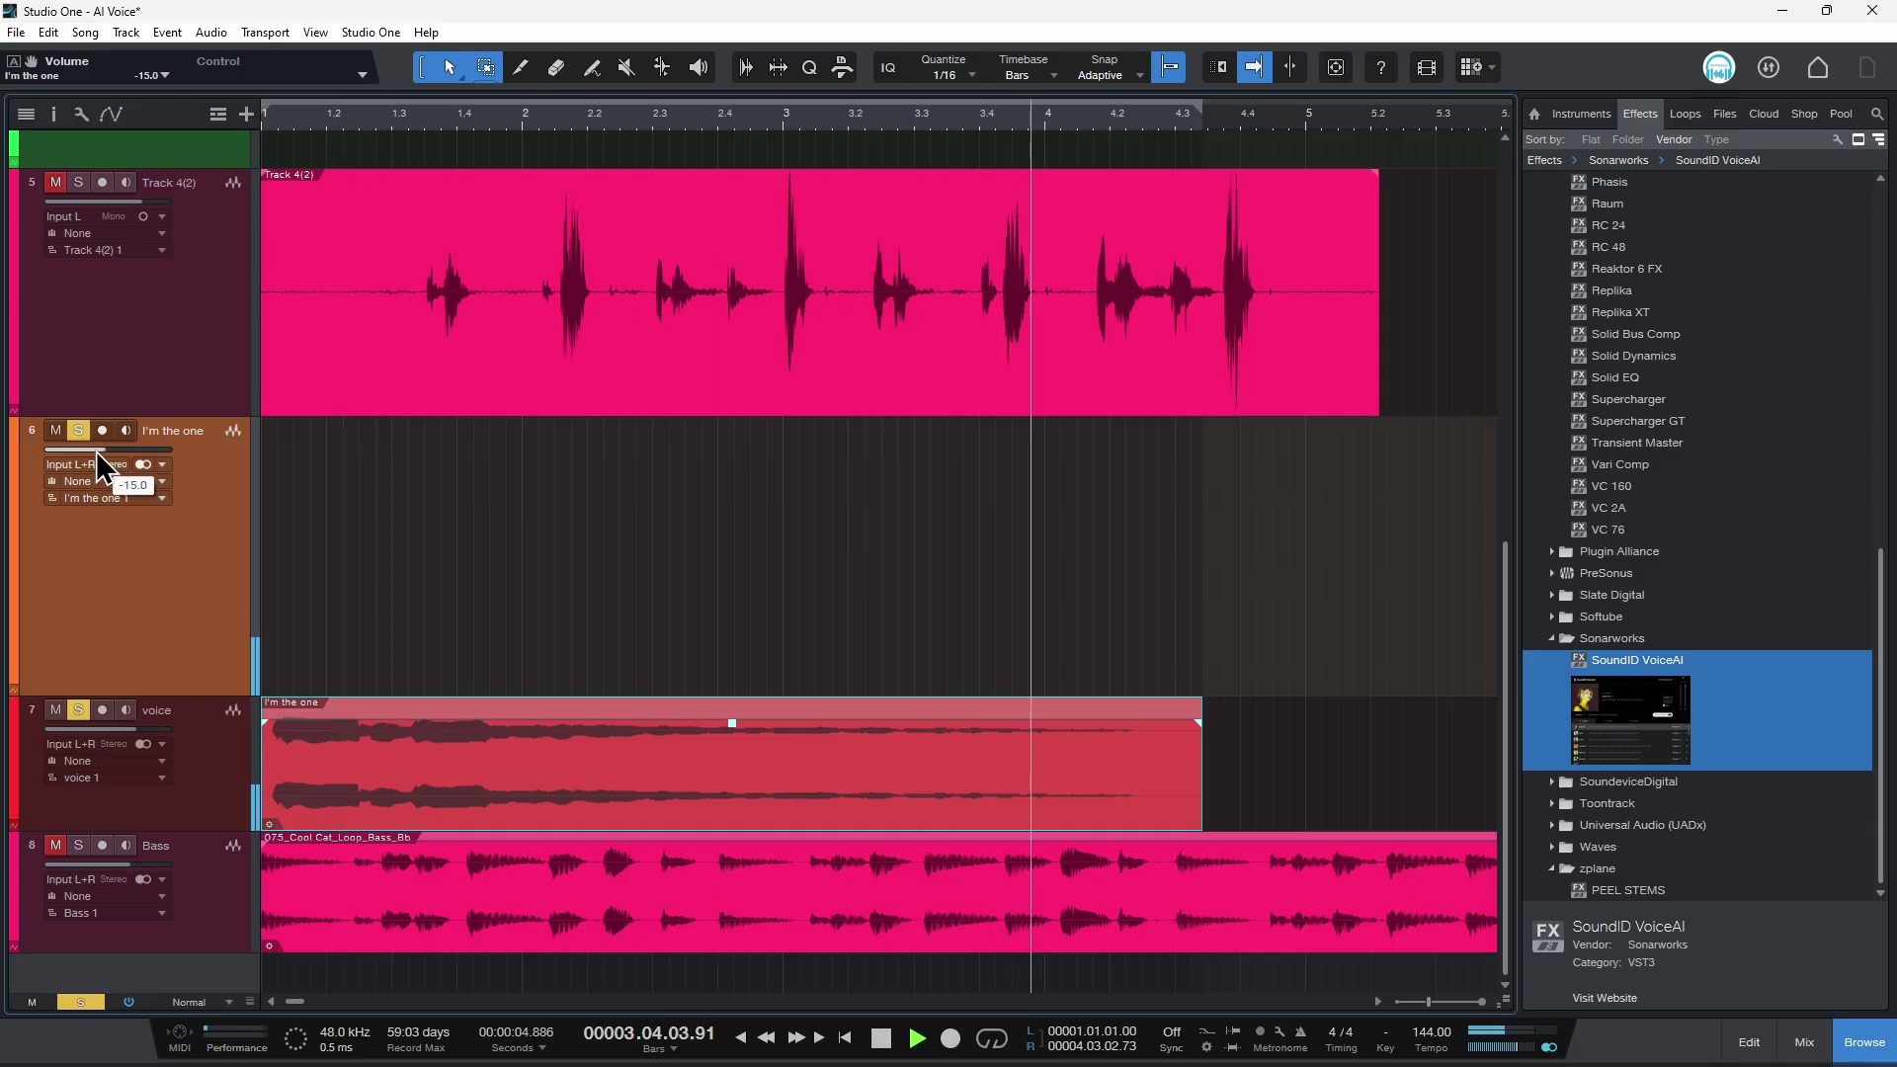
key(space)
Insert SoundID VoiceAI on the voice track and preview the Hazel voice.
drag(1630, 721, 707, 766)
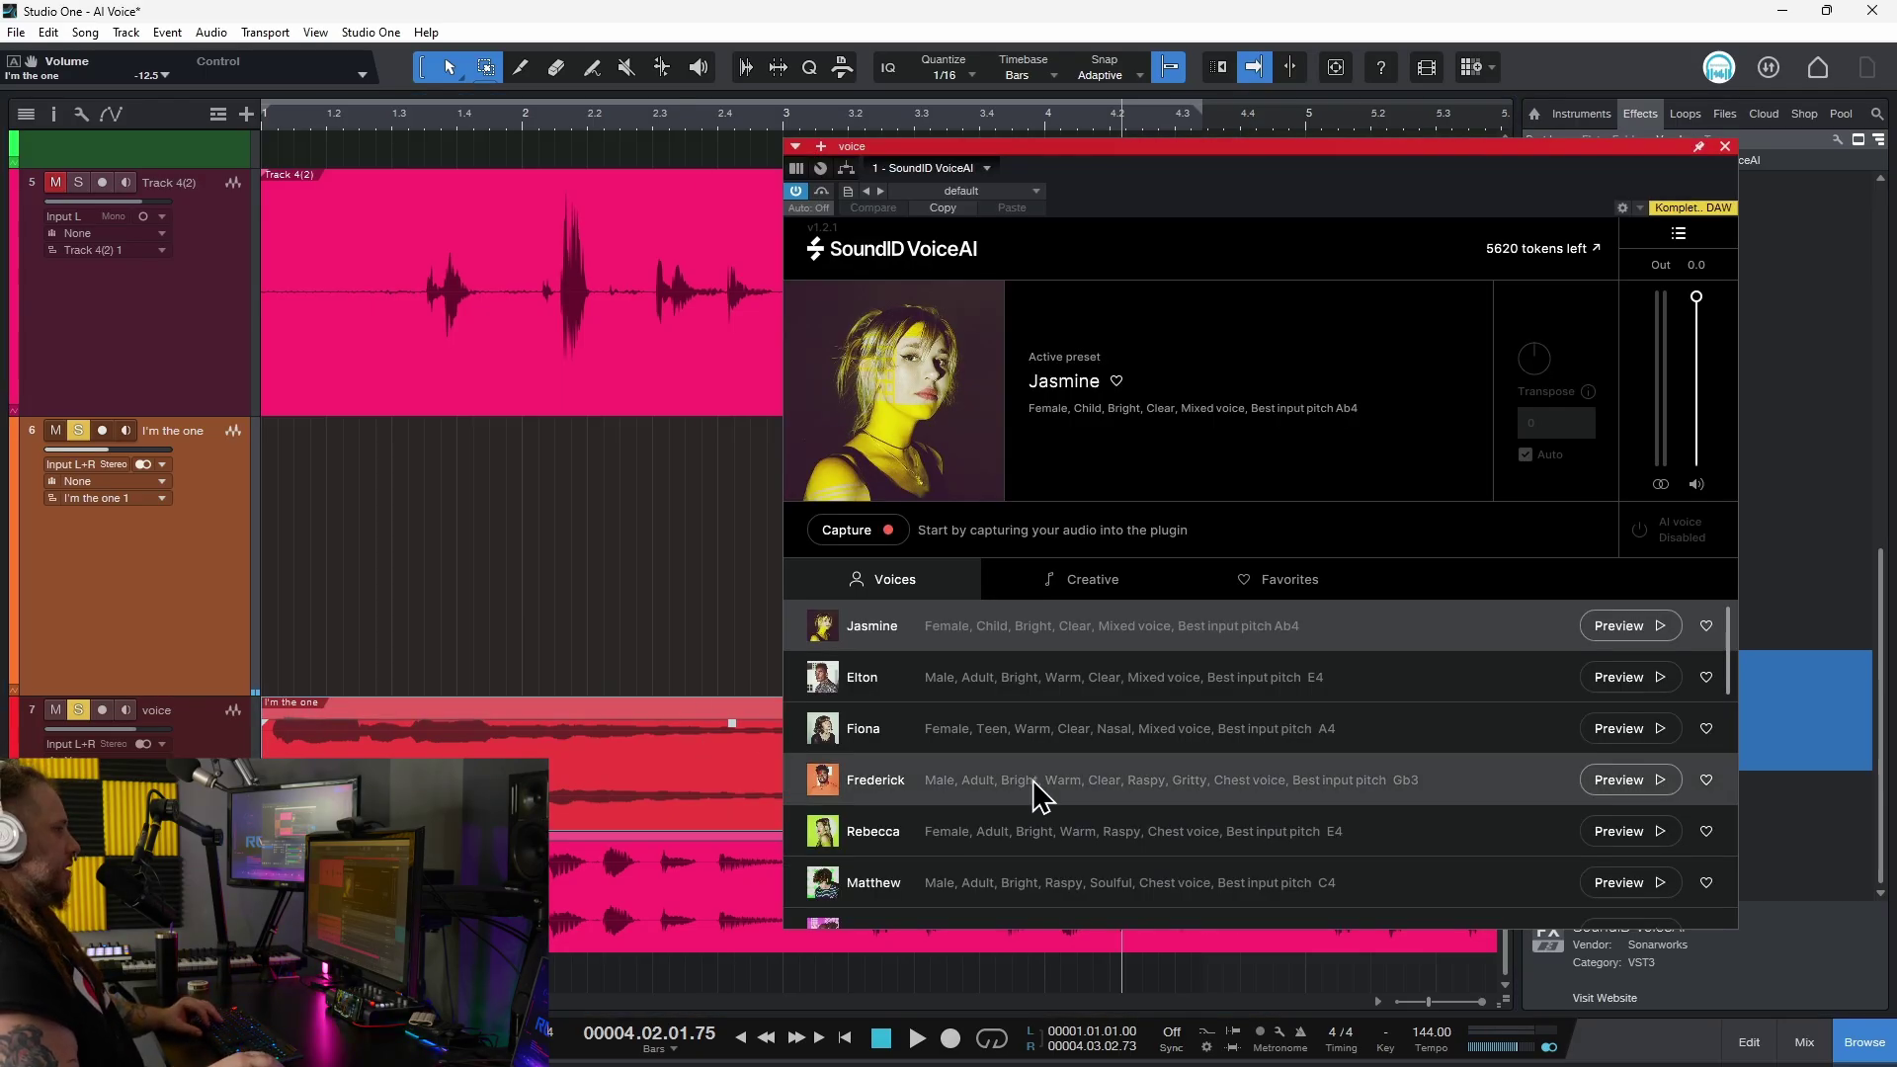
scroll(987, 790, down, 6)
click(1094, 883)
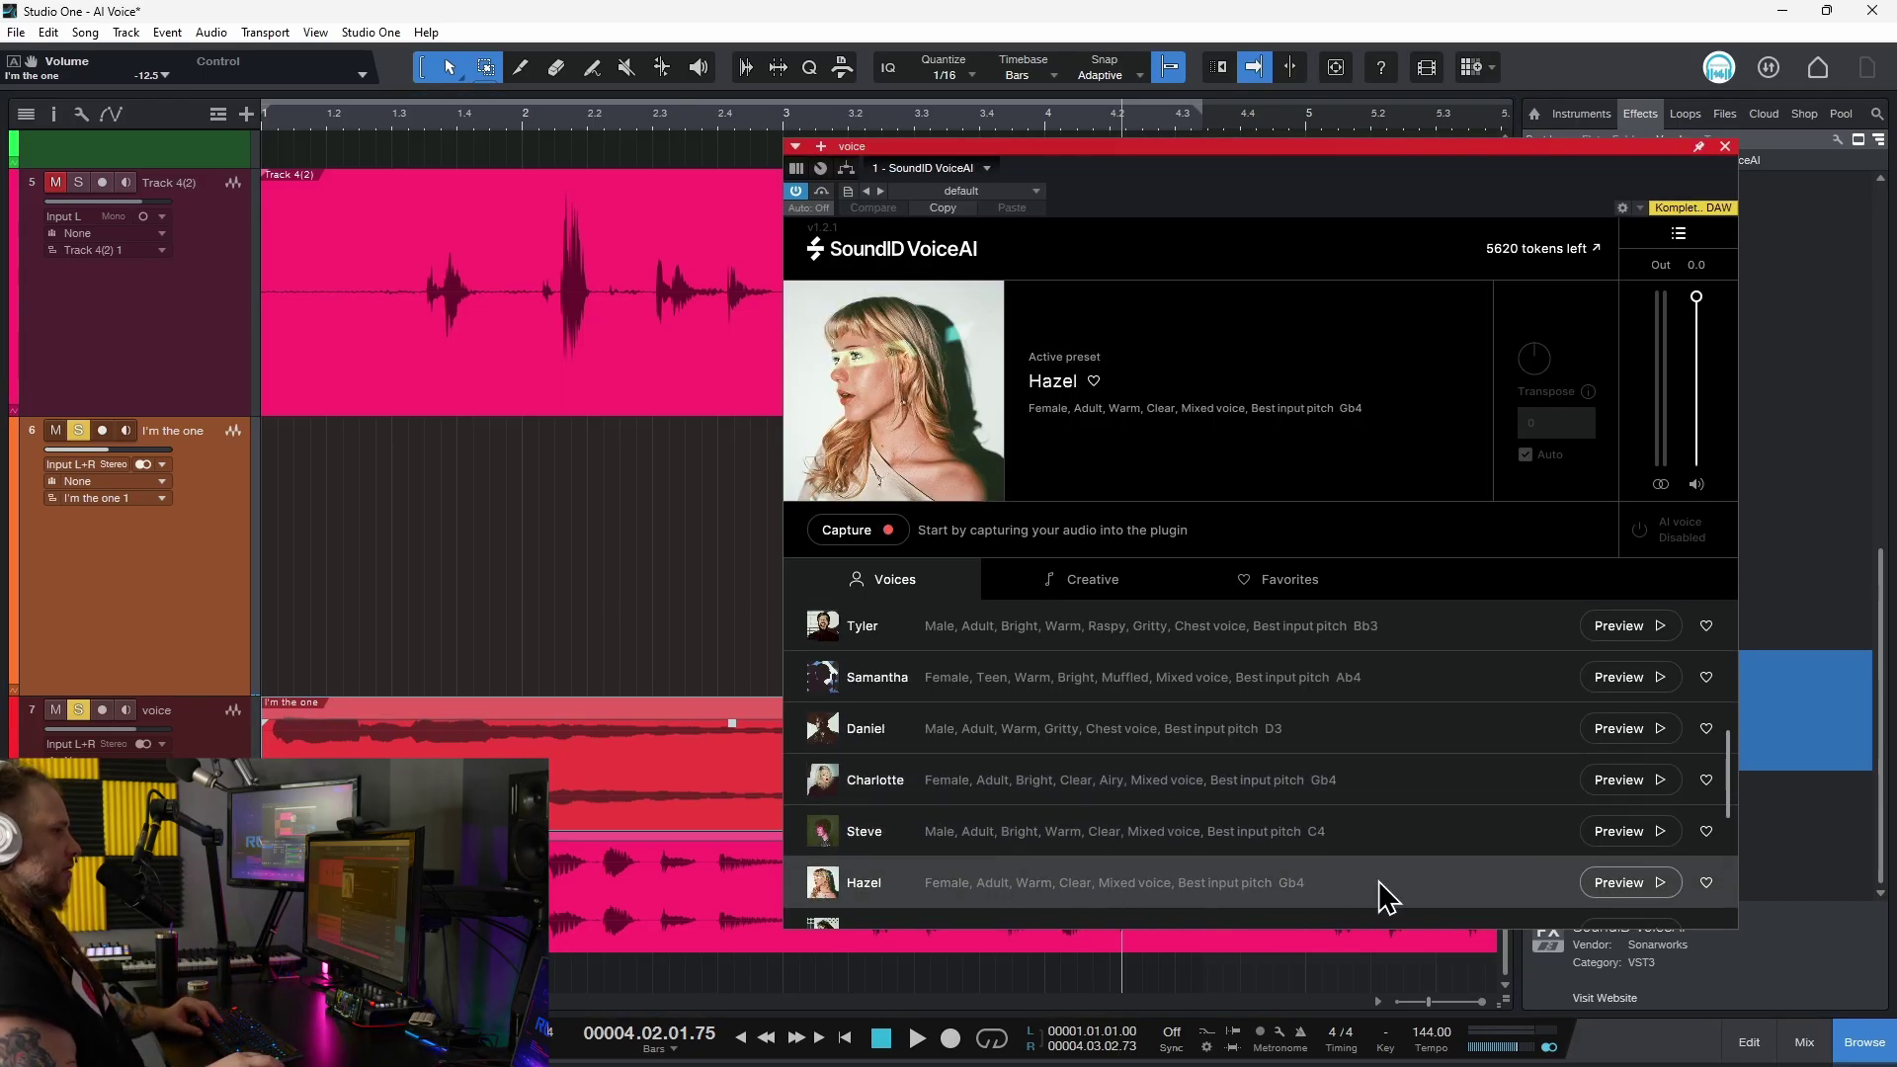
click(1640, 884)
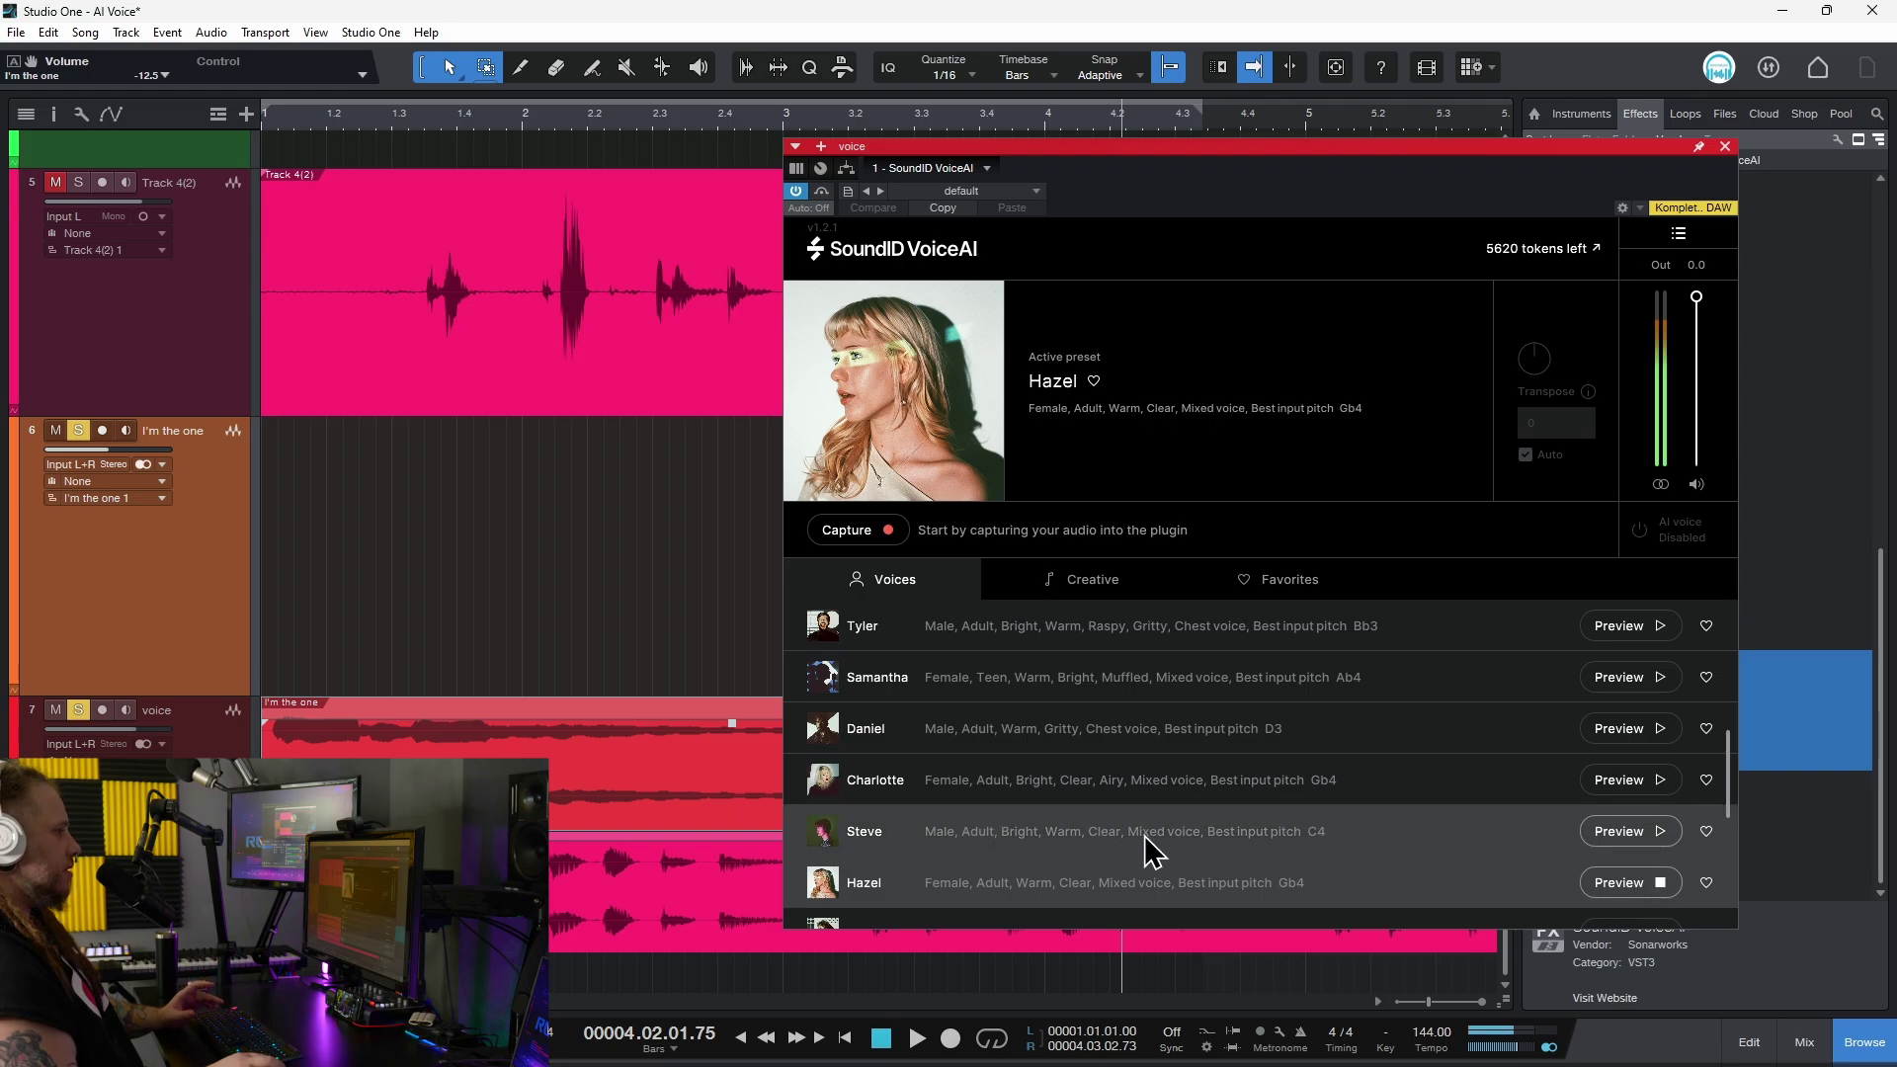
Preview further voices down the preset list, including Sophia, Margaret and Alex.
scroll(1143, 839, down, 3)
scroll(1143, 833, down, 1)
click(1066, 791)
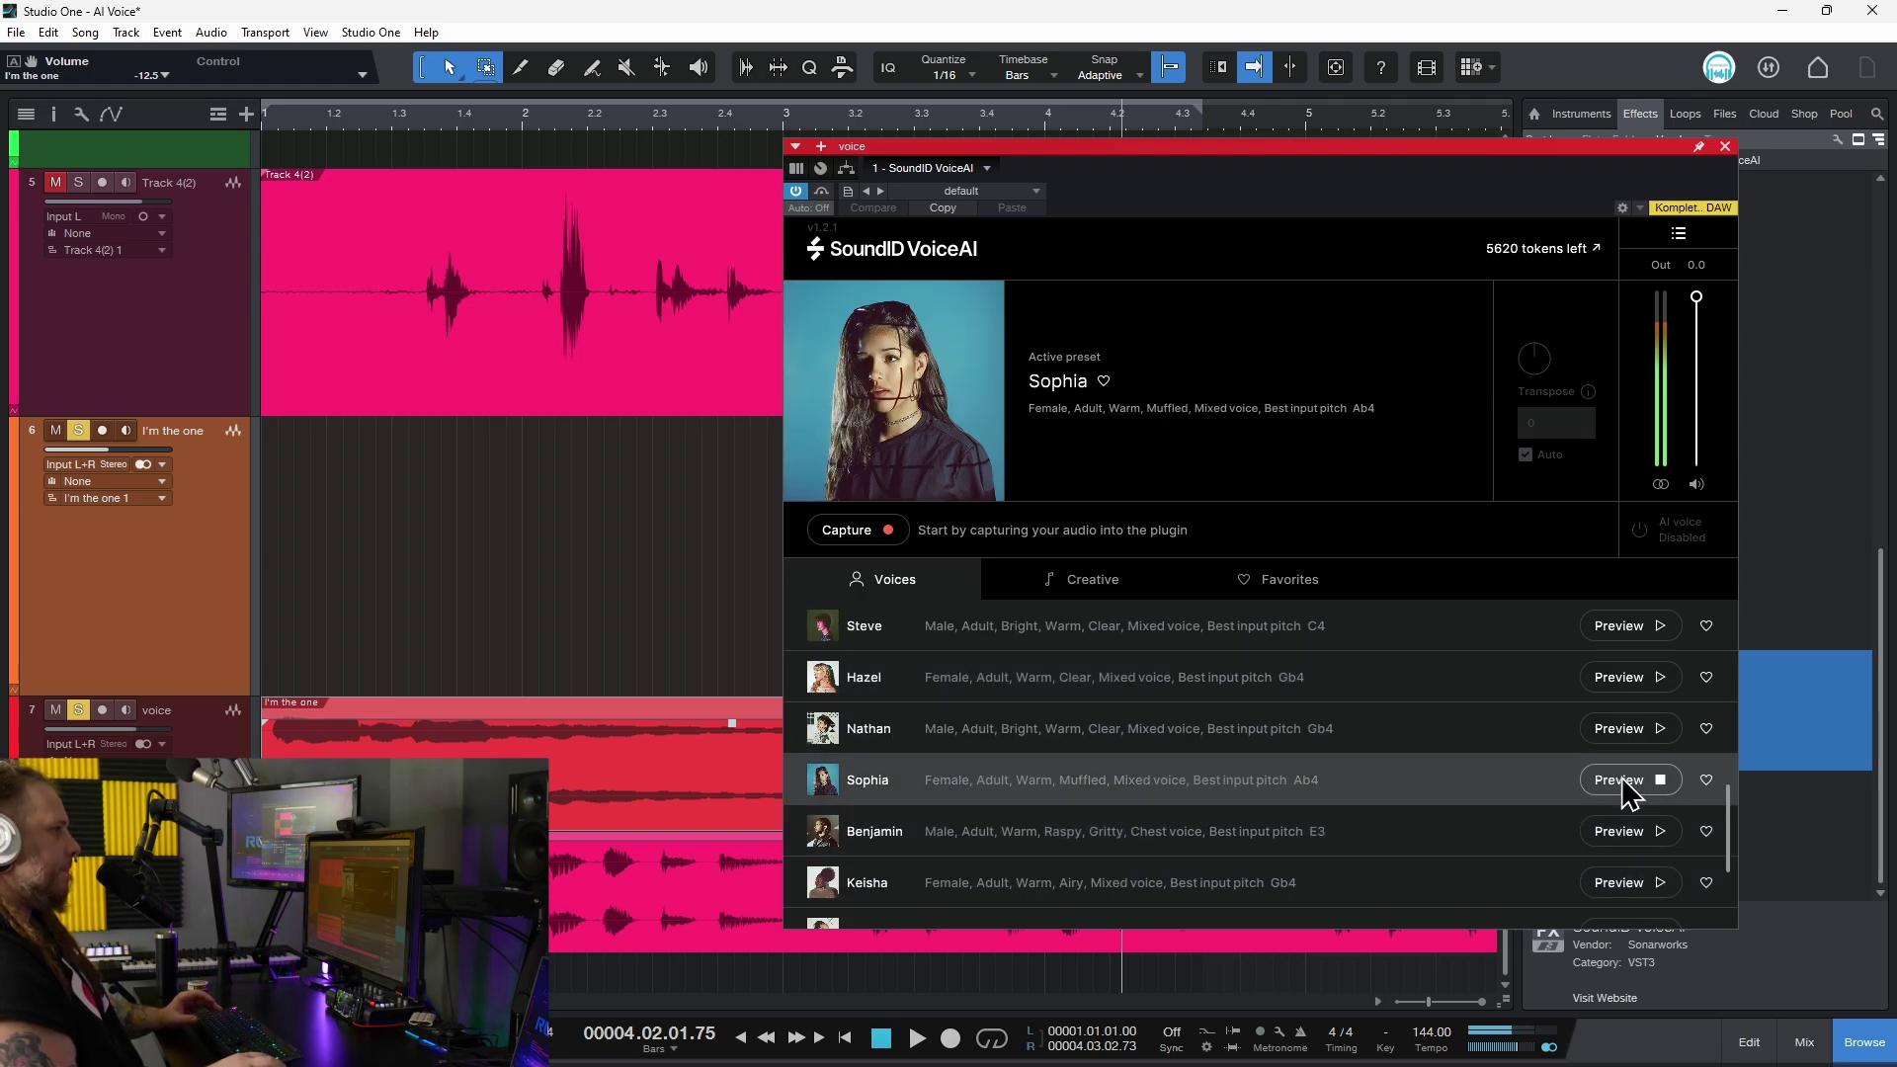
scroll(1326, 850, down, 2)
click(1126, 832)
click(1594, 833)
scroll(1123, 780, down, 1)
click(1071, 802)
click(1621, 803)
click(1032, 870)
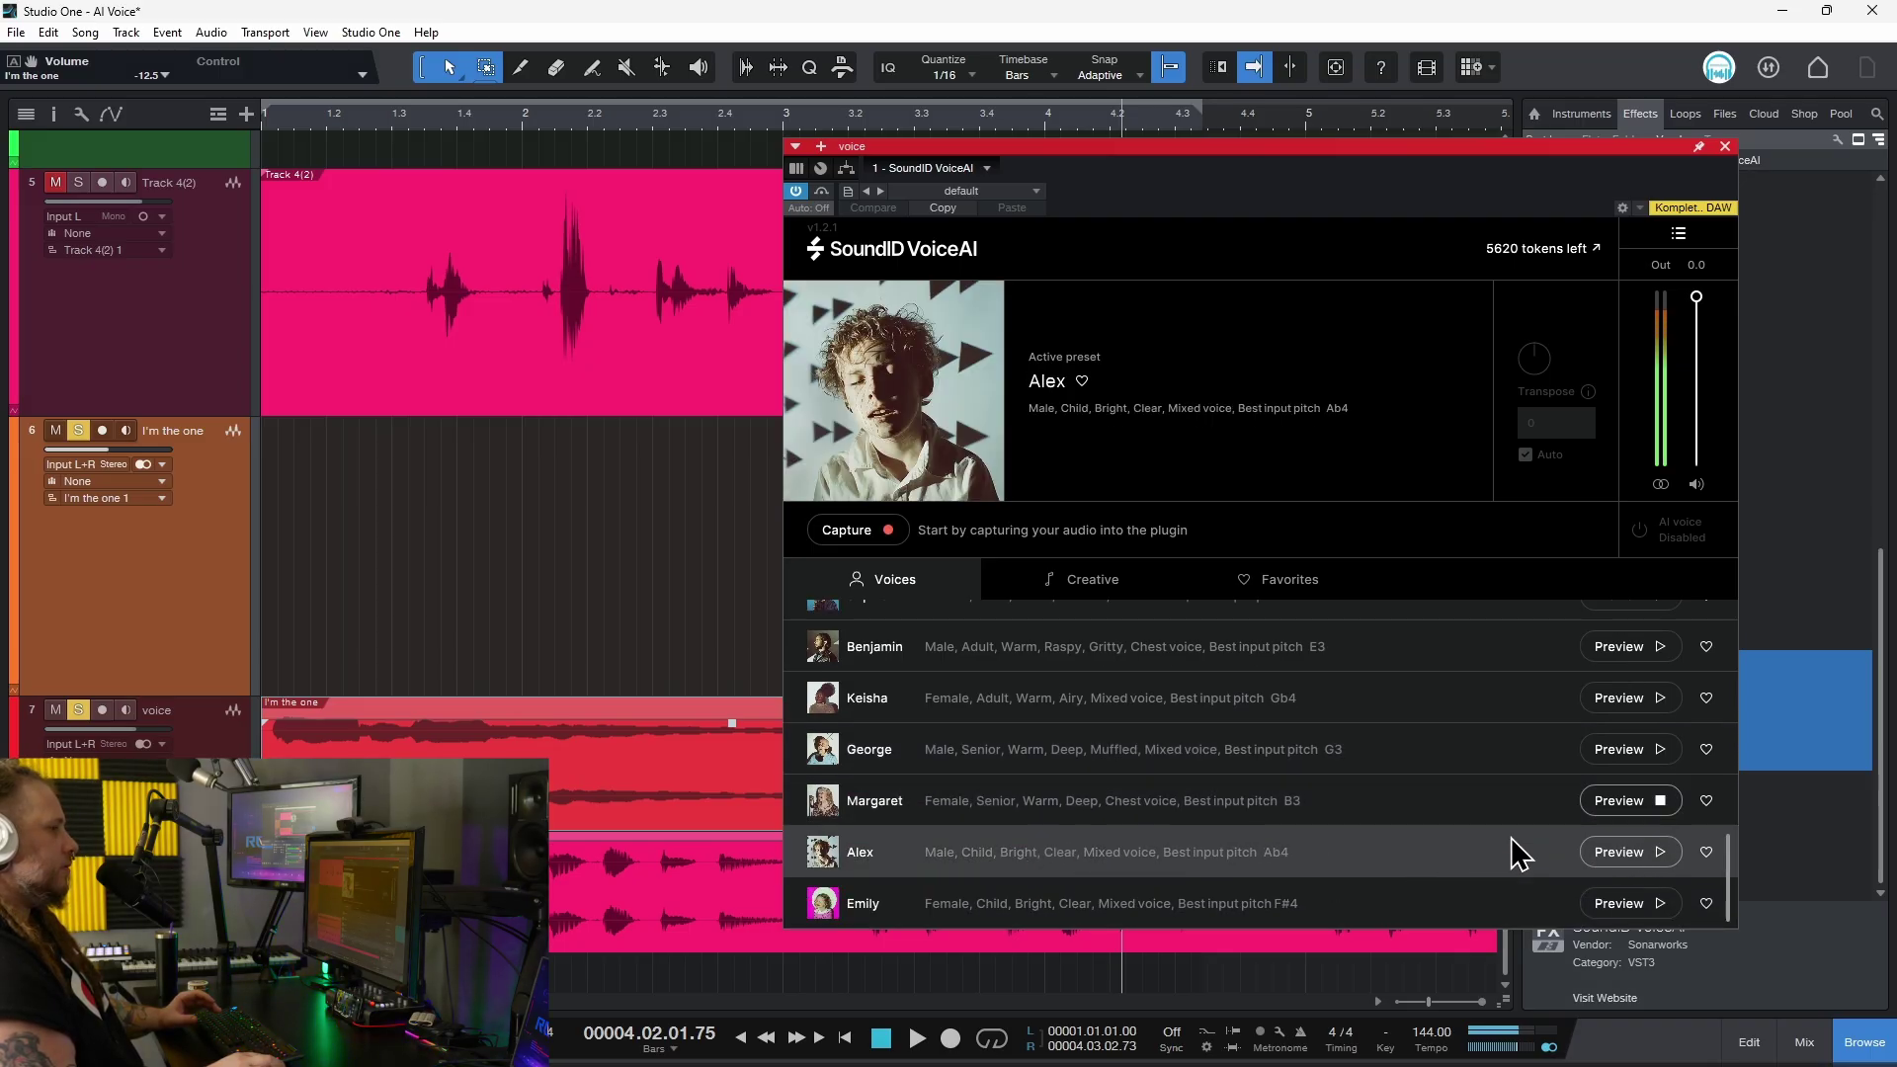
click(1593, 855)
Select the Emily voice, then capture about 6 seconds of the voice track from the song's start and process it.
click(1052, 904)
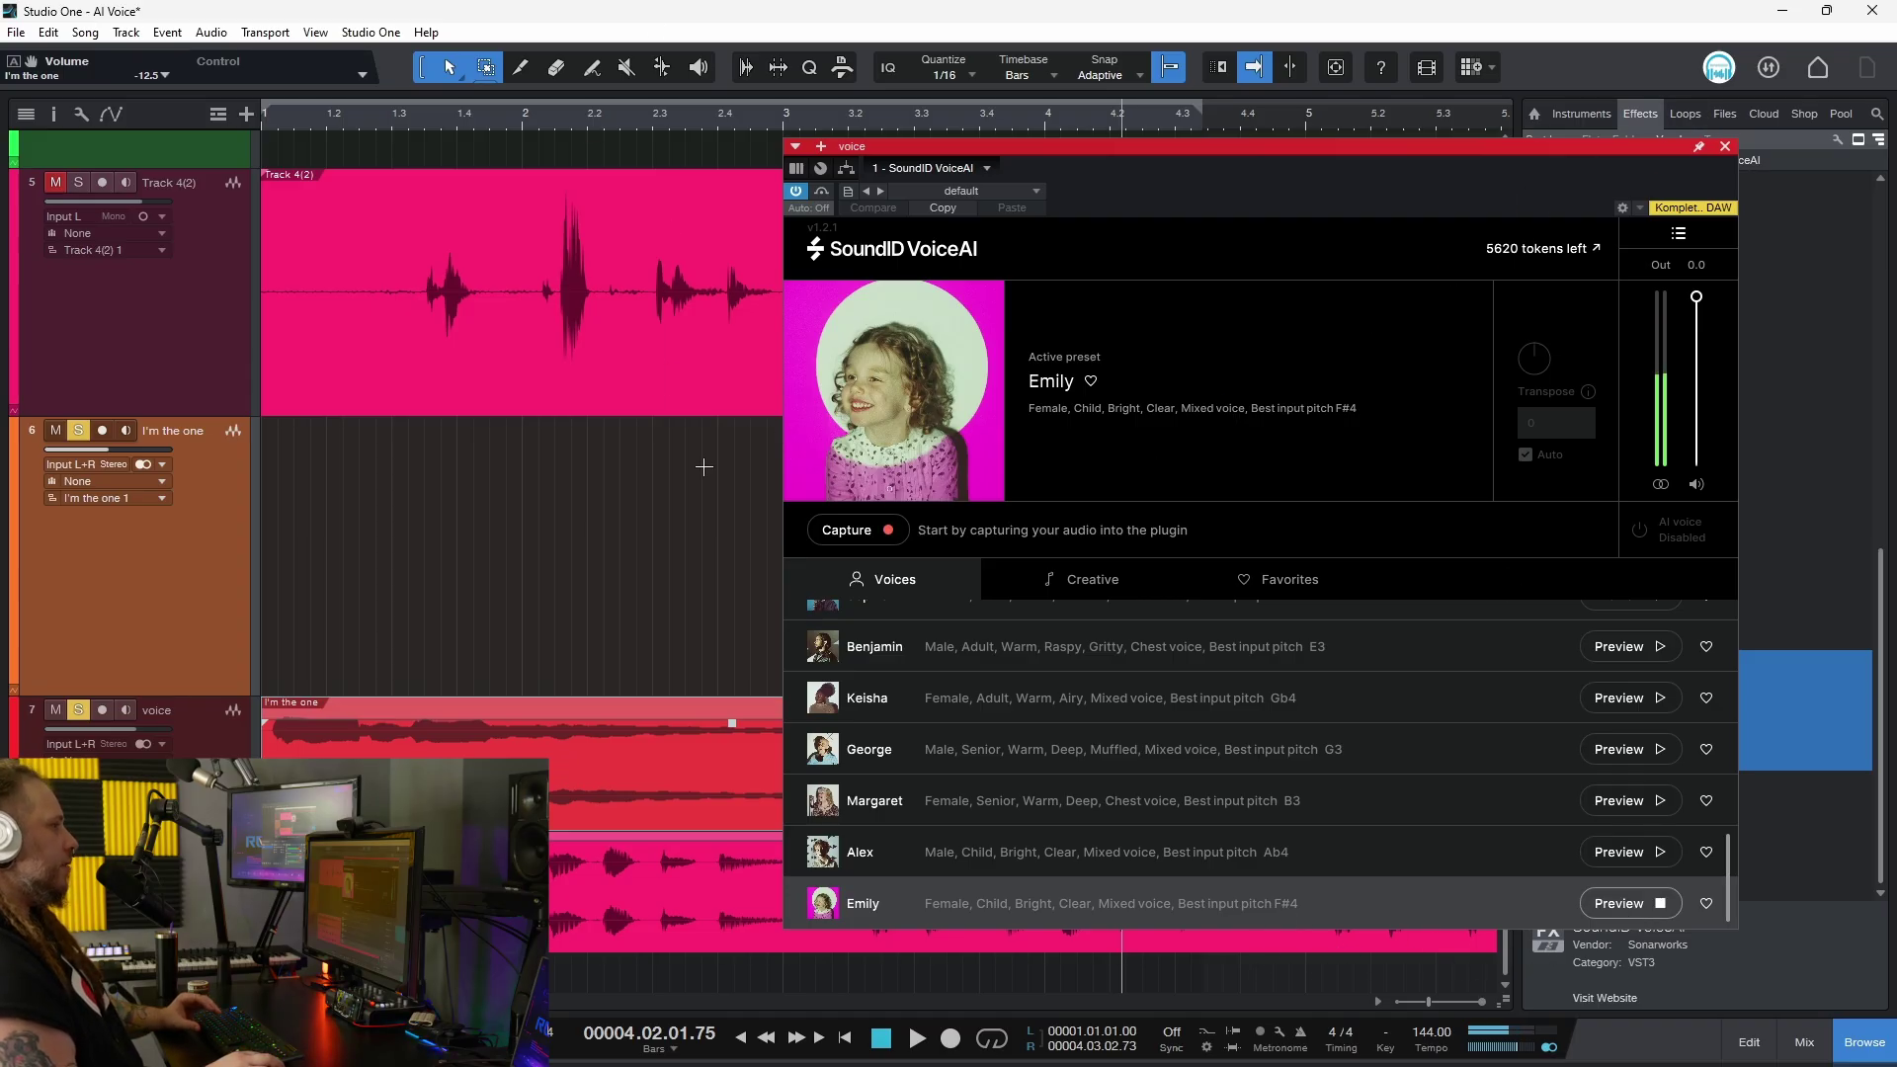
key(comma)
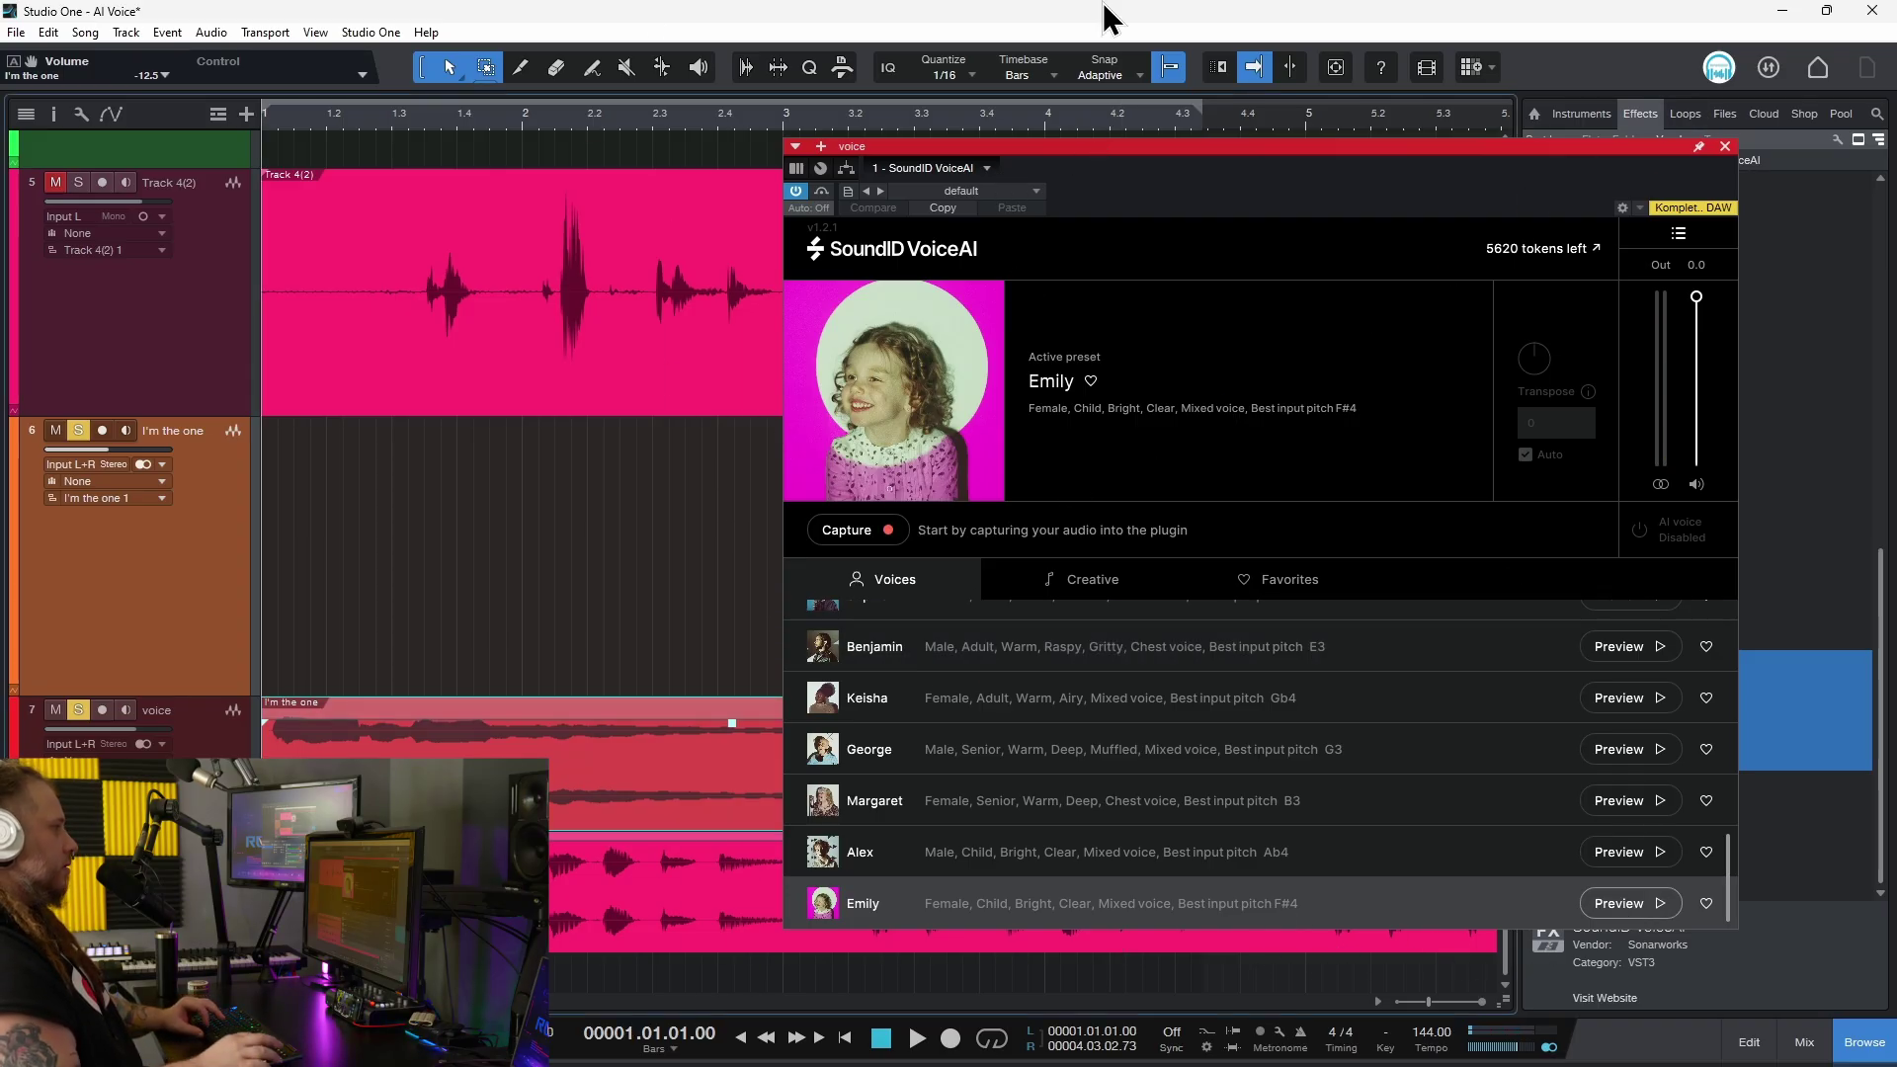
click(850, 531)
key(space)
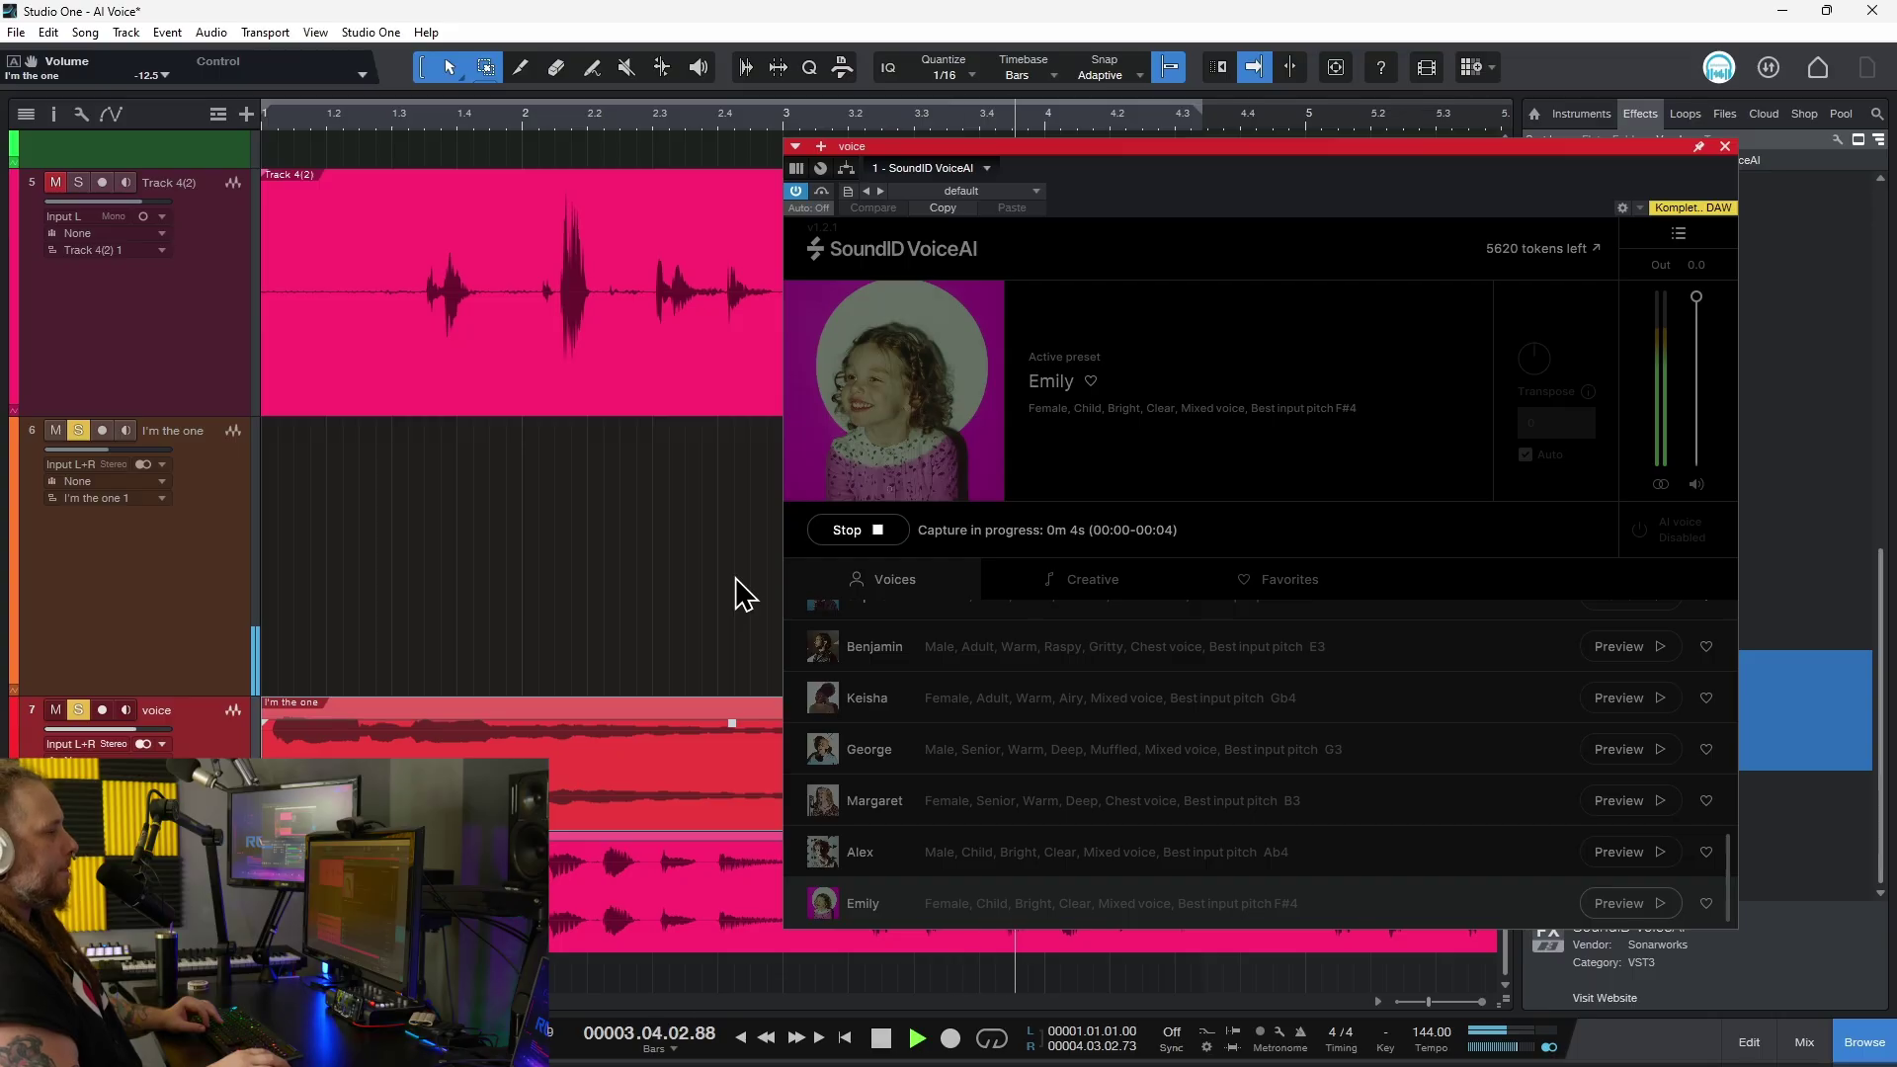
key(space)
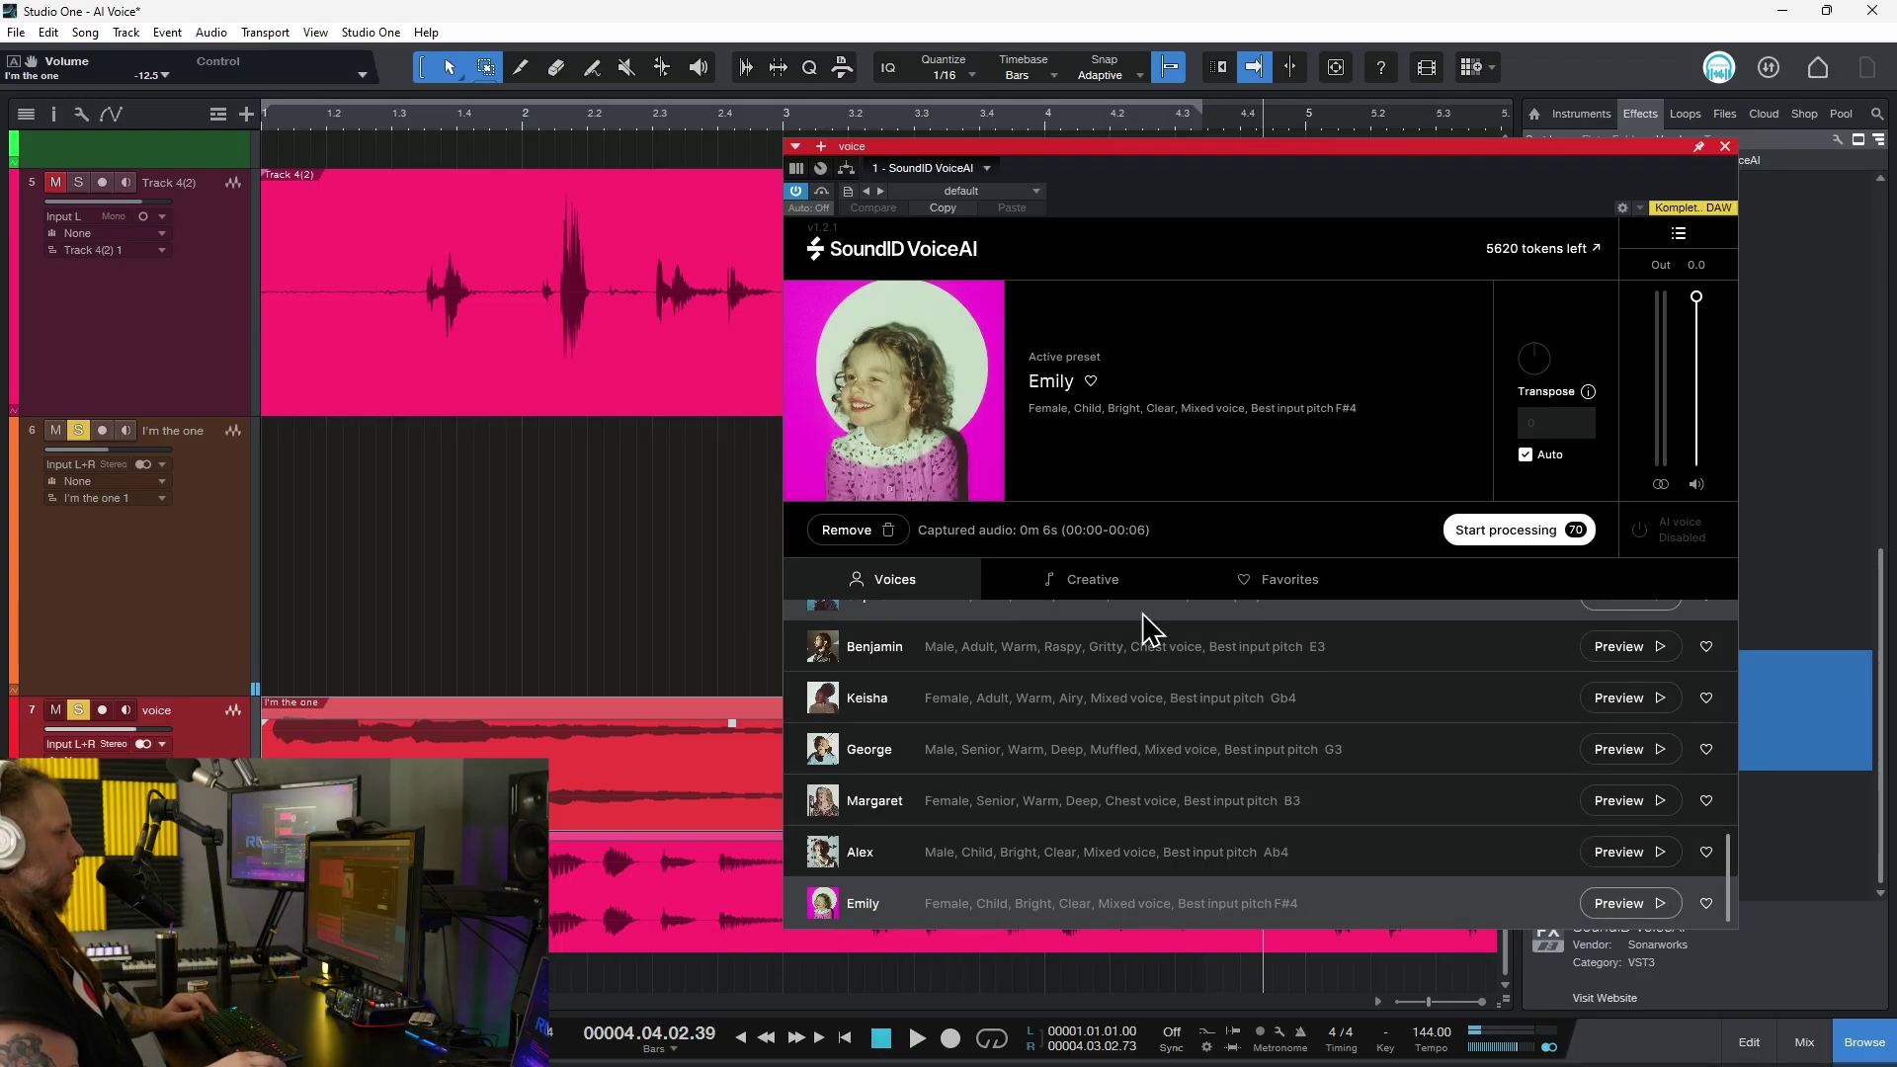
click(1532, 539)
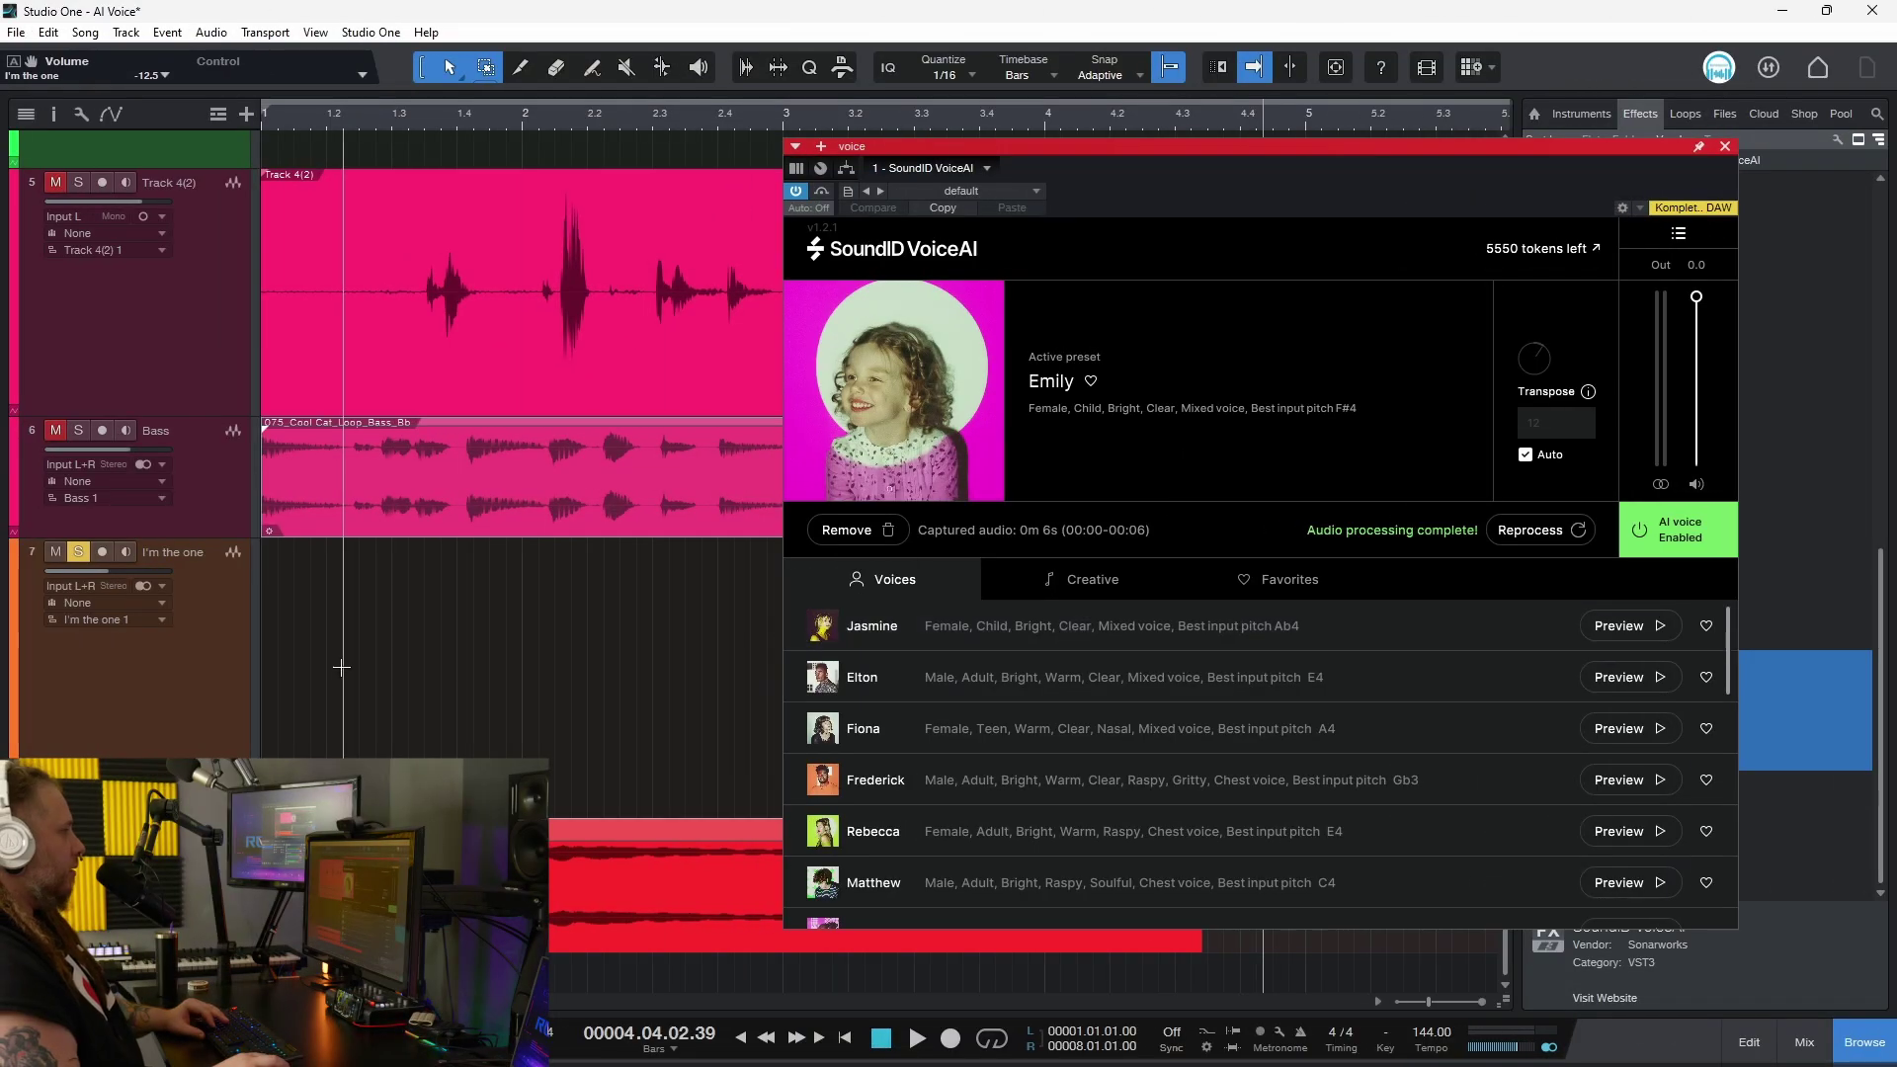
Unsolo the I'm the one track and play the Emily-processed voice track on its own from the song's start.
click(83, 566)
click(81, 551)
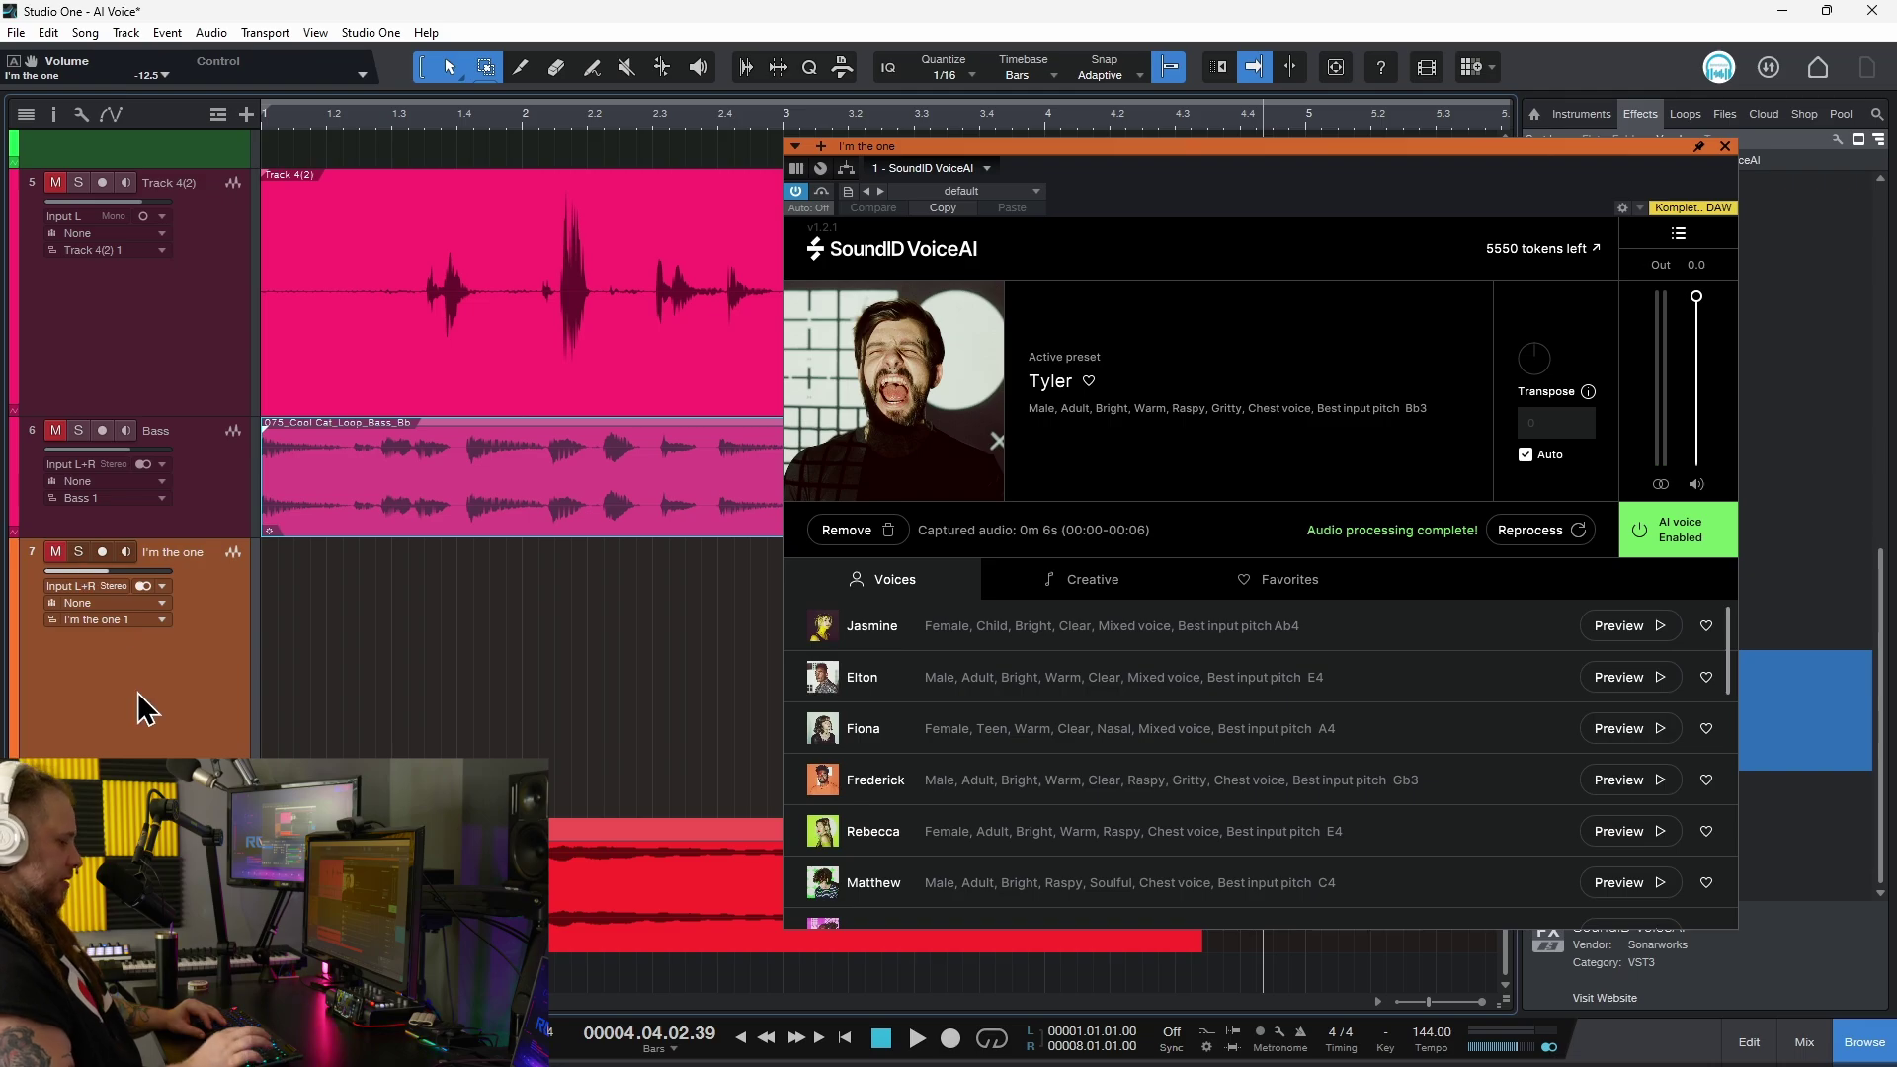
key(Down)
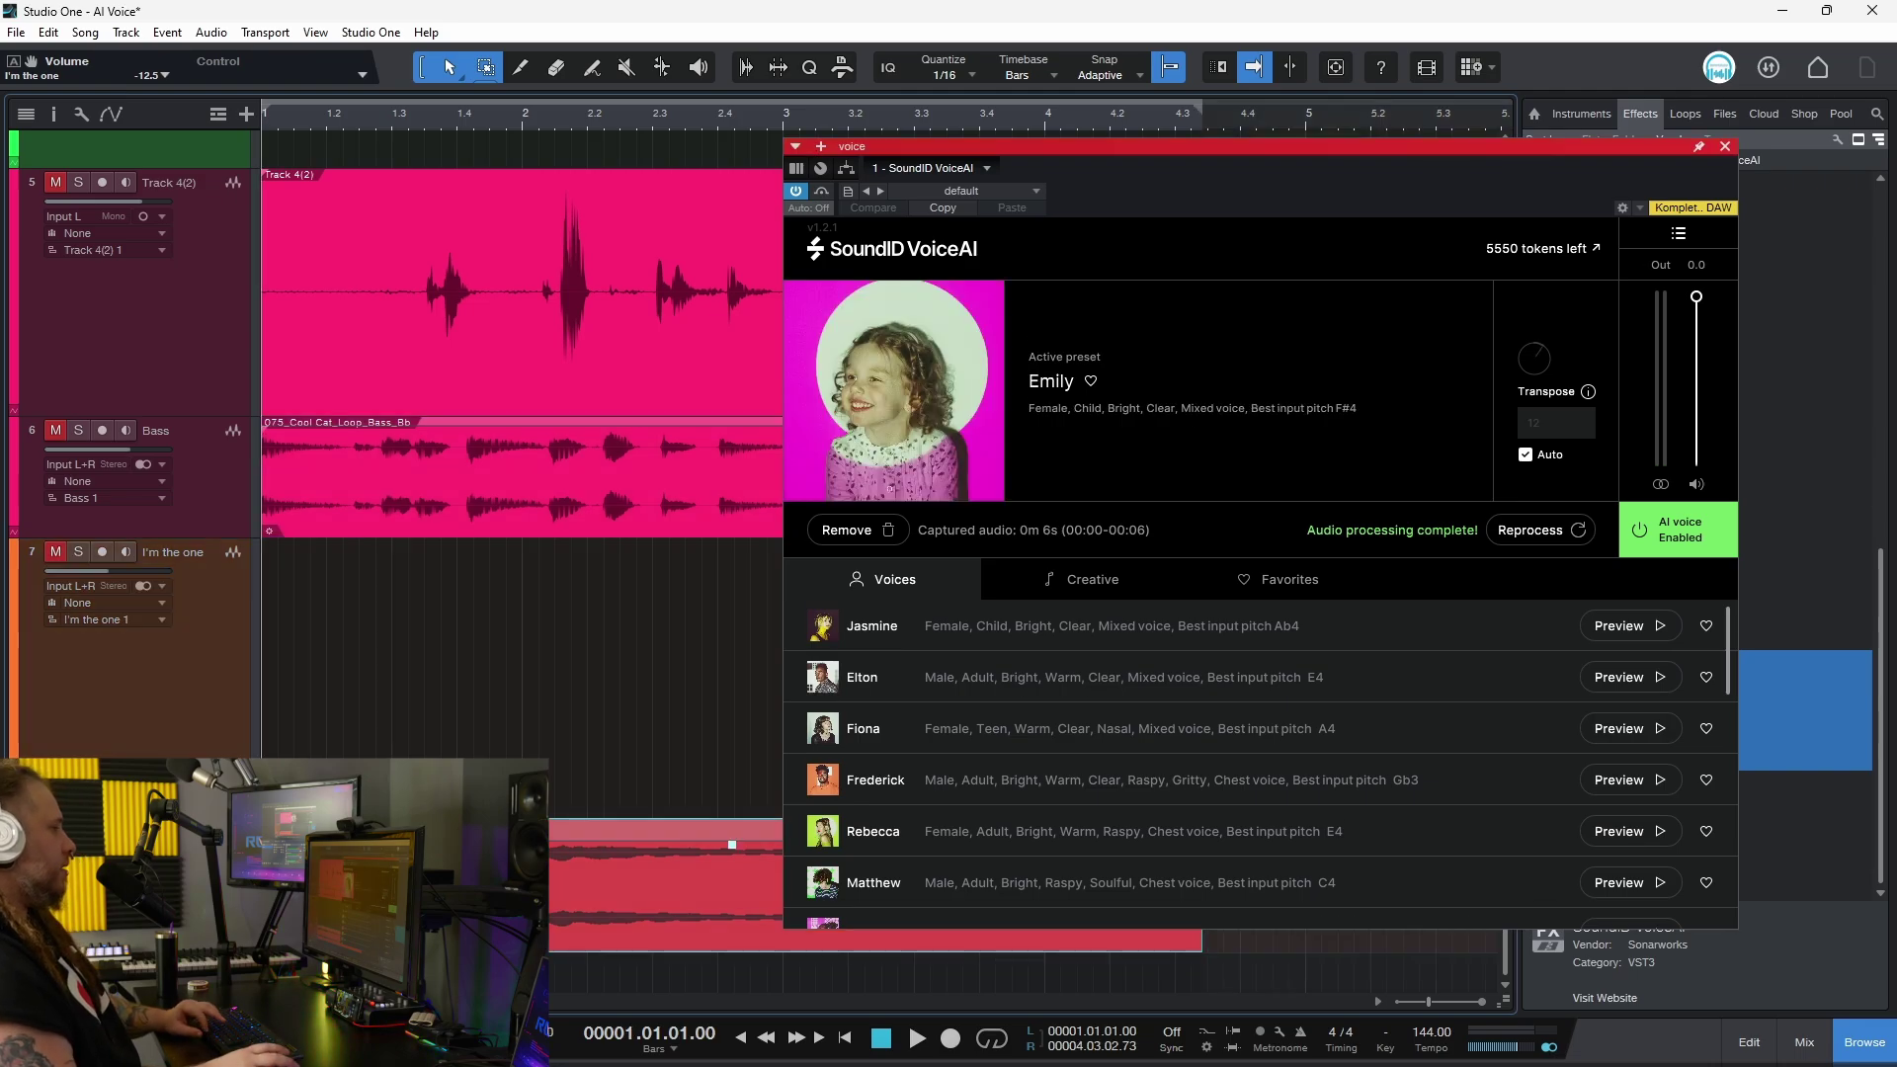
key(space)
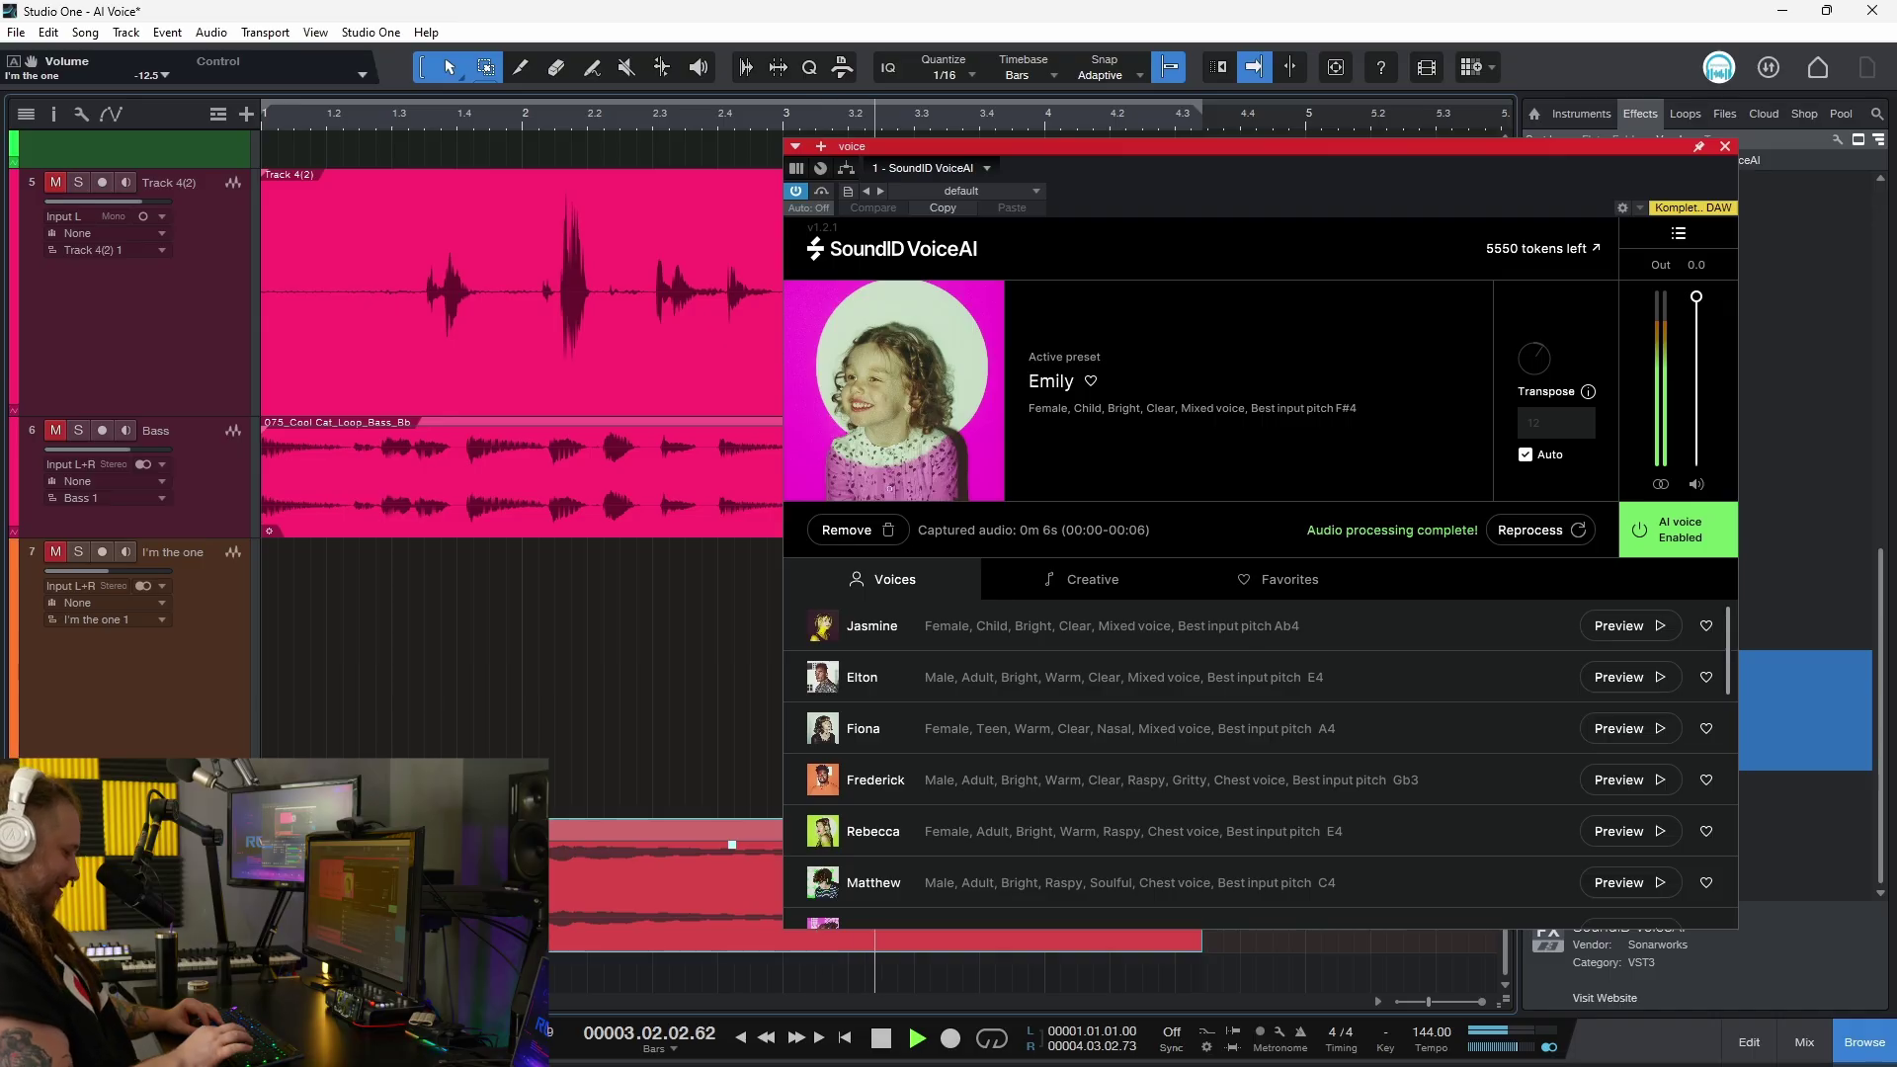
key(space)
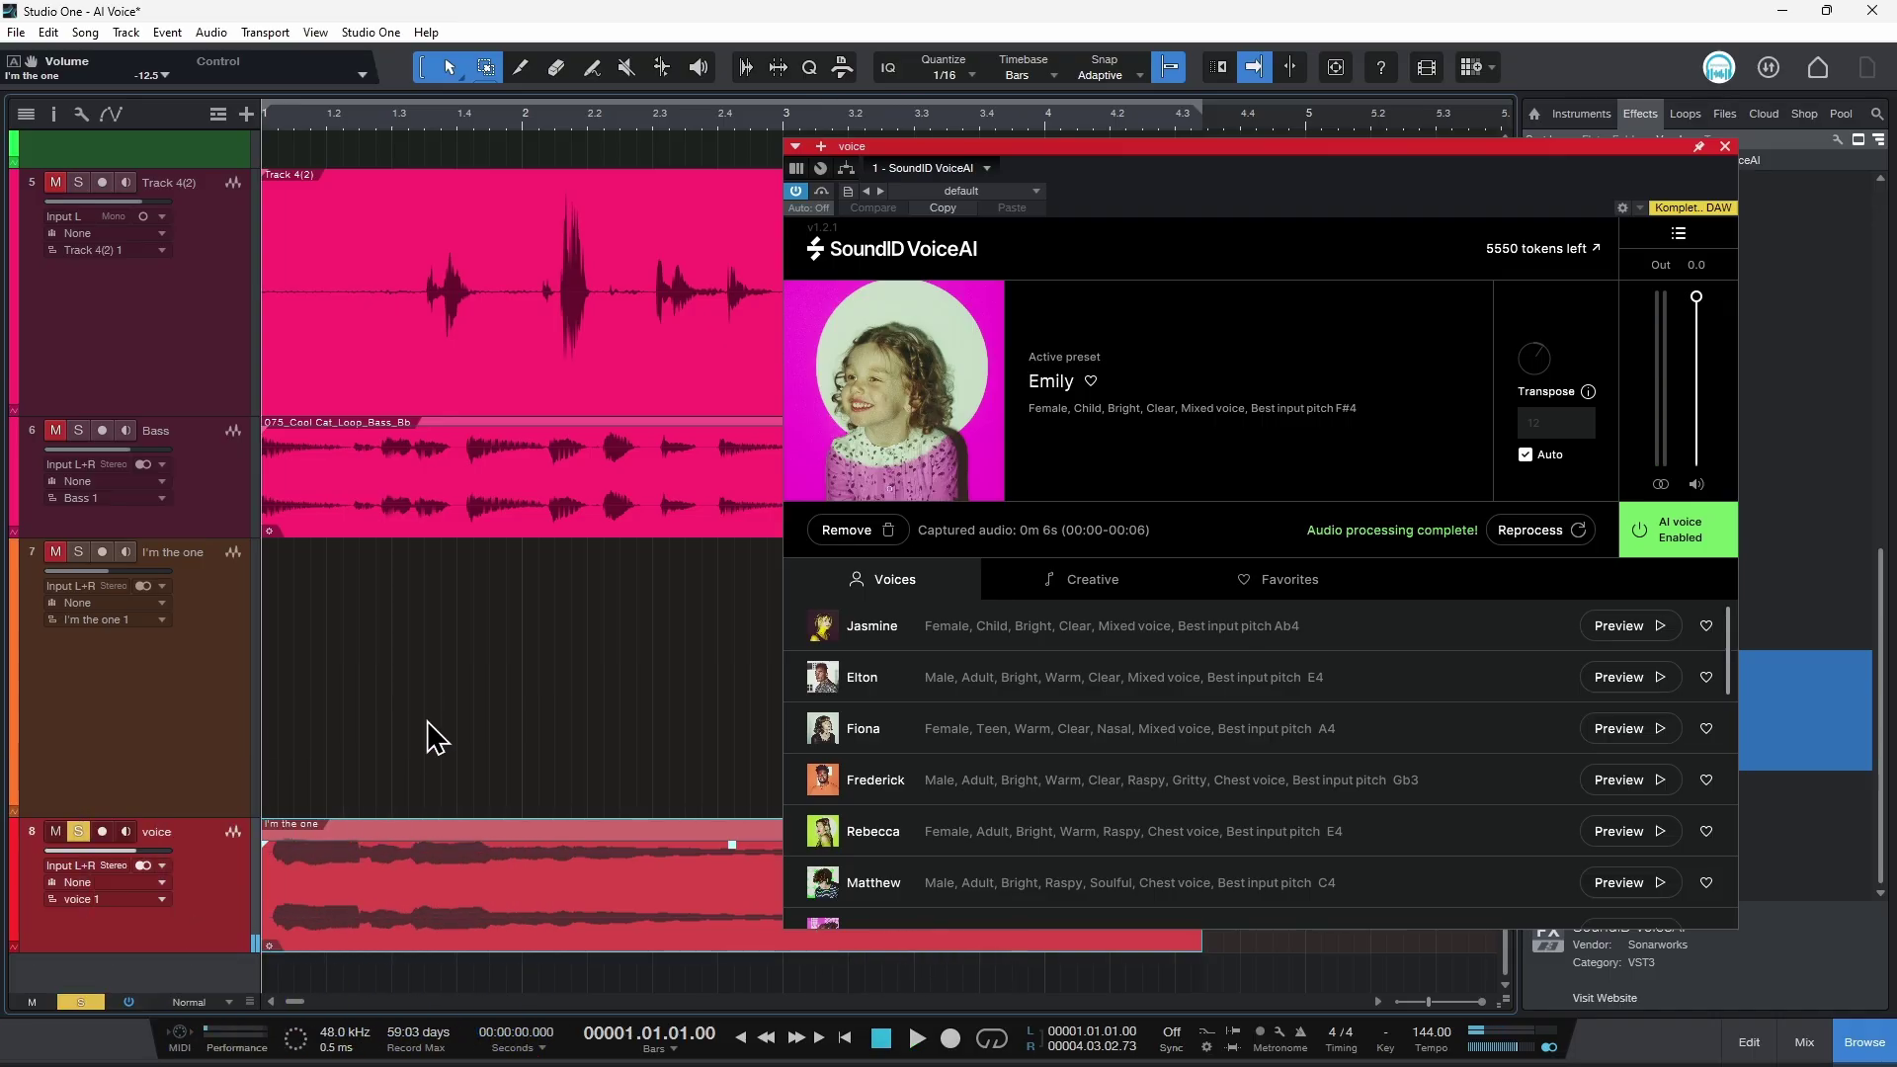
Move the I'm the one audio event from the voice track down onto a new track and close that track's channel window.
drag(394, 939, 358, 972)
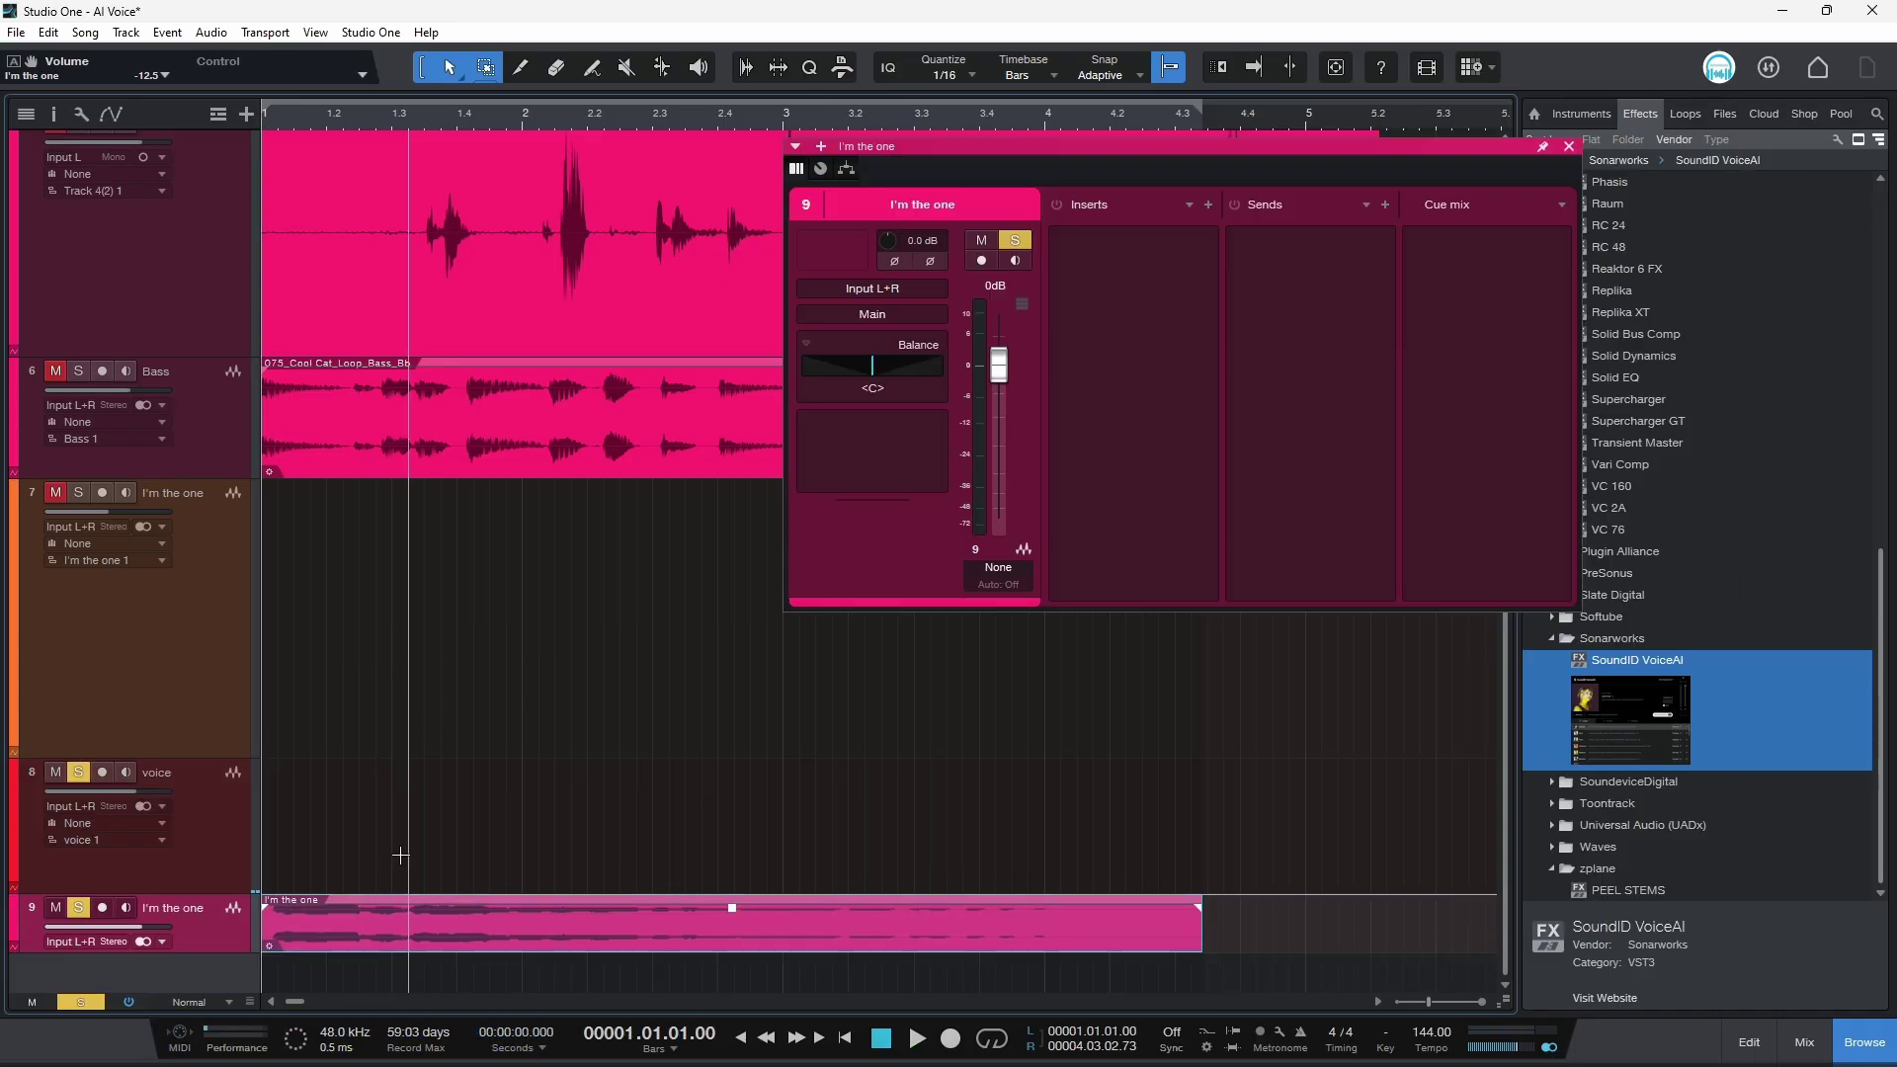
click(1574, 149)
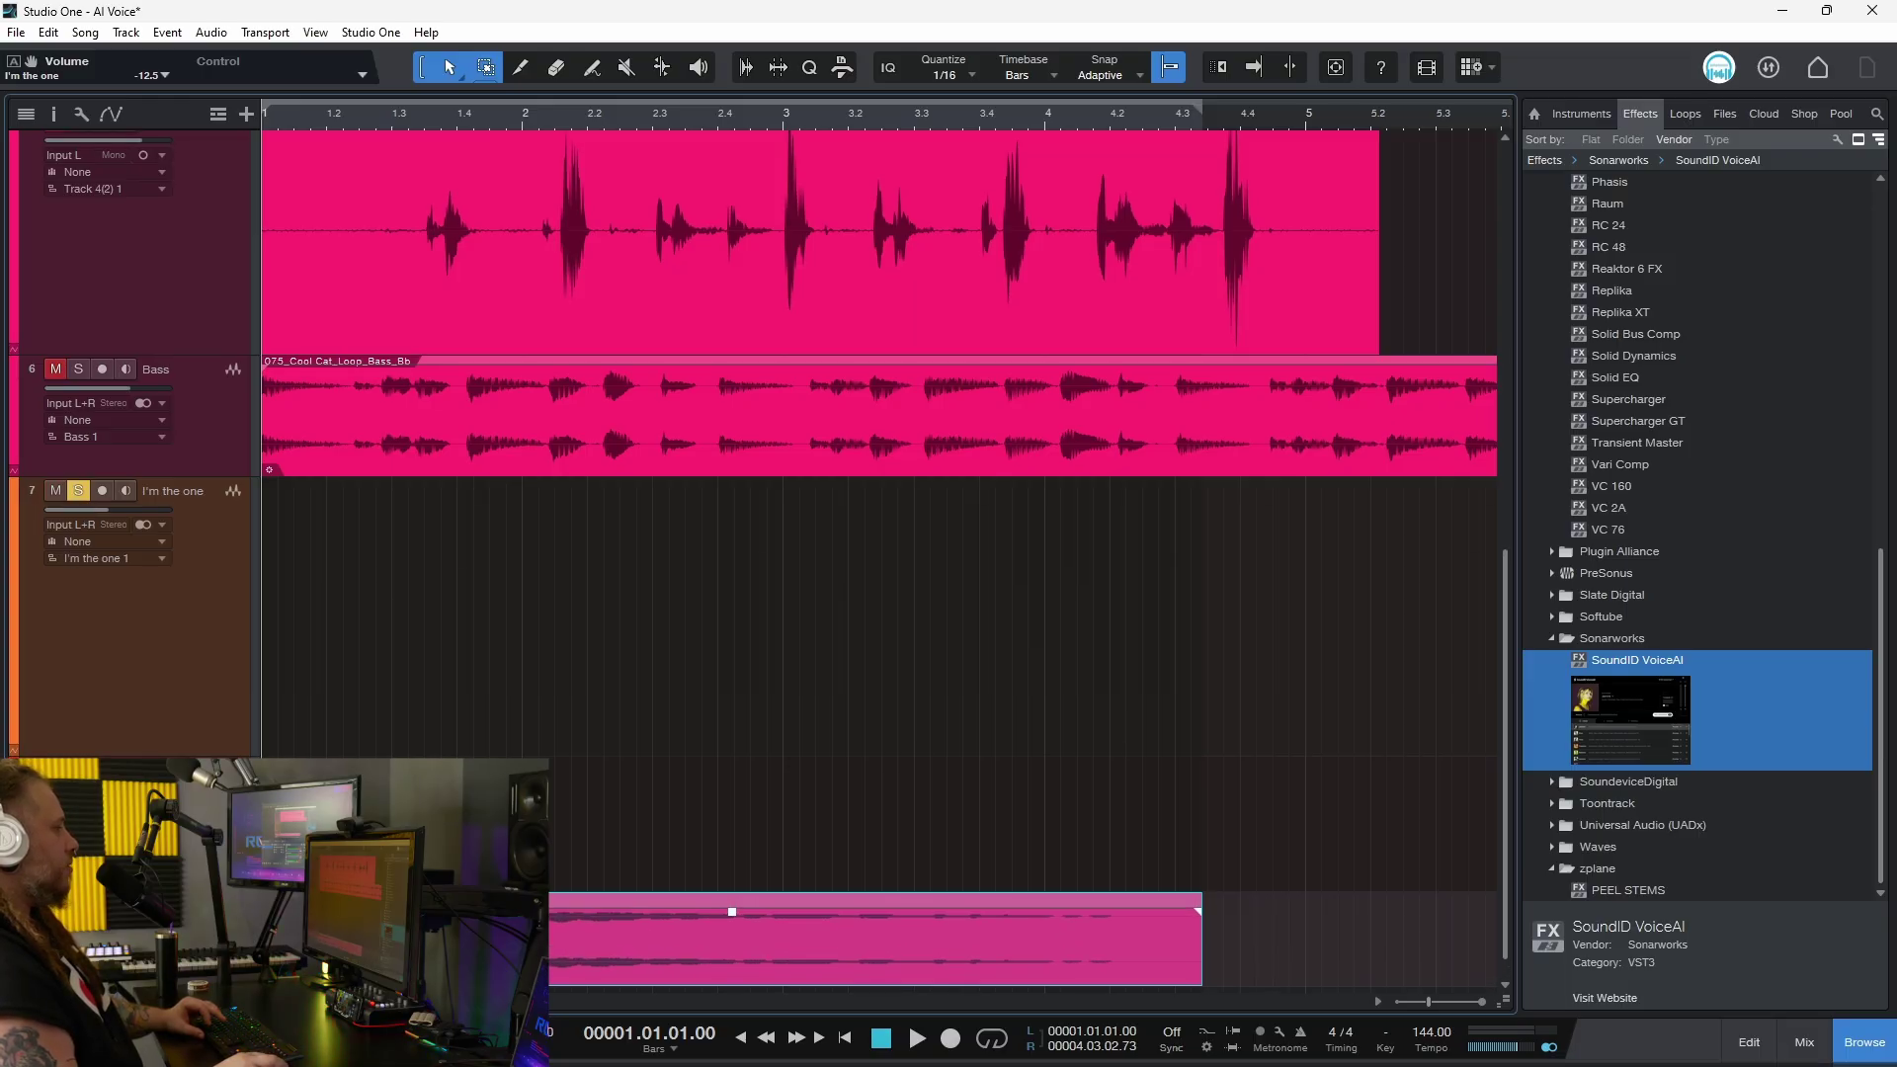
scroll(206, 757, down, 1)
scroll(210, 728, up, 3)
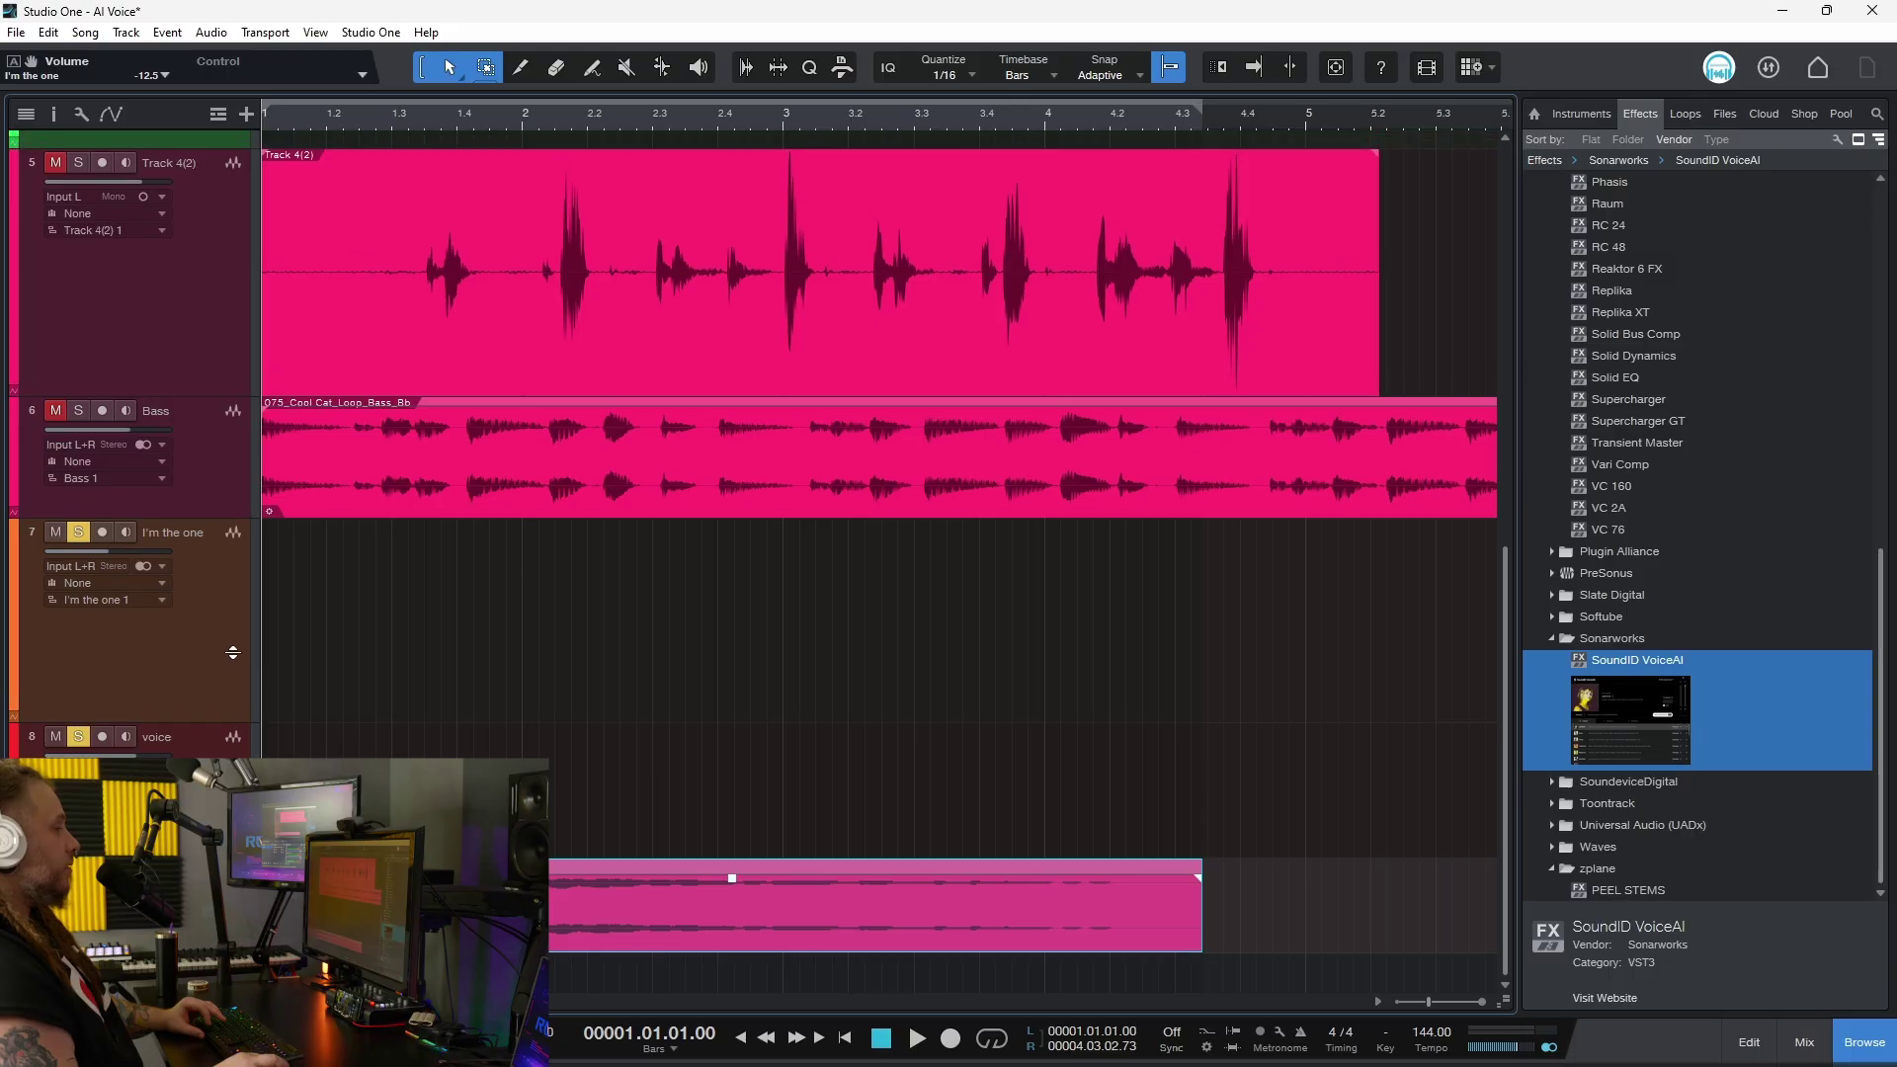
Check the SoundID VoiceAI on the orange I'm the one track, close it, and play the three soloed vocal tracks together.
click(36, 553)
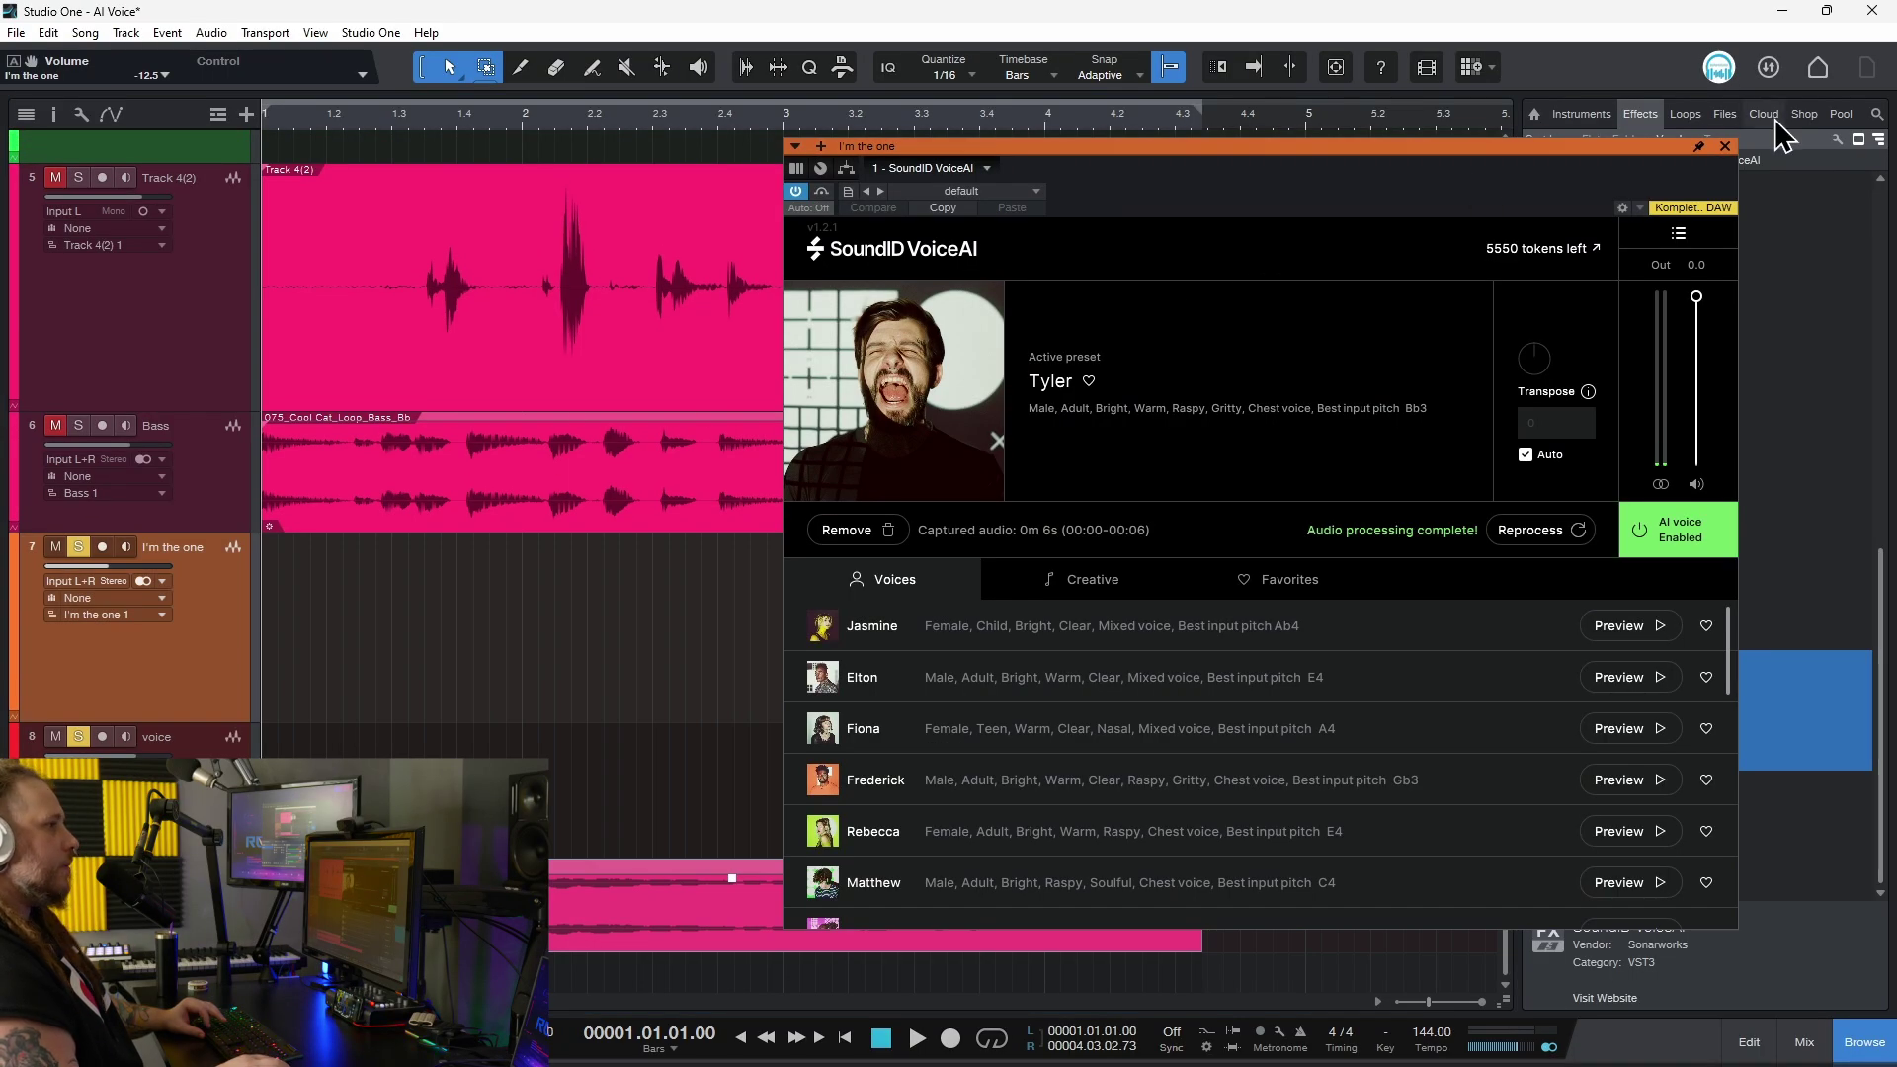
click(1725, 147)
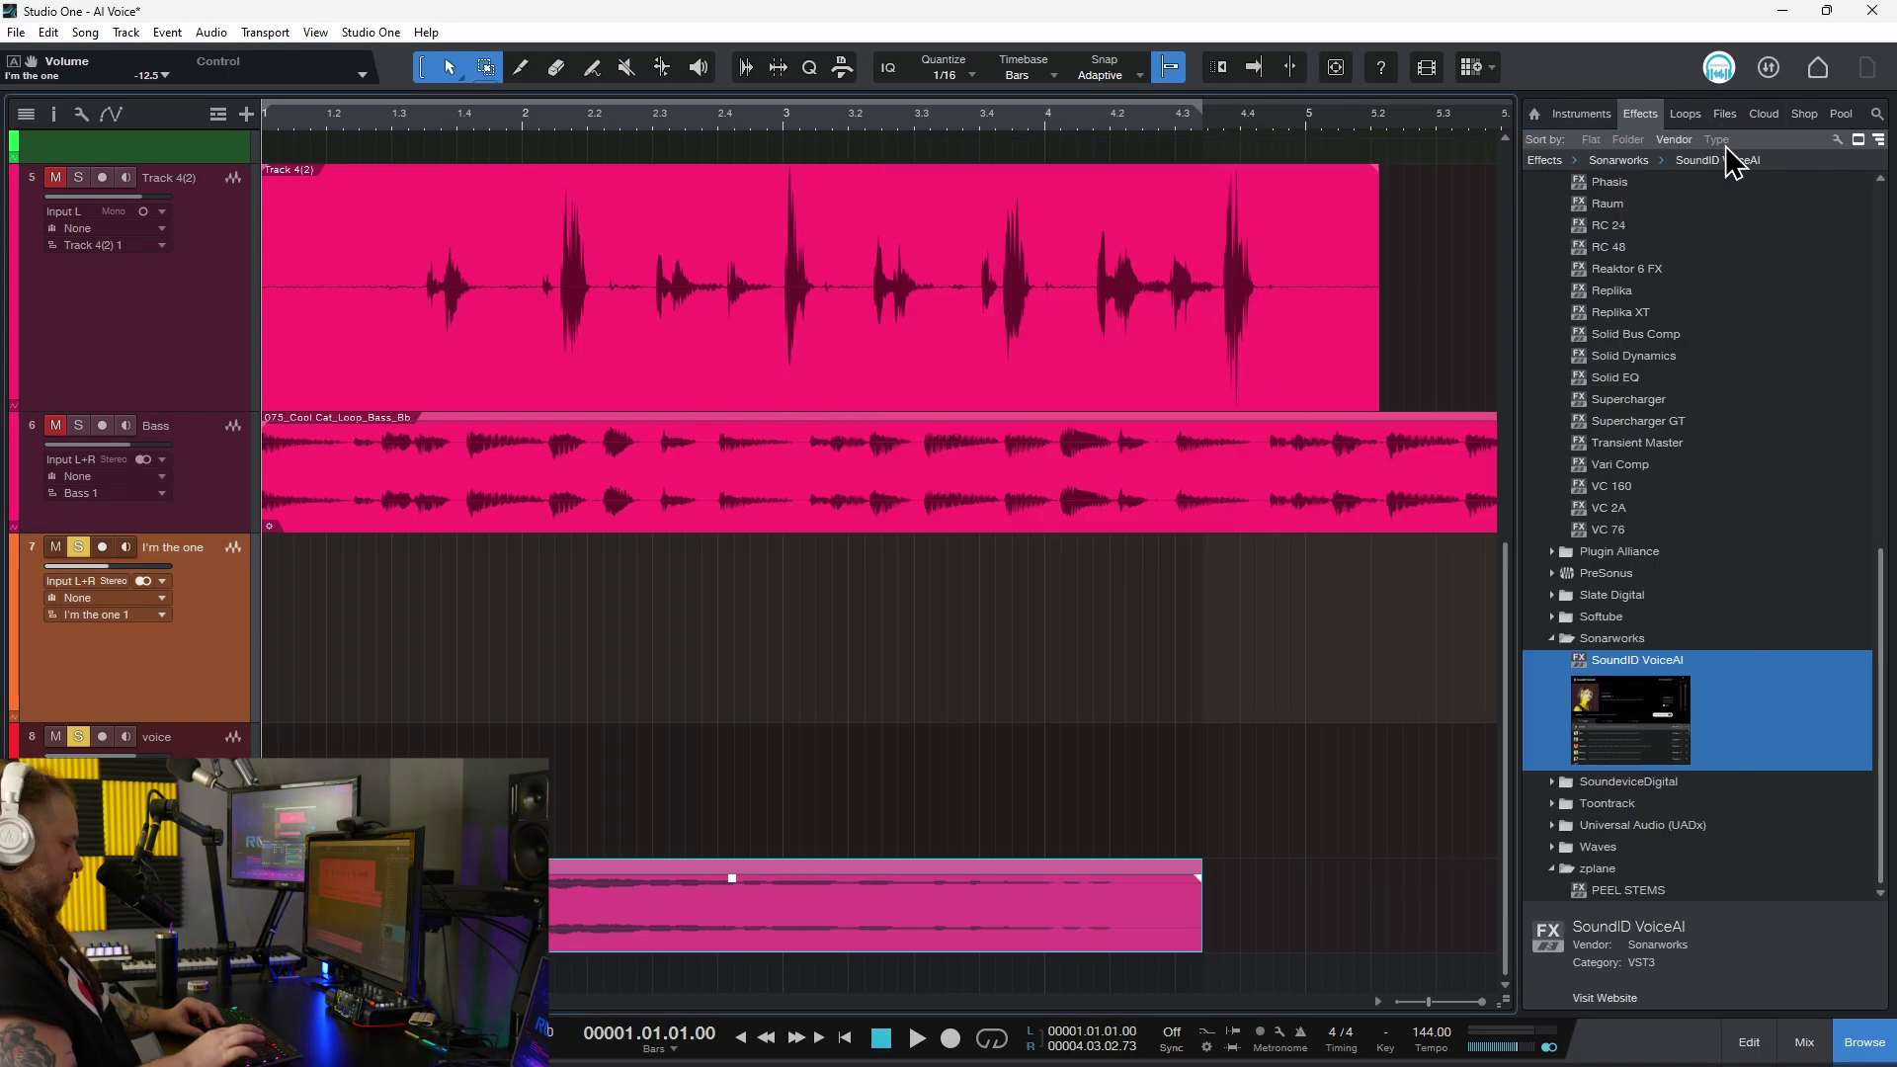
key(space)
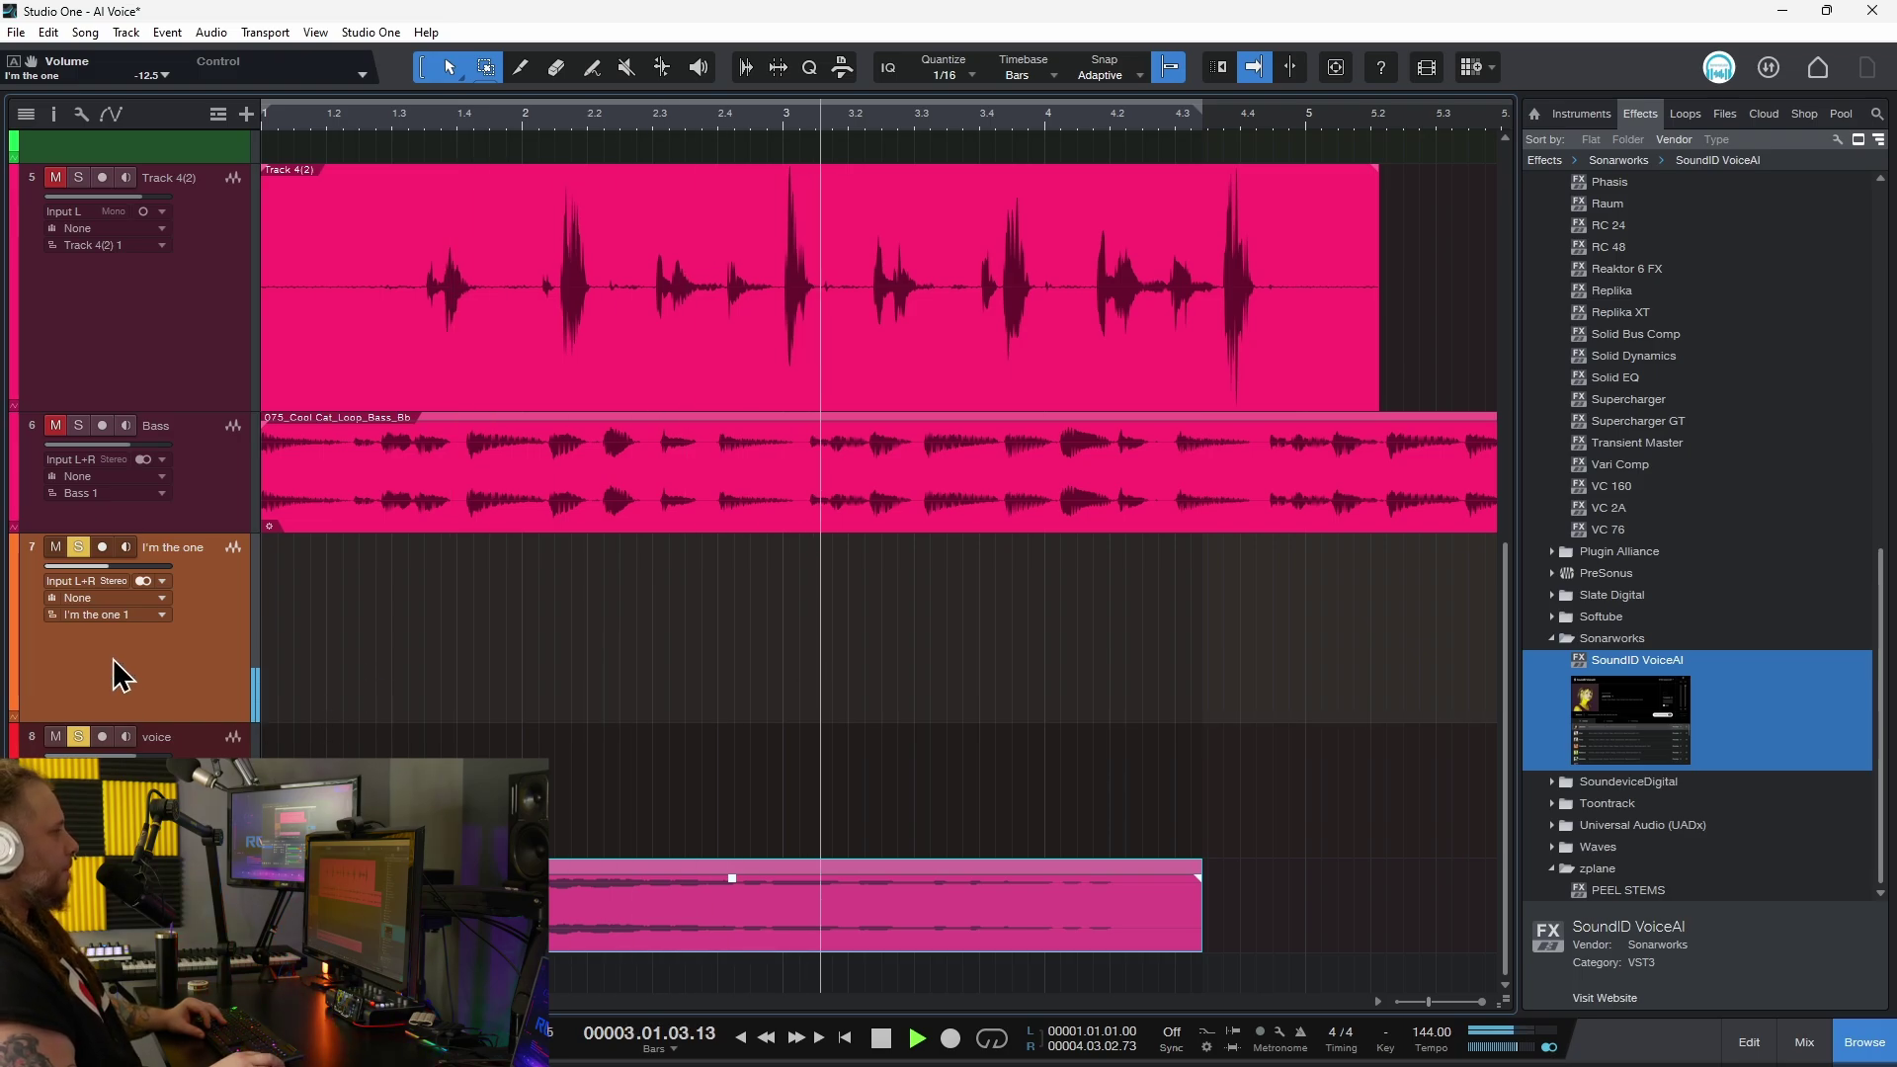
key(space)
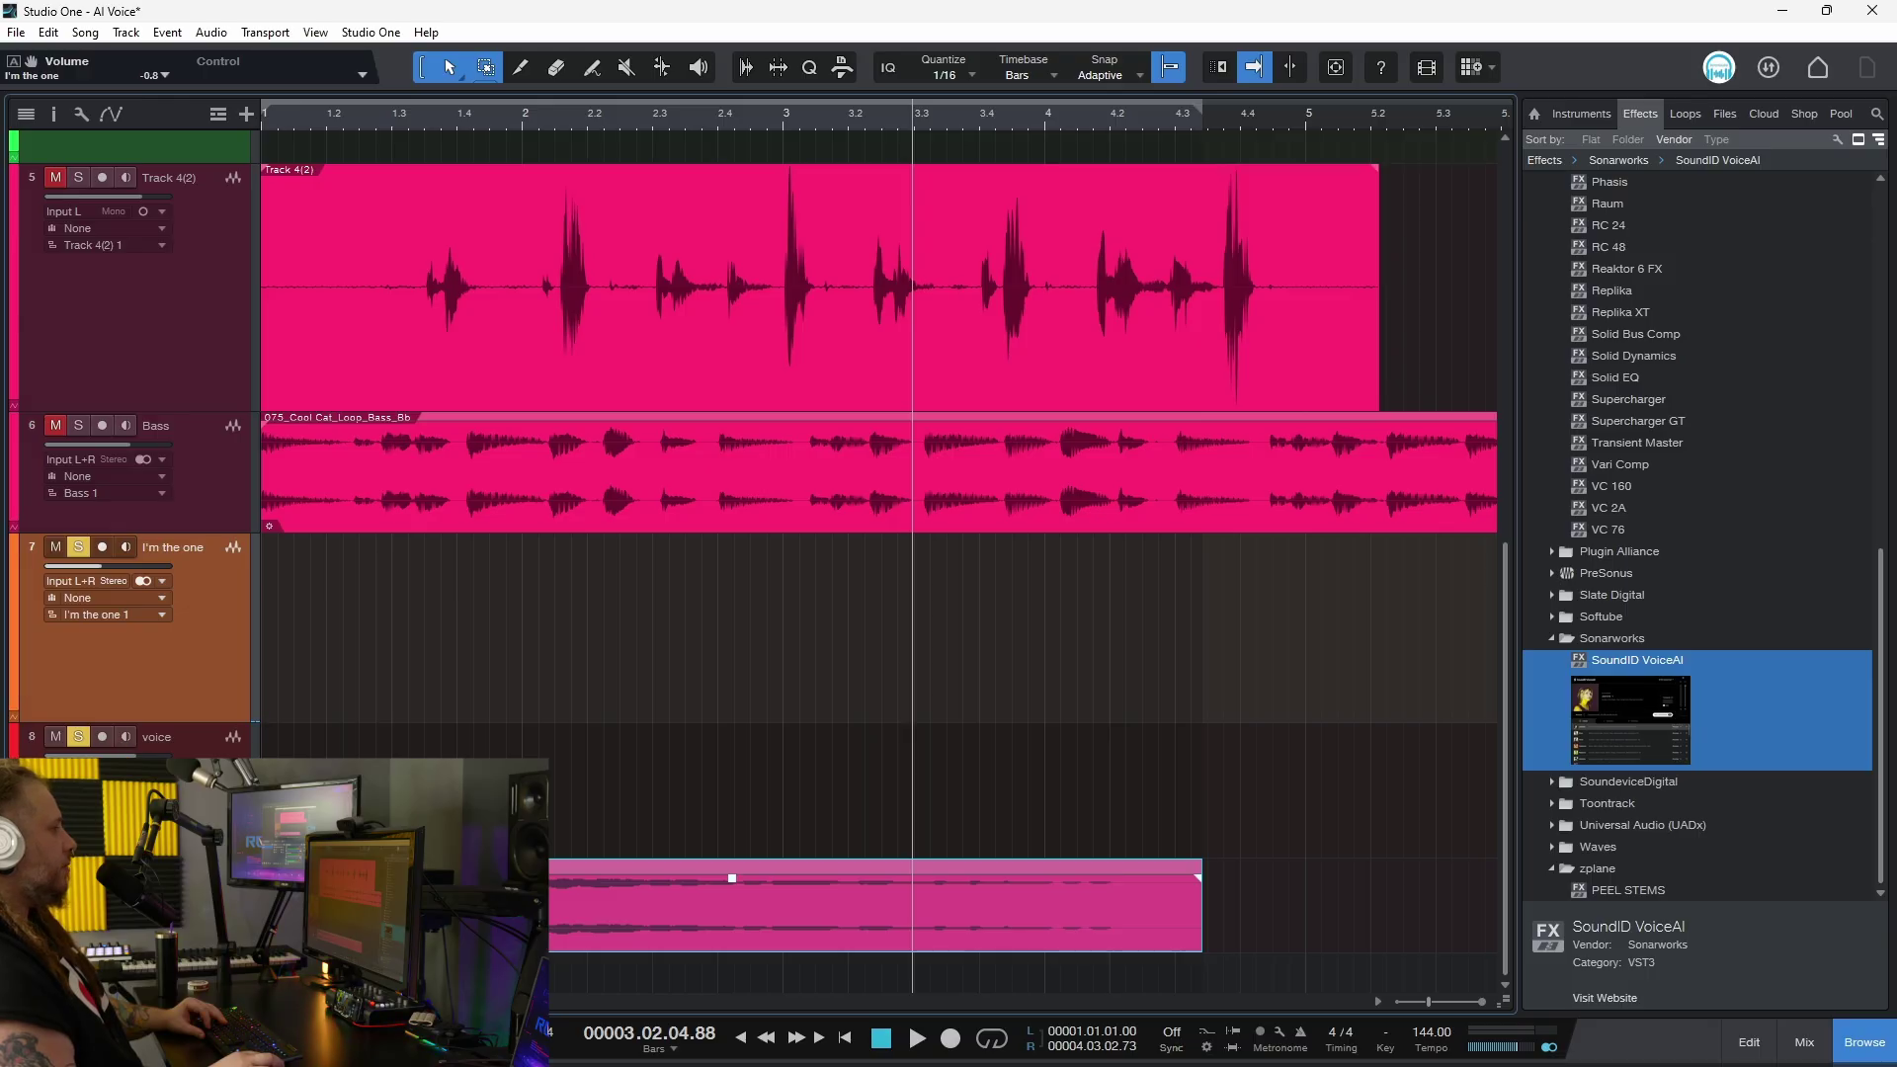
Show the mixer and pan the orange I'm the one channel to L81 and the red voice channel to R81.
click(1804, 1041)
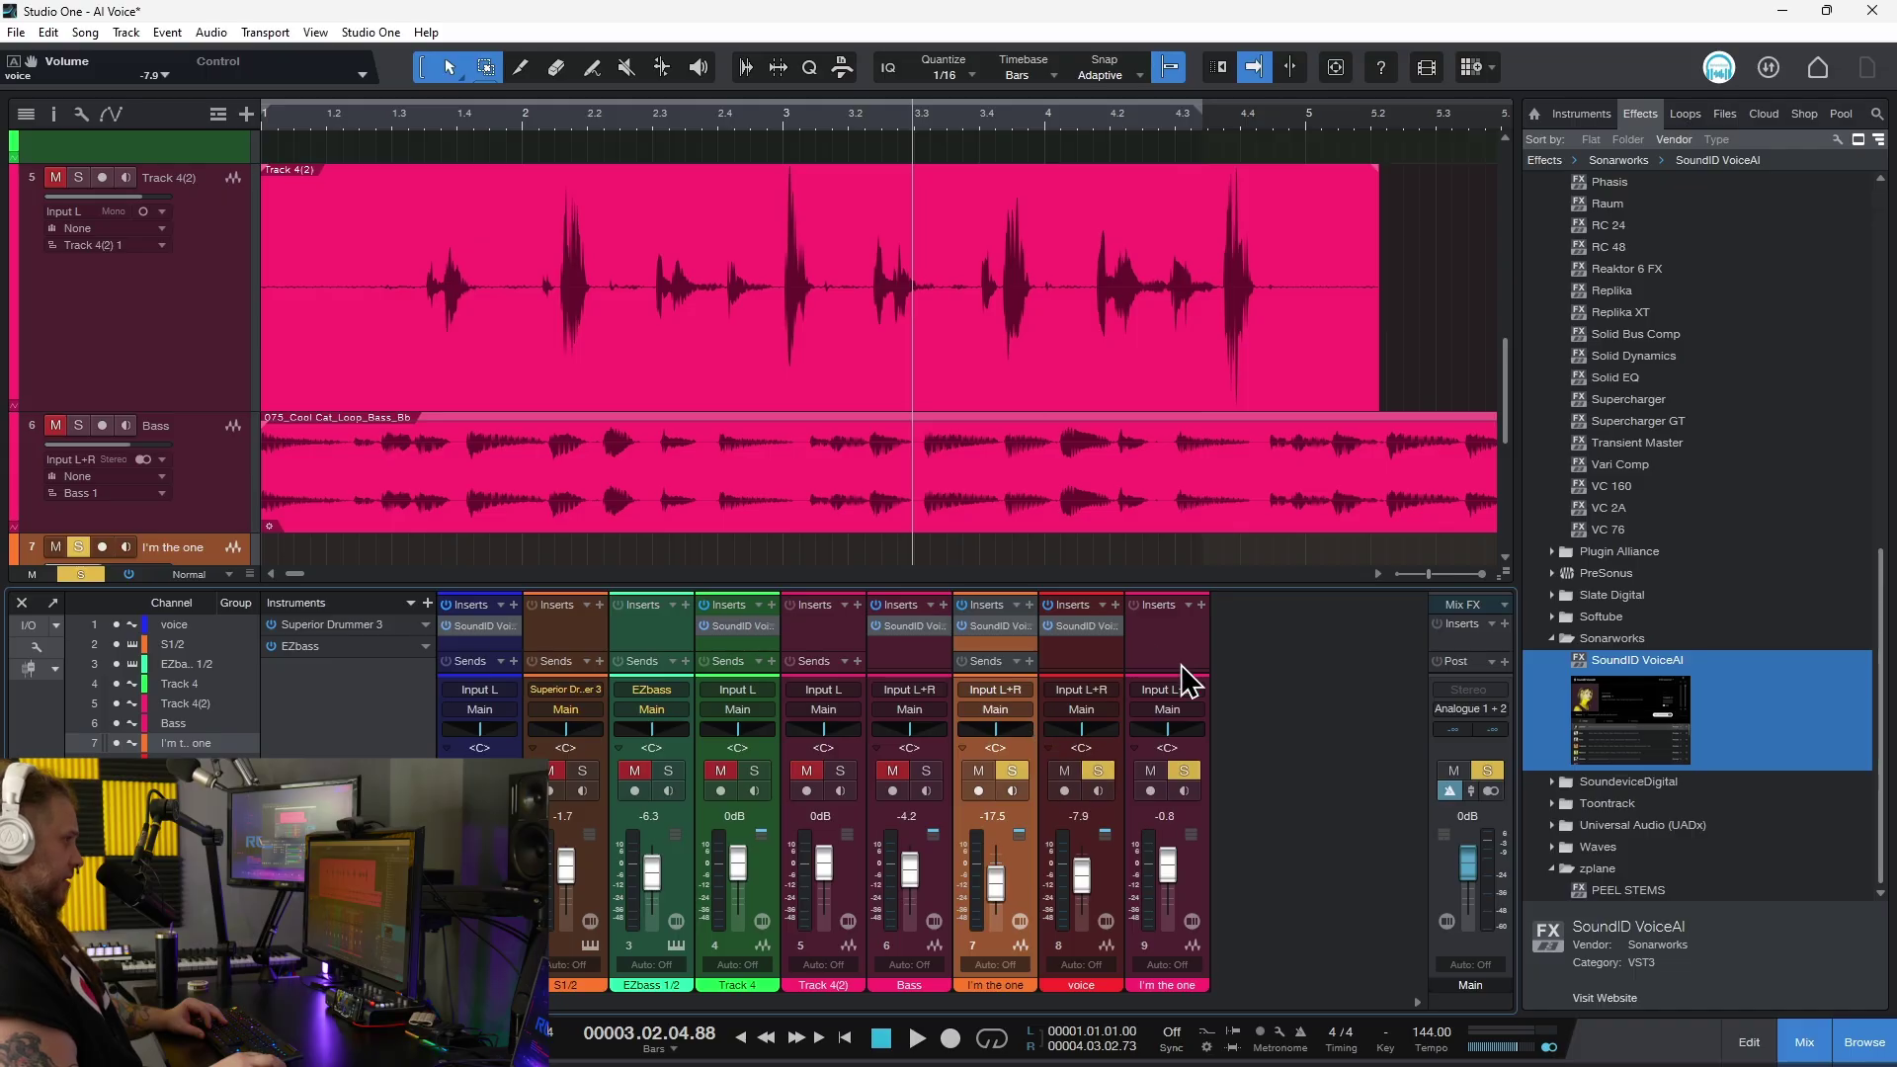
drag(1002, 729, 981, 755)
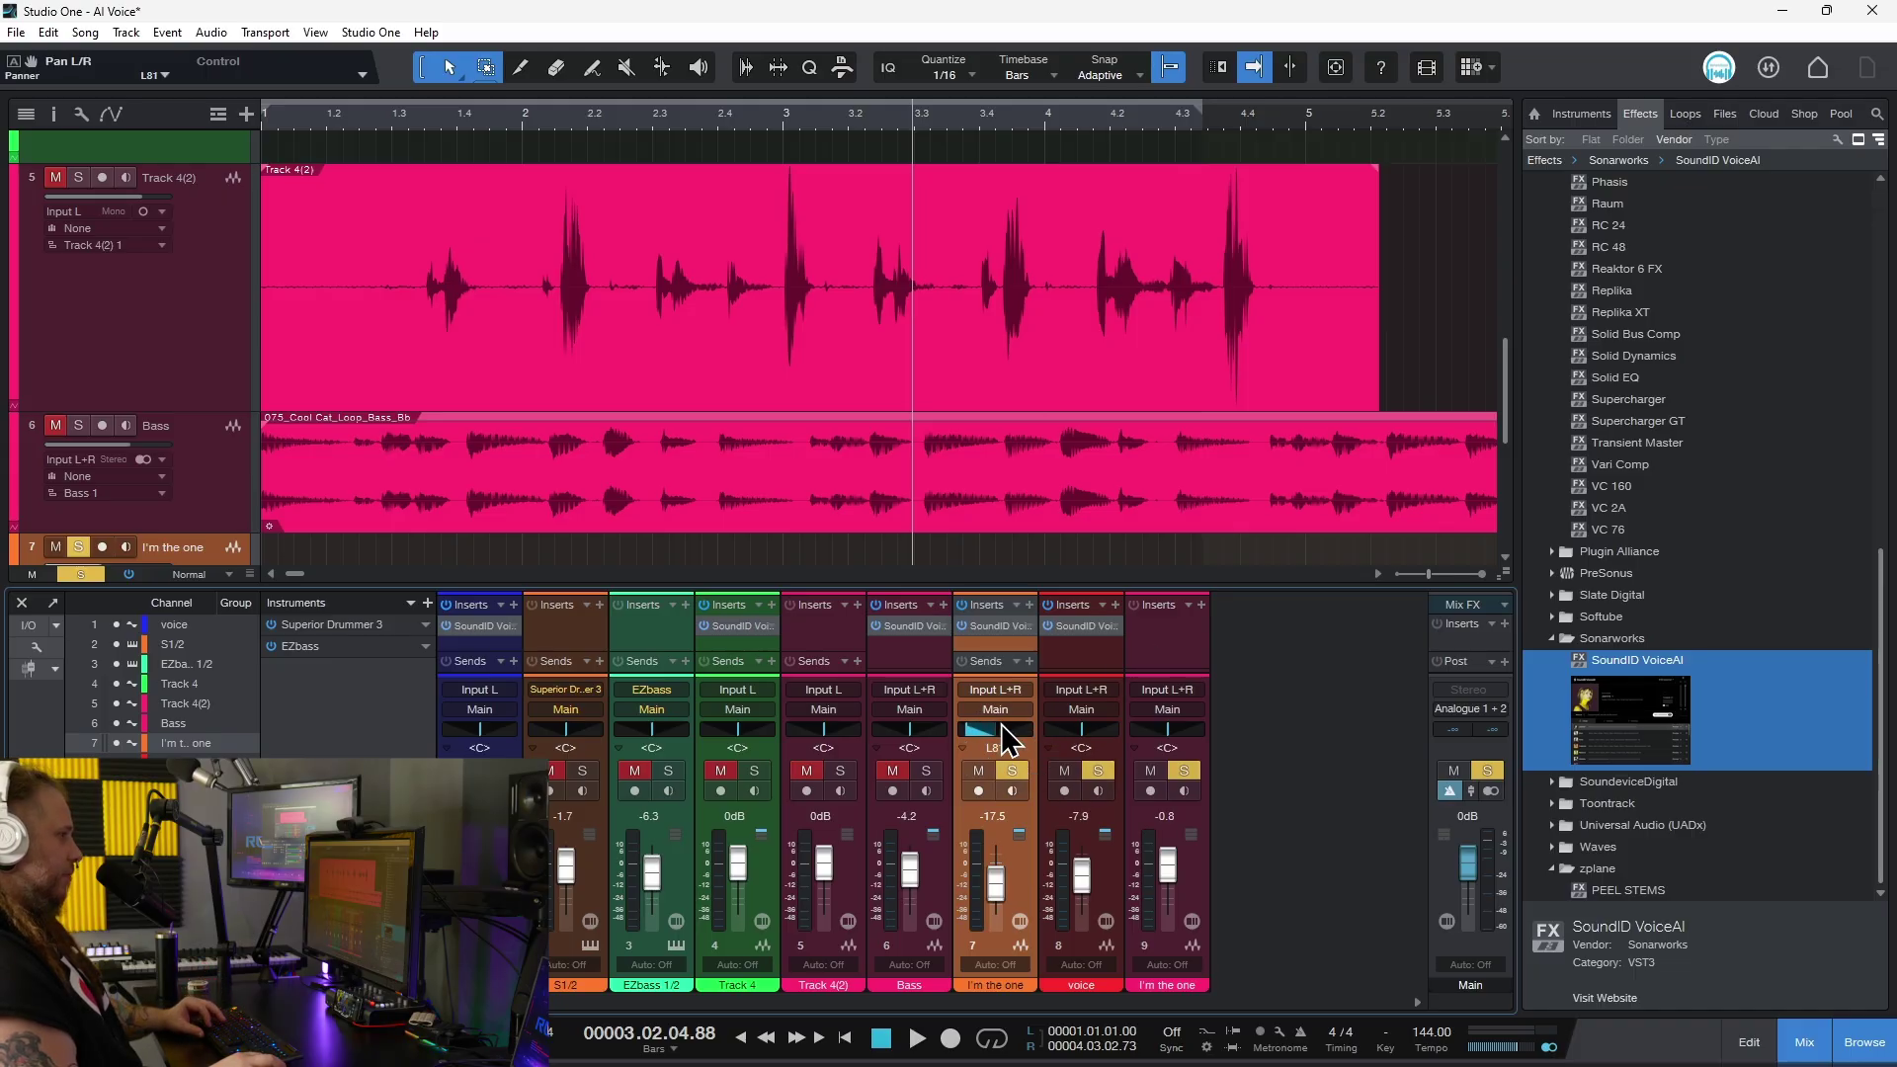
drag(1092, 732, 1110, 727)
Play the vocals from the song's start and set the orange I'm the one fader to about -6.9 dB and the red voice fader to -8.2 dB.
key(Home)
scroll(928, 381, down, 4)
key(space)
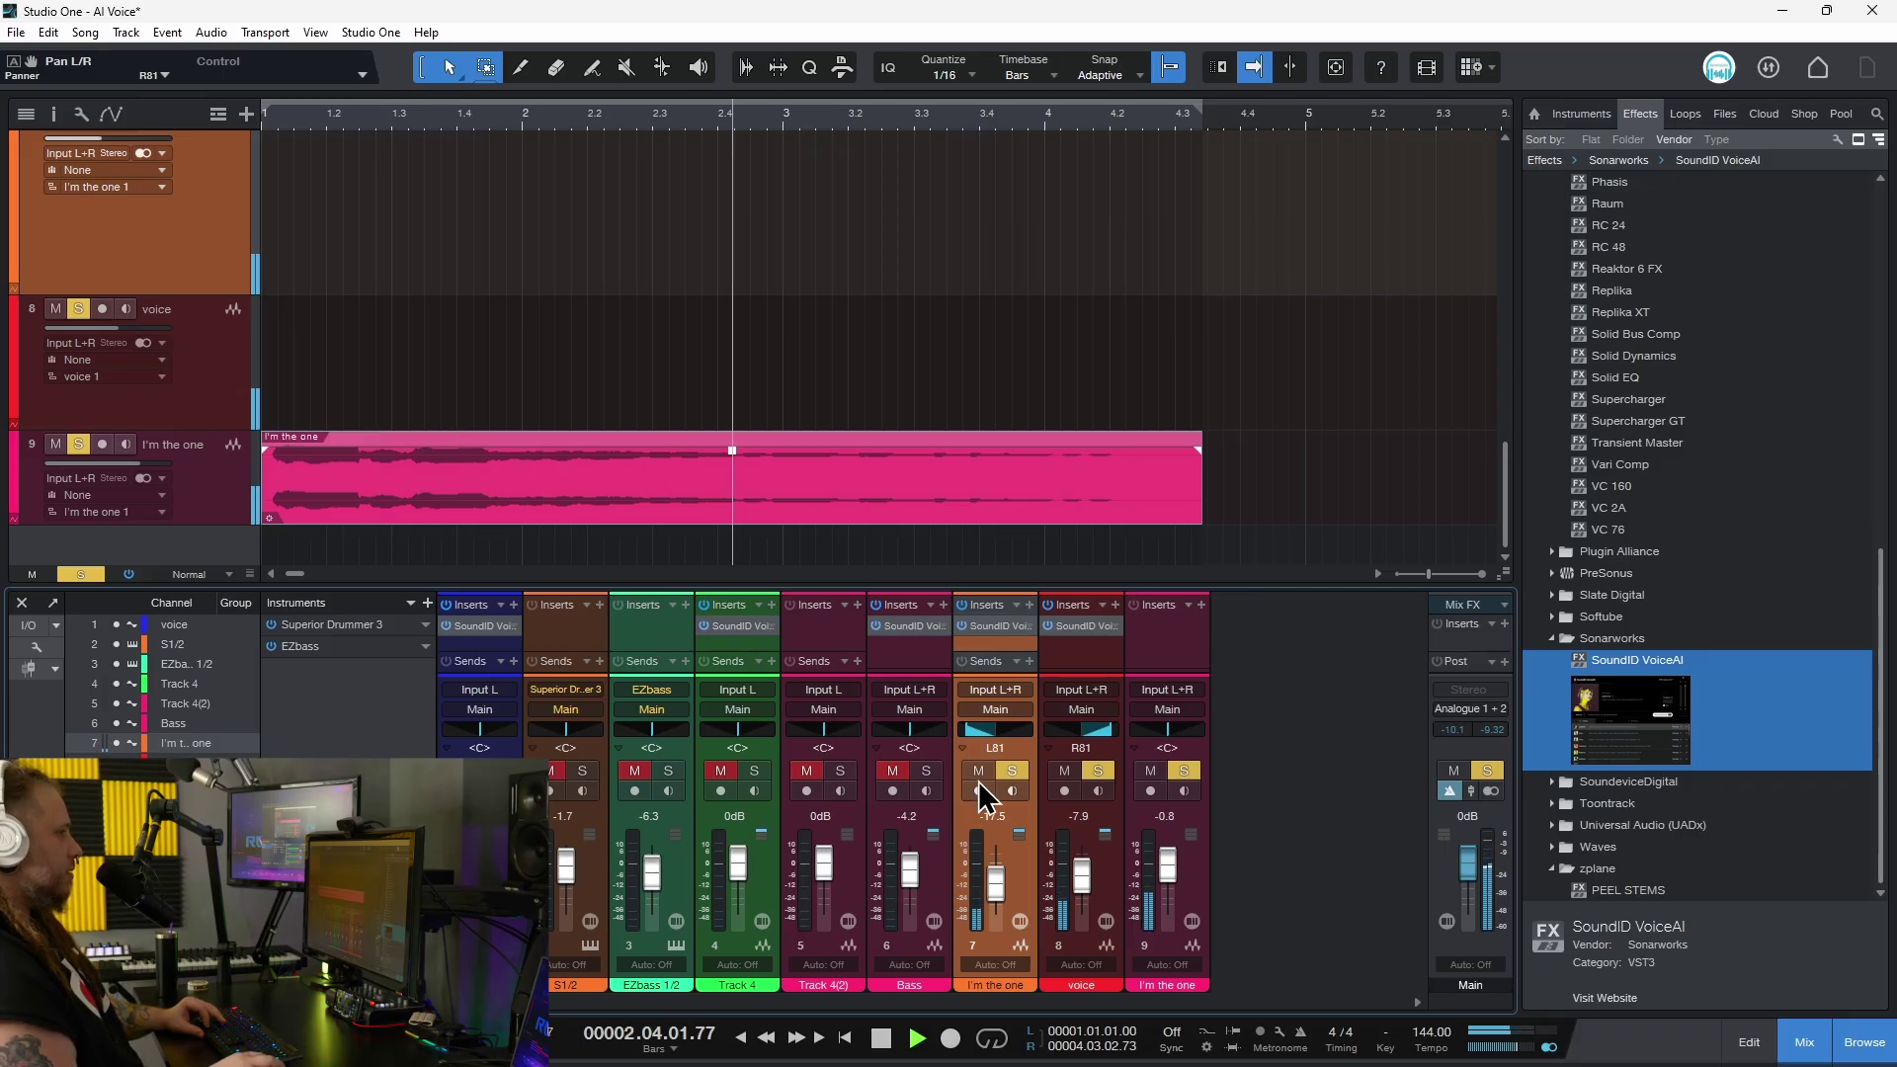
drag(1000, 900, 1004, 891)
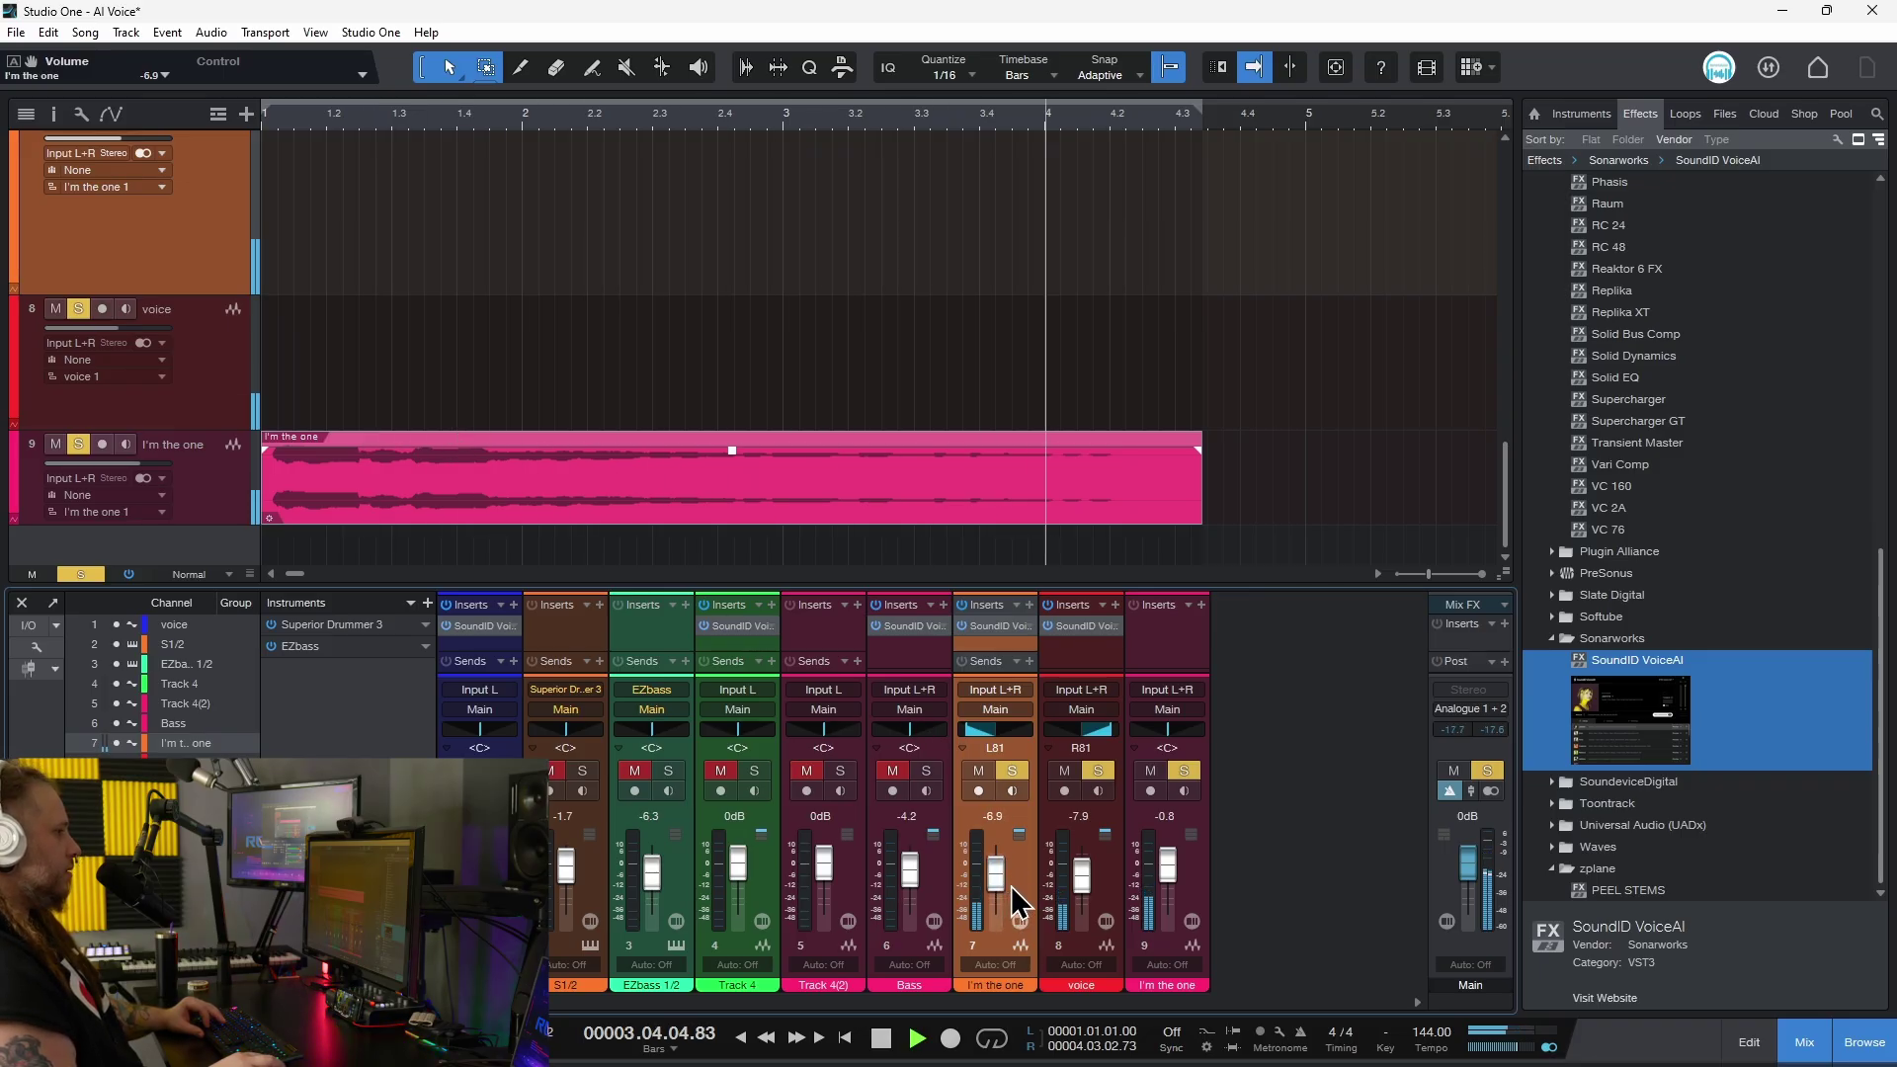
key(space)
key(space)
drag(1092, 880, 1065, 875)
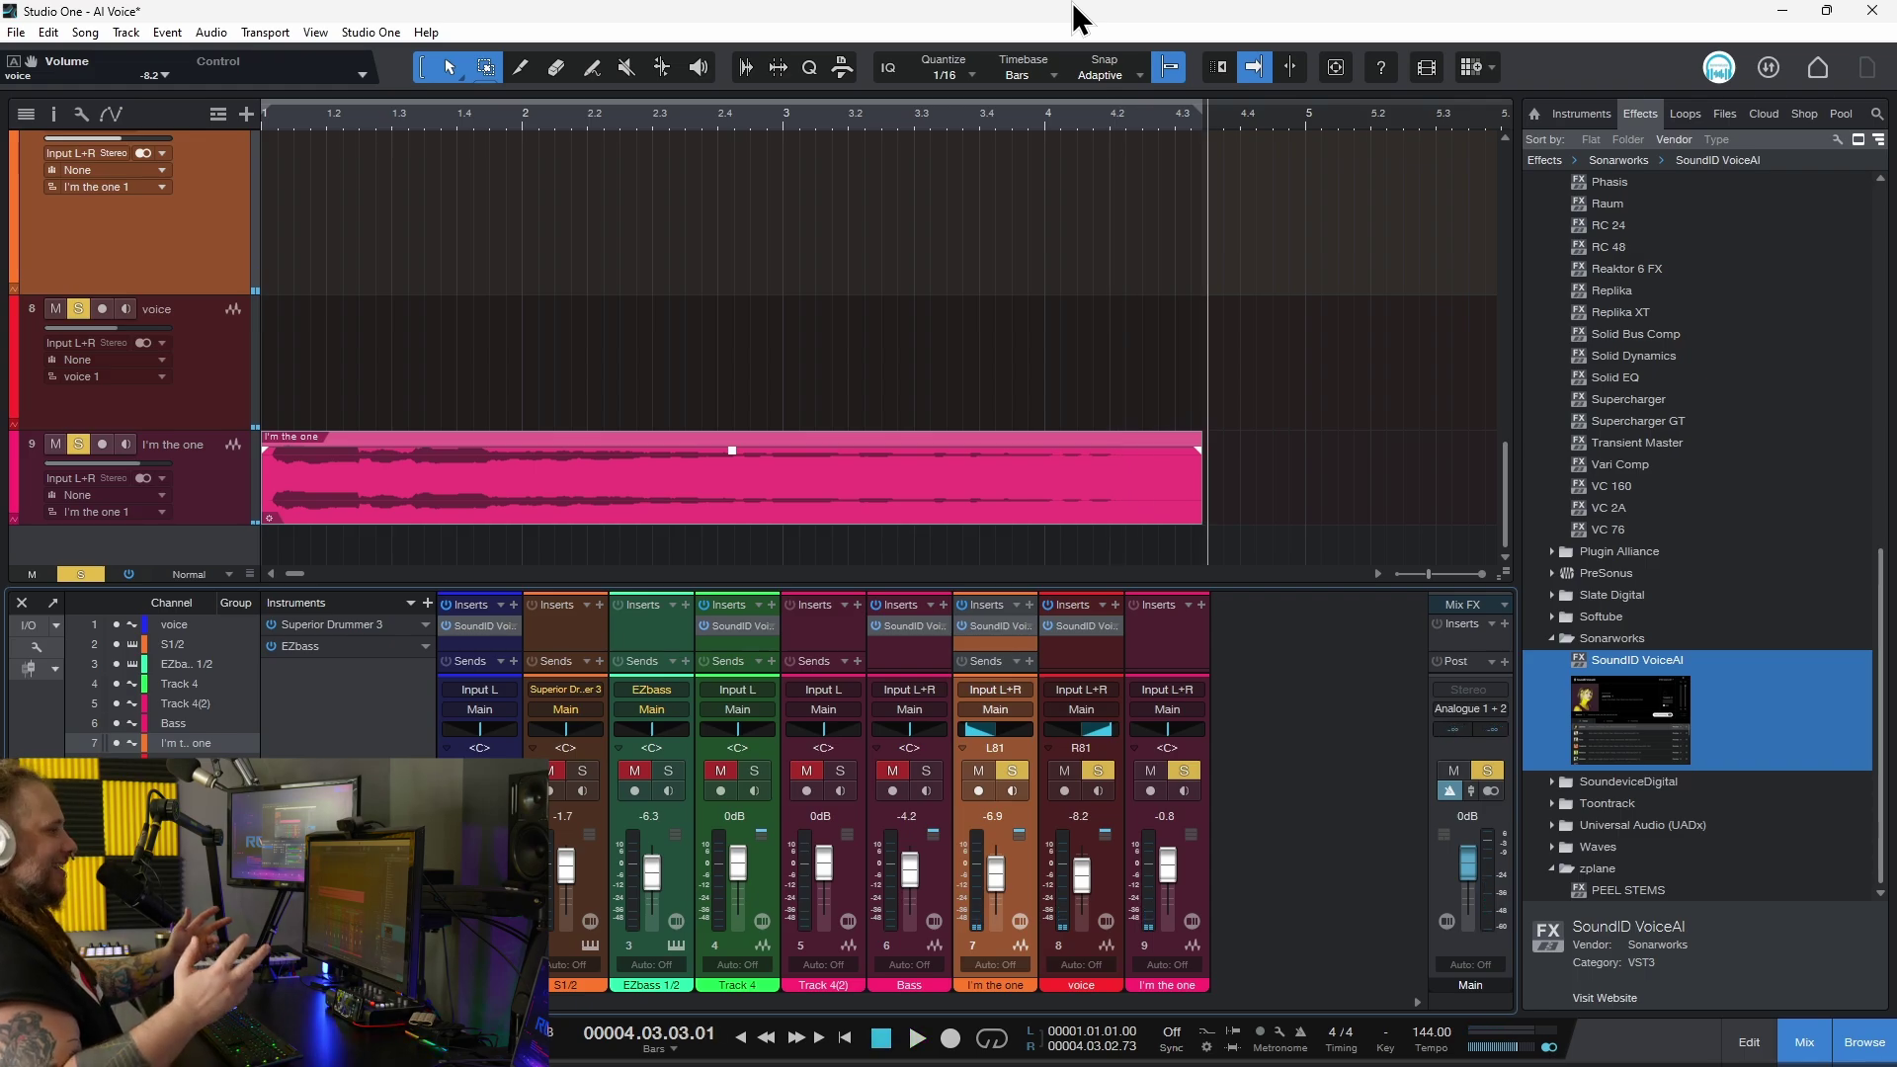
Return to the song's start, unsolo the three vocal channels, and hide the mixer.
key(Home)
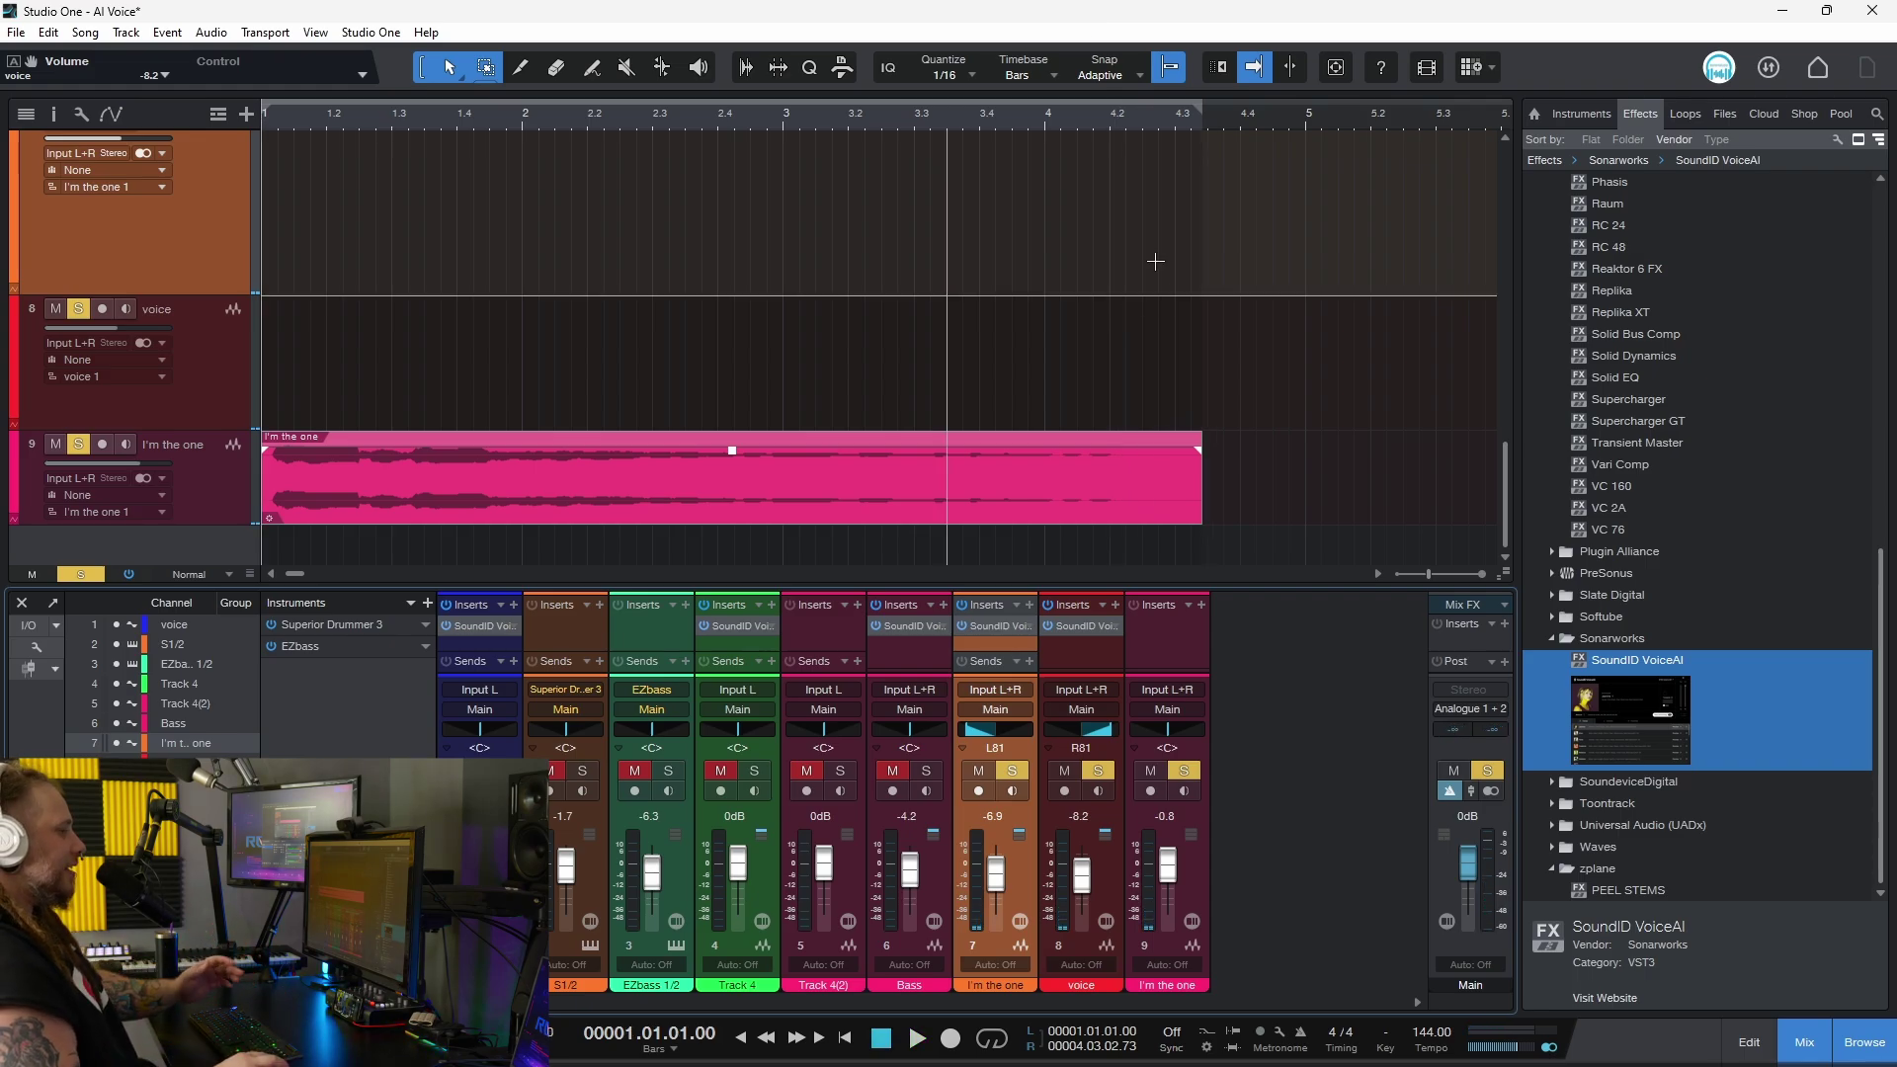
click(1010, 771)
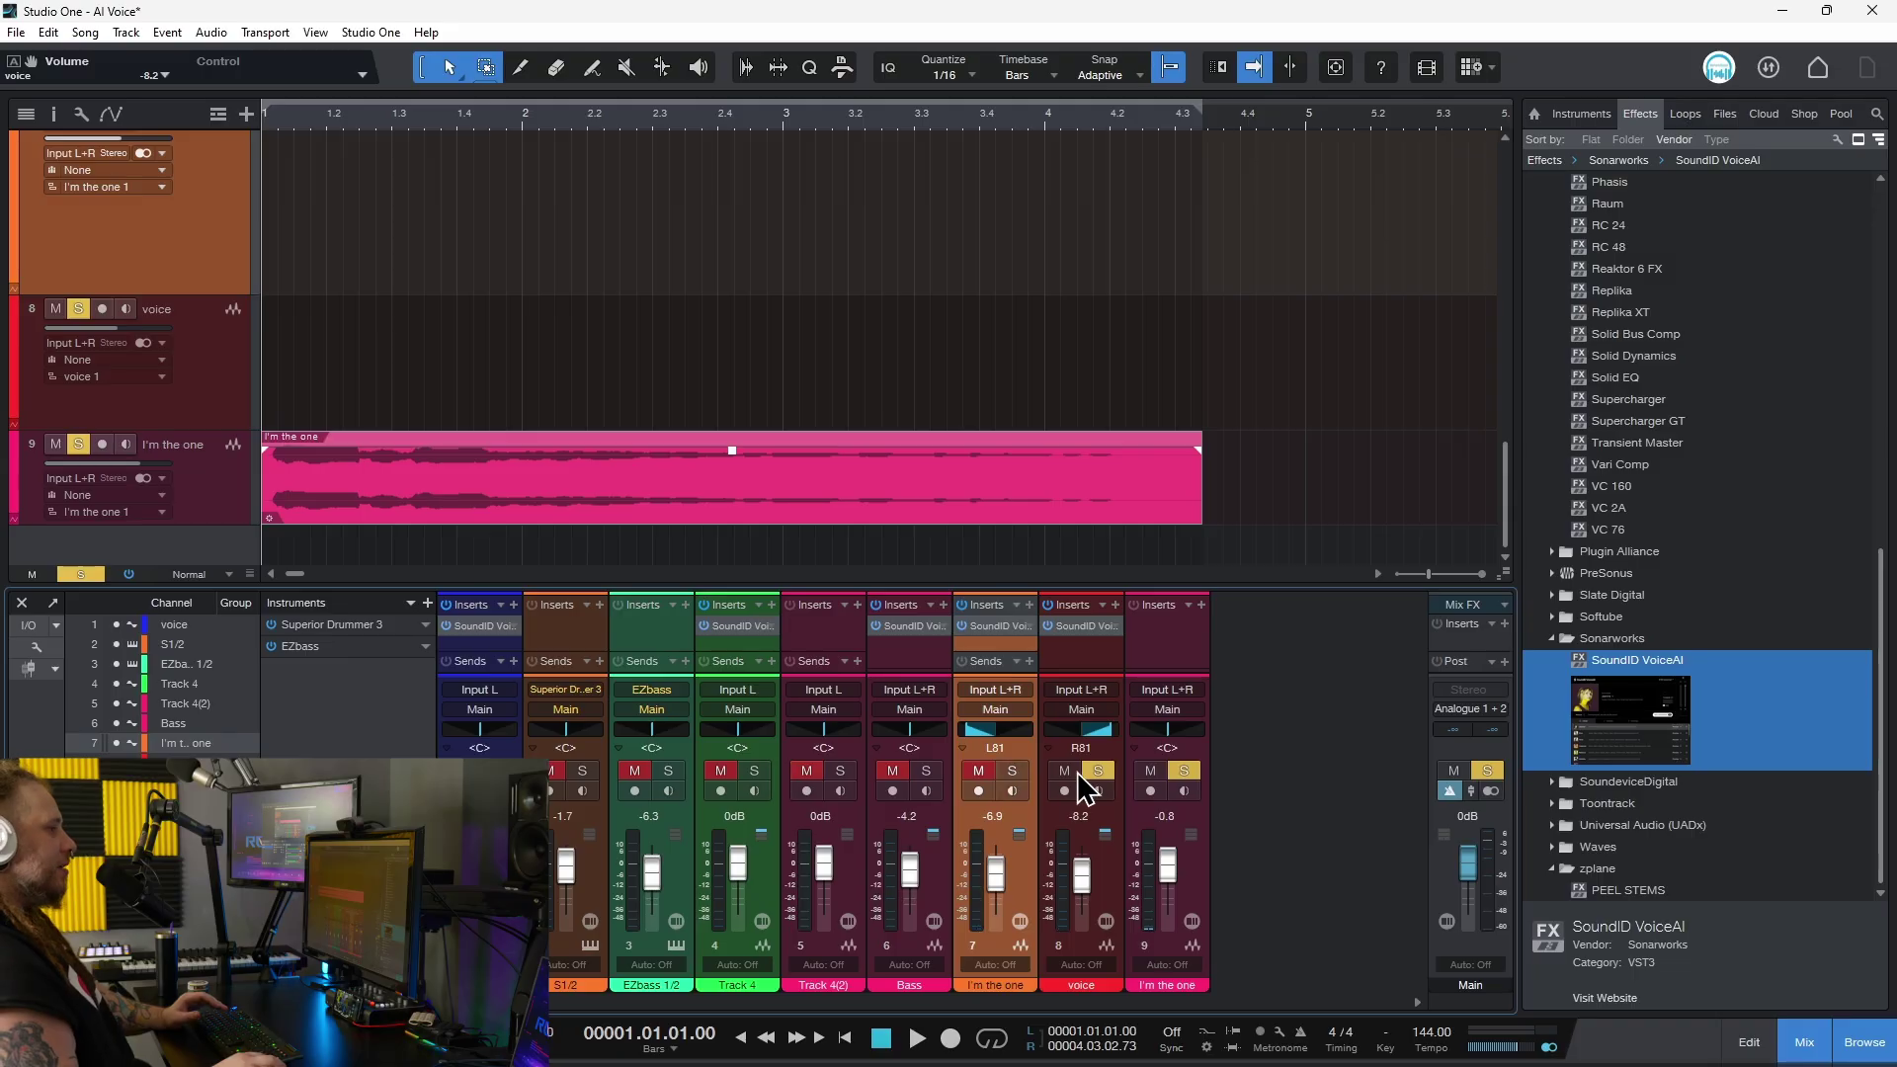
click(1181, 773)
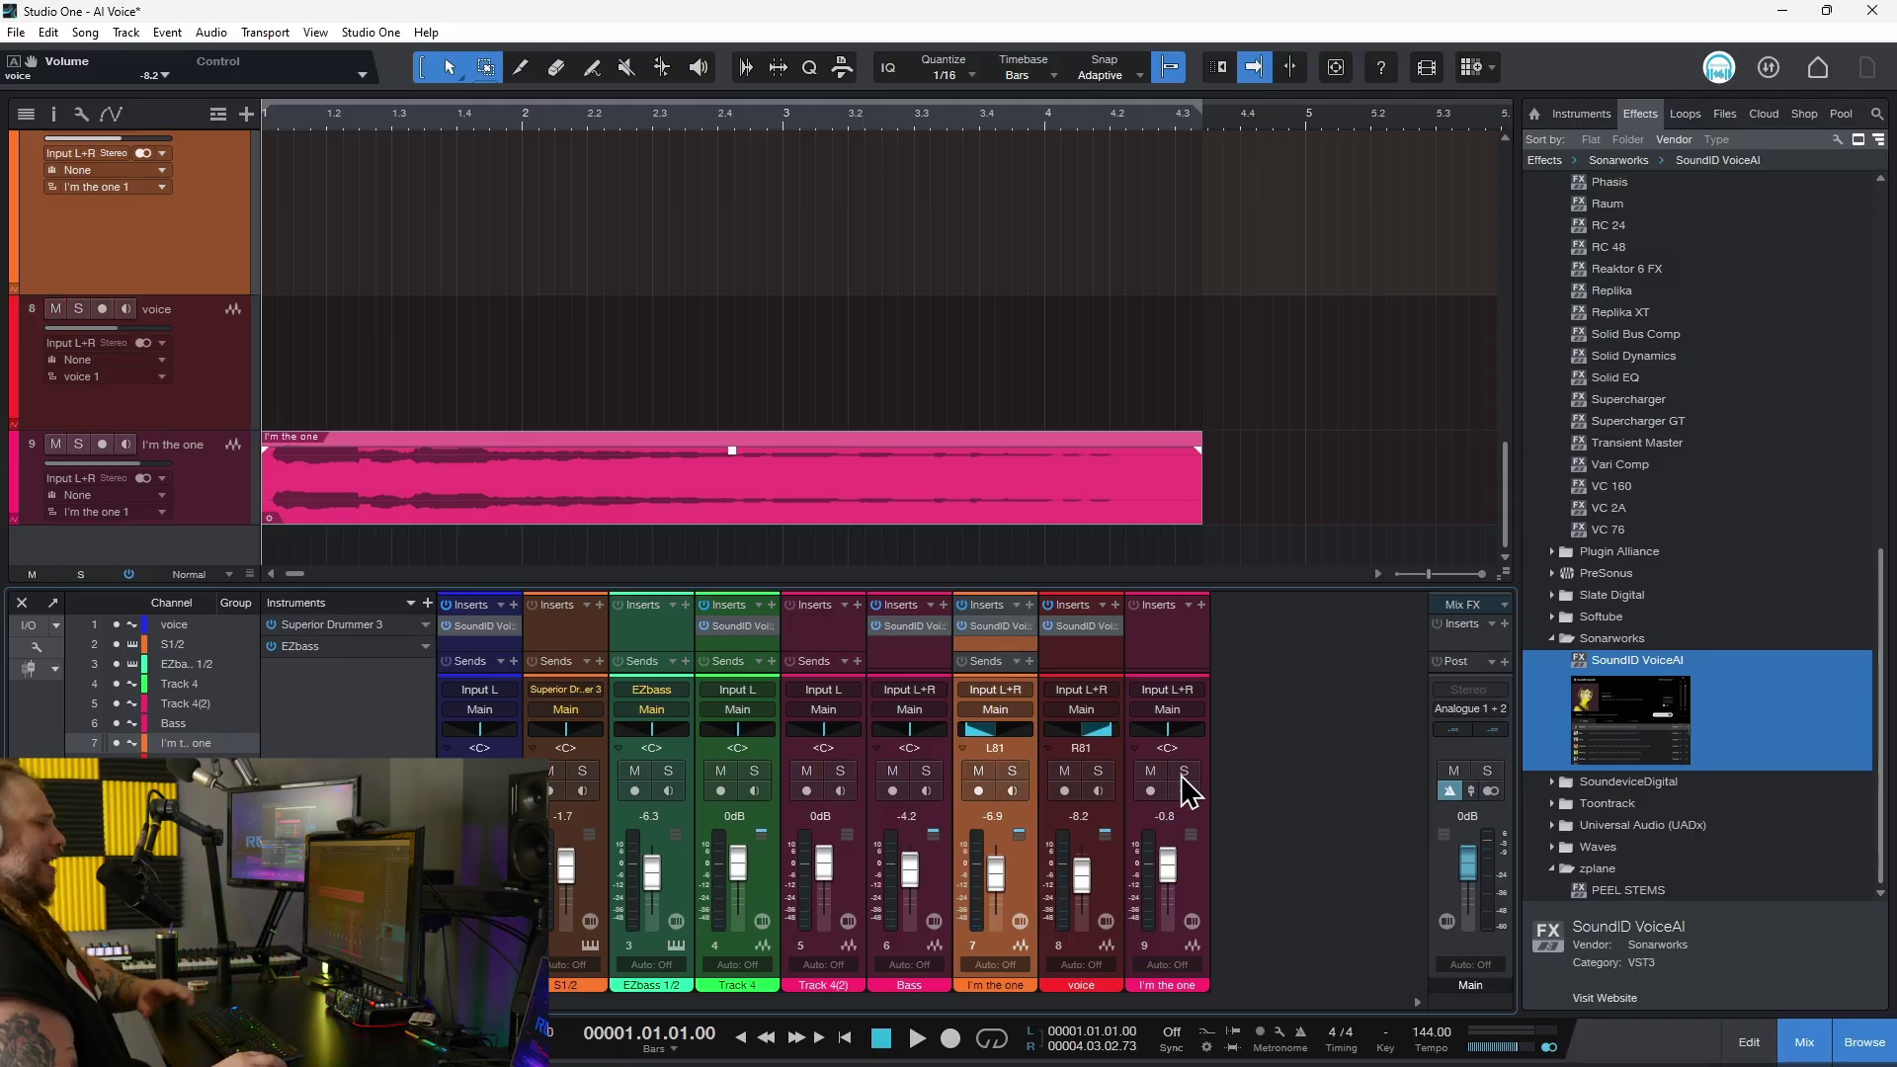
click(1804, 1052)
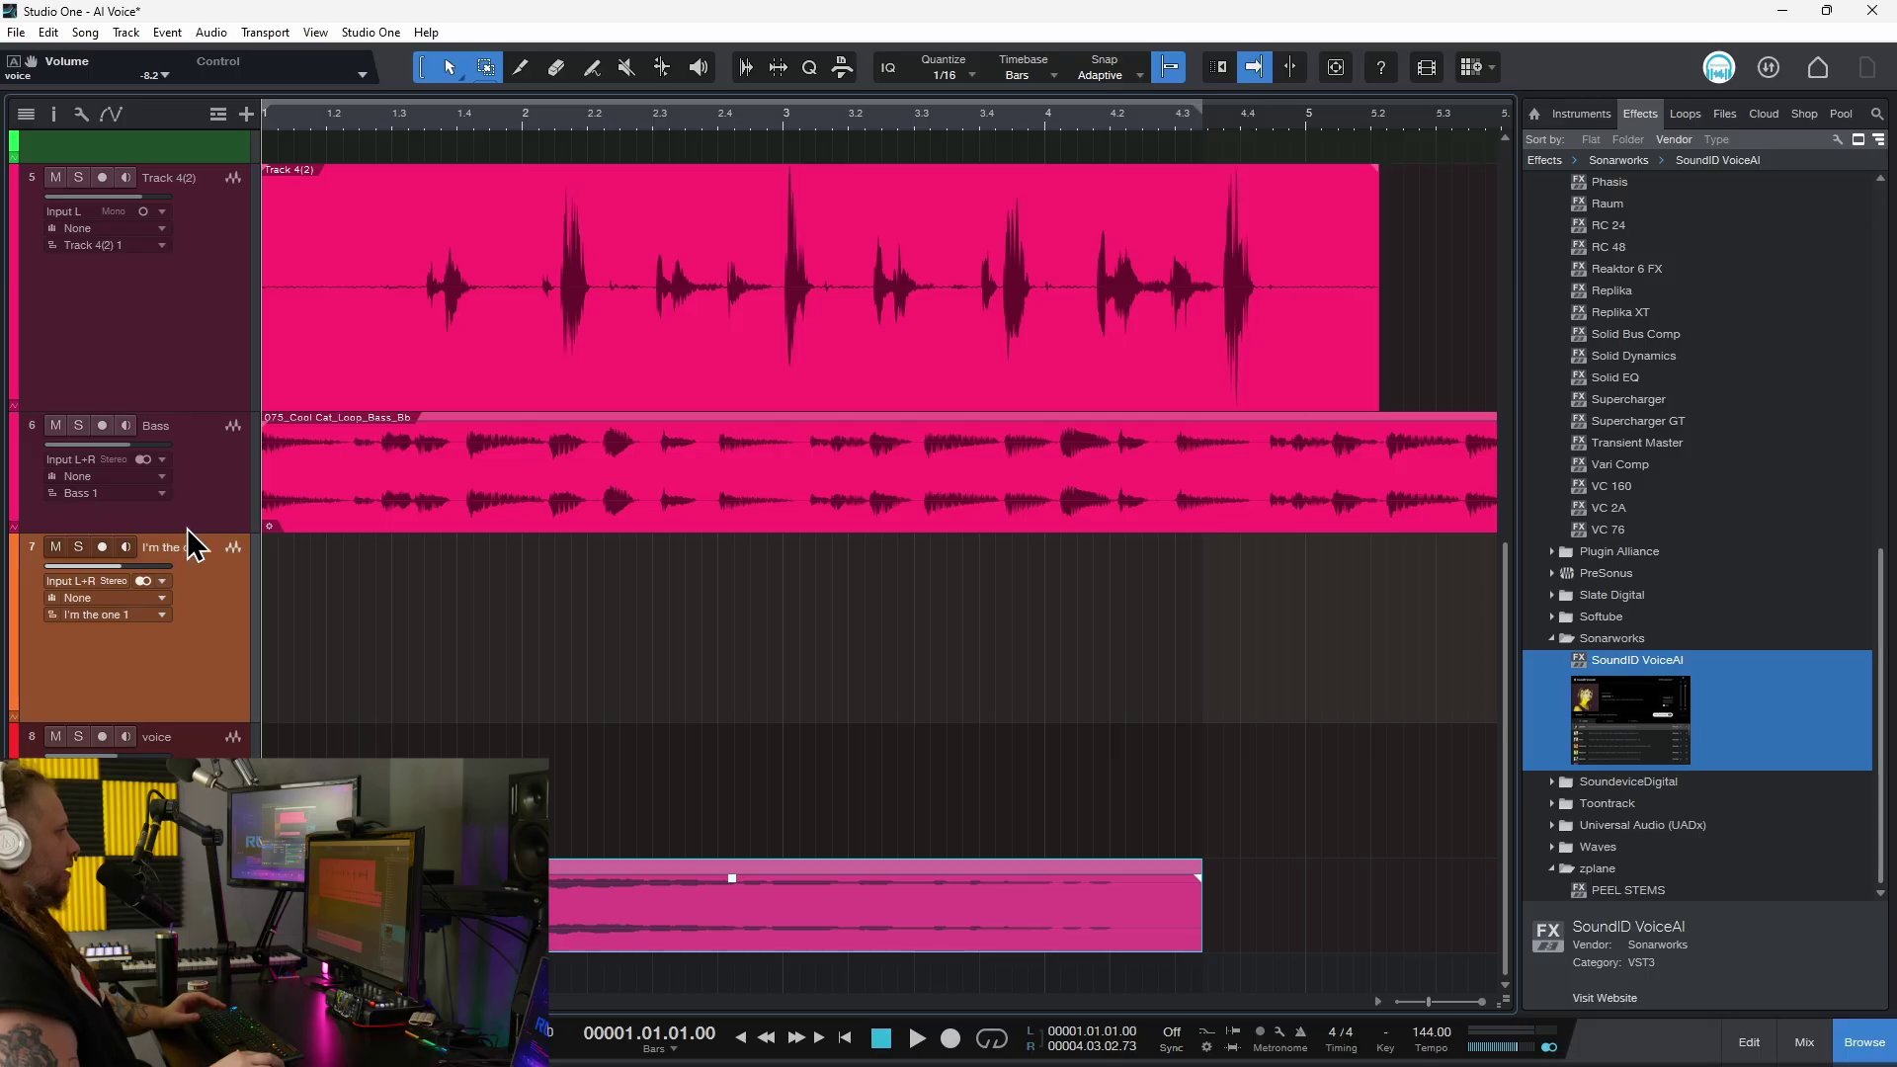
Make the Bass track taller and change its color to green.
drag(184, 534, 87, 644)
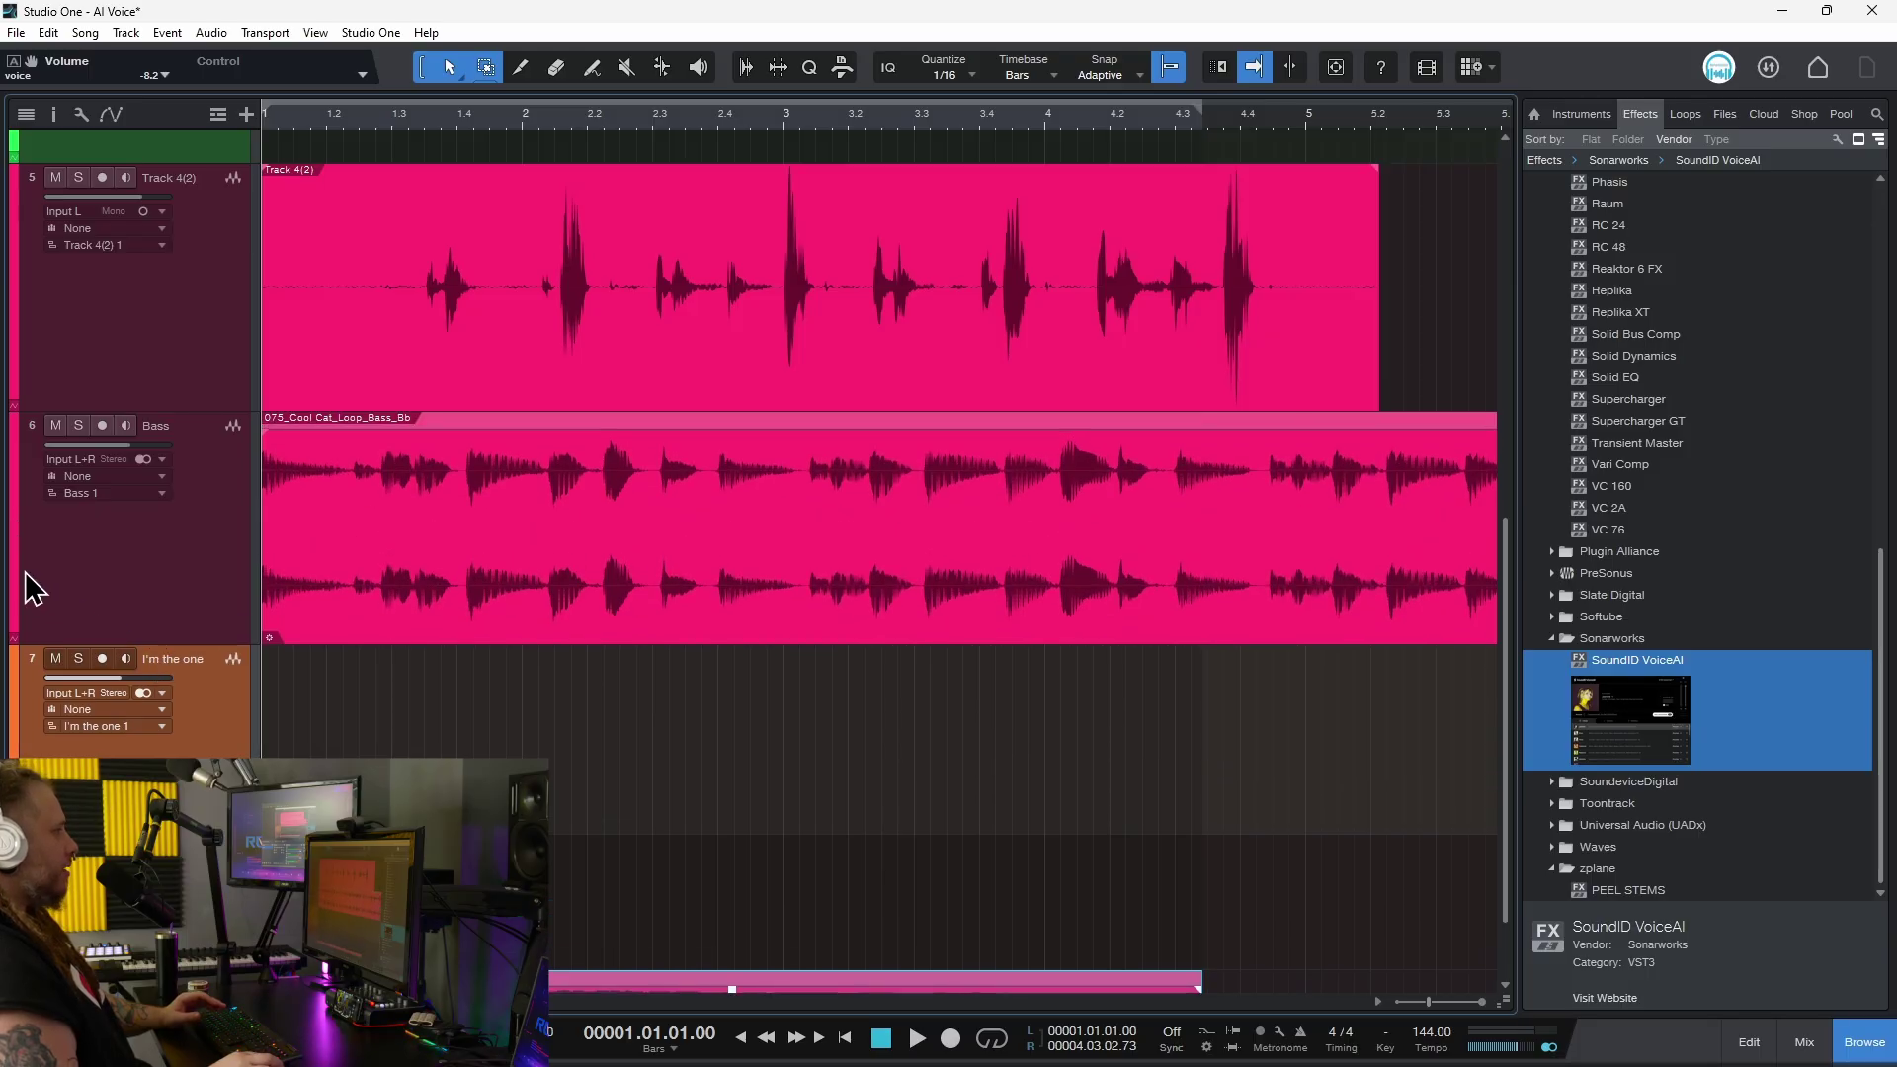
scroll(22, 589, down, 3)
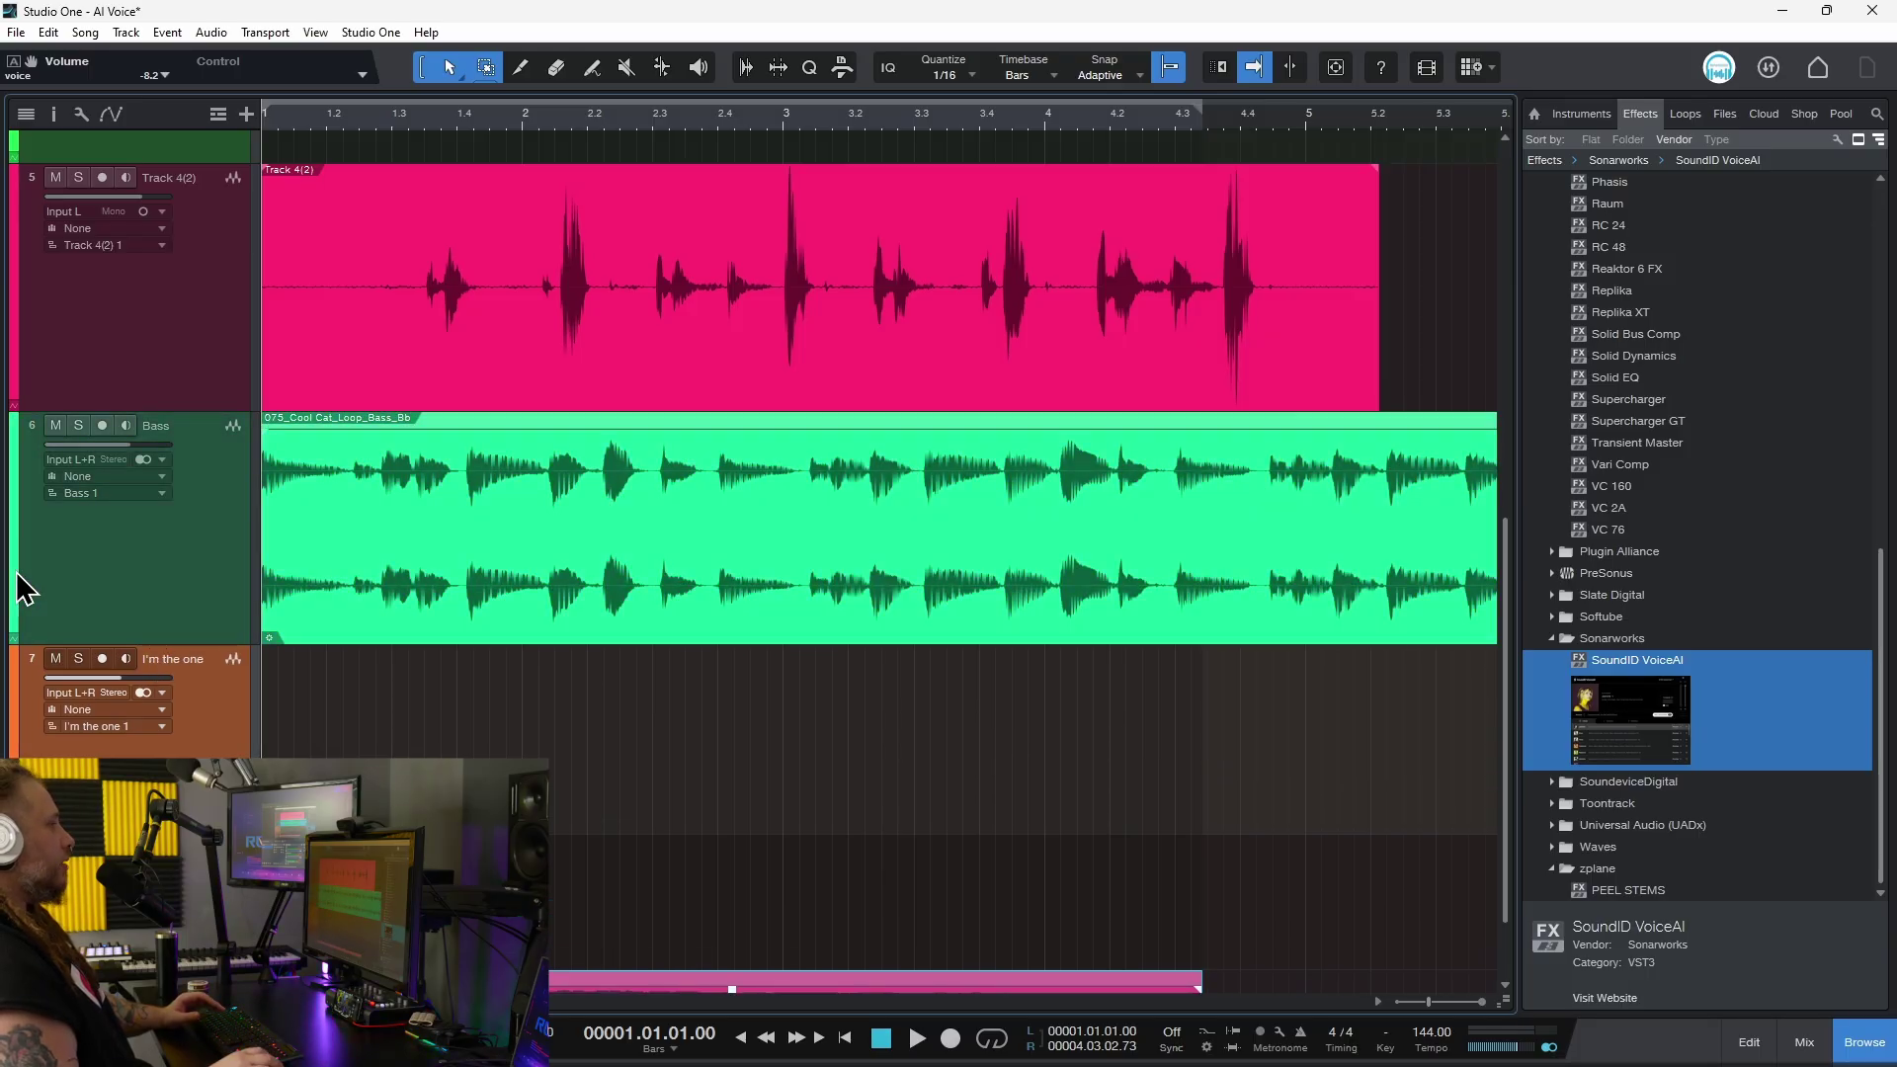
scroll(22, 589, down, 1)
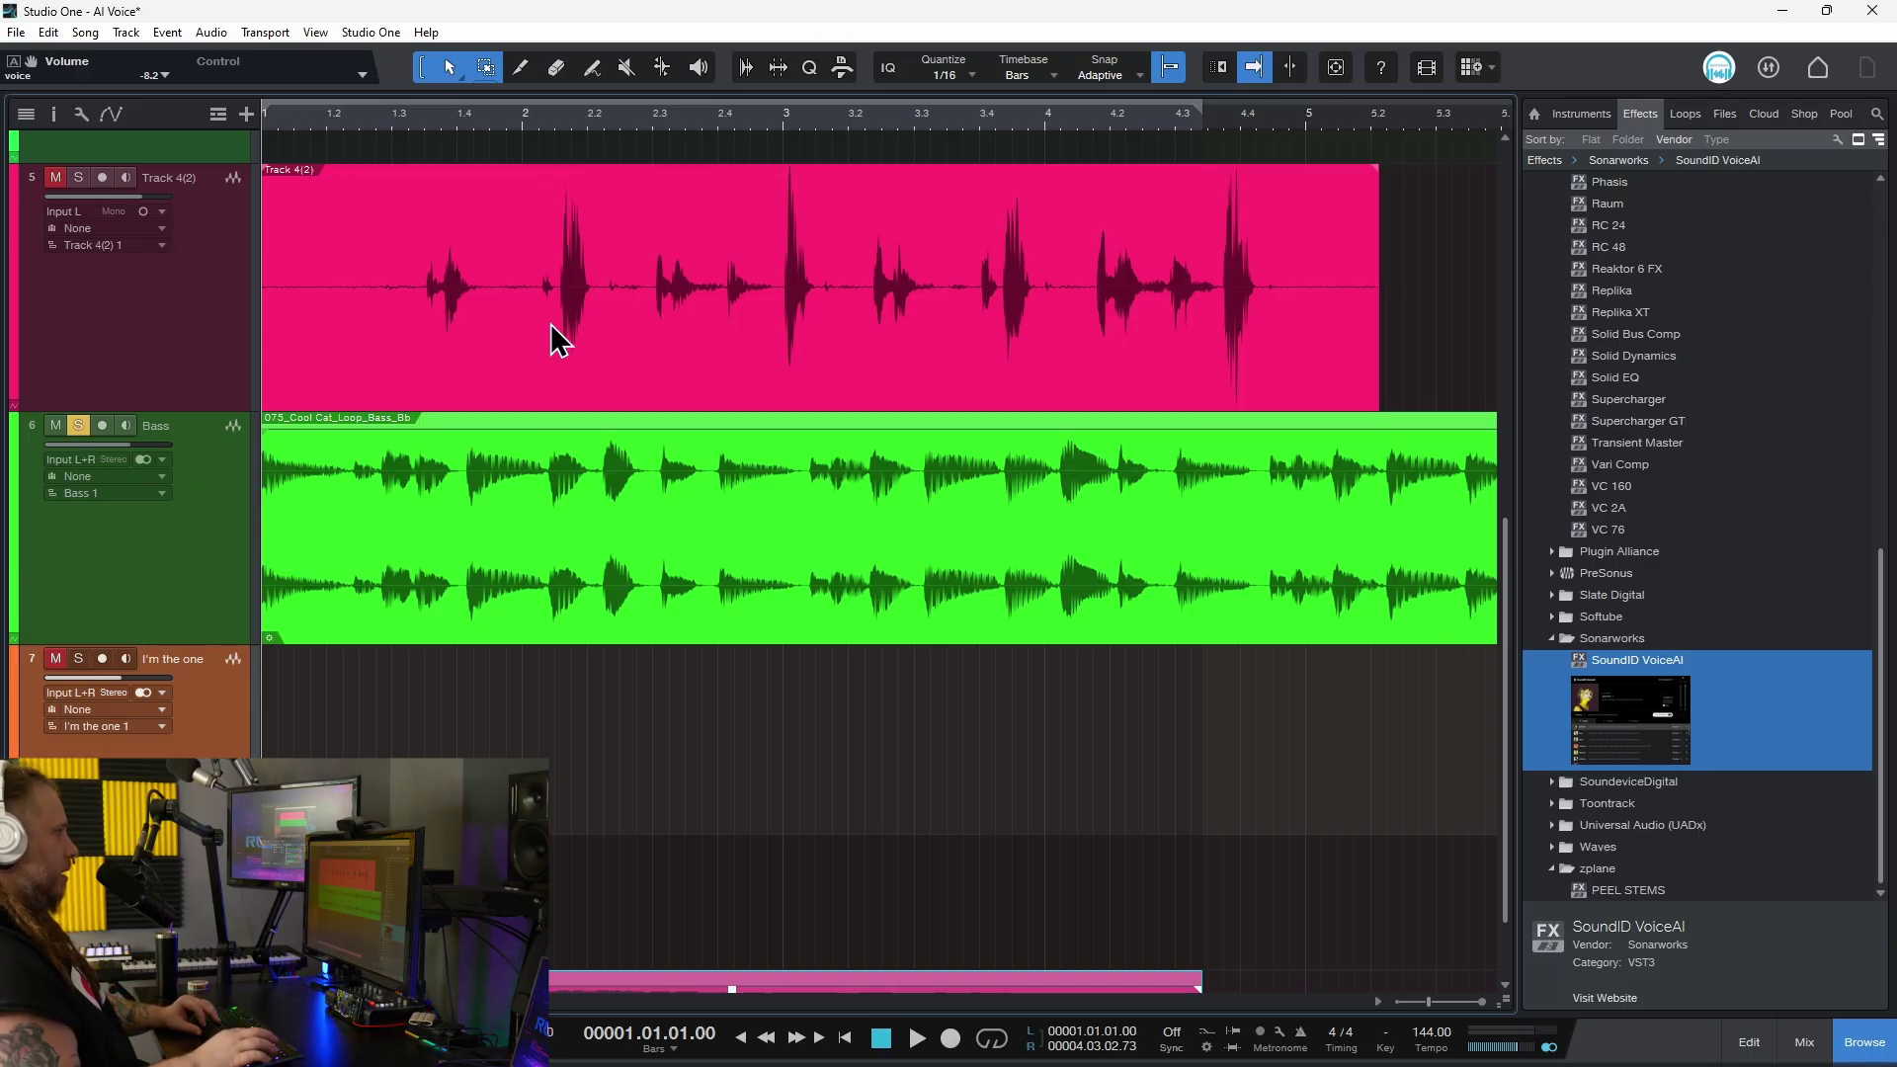
Play the soloed Bass track, then open its SoundID VoiceAI with the creative Saxophone preset active.
key(space)
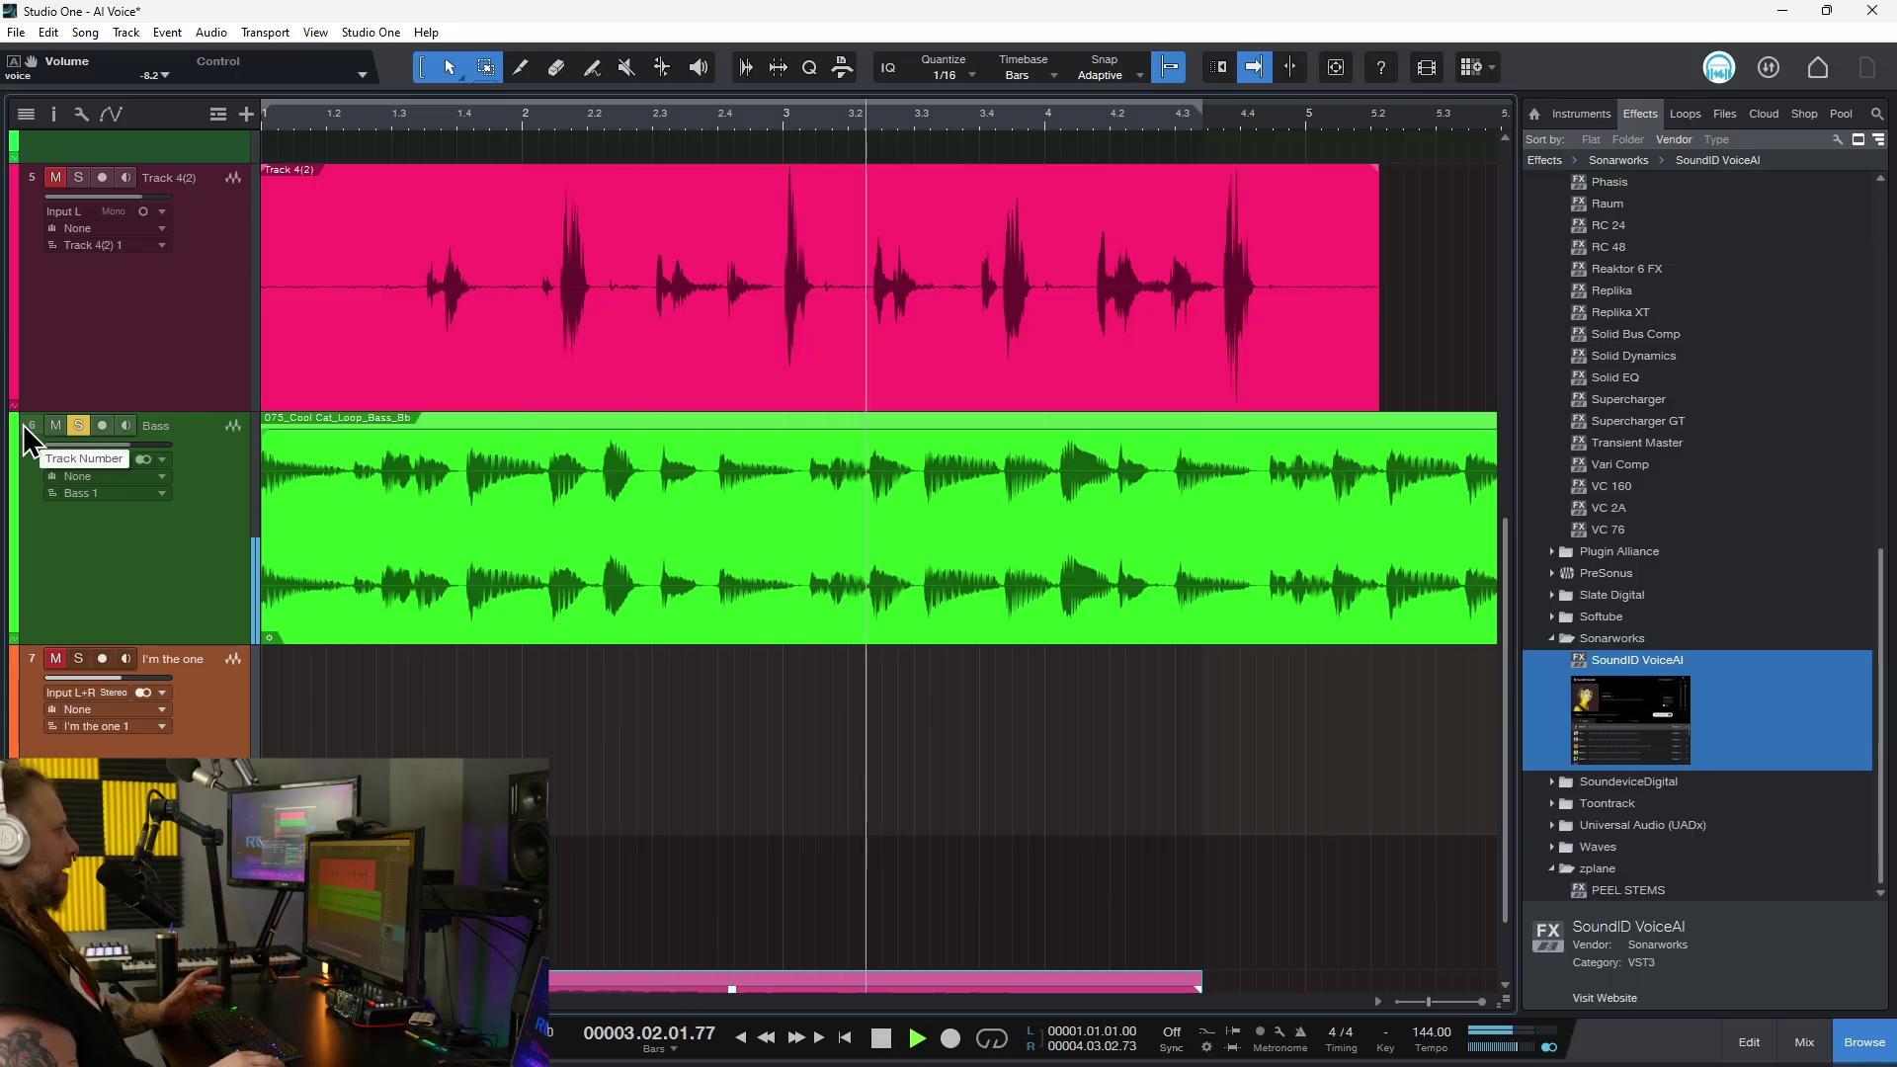
key(space)
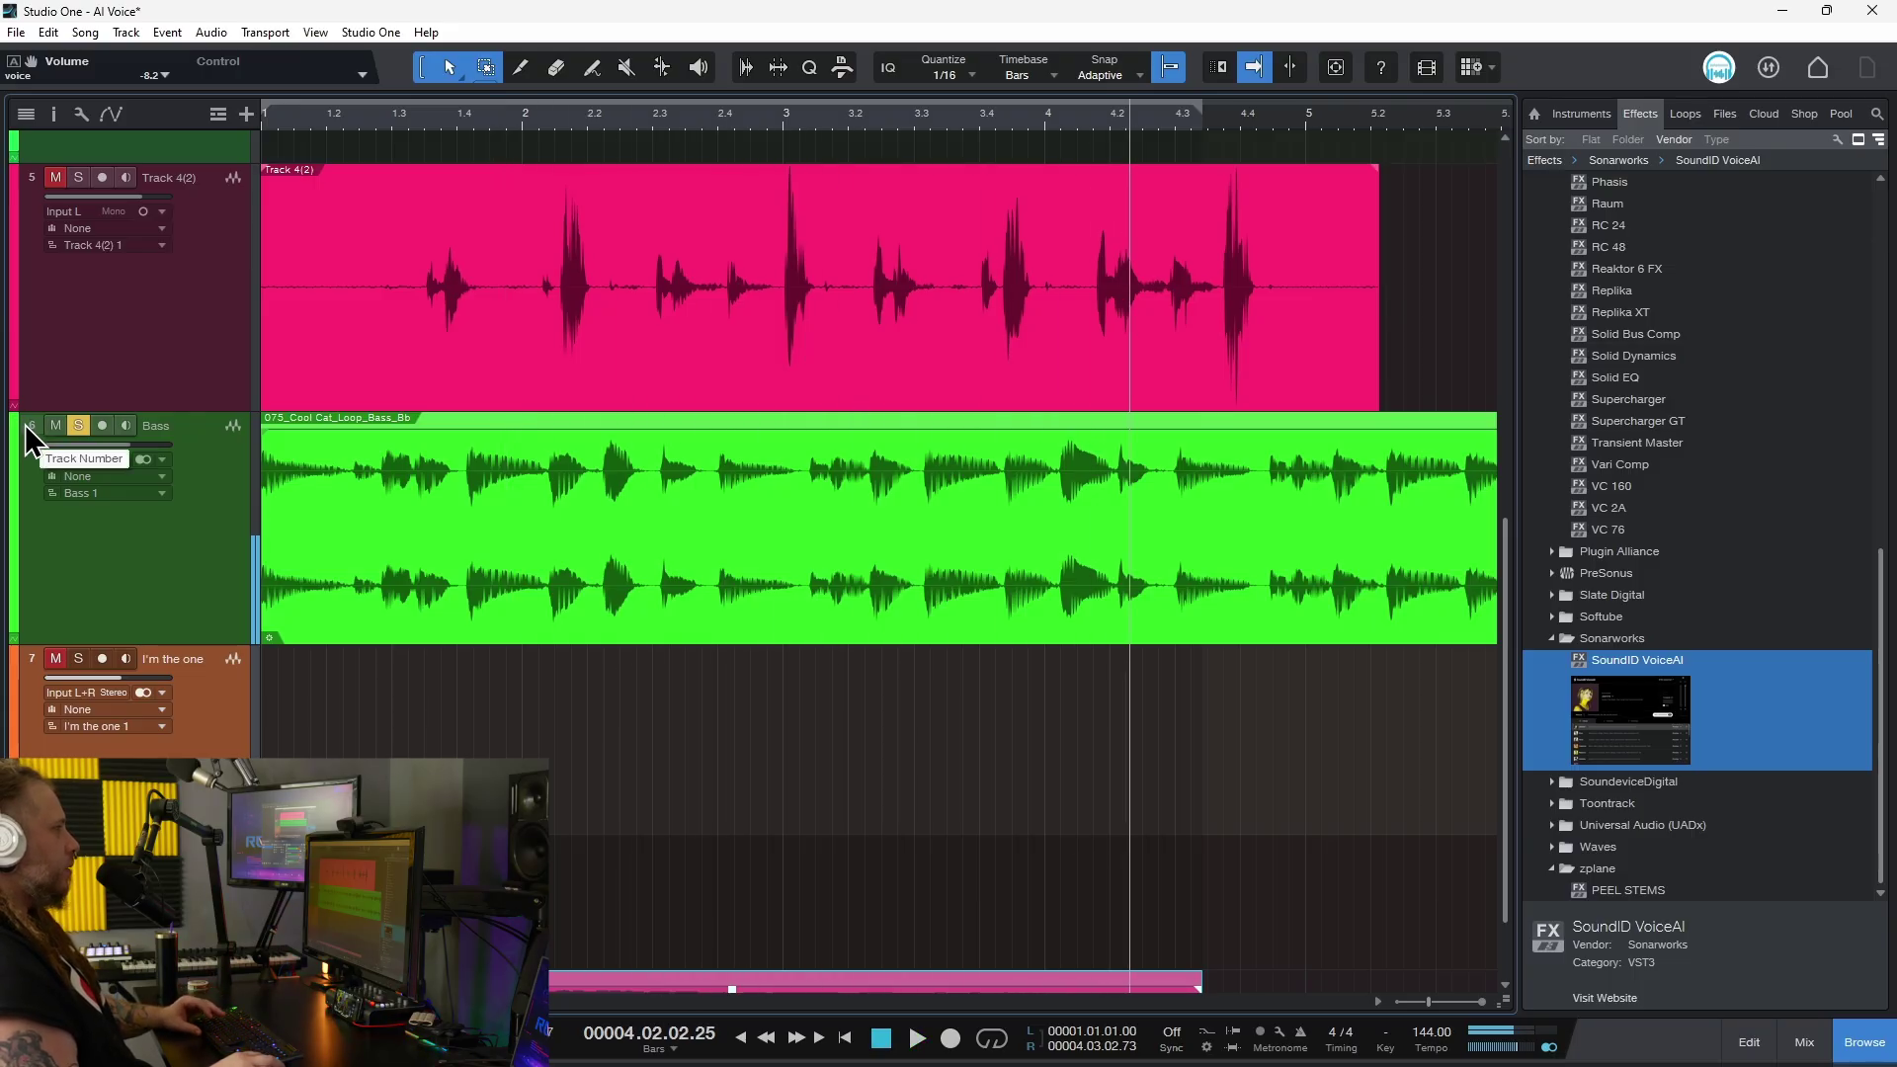
click(25, 423)
drag(1360, 146, 1395, 145)
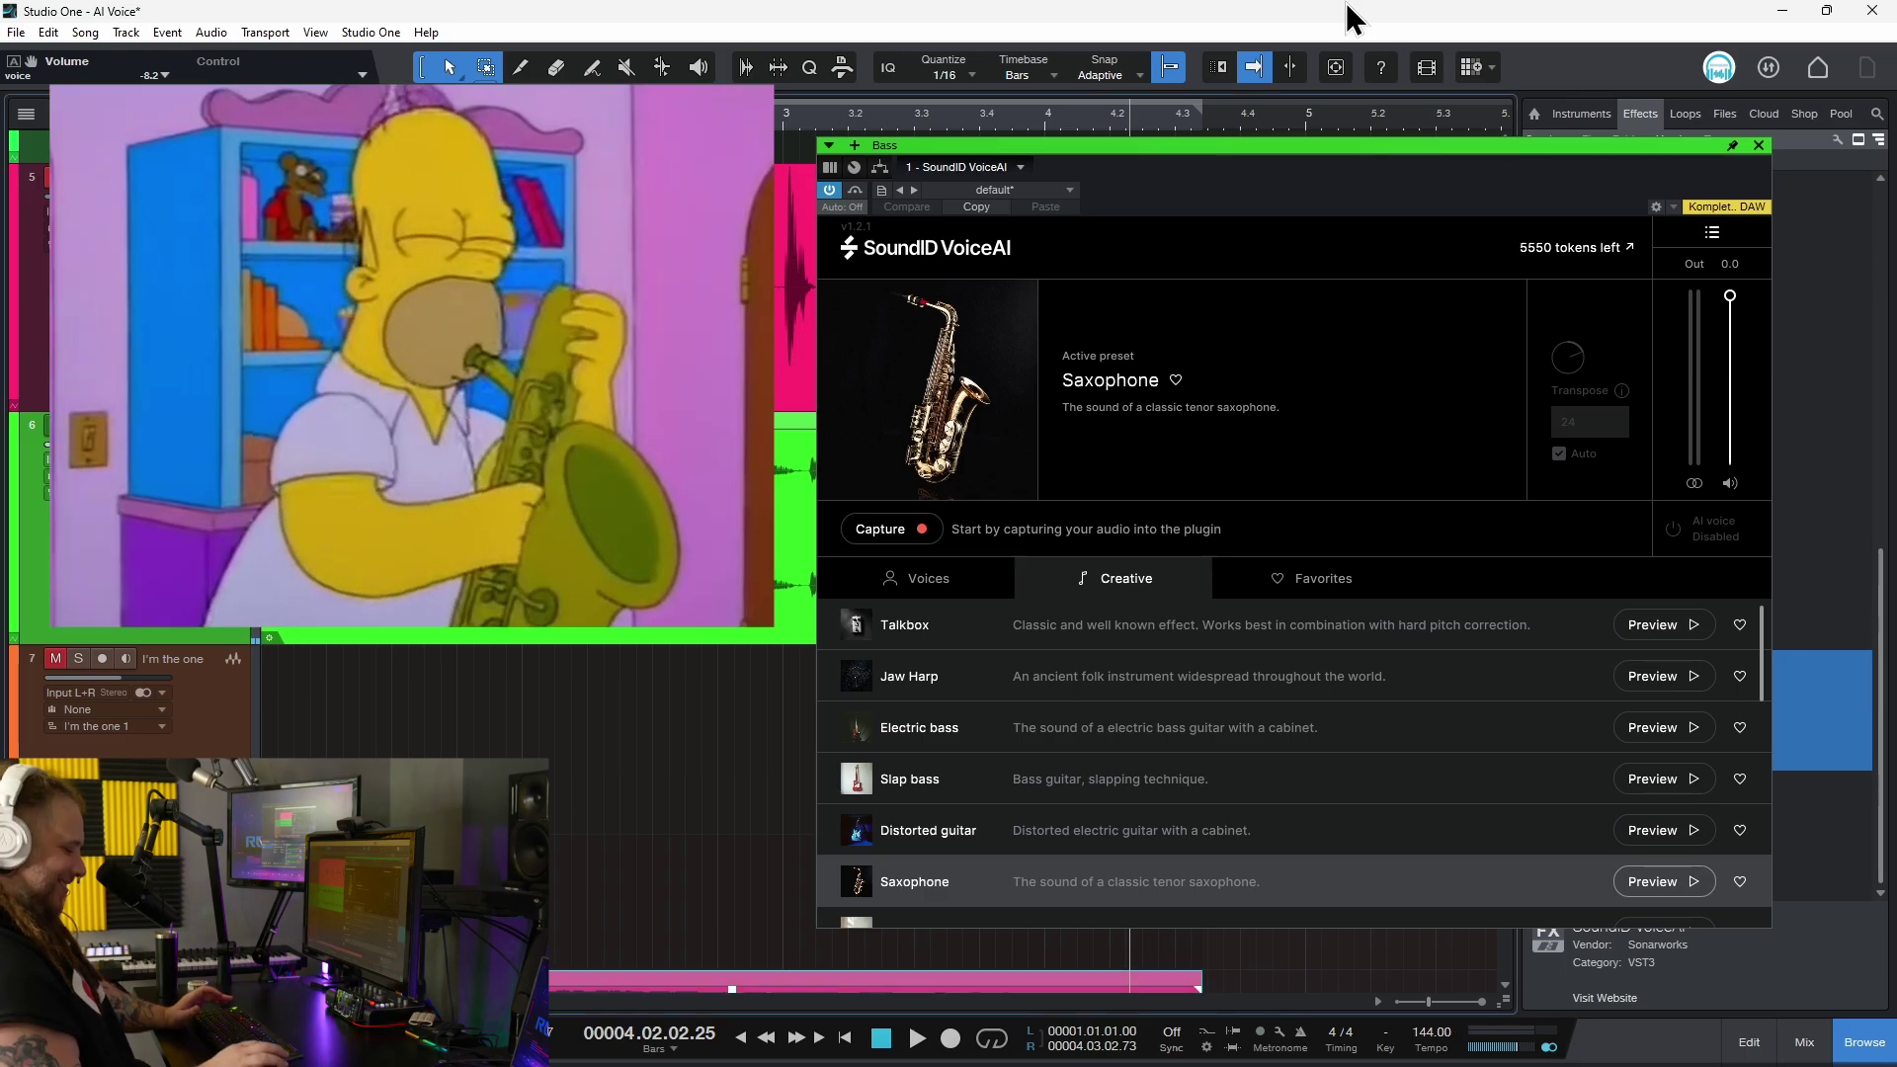
Capture about 12 seconds of the bass loop from the song's start in SoundID VoiceAI and process it as Saxophone.
key(Home)
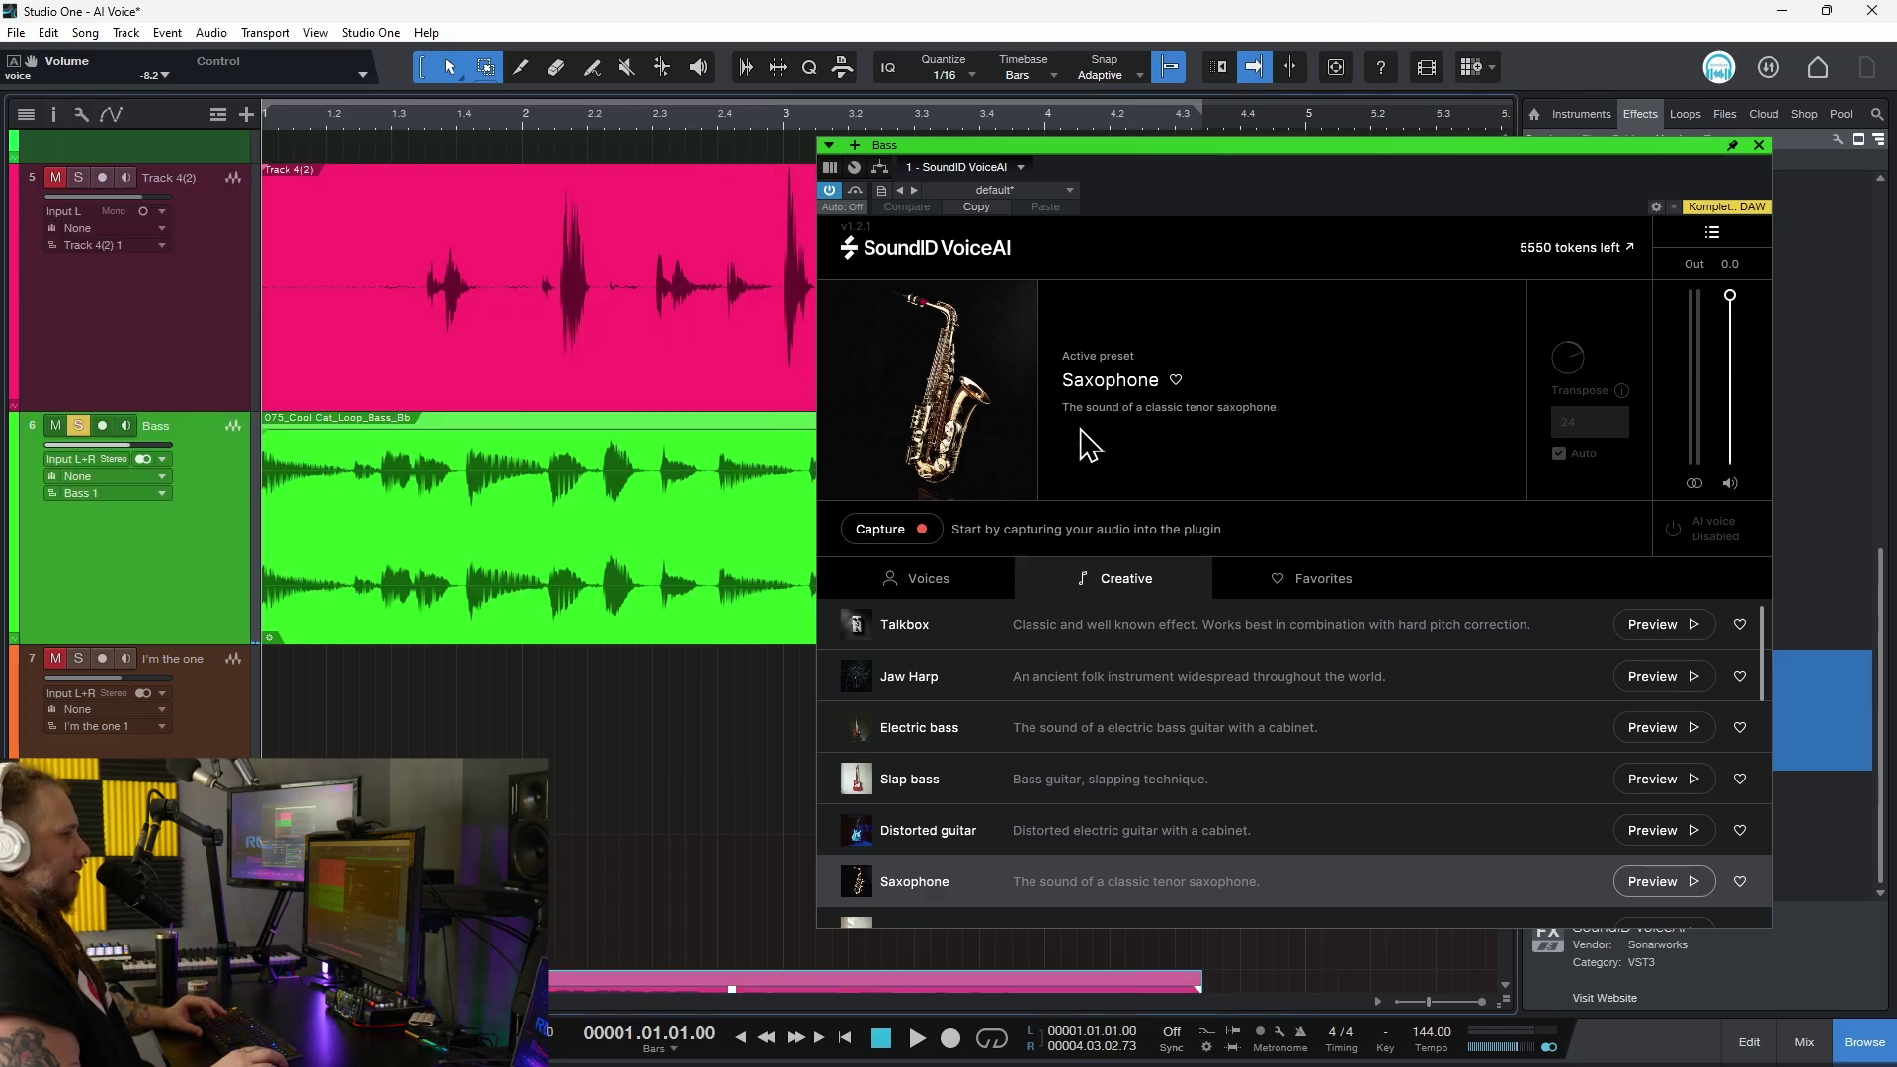
click(914, 524)
key(space)
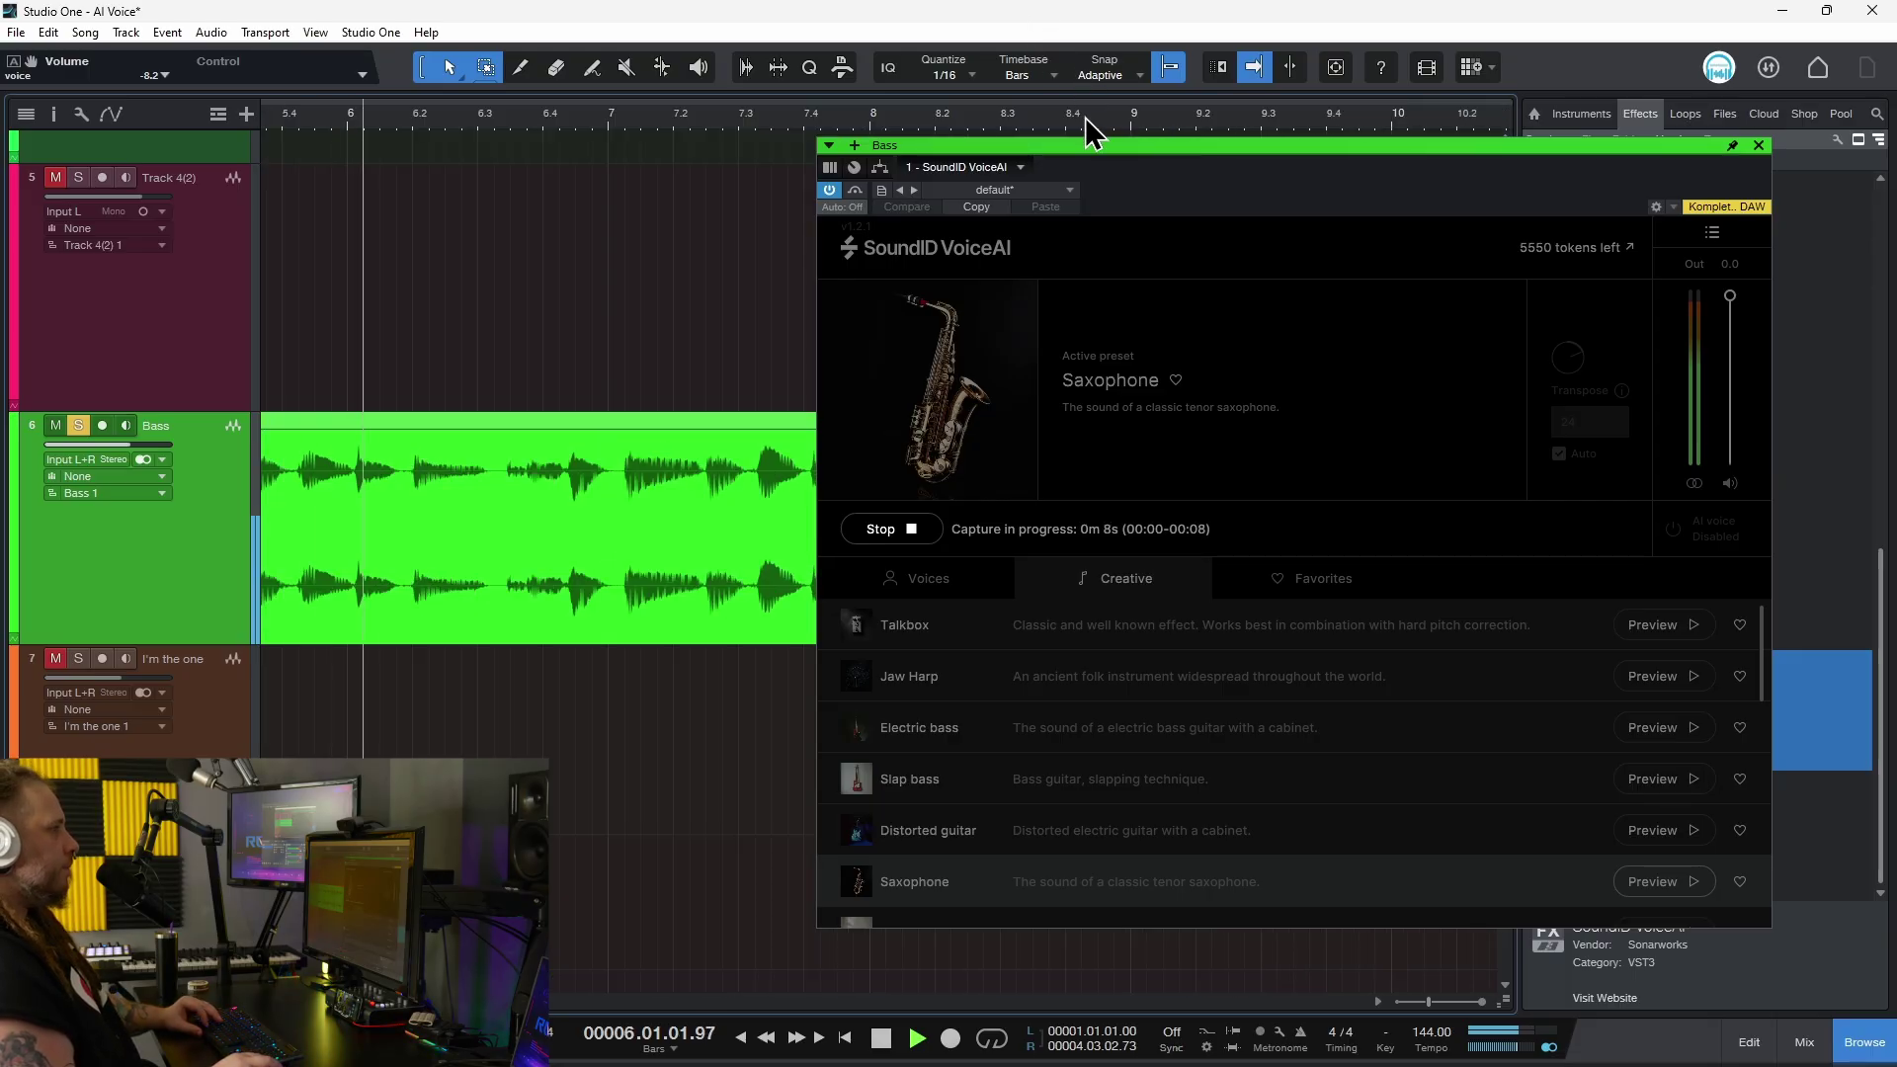
key(shift+f)
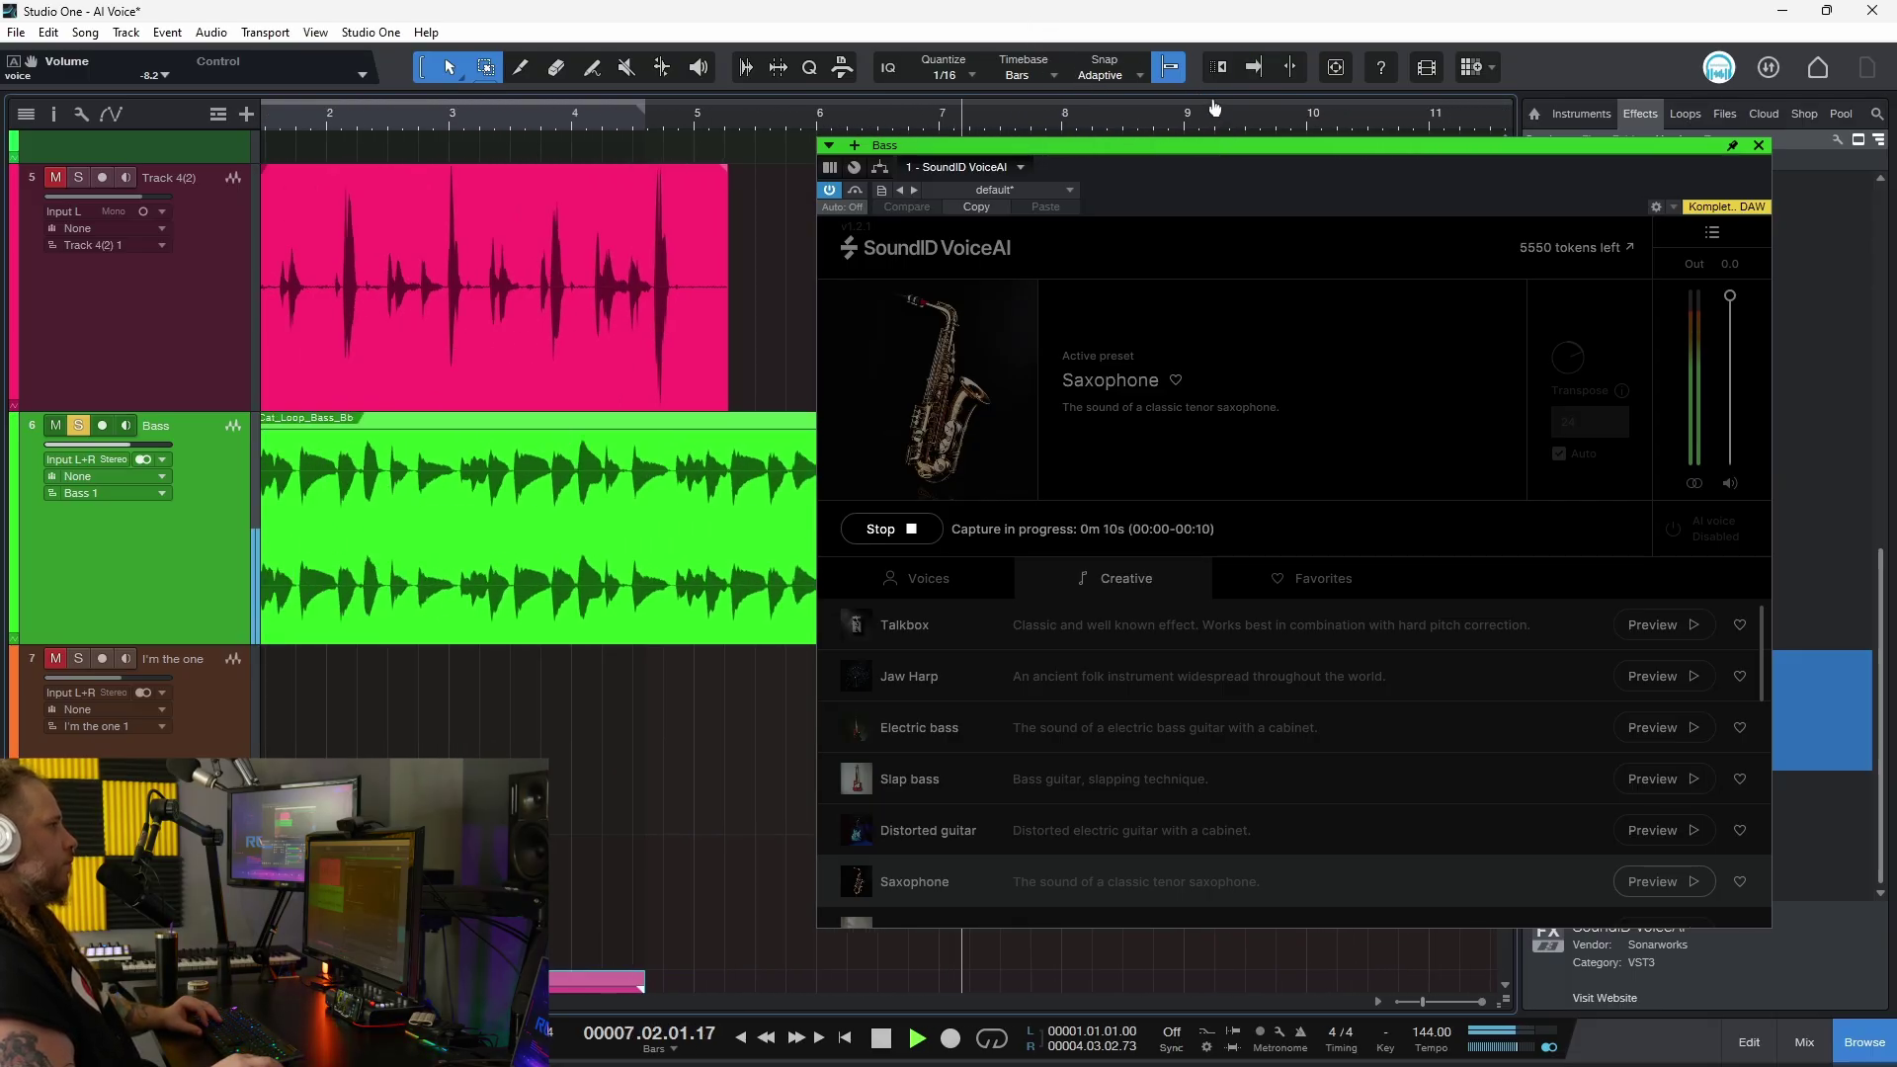
key(space)
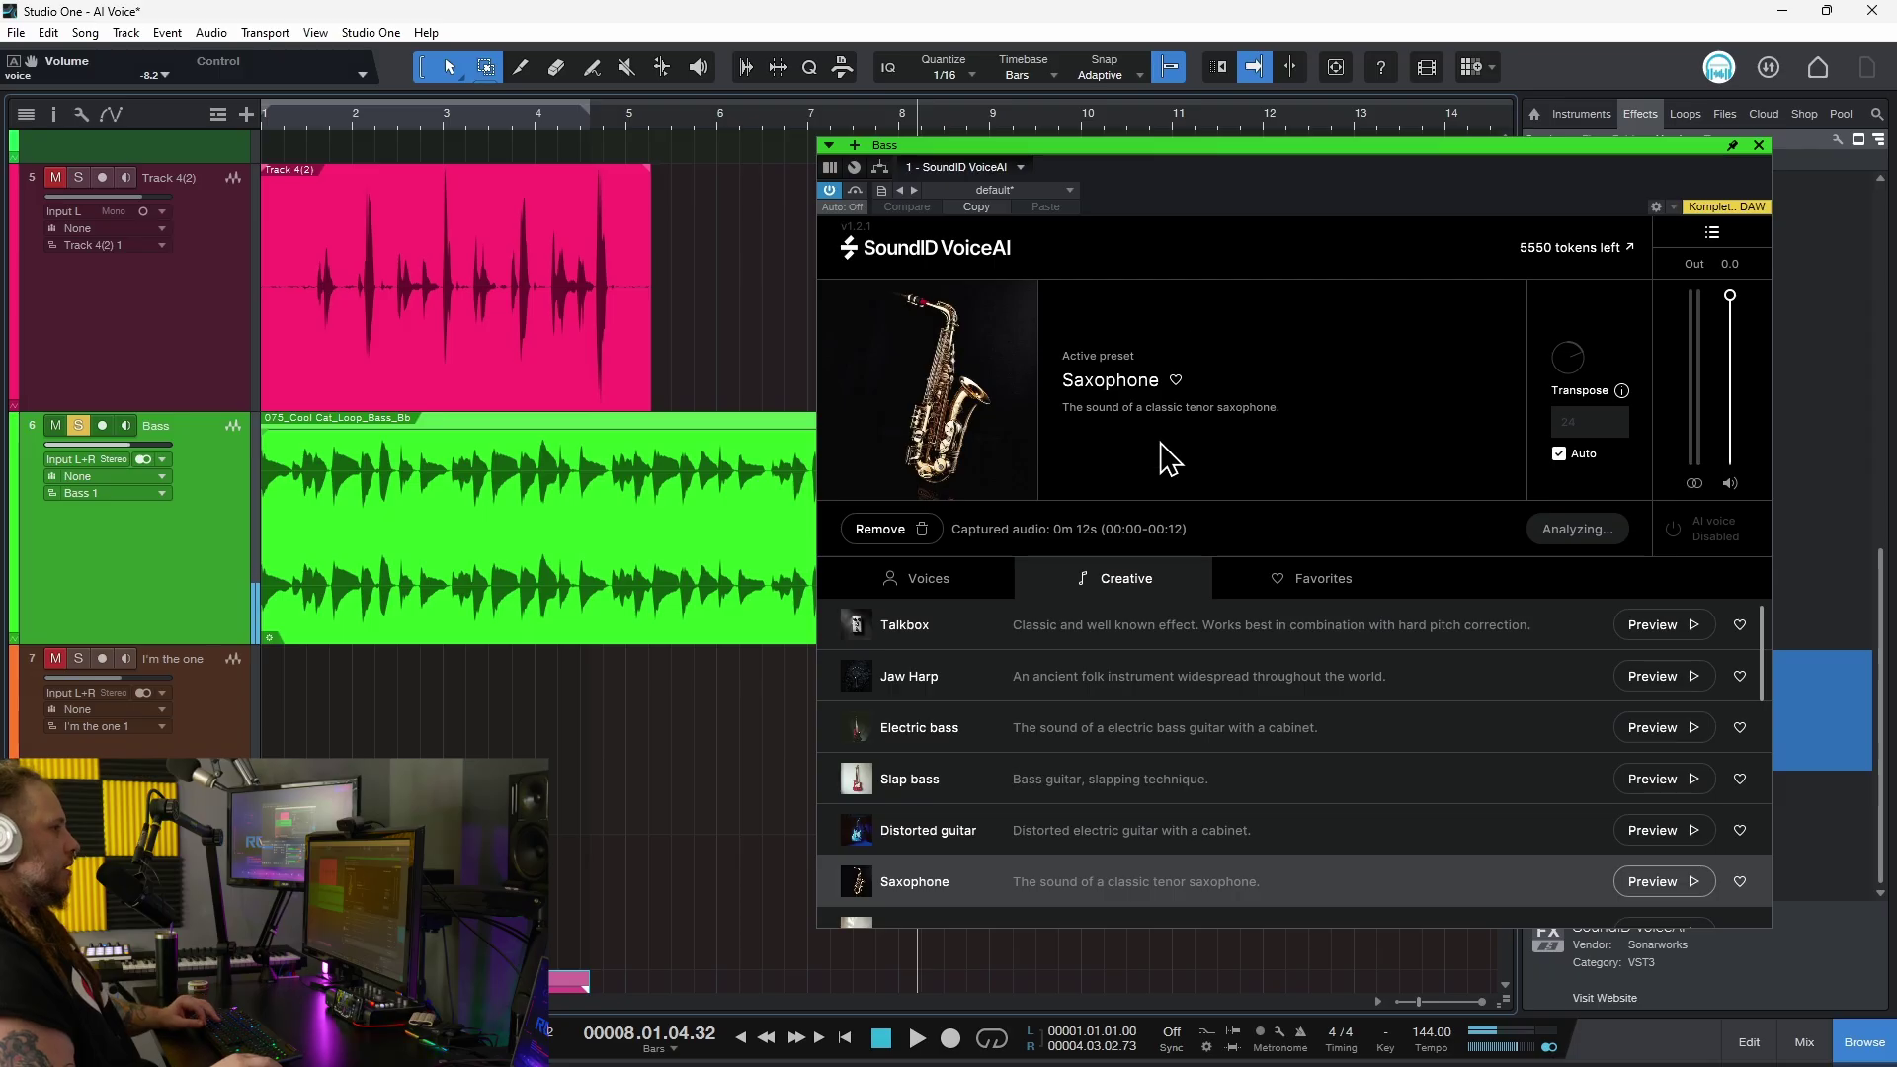
click(1557, 556)
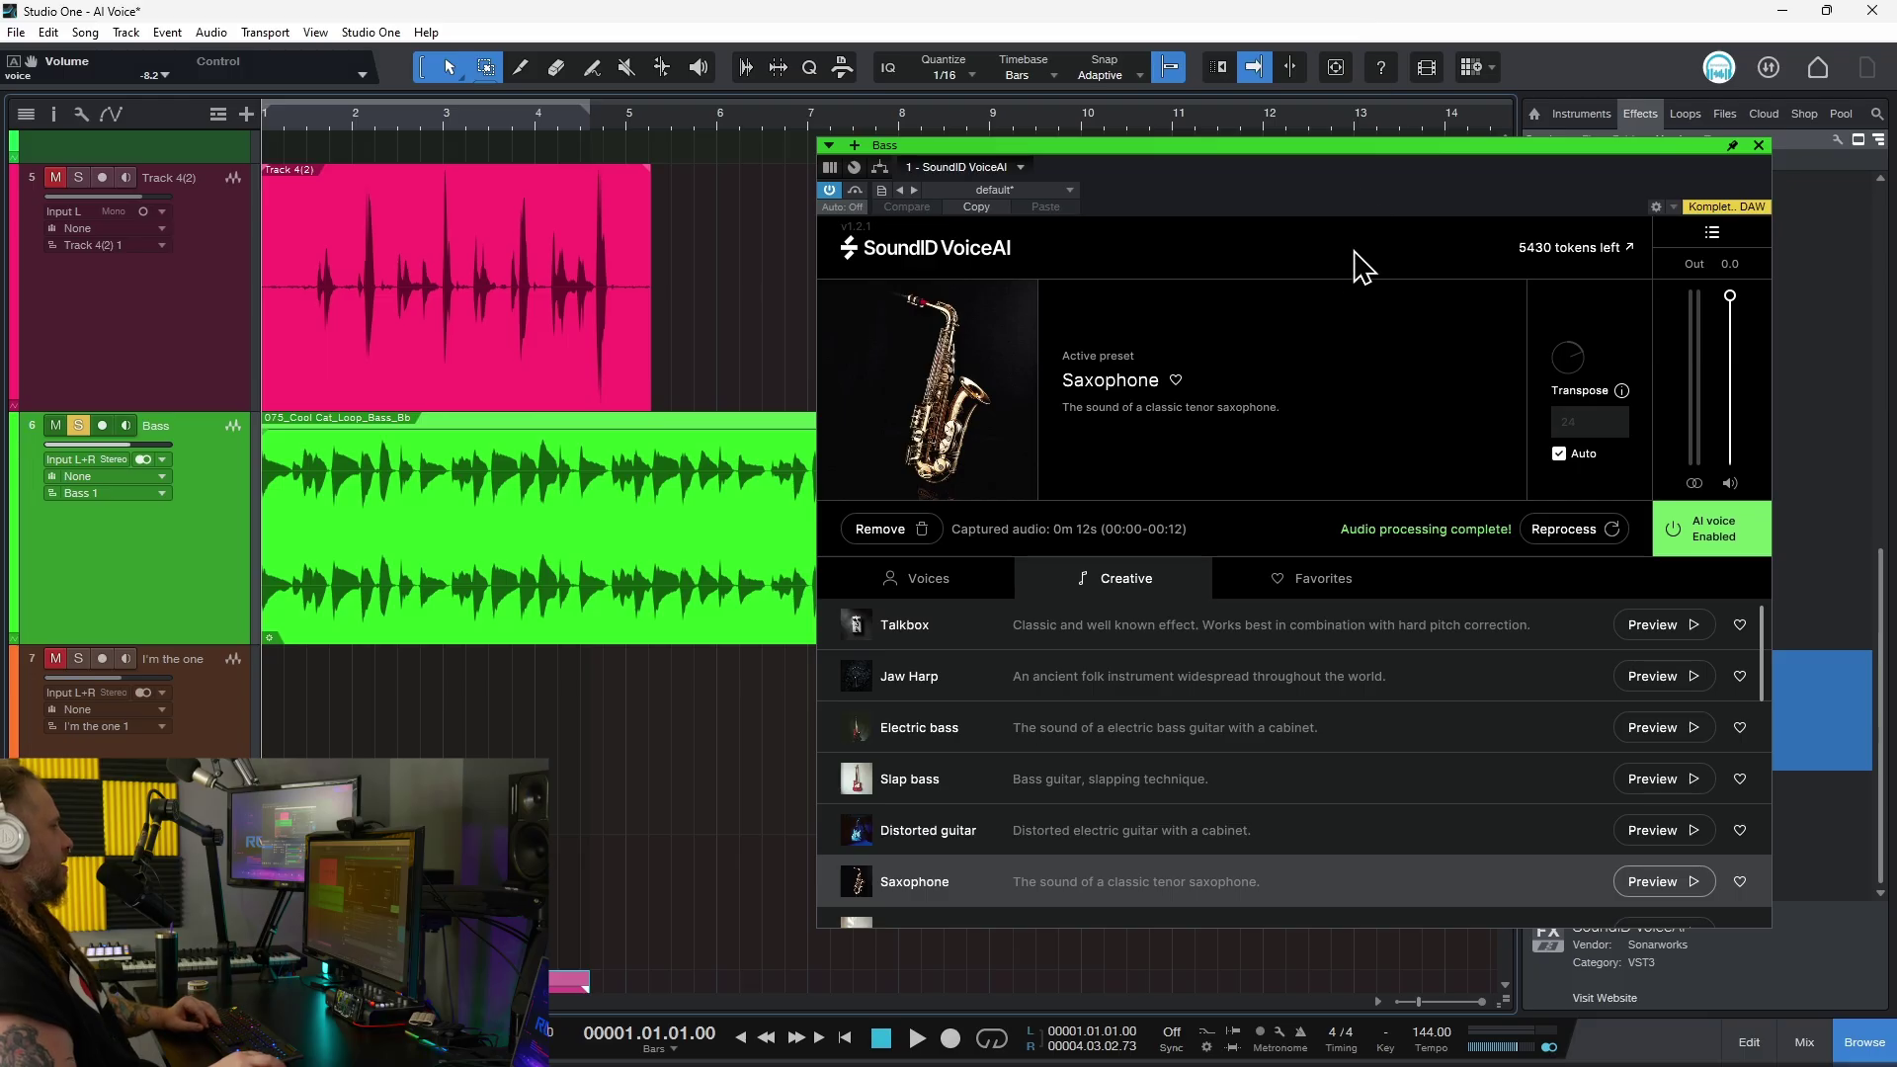
Play the Saxophone result on the Bass track, comparing it with the AI voice off and on, and return to the start.
key(space)
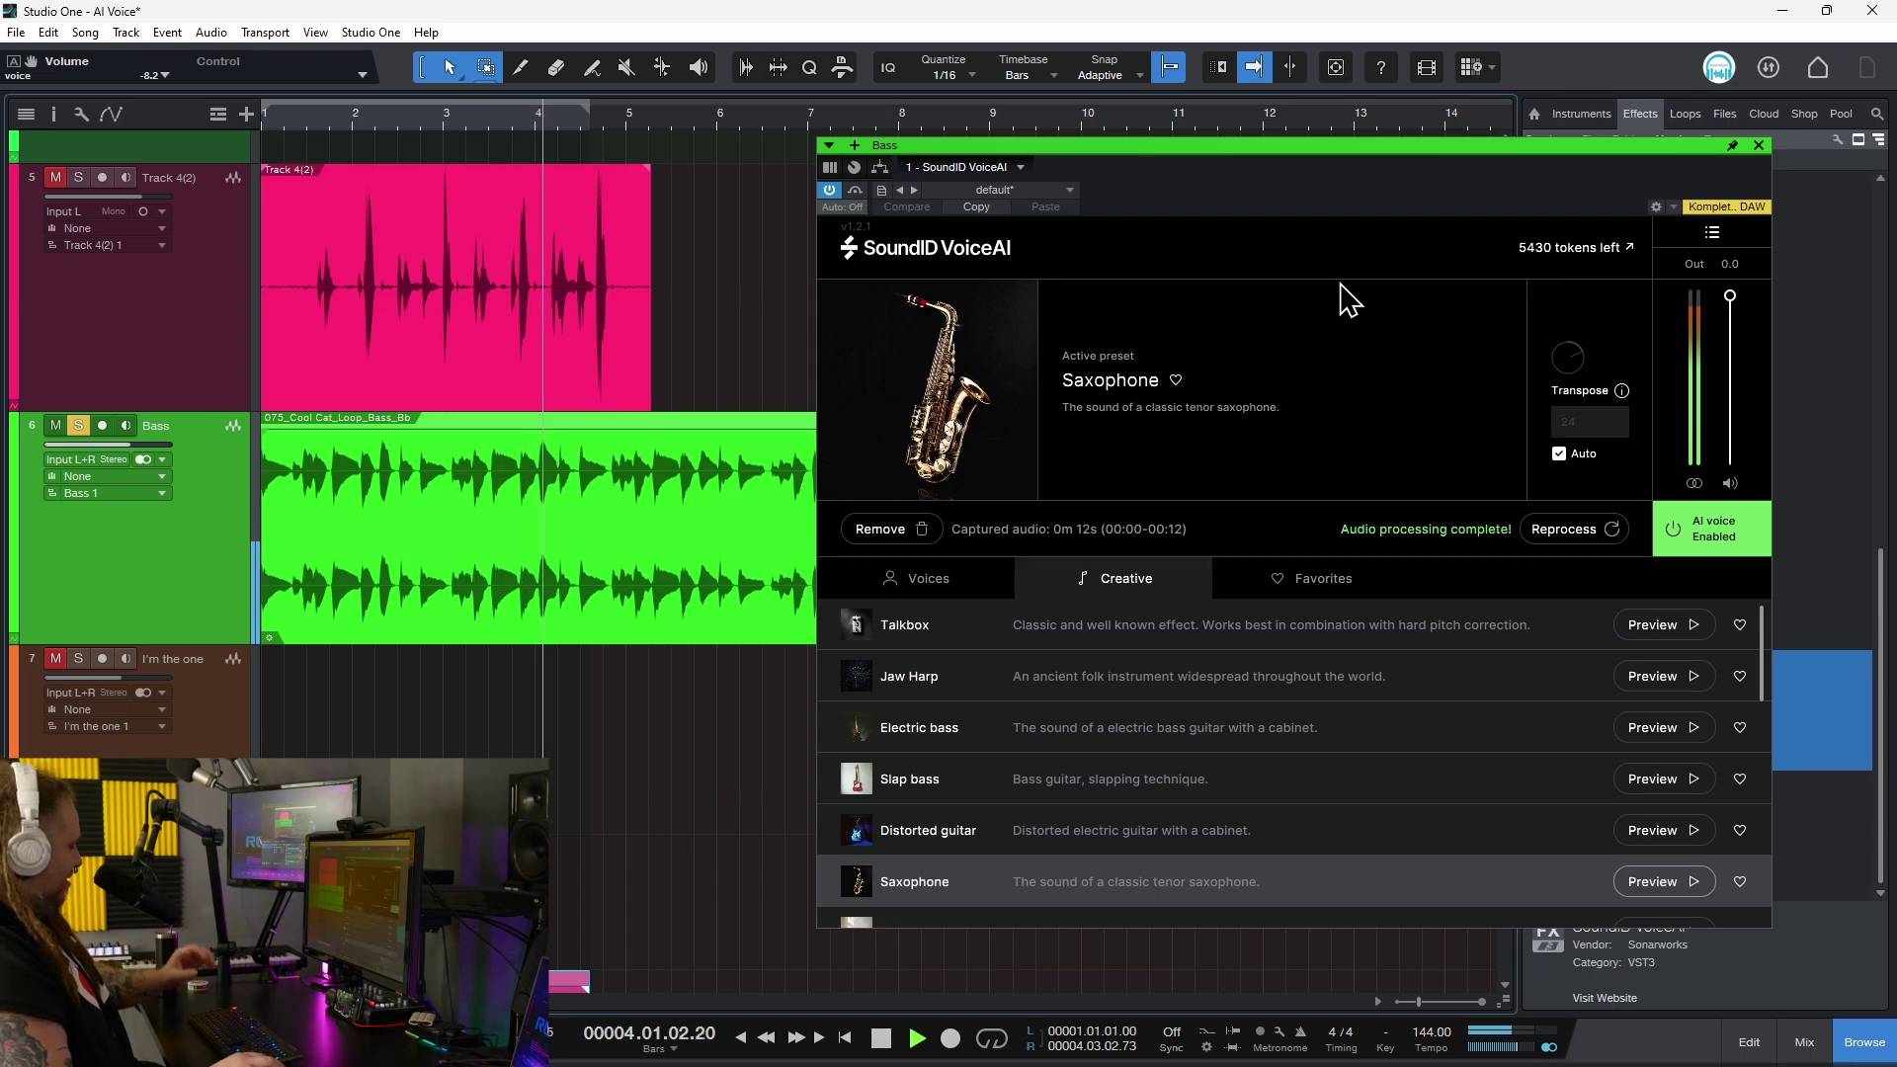
click(1699, 530)
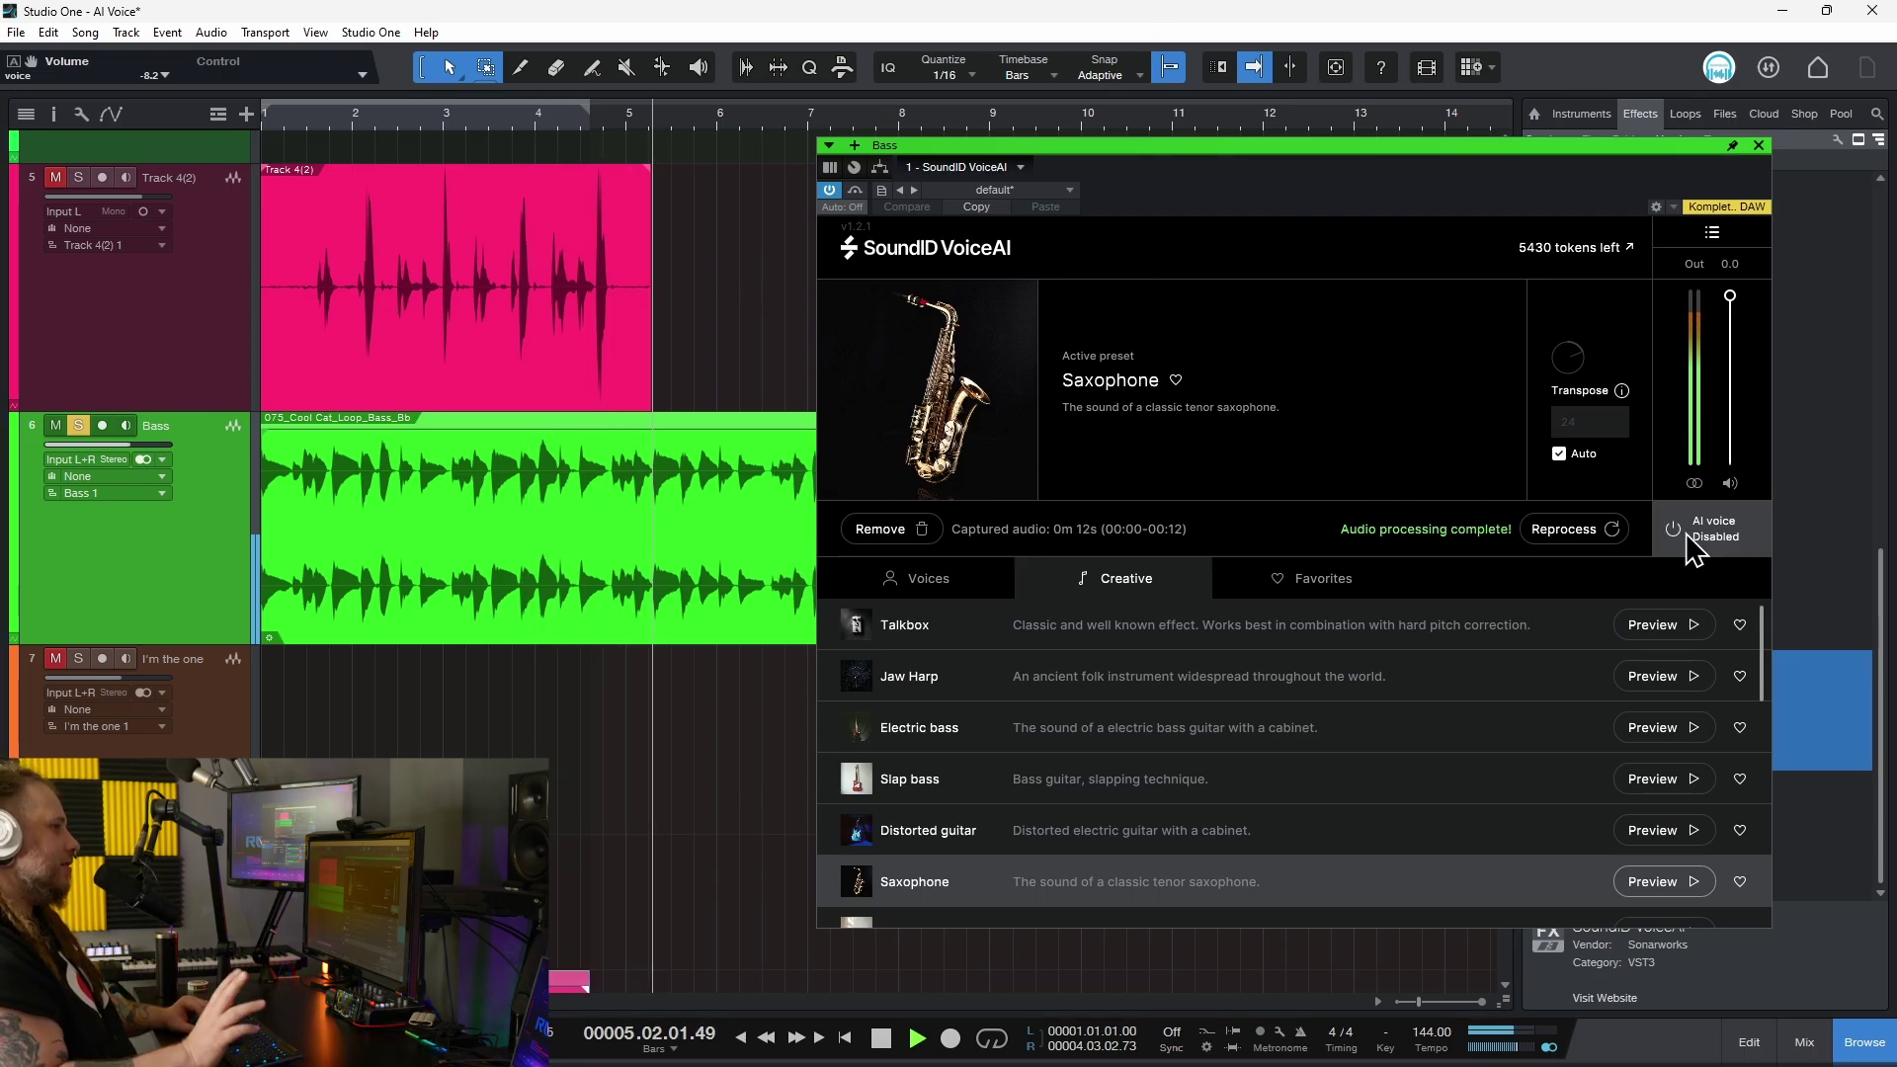
click(1695, 539)
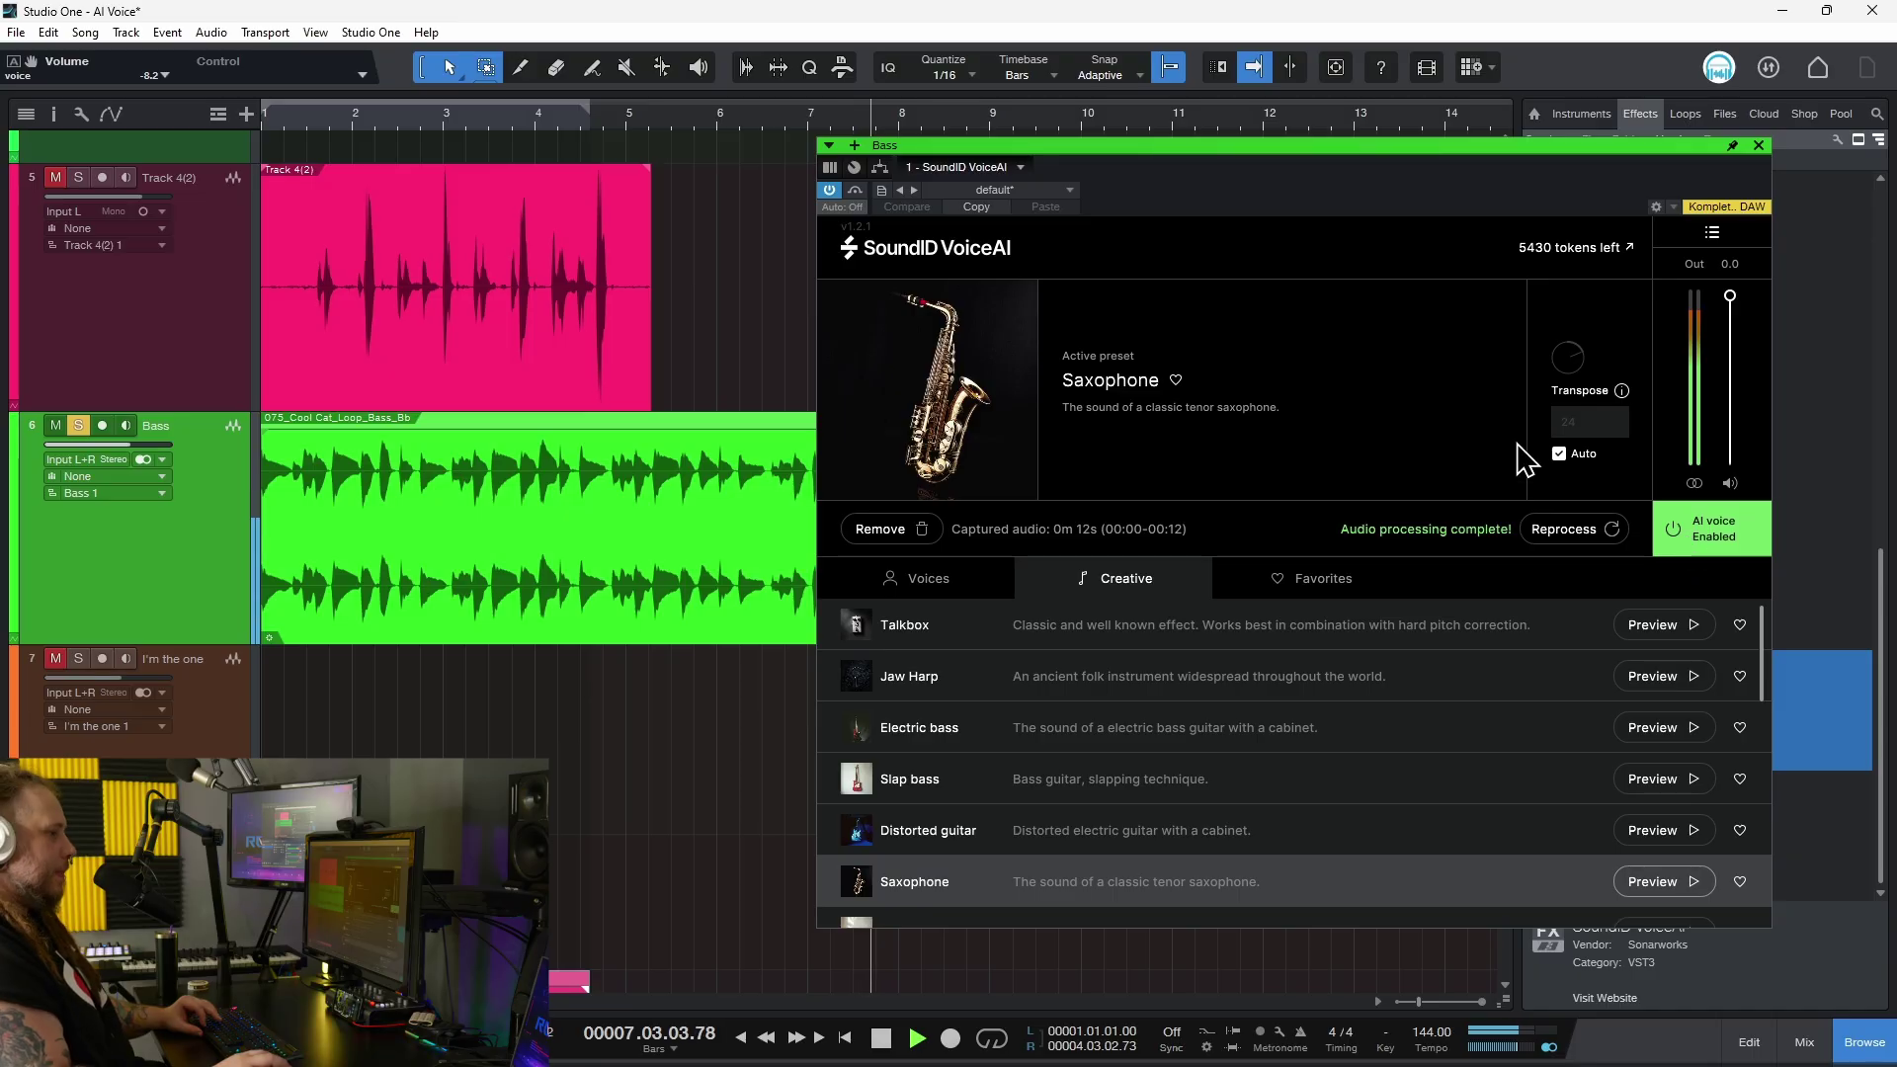
key(space)
key(comma)
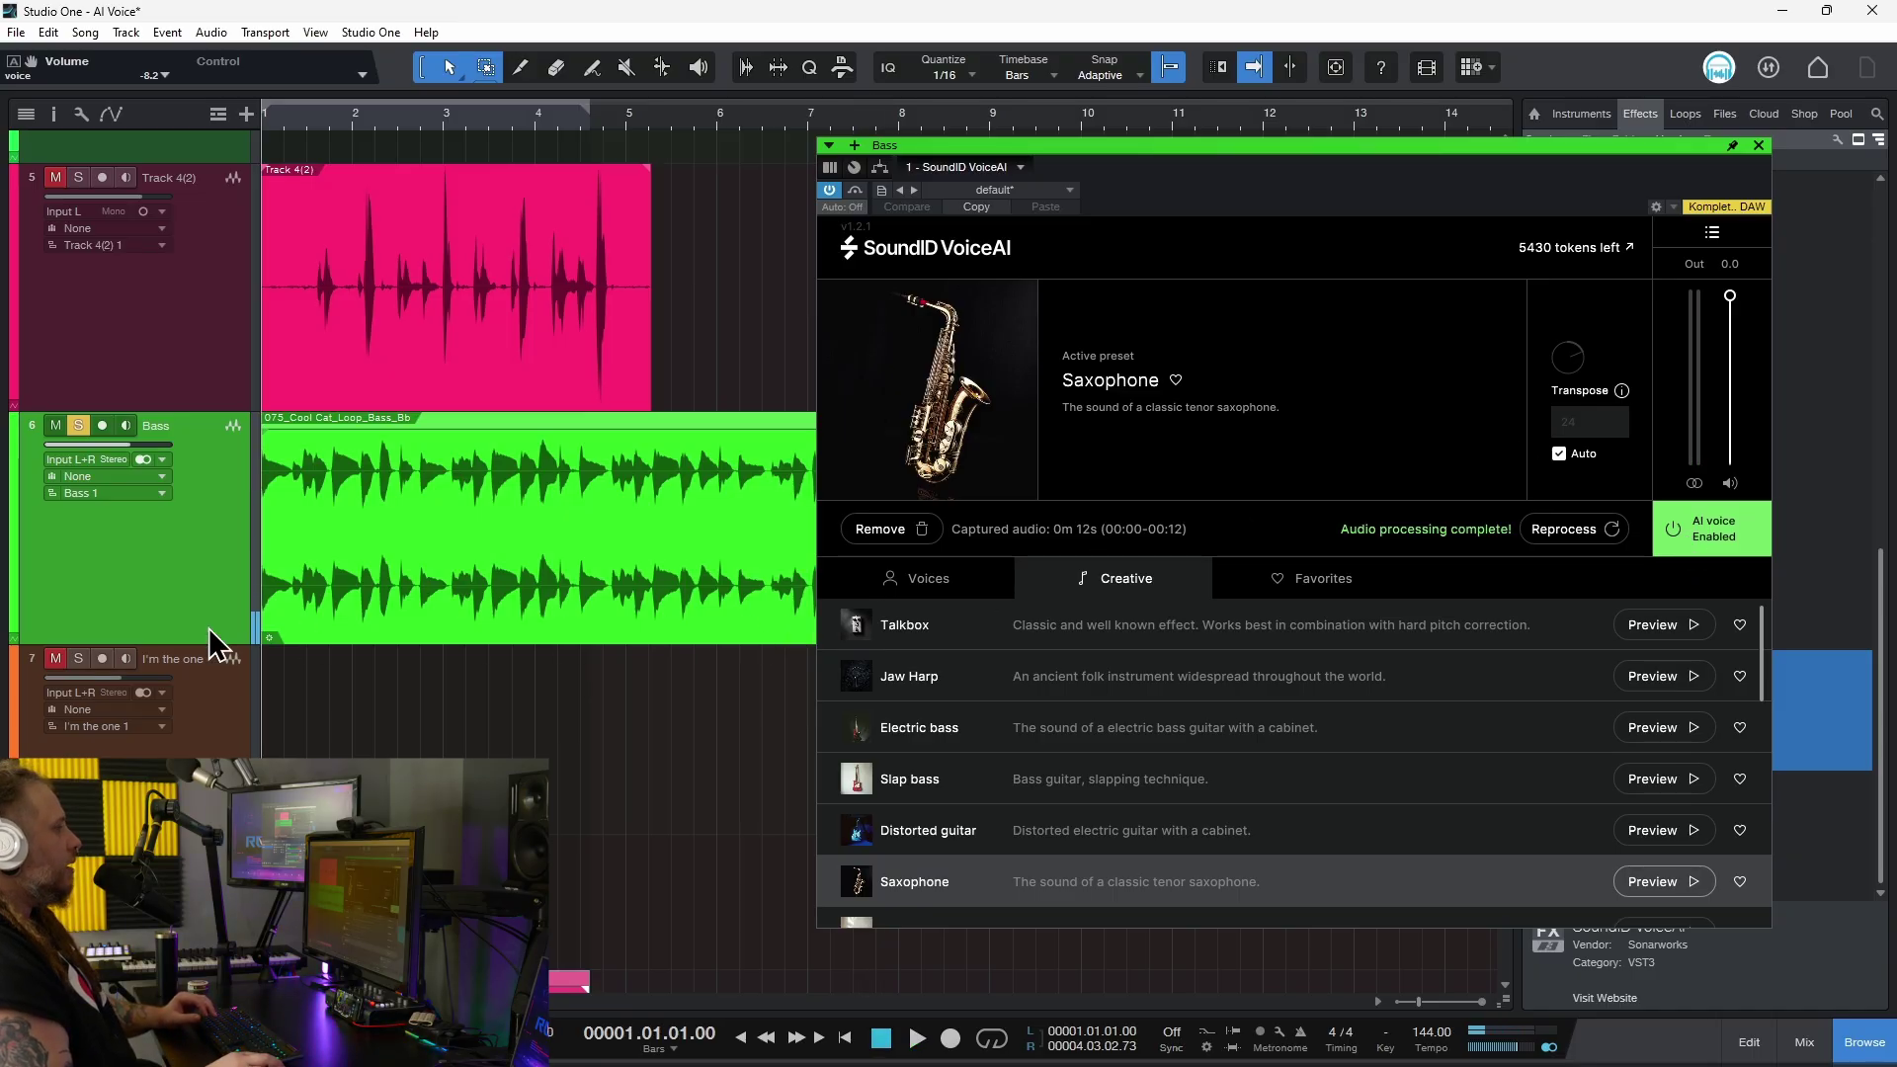
Add a stereo audio track named voice directly below the Bass track.
right_click(93, 617)
click(454, 124)
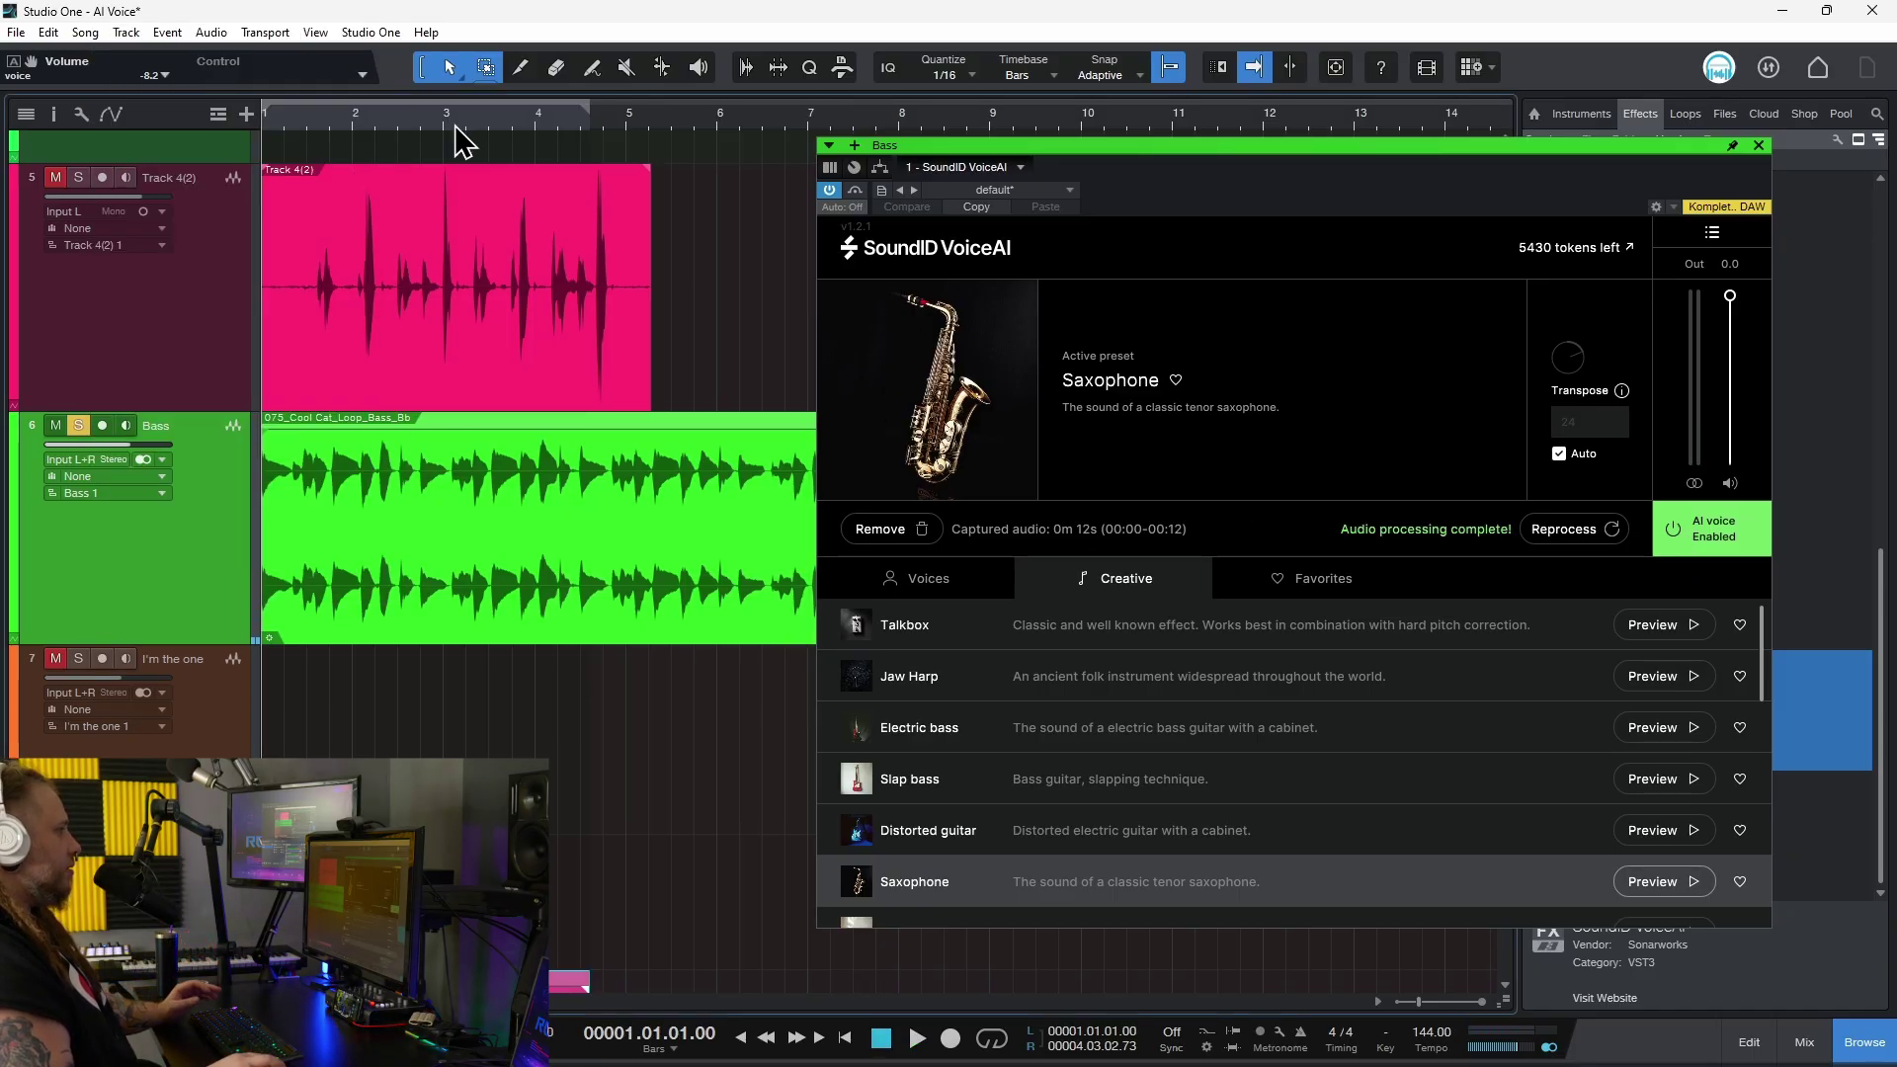
scroll(352, 395, down, 1)
scroll(352, 396, up, 3)
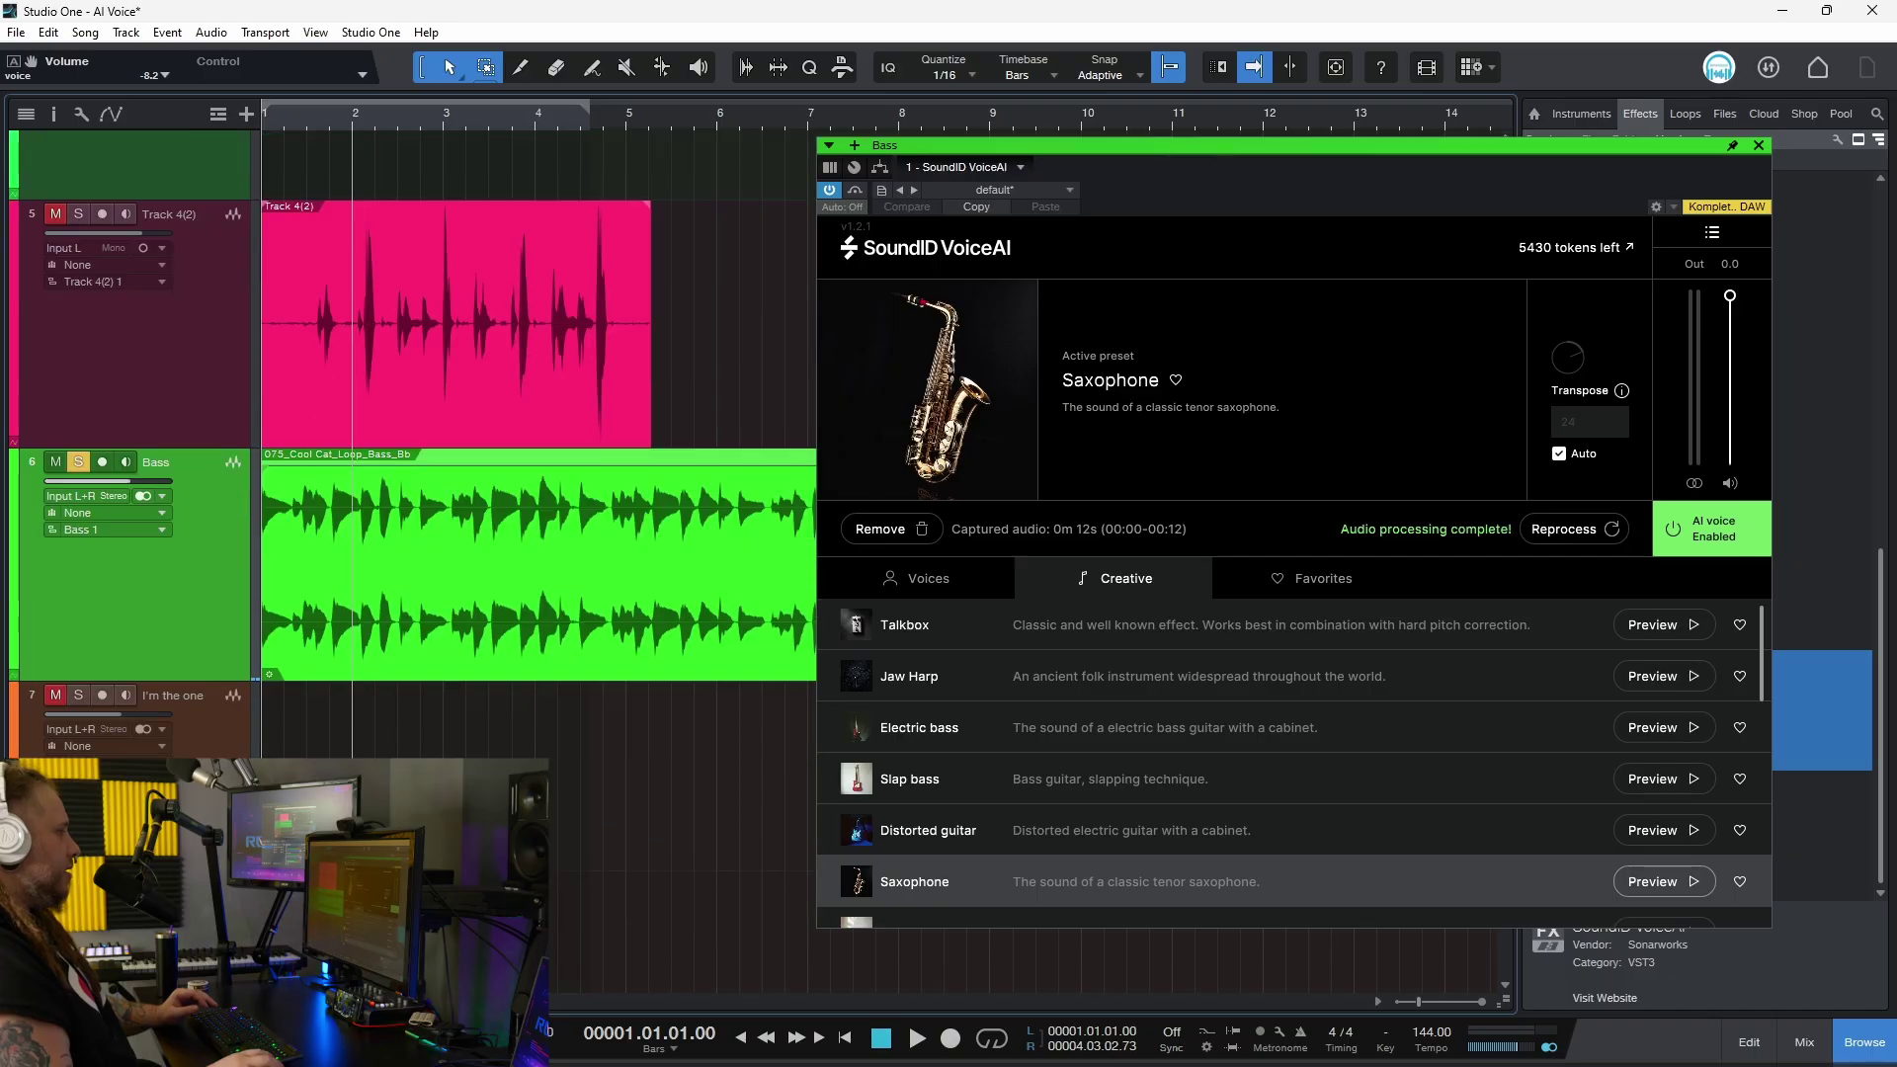
key(t)
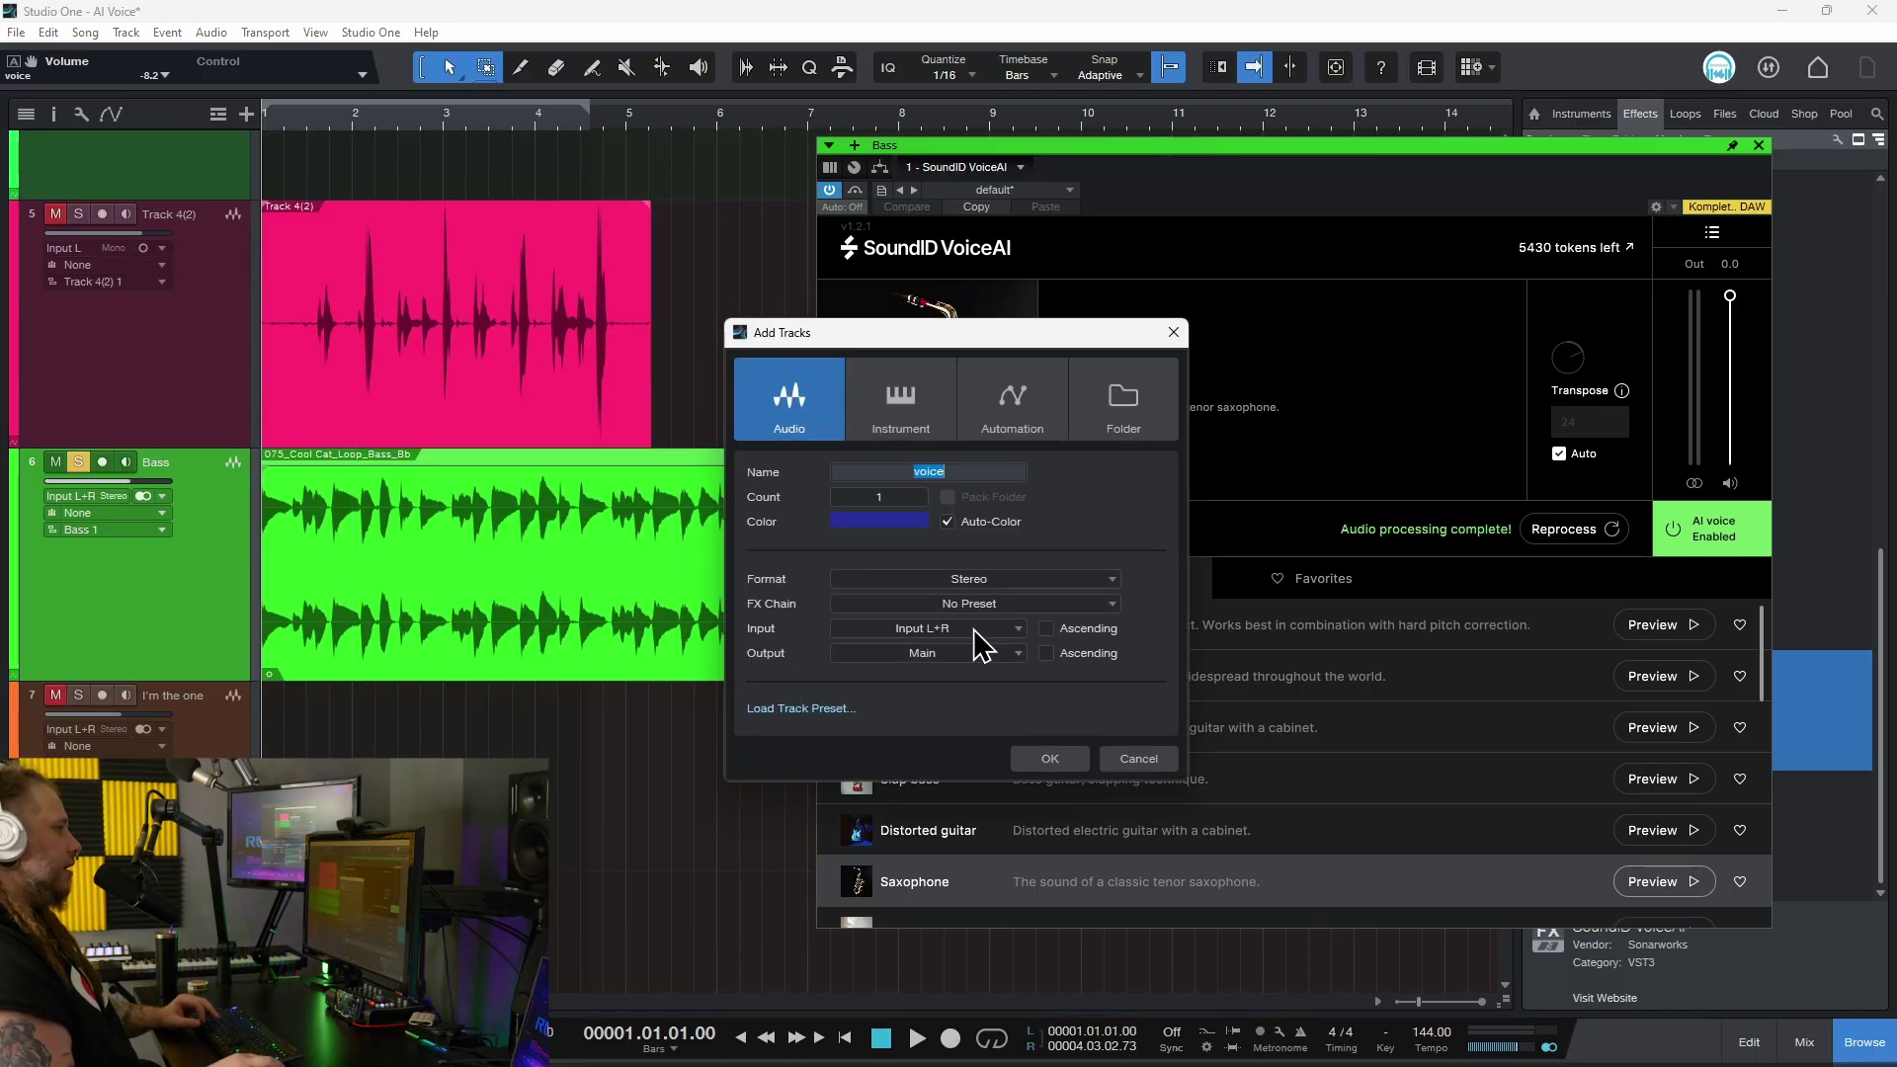
click(1031, 768)
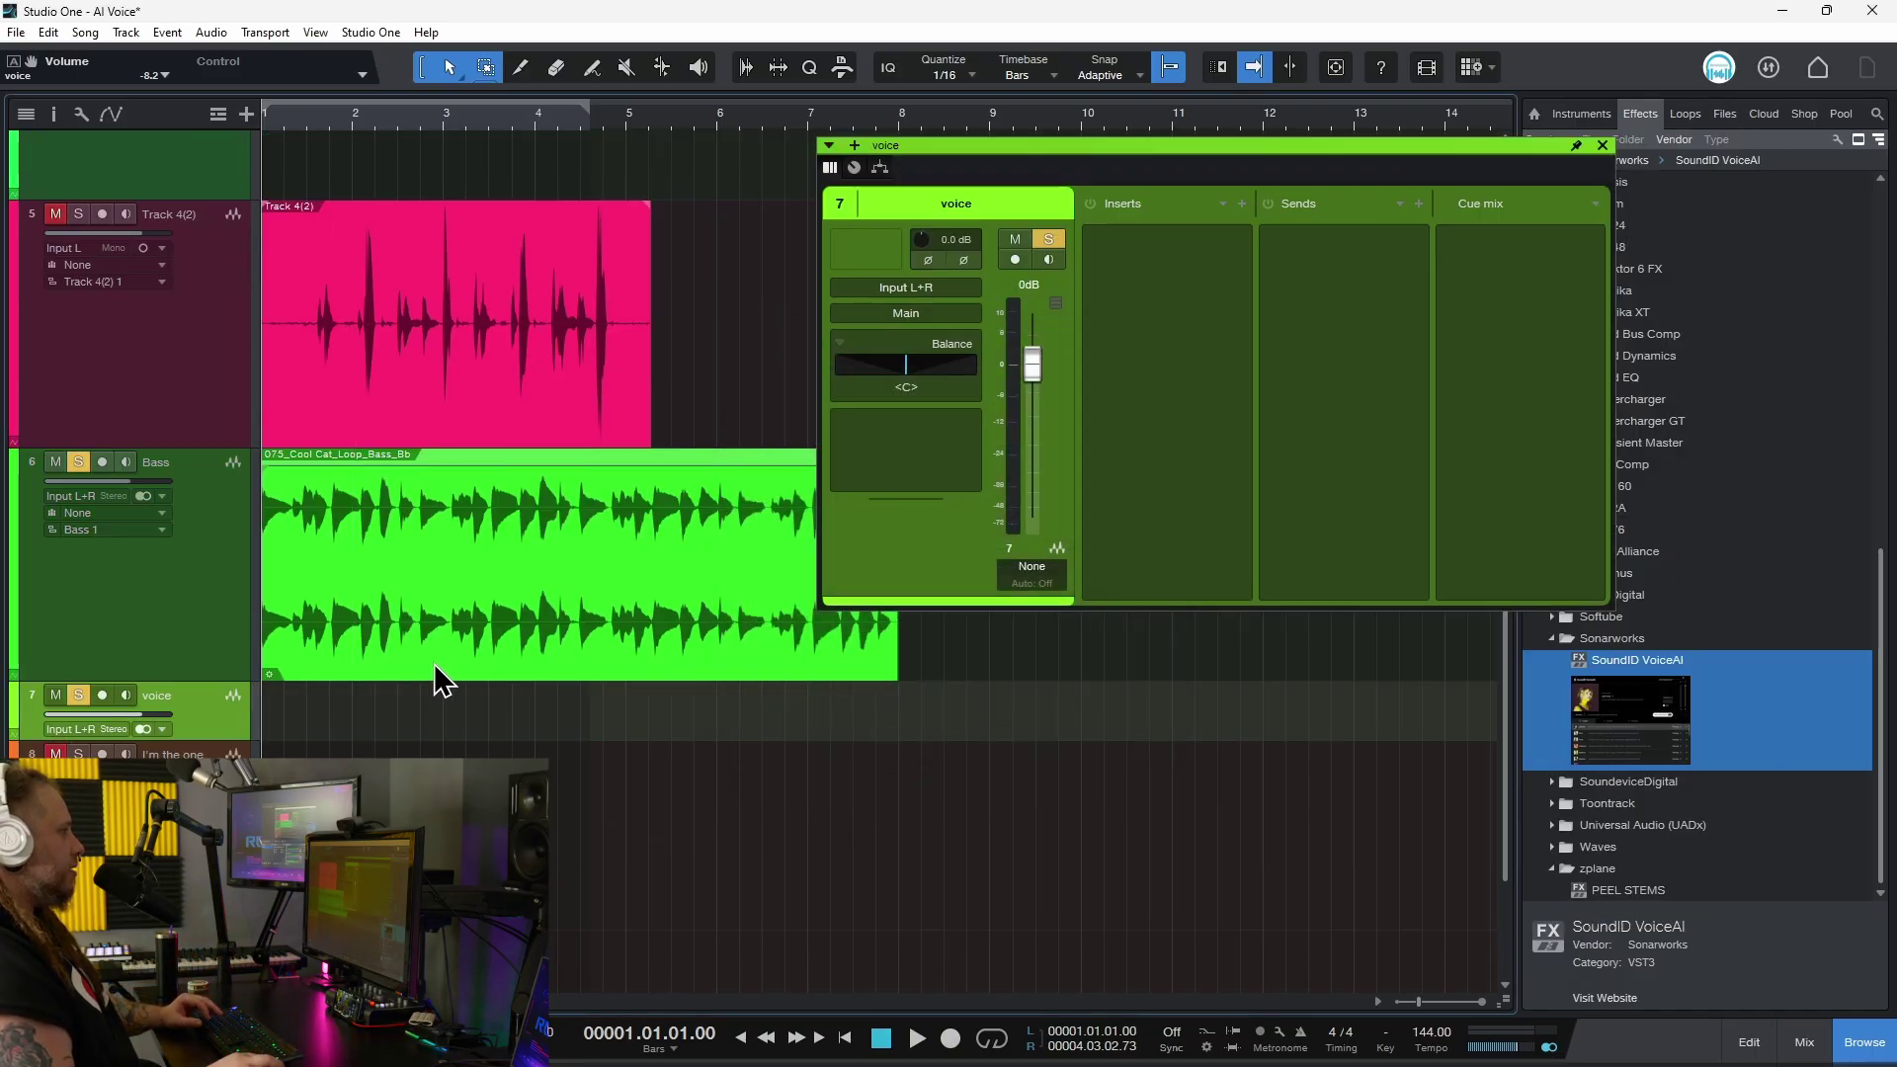
Move the bass loop event from the Bass track to the new voice track and play it while making that track taller.
drag(435, 662, 435, 709)
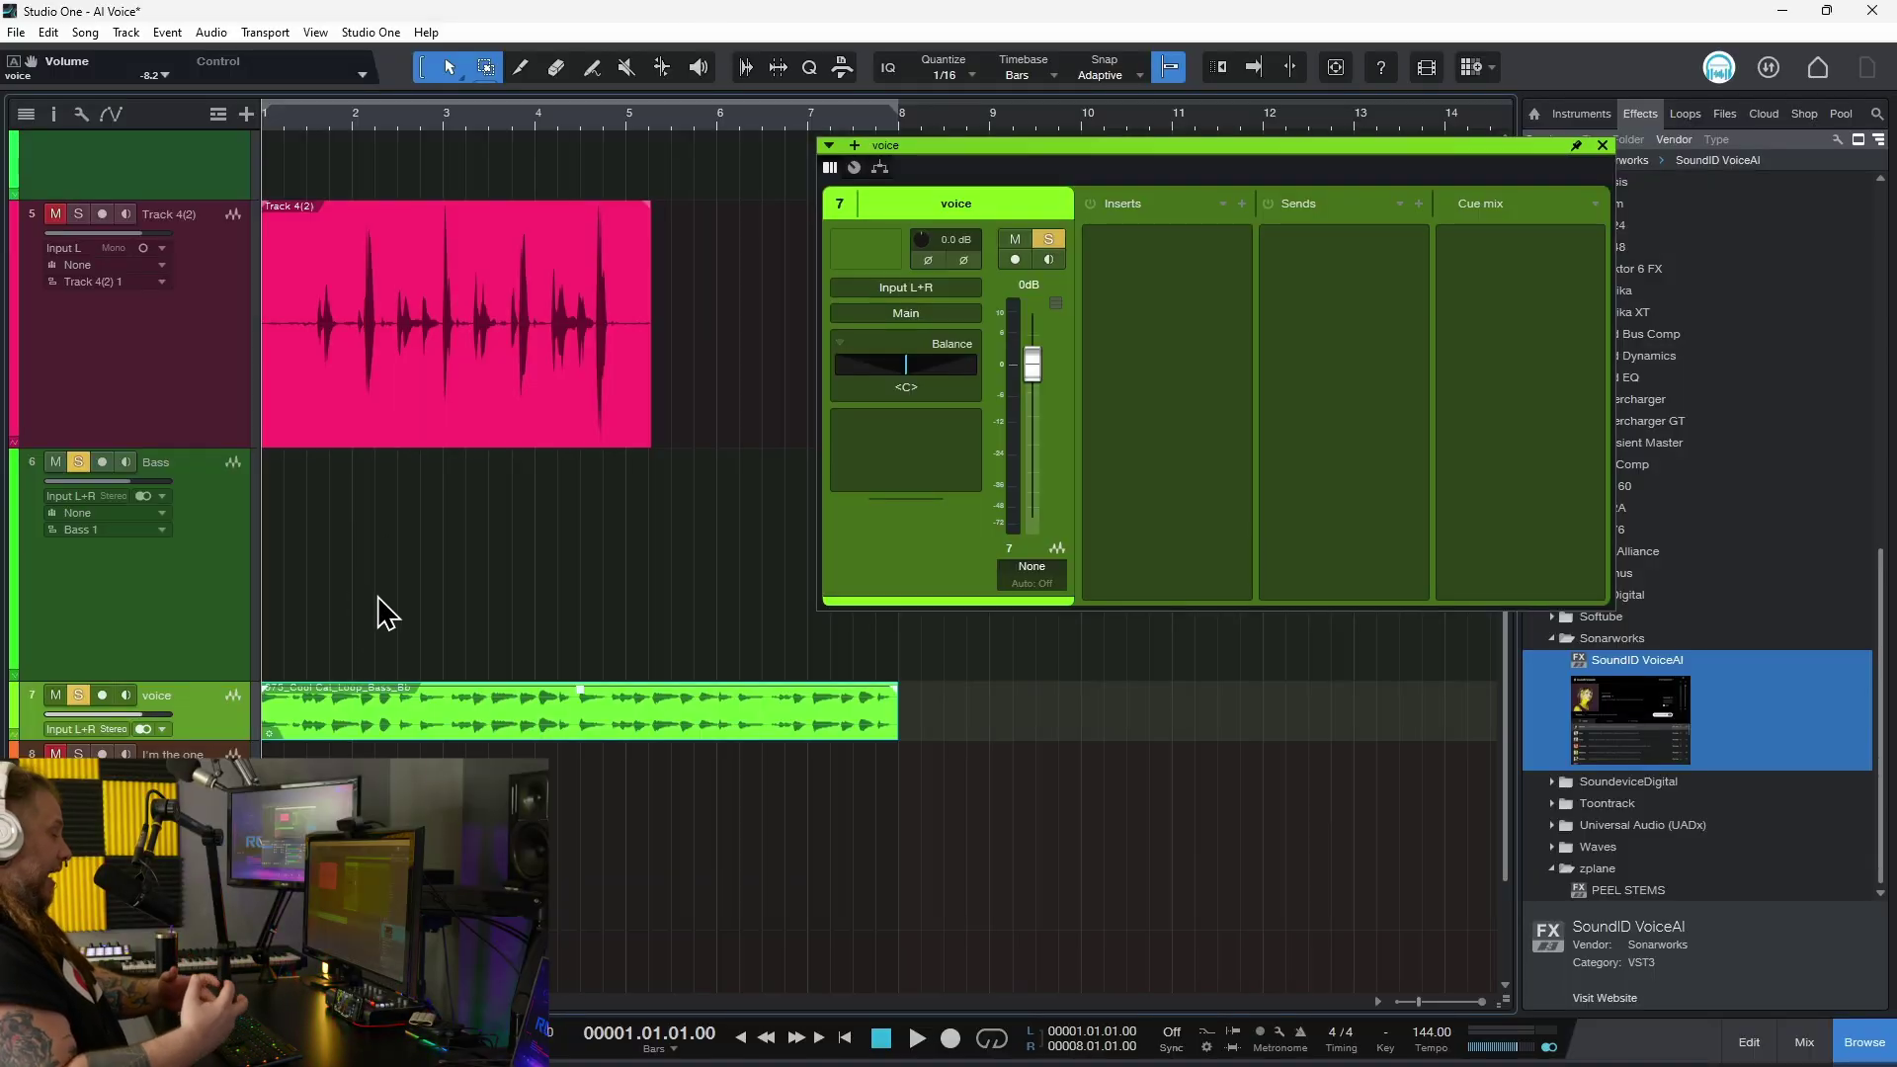
key(space)
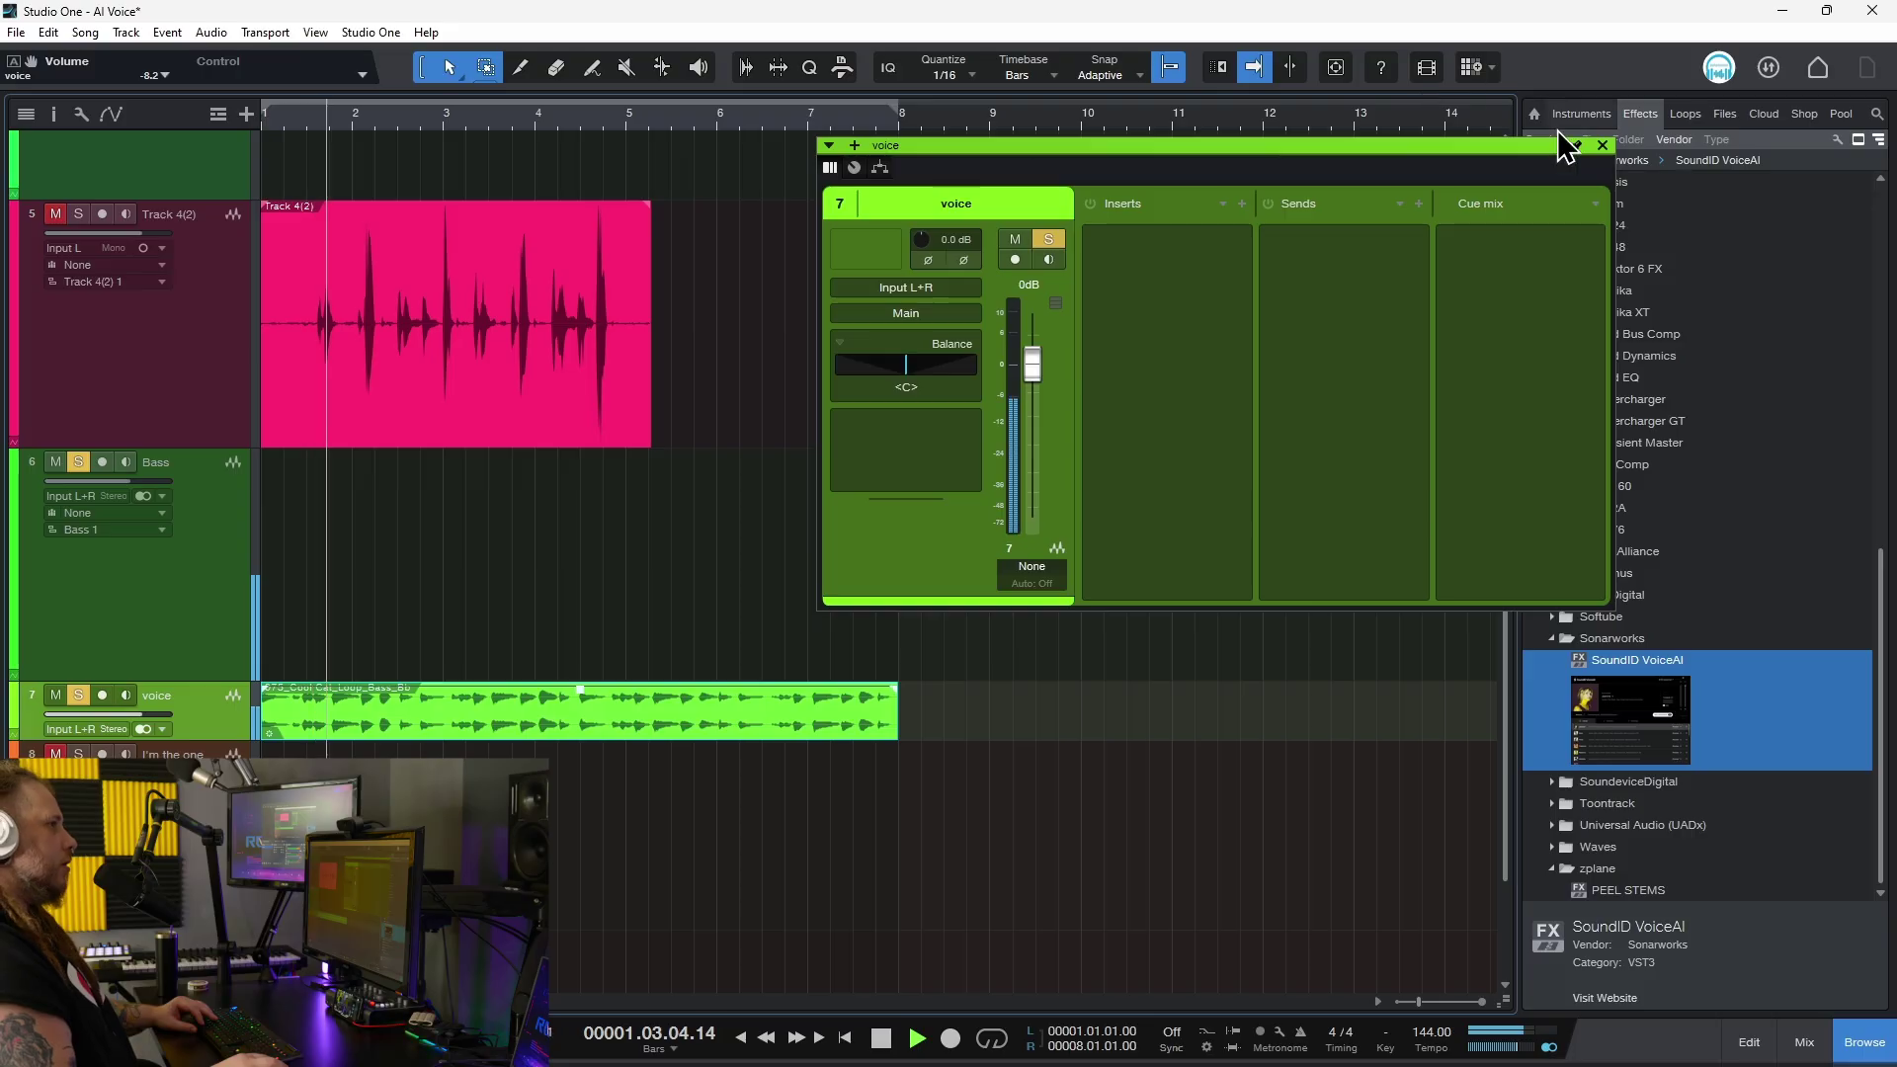
click(1602, 147)
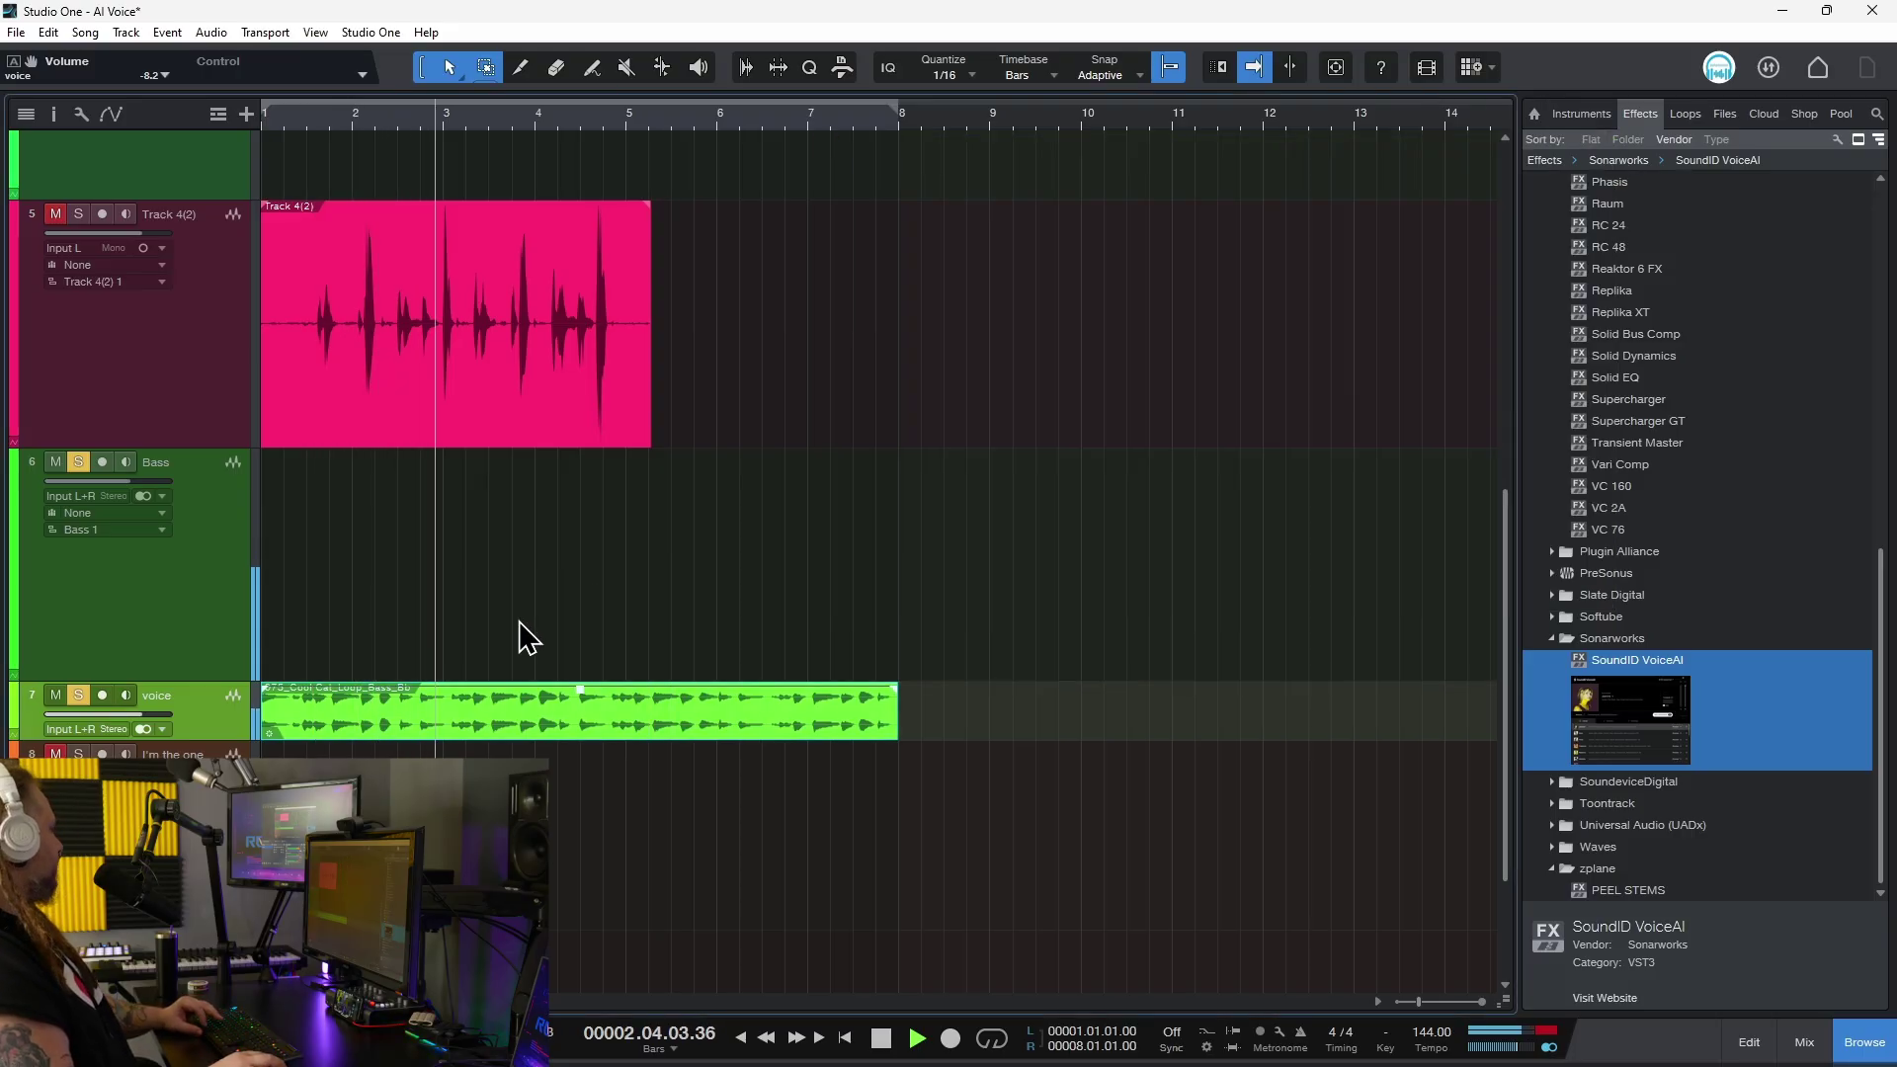
drag(225, 742, 226, 821)
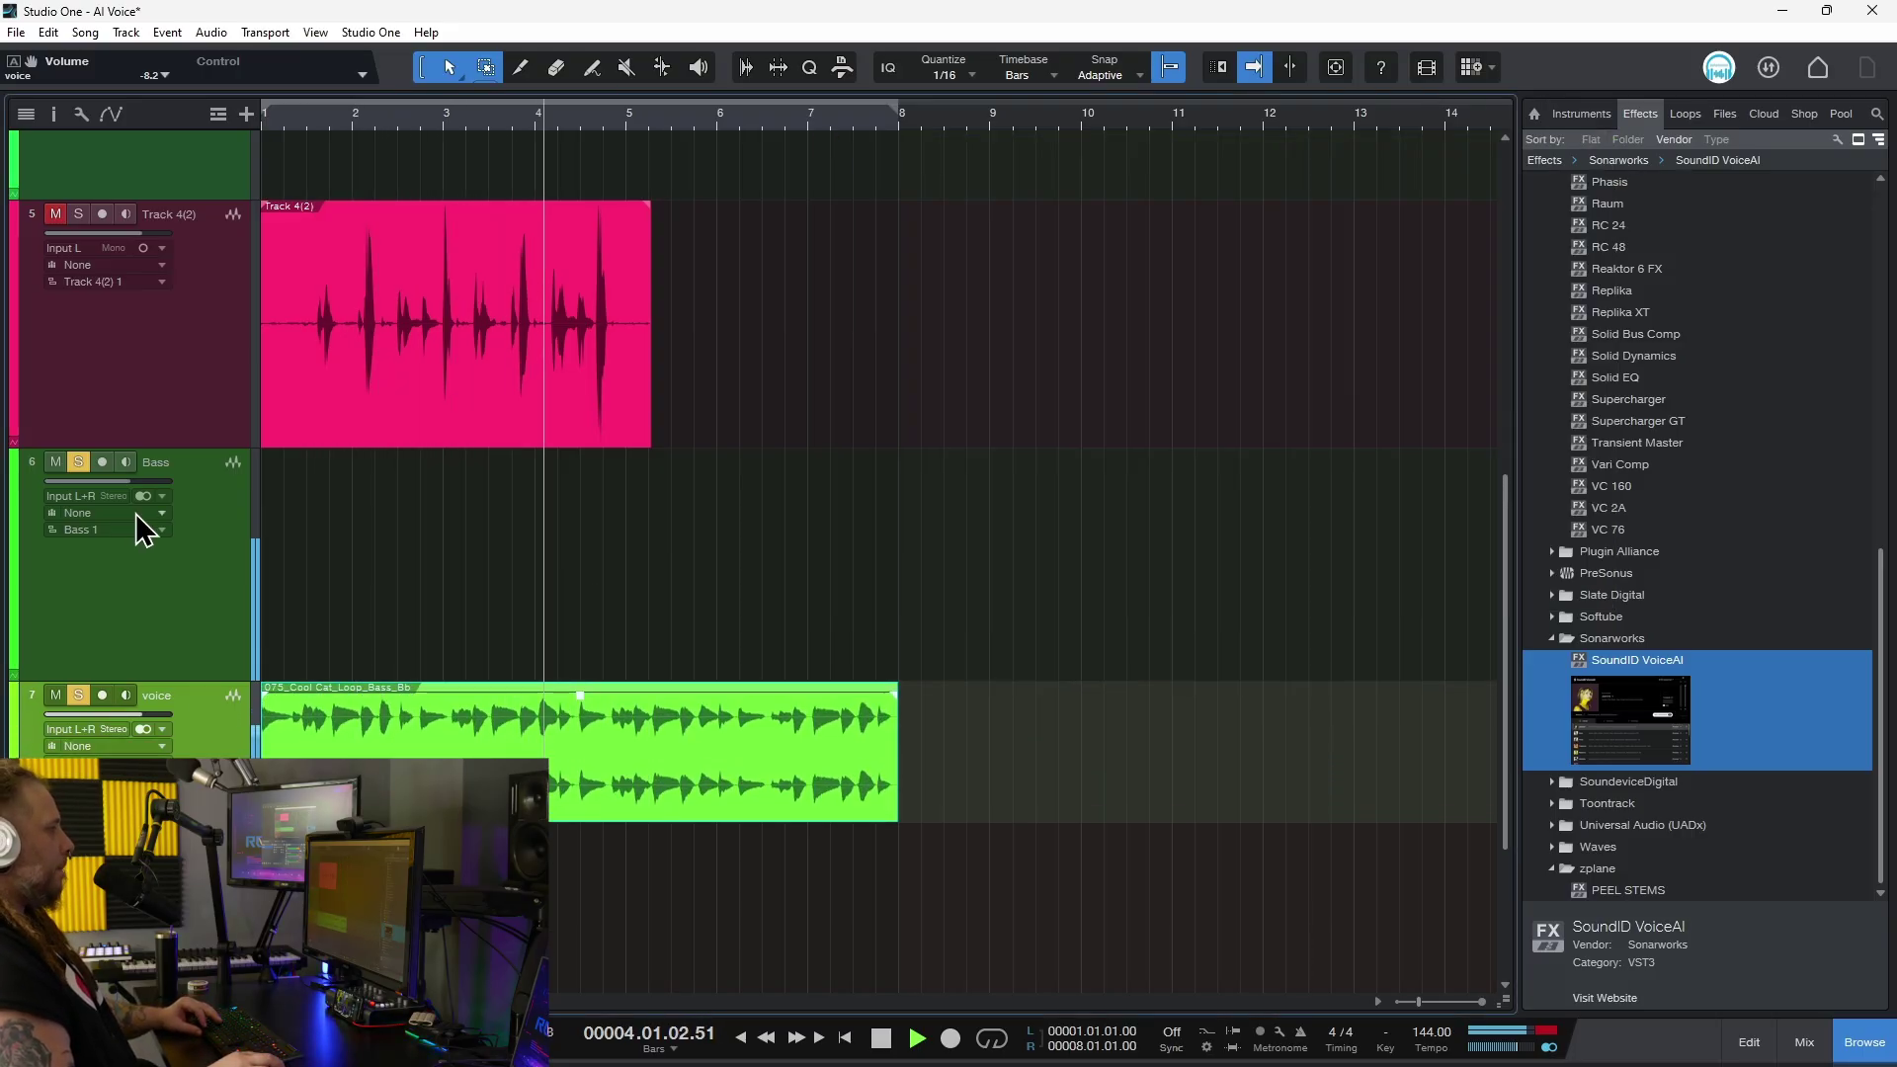
key(space)
Insert SoundID VoiceAI on the new voice track and show its creative presets.
drag(1679, 736, 660, 791)
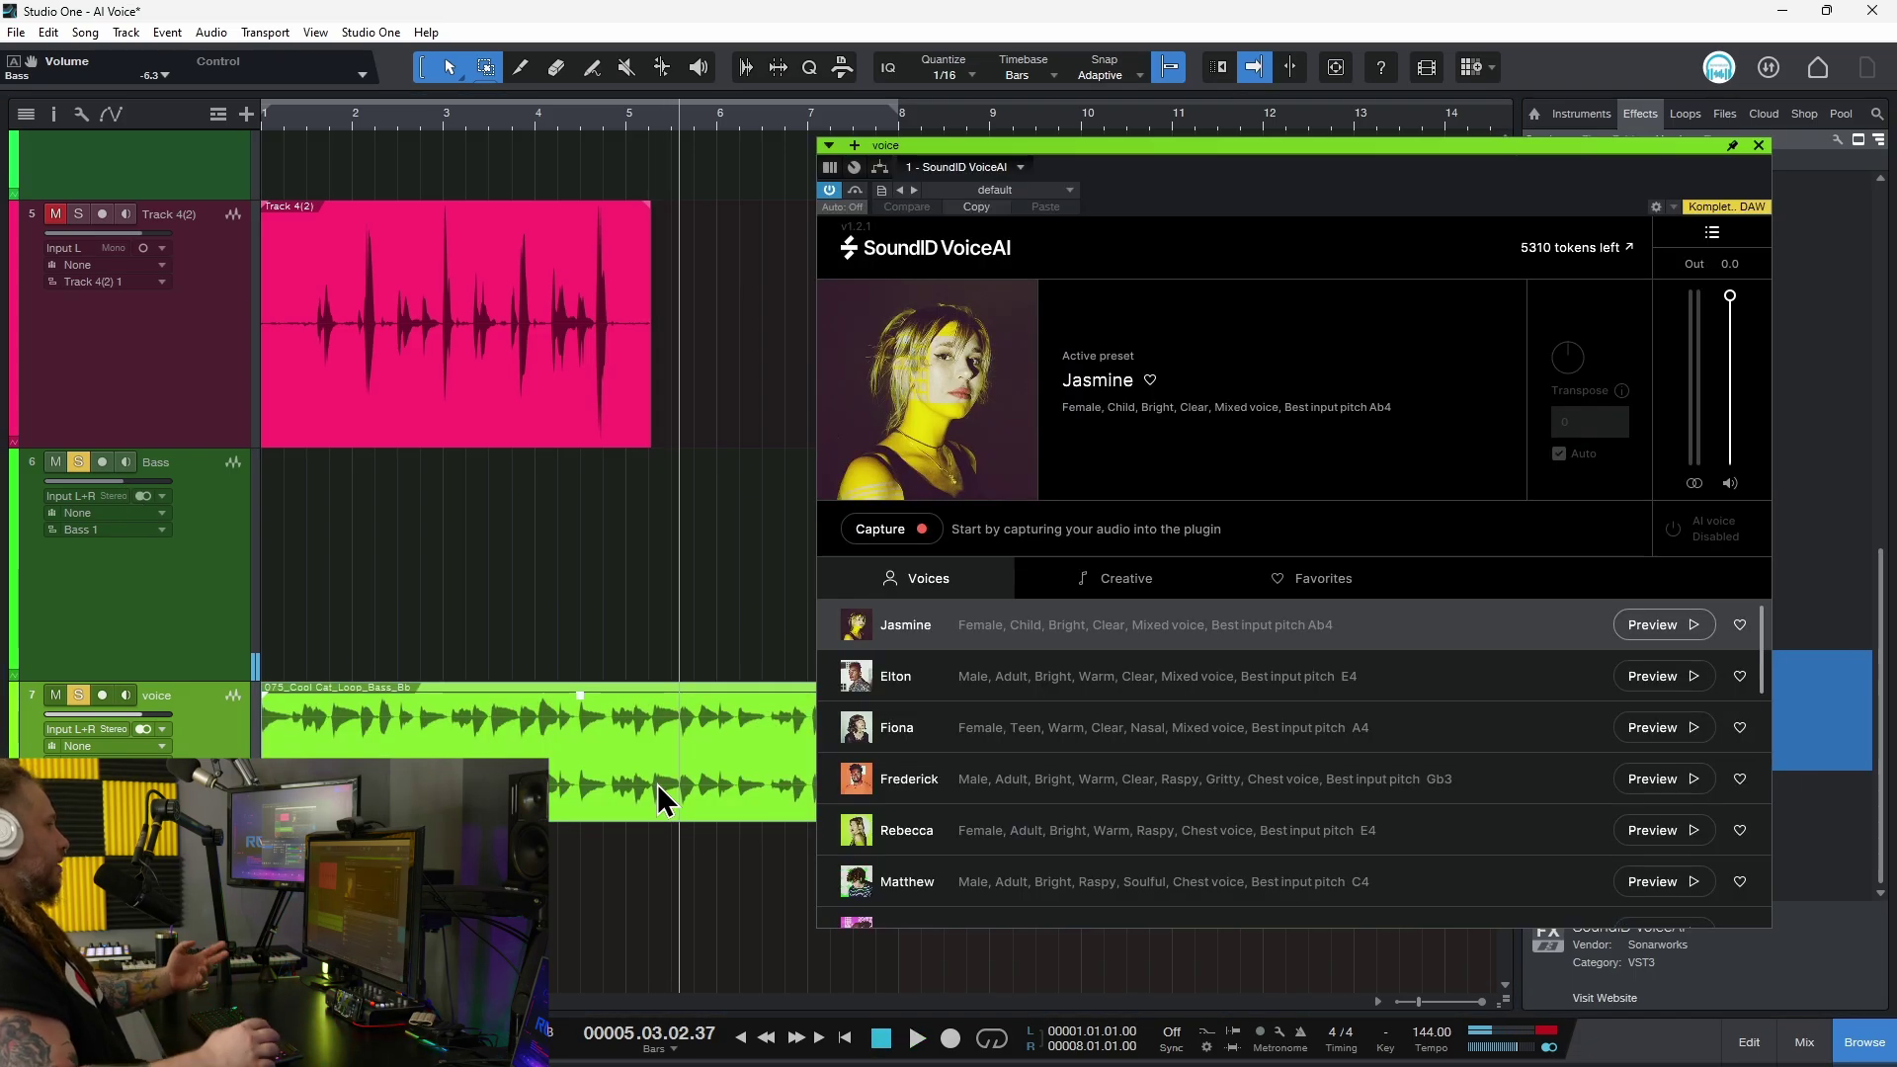
click(1131, 588)
scroll(1258, 681, down, 3)
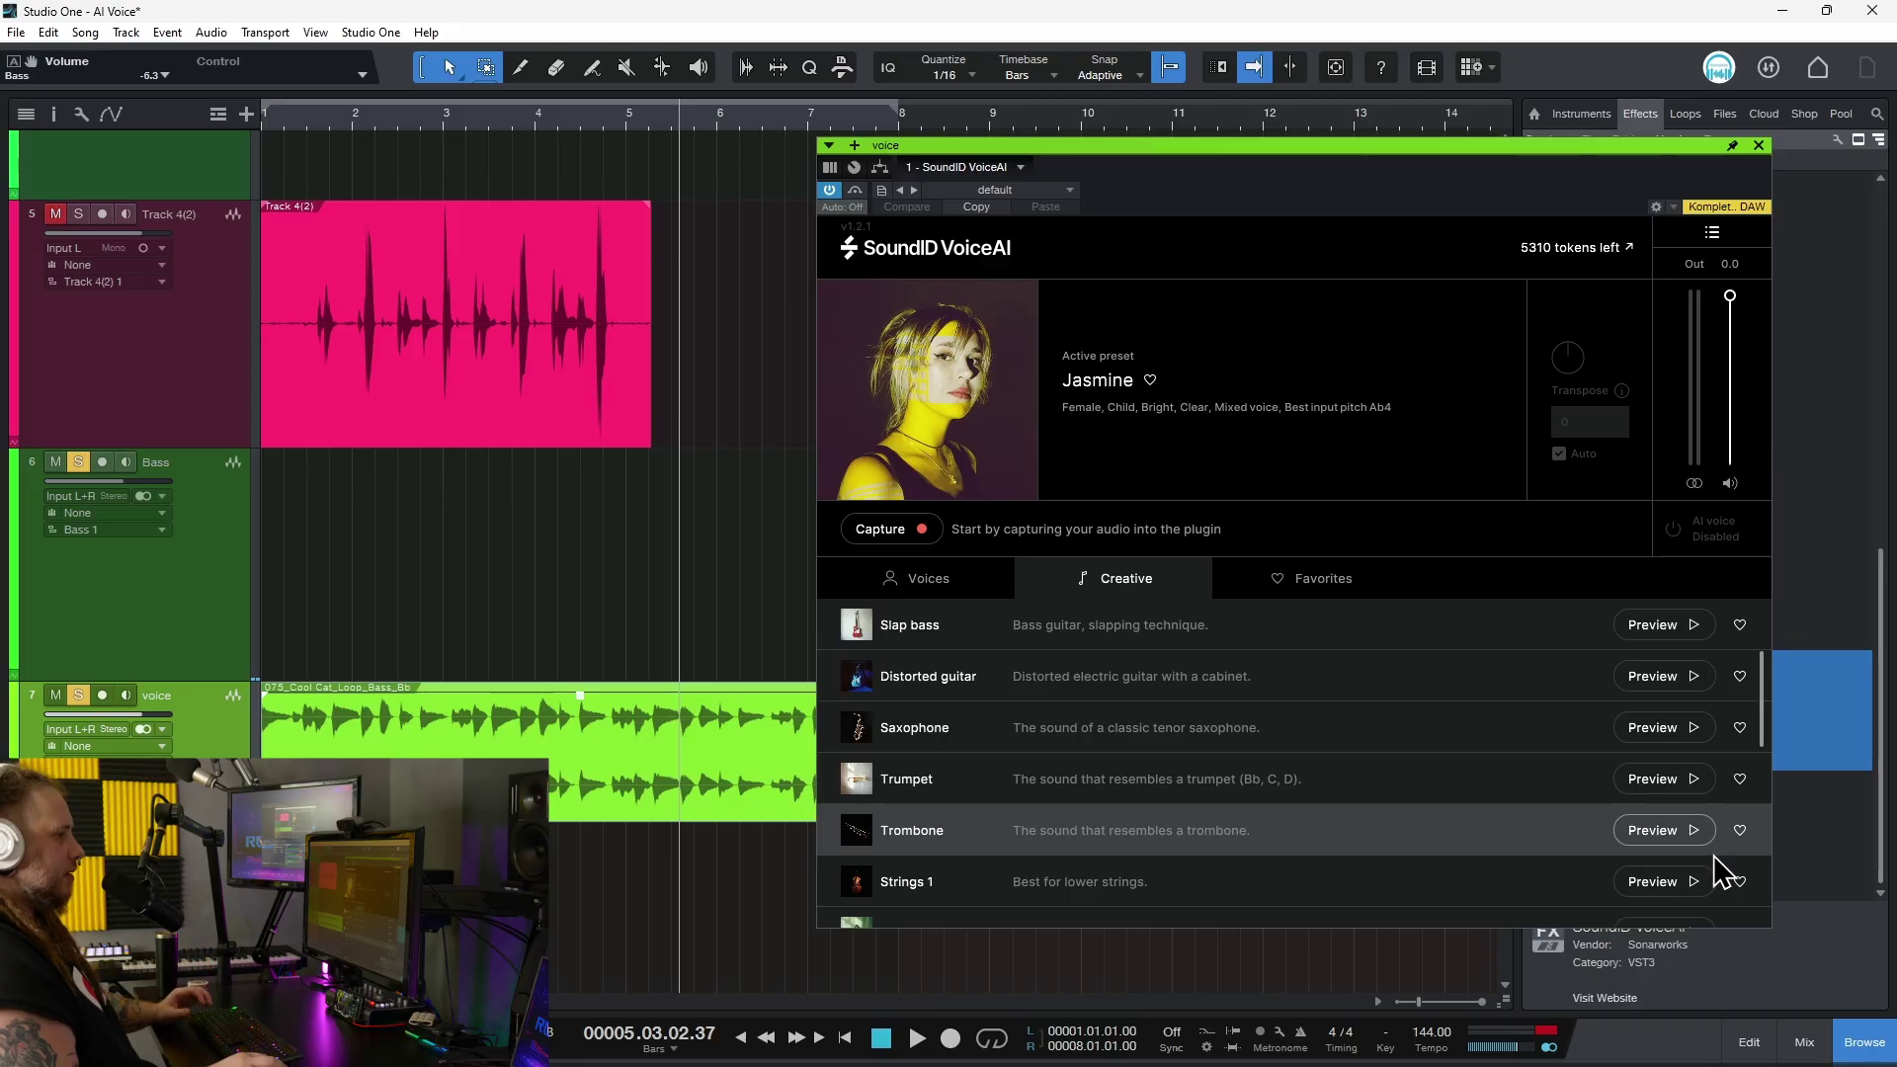
Preview creative presets including Trombone, Distorted guitar and Slap bass in the voice track's SoundID VoiceAI, ending with Trombone.
click(1680, 833)
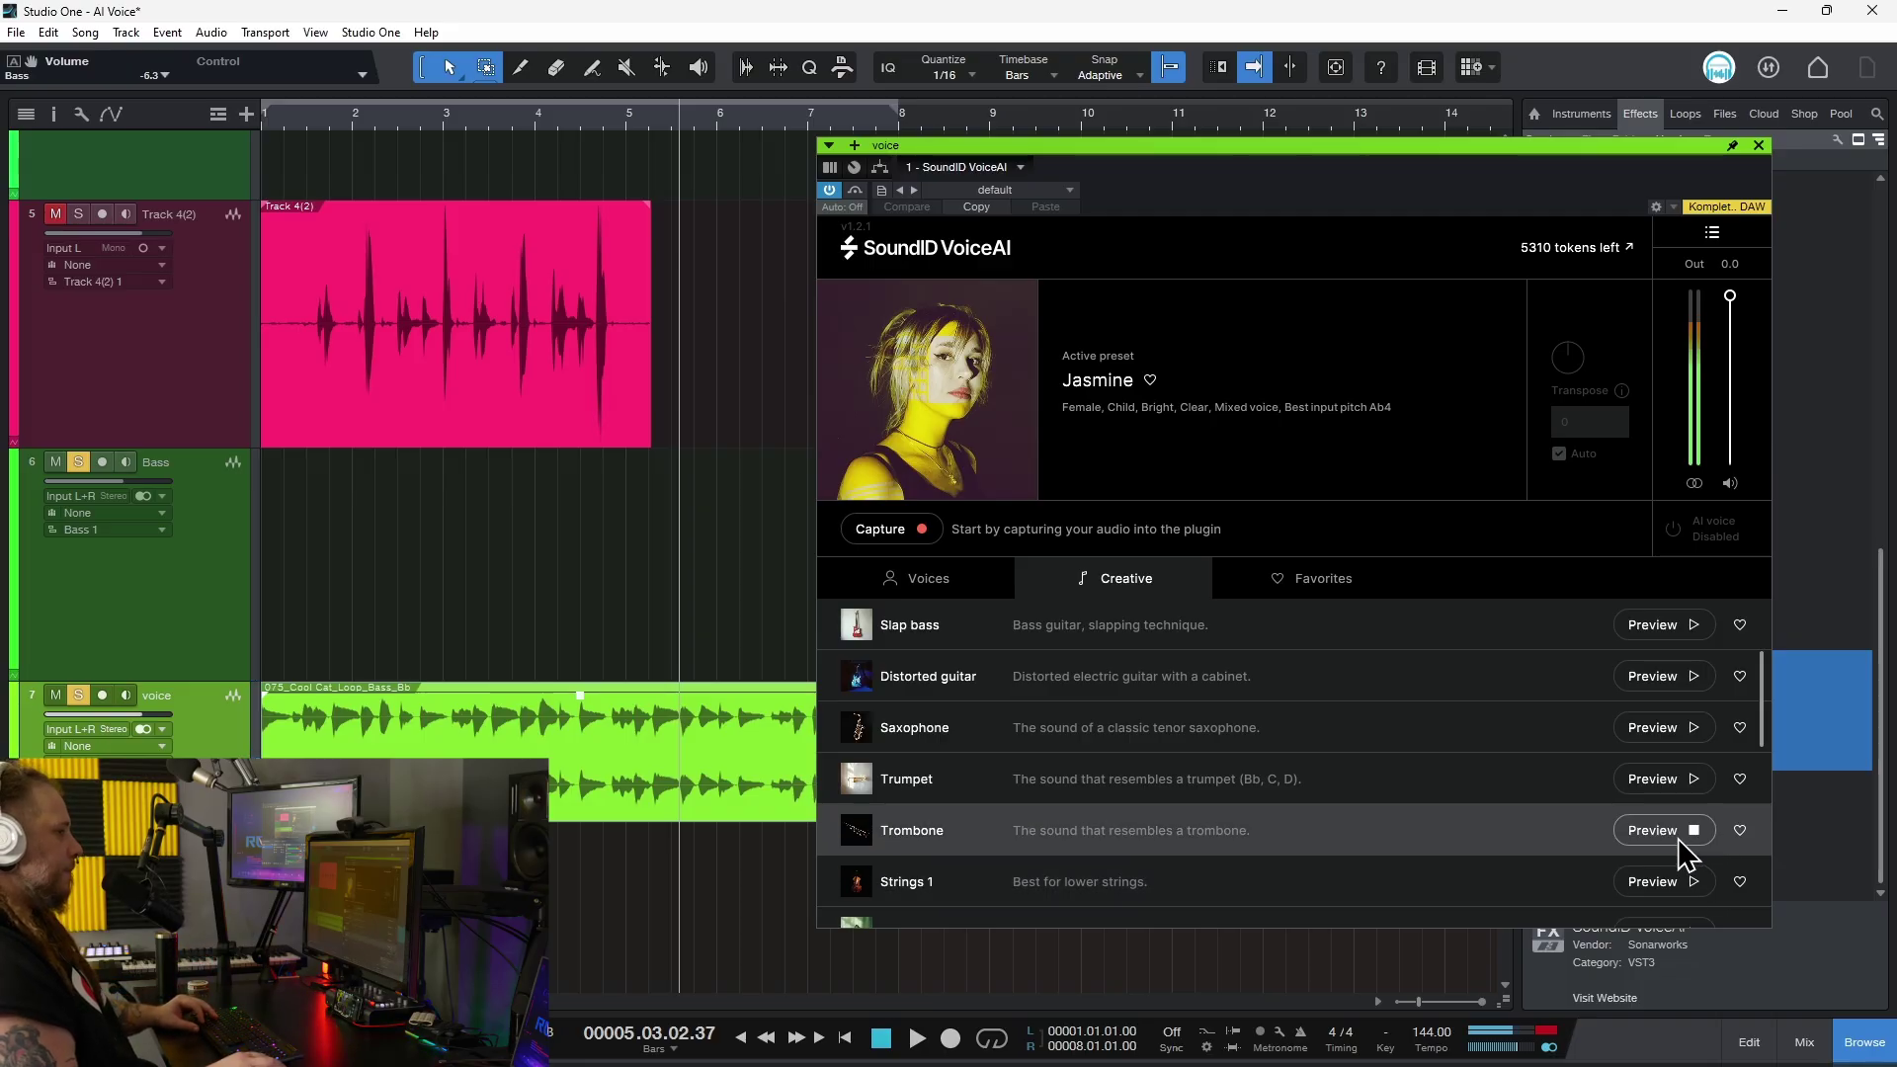
click(1642, 679)
click(1679, 629)
scroll(1521, 755, up, 2)
click(1620, 691)
click(1680, 626)
scroll(1491, 780, down, 2)
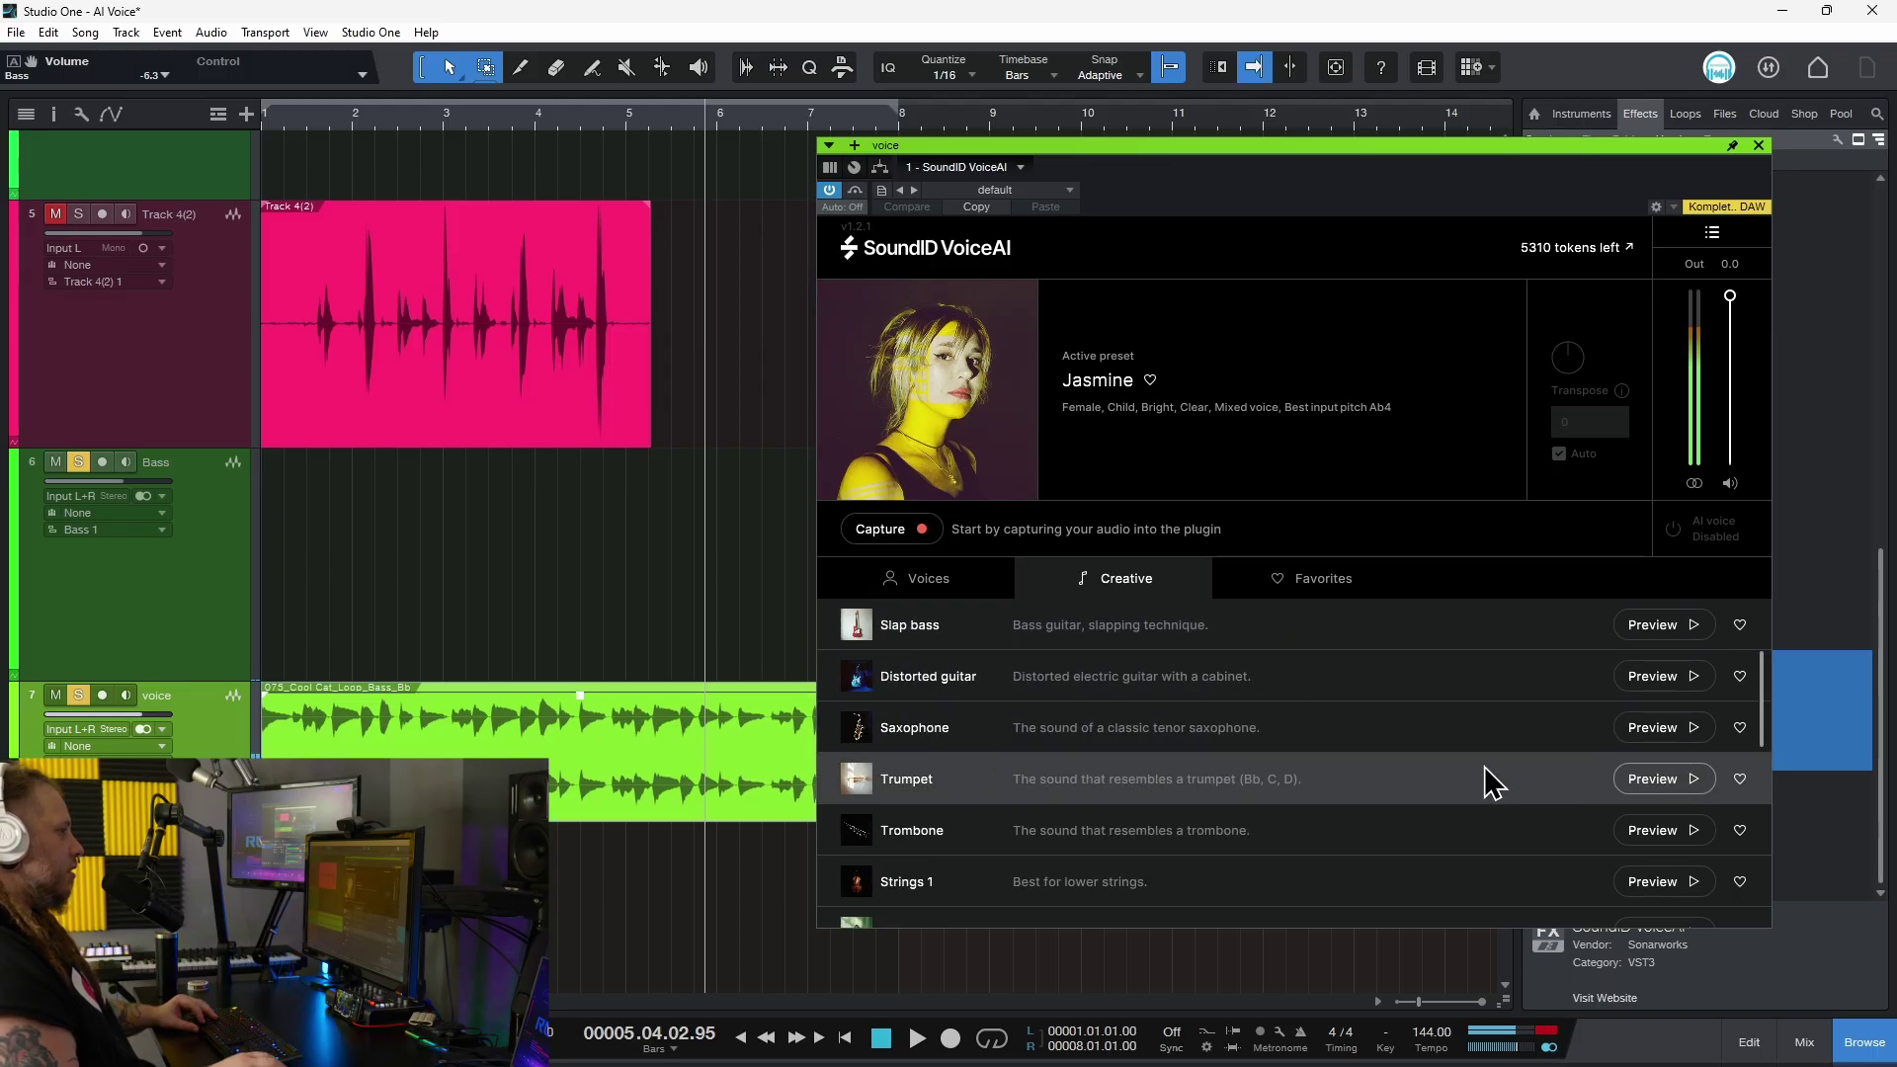
scroll(1492, 780, down, 1)
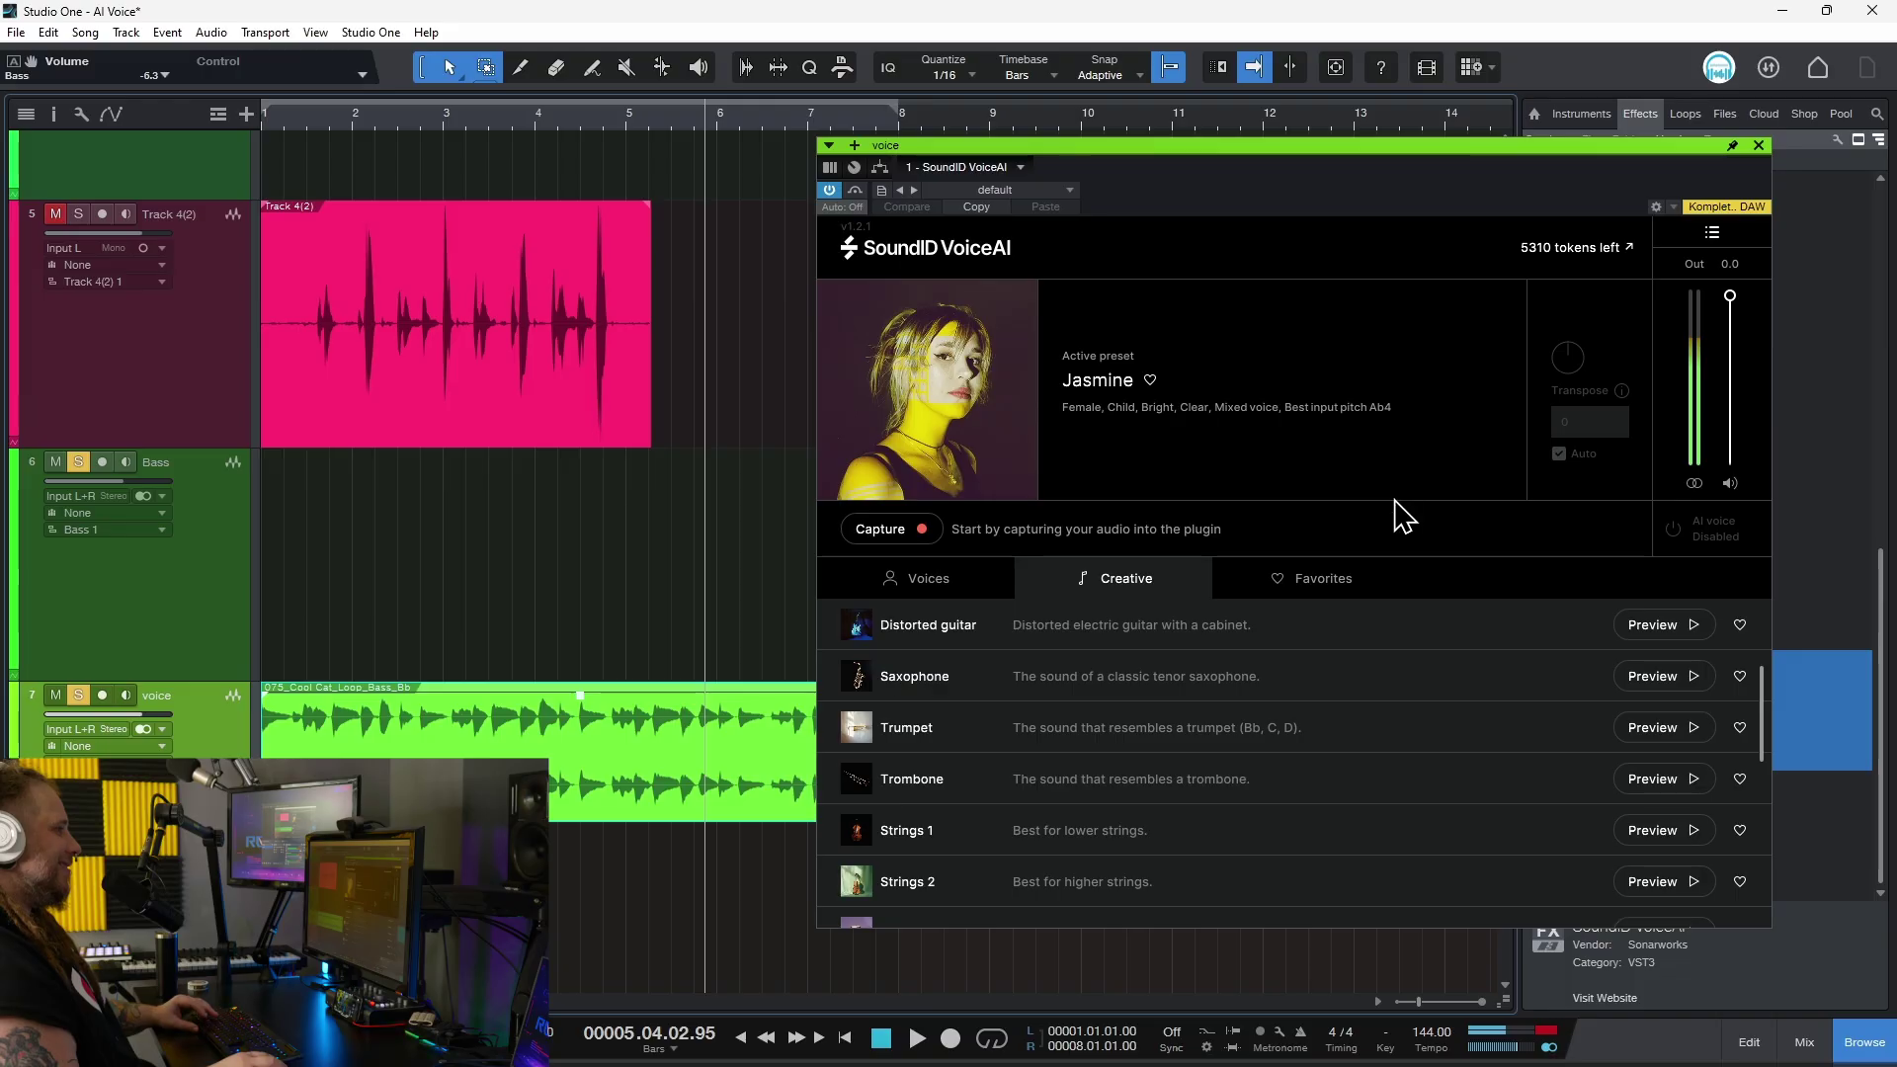
scroll(1482, 729, down, 2)
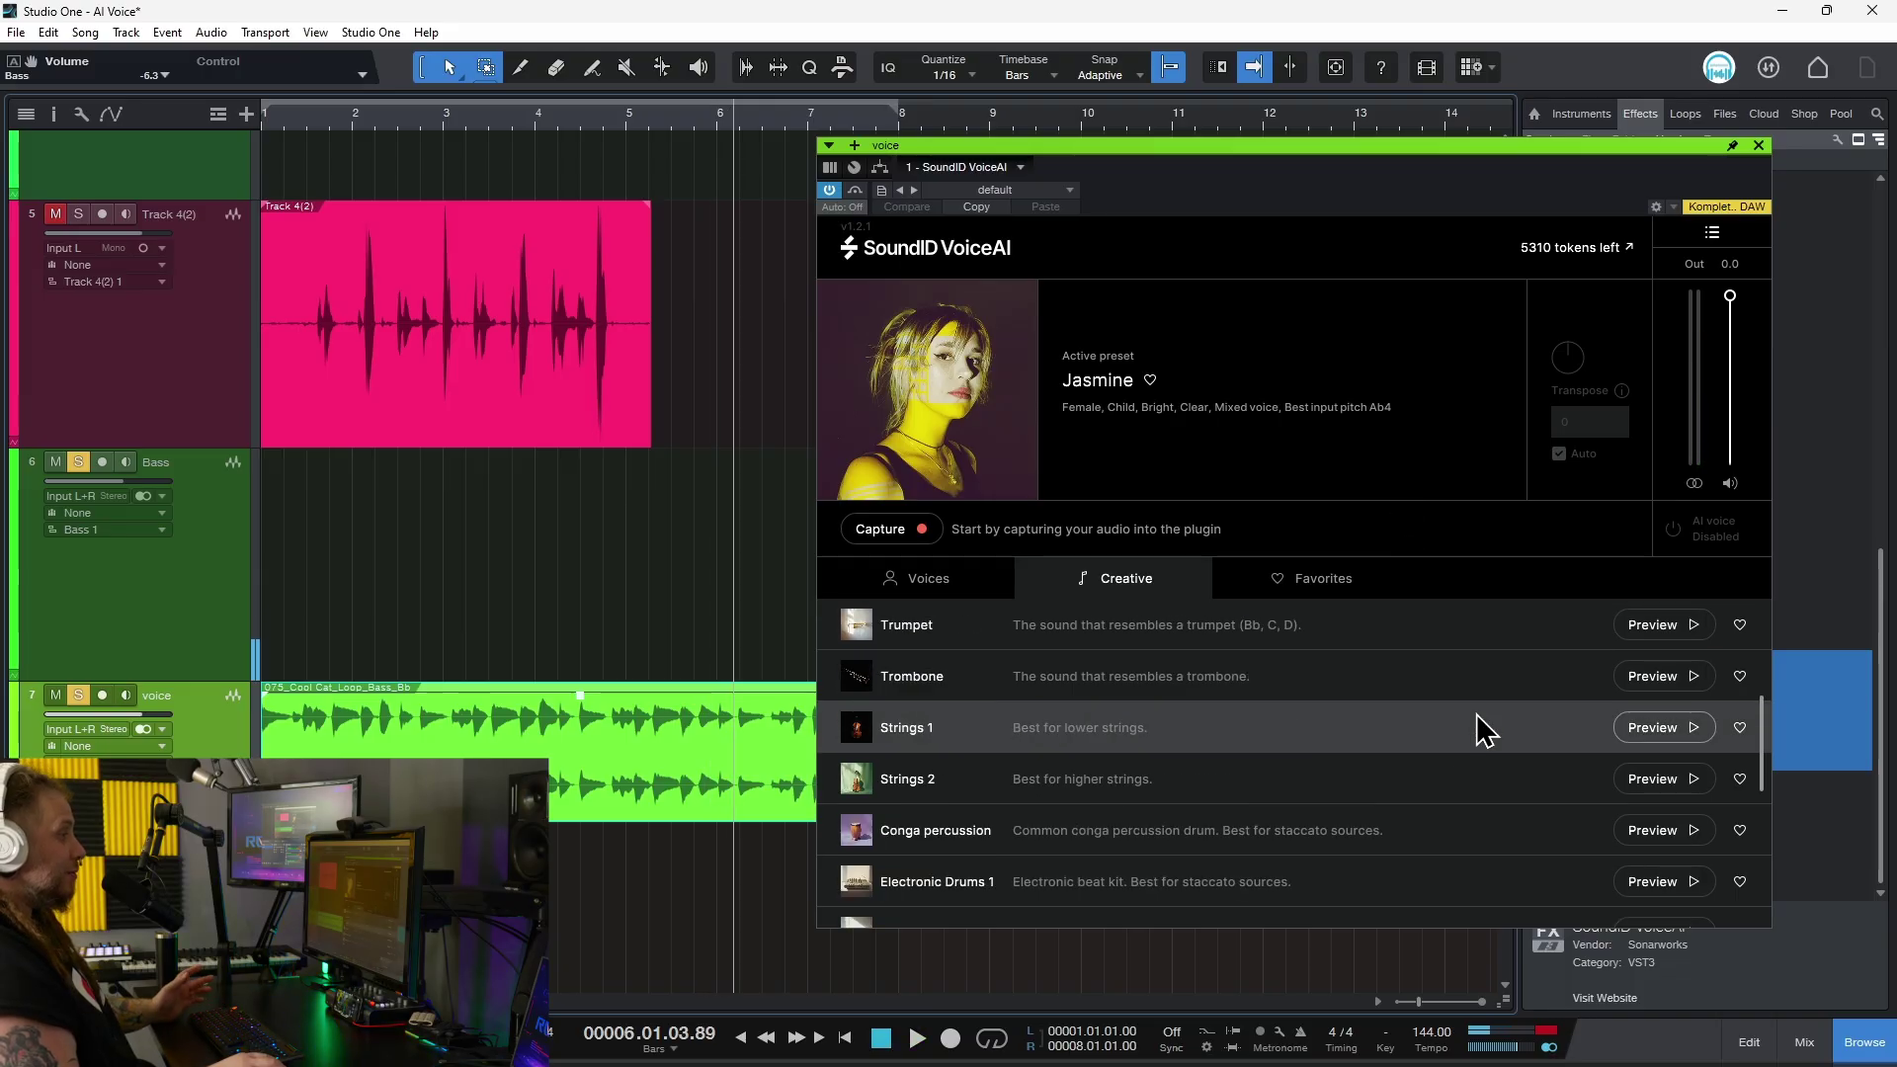
click(1655, 677)
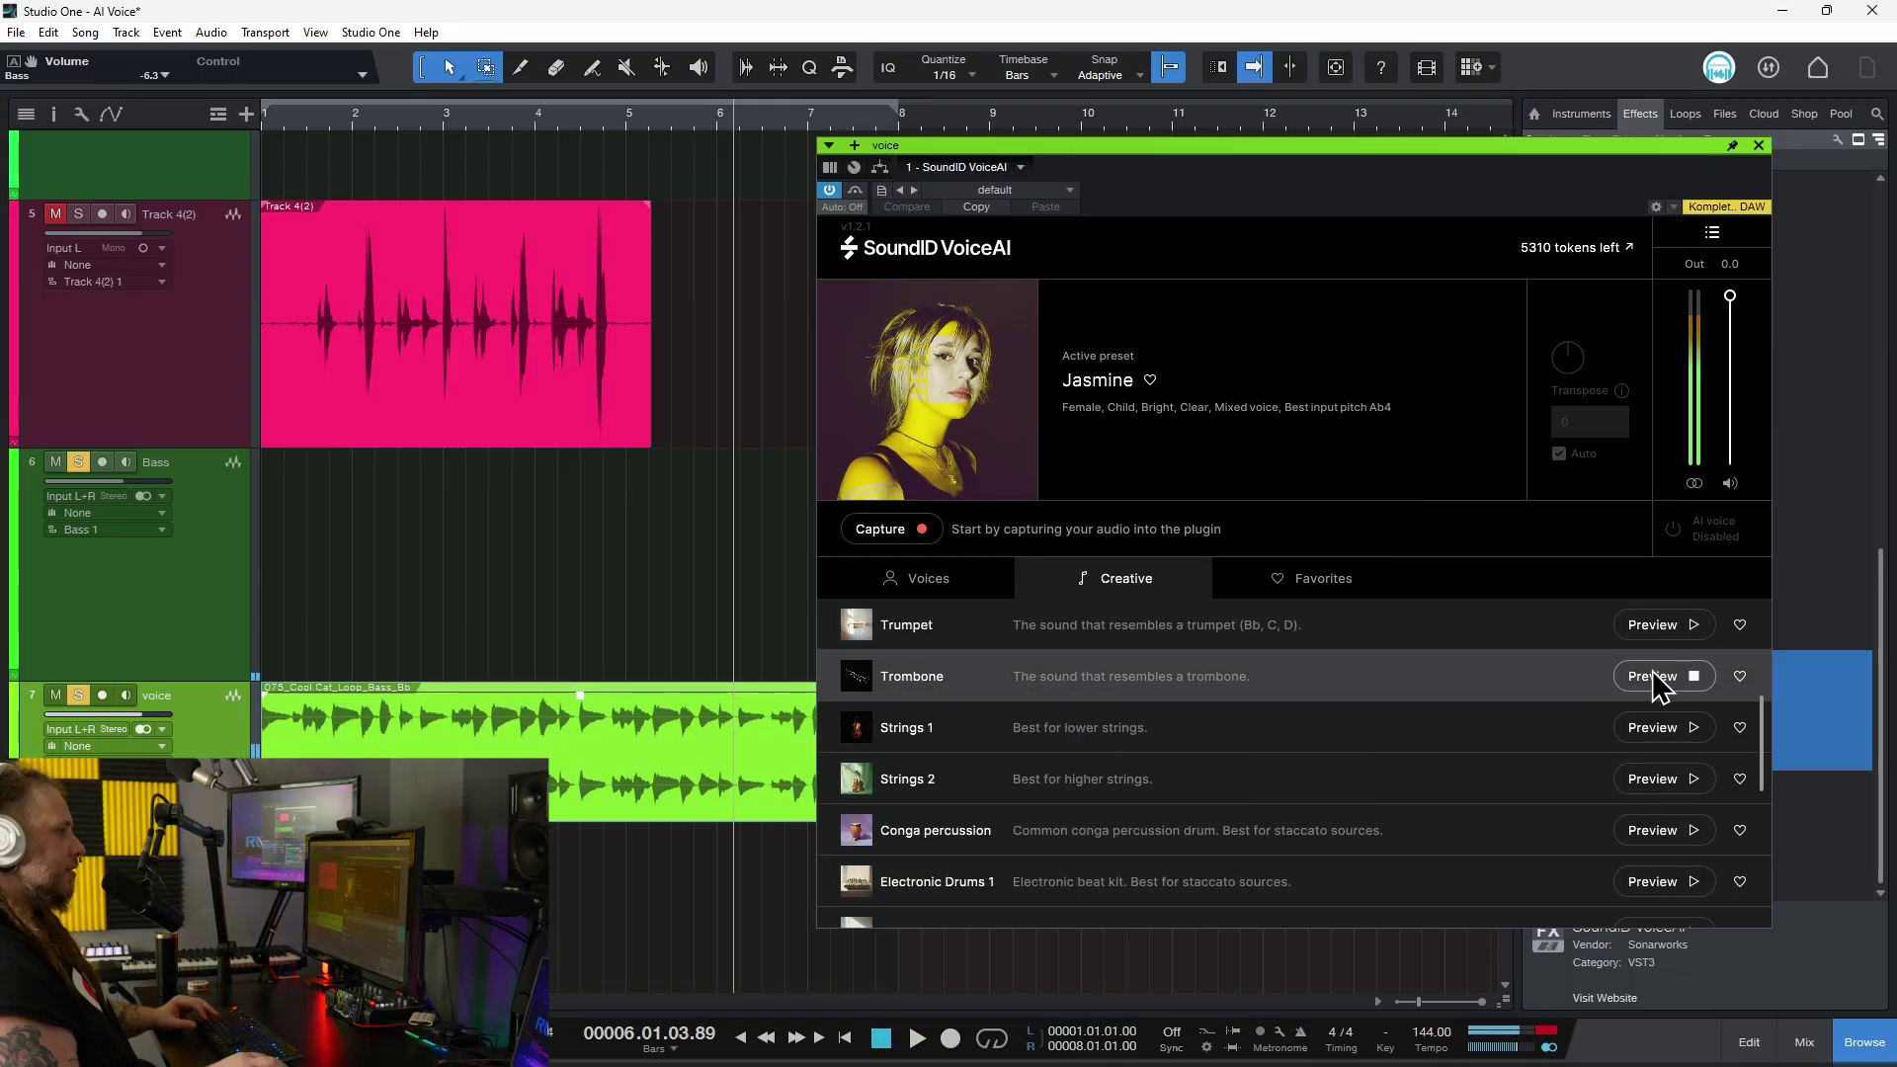
click(1655, 680)
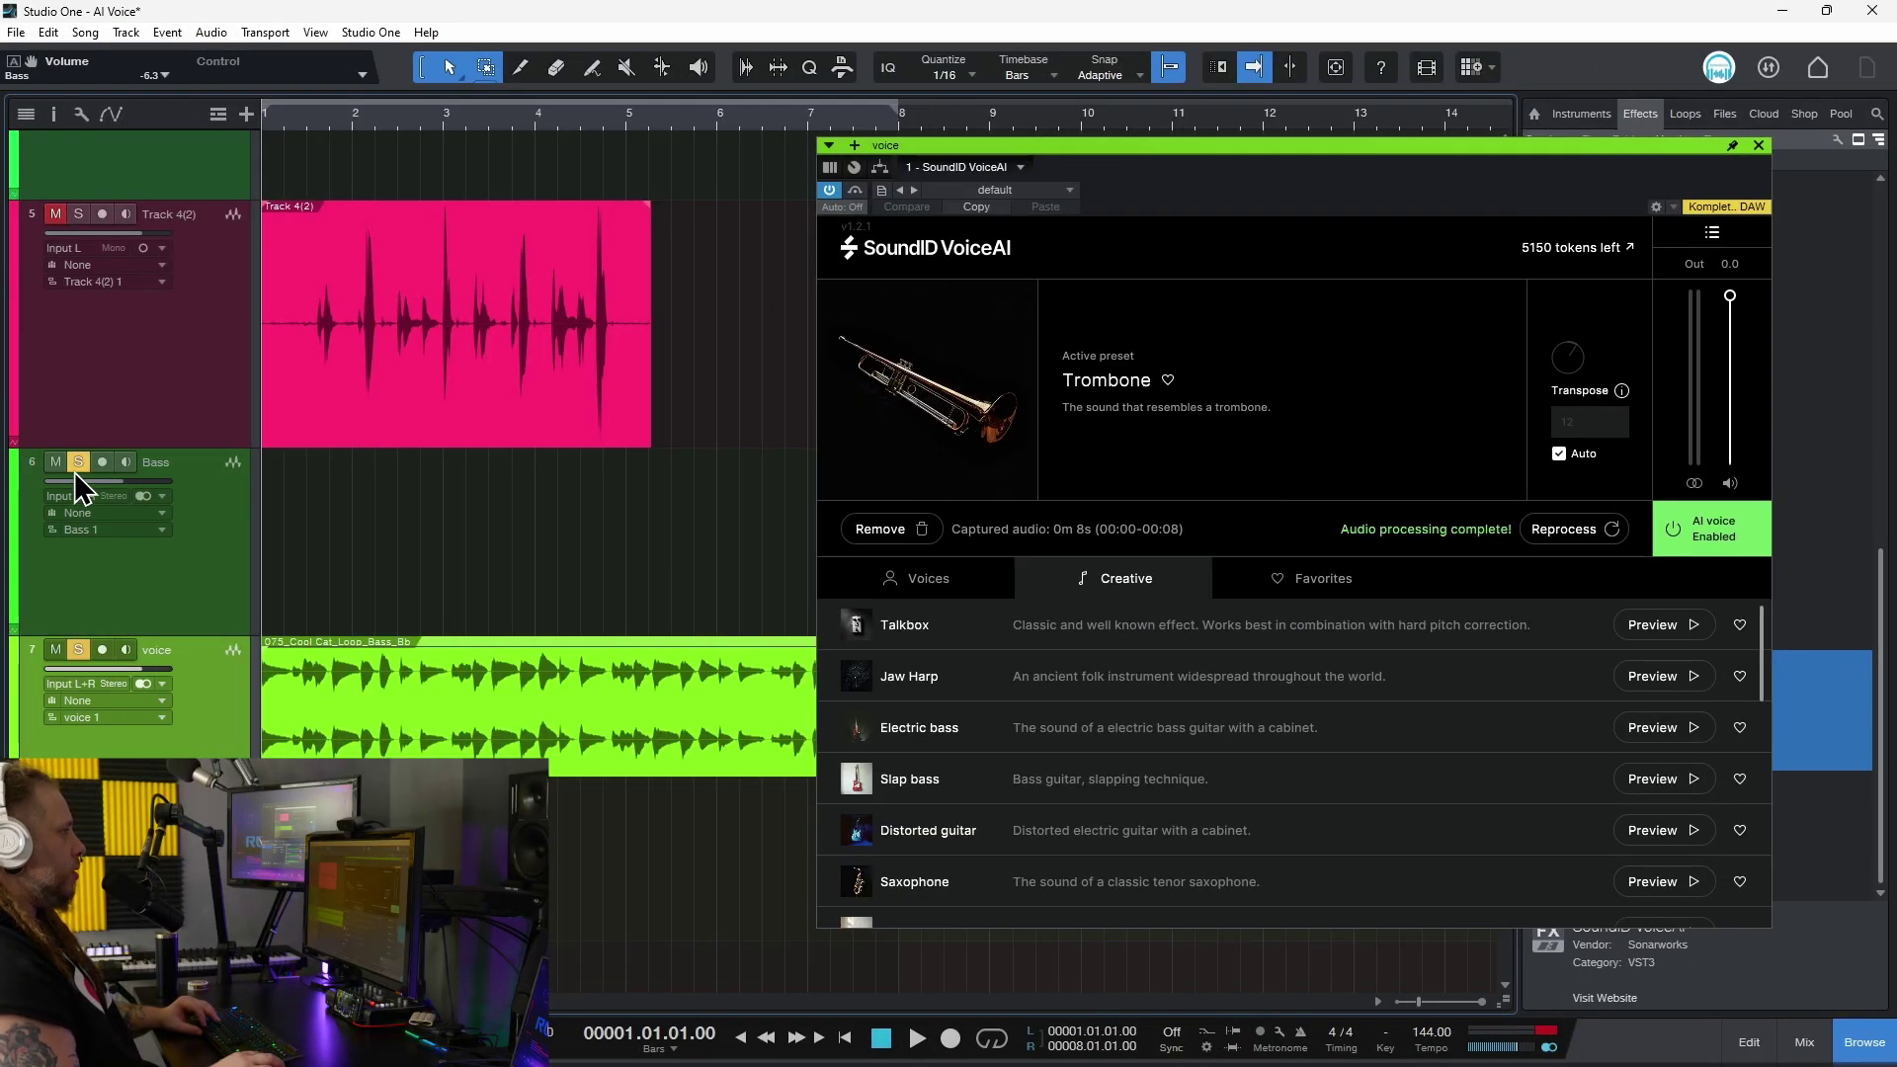
Take the Bass track out of solo, mute it, and play the voice track's trombone version on its own.
click(75, 464)
click(55, 461)
key(space)
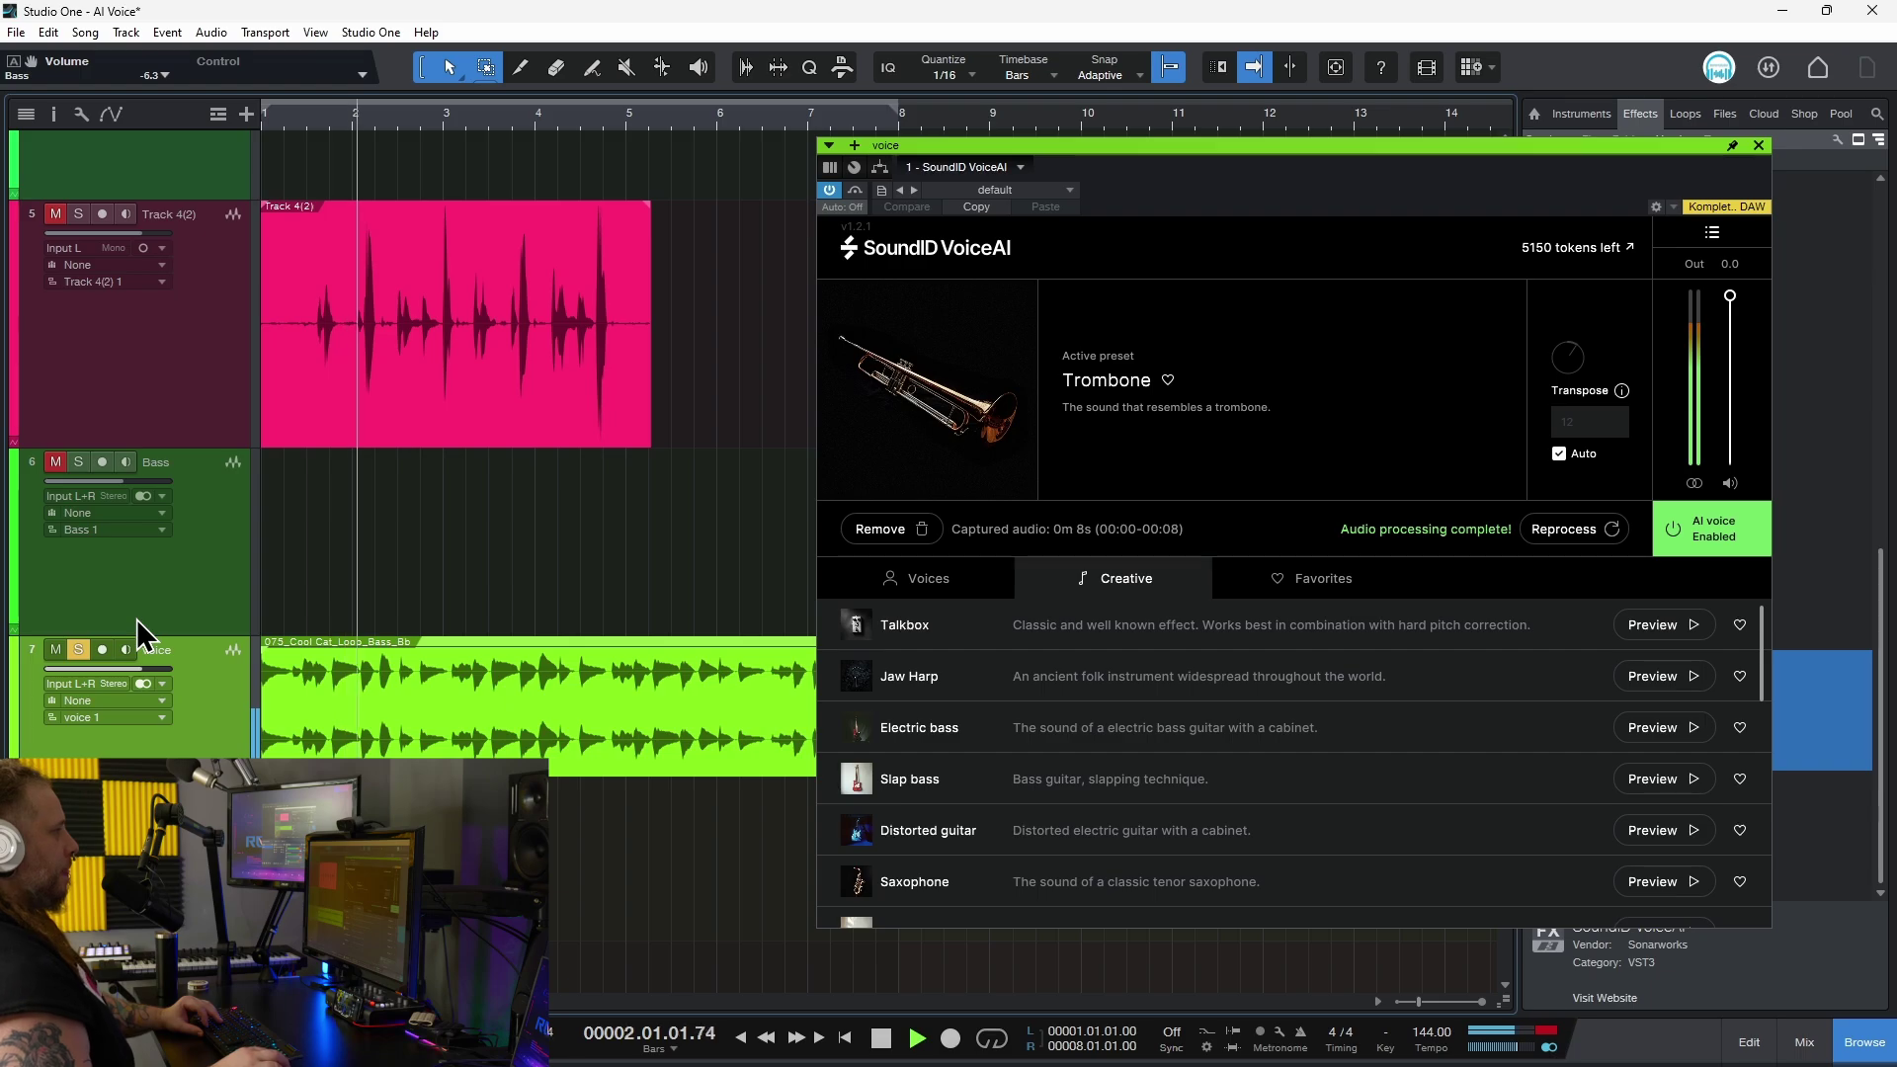
key(space)
Unmute and solo the Bass track, and play its saxophone together with the voice track's trombone.
click(93, 572)
click(56, 462)
click(75, 458)
key(space)
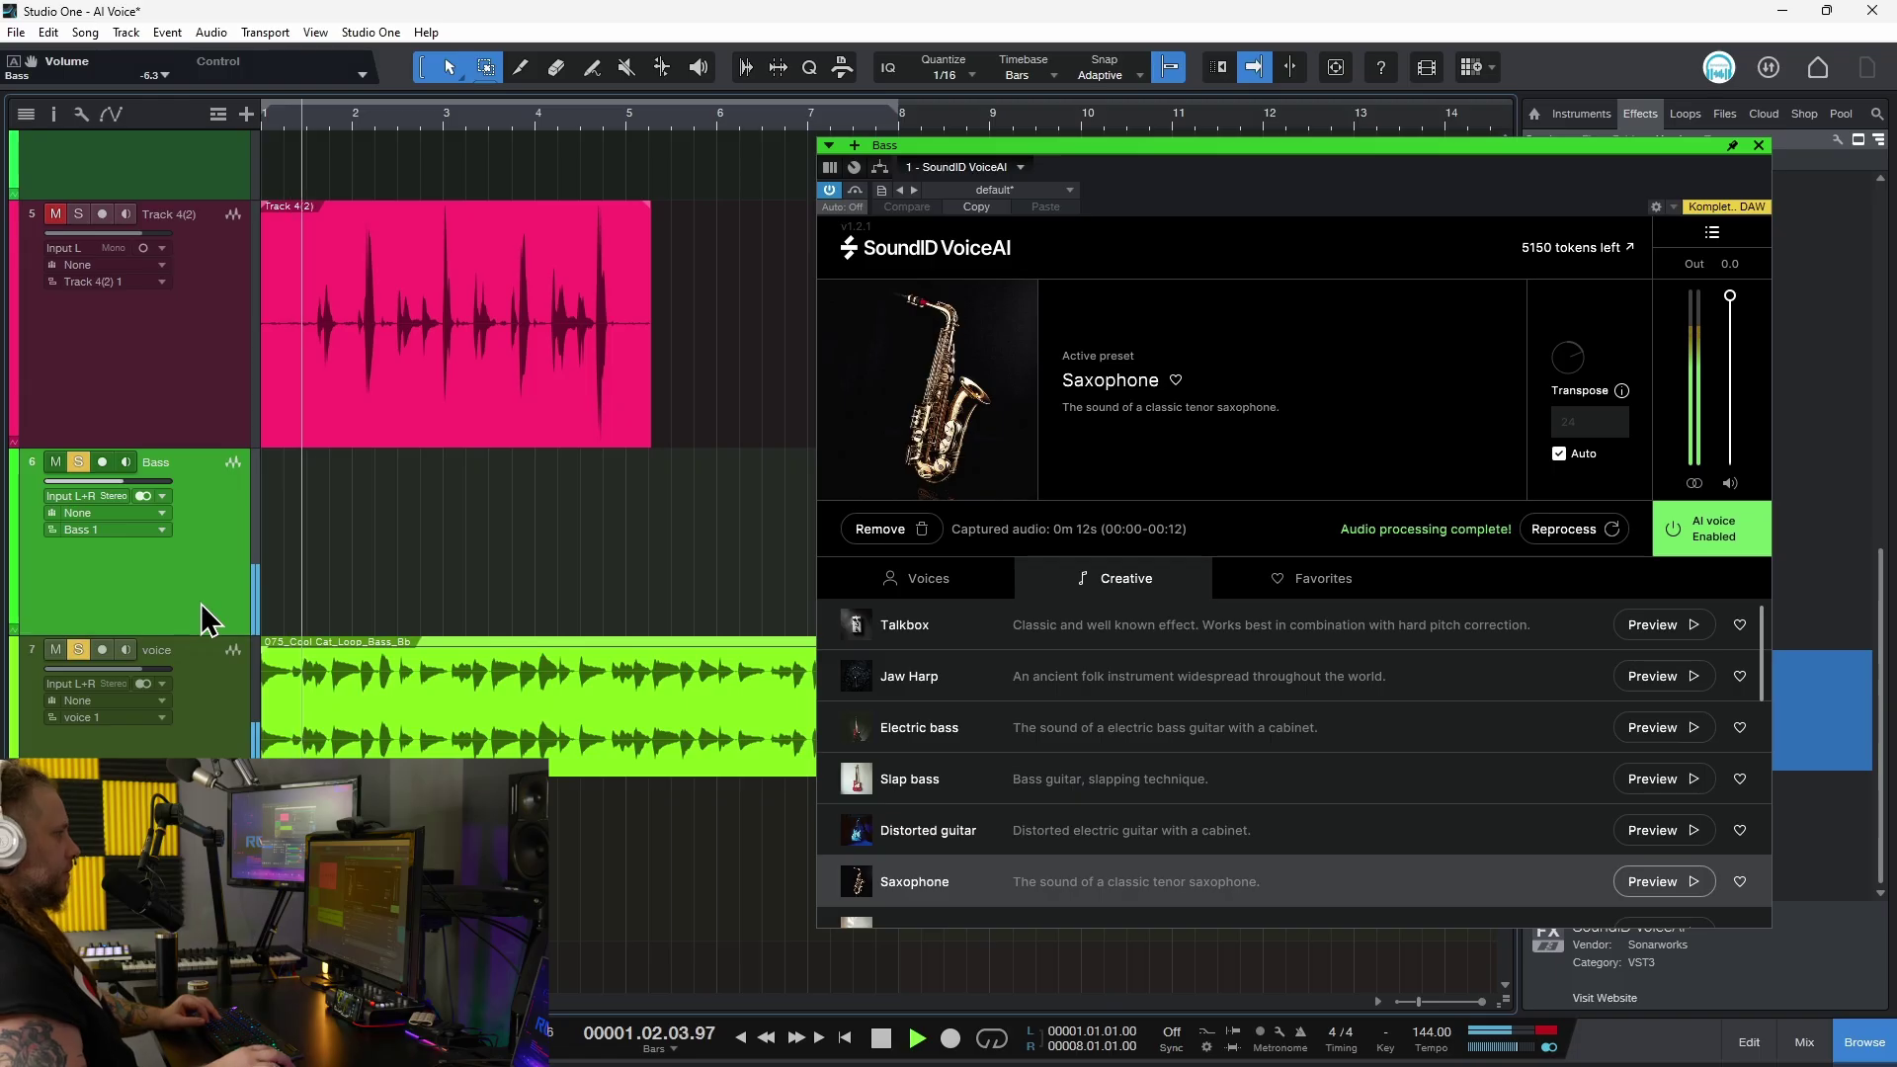
key(space)
Move the bass loop event onto an additional voice track below the trombone track and return the playhead to the song start.
drag(501, 751, 465, 809)
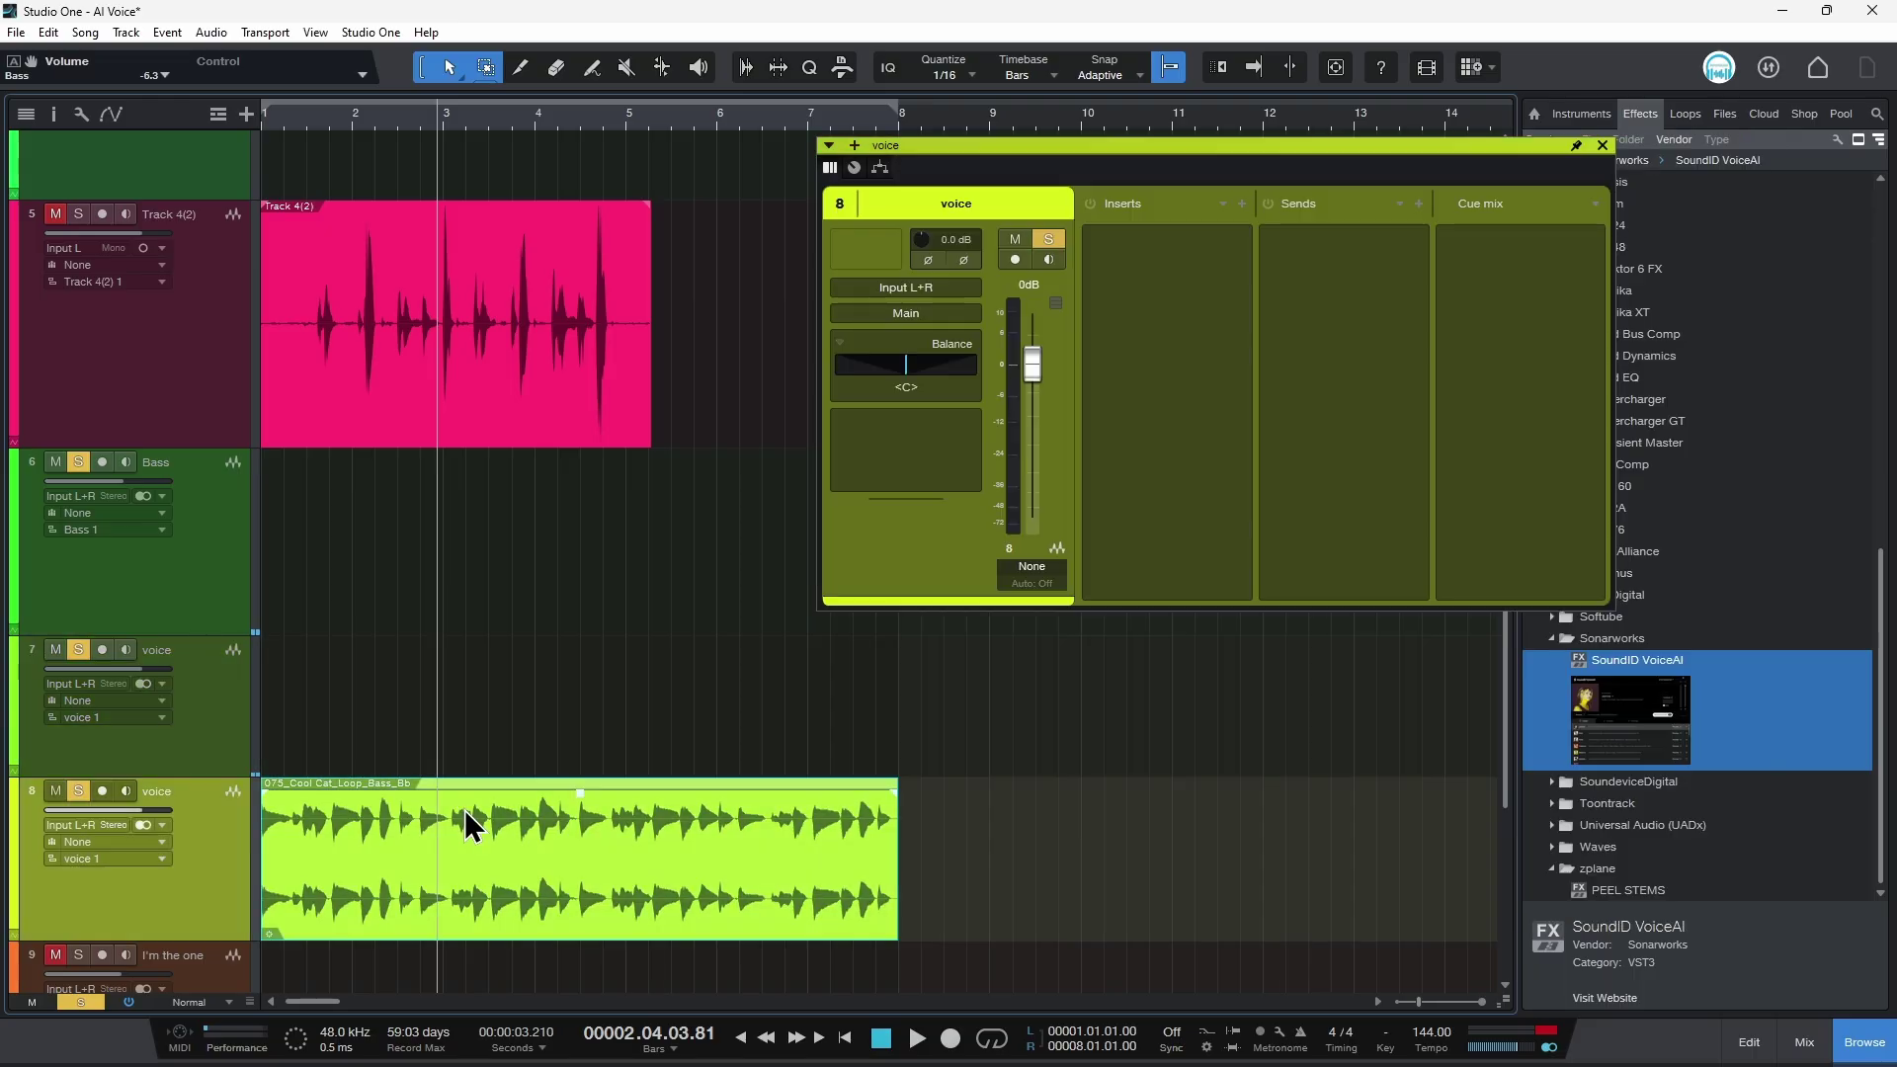
key(Home)
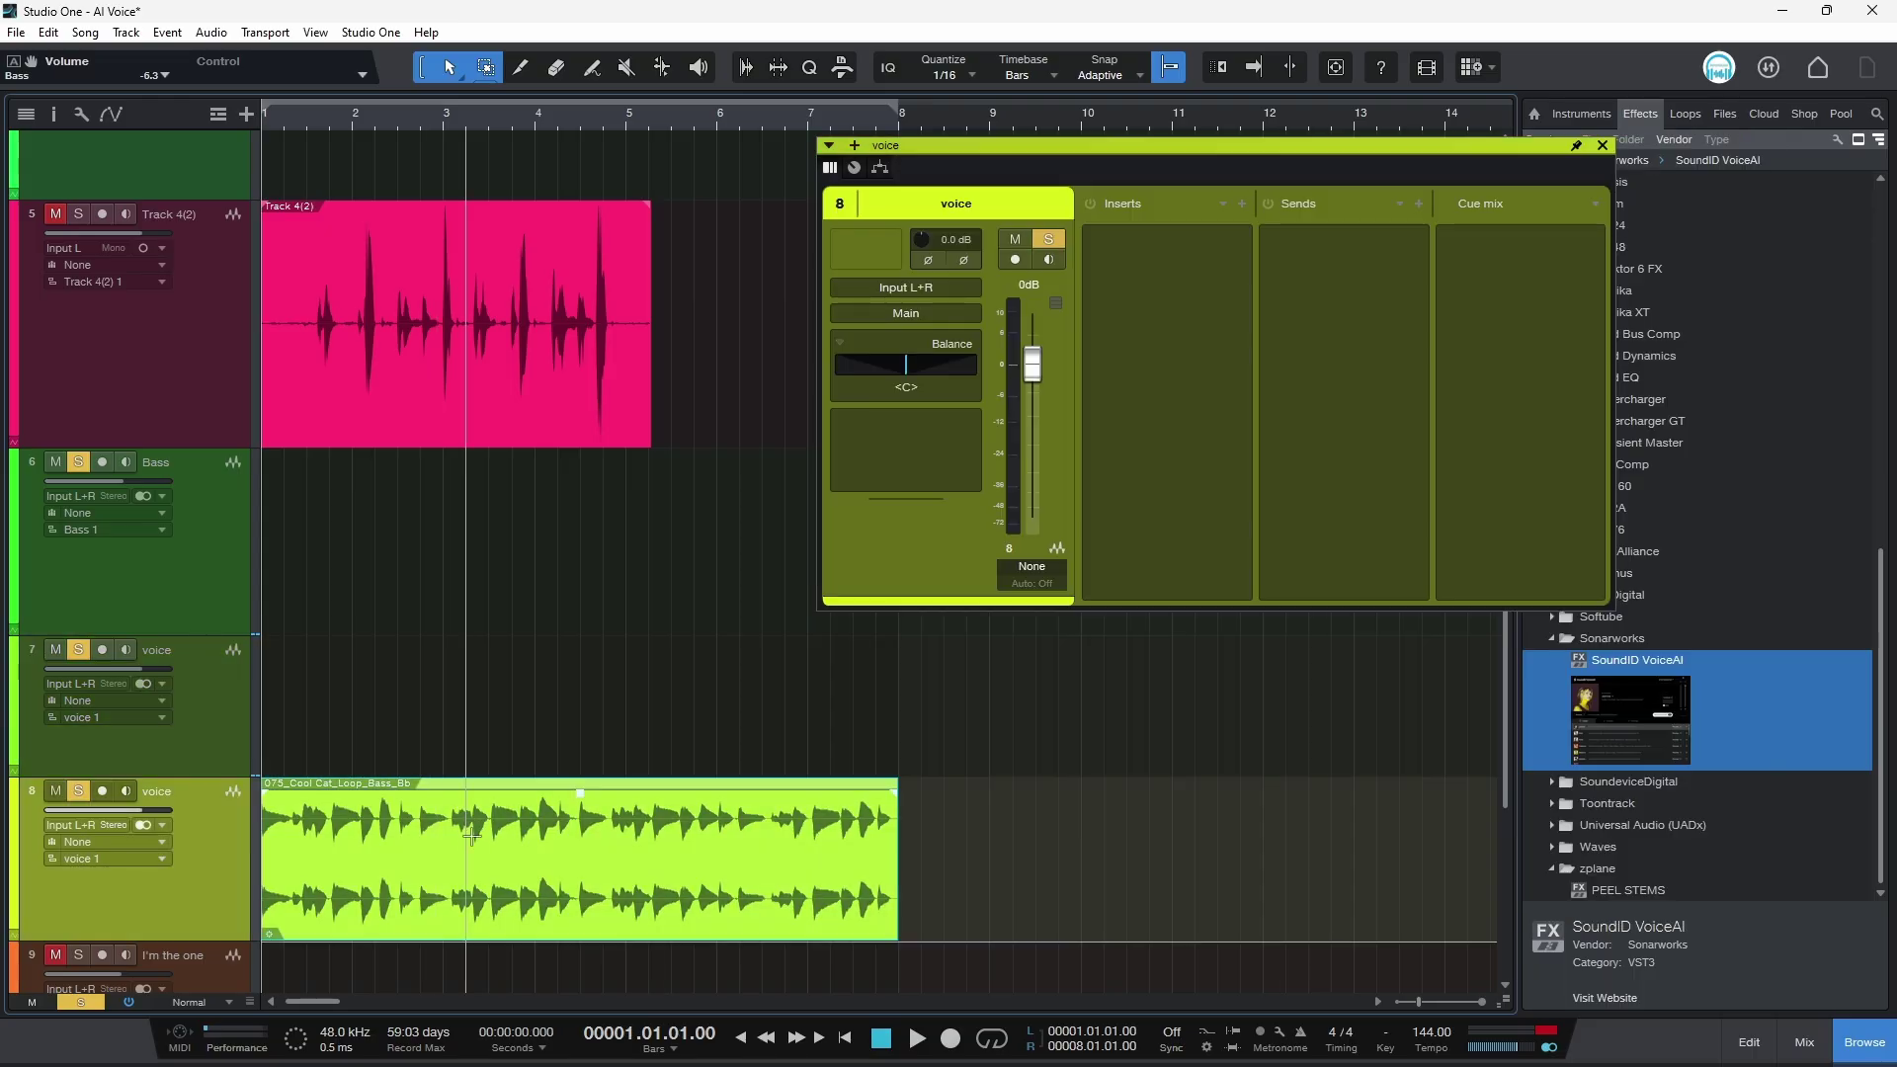
click(176, 705)
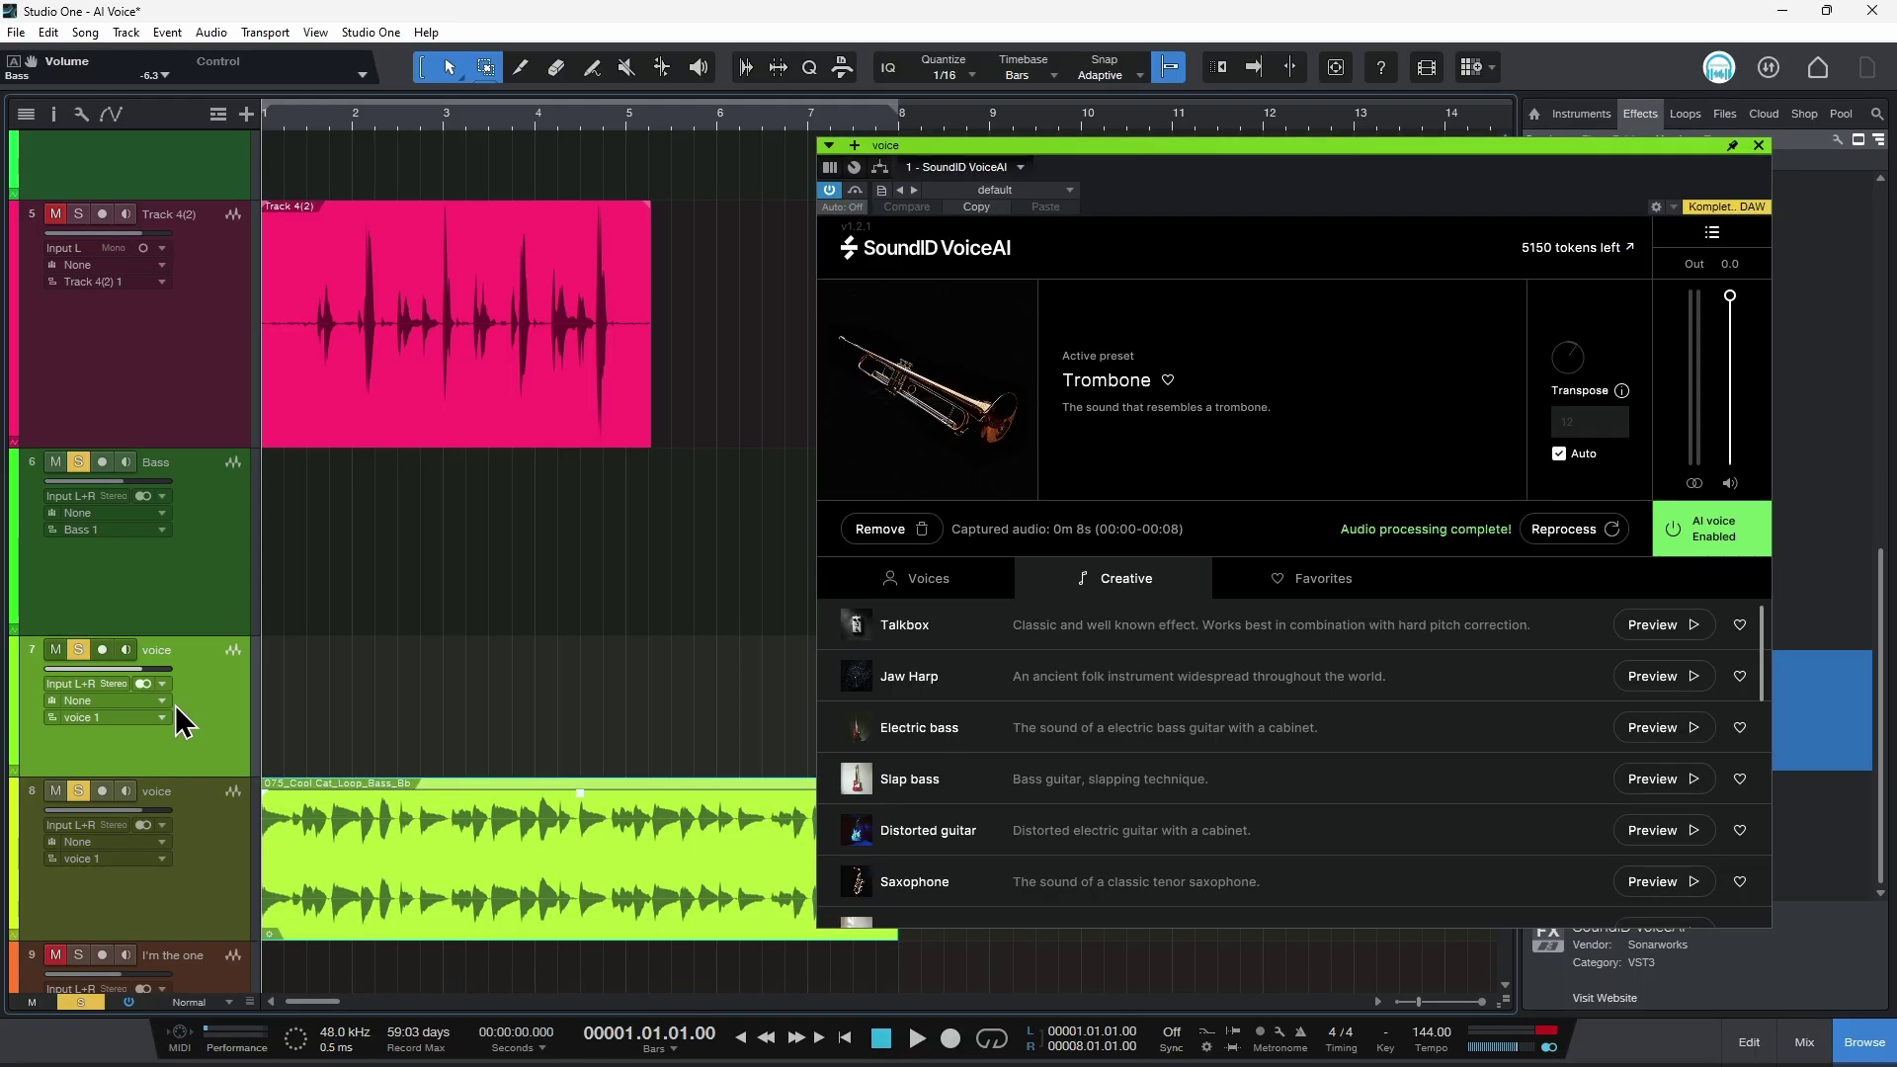
click(171, 578)
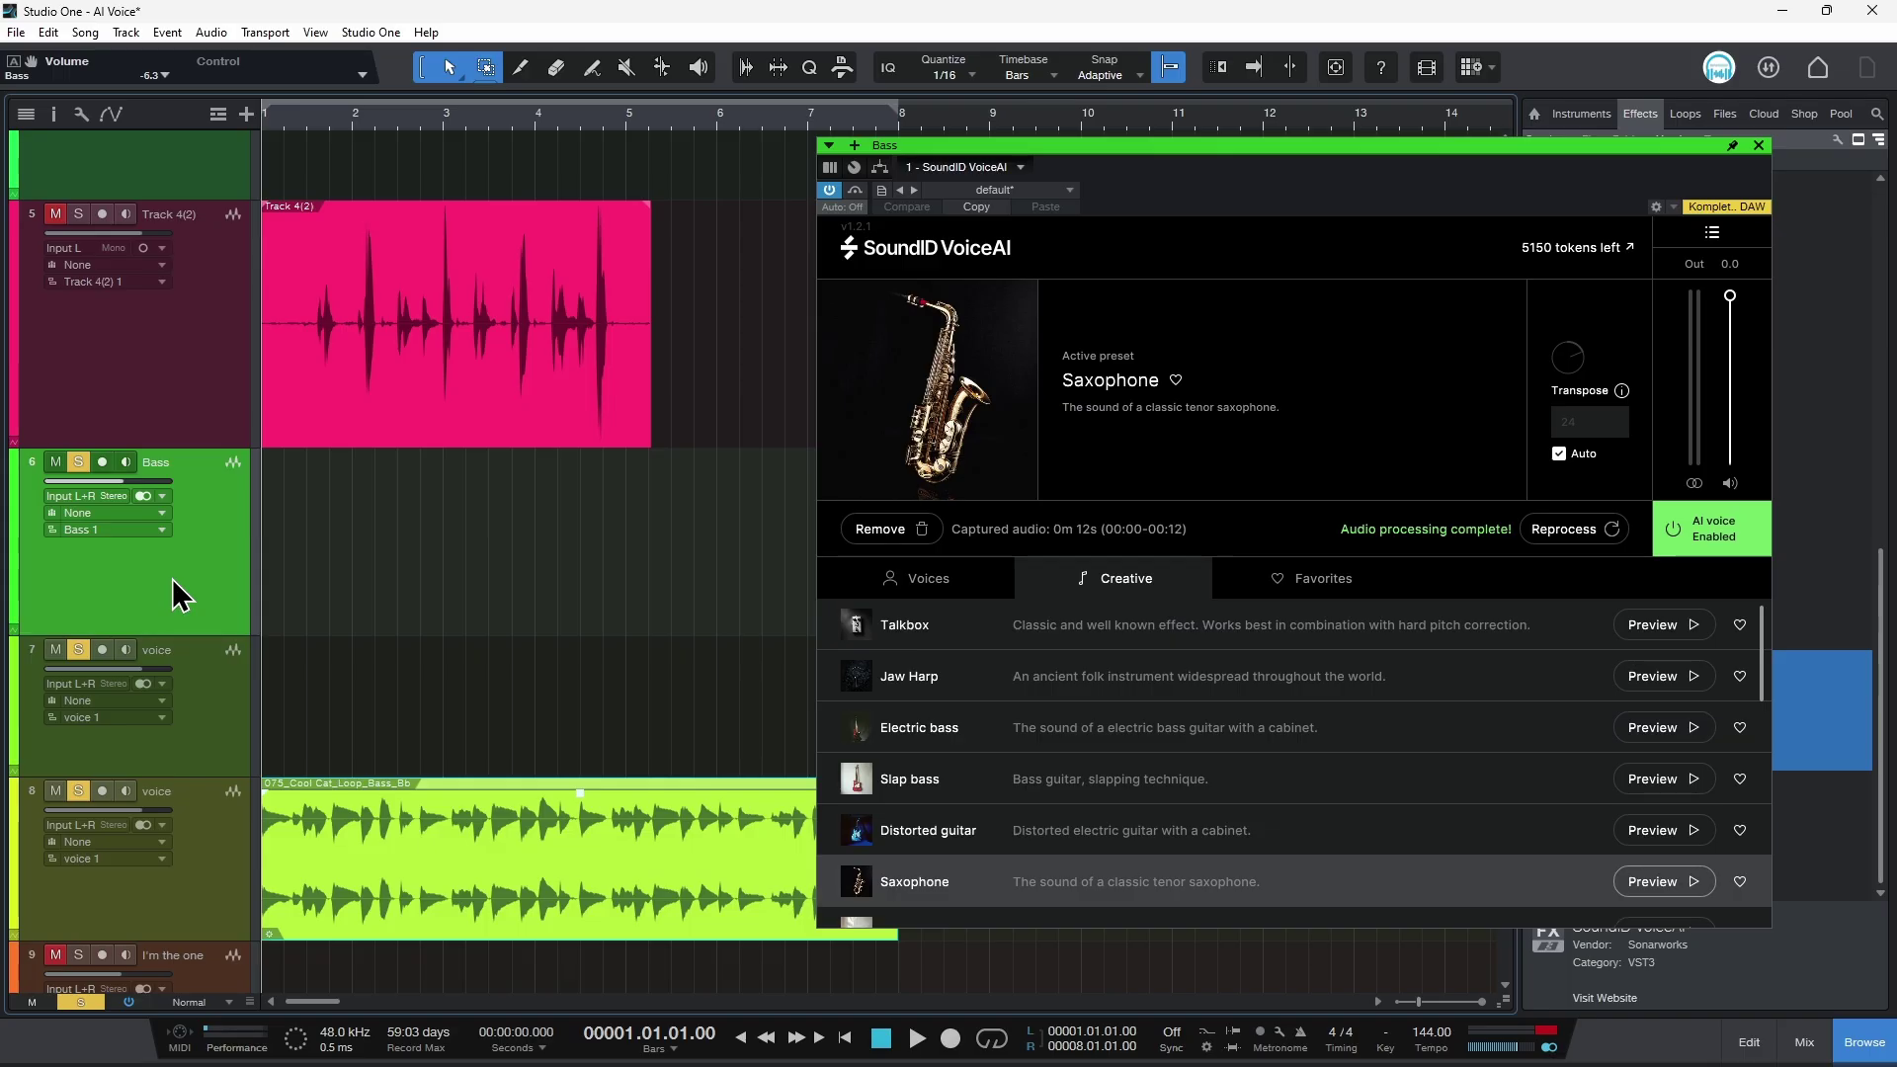
Play the layered bass, saxophone and trombone tracks, with the Bass track's volume at -7.5 dB and the trombone track's at -2.9 dB.
key(space)
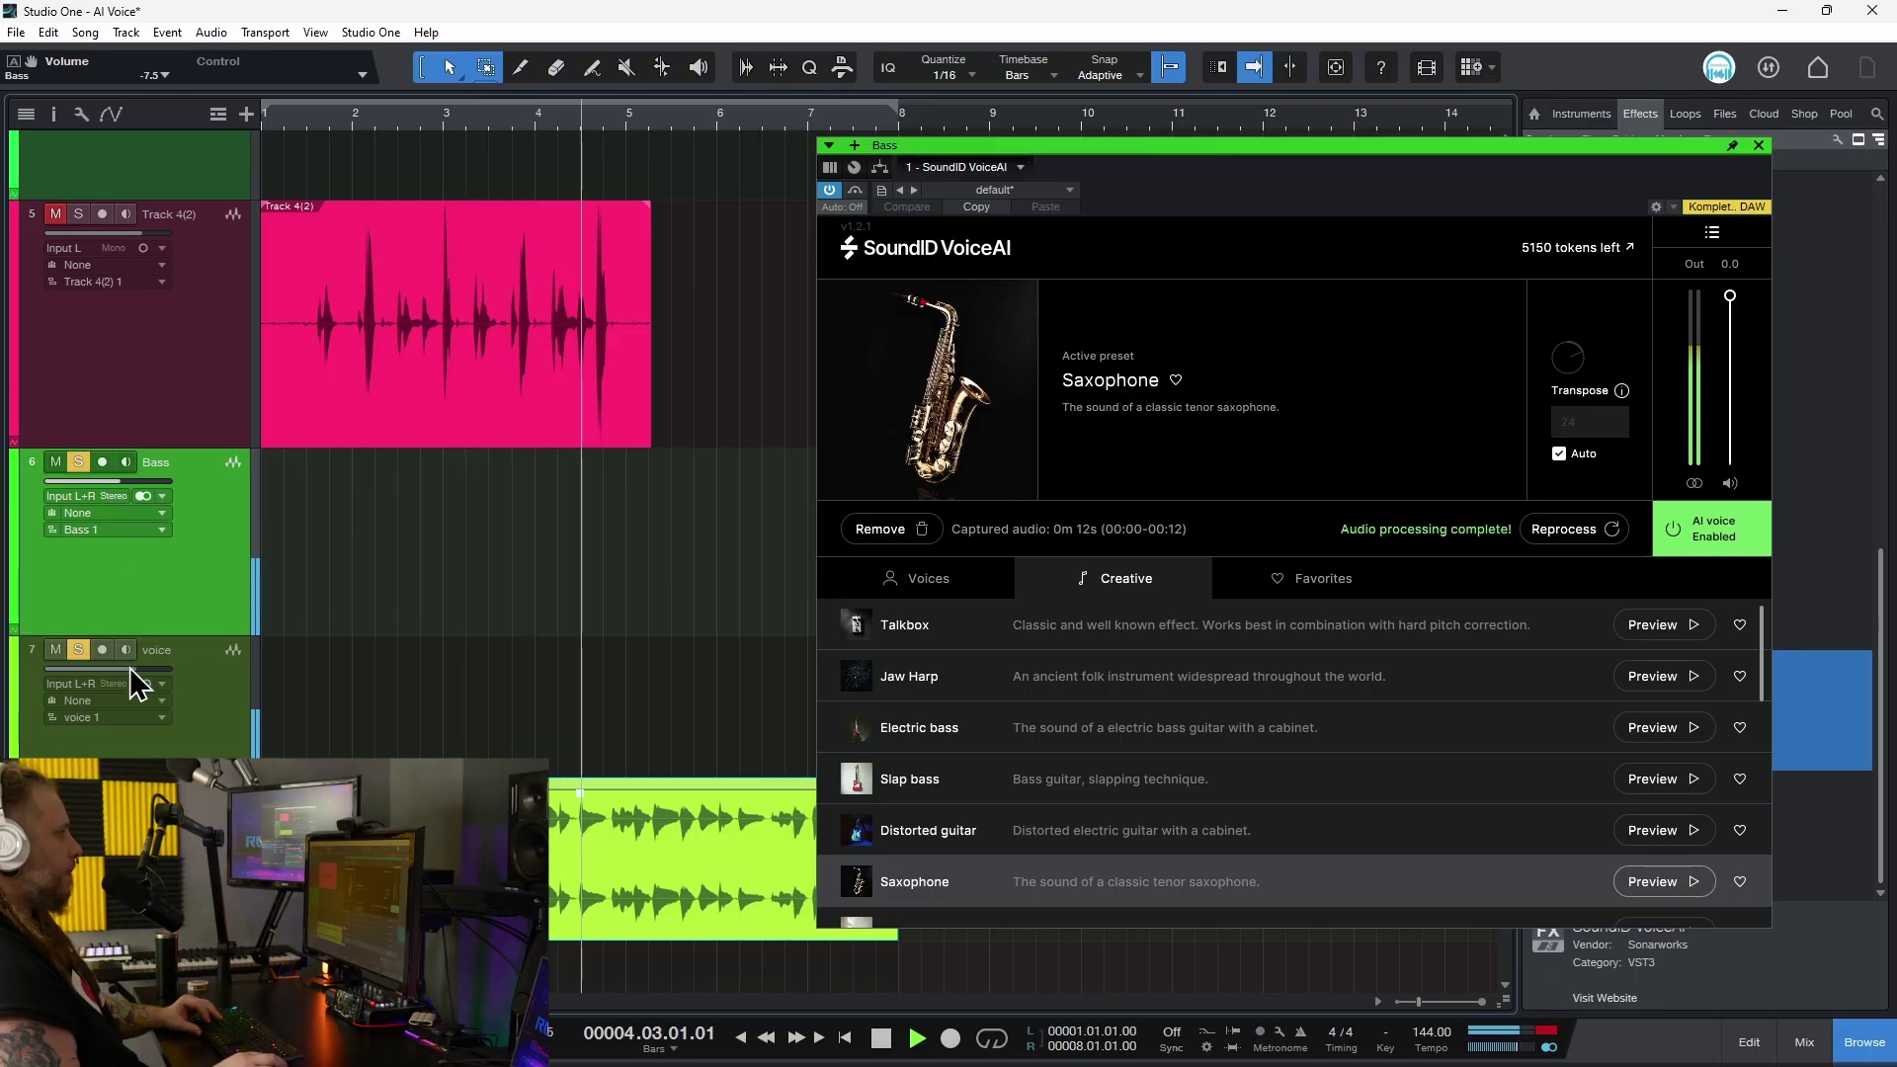
key(space)
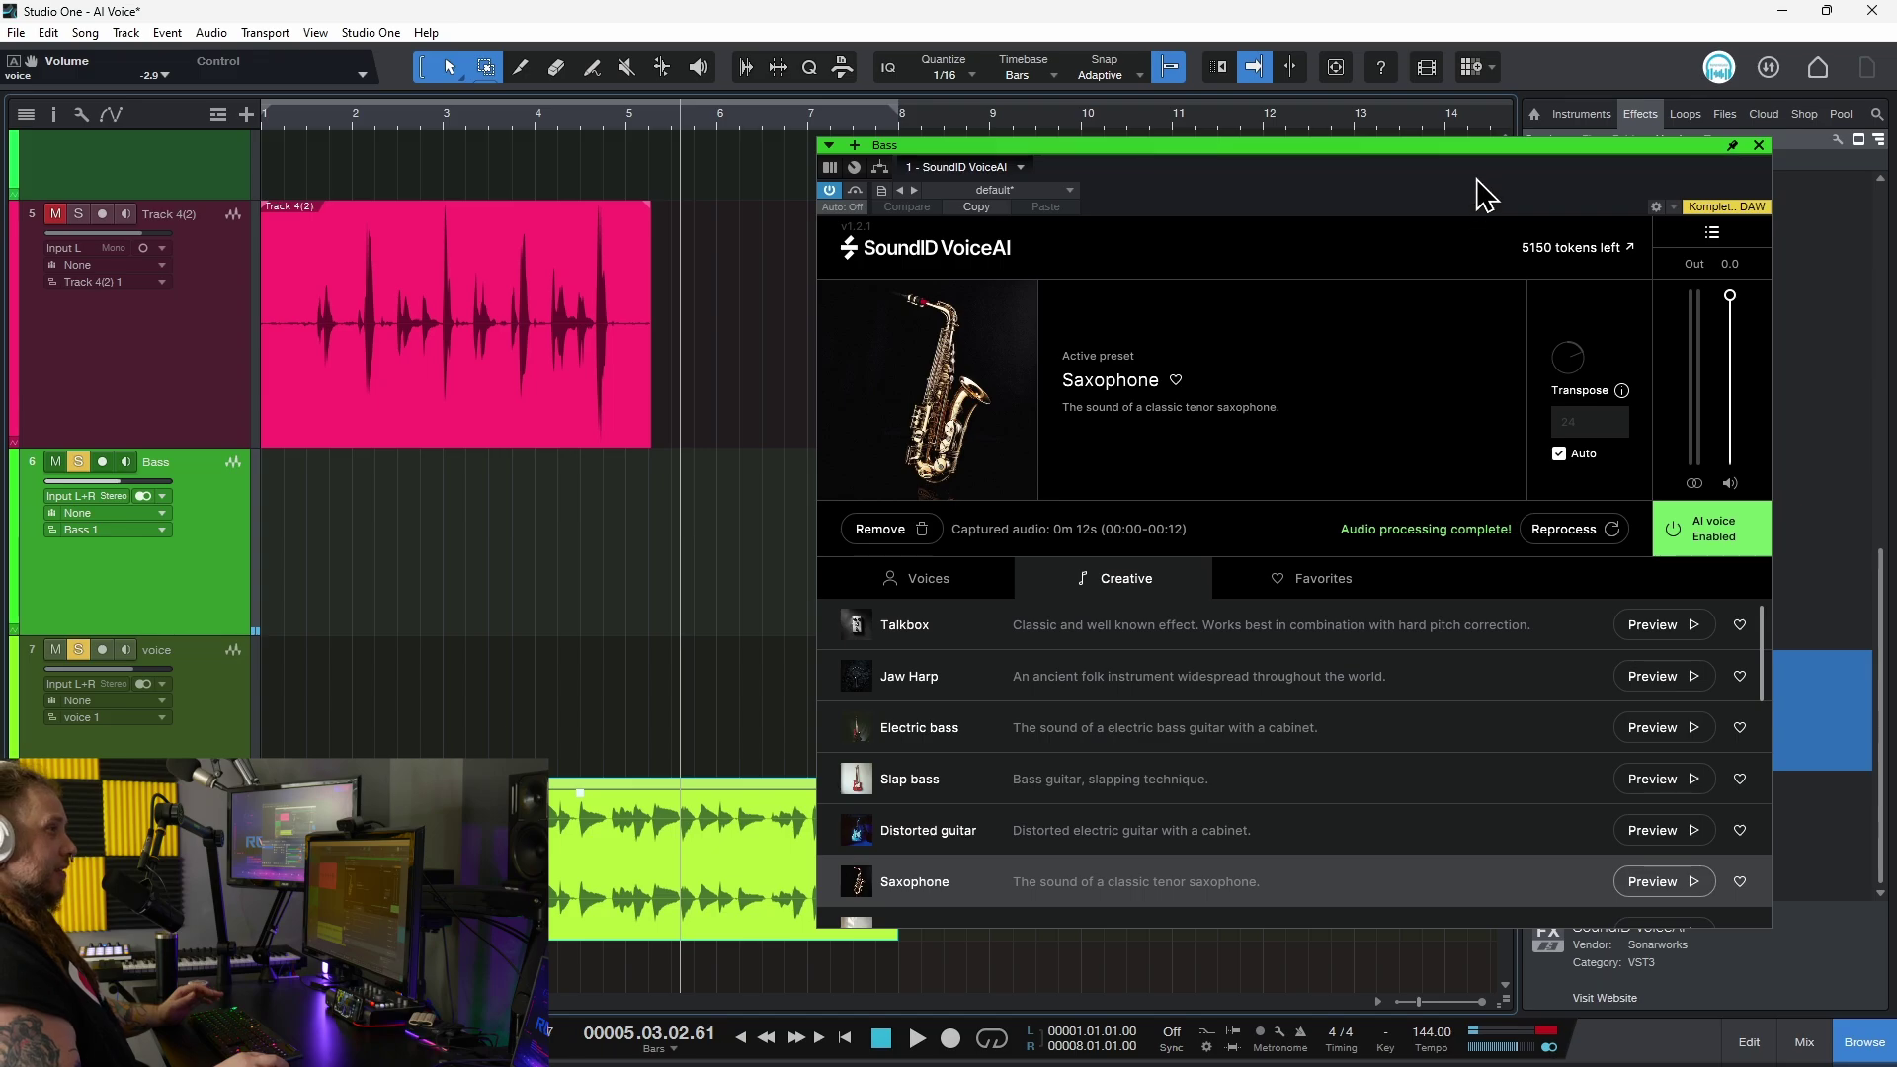
drag(1490, 146, 1480, 157)
key(Home)
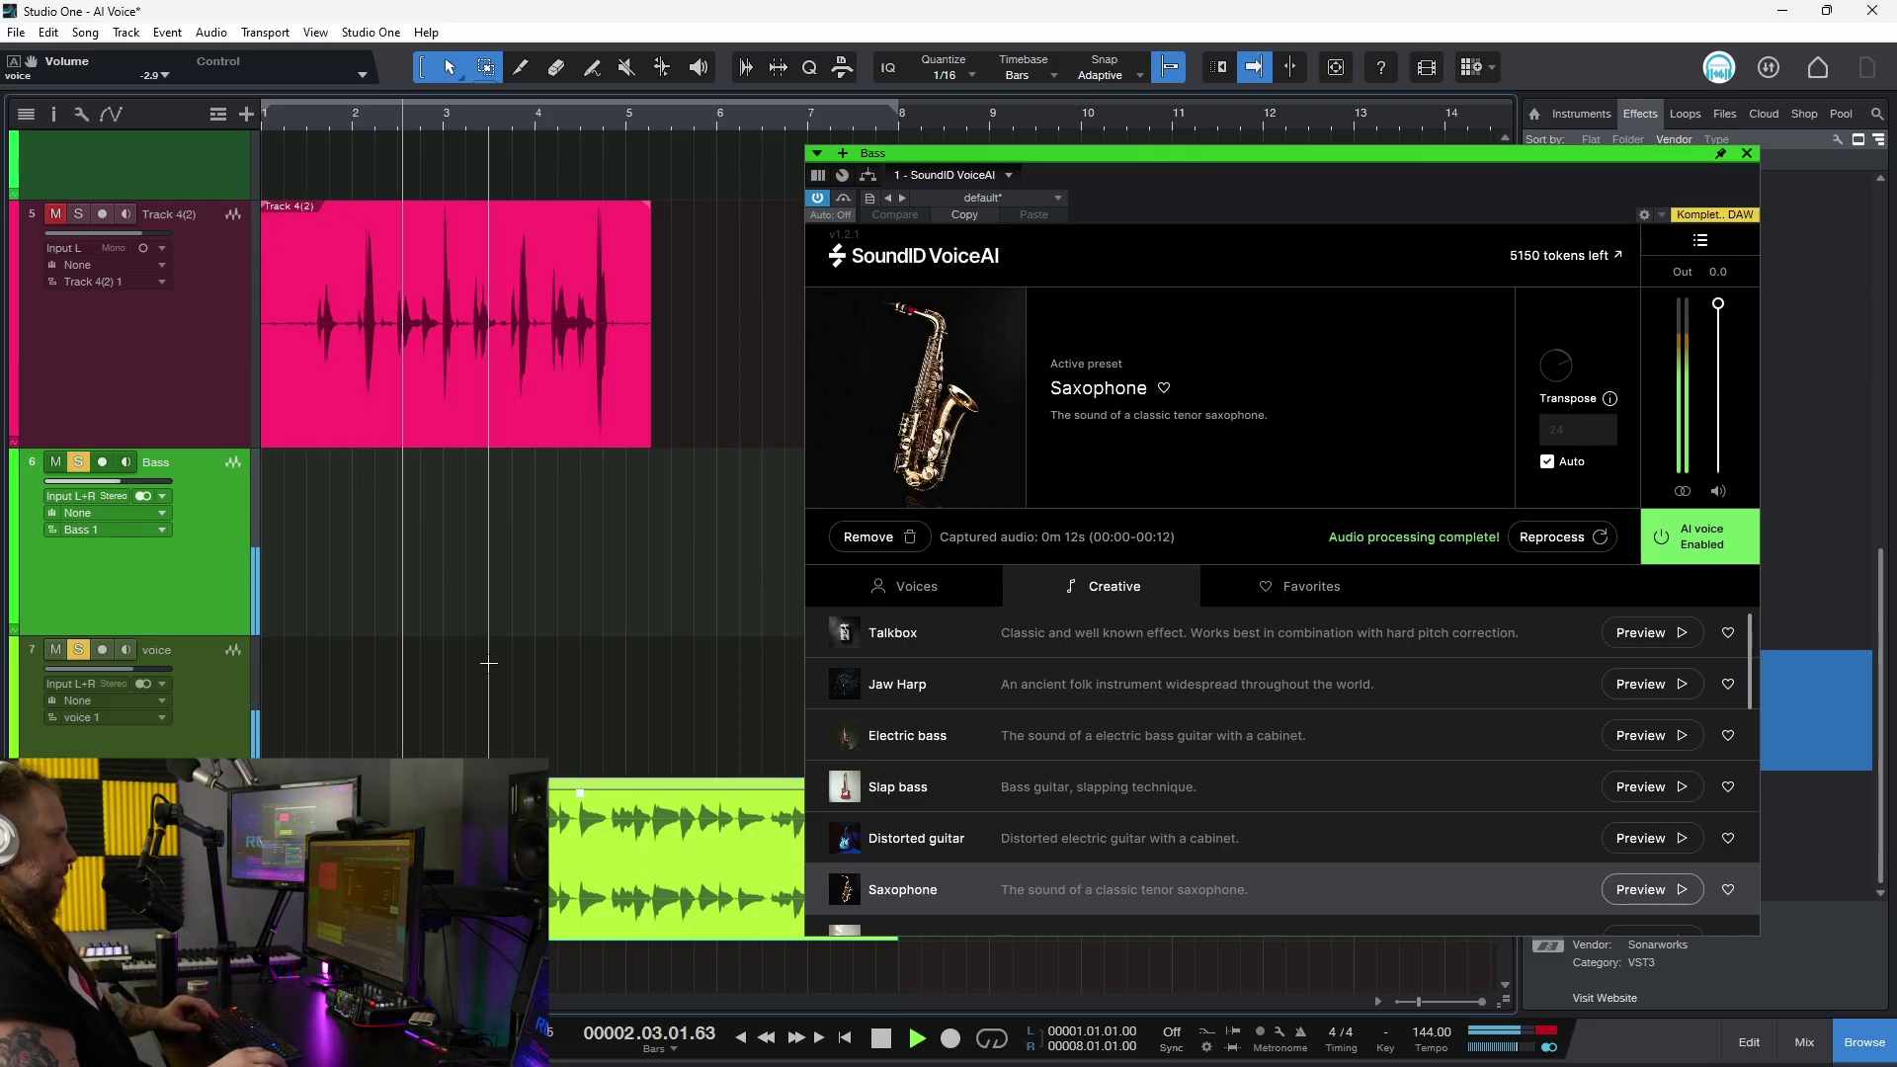
key(space)
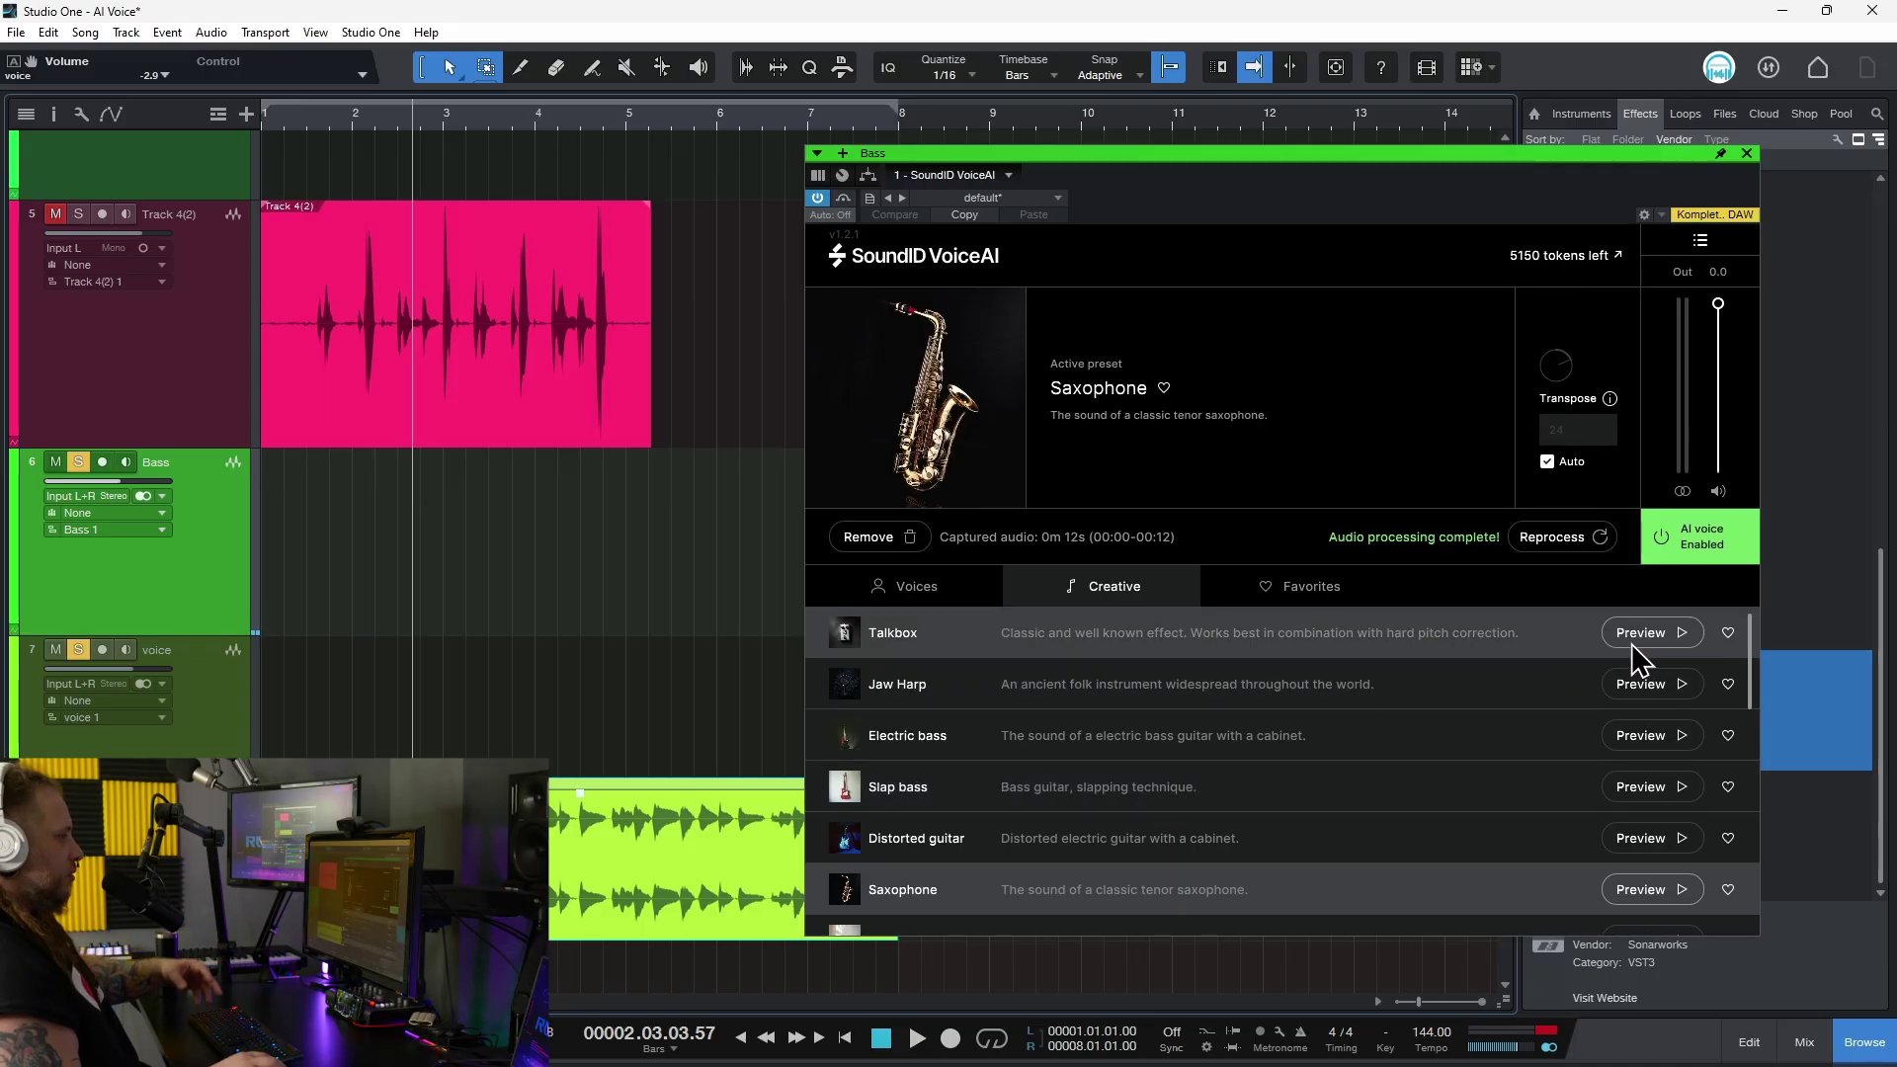
Browse the Creative and Voices presets in the Bass track's SoundID VoiceAI and look over the arrangement's tracks.
scroll(1469, 732, down, 5)
scroll(1468, 732, up, 5)
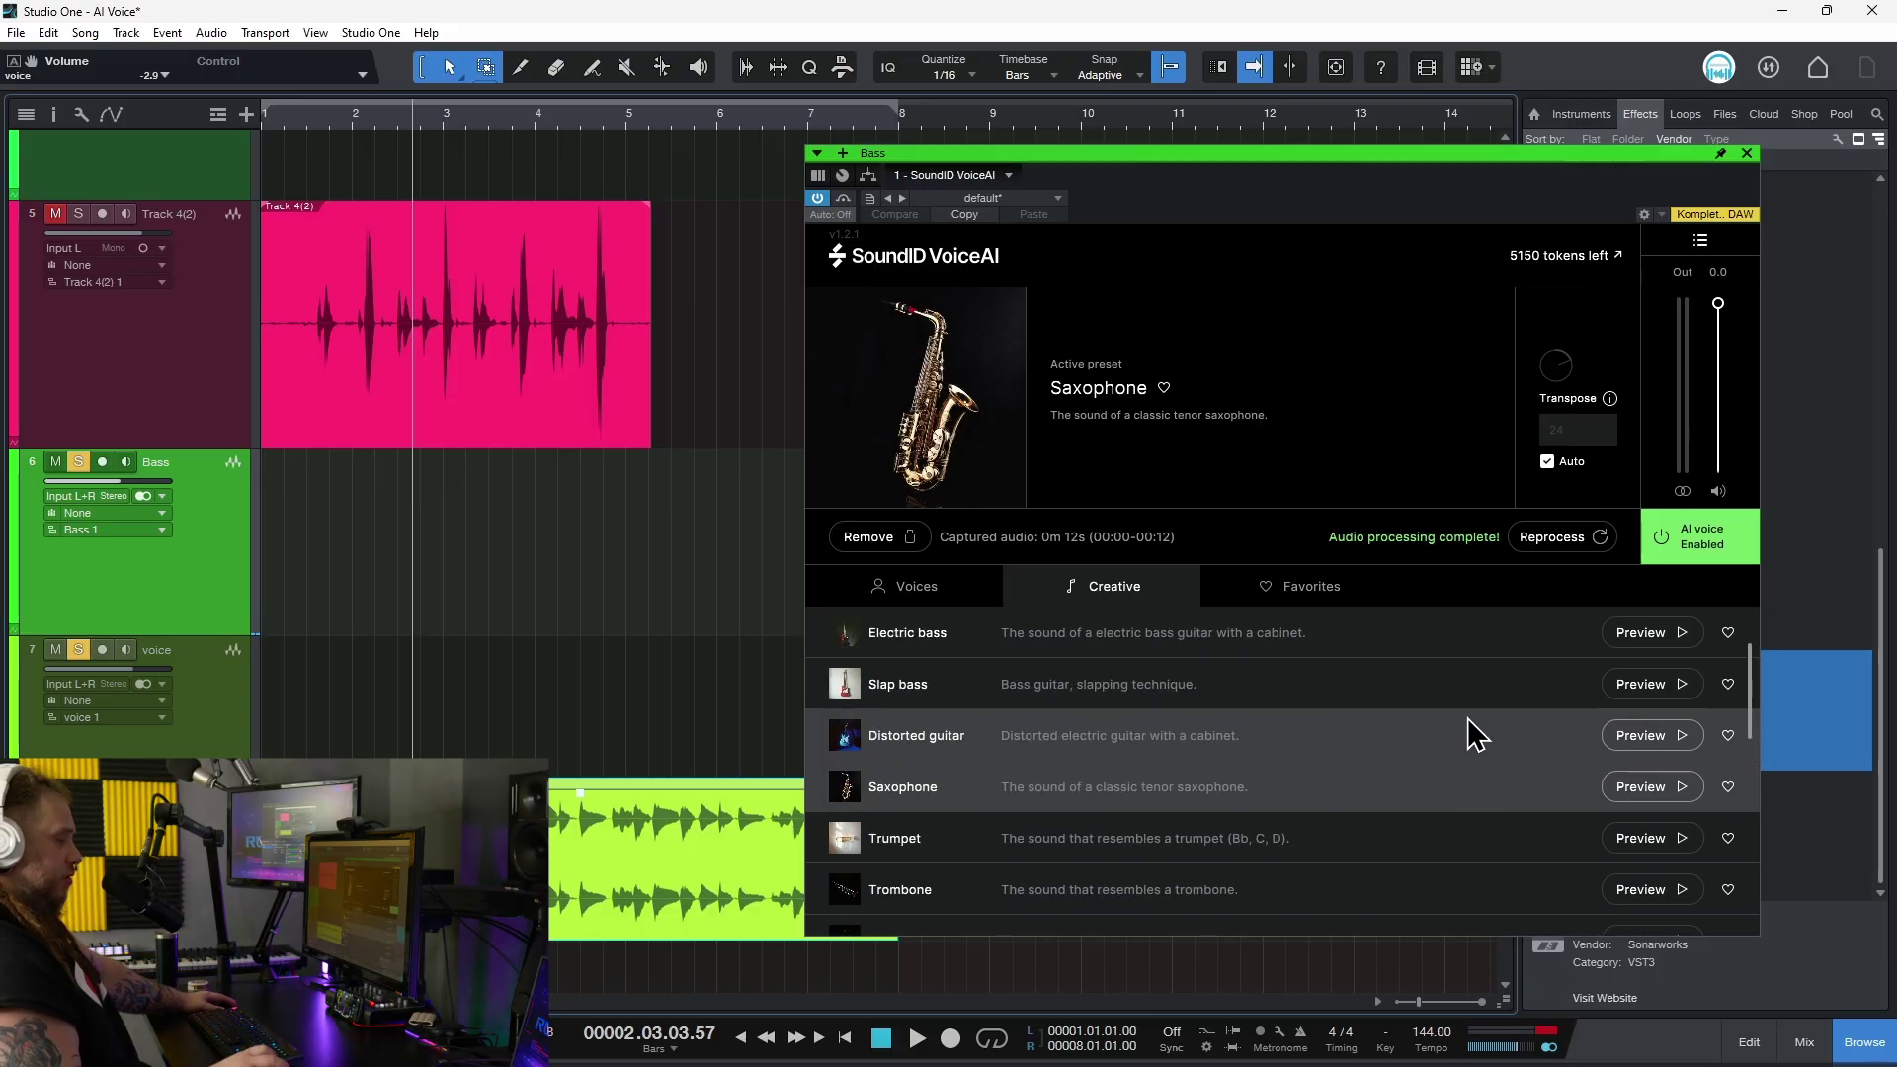
click(929, 592)
scroll(1194, 786, down, 5)
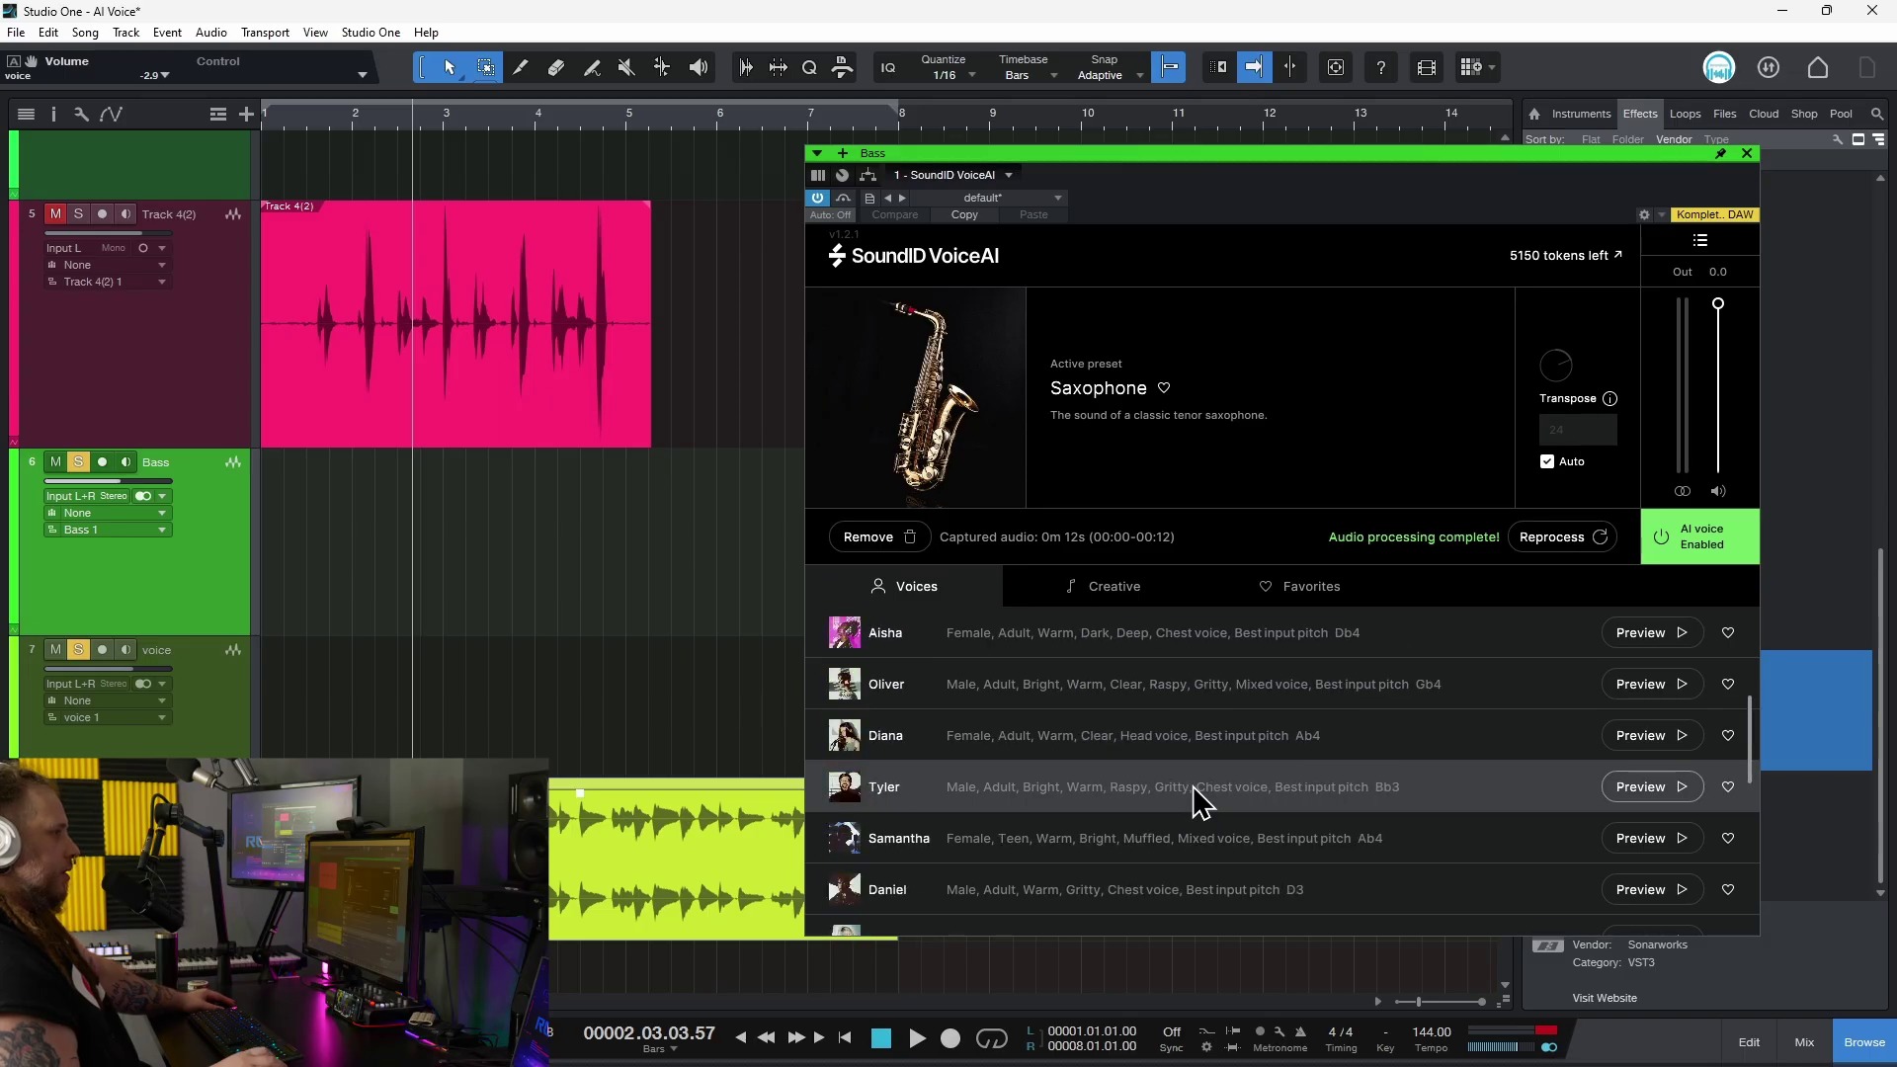
scroll(1193, 785, down, 5)
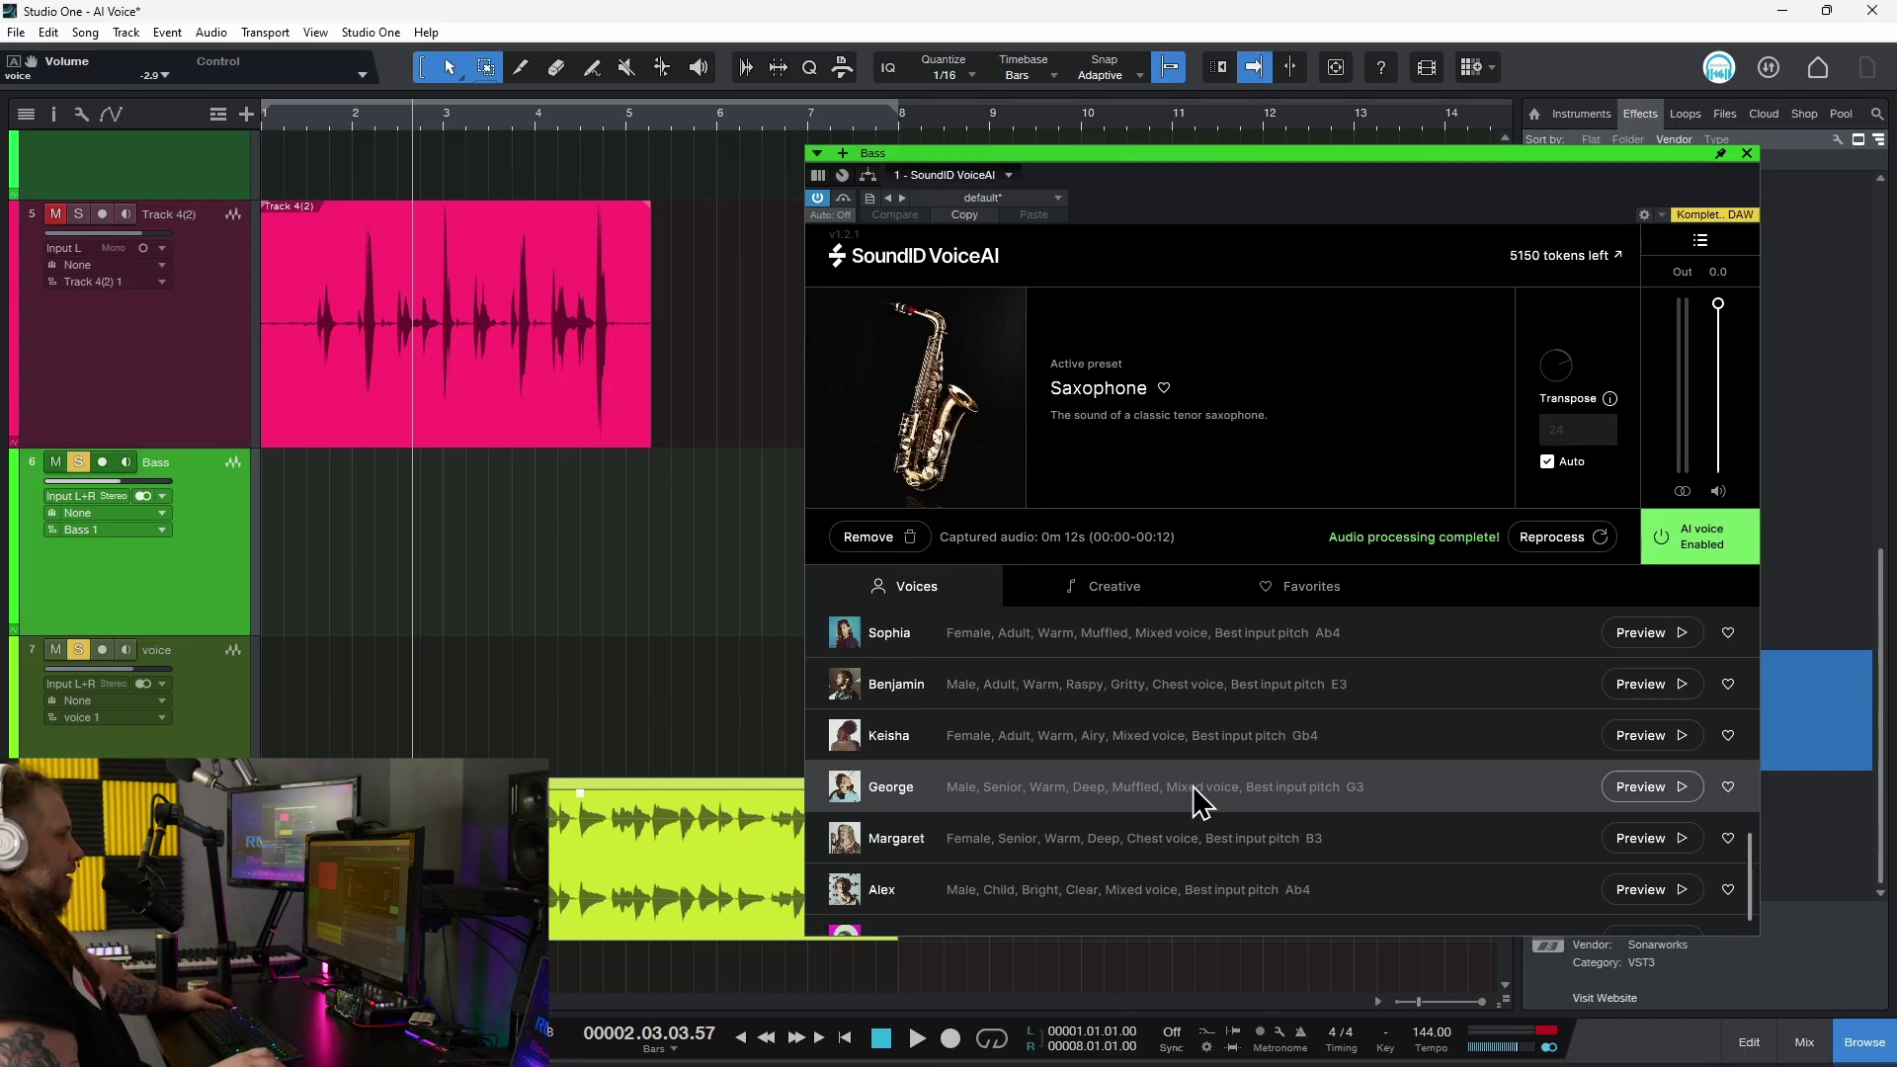
scroll(1193, 785, up, 10)
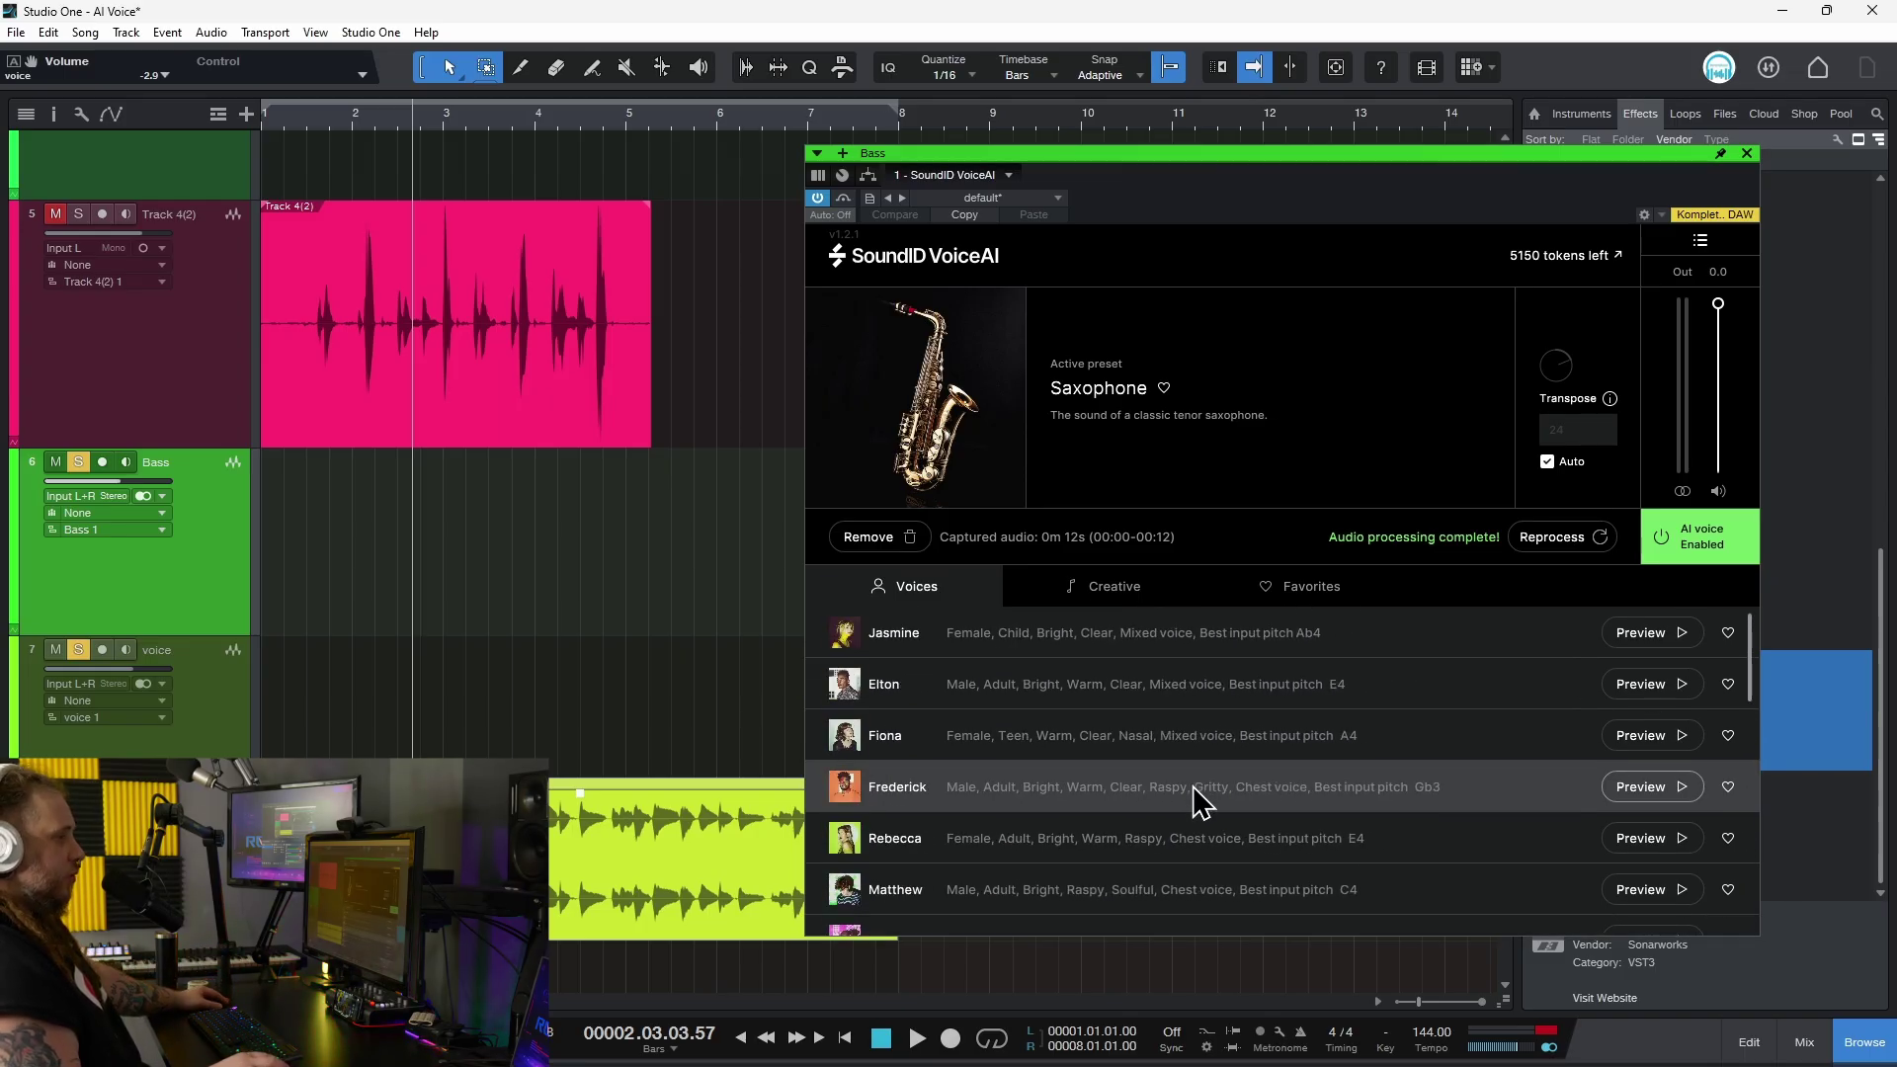
scroll(440, 529, up, 8)
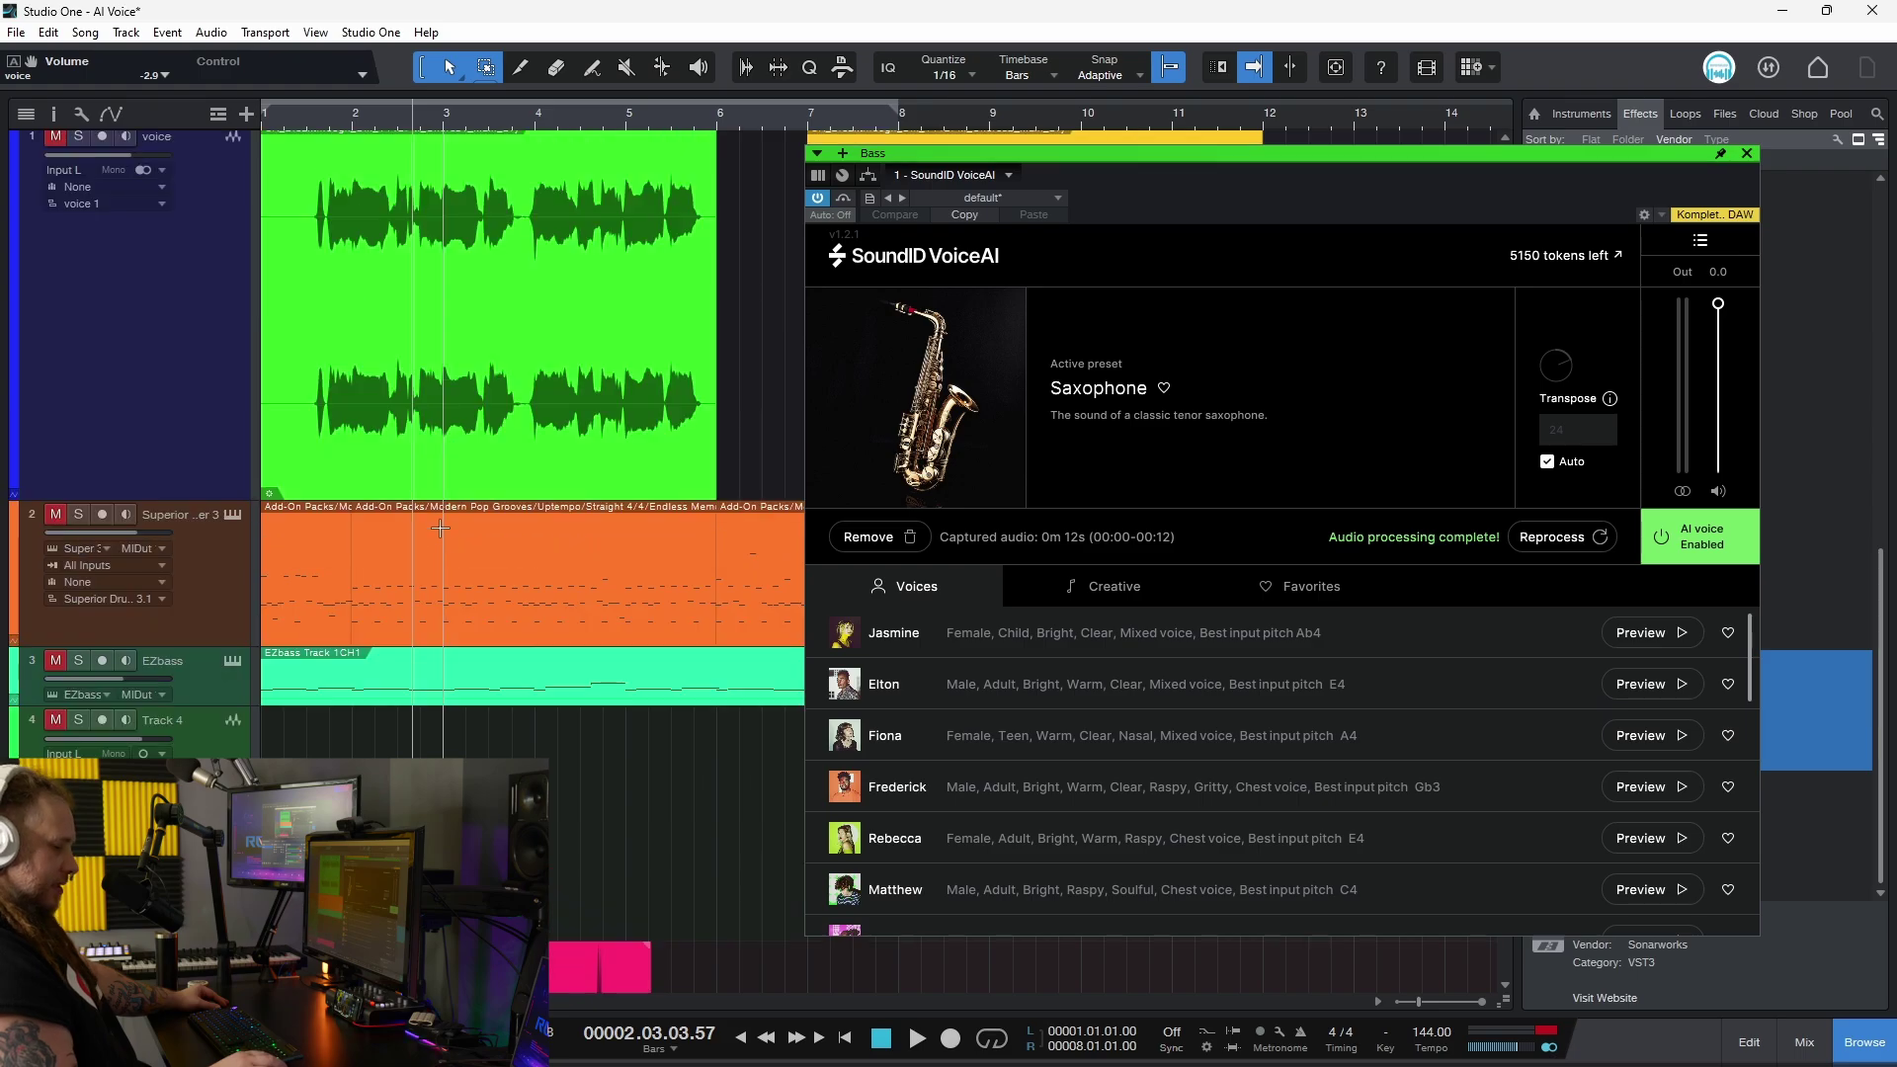
scroll(440, 528, down, 4)
key(comma)
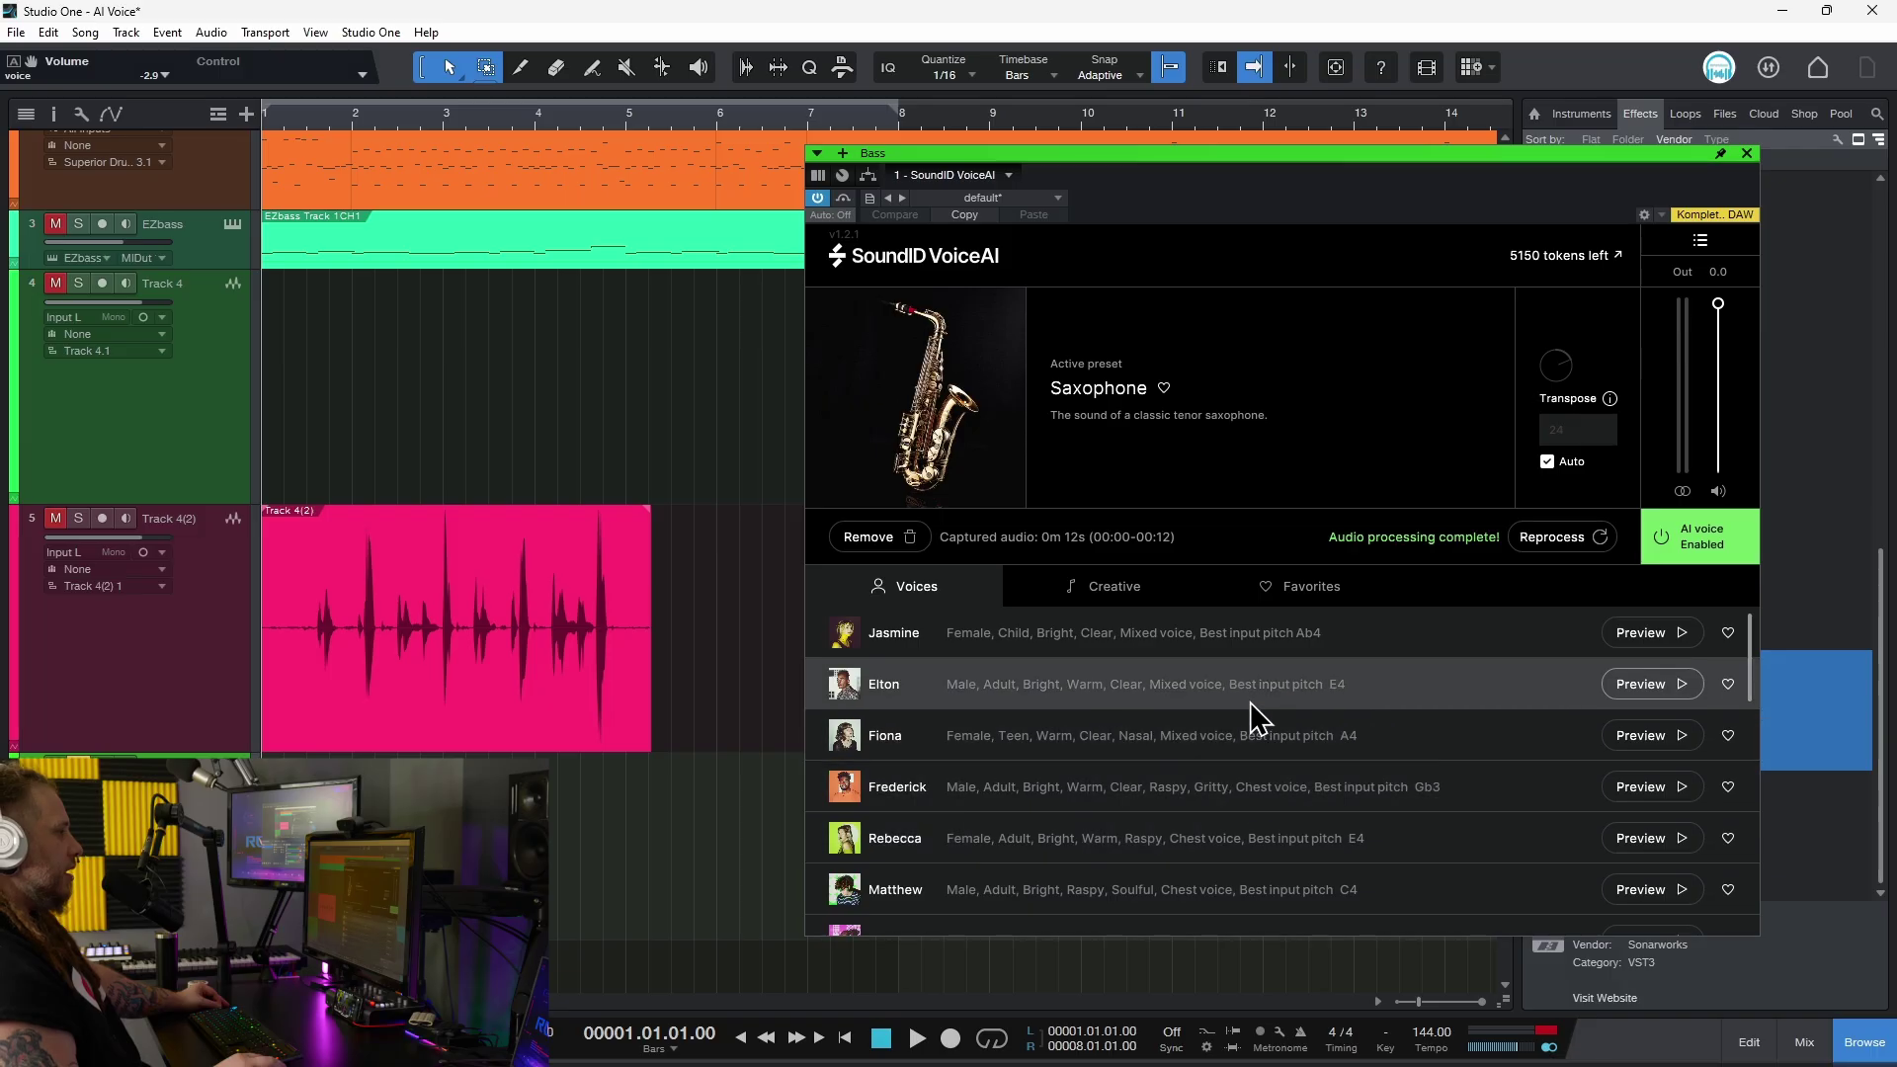
Load the Fiona voice preset in the Bass track's SoundID VoiceAI and listen to its preview.
click(1182, 744)
click(1634, 736)
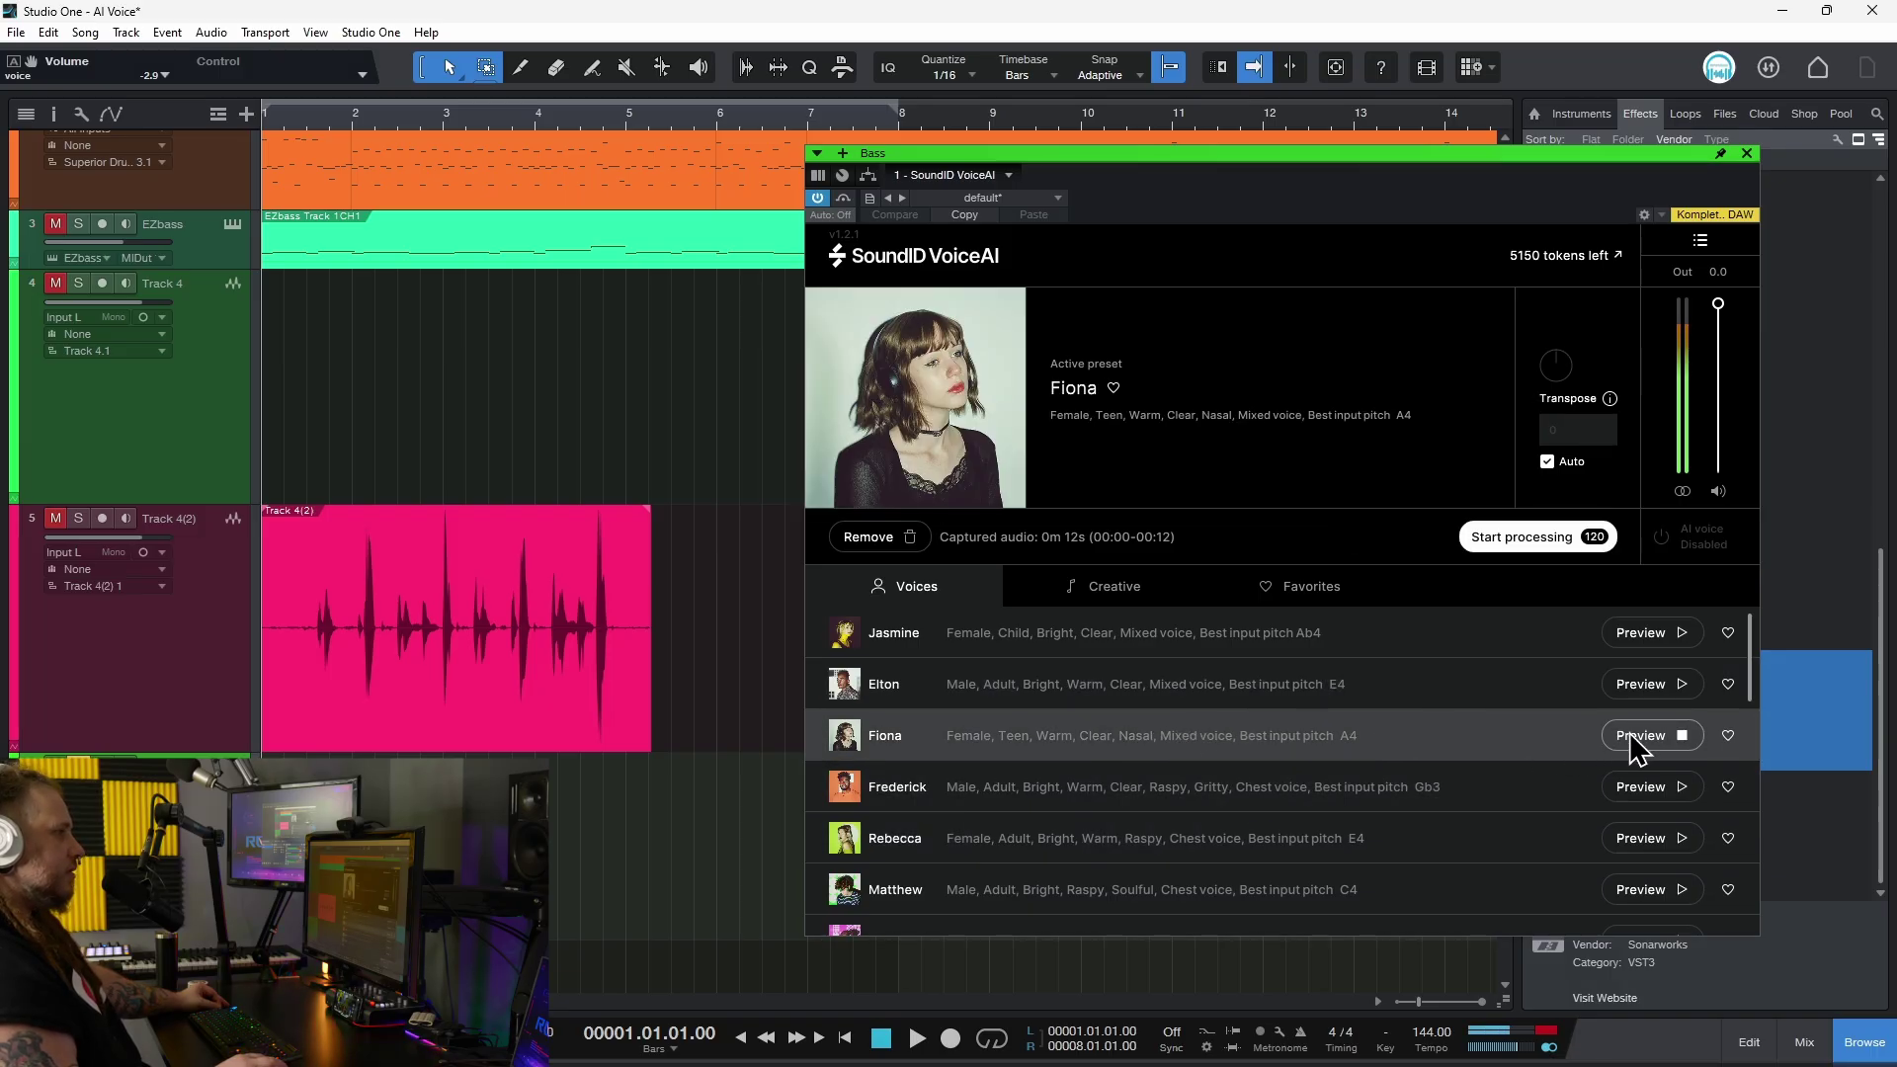
click(1631, 741)
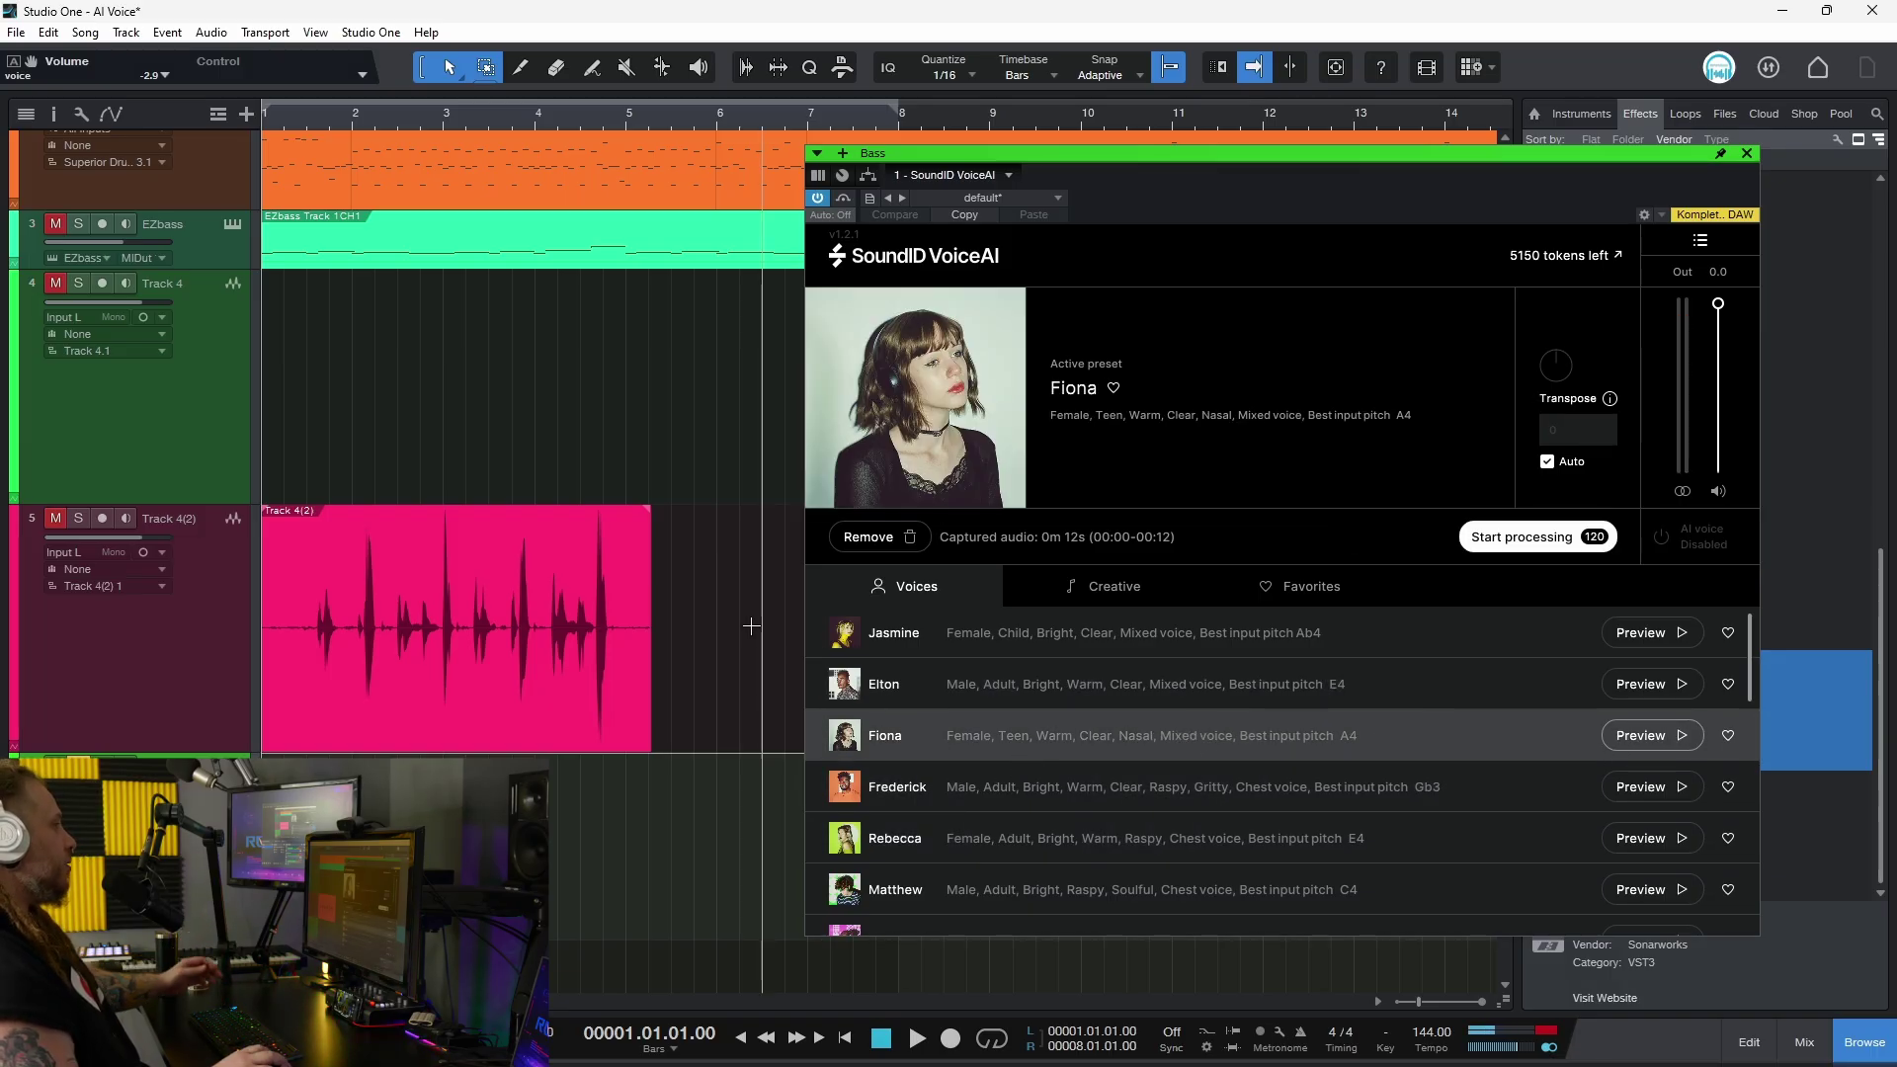
scroll(751, 625, up, 5)
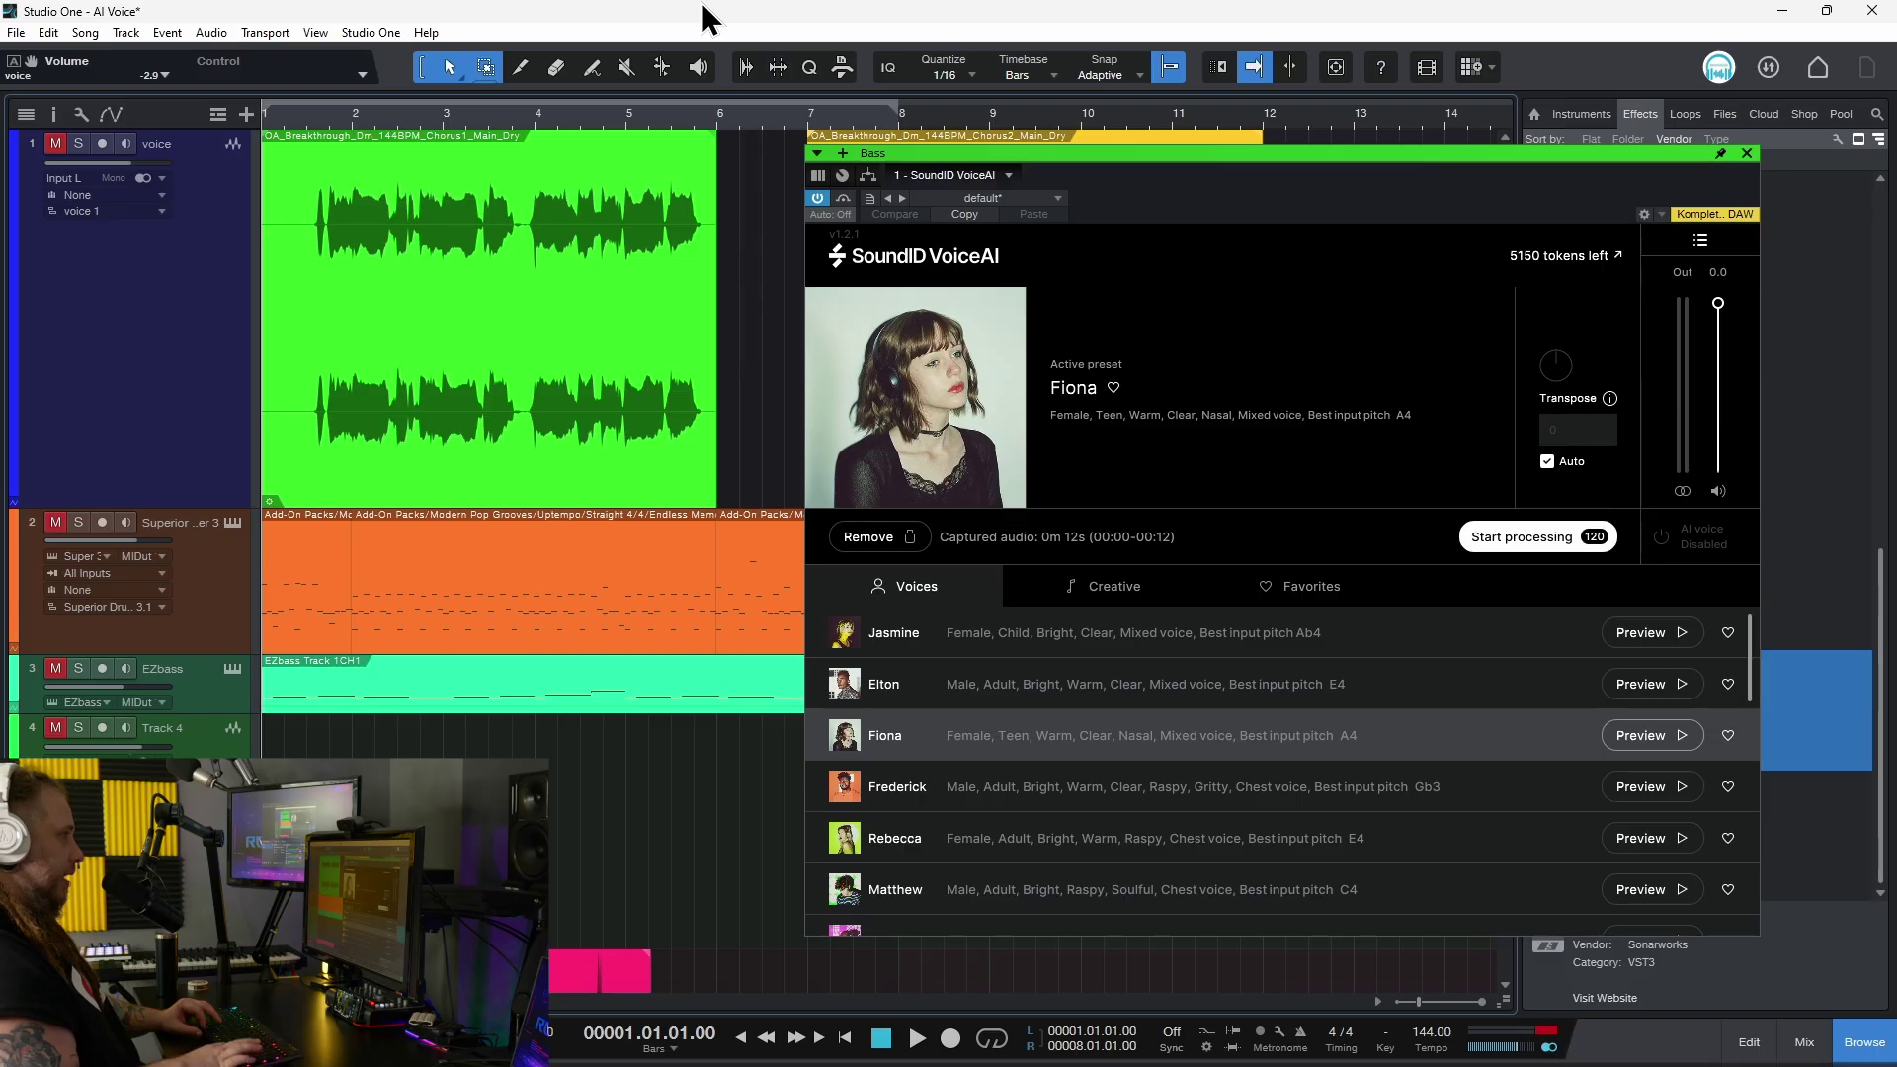
drag(1494, 160, 1433, 164)
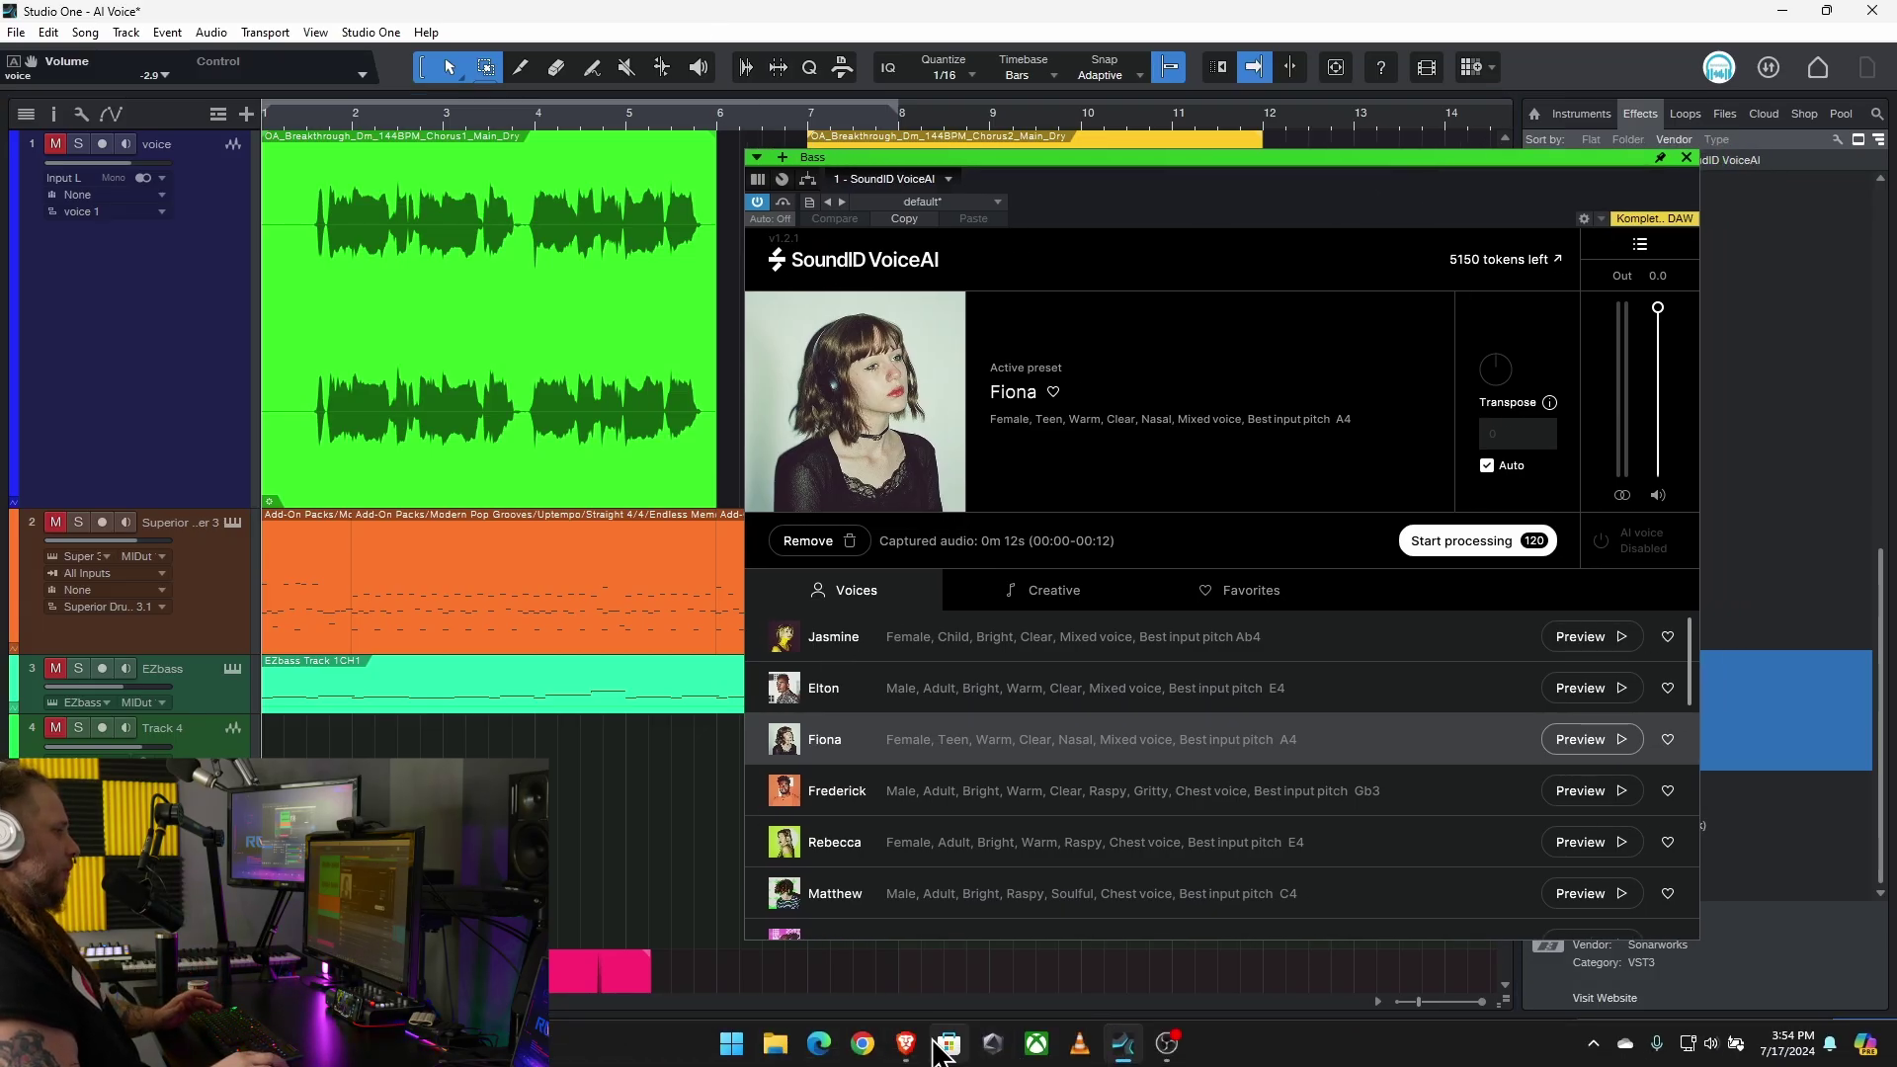
Switch to the web browser's SoundID VoiceAI product page and go to its pricing section.
click(905, 1053)
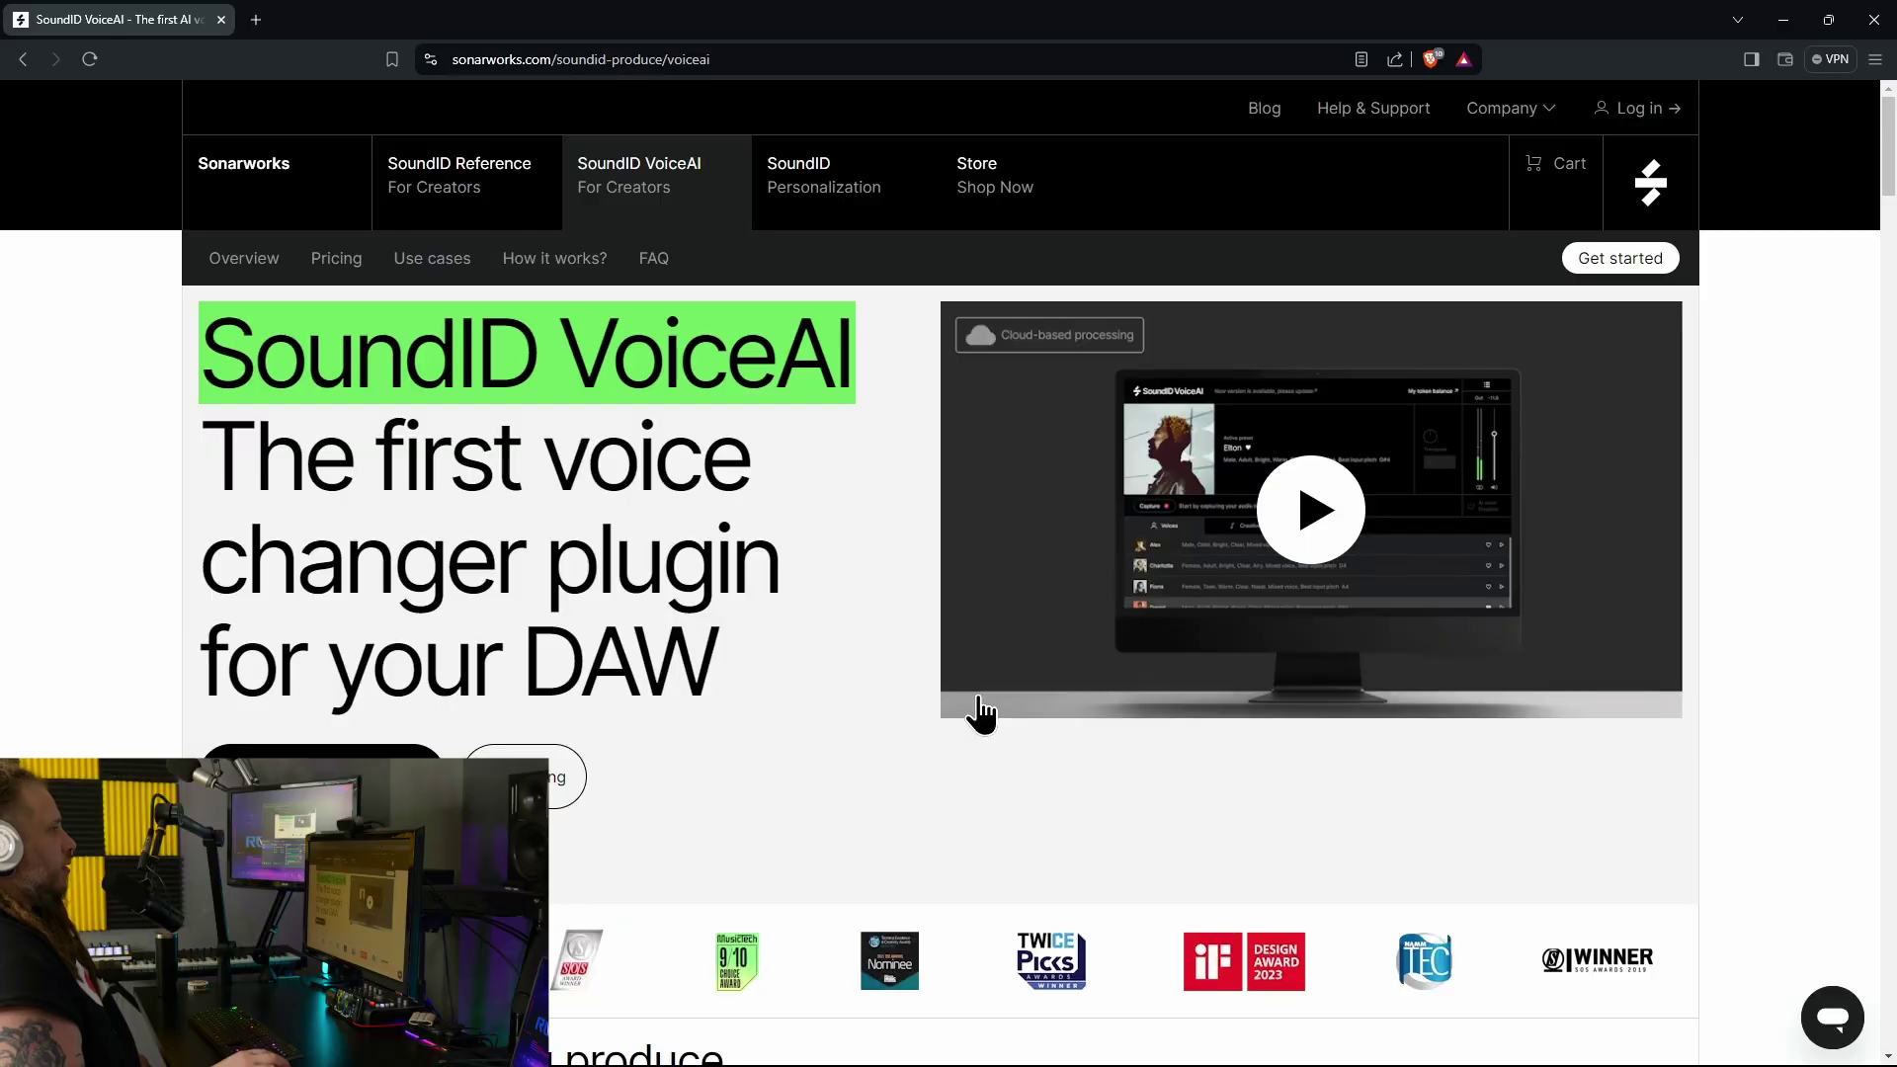
scroll(938, 652, down, 2)
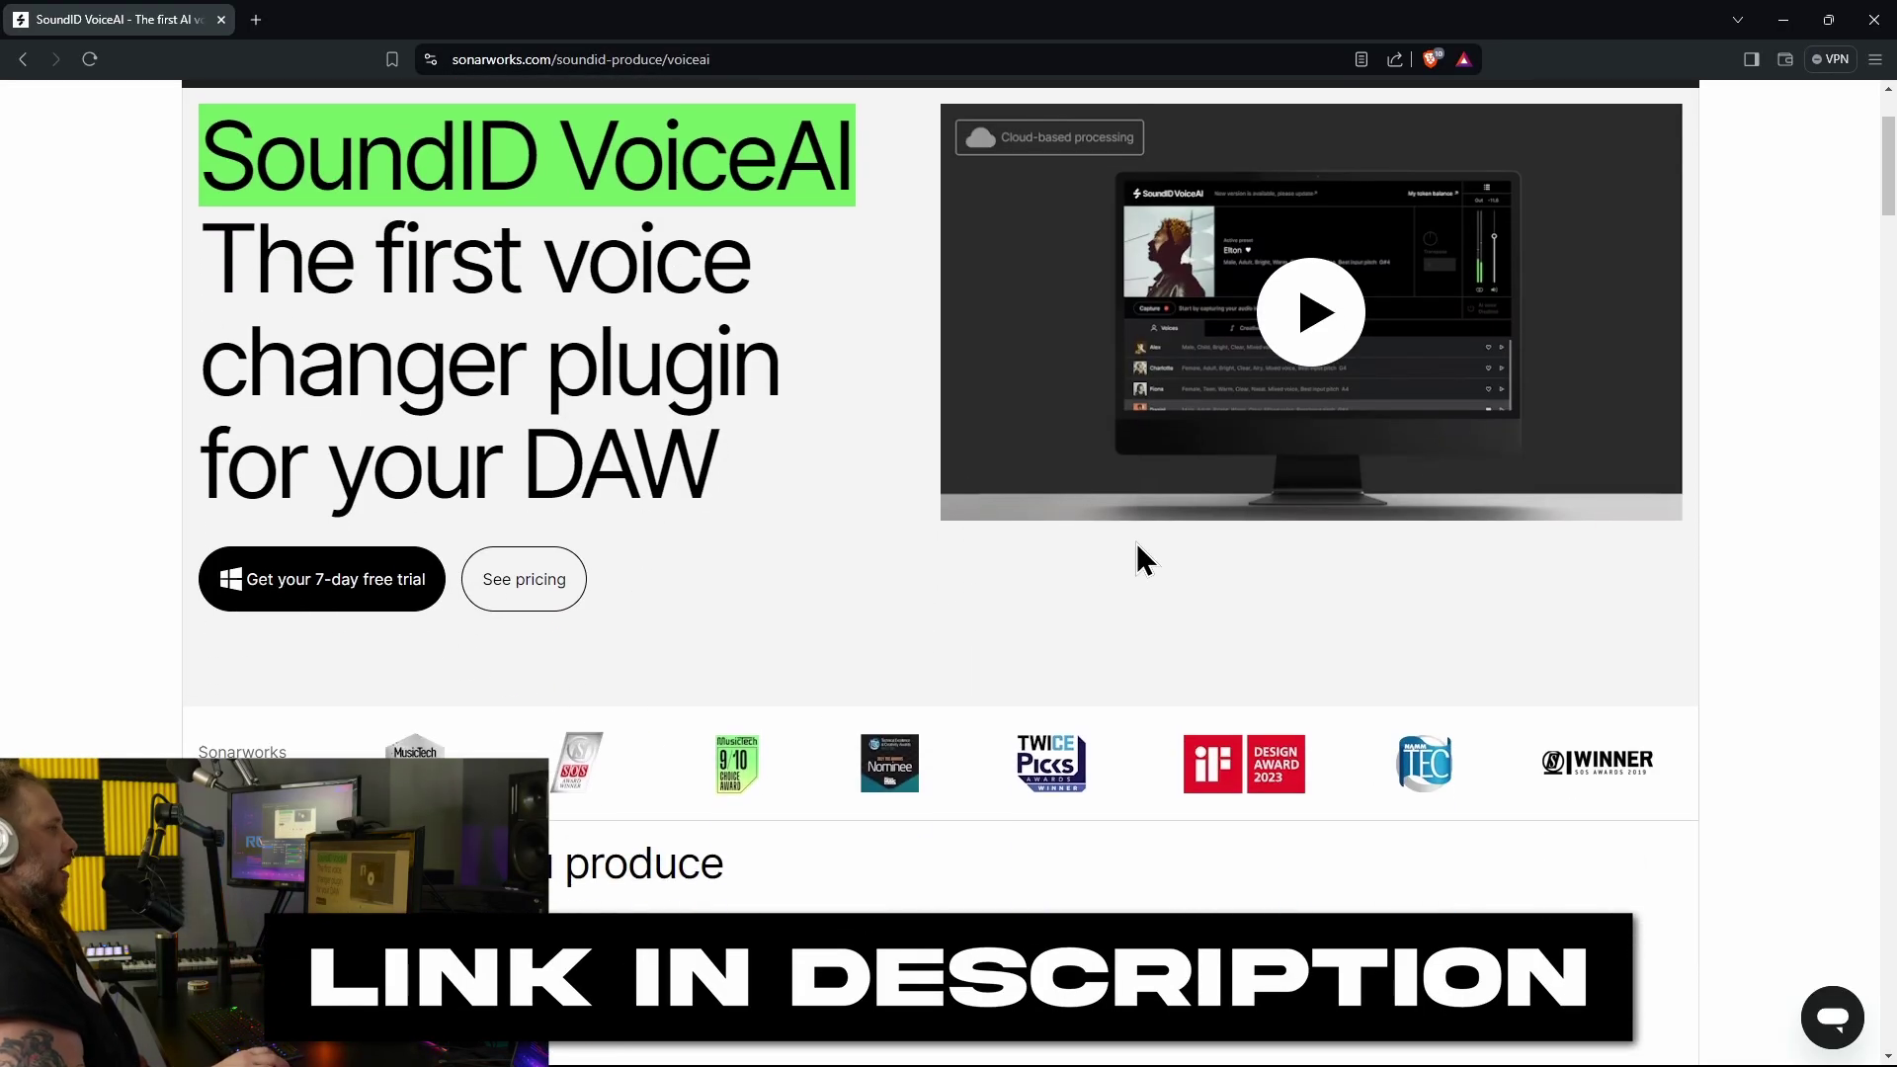
scroll(1141, 559, up, 2)
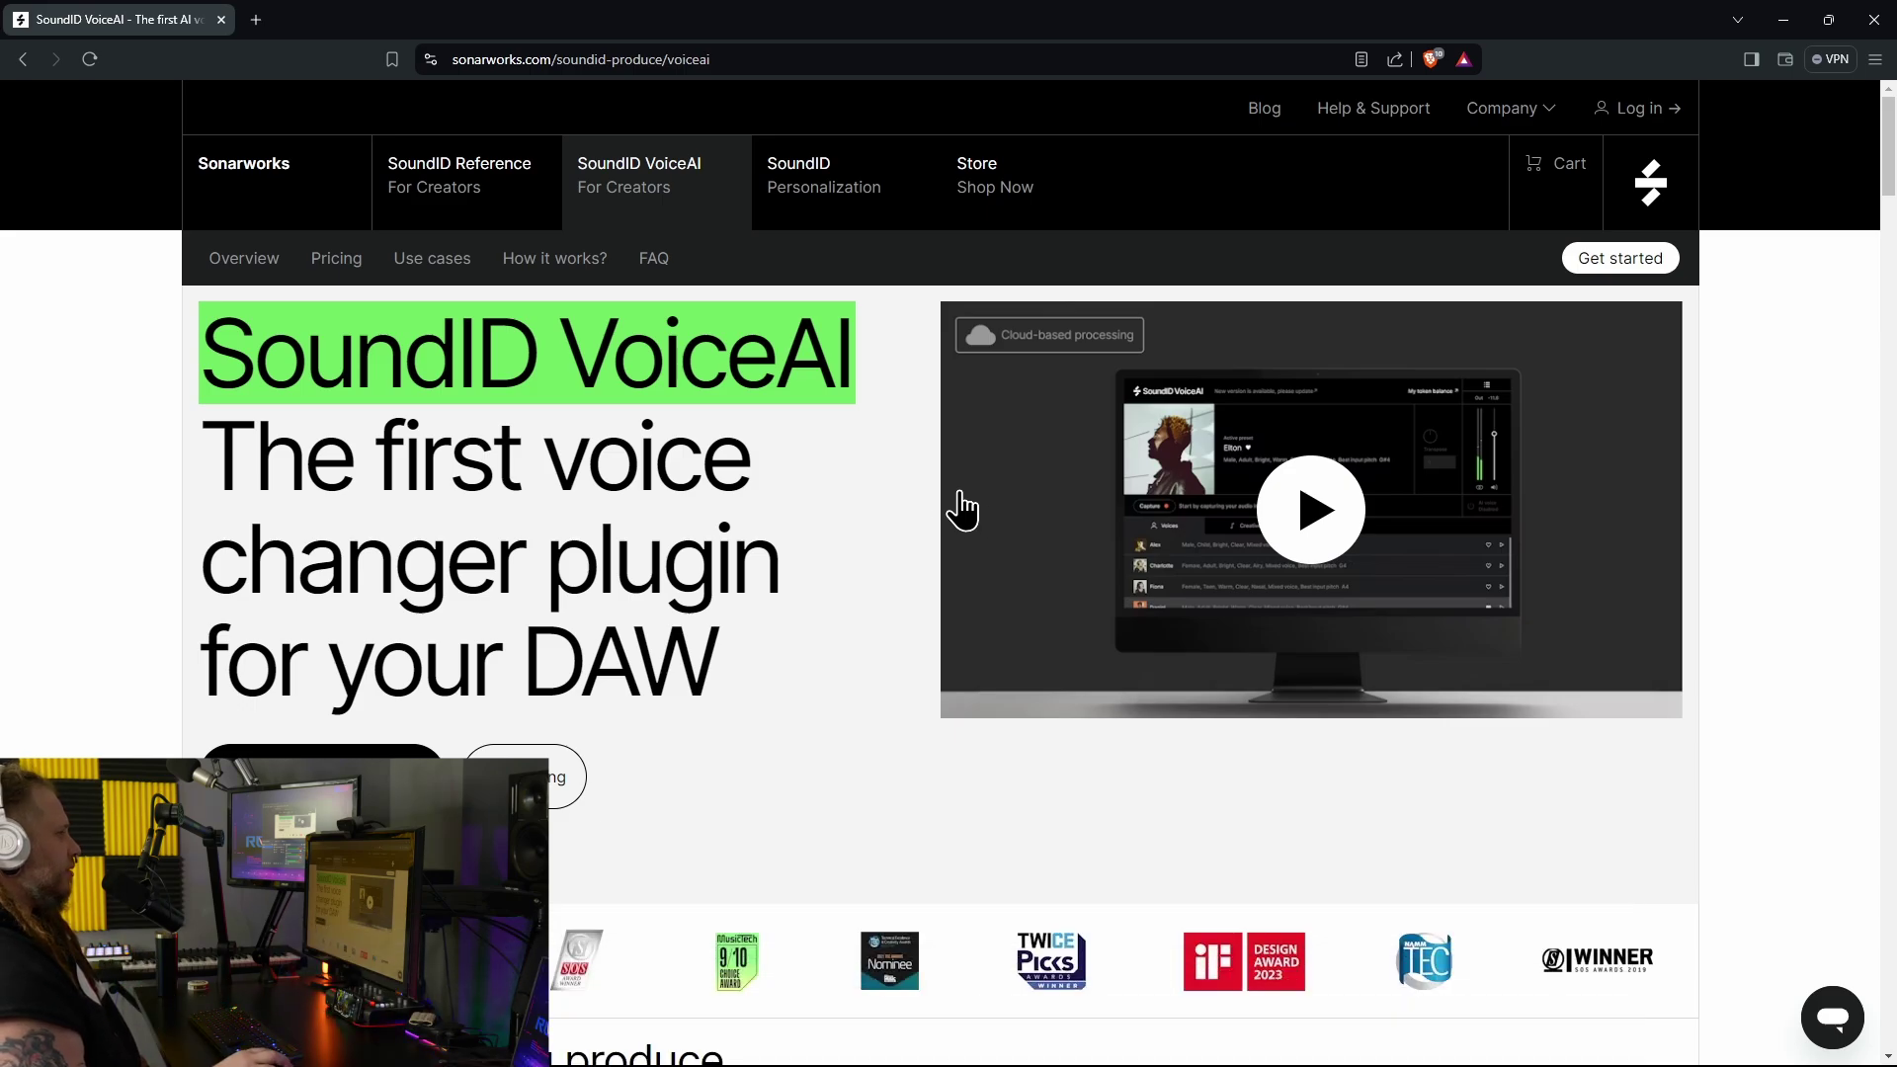
scroll(906, 513, down, 4)
click(520, 484)
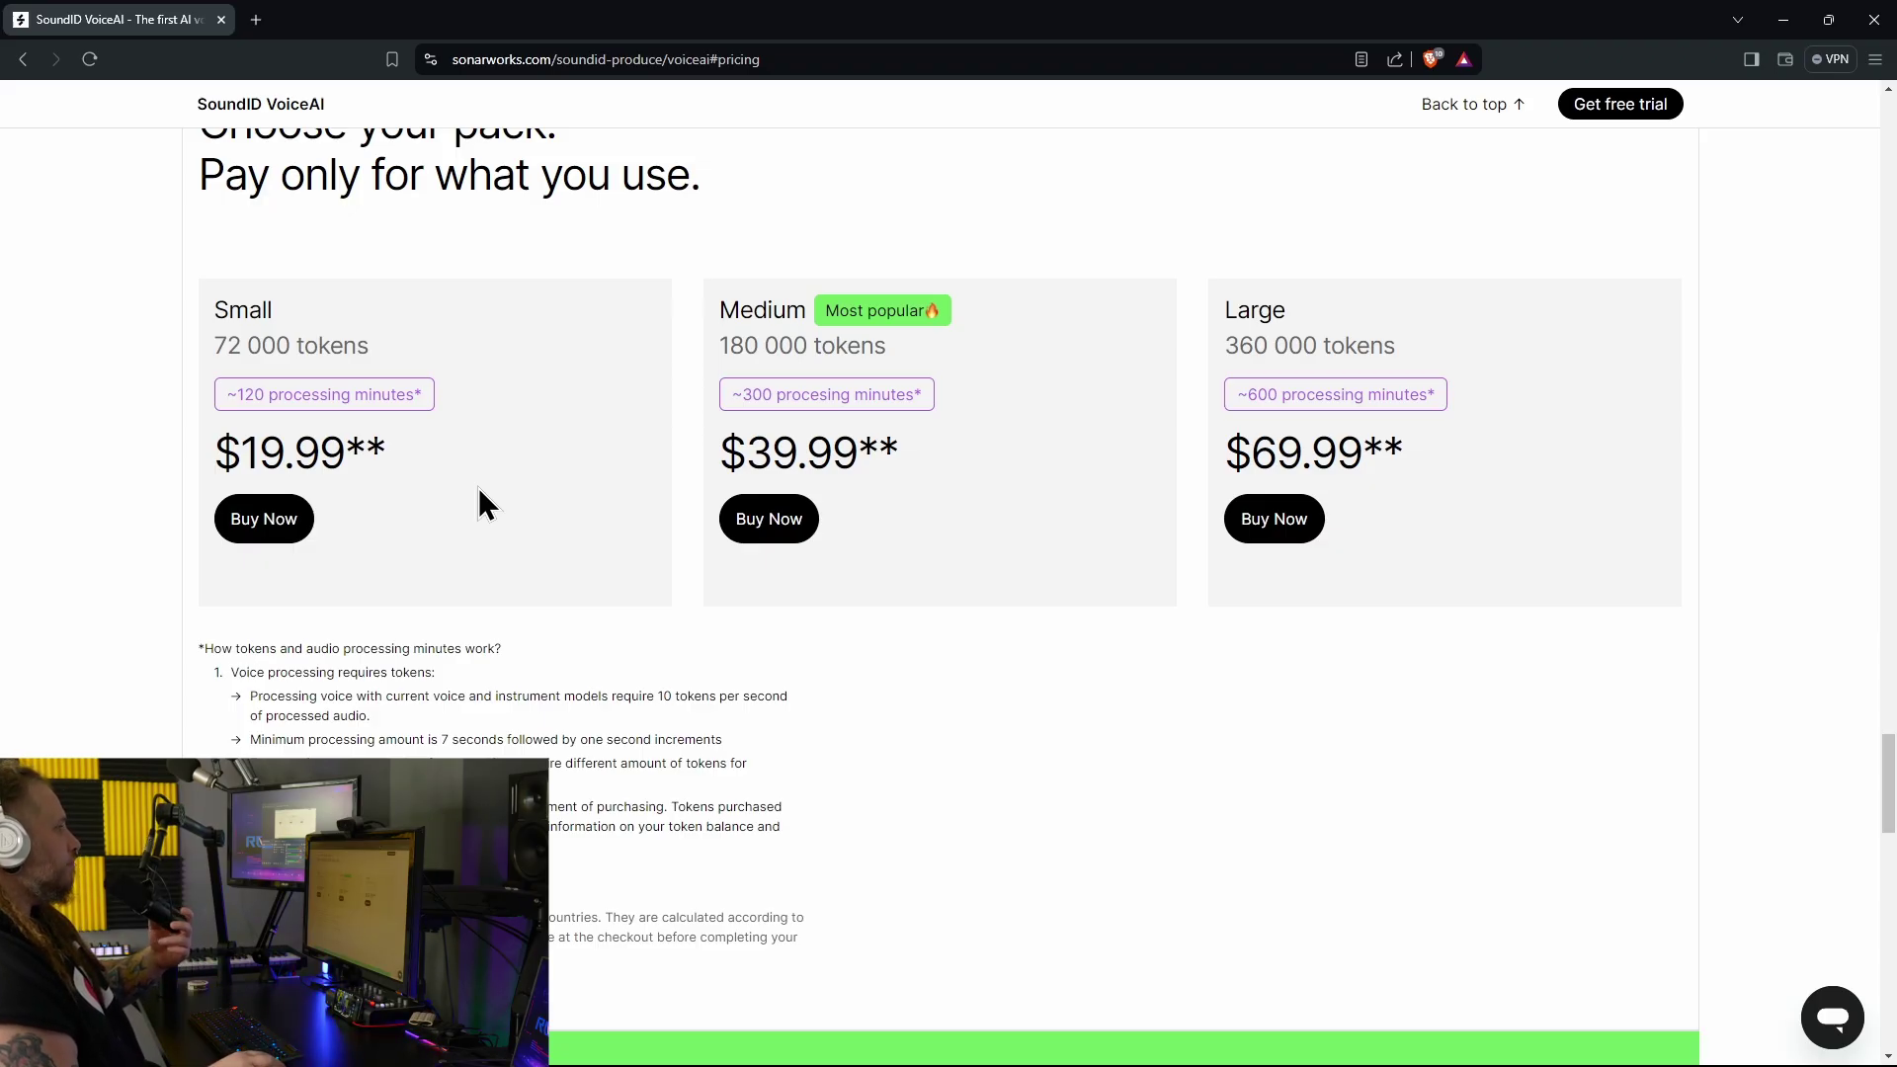
Examine the Small, Medium and Large token packs, the token usage notes, the free trial offer and the frequently asked questions.
scroll(478, 488, up, 2)
scroll(622, 555, down, 1)
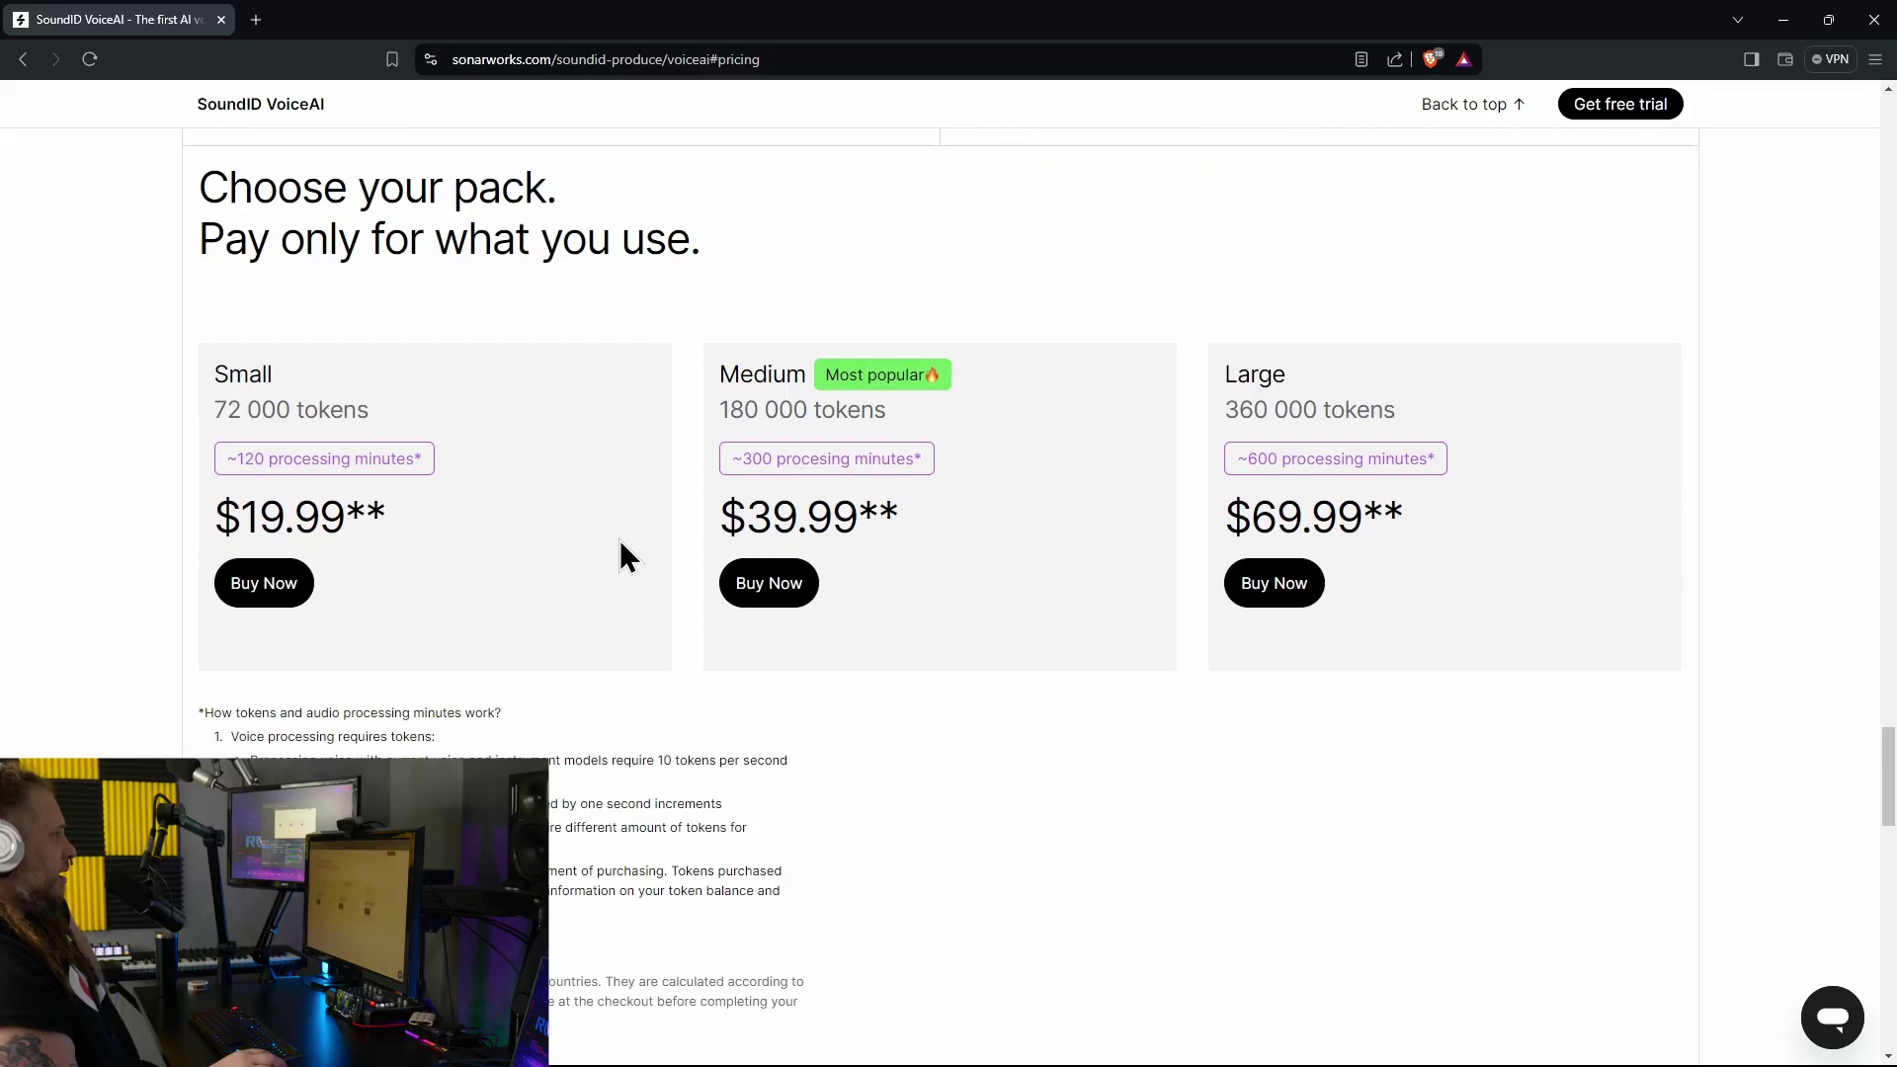
scroll(622, 555, down, 1)
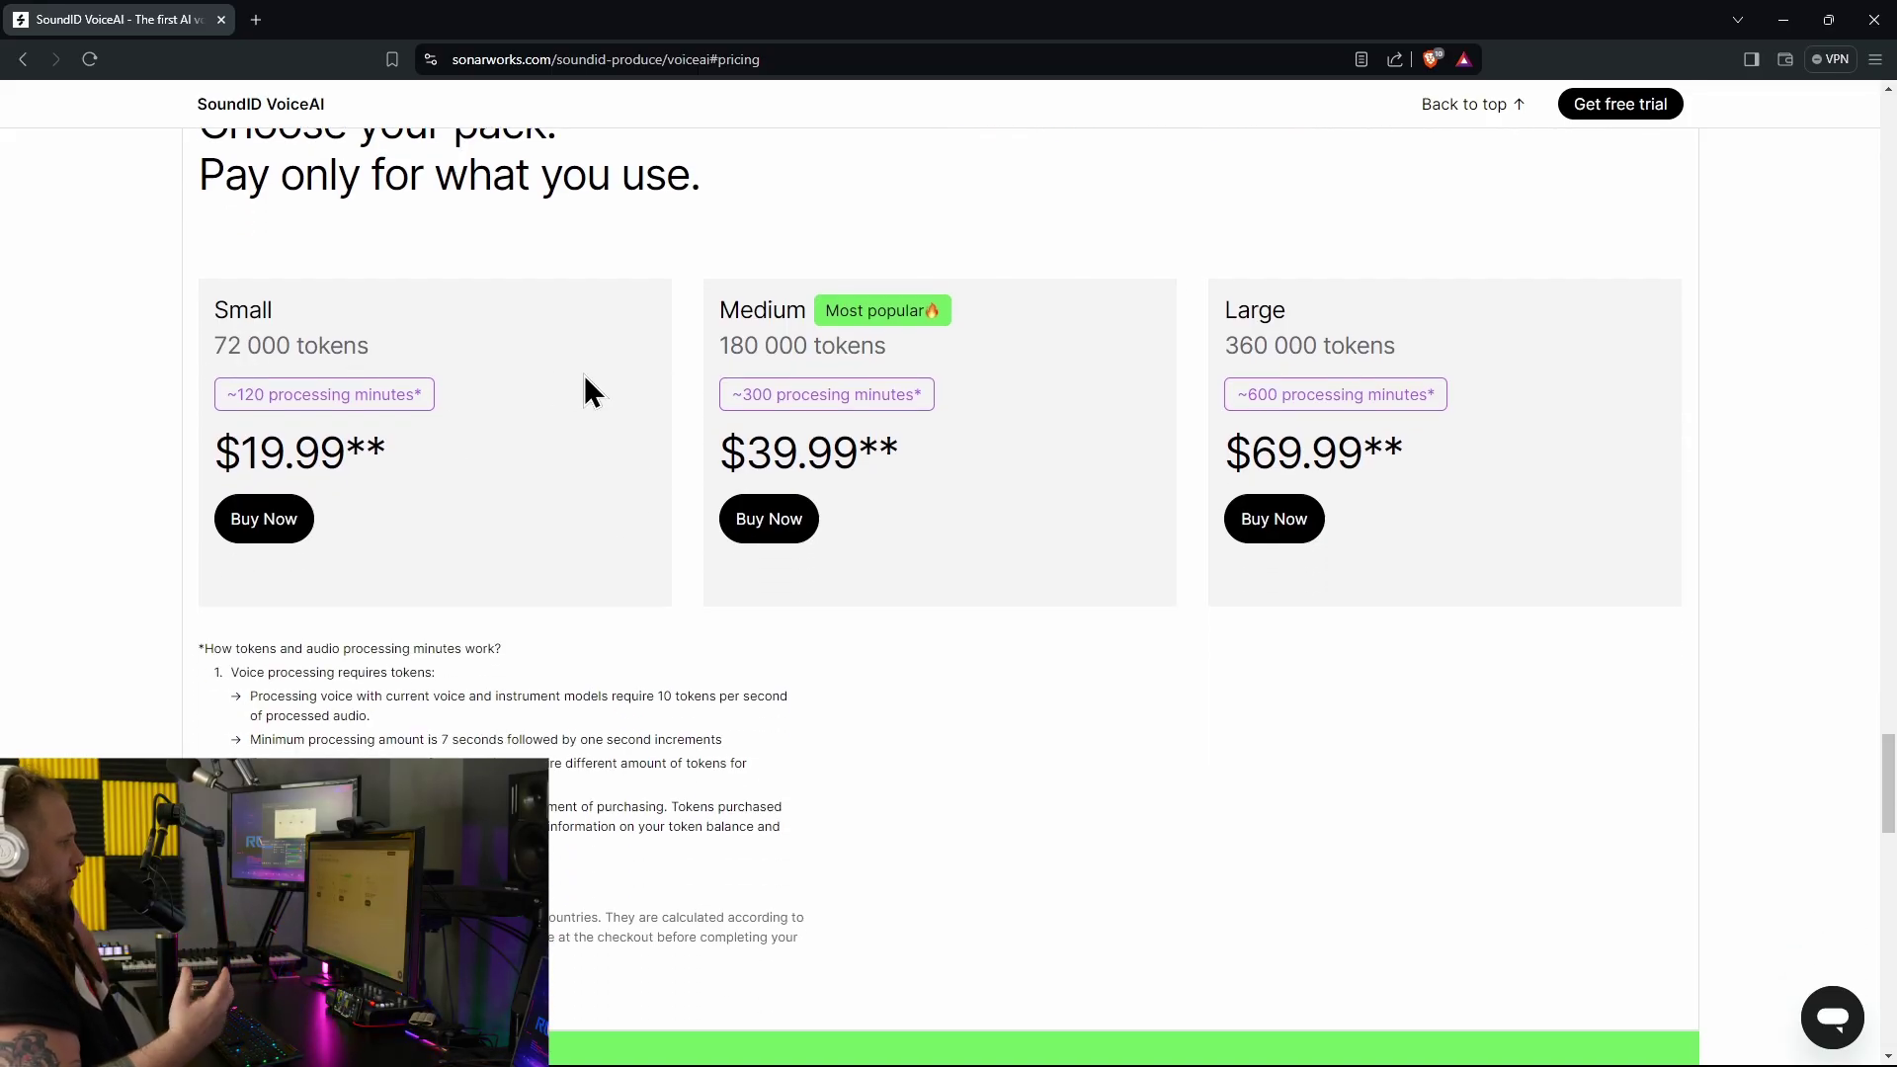
scroll(721, 474, down, 8)
scroll(854, 452, down, 2)
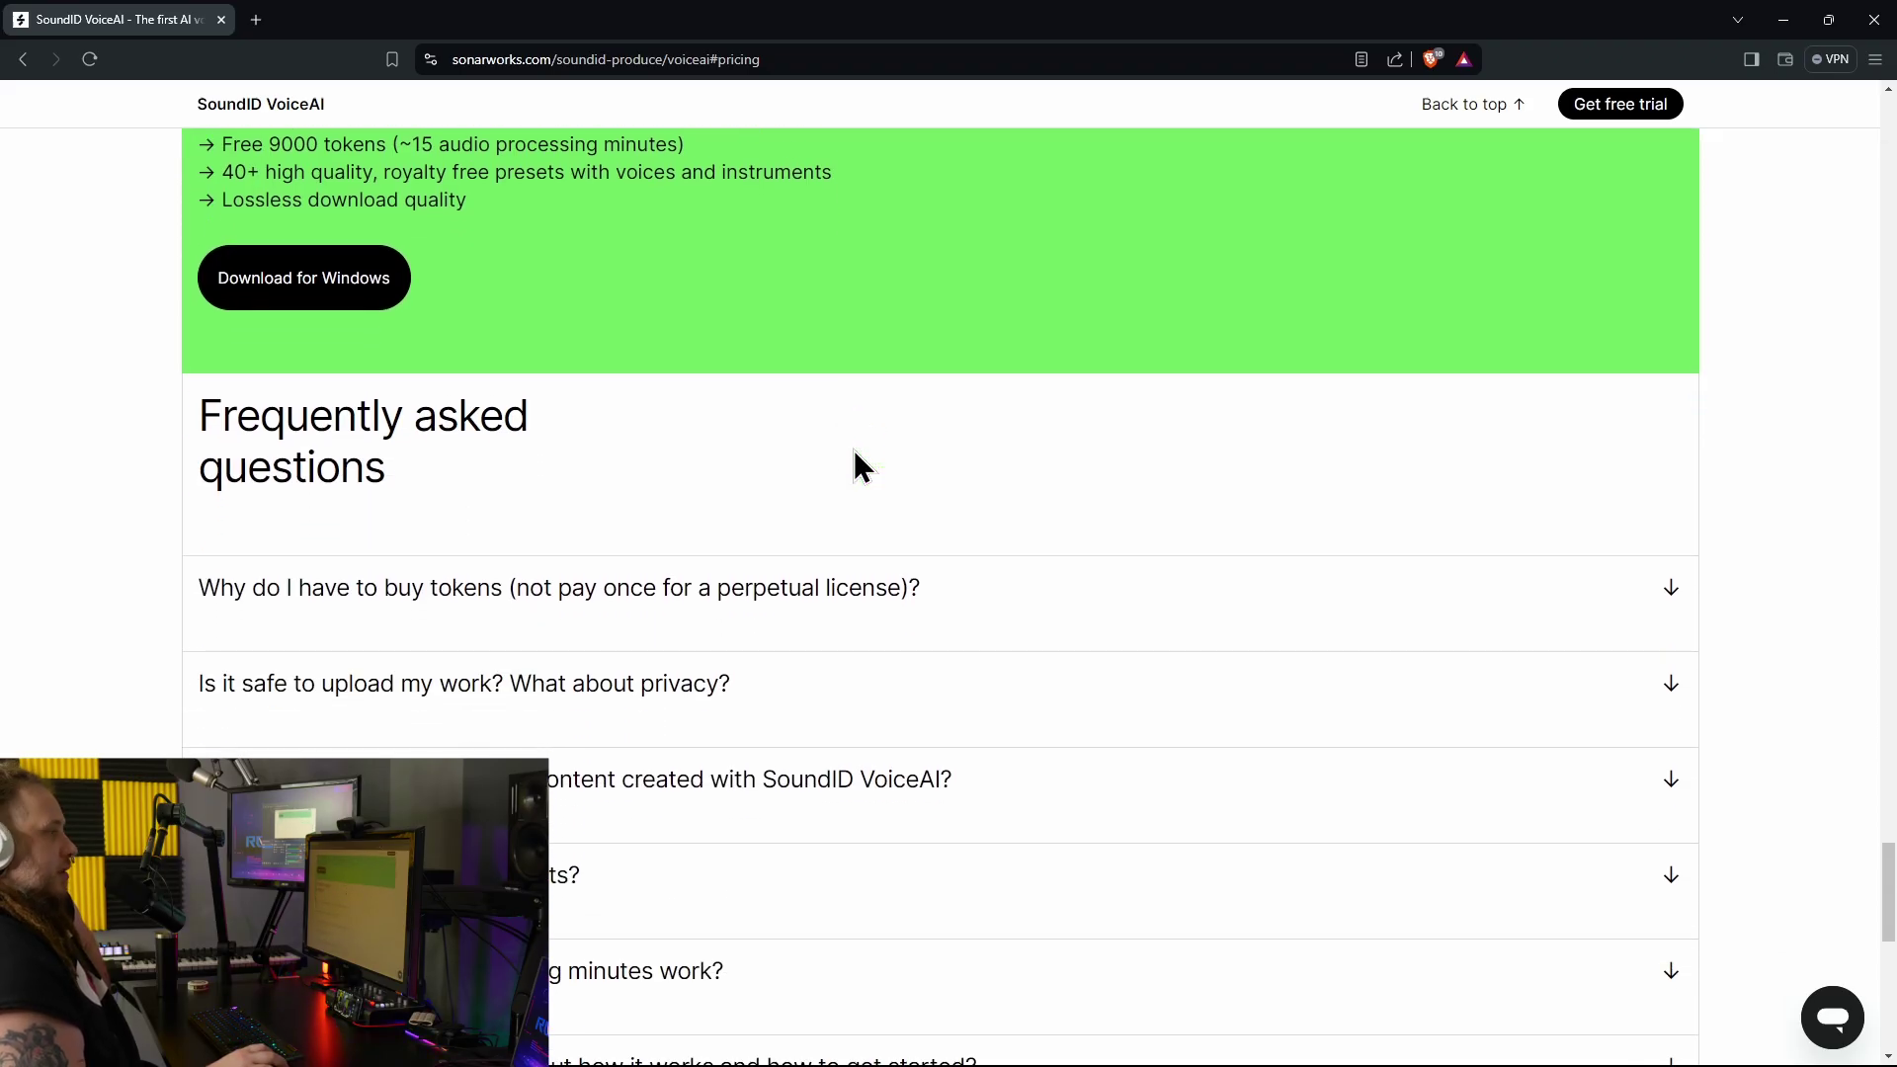
scroll(1272, 610, up, 7)
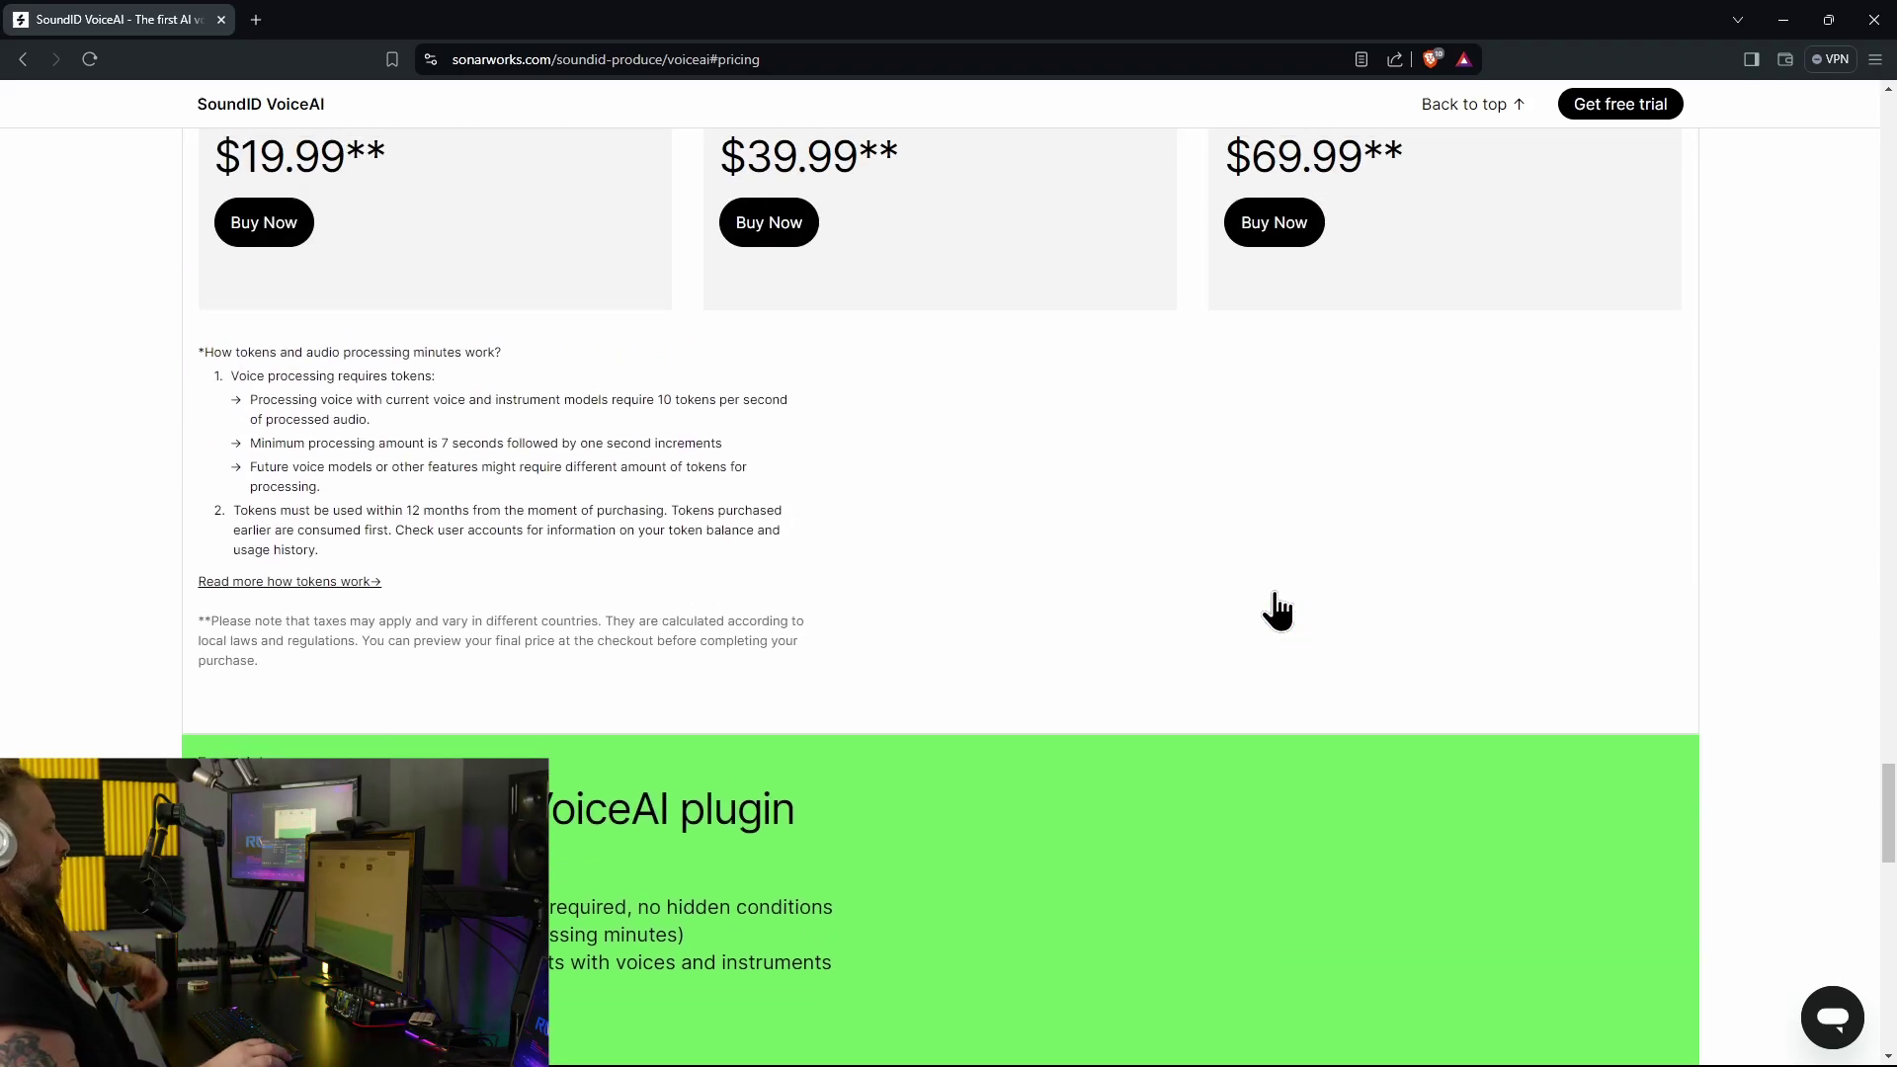
scroll(1275, 602, up, 5)
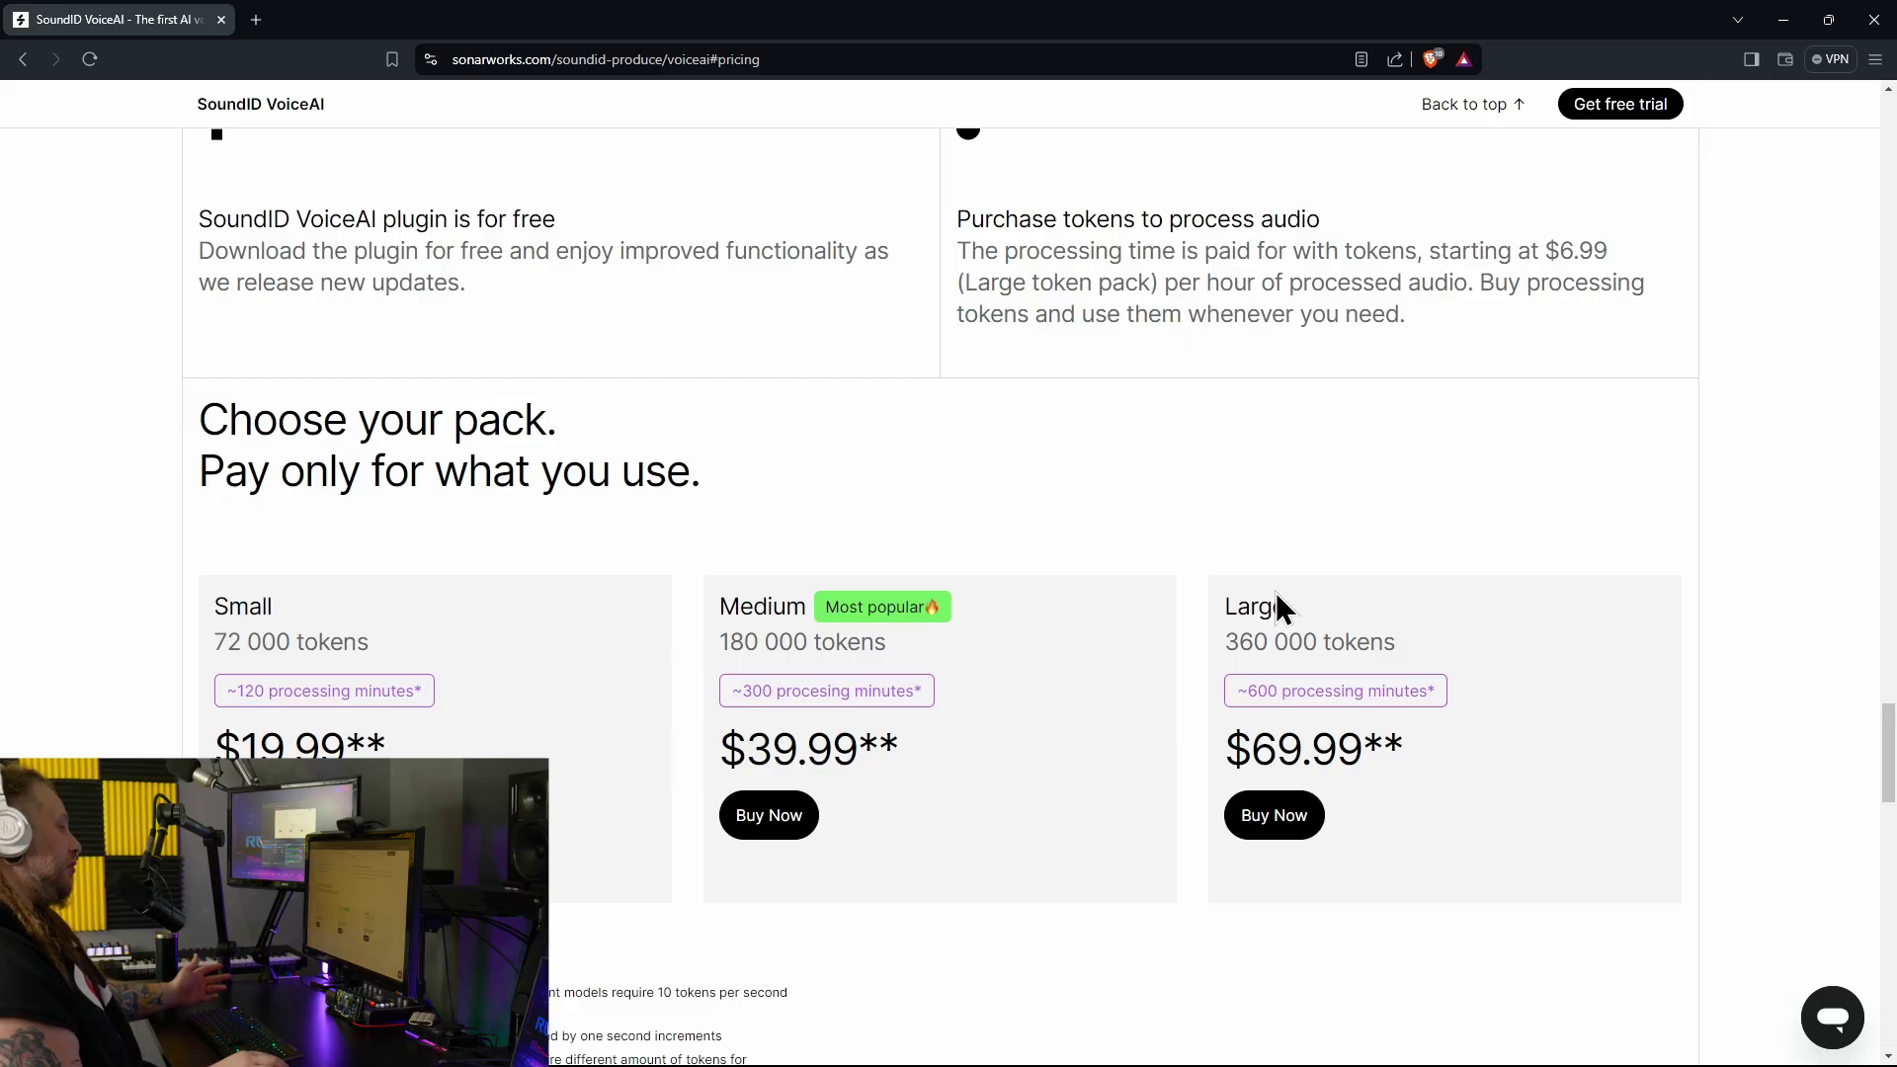
scroll(1276, 603, down, 2)
Review the product page's four-step workflow and the Use cases section.
scroll(1276, 603, up, 7)
scroll(1276, 593, up, 10)
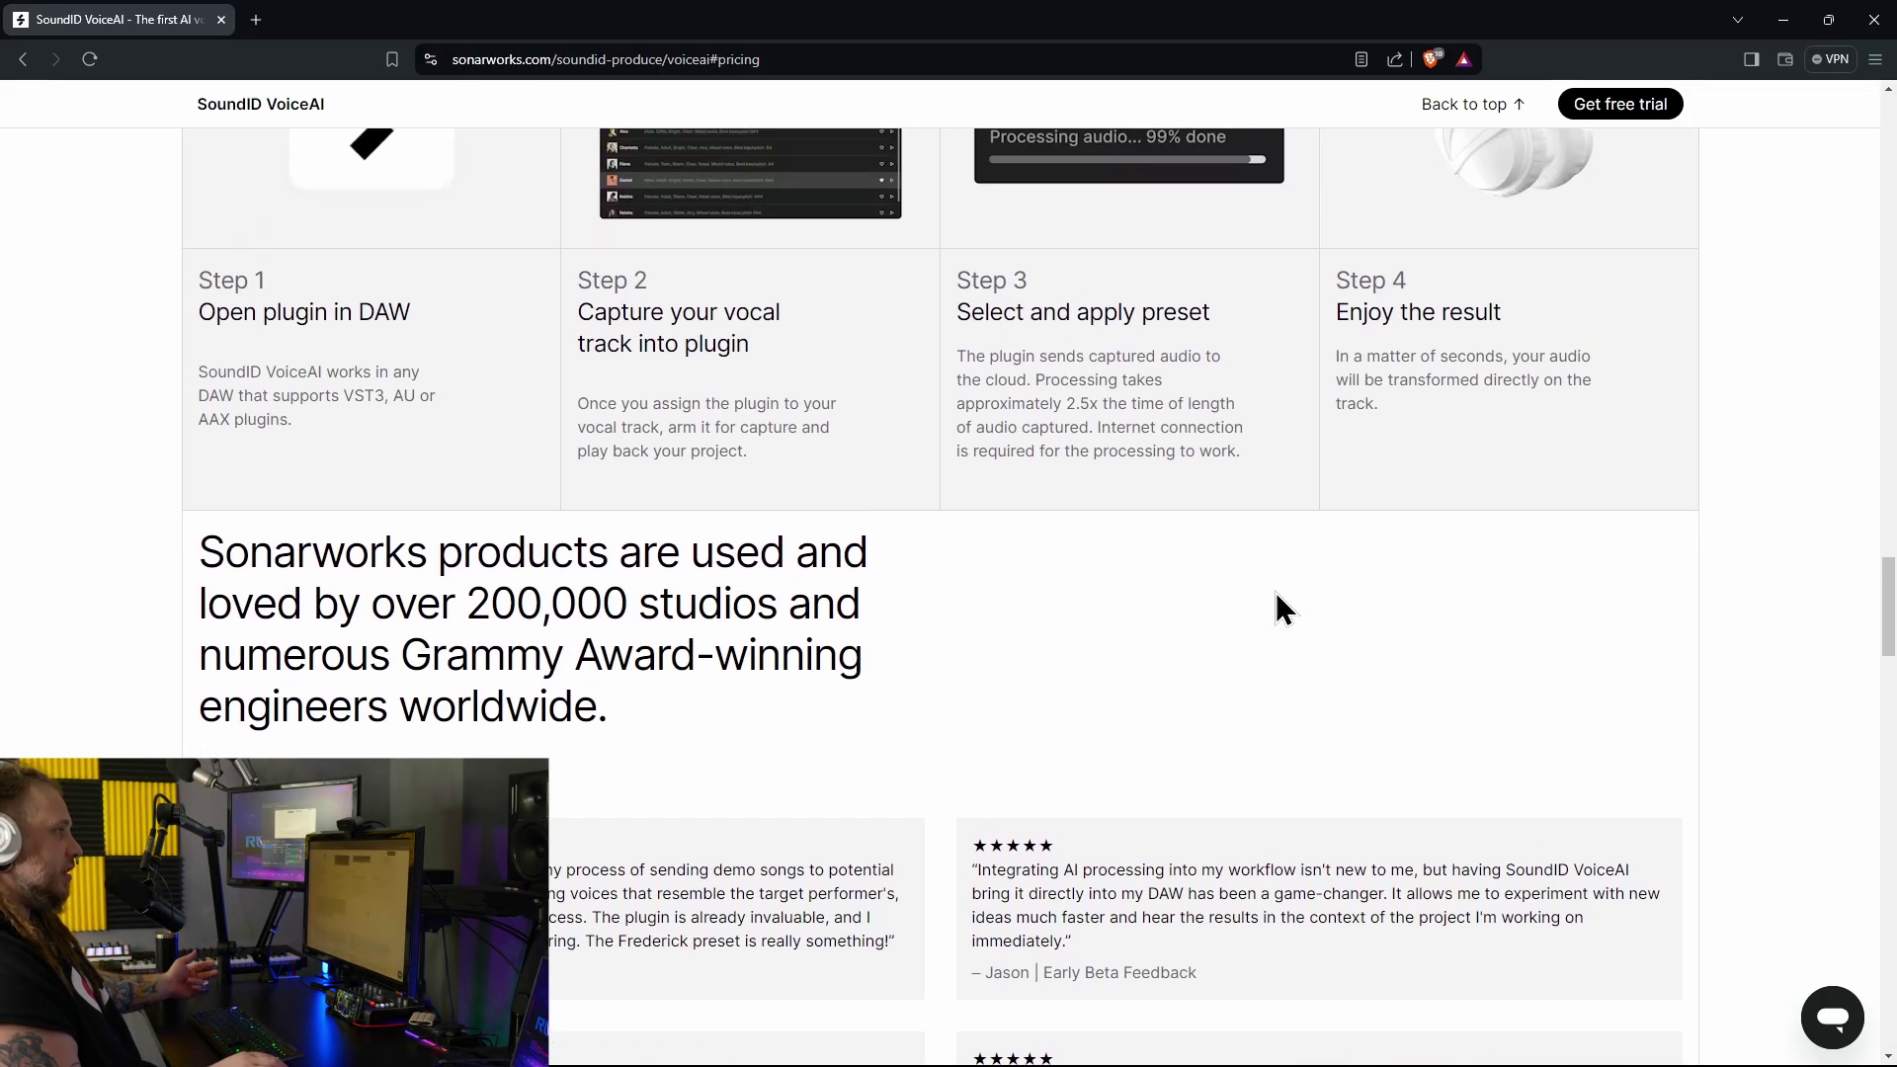
scroll(1276, 591, up, 3)
scroll(1276, 591, up, 6)
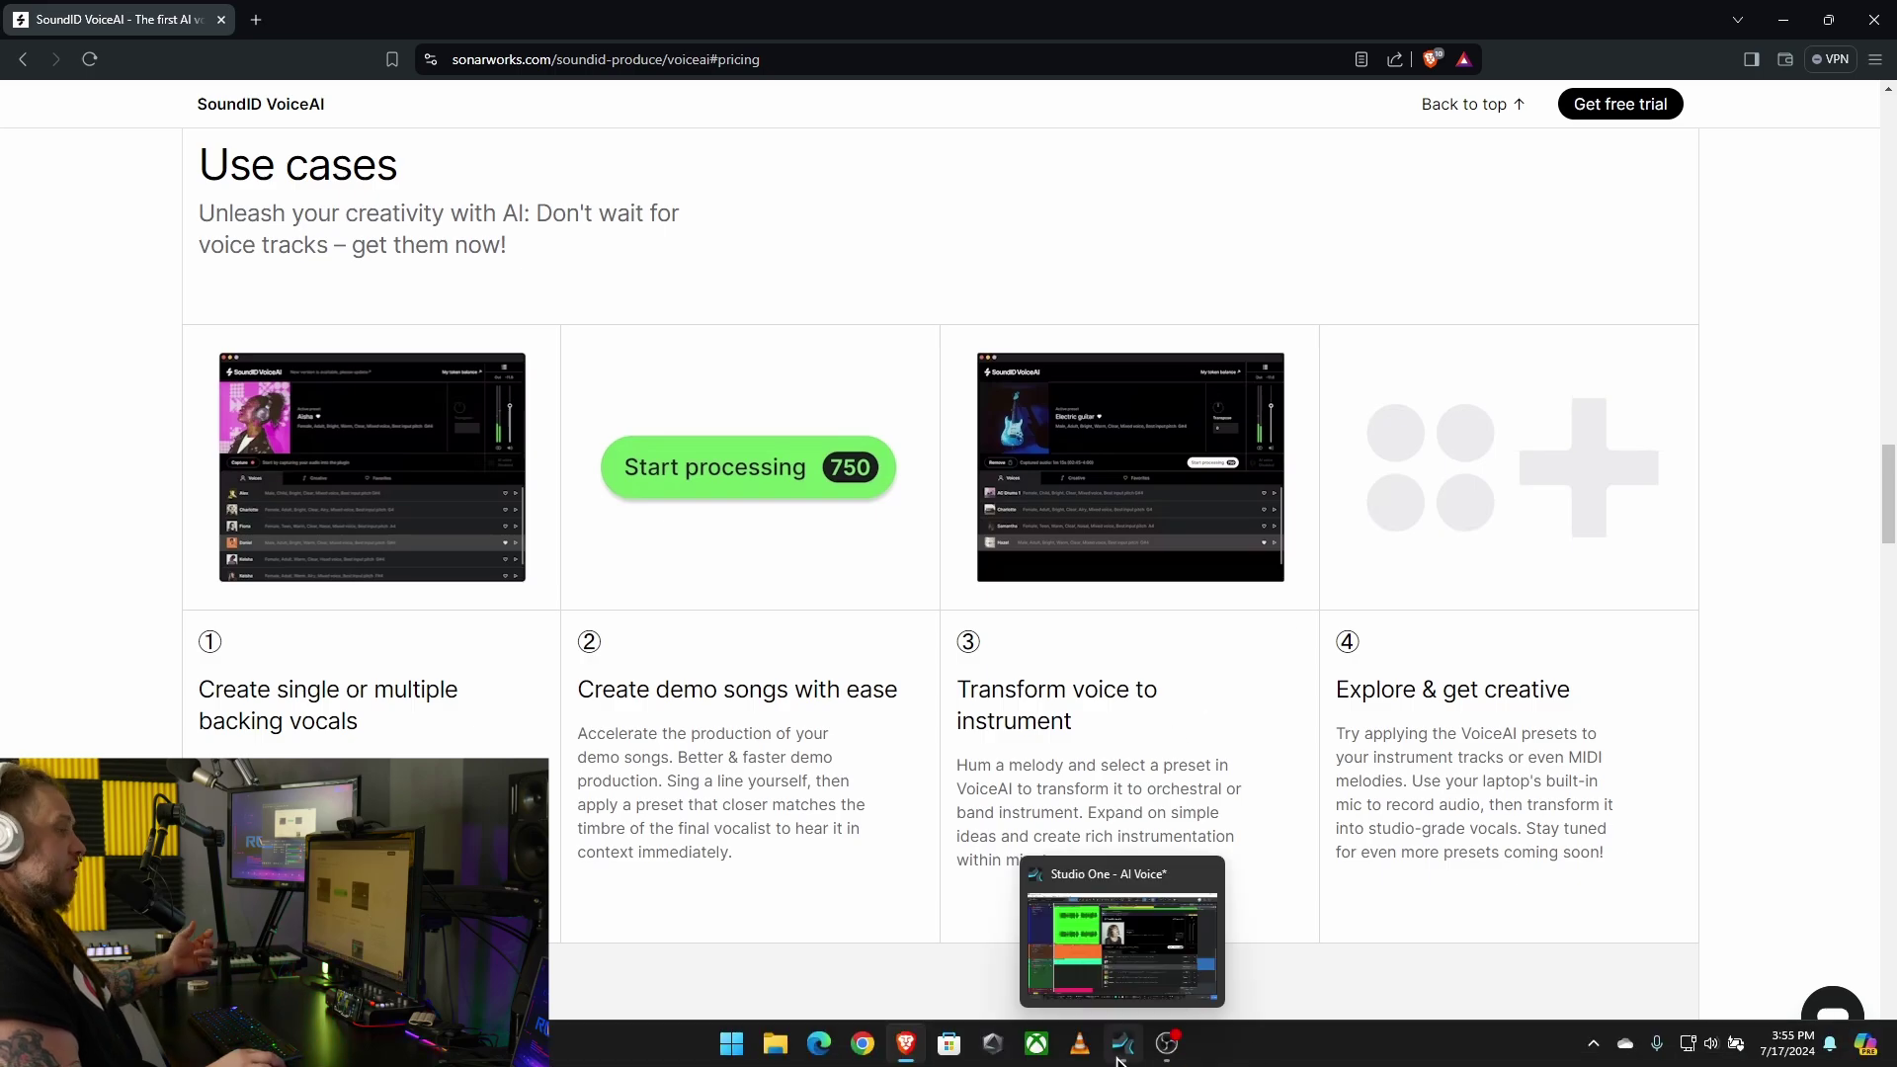
Switch back to Studio One and browse the Creative instrument and drum presets in the Bass track's SoundID VoiceAI.
click(1119, 1056)
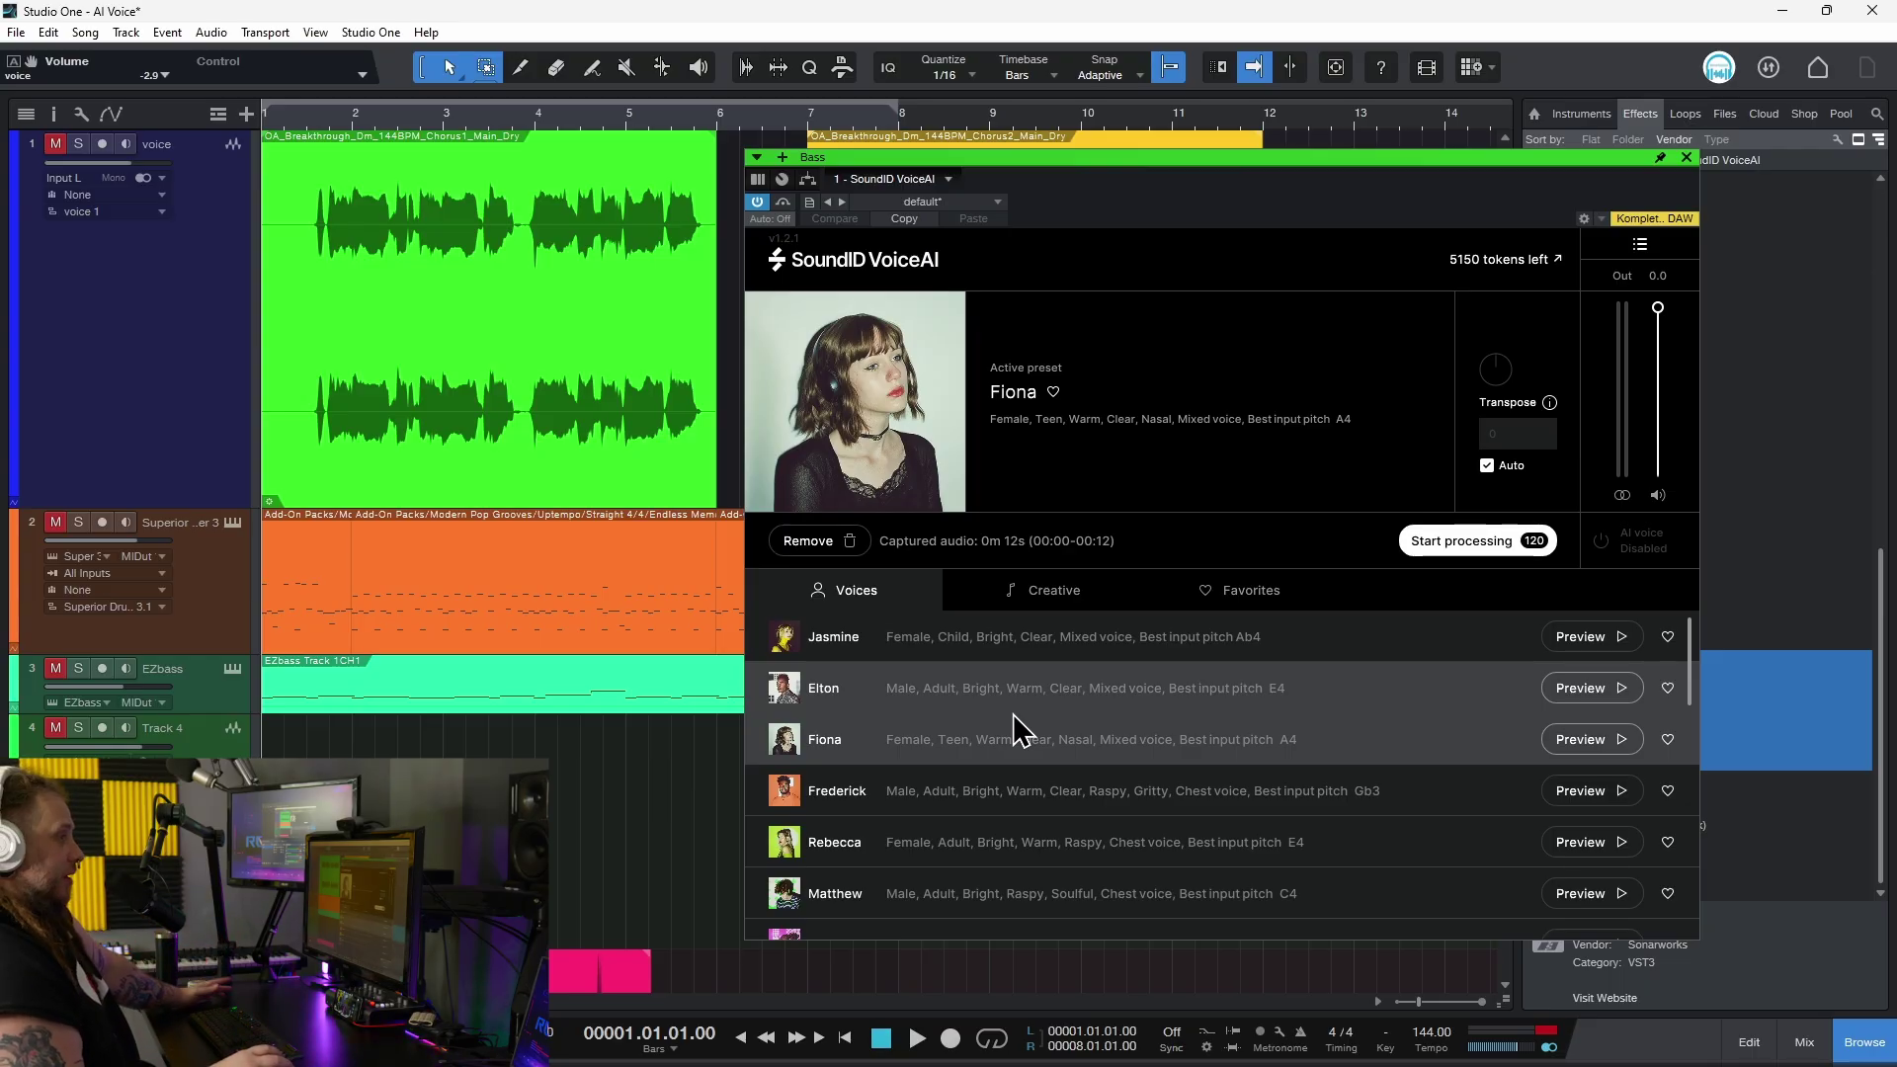
click(1067, 593)
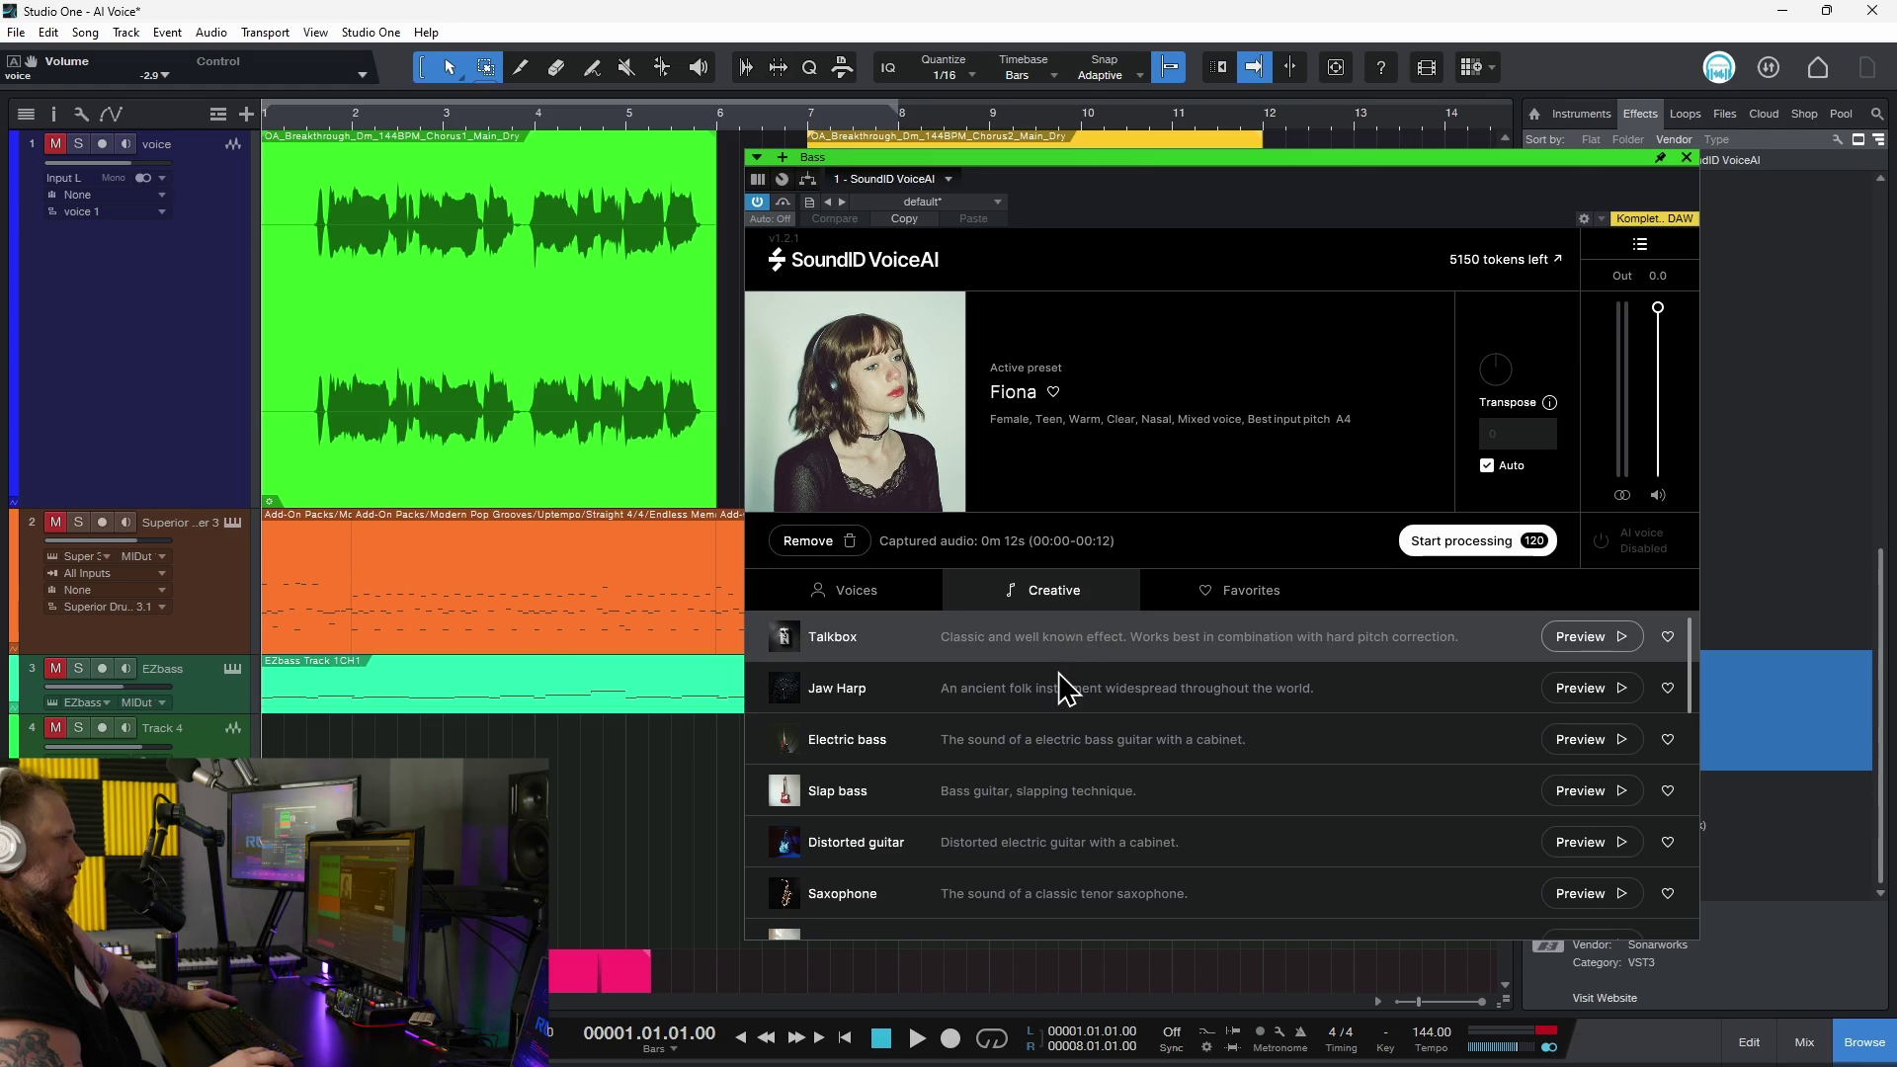
scroll(1151, 754, down, 4)
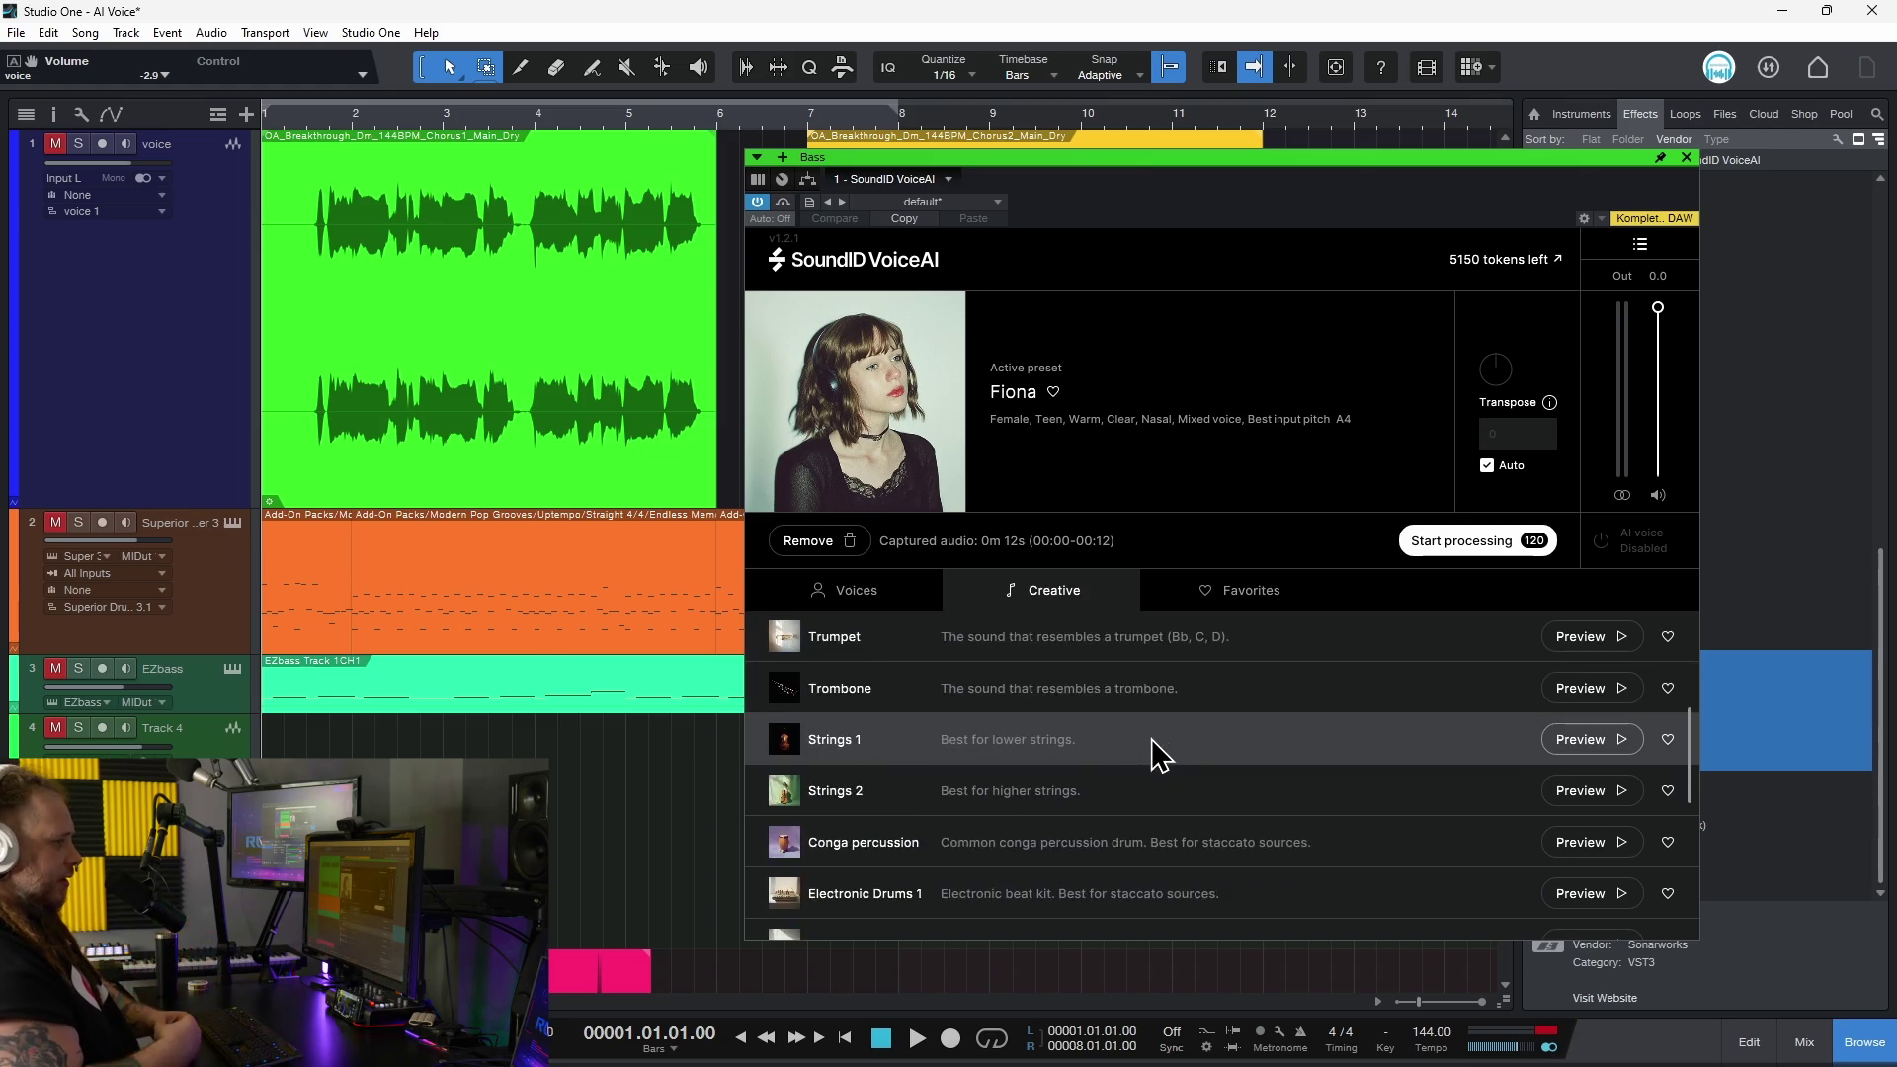
scroll(1152, 753, down, 2)
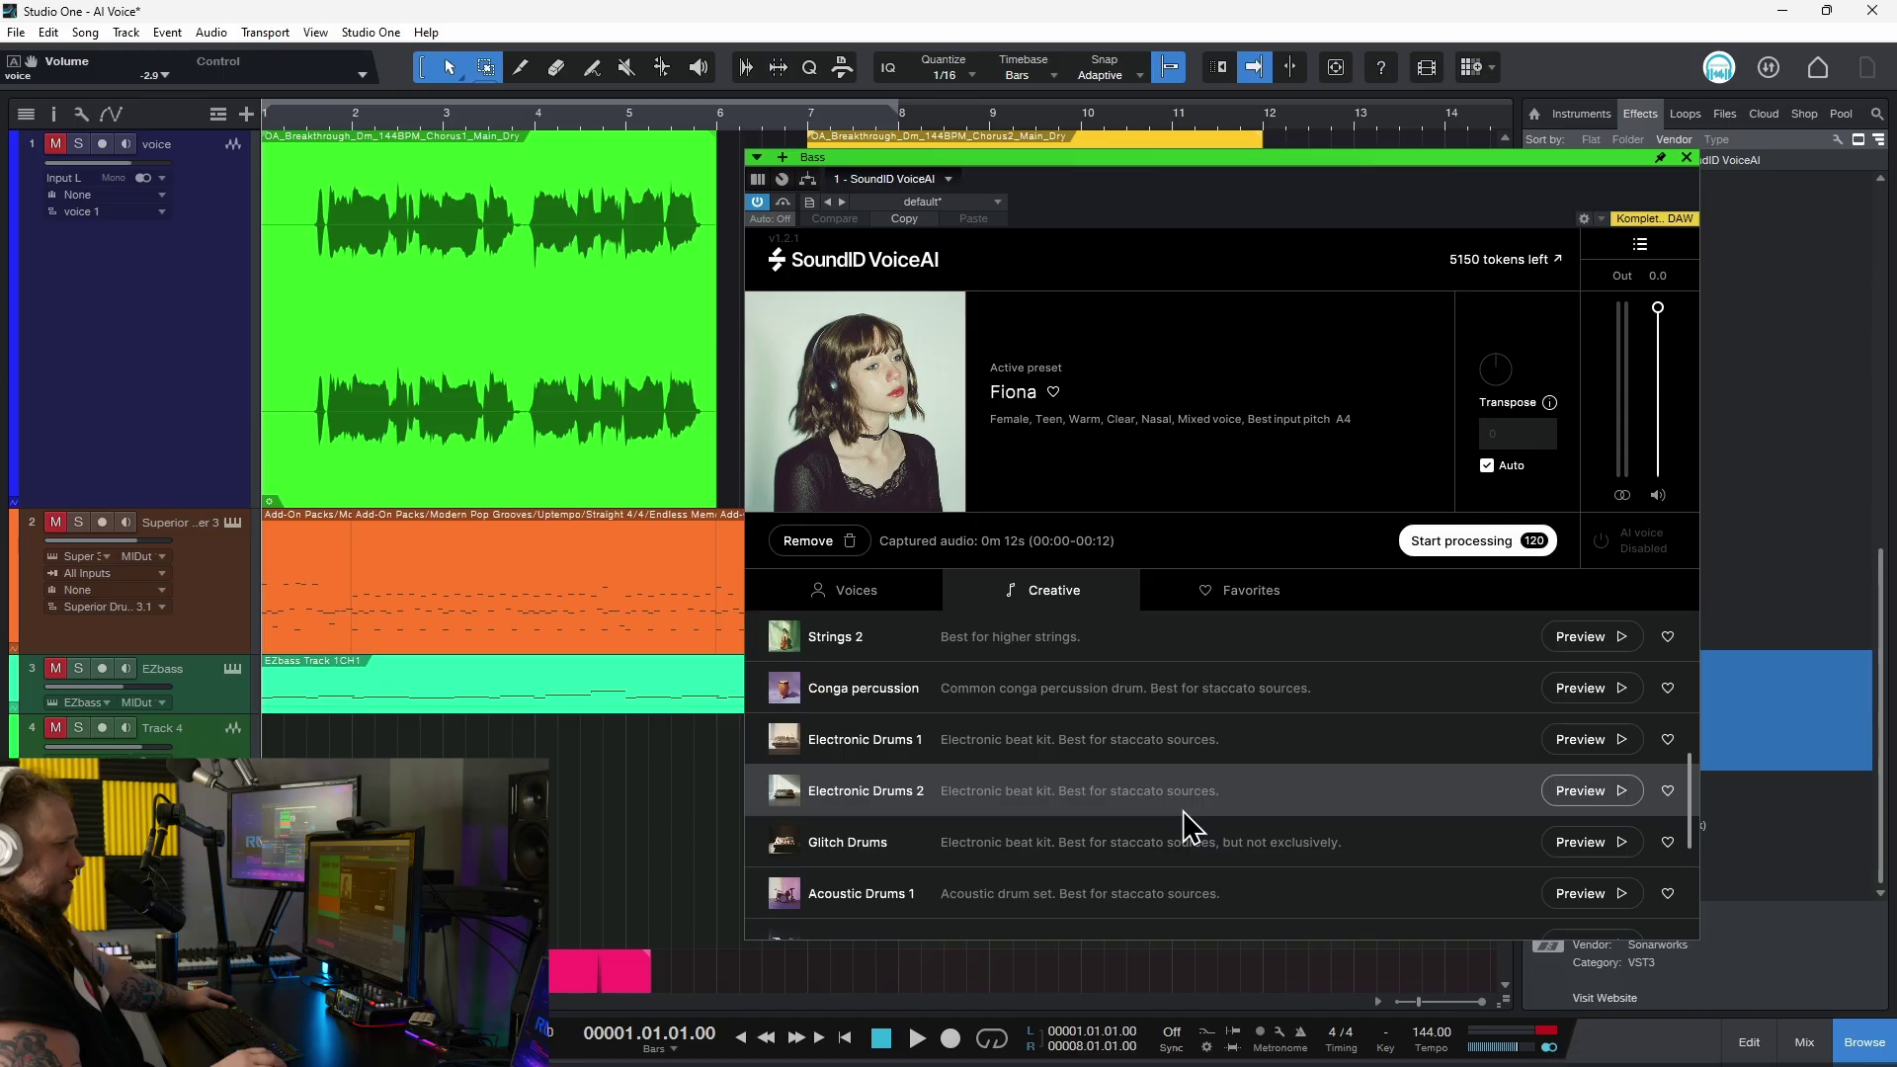
scroll(1185, 826, up, 3)
scroll(1190, 827, up, 2)
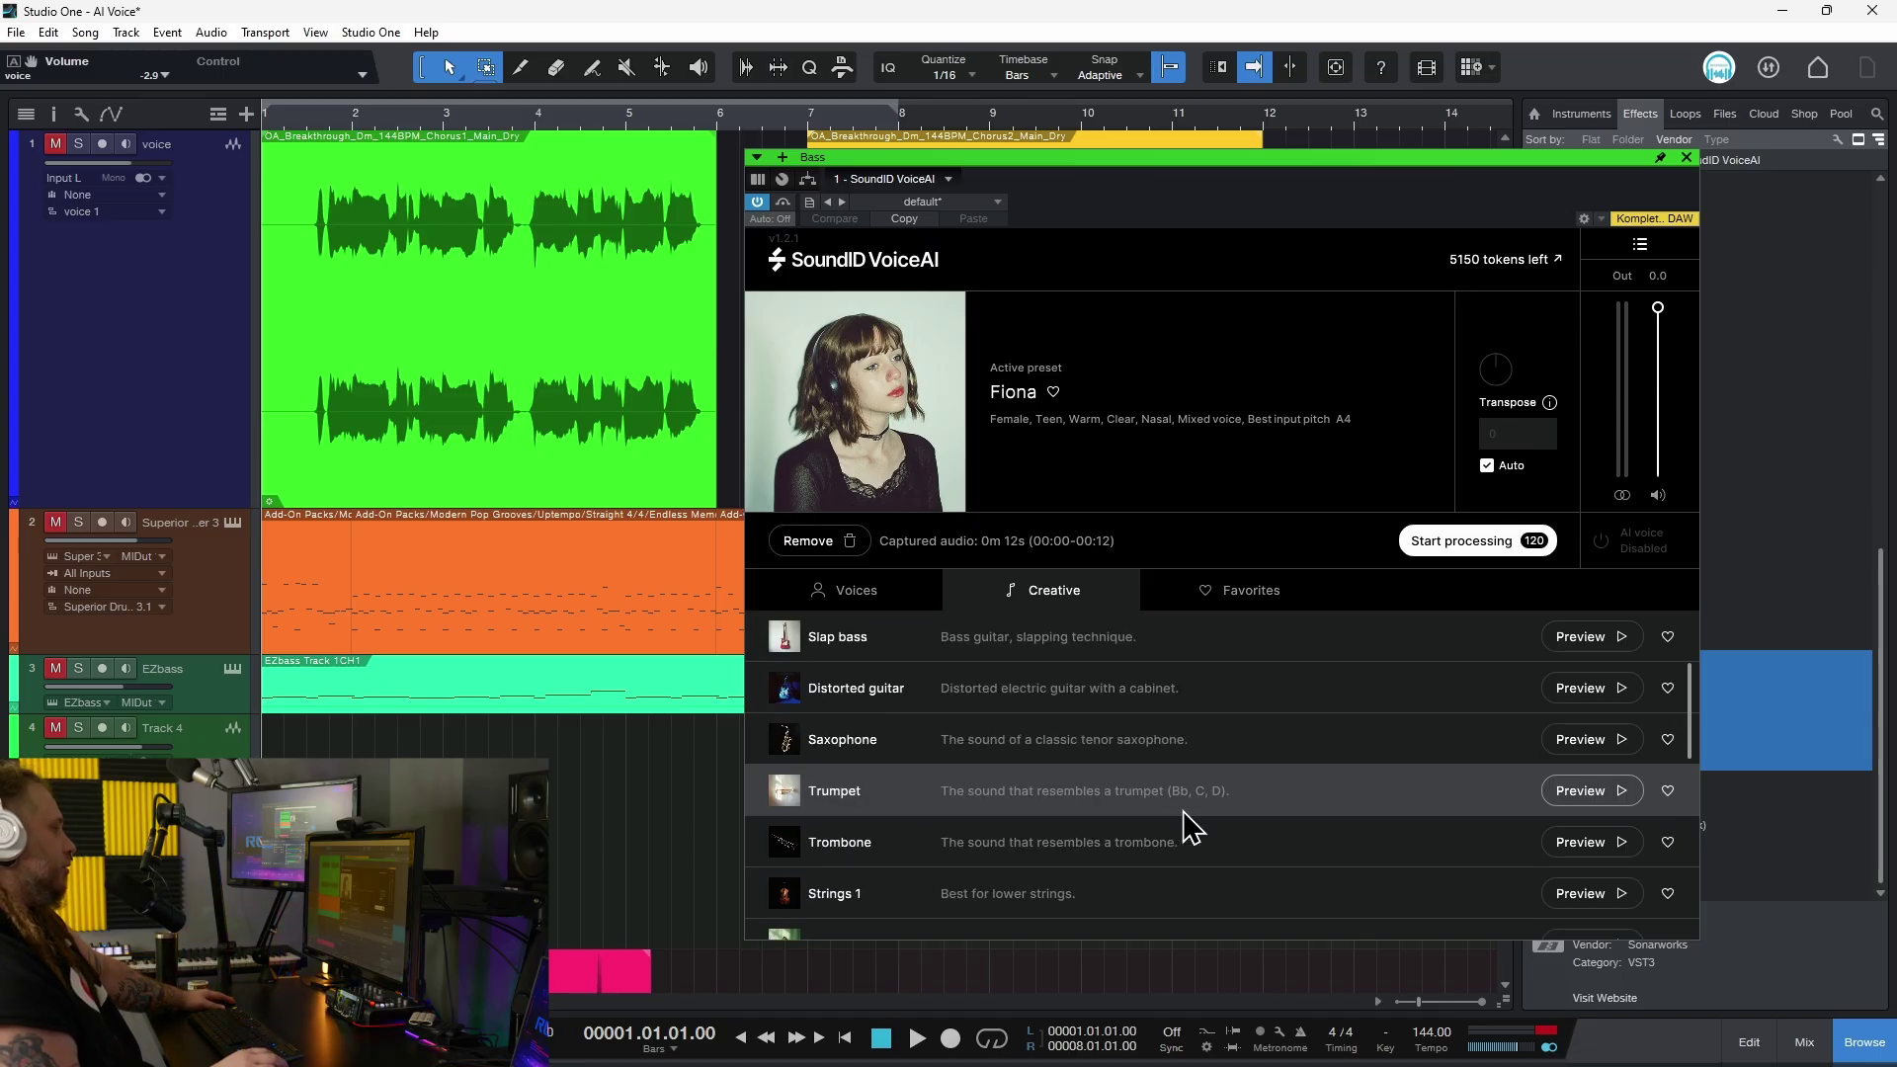